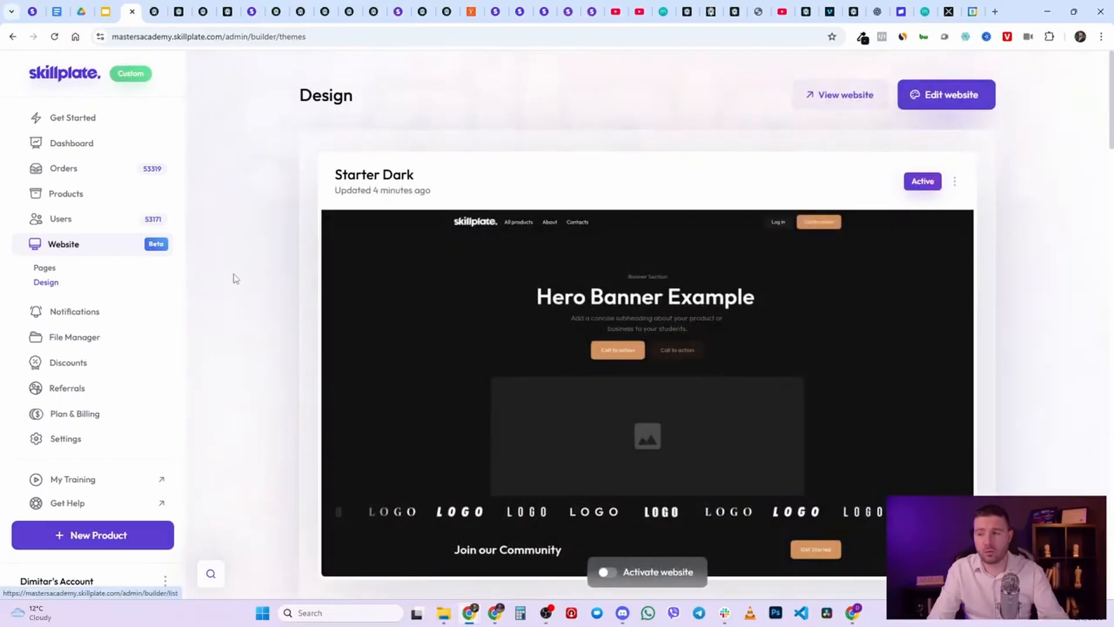
- Look over the installed website themes and the themes offered in the Theme store
{"action": "scroll", "coordinate": [299, 304], "scroll_direction": "down", "scroll_amount": 6}
{"action": "scroll", "coordinate": [688, 195], "scroll_direction": "down", "scroll_amount": 19}
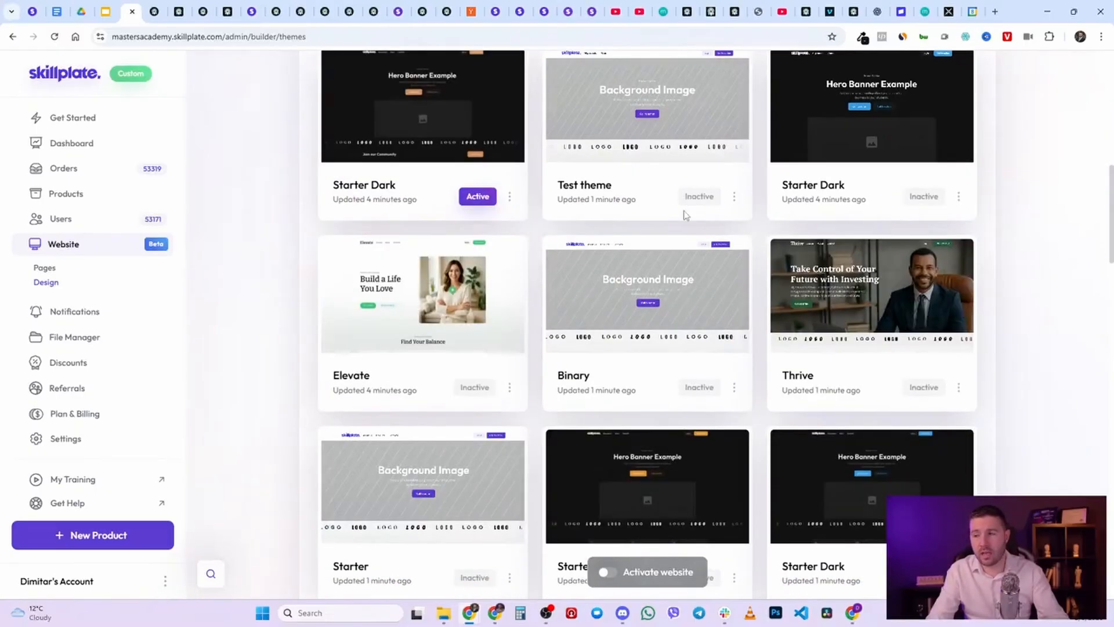
{"action": "scroll", "coordinate": [804, 283], "scroll_direction": "down", "scroll_amount": 10}
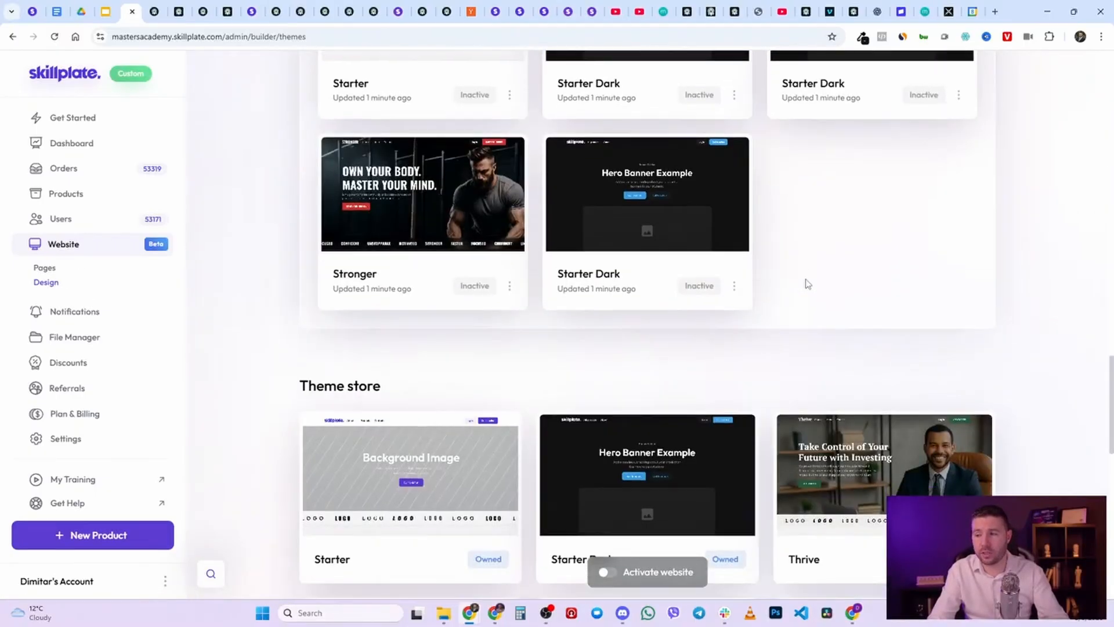
{"action": "scroll", "coordinate": [472, 110], "scroll_direction": "down", "scroll_amount": 1}
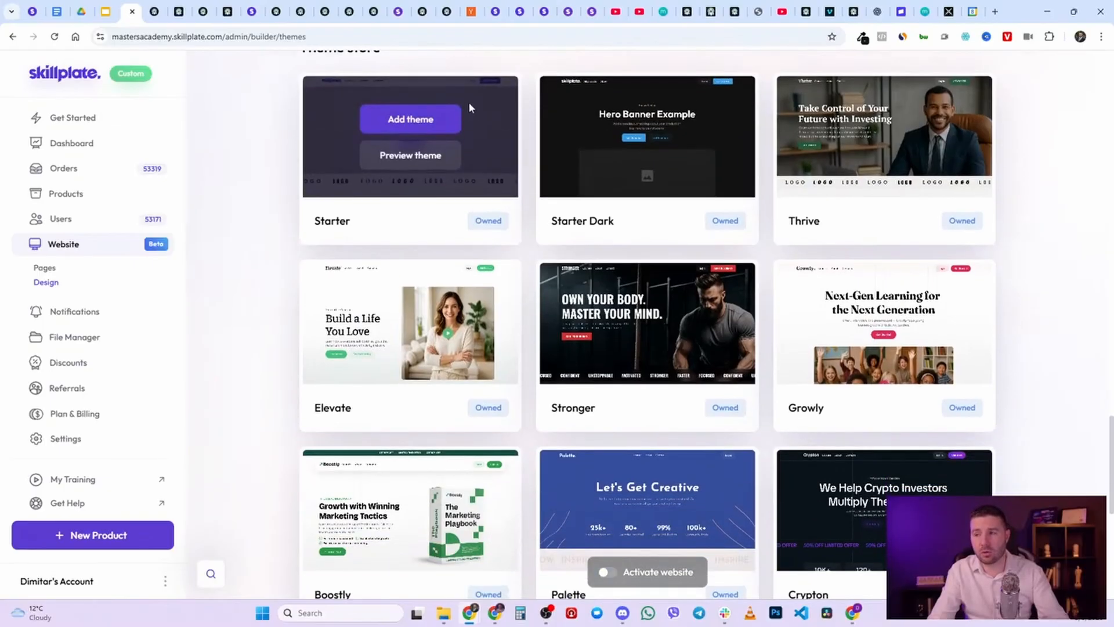
{"action": "scroll", "coordinate": [492, 148], "scroll_direction": "up", "scroll_amount": 1}
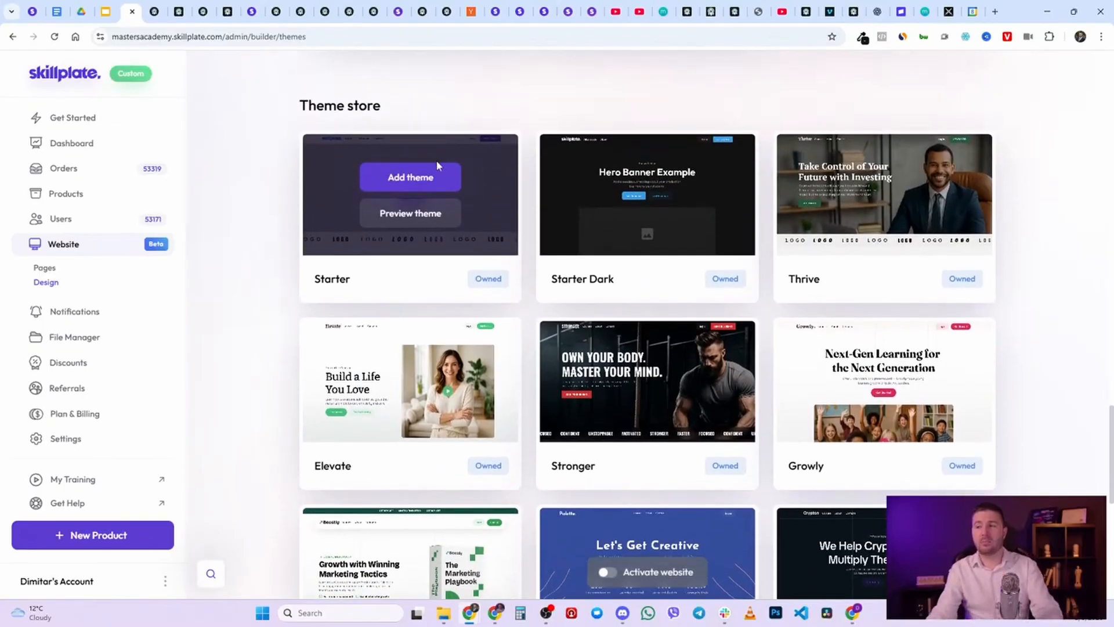
- View the Startup School course page and the Masters Academy product list, and return to the Theme store
{"action": "left_click", "coordinate": [469, 17]}
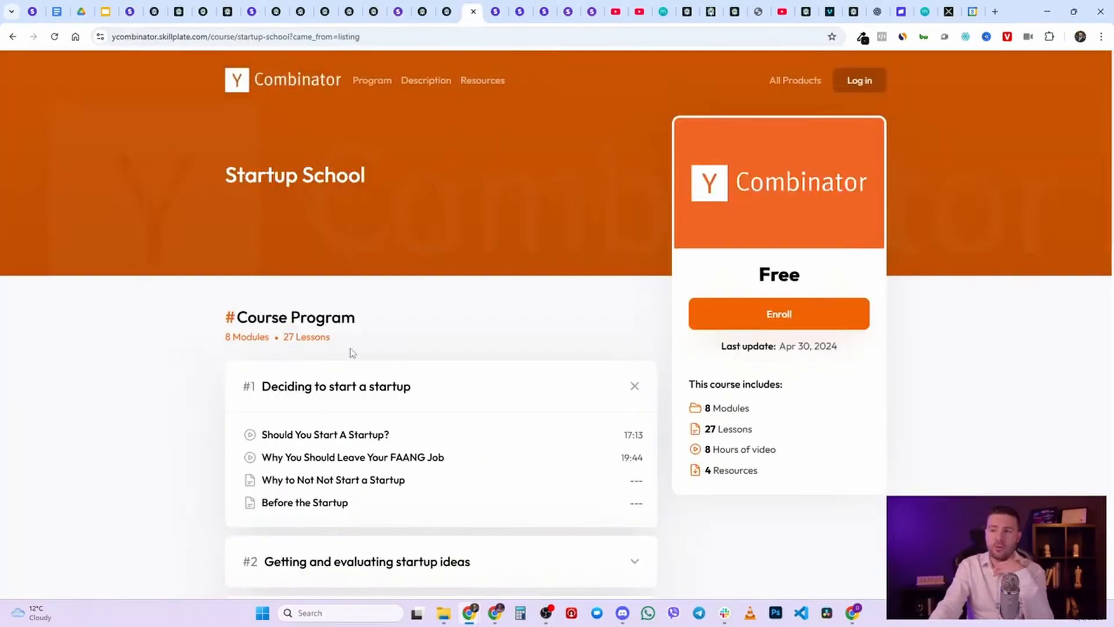
{"action": "left_click", "coordinate": [447, 11]}
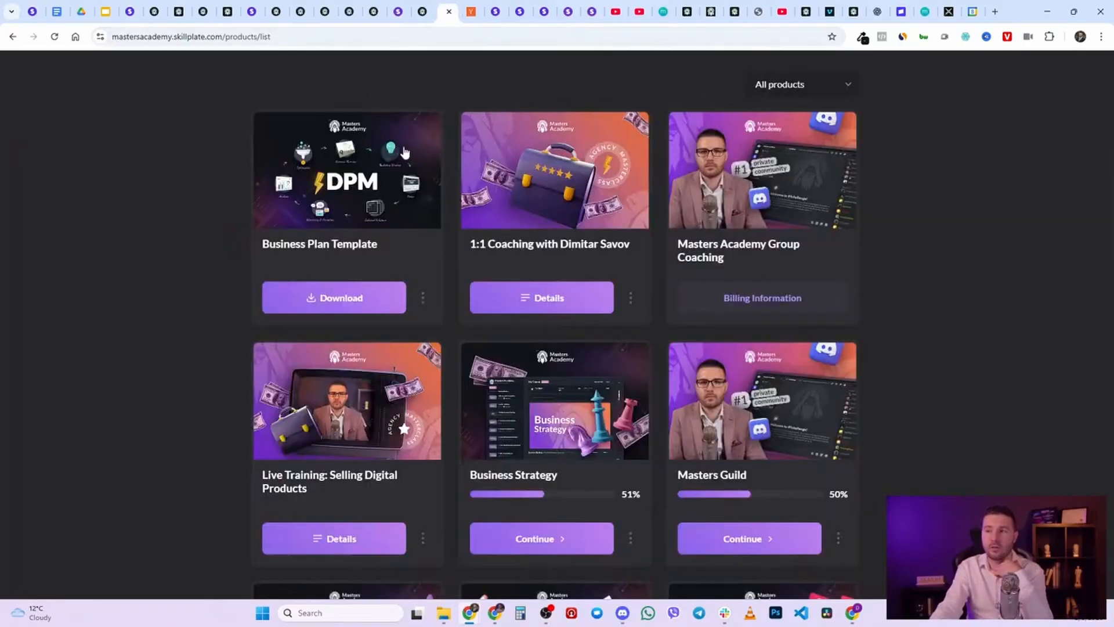
{"action": "left_click", "coordinate": [132, 11]}
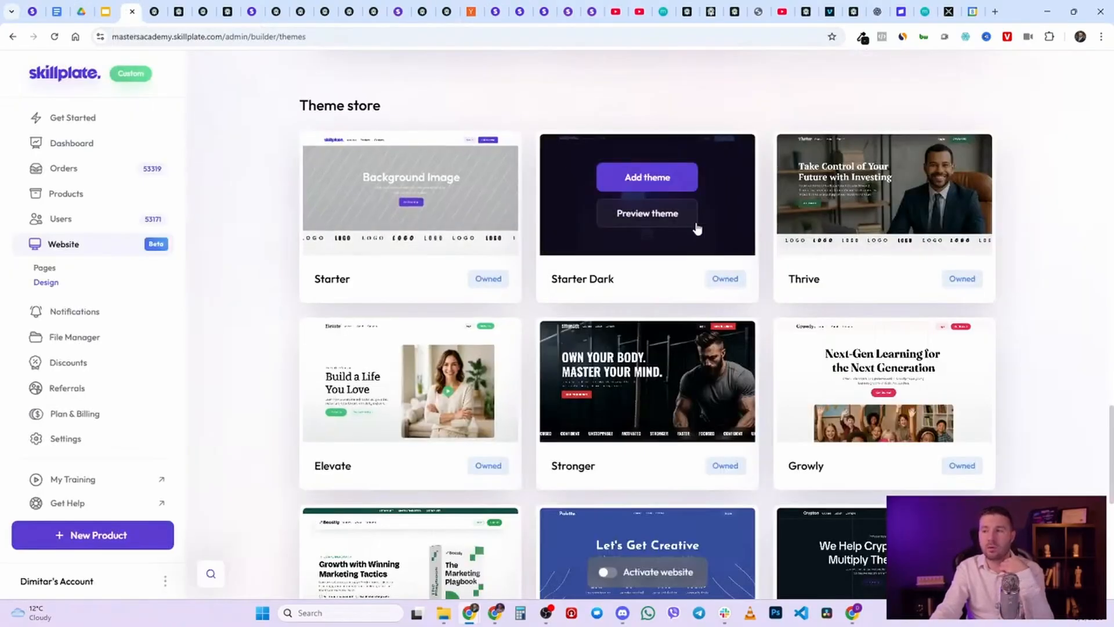
- Add the Starter Dark theme from the Theme store and activate the website as the primary website
{"action": "left_click", "coordinate": [641, 184]}
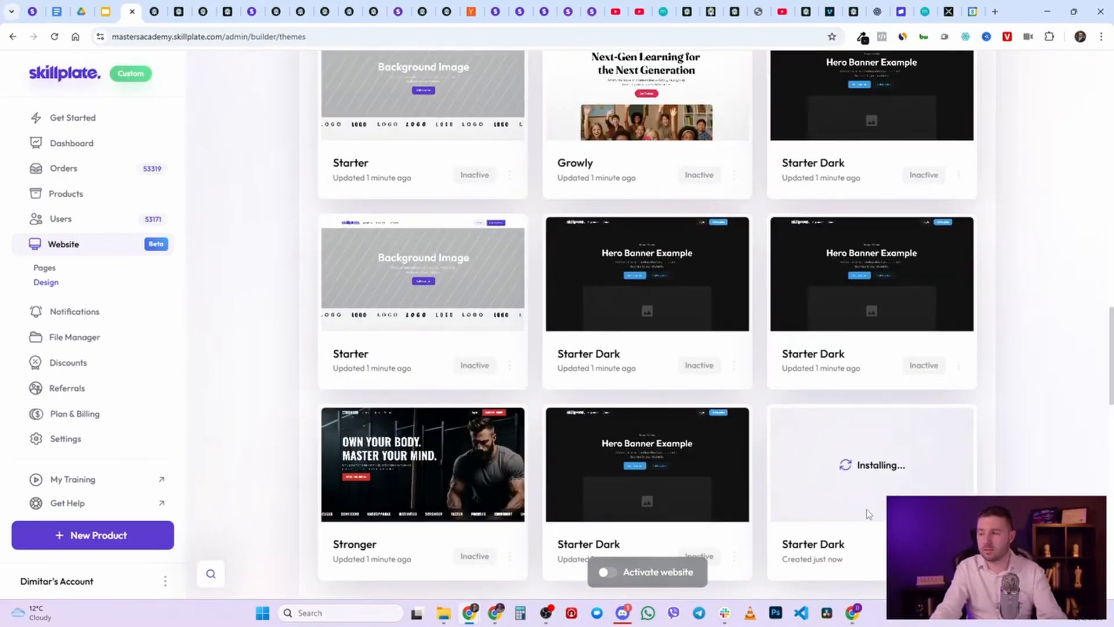
{"action": "scroll", "coordinate": [876, 490], "scroll_direction": "down", "scroll_amount": 2}
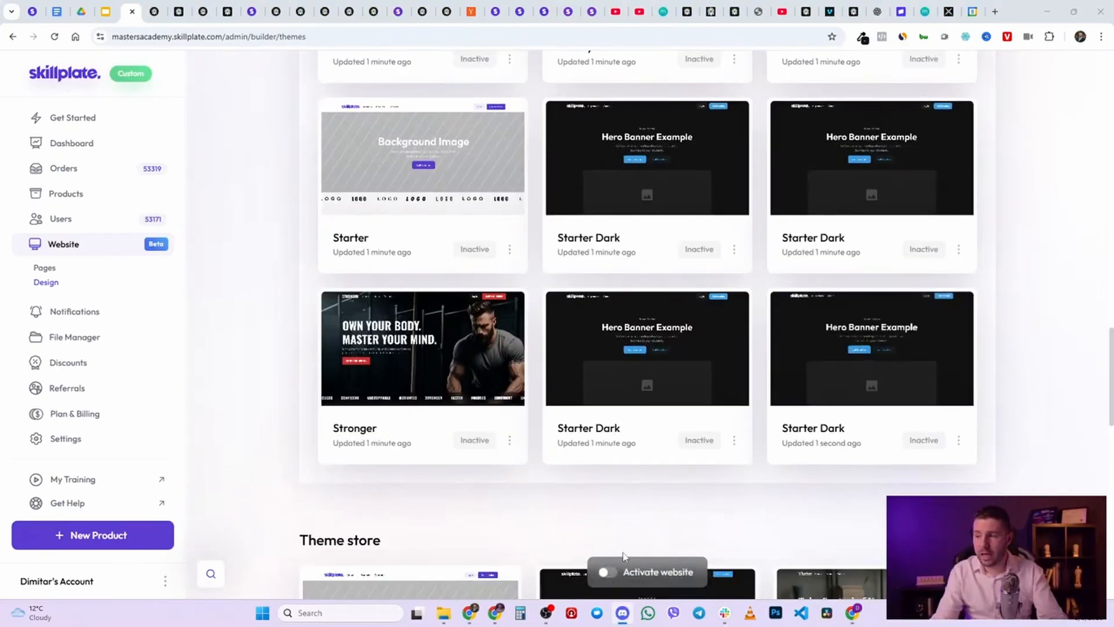
{"action": "left_click", "coordinate": [606, 572]}
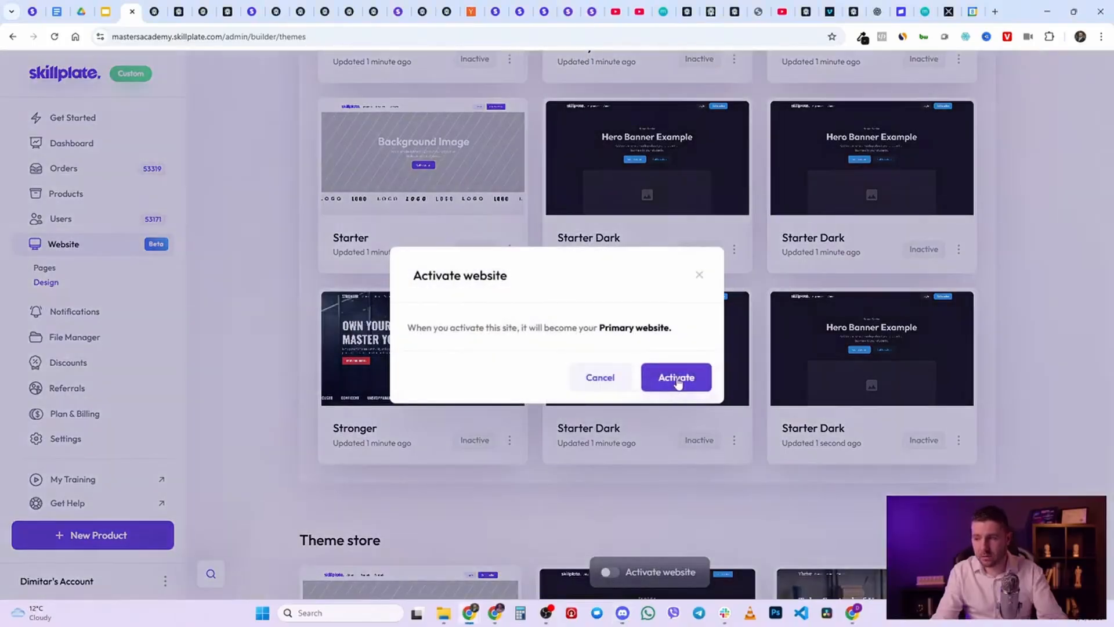
{"action": "left_click", "coordinate": [678, 379]}
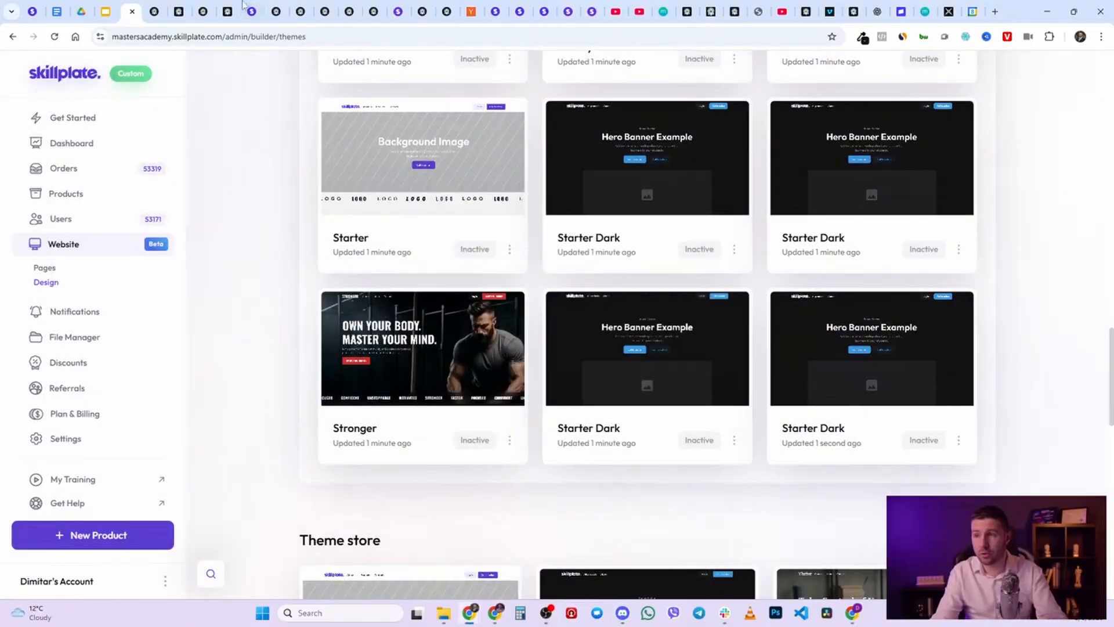
- Review the Facebook & Instagram Ads course page up to its header, and return to the Design page
{"action": "left_click", "coordinate": [279, 12]}
{"action": "scroll", "coordinate": [328, 164], "scroll_direction": "up", "scroll_amount": 20}
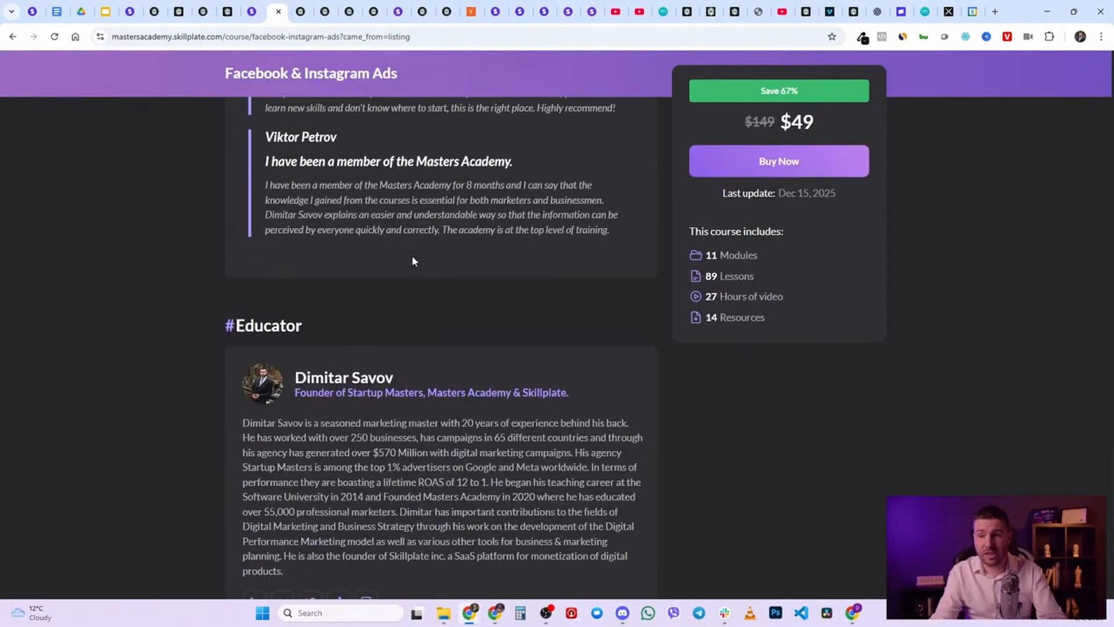
{"action": "scroll", "coordinate": [533, 259], "scroll_direction": "up", "scroll_amount": 12}
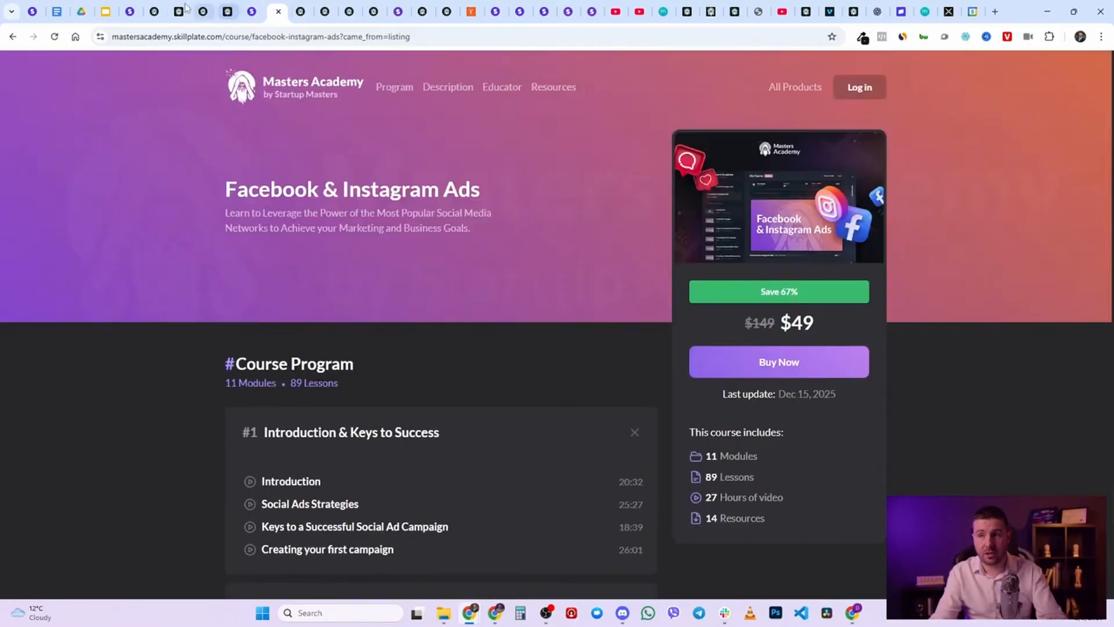
{"action": "left_click", "coordinate": [132, 11]}
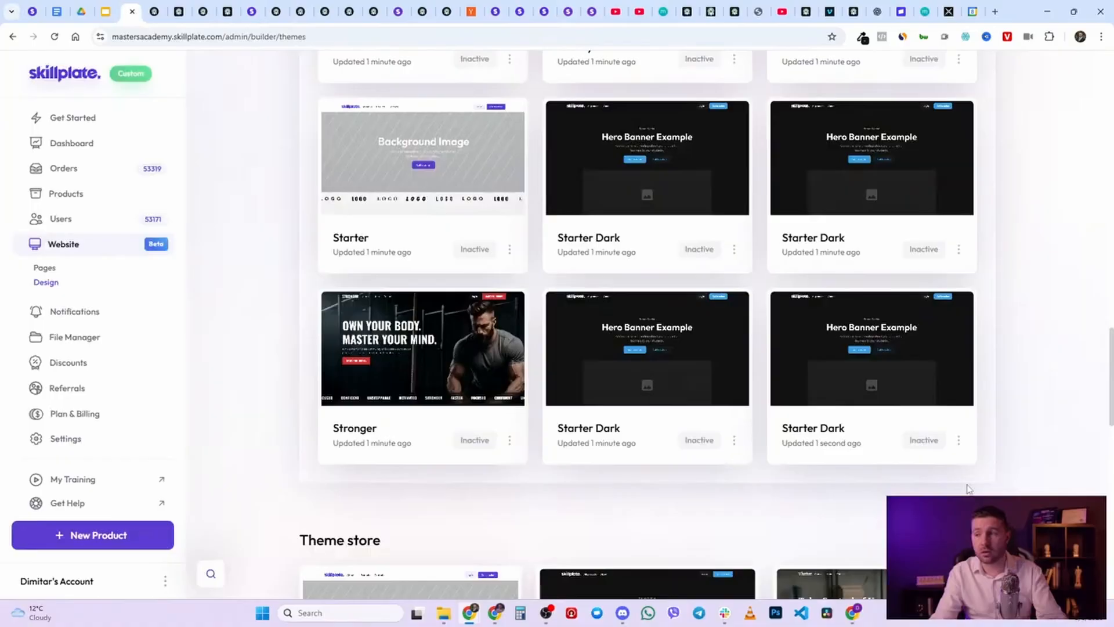
- Open the newly added Starter Dark theme in the Site Builder and display its style settings
{"action": "left_click", "coordinate": [877, 351]}
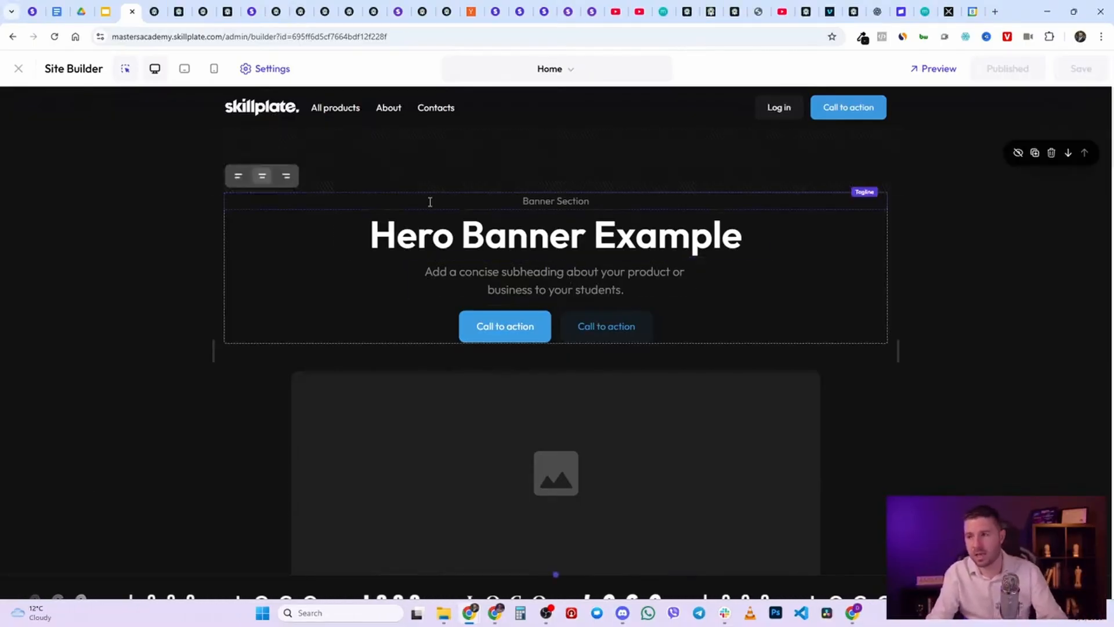
{"action": "left_click", "coordinate": [273, 69]}
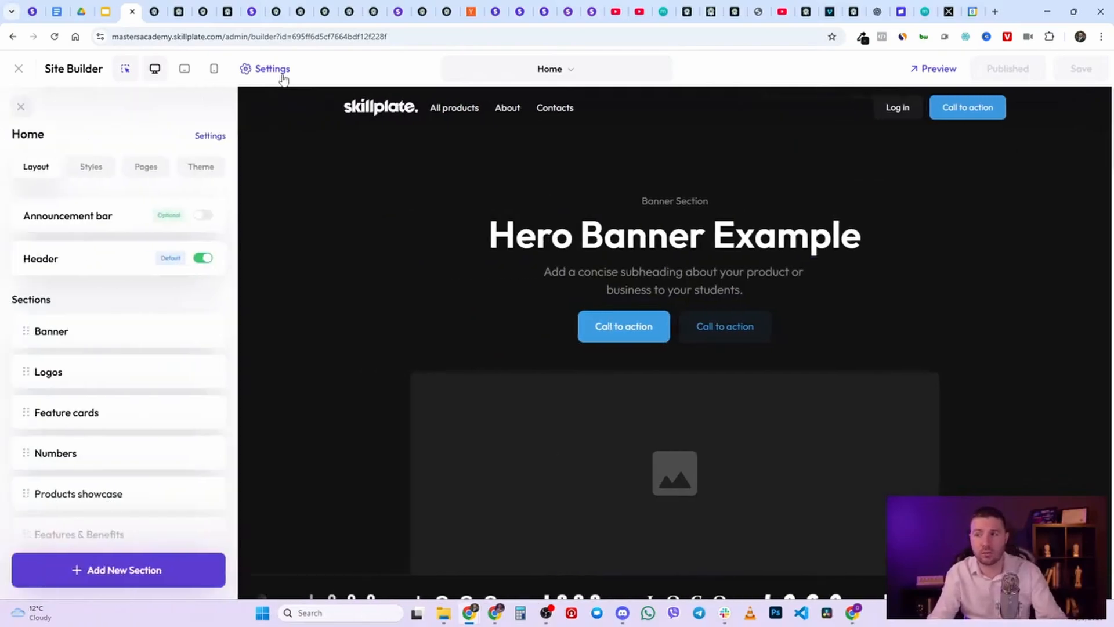
{"action": "left_click", "coordinate": [91, 168]}
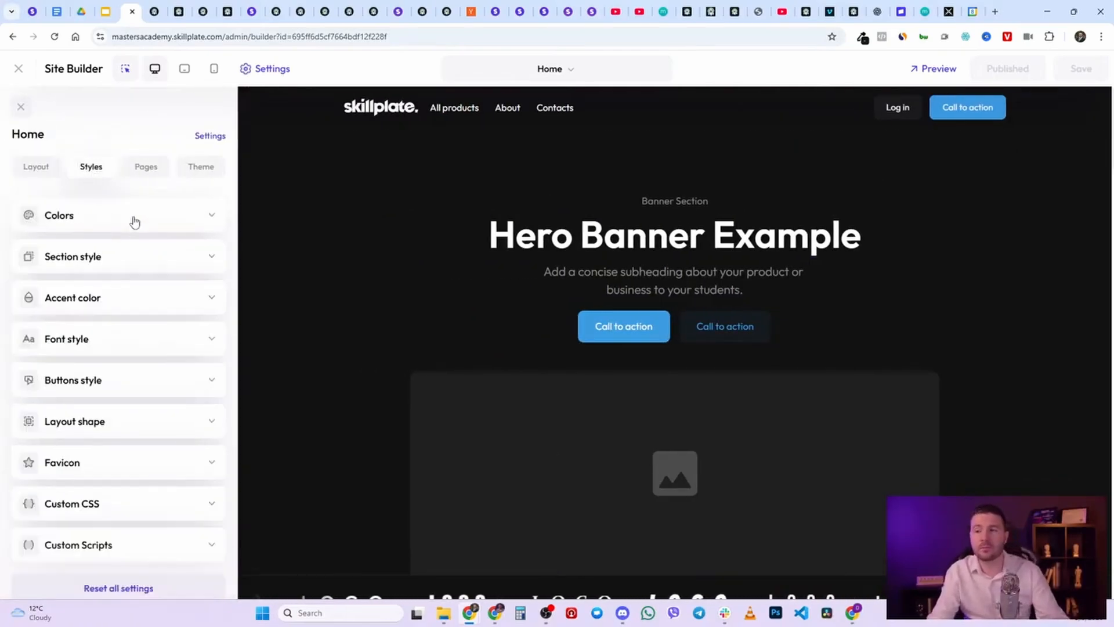
- Apply the preset pink and dark maroon color palette to the theme and check it across the Home page sections
{"action": "left_click", "coordinate": [135, 220]}
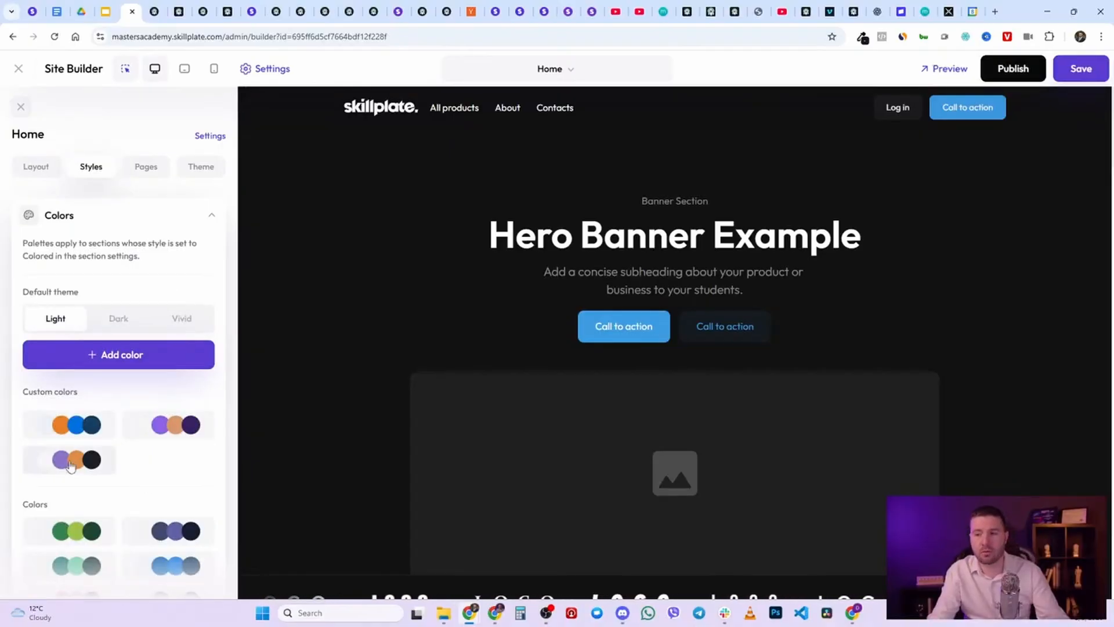
{"action": "scroll", "coordinate": [174, 450], "scroll_direction": "down", "scroll_amount": 4}
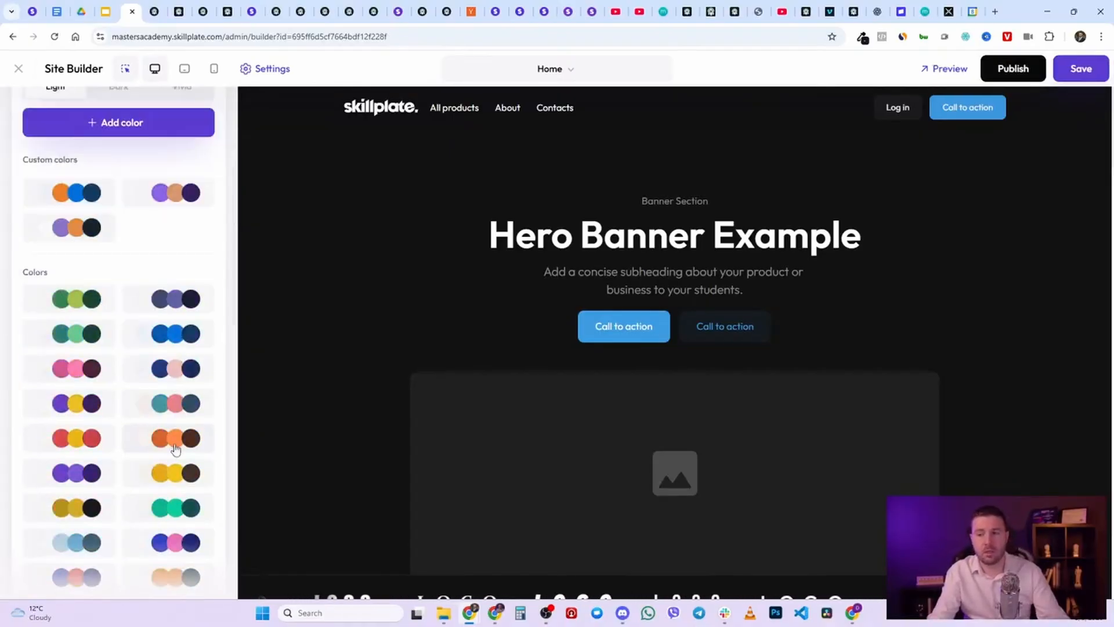
{"action": "left_click", "coordinate": [93, 371]}
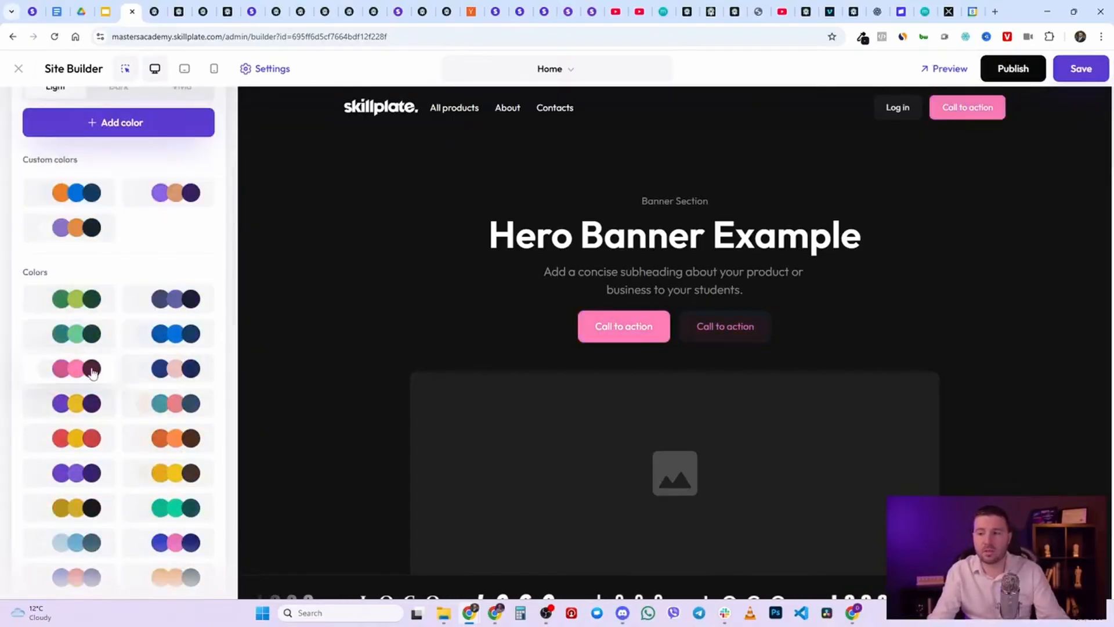
{"action": "scroll", "coordinate": [388, 302], "scroll_direction": "down", "scroll_amount": 5}
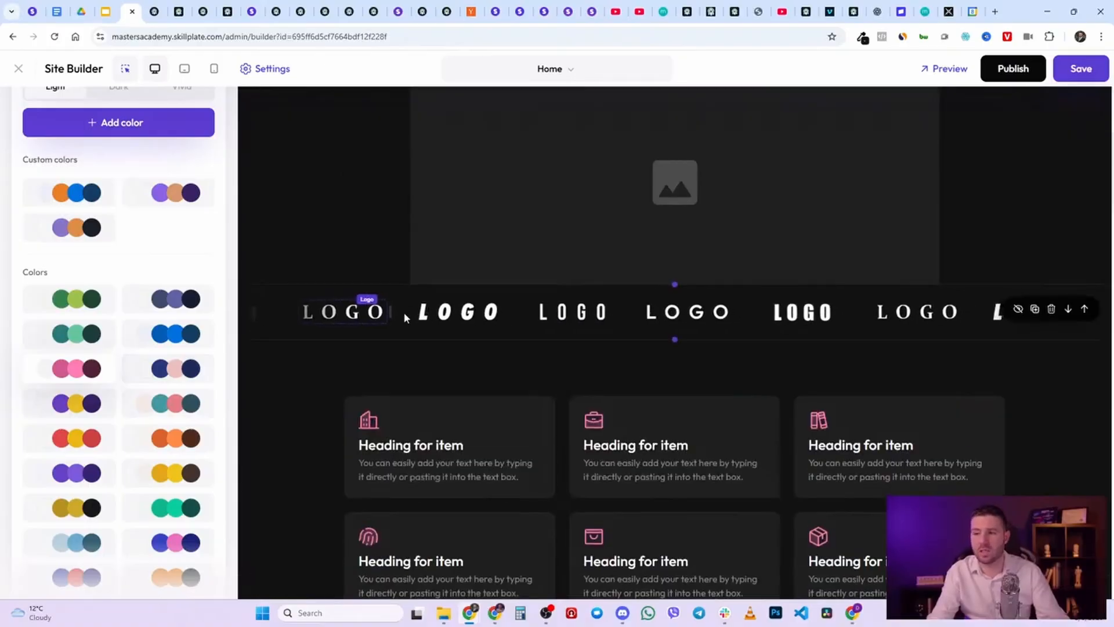
{"action": "scroll", "coordinate": [591, 354], "scroll_direction": "down", "scroll_amount": 10}
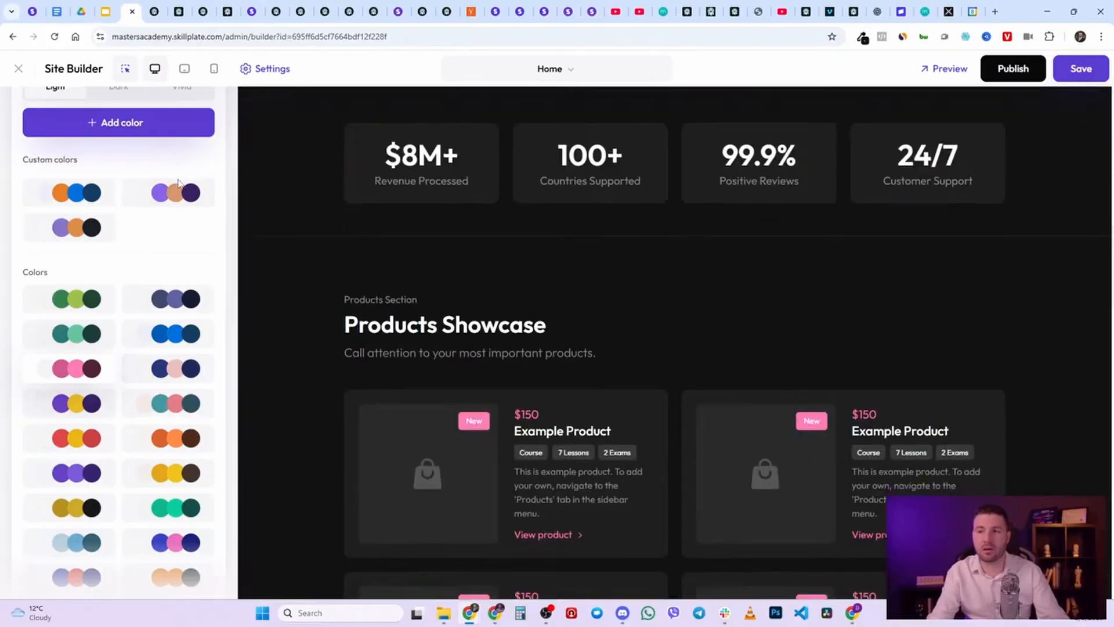
{"action": "scroll", "coordinate": [174, 209], "scroll_direction": "up", "scroll_amount": 4}
{"action": "left_click", "coordinate": [212, 220]}
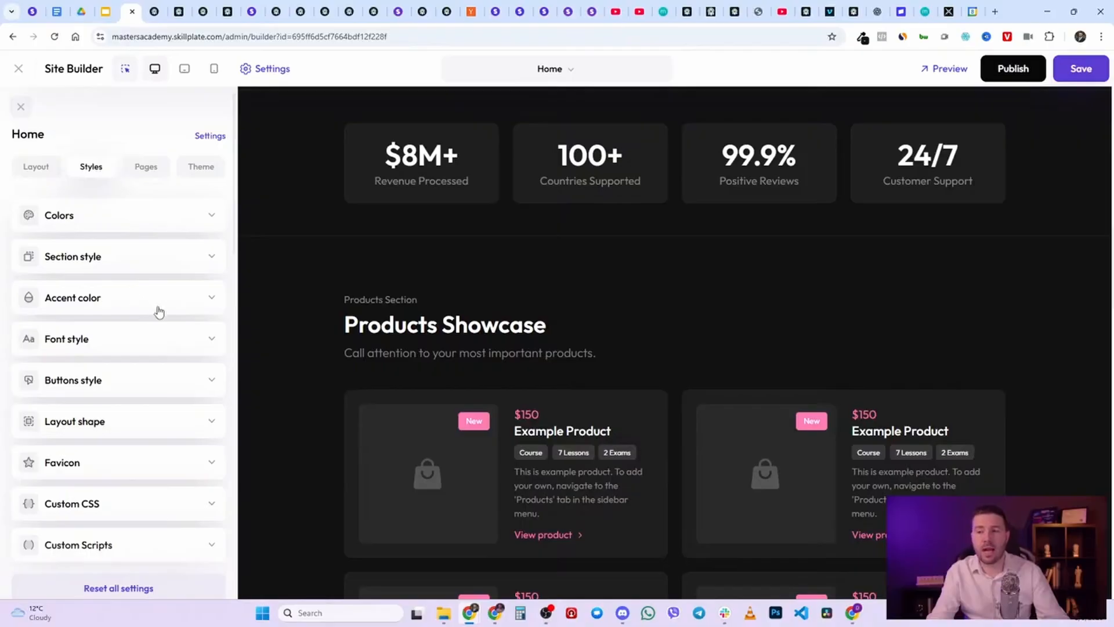
- Try the dark maroon accent color #532339 and restore the pink #FF7DB5
{"action": "left_click", "coordinate": [192, 302]}
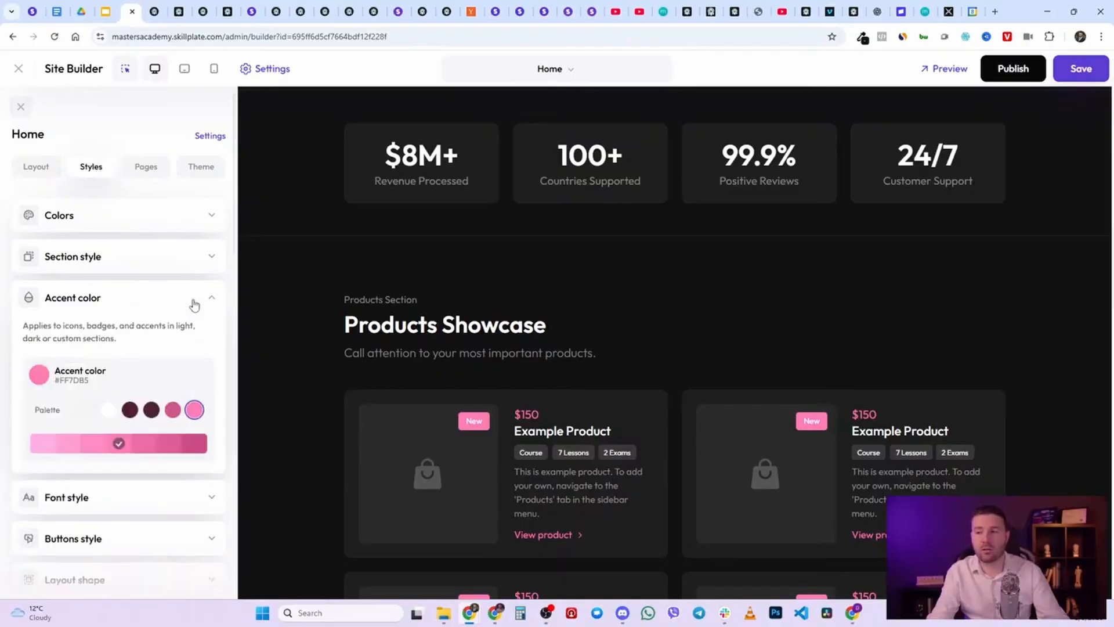
{"action": "left_click", "coordinate": [151, 411]}
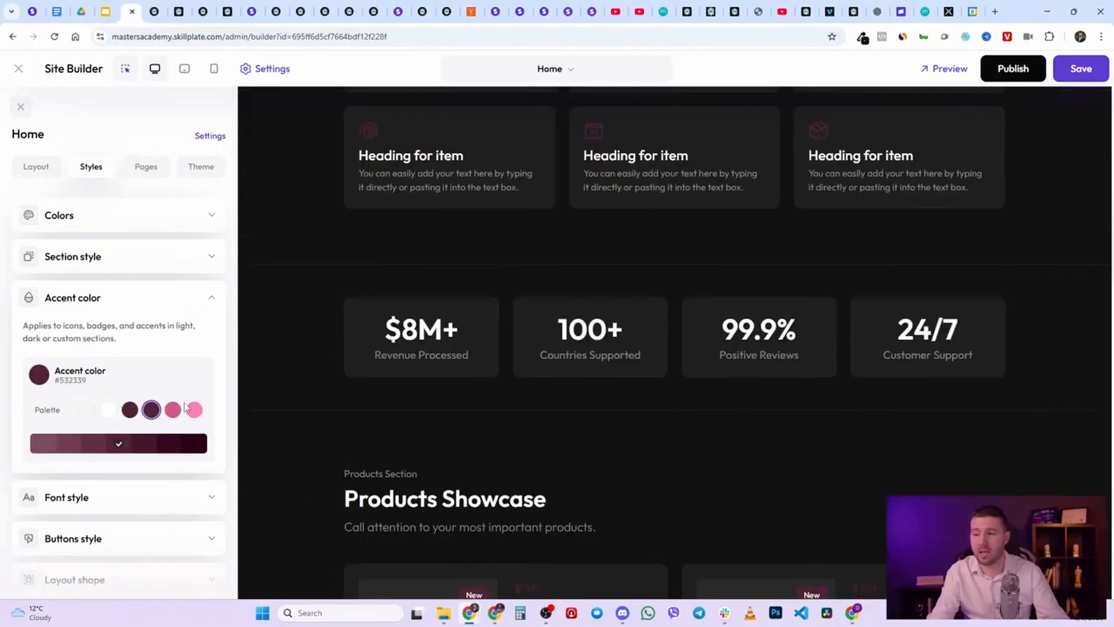
{"action": "left_click", "coordinate": [194, 410]}
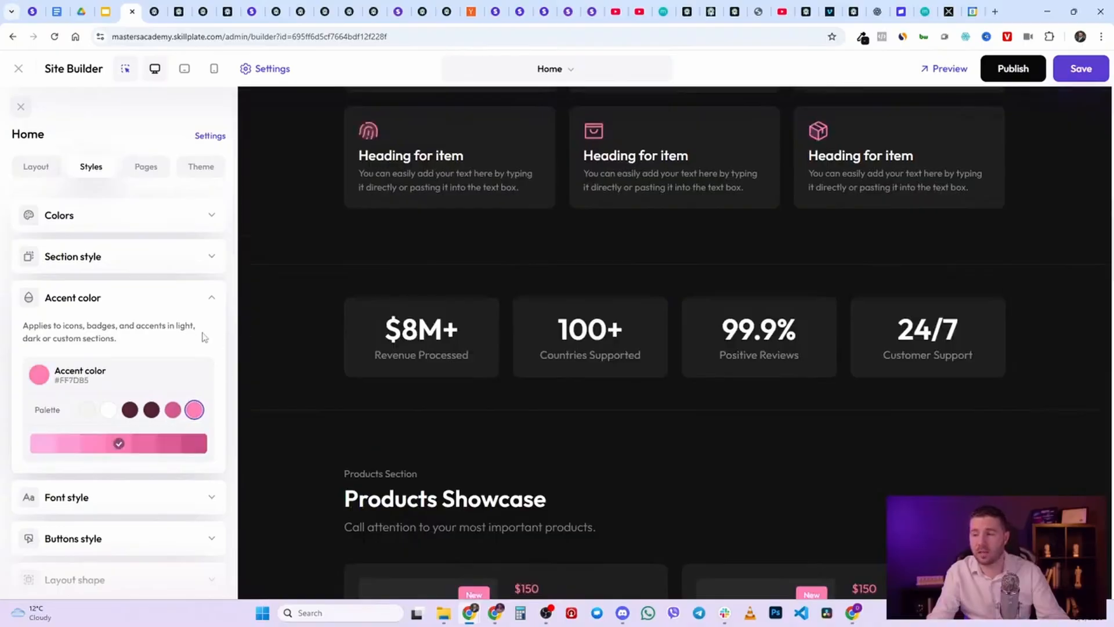
{"action": "left_click", "coordinate": [210, 300]}
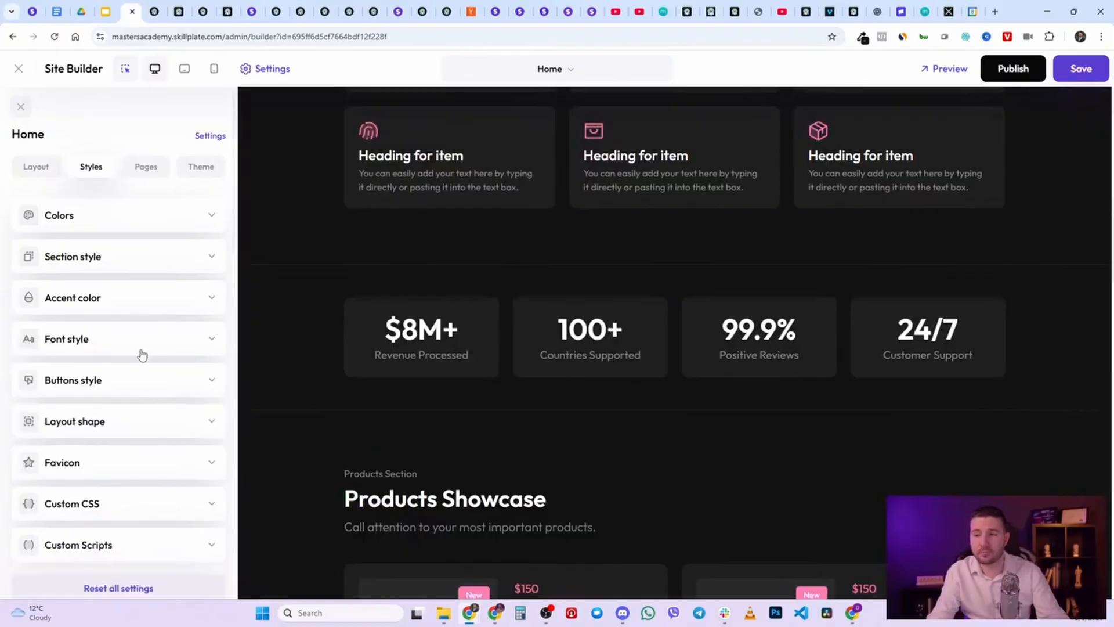
- Set the layout shape's roundness to None
{"action": "left_click", "coordinate": [128, 422]}
{"action": "scroll", "coordinate": [125, 418], "scroll_direction": "down", "scroll_amount": 2}
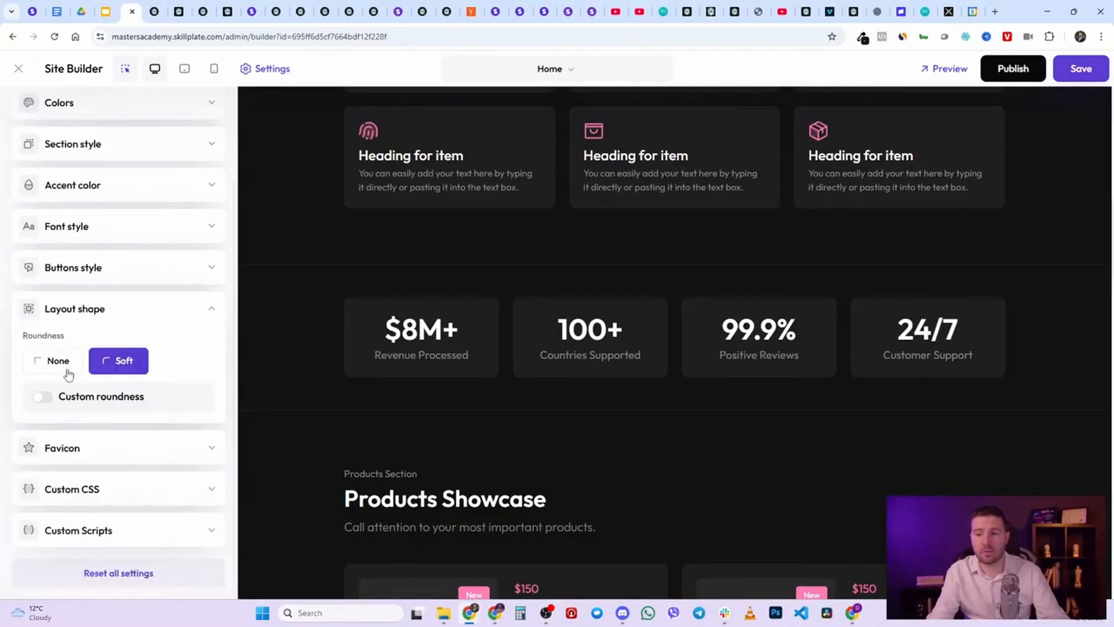
{"action": "left_click", "coordinate": [58, 365]}
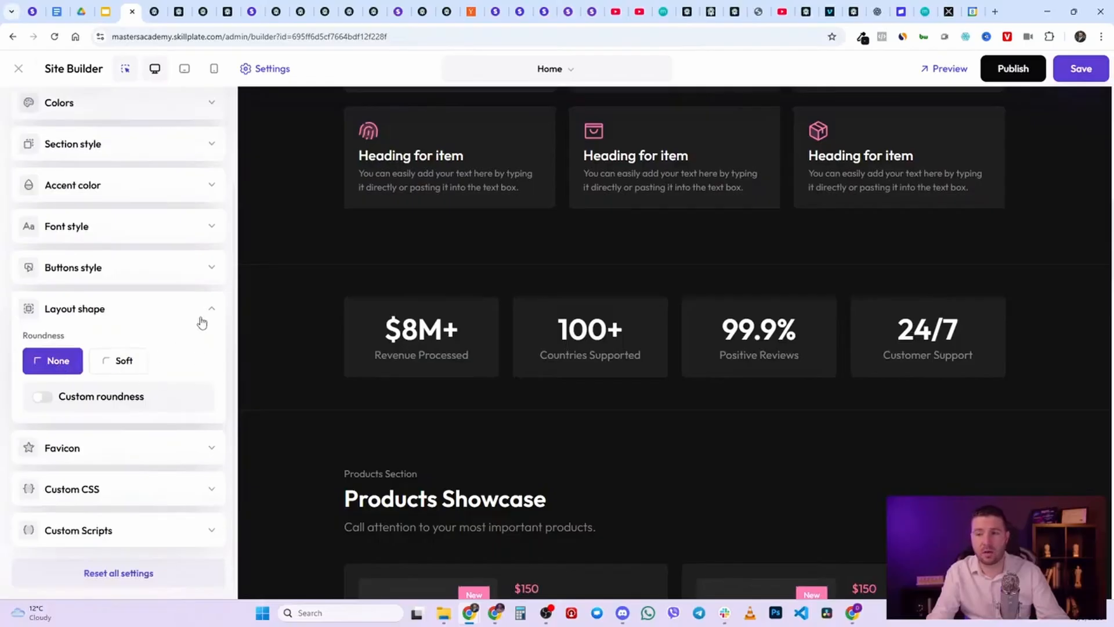
- Set the buttons' roundness to None, and review the Home page and the button font and color options
{"action": "left_click", "coordinate": [208, 267]}
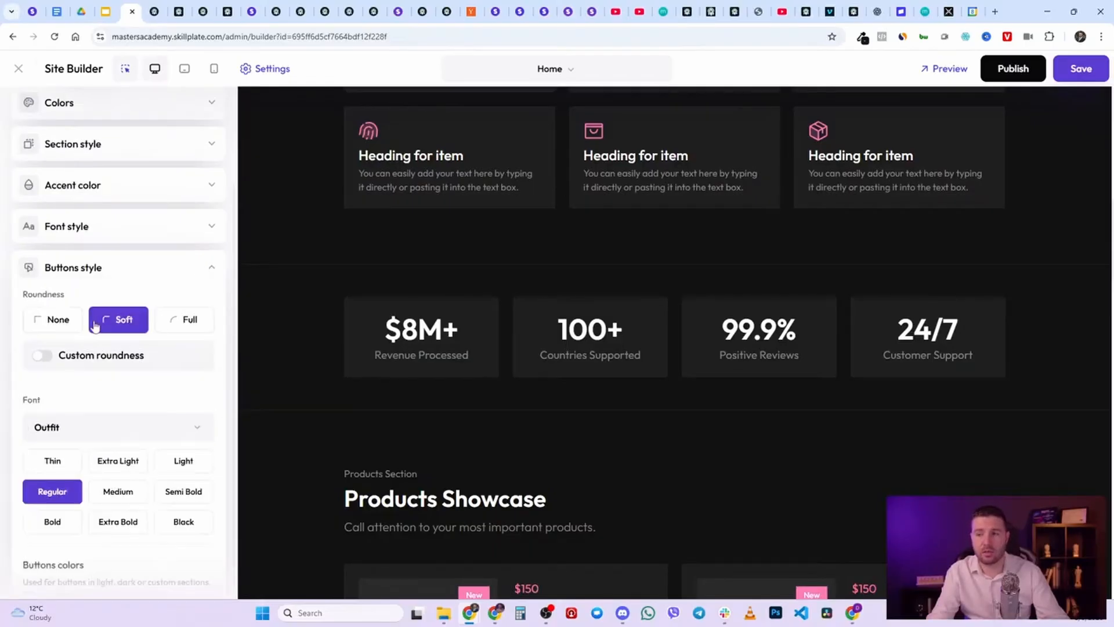
{"action": "left_click", "coordinate": [55, 321]}
{"action": "scroll", "coordinate": [505, 331], "scroll_direction": "up", "scroll_amount": 10}
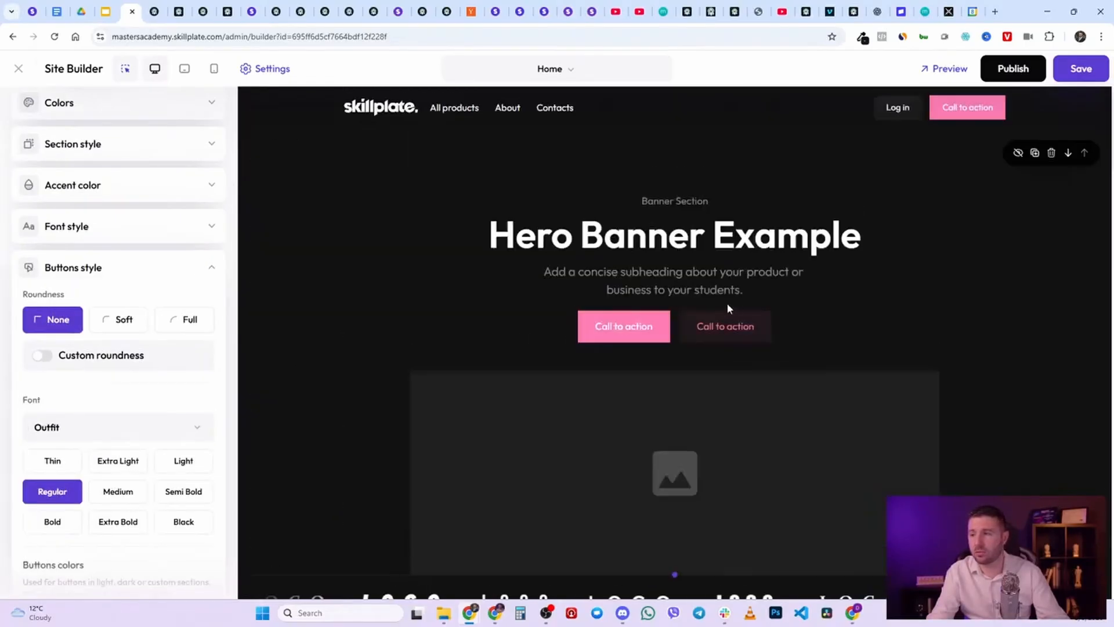
{"action": "scroll", "coordinate": [829, 334], "scroll_direction": "down", "scroll_amount": 5}
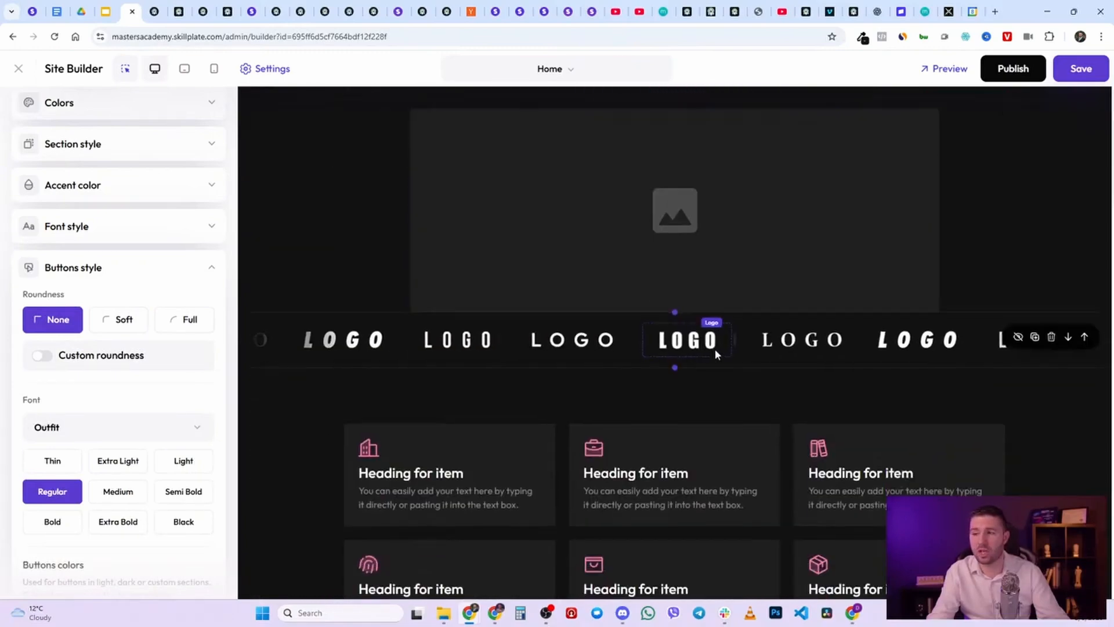
{"action": "scroll", "coordinate": [715, 354], "scroll_direction": "down", "scroll_amount": 3}
{"action": "scroll", "coordinate": [157, 373], "scroll_direction": "down", "scroll_amount": 1}
{"action": "scroll", "coordinate": [170, 328], "scroll_direction": "down", "scroll_amount": 2}
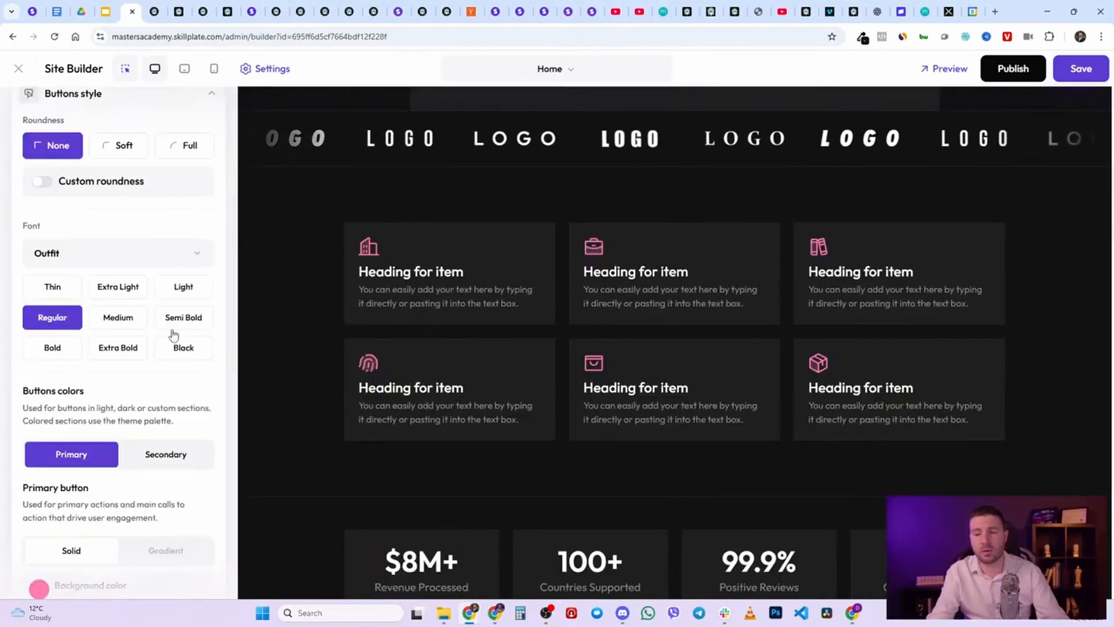
{"action": "scroll", "coordinate": [173, 334], "scroll_direction": "down", "scroll_amount": 8}
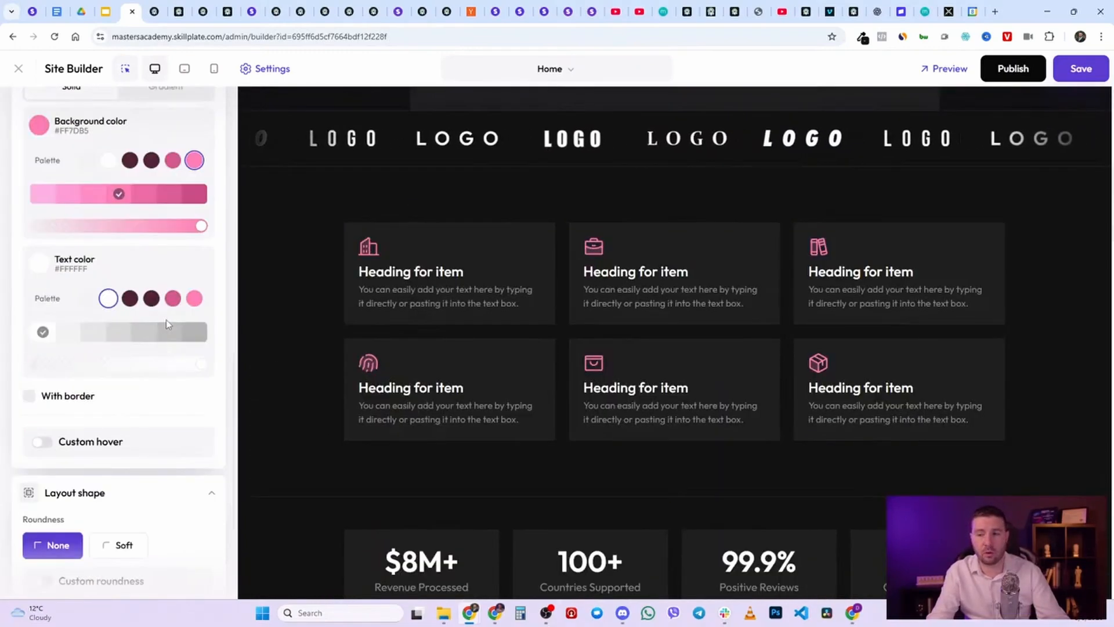
{"action": "scroll", "coordinate": [166, 324], "scroll_direction": "up", "scroll_amount": 8}
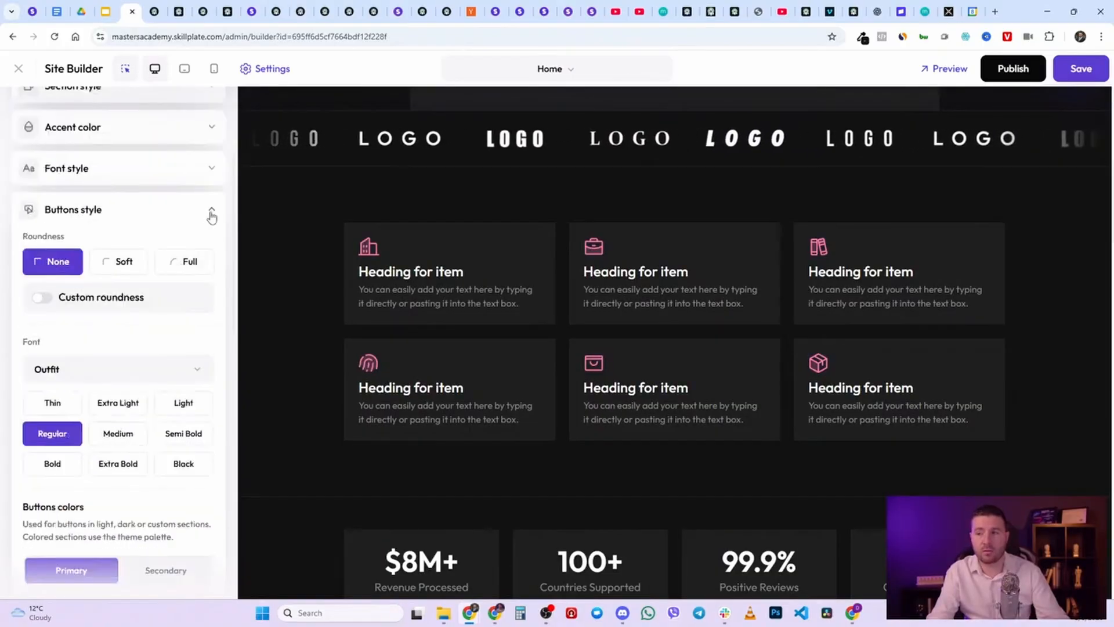
- Try Light as the default section style for new sections, and restore Dark
{"action": "left_click", "coordinate": [211, 216]}
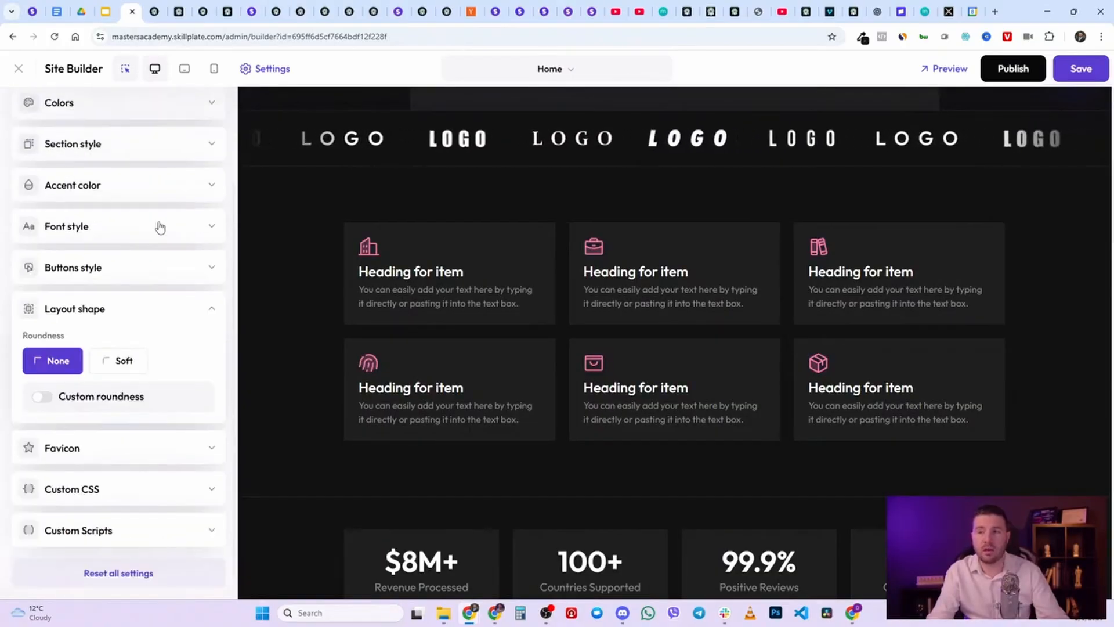
{"action": "scroll", "coordinate": [137, 177], "scroll_direction": "up", "scroll_amount": 2}
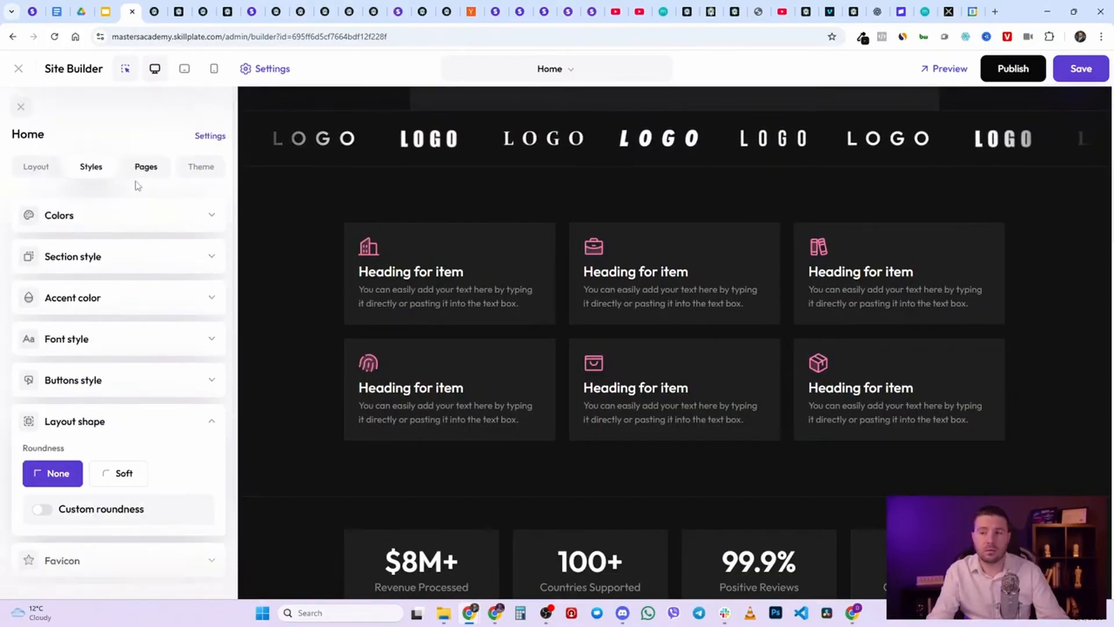
{"action": "left_click", "coordinate": [132, 253]}
{"action": "left_click", "coordinate": [105, 355]}
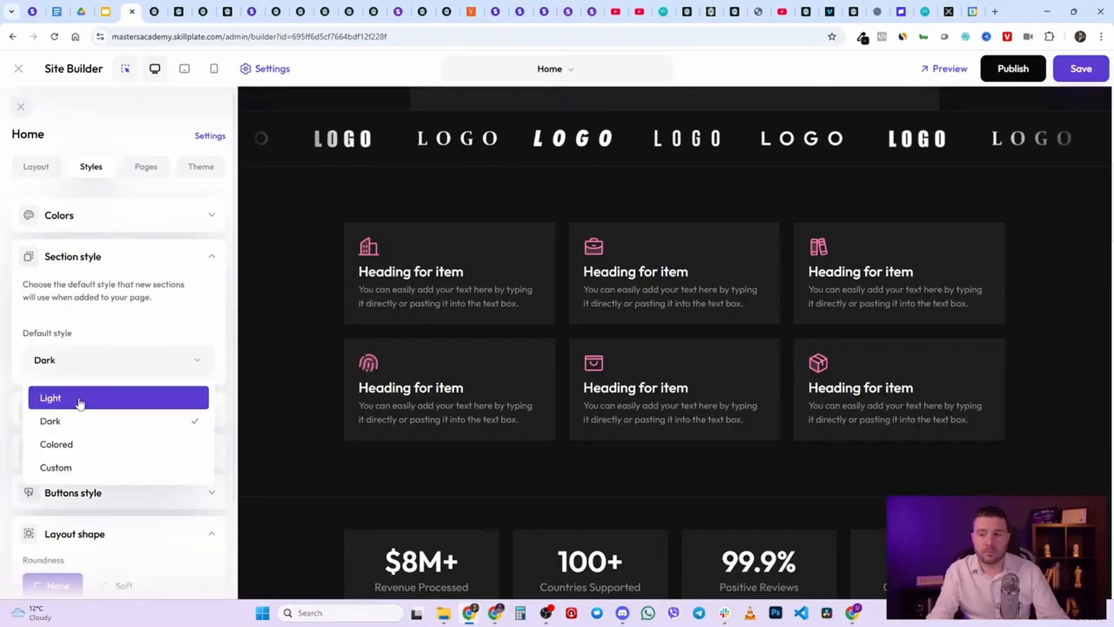
{"action": "left_click", "coordinate": [80, 398]}
{"action": "left_click", "coordinate": [96, 368]}
{"action": "left_click", "coordinate": [82, 419]}
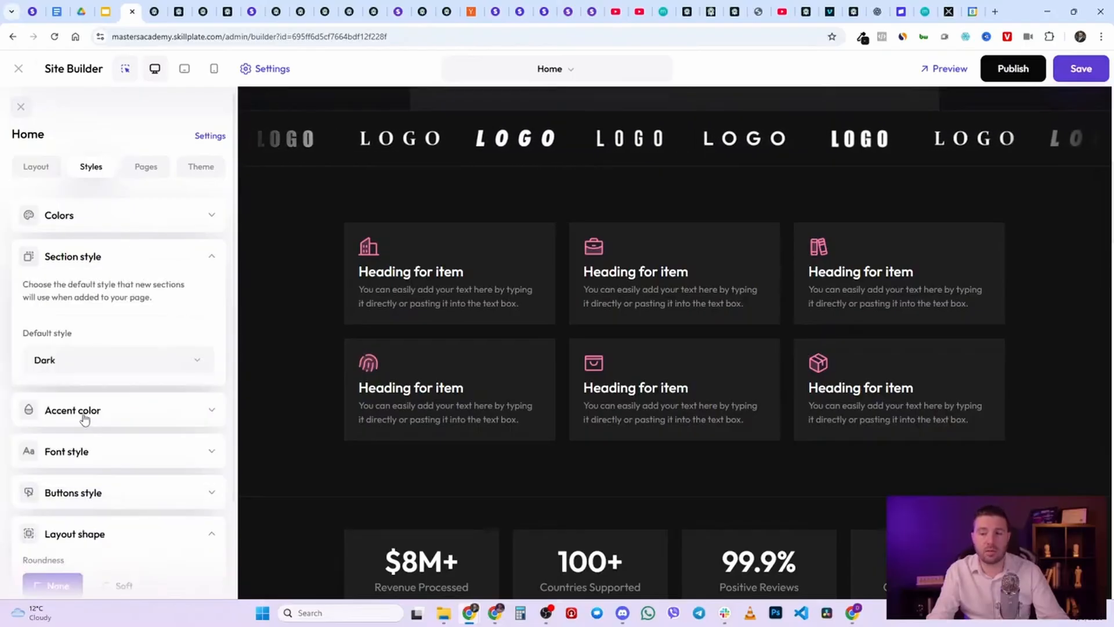
{"action": "left_click", "coordinate": [214, 262]}
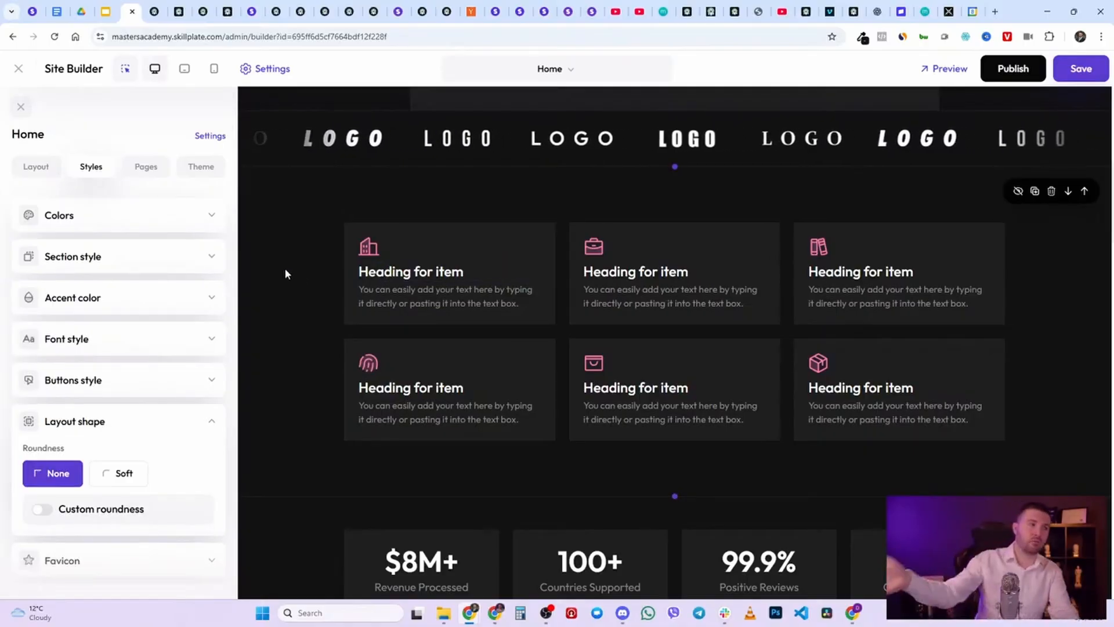
- Try the custom color palettes, inspect the purple and tan palette's shades without saving, and apply the purple, orange and black palette
{"action": "mouse_move", "coordinate": [440, 207]}
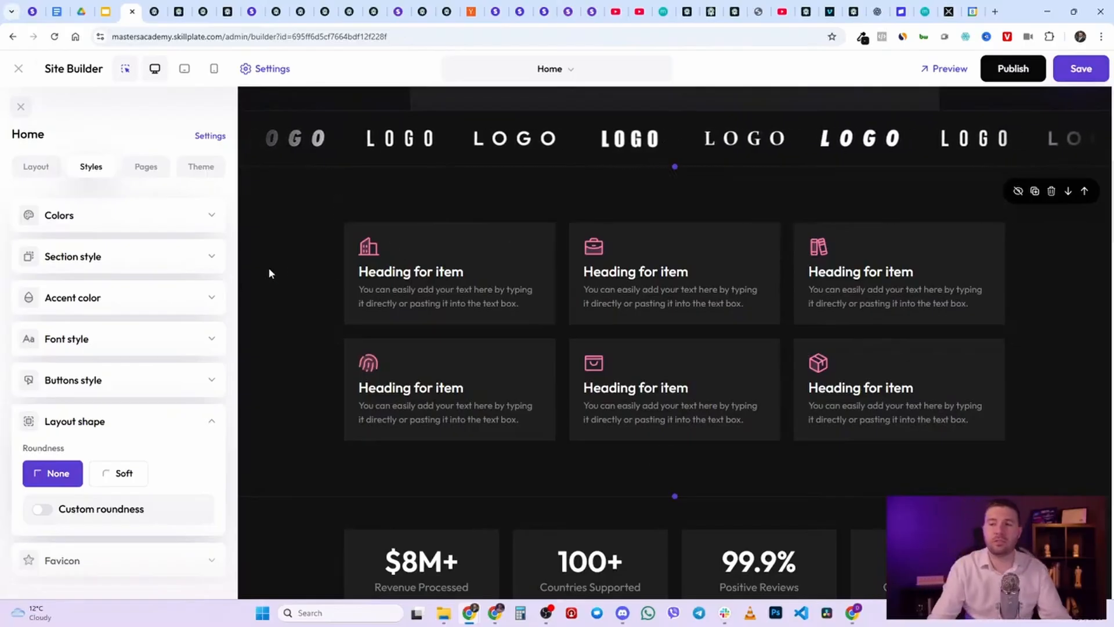
{"action": "left_click", "coordinate": [213, 422]}
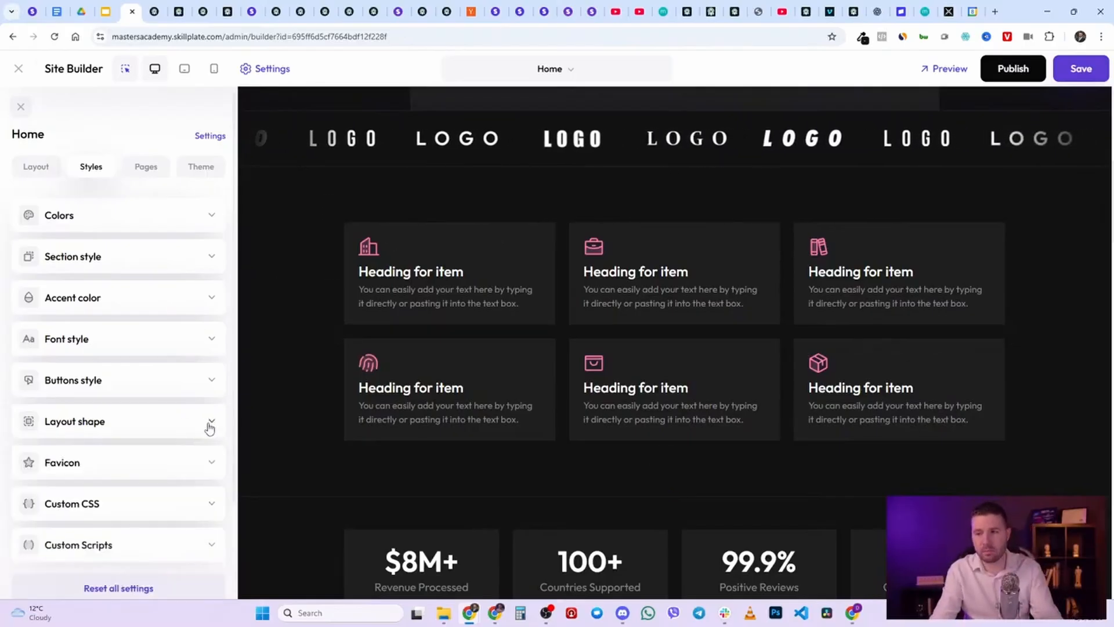
{"action": "scroll", "coordinate": [197, 412], "scroll_direction": "down", "scroll_amount": 1}
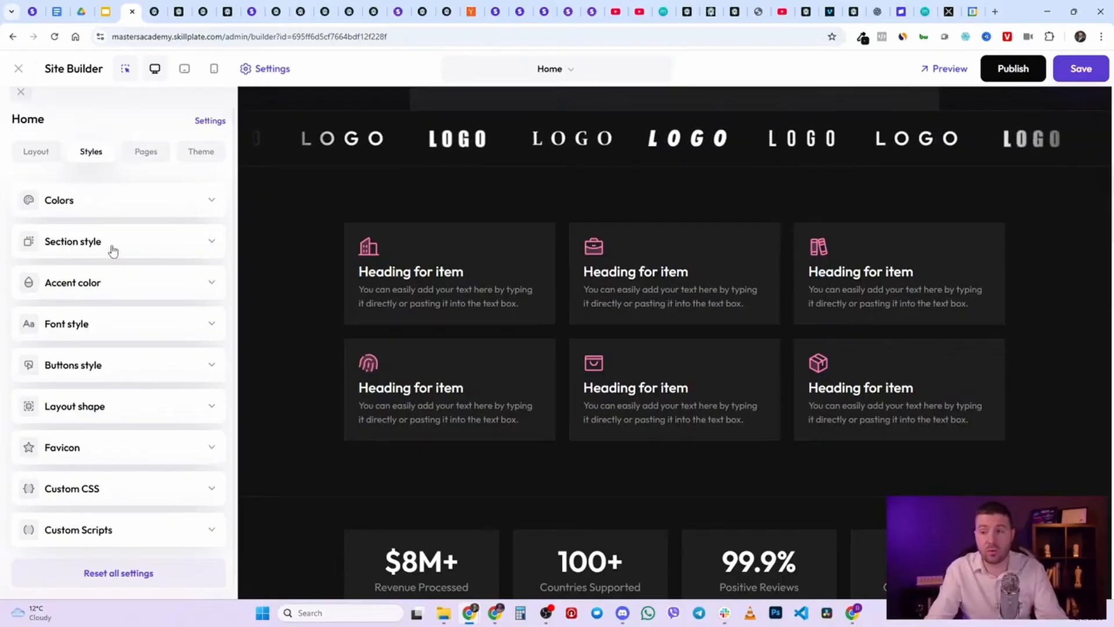
{"action": "left_click", "coordinate": [113, 204]}
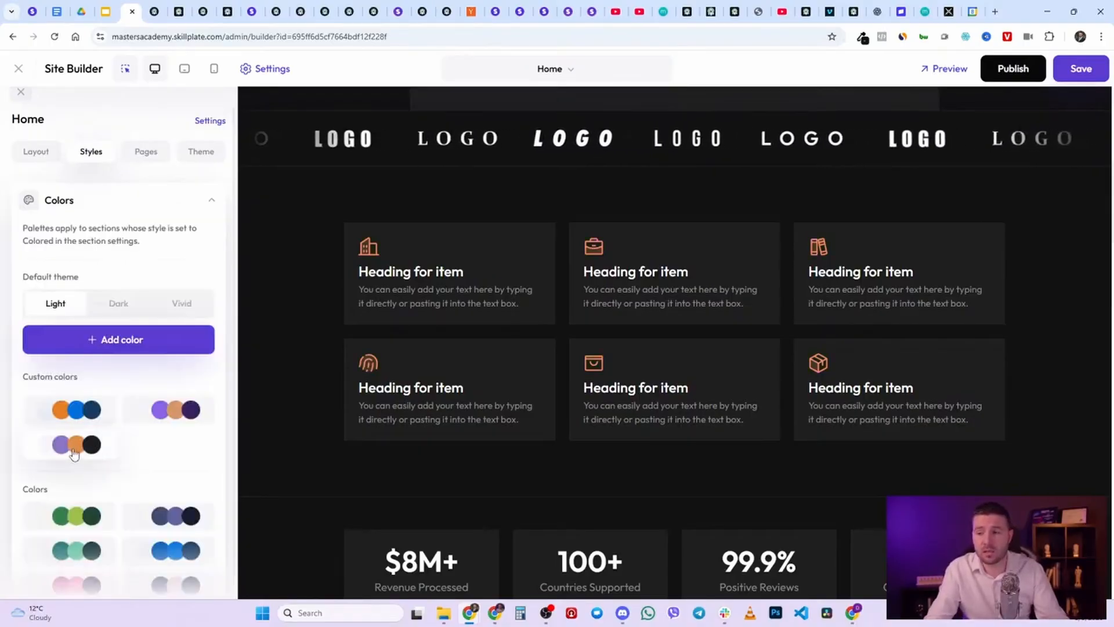
{"action": "scroll", "coordinate": [328, 351], "scroll_direction": "up", "scroll_amount": 5}
{"action": "scroll", "coordinate": [329, 352], "scroll_direction": "up", "scroll_amount": 2}
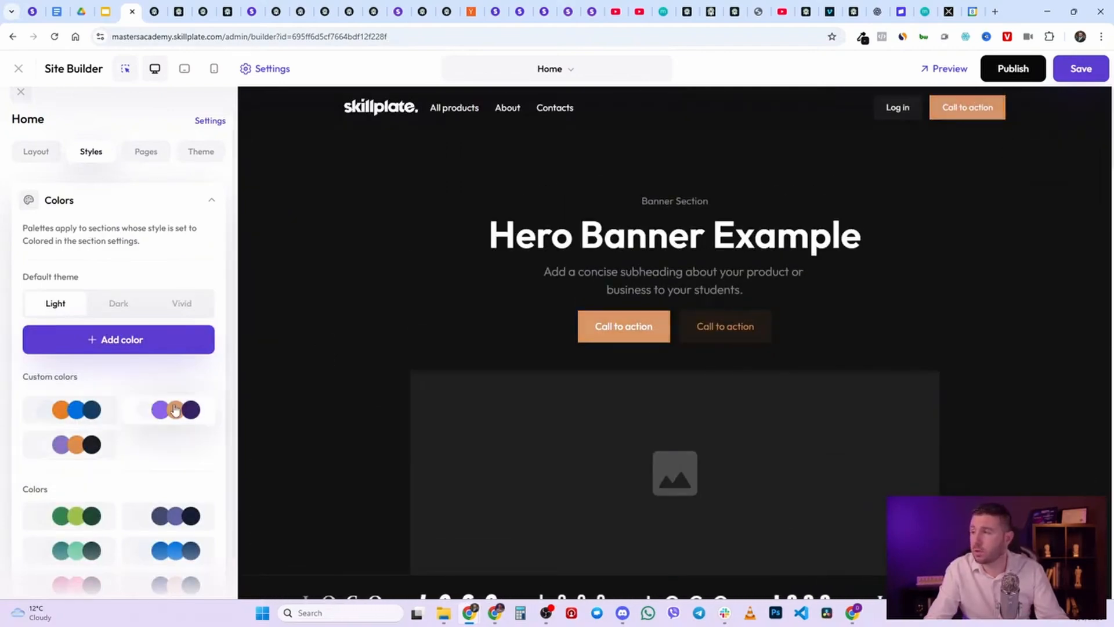
{"action": "left_click", "coordinate": [154, 422]}
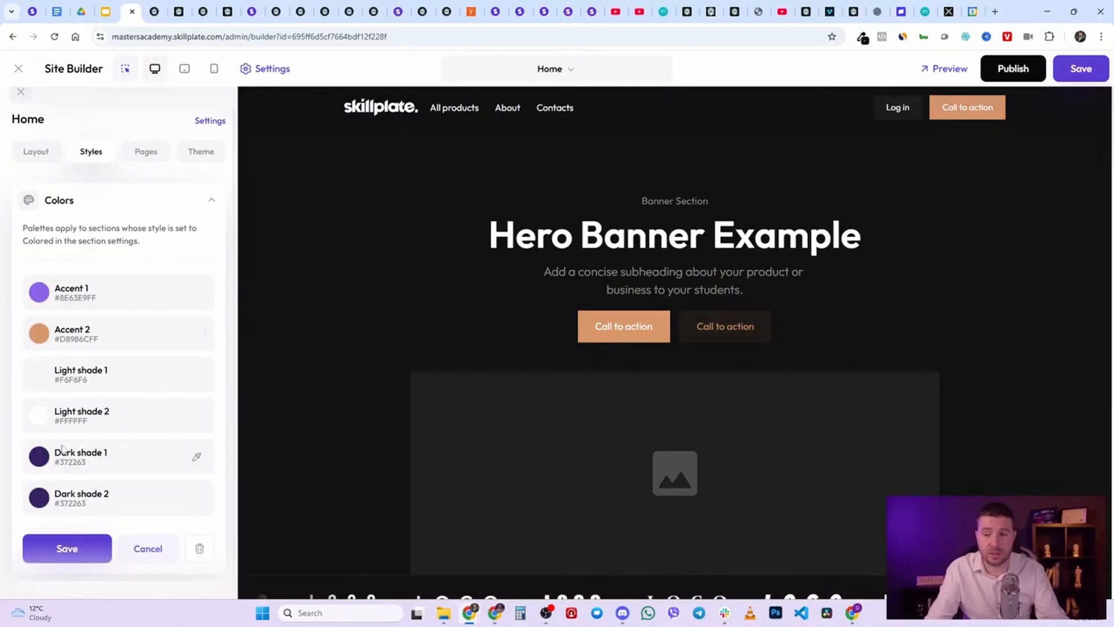
{"action": "left_click", "coordinate": [158, 551]}
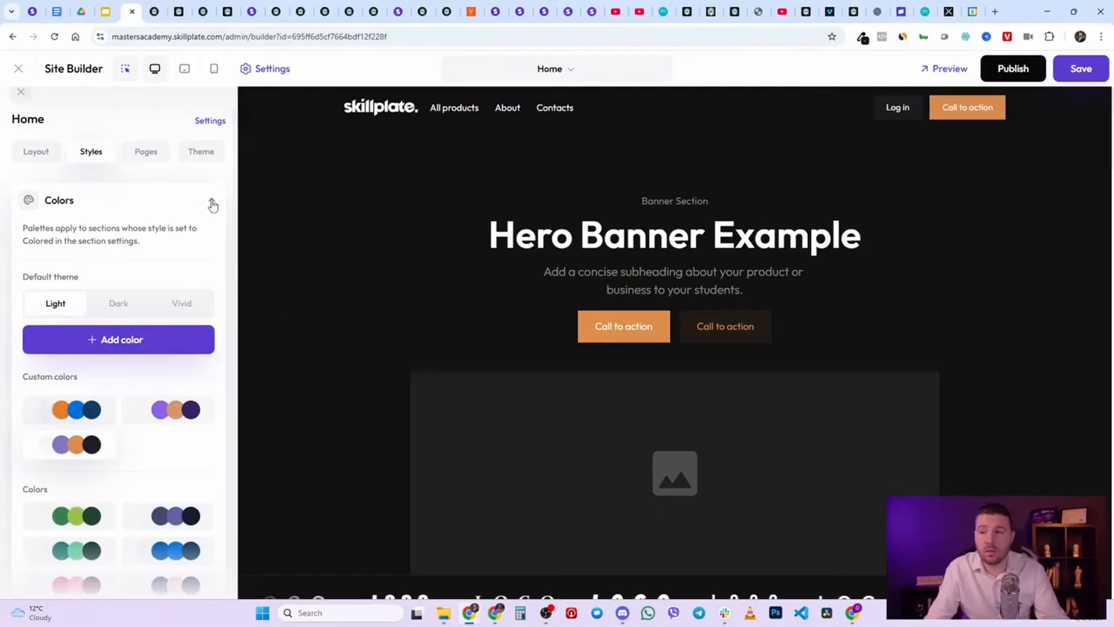
{"action": "left_click", "coordinate": [212, 203]}
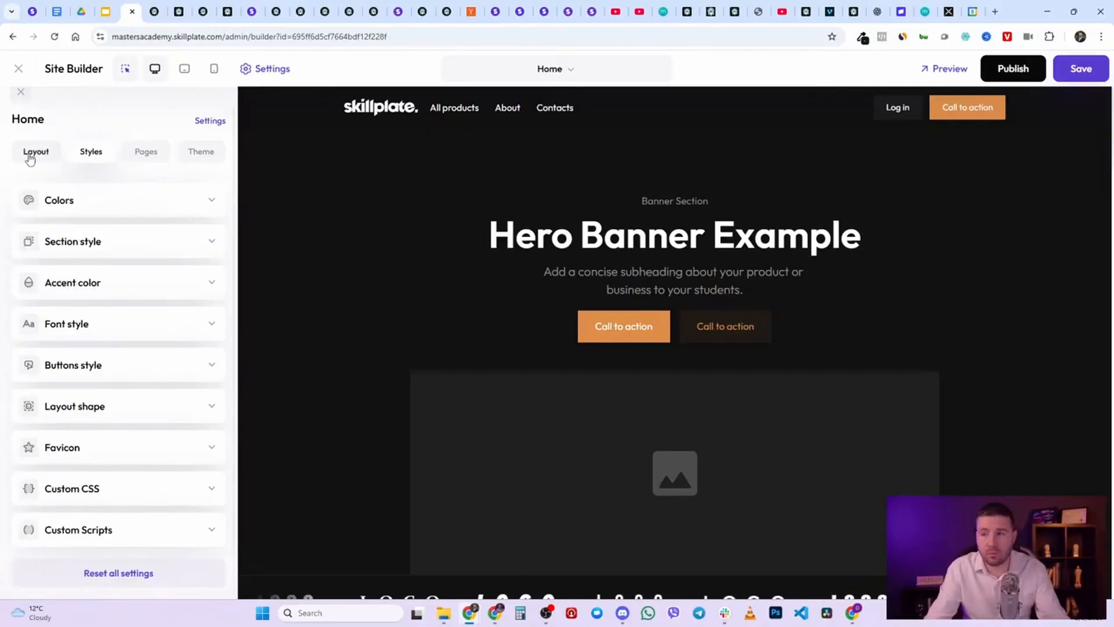
- Look through the list of site pages and check the applied colors across the Home page's sections
{"action": "left_click", "coordinate": [556, 71]}
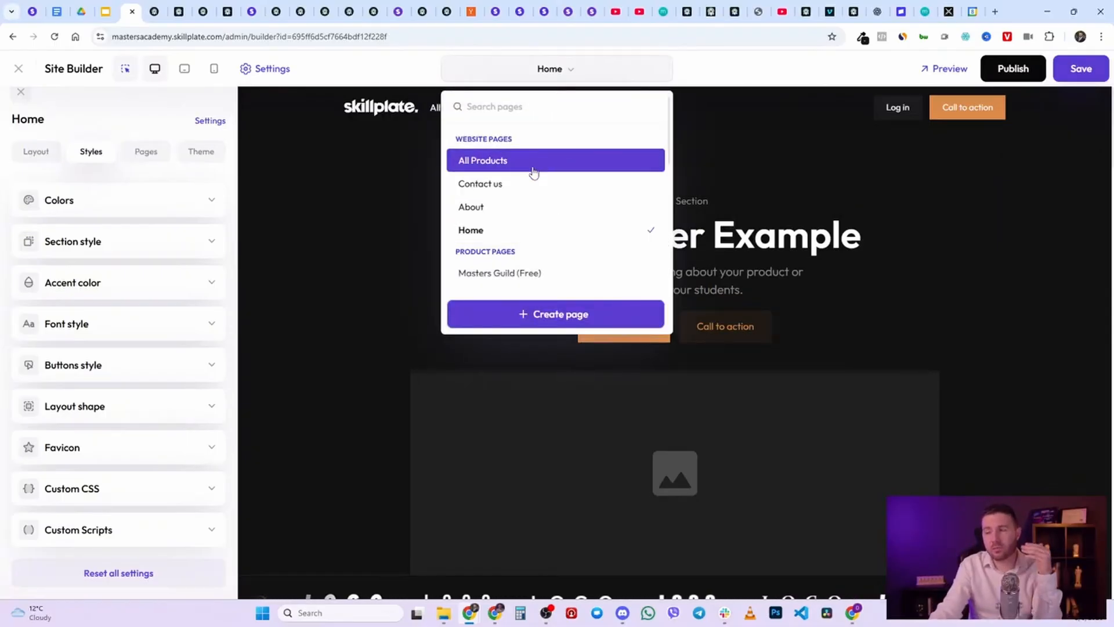
{"action": "left_click", "coordinate": [1060, 267]}
{"action": "scroll", "coordinate": [1061, 267], "scroll_direction": "down", "scroll_amount": 9}
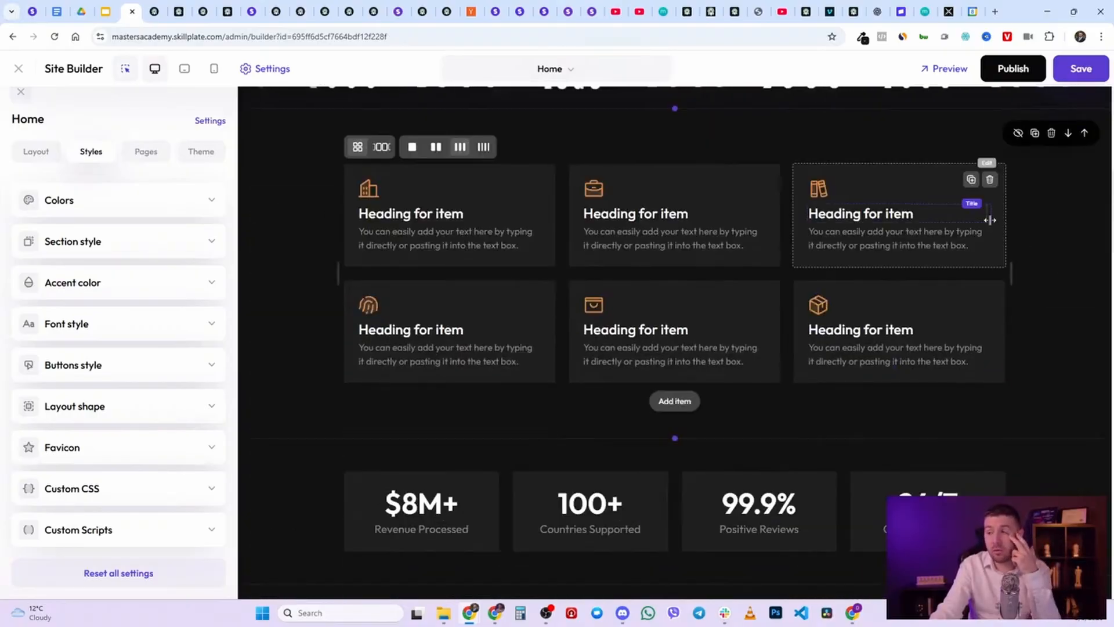
{"action": "scroll", "coordinate": [1010, 249], "scroll_direction": "down", "scroll_amount": 10}
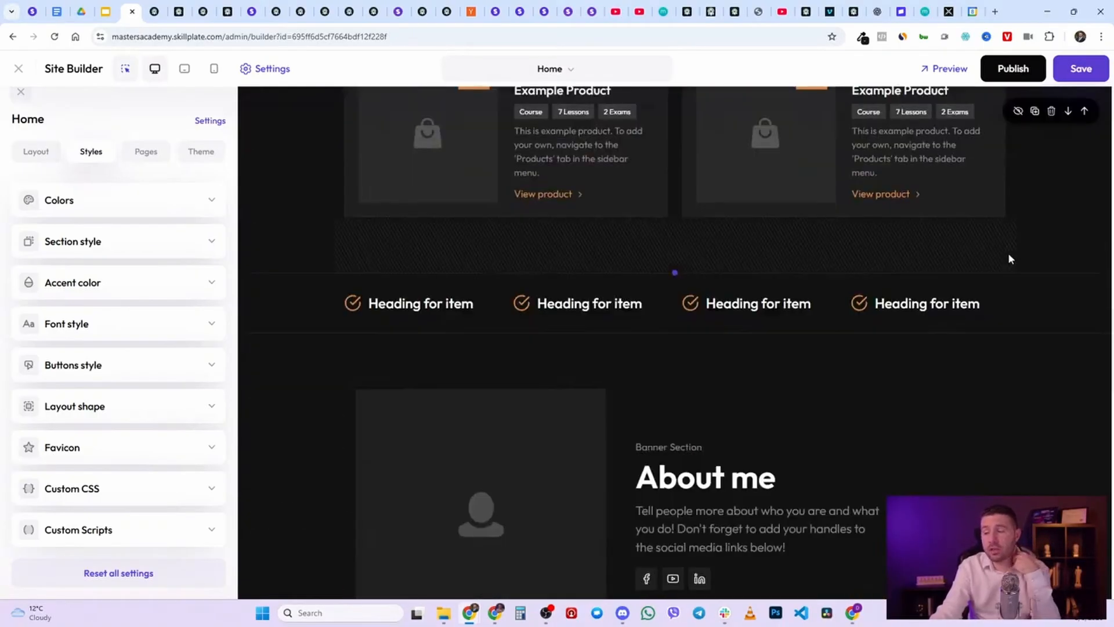
{"action": "scroll", "coordinate": [1008, 253], "scroll_direction": "down", "scroll_amount": 9}
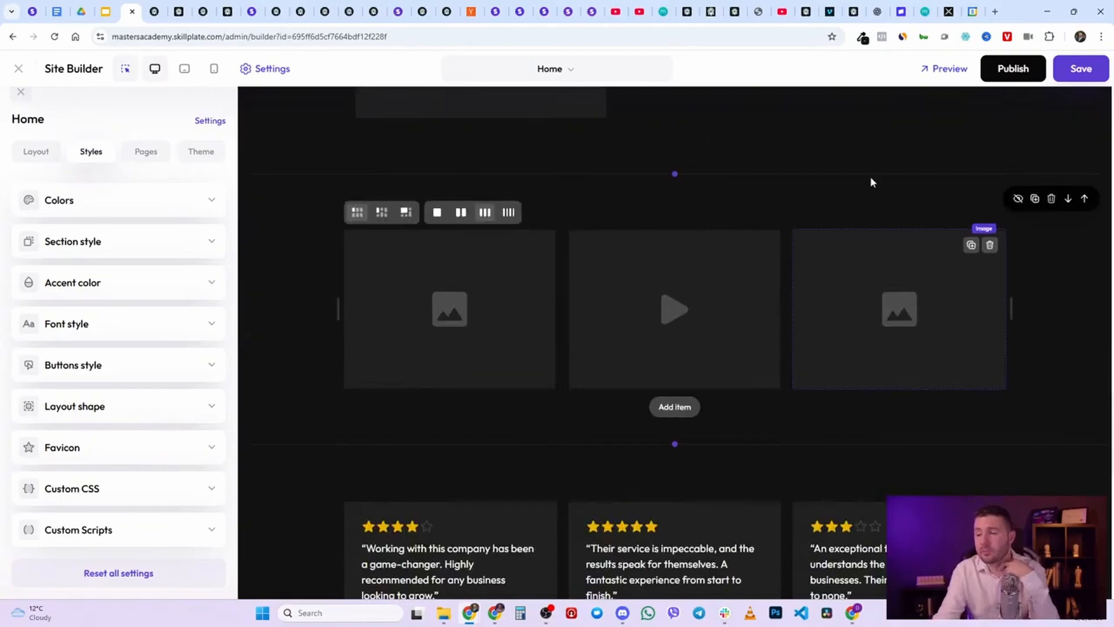
- Switch to the All Products page, leaving the Home page without saving its changes
{"action": "left_click", "coordinate": [558, 69]}
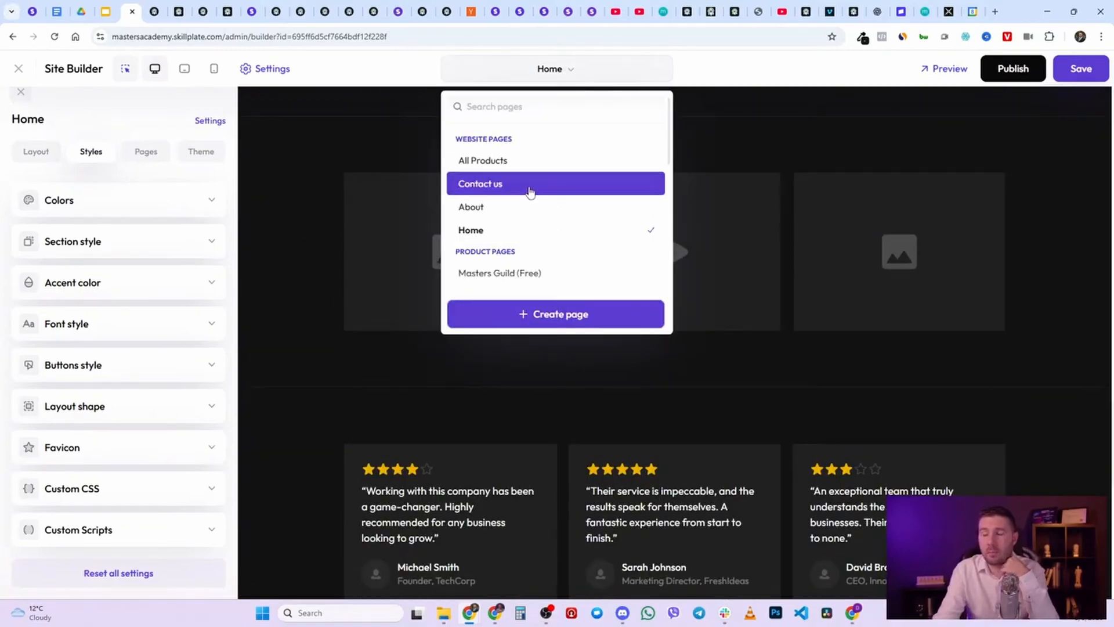
{"action": "left_click", "coordinate": [533, 167]}
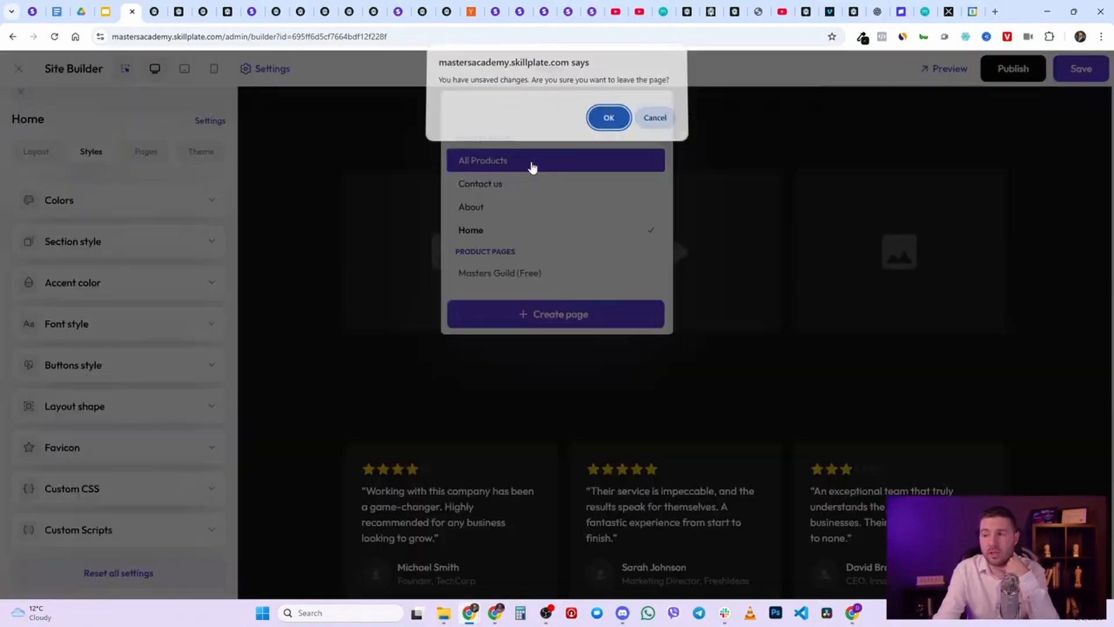
{"action": "key", "text": "Return"}
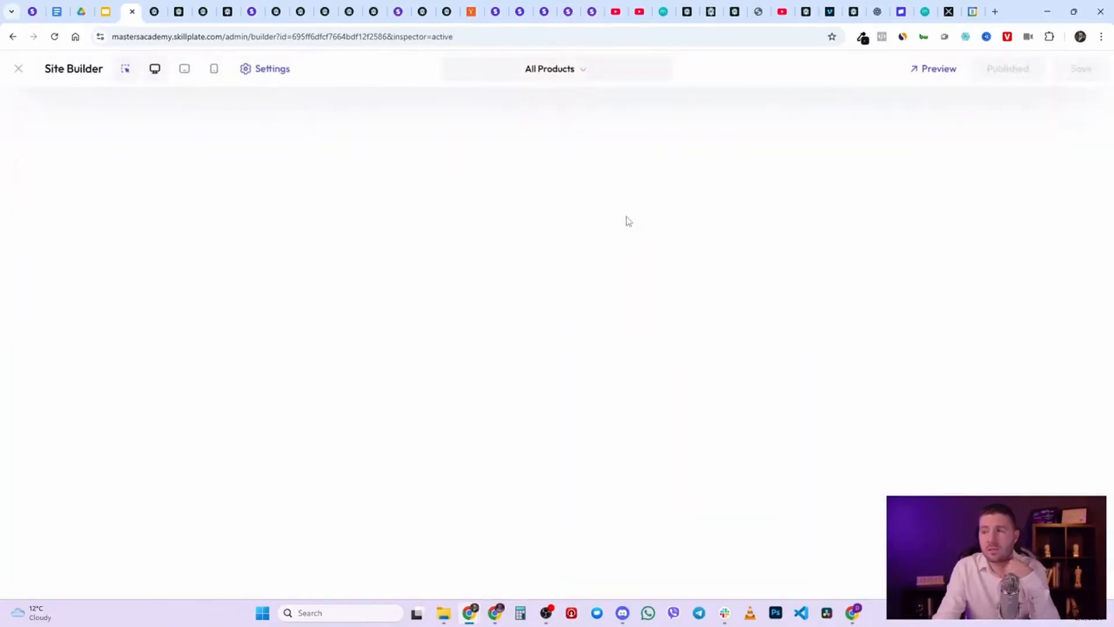
- Open the Ecommerce Mastery product page and review its banner and course program
{"action": "left_click", "coordinate": [576, 70]}
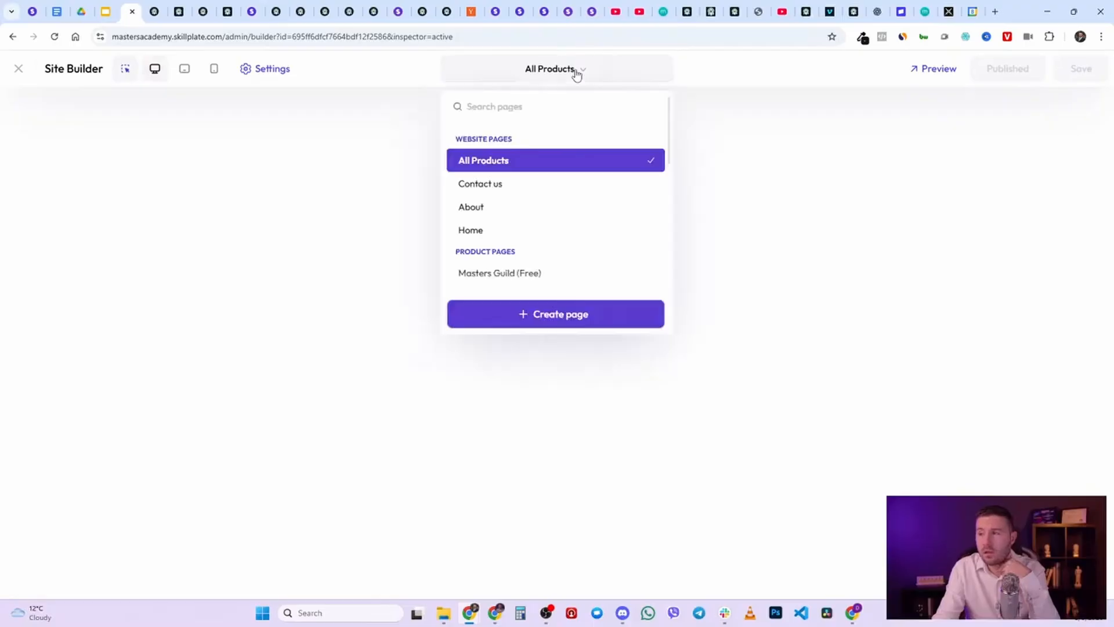
{"action": "scroll", "coordinate": [587, 215], "scroll_direction": "down", "scroll_amount": 3}
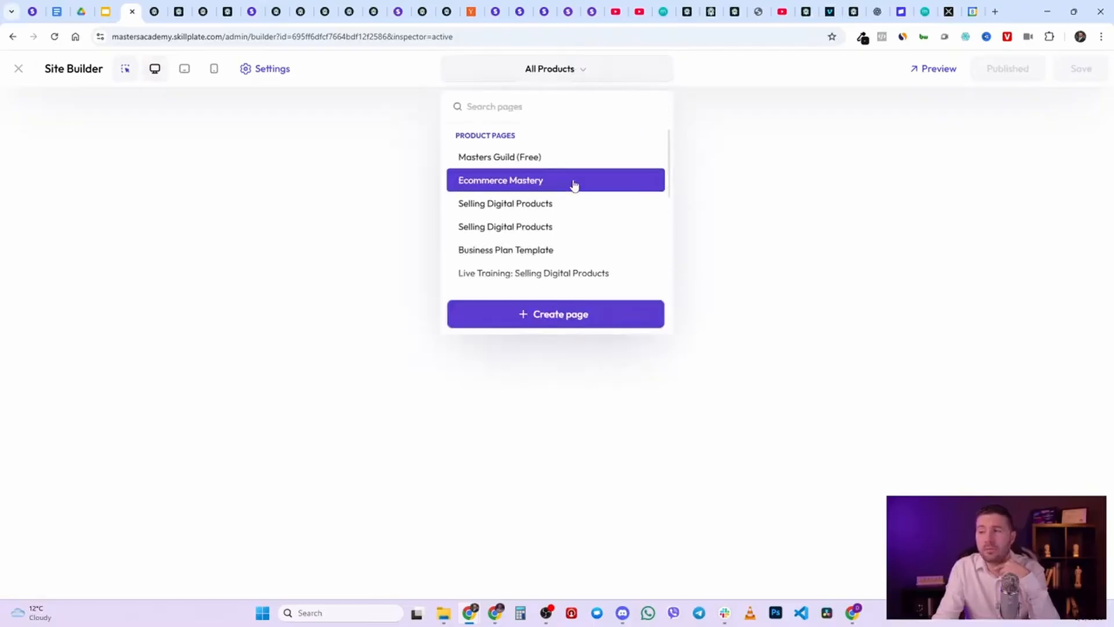
{"action": "left_click", "coordinate": [518, 183]}
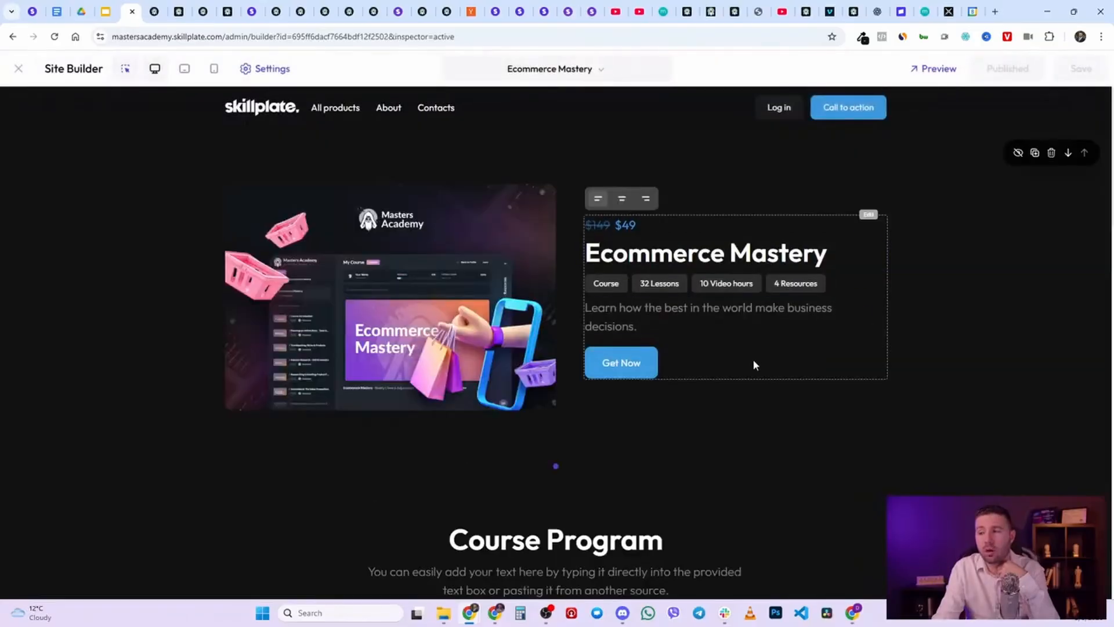
{"action": "scroll", "coordinate": [796, 401], "scroll_direction": "down", "scroll_amount": 1}
{"action": "scroll", "coordinate": [791, 378], "scroll_direction": "up", "scroll_amount": 1}
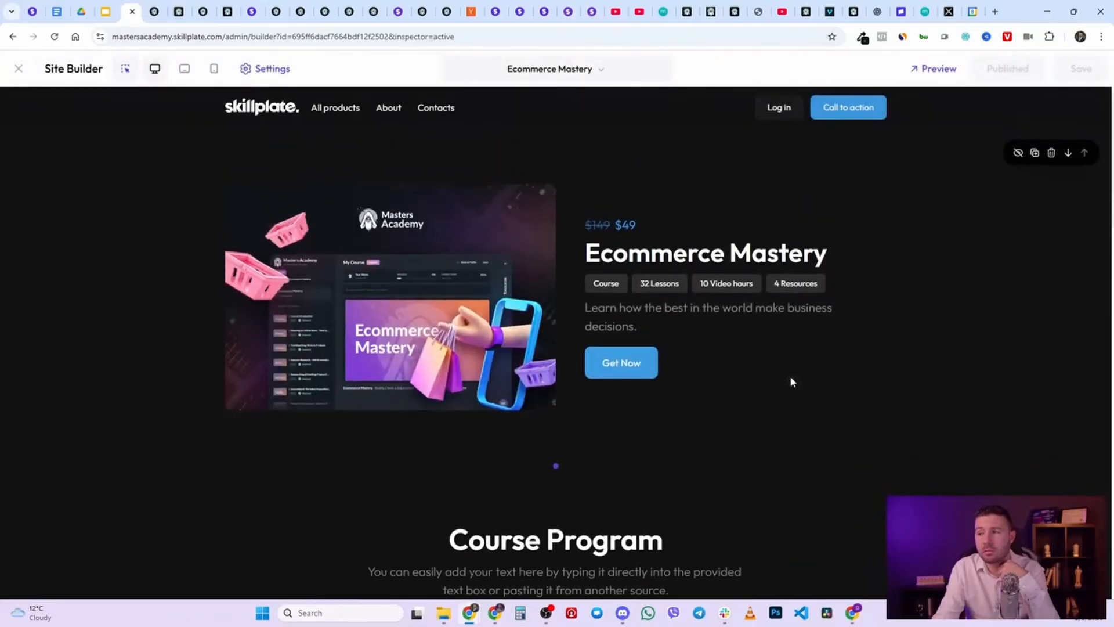
{"action": "scroll", "coordinate": [898, 356], "scroll_direction": "down", "scroll_amount": 5}
{"action": "scroll", "coordinate": [892, 354], "scroll_direction": "down", "scroll_amount": 8}
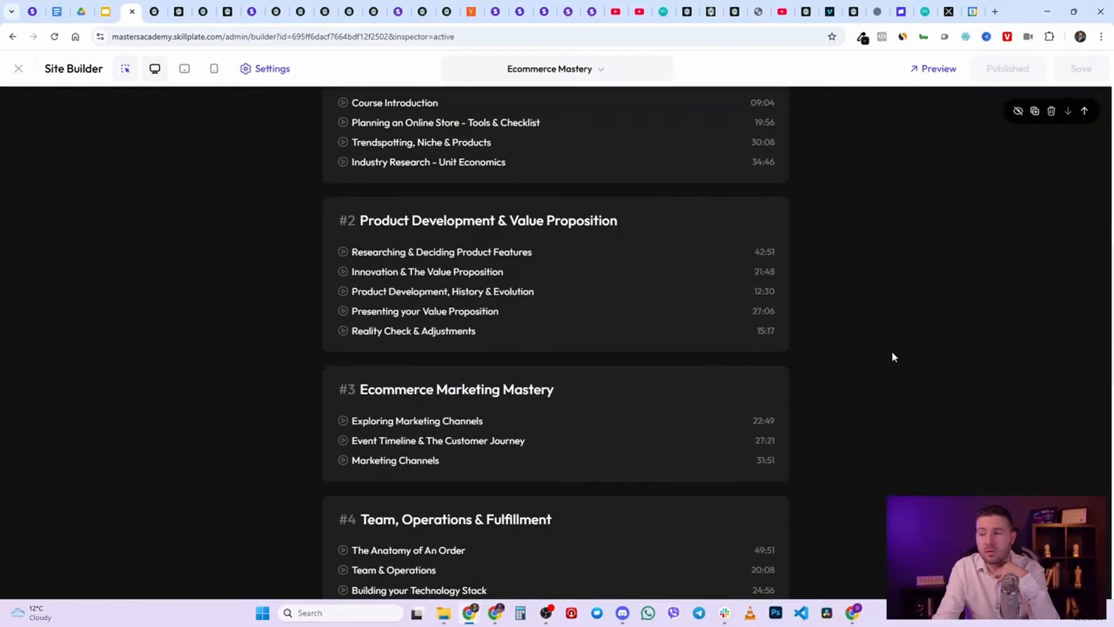
{"action": "scroll", "coordinate": [893, 349], "scroll_direction": "up", "scroll_amount": 10}
{"action": "scroll", "coordinate": [893, 348], "scroll_direction": "up", "scroll_amount": 3}
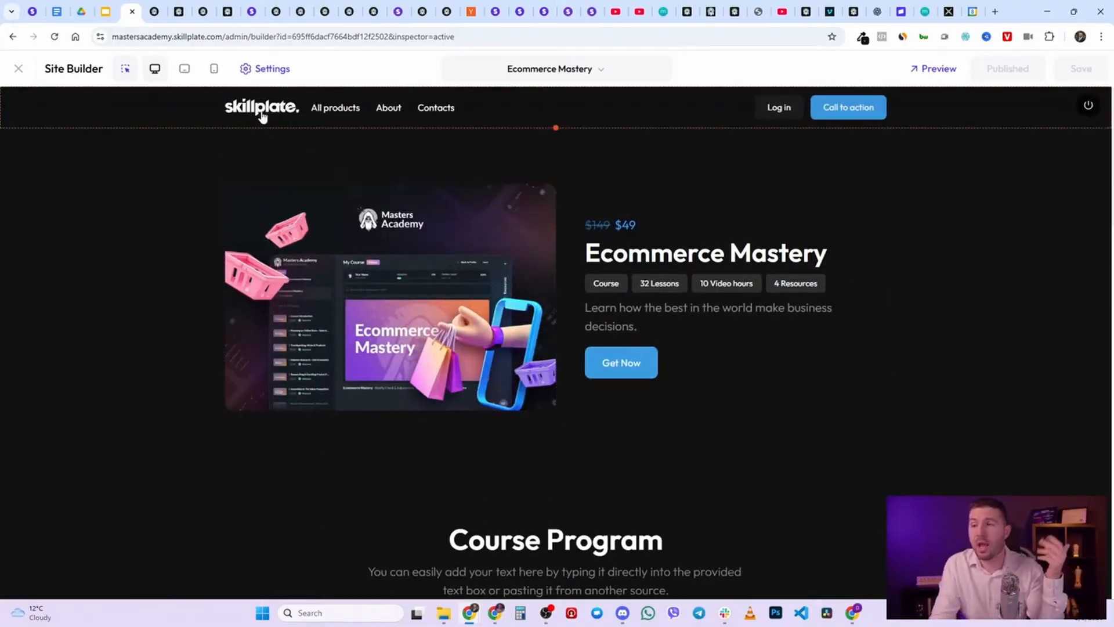
- Leave the site builder and review the lists of website, product and landing pages
{"action": "left_click", "coordinate": [19, 68]}
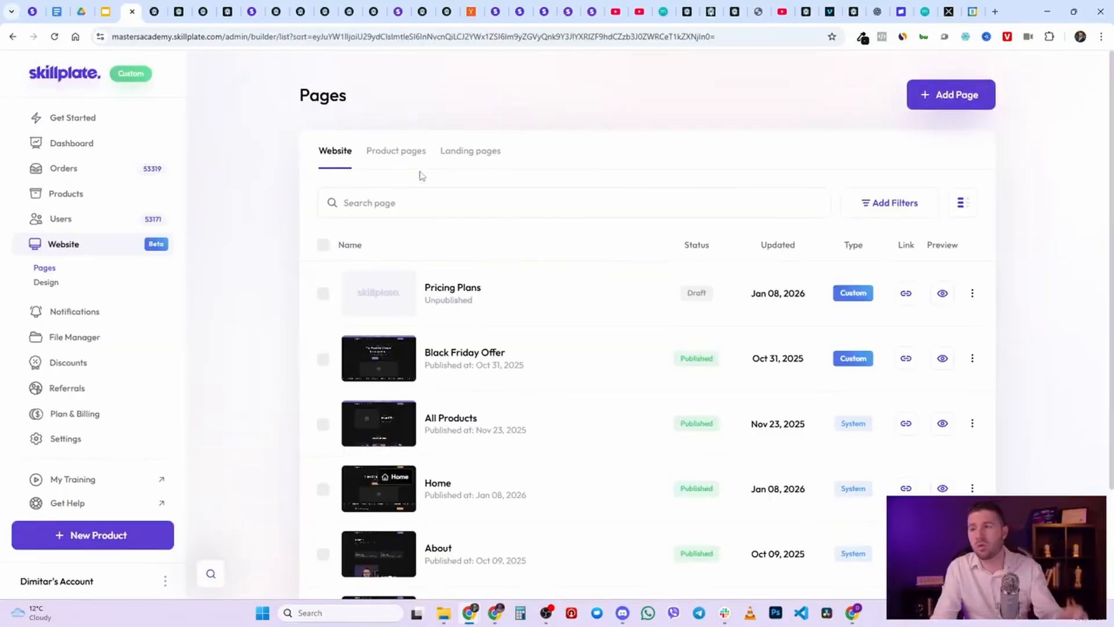
{"action": "scroll", "coordinate": [628, 322], "scroll_direction": "down", "scroll_amount": 2}
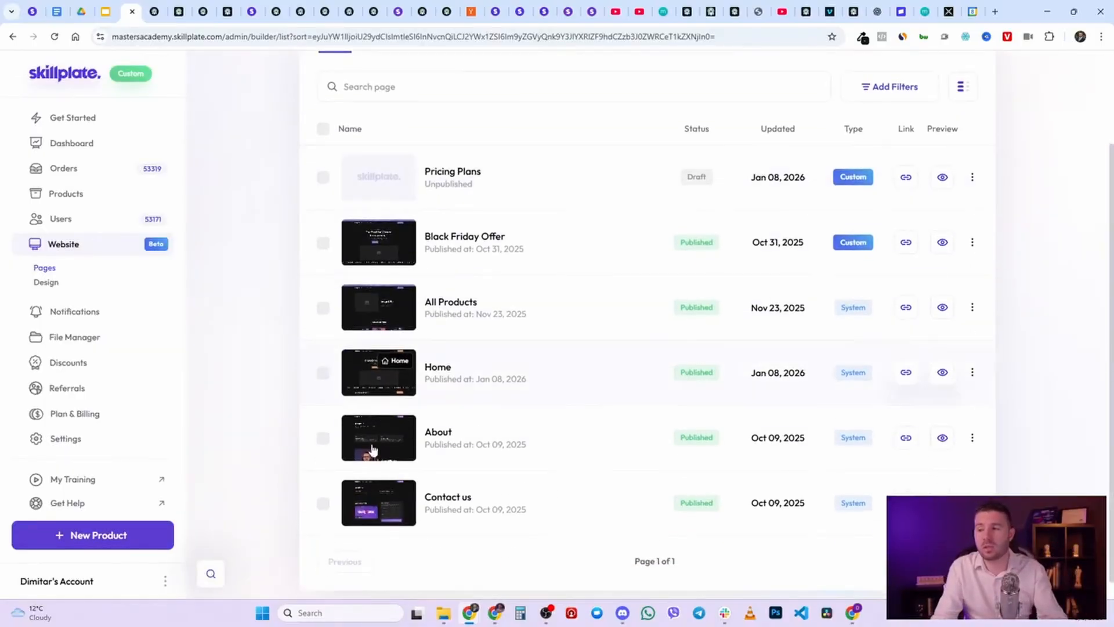
{"action": "scroll", "coordinate": [403, 308], "scroll_direction": "up", "scroll_amount": 2}
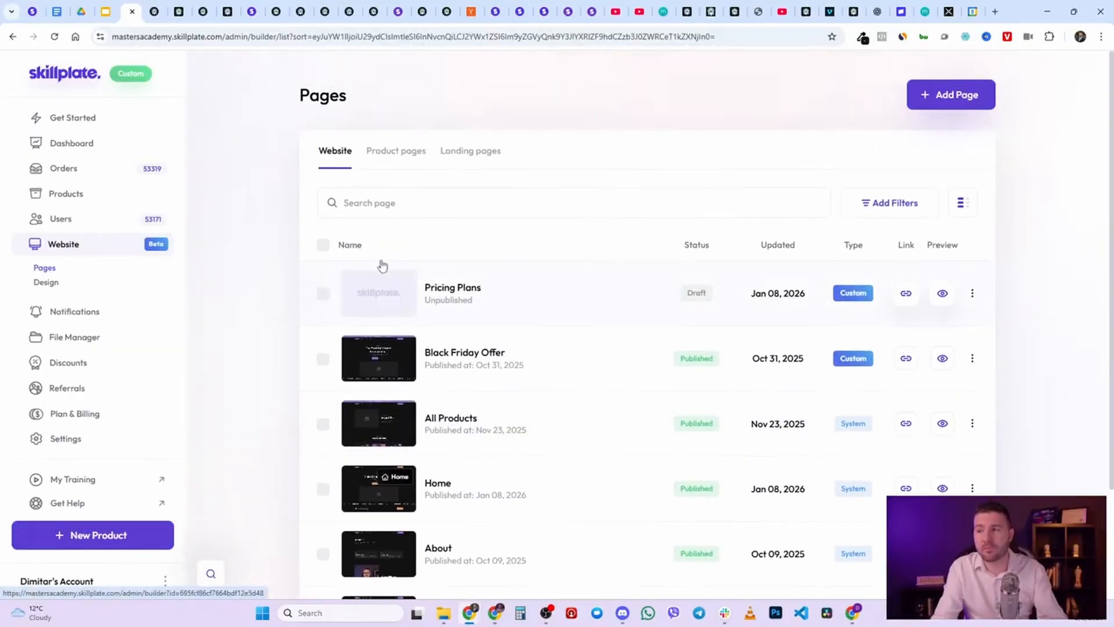
{"action": "left_click", "coordinate": [392, 153]}
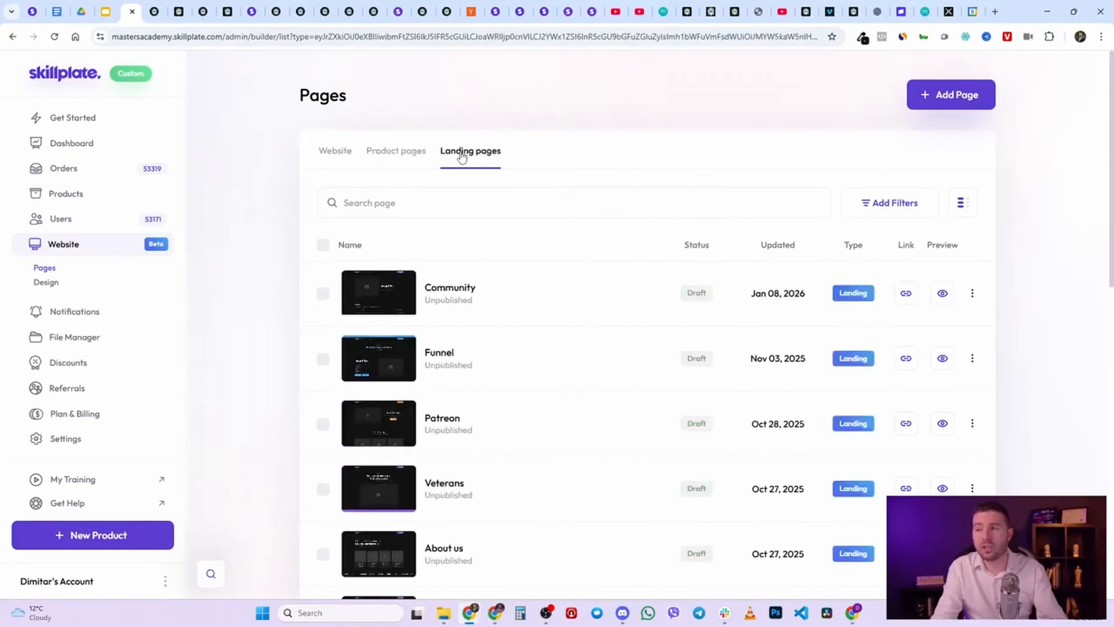
{"action": "left_click", "coordinate": [331, 153]}
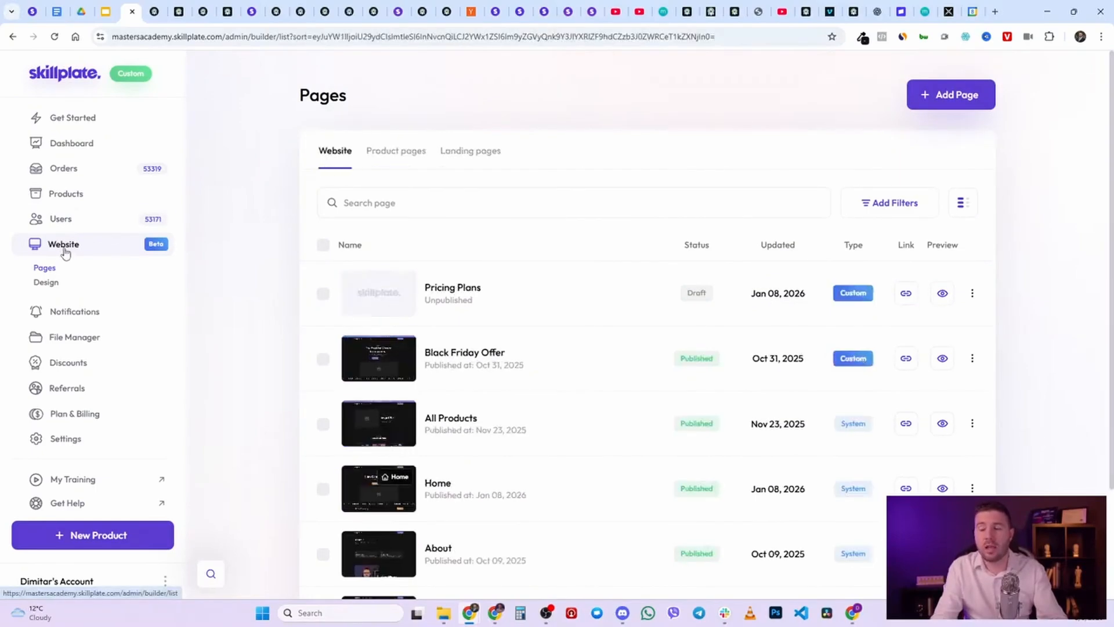
- Open the website's Design section and browse the themes under My themes
{"action": "left_click", "coordinate": [47, 282]}
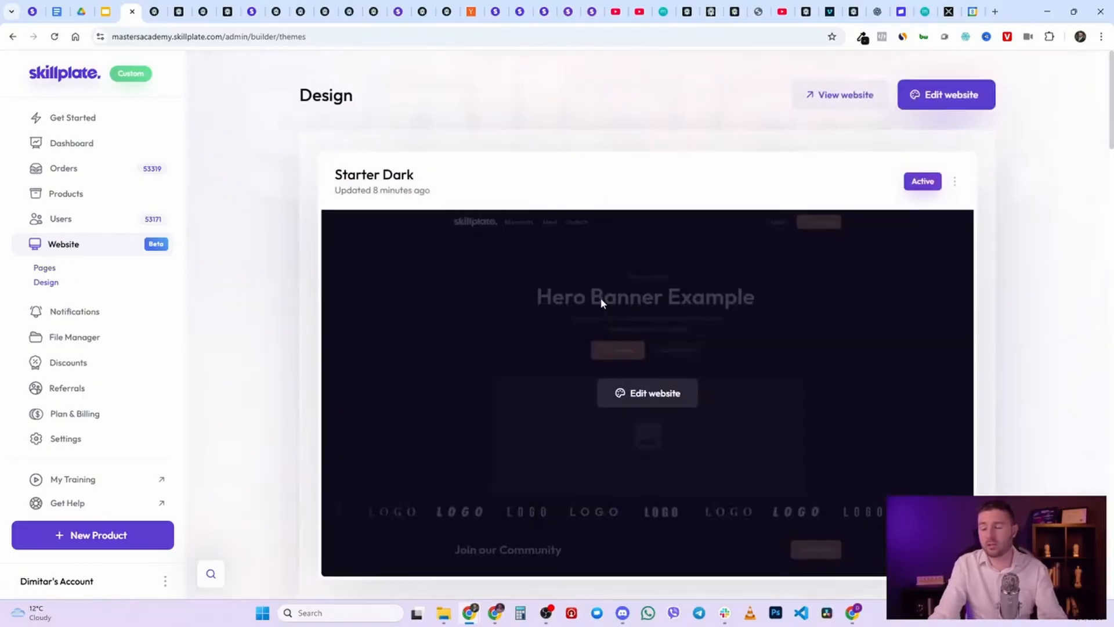
{"action": "scroll", "coordinate": [660, 306], "scroll_direction": "down", "scroll_amount": 10}
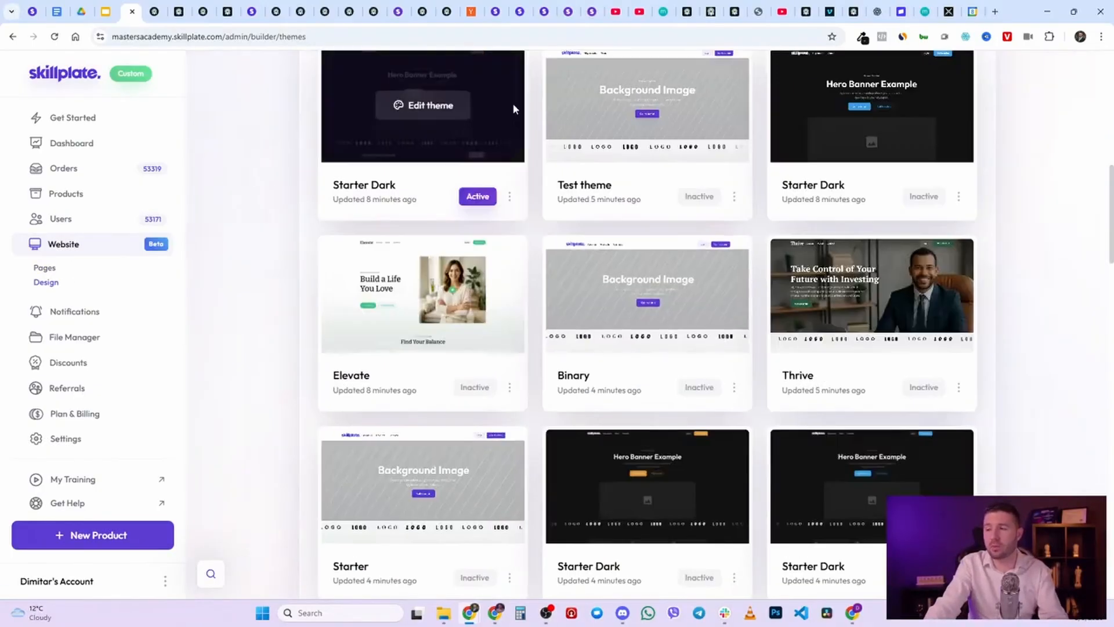
{"action": "scroll", "coordinate": [802, 265], "scroll_direction": "down", "scroll_amount": 8}
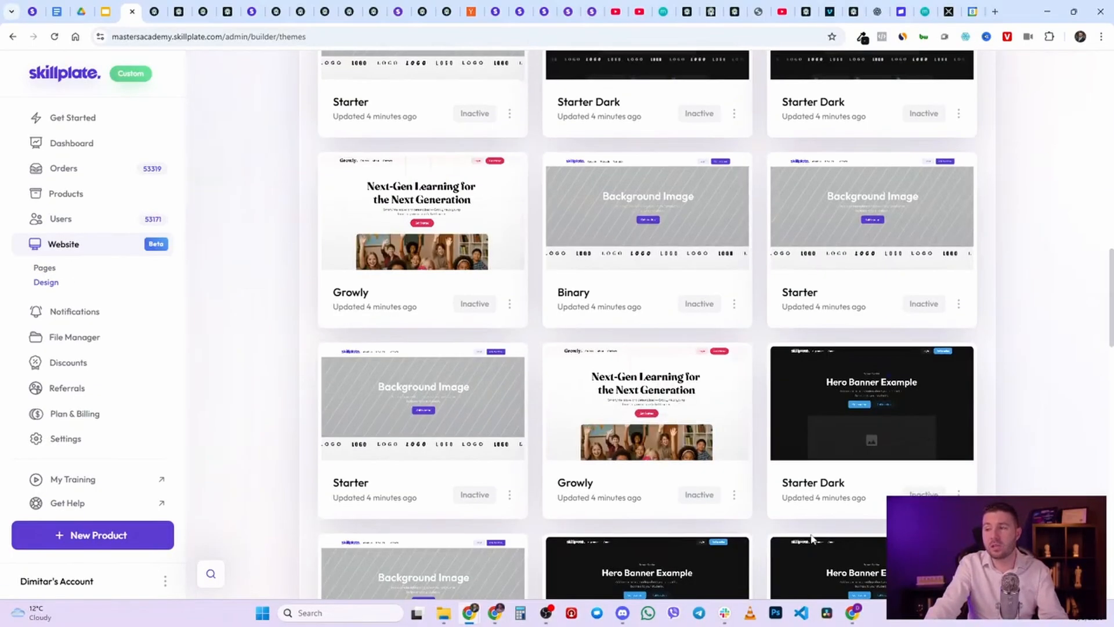
{"action": "scroll", "coordinate": [704, 348], "scroll_direction": "up", "scroll_amount": 10}
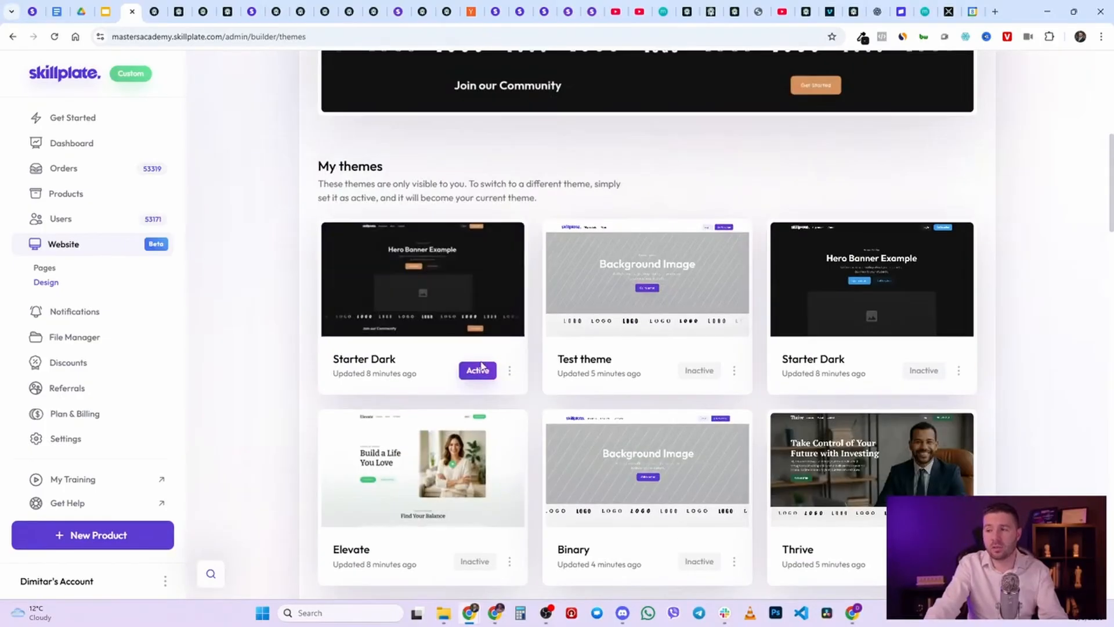
- Open the active Starter Dark theme for editing in the site builder
{"action": "mouse_move", "coordinate": [422, 302]}
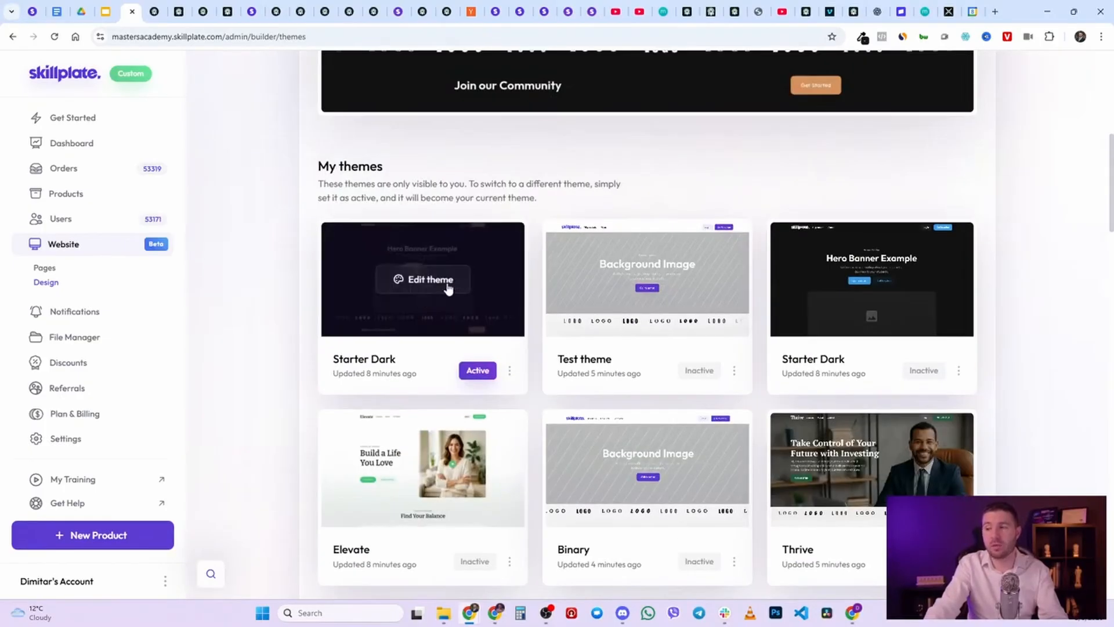
{"action": "left_click", "coordinate": [430, 280]}
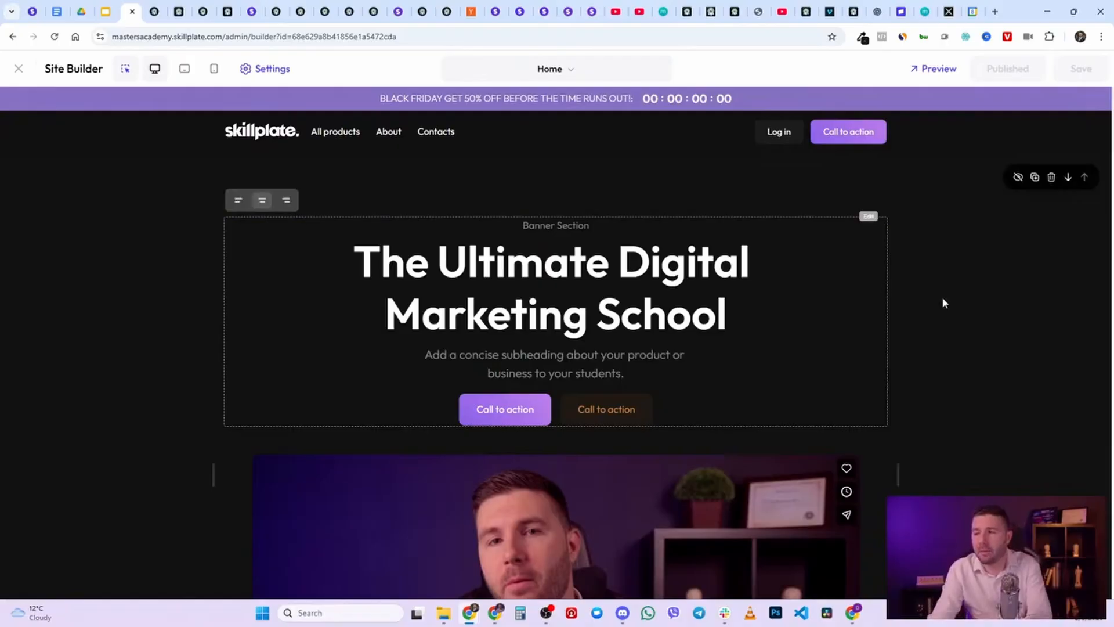
- Open masters-academy.com in a new tab and examine its banner, partner logos and marketing program overview
{"action": "left_click", "coordinate": [995, 11]}
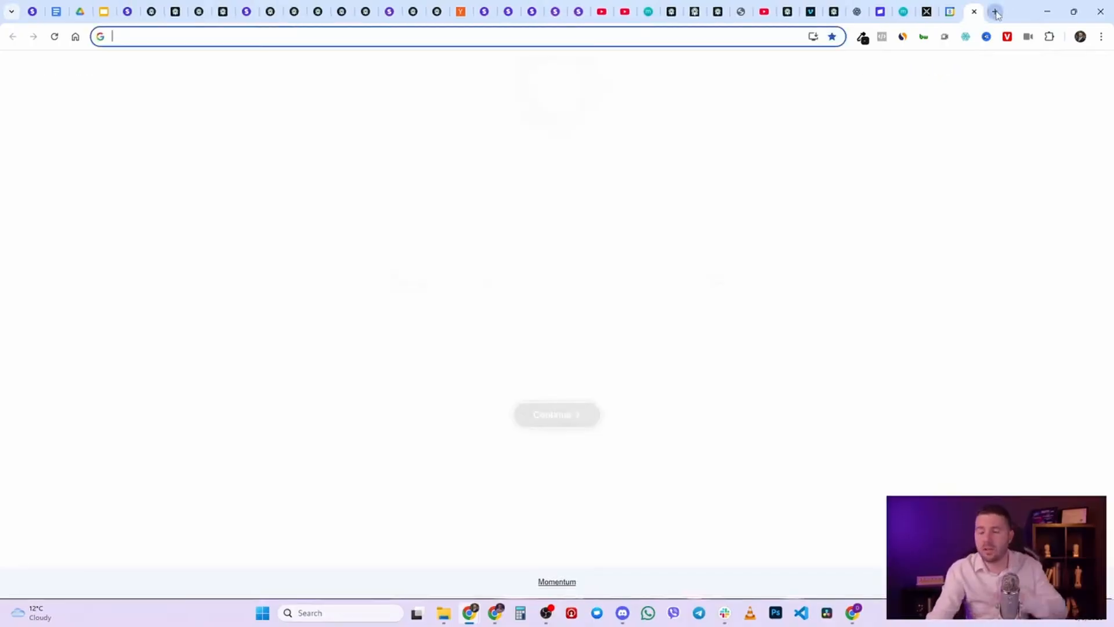
{"action": "type", "text": "mas"}
{"action": "key", "text": "Return"}
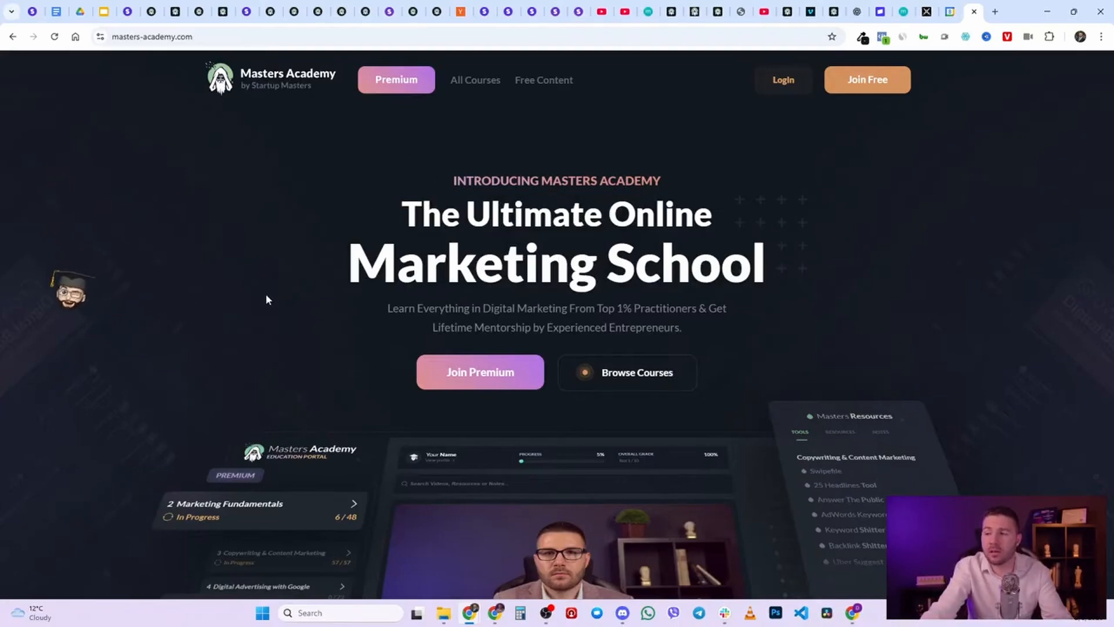
{"action": "scroll", "coordinate": [1027, 371], "scroll_direction": "down", "scroll_amount": 5}
{"action": "scroll", "coordinate": [1030, 370], "scroll_direction": "down", "scroll_amount": 5}
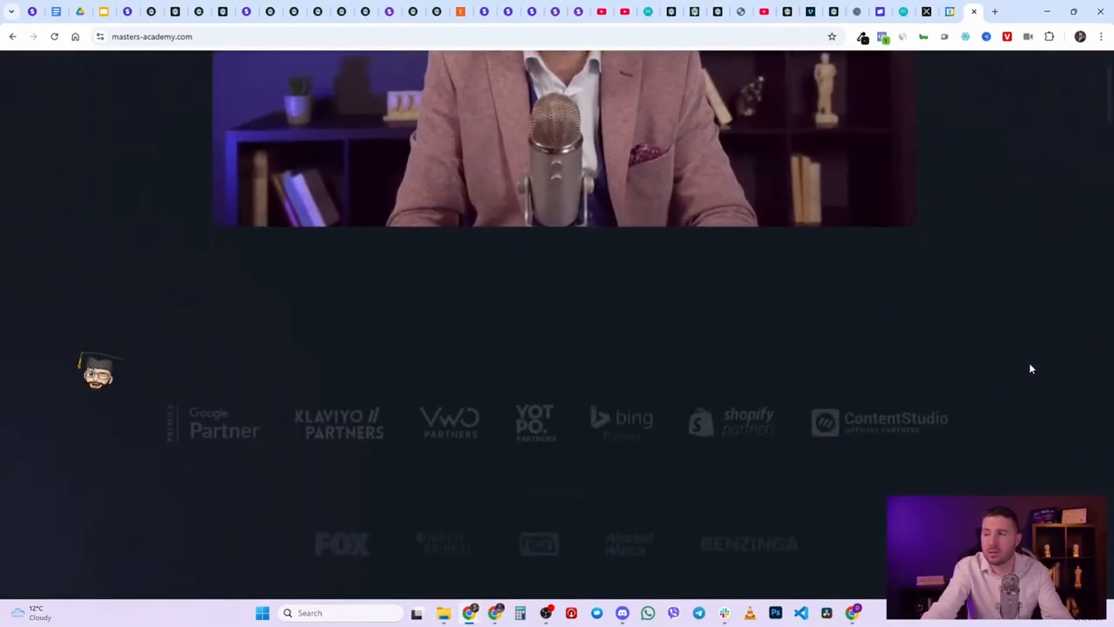
{"action": "scroll", "coordinate": [625, 214], "scroll_direction": "up", "scroll_amount": 3}
{"action": "scroll", "coordinate": [708, 301], "scroll_direction": "down", "scroll_amount": 6}
{"action": "scroll", "coordinate": [655, 290], "scroll_direction": "down", "scroll_amount": 2}
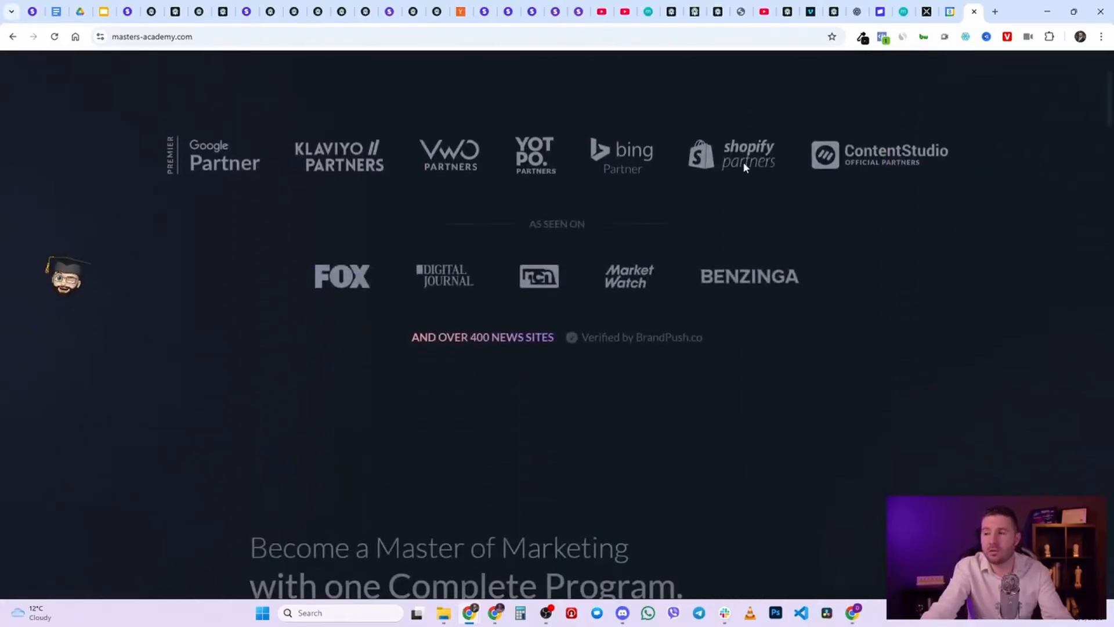
{"action": "scroll", "coordinate": [601, 298], "scroll_direction": "down", "scroll_amount": 9}
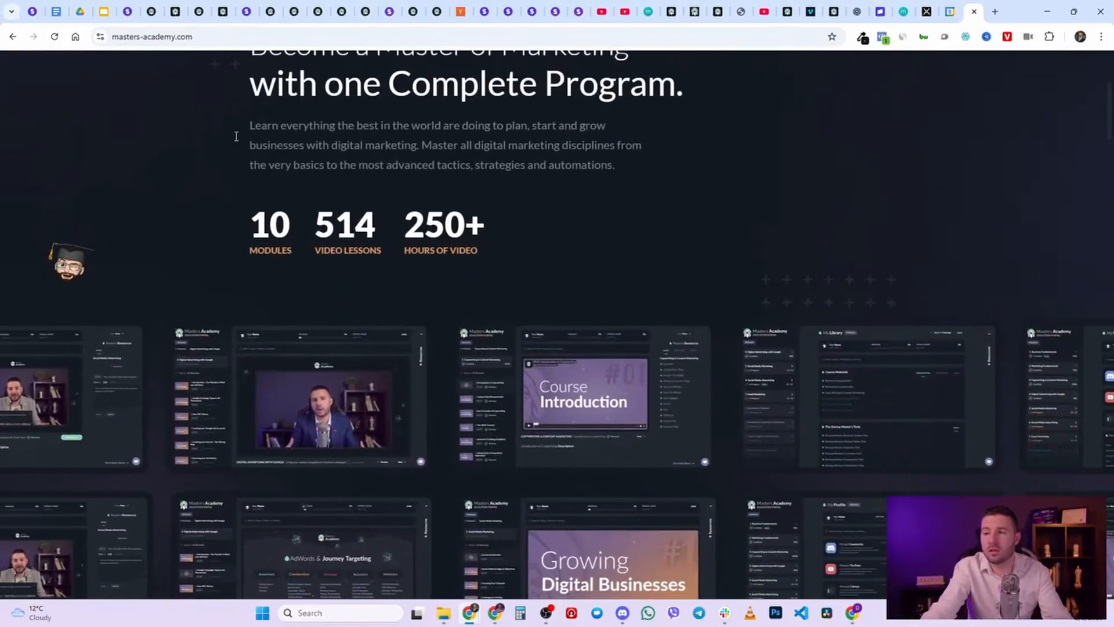
{"action": "scroll", "coordinate": [482, 184], "scroll_direction": "up", "scroll_amount": 1}
{"action": "scroll", "coordinate": [464, 203], "scroll_direction": "down", "scroll_amount": 7}
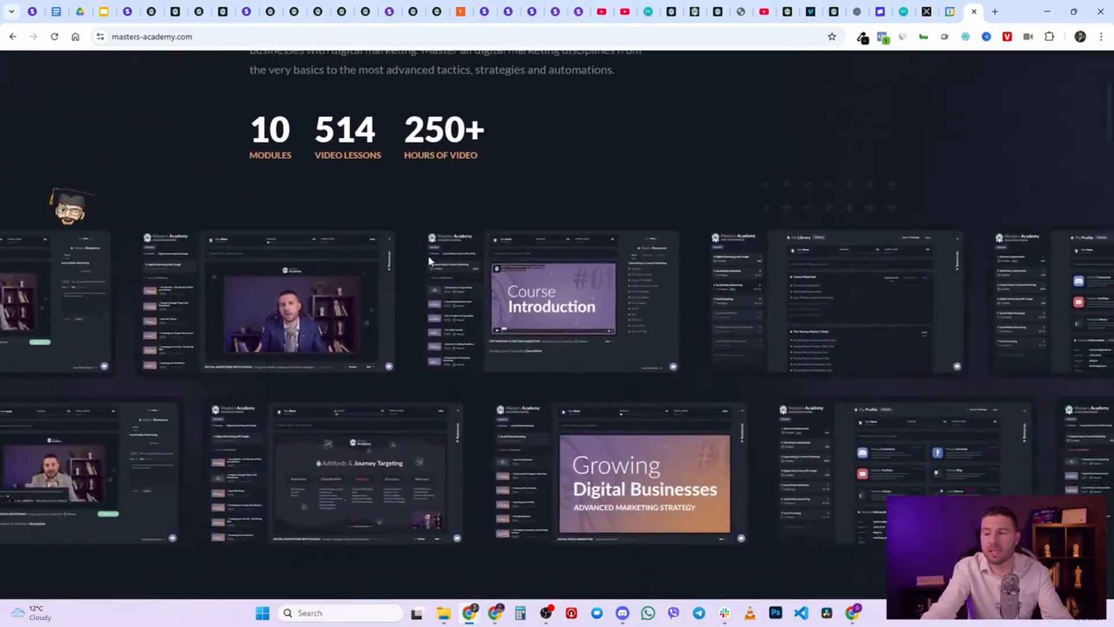
- Examine the Masters Academy course cards, free courses and learning portal previews further down the page
{"action": "scroll", "coordinate": [566, 279], "scroll_direction": "down", "scroll_amount": 13}
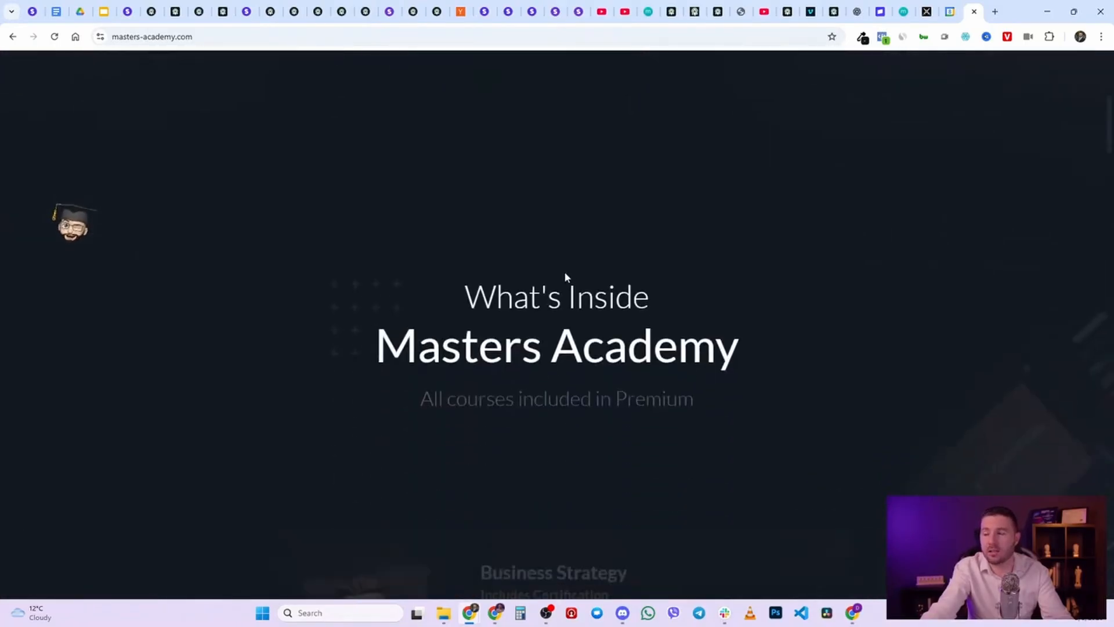
{"action": "scroll", "coordinate": [493, 215], "scroll_direction": "down", "scroll_amount": 20}
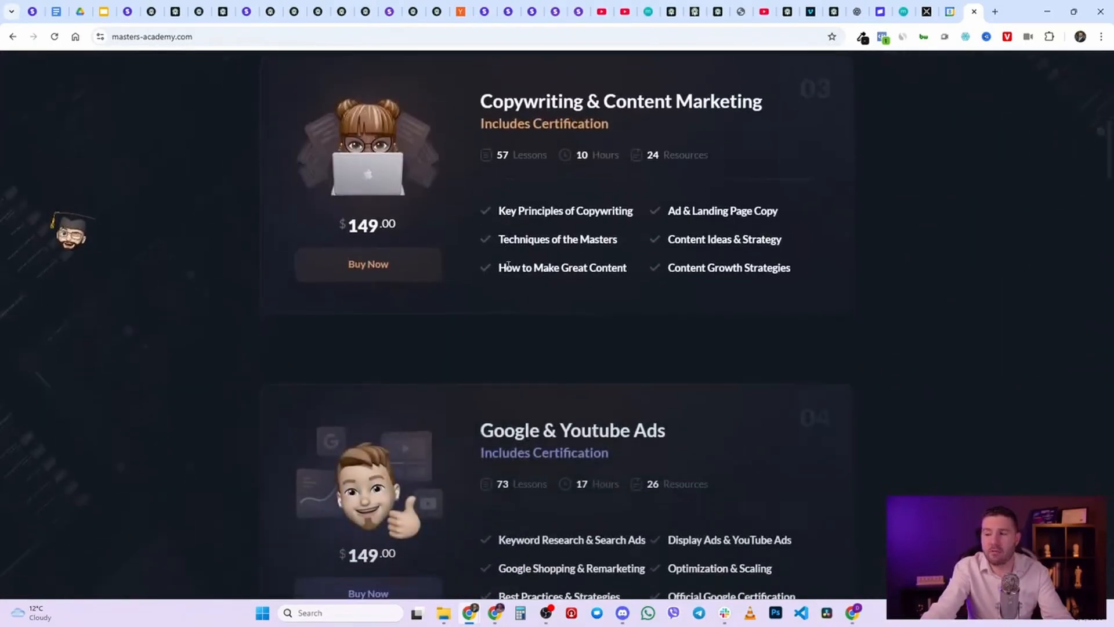
{"action": "scroll", "coordinate": [514, 267], "scroll_direction": "down", "scroll_amount": 20}
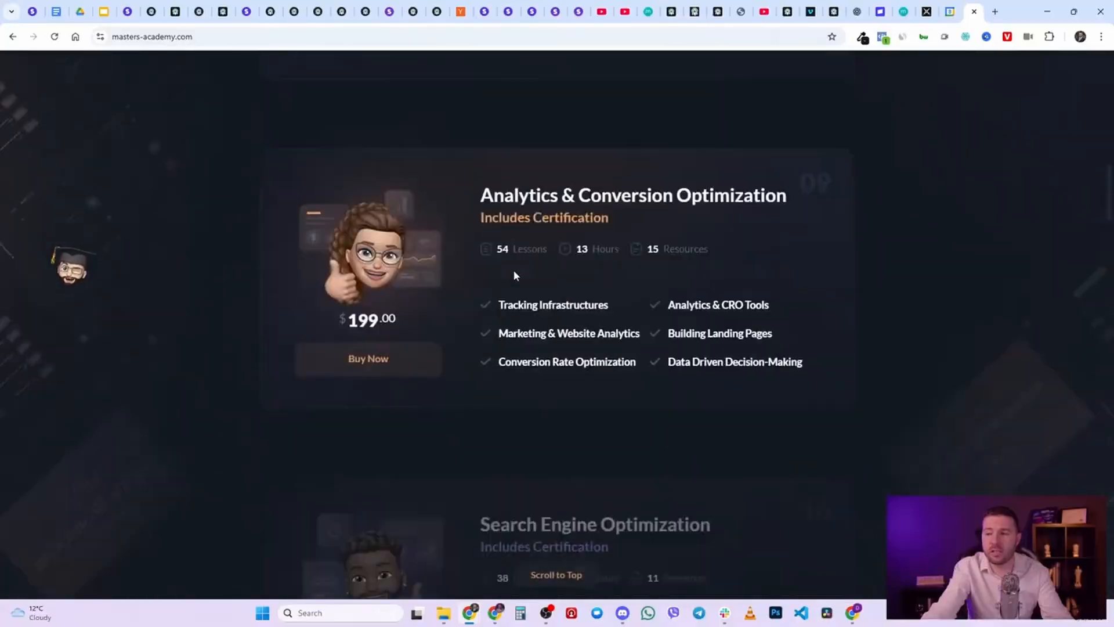
{"action": "scroll", "coordinate": [557, 279], "scroll_direction": "down", "scroll_amount": 1}
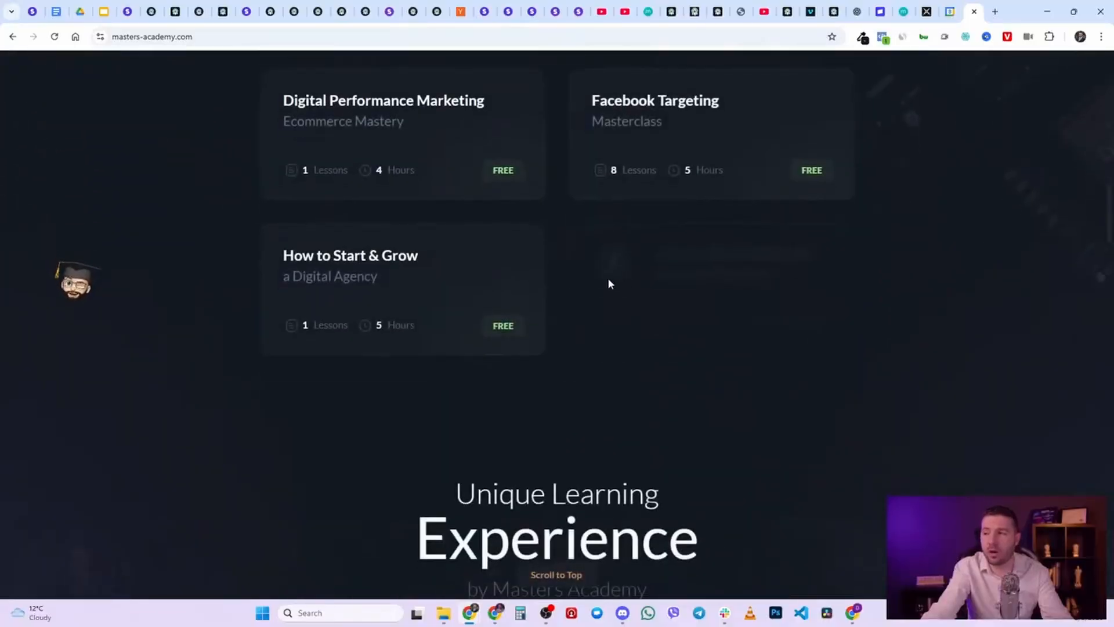
{"action": "scroll", "coordinate": [574, 220], "scroll_direction": "down", "scroll_amount": 1}
{"action": "scroll", "coordinate": [587, 166], "scroll_direction": "down", "scroll_amount": 4}
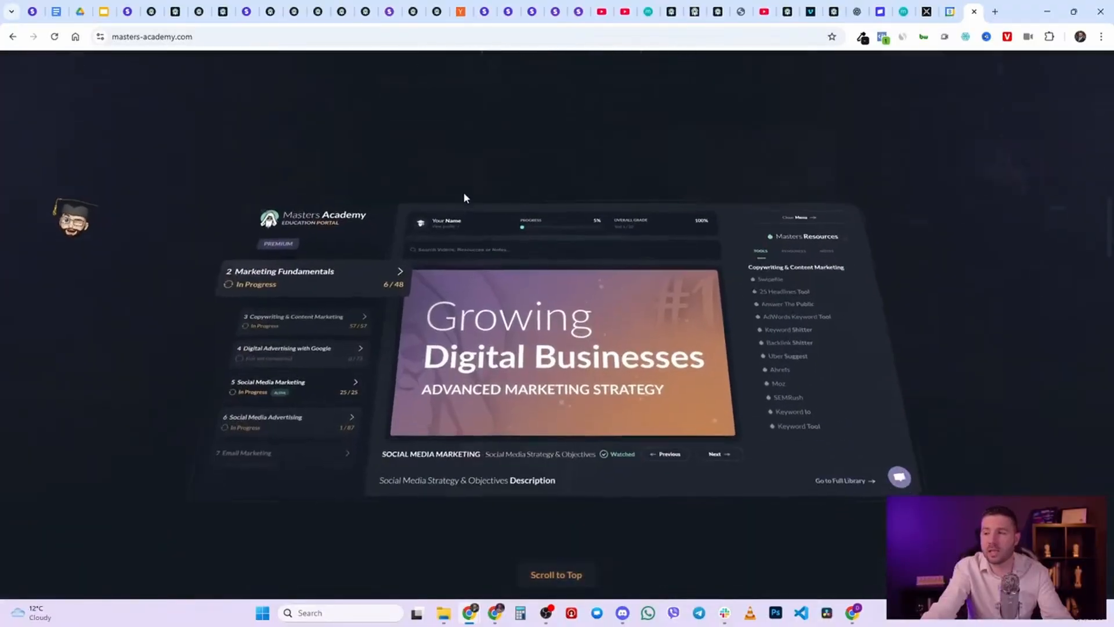
{"action": "scroll", "coordinate": [578, 169], "scroll_direction": "down", "scroll_amount": 8}
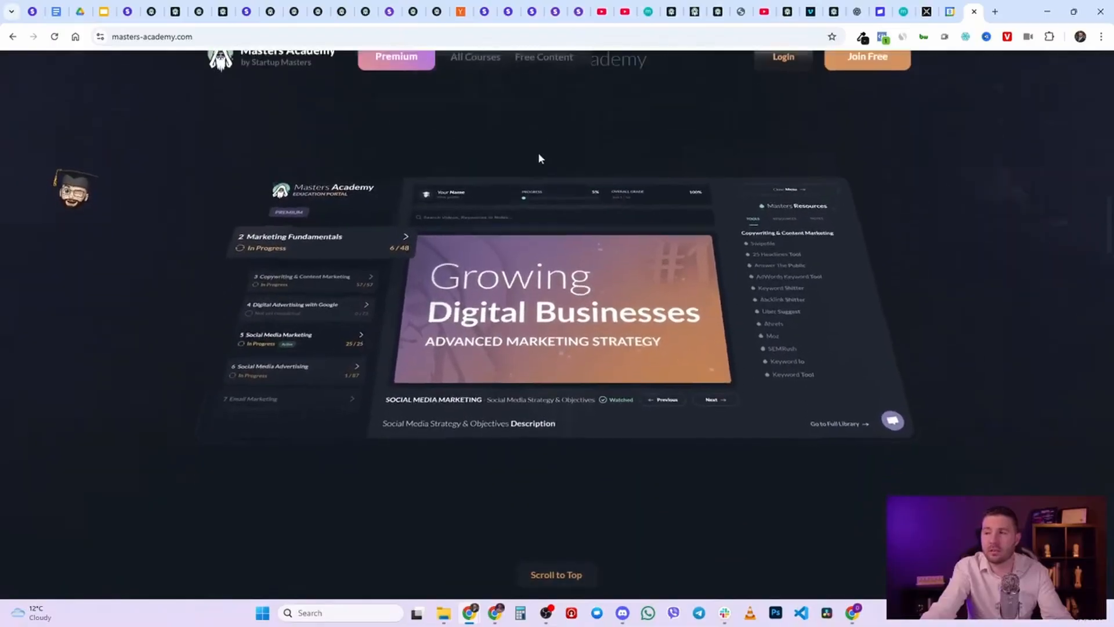
{"action": "scroll", "coordinate": [563, 197], "scroll_direction": "down", "scroll_amount": 7}
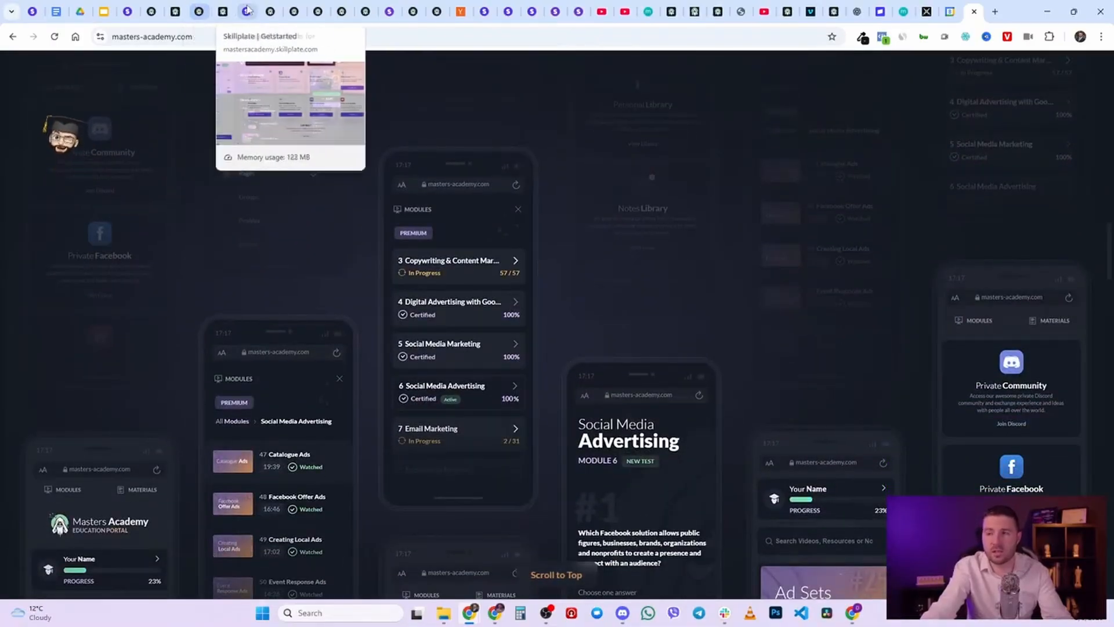
- Return to the site builder and open the Home page's layout to see its list of sections
{"action": "left_click", "coordinate": [127, 12]}
{"action": "scroll", "coordinate": [696, 296], "scroll_direction": "down", "scroll_amount": 4}
{"action": "scroll", "coordinate": [744, 377], "scroll_direction": "up", "scroll_amount": 4}
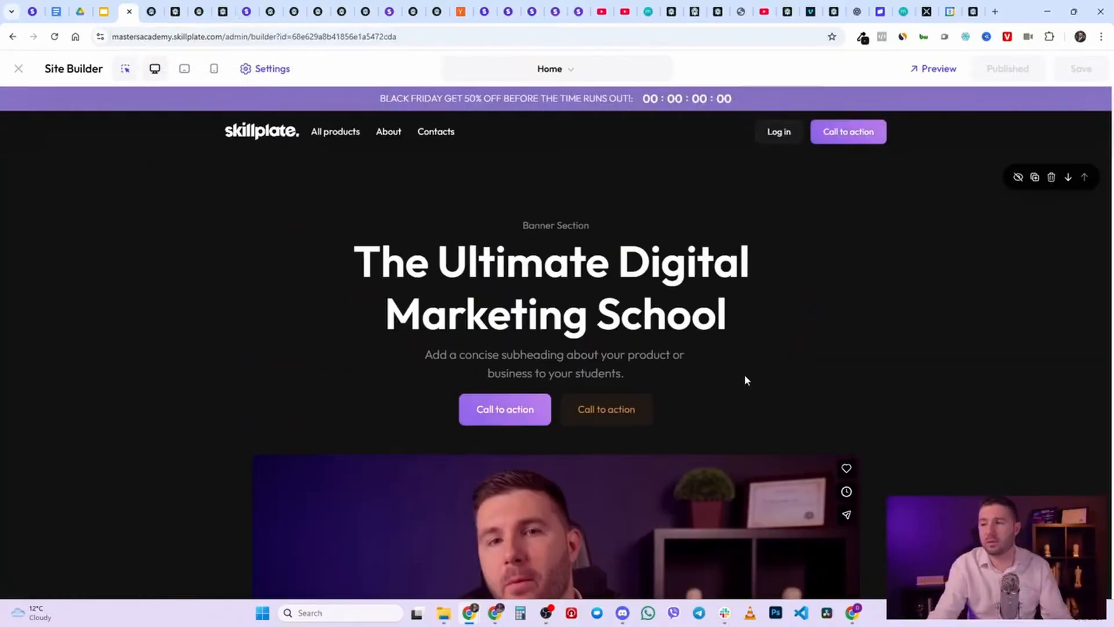
{"action": "left_click", "coordinate": [268, 71]}
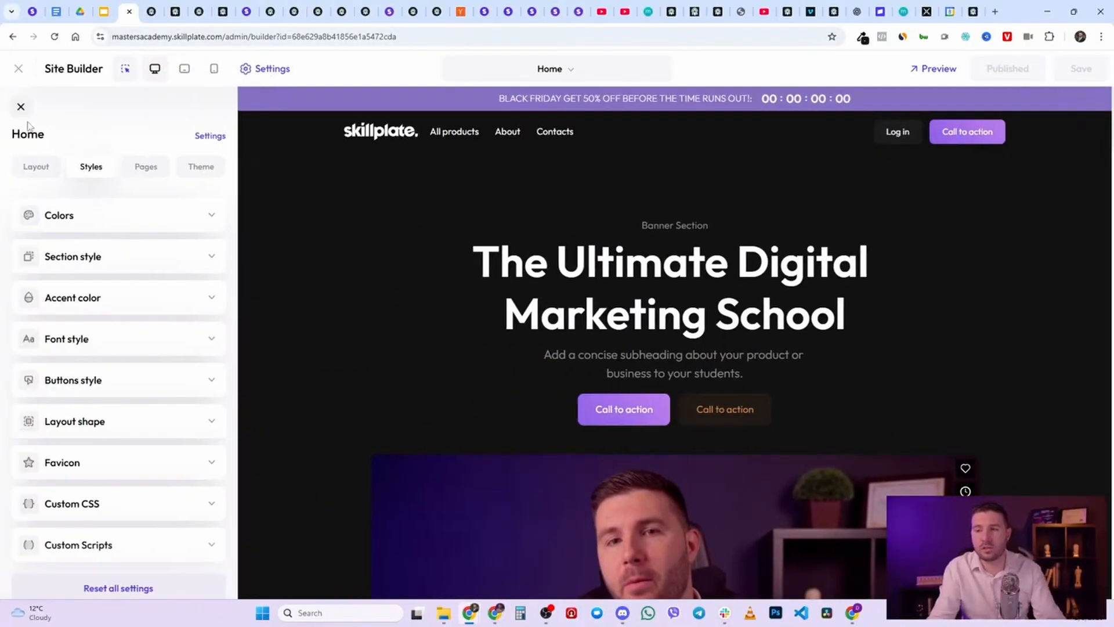
{"action": "left_click", "coordinate": [35, 166]}
{"action": "scroll", "coordinate": [125, 331], "scroll_direction": "down", "scroll_amount": 1}
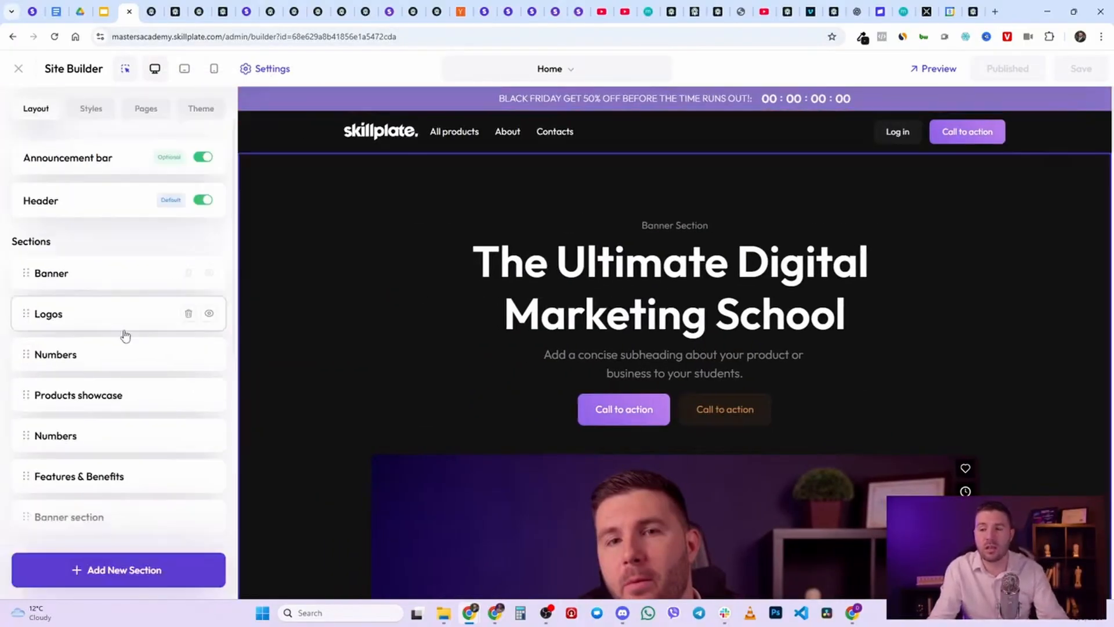
- Examine the Home page's sections from the banner video and logos through the products showcase to the numbers
{"action": "scroll", "coordinate": [434, 245], "scroll_direction": "down", "scroll_amount": 3}
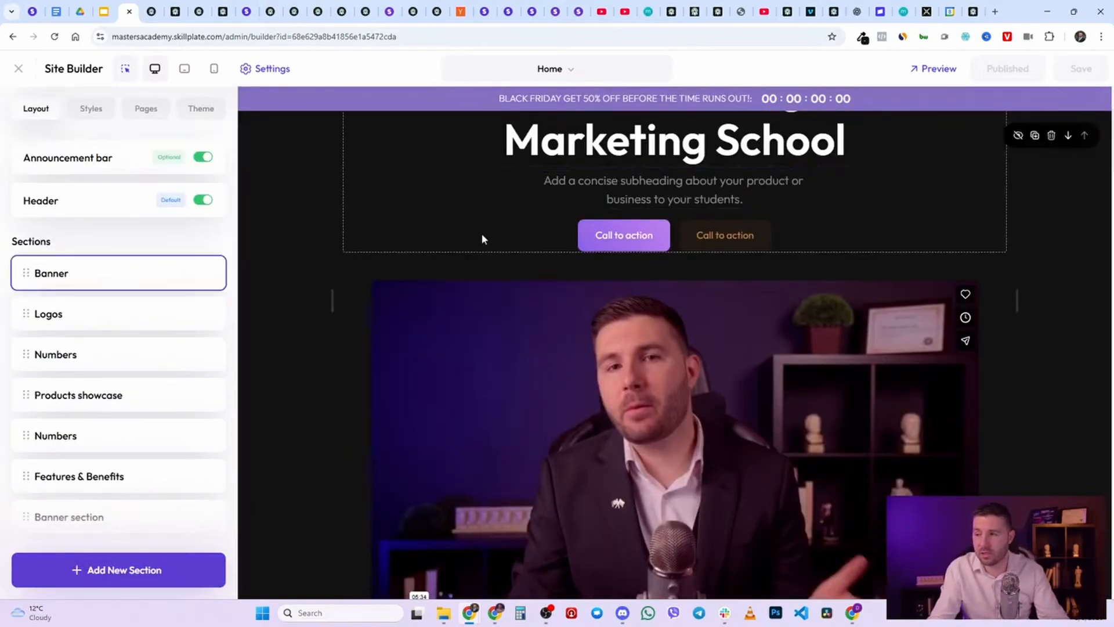
{"action": "scroll", "coordinate": [482, 238], "scroll_direction": "down", "scroll_amount": 2}
{"action": "scroll", "coordinate": [587, 319], "scroll_direction": "down", "scroll_amount": 3}
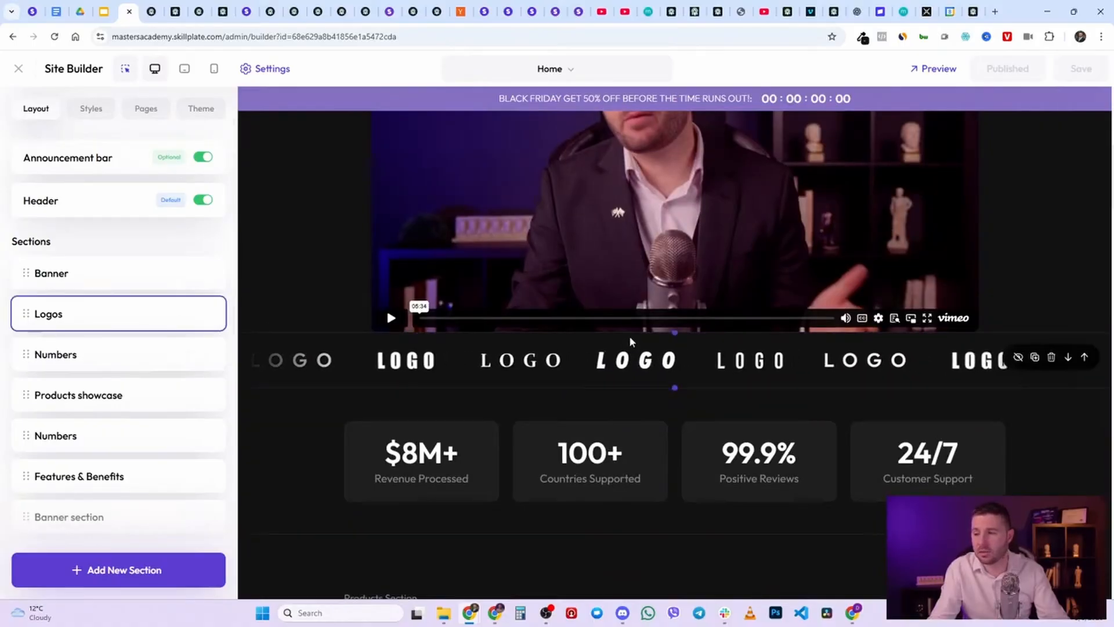
{"action": "scroll", "coordinate": [650, 335], "scroll_direction": "down", "scroll_amount": 3}
{"action": "scroll", "coordinate": [682, 322], "scroll_direction": "down", "scroll_amount": 3}
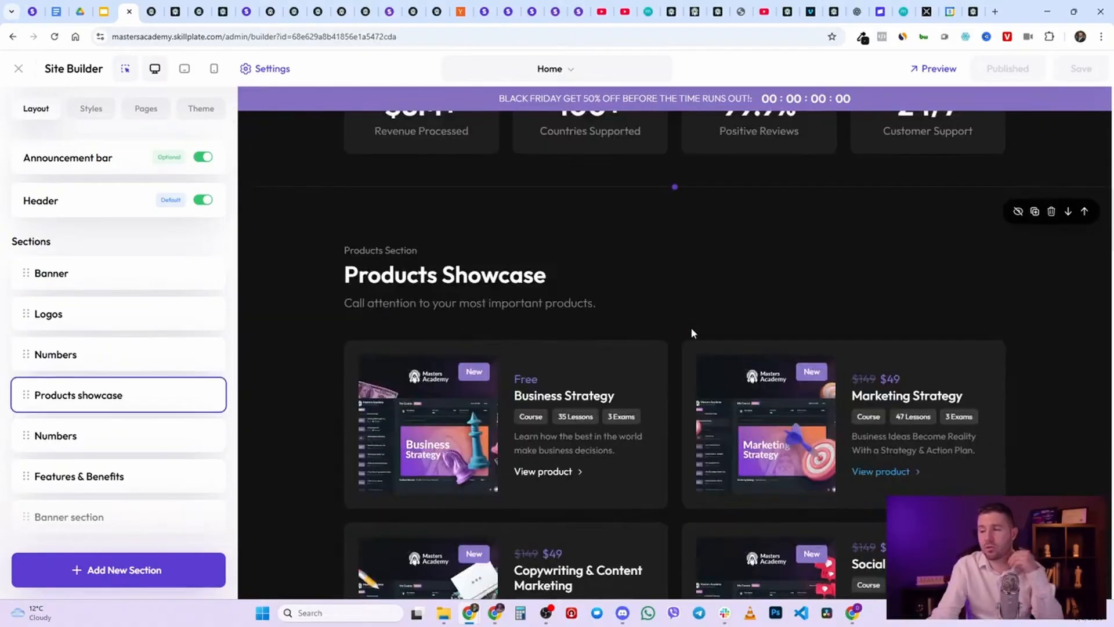
{"action": "scroll", "coordinate": [691, 300], "scroll_direction": "down", "scroll_amount": 4}
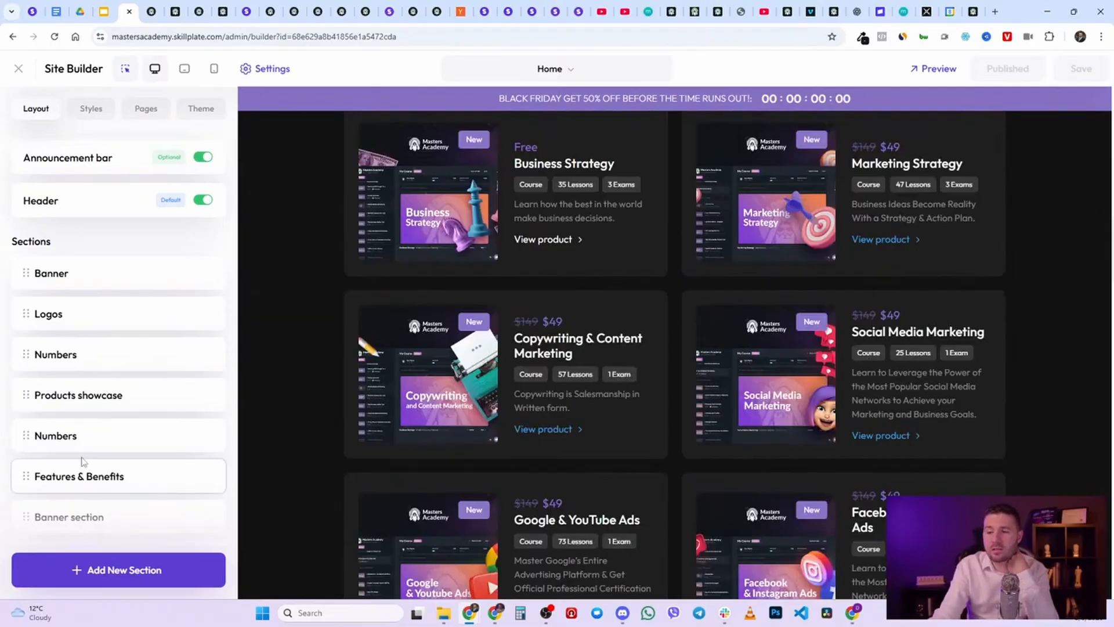
{"action": "scroll", "coordinate": [673, 347], "scroll_direction": "down", "scroll_amount": 5}
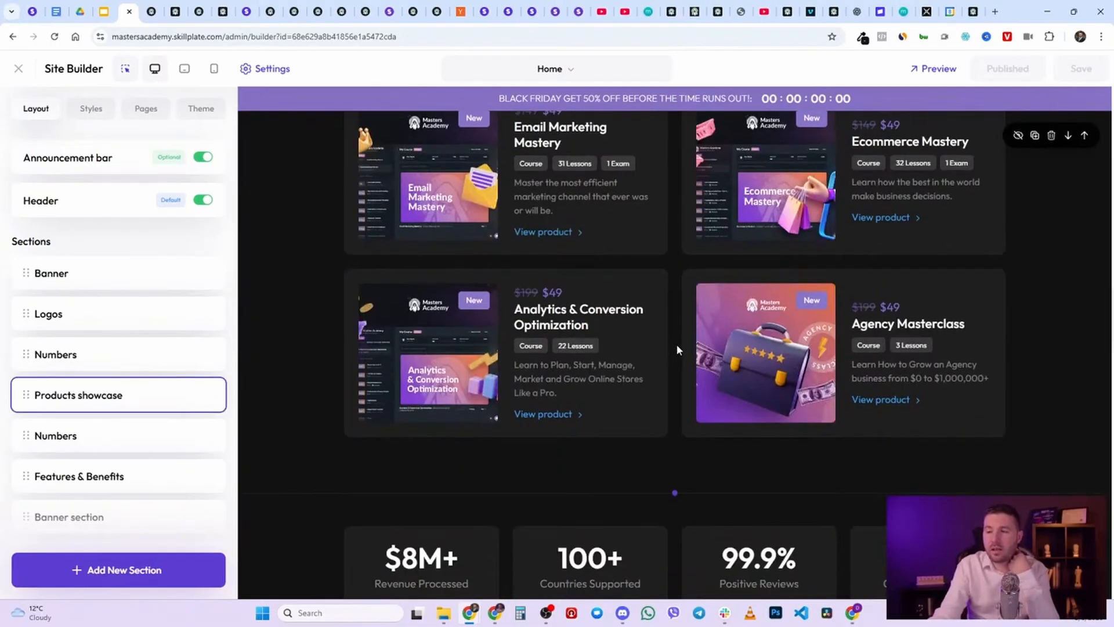
{"action": "scroll", "coordinate": [596, 330], "scroll_direction": "down", "scroll_amount": 1}
{"action": "scroll", "coordinate": [597, 329], "scroll_direction": "down", "scroll_amount": 2}
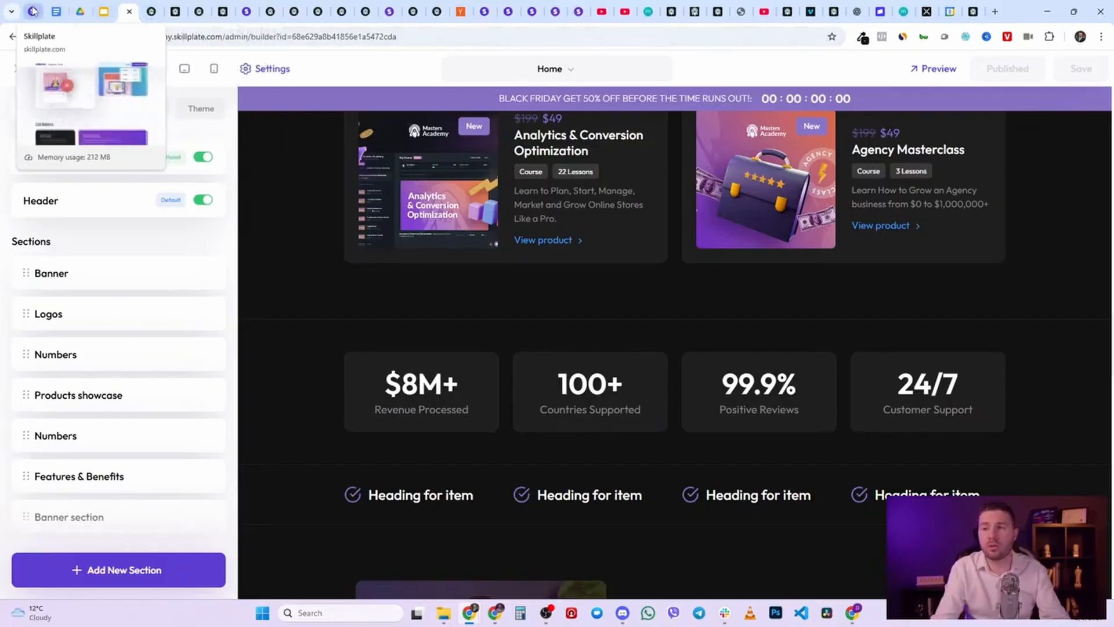
- Check the Get Started checklist and the product types offered for a new product
{"action": "left_click", "coordinate": [247, 12]}
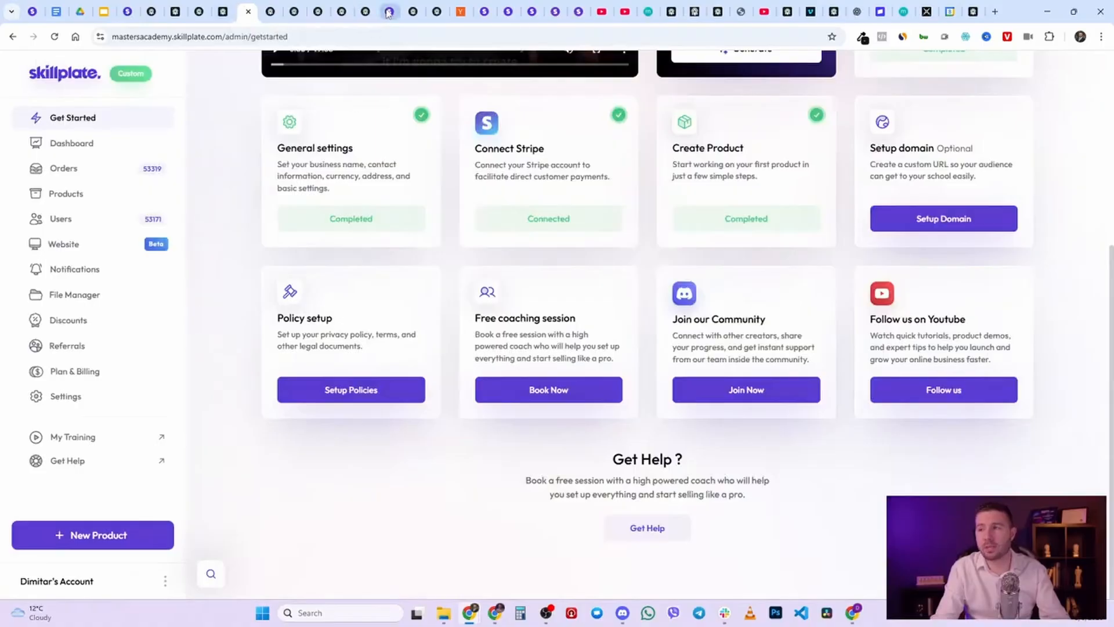
{"action": "left_click", "coordinate": [127, 11]}
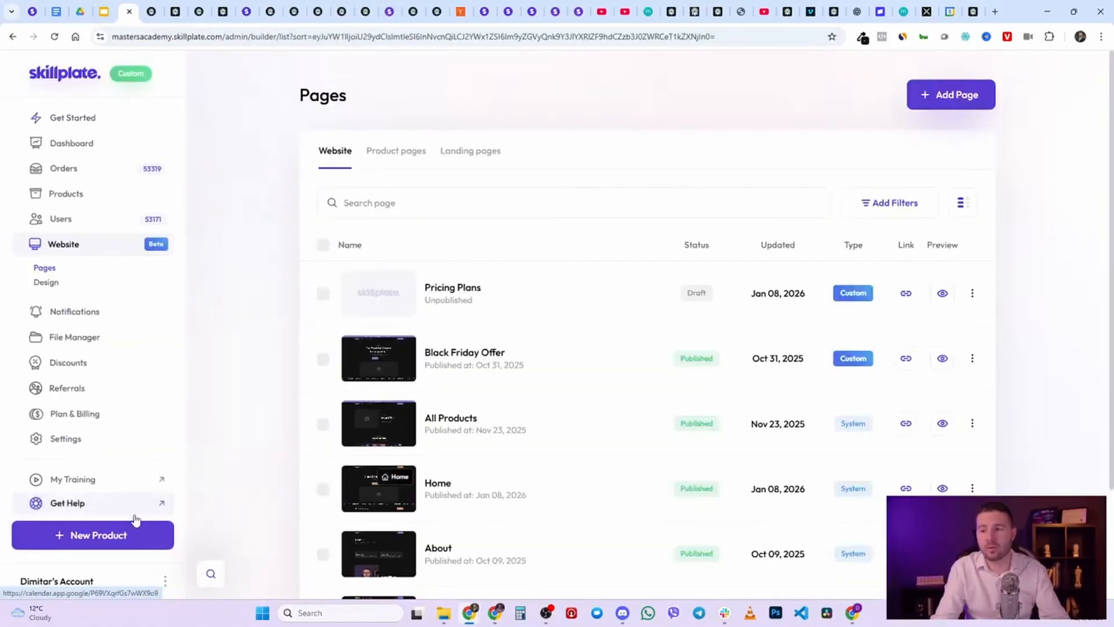
{"action": "left_click", "coordinate": [135, 534]}
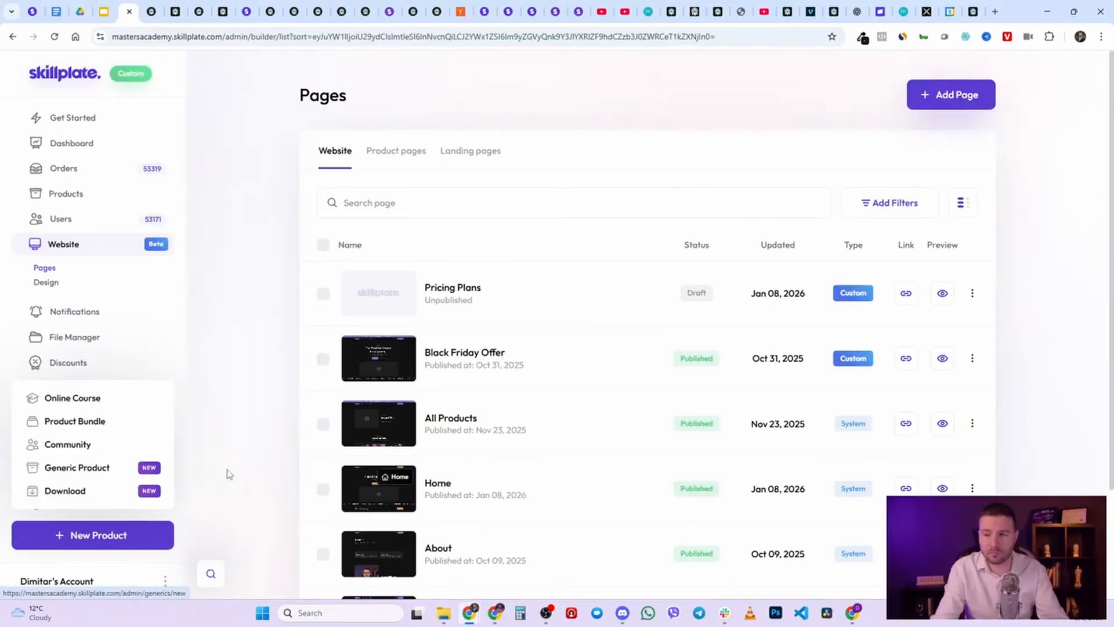
{"action": "left_click", "coordinate": [226, 476]}
{"action": "left_click", "coordinate": [118, 535]}
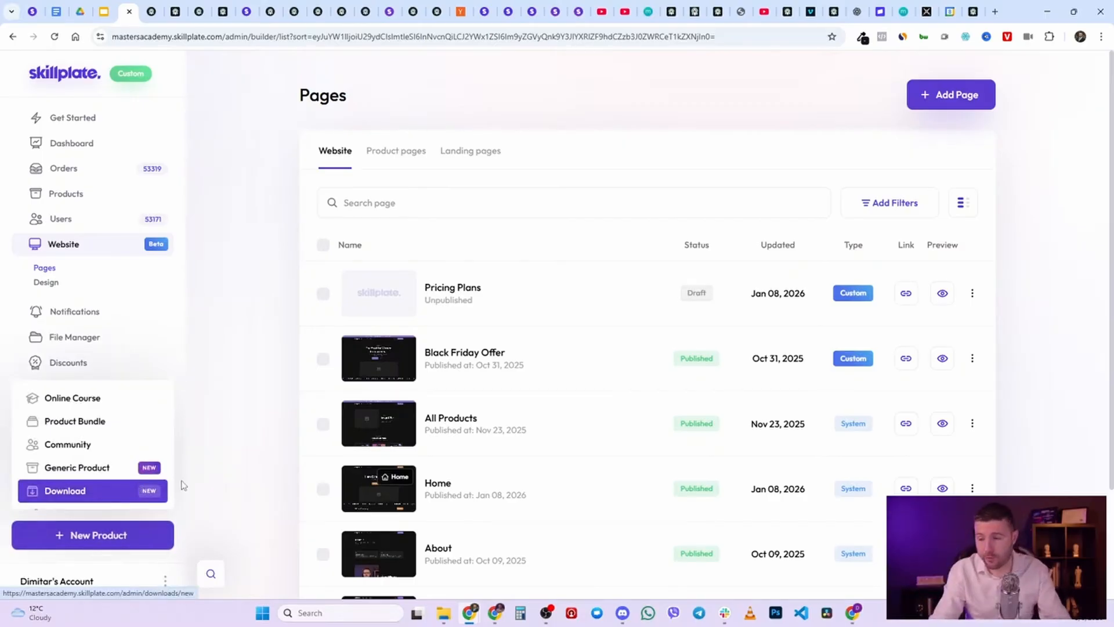
{"action": "left_click", "coordinate": [203, 493]}
{"action": "scroll", "coordinate": [220, 499], "scroll_direction": "down", "scroll_amount": 2}
- Open the list of my schools and switch to the freshnewaccount school
{"action": "left_click", "coordinate": [165, 581]}
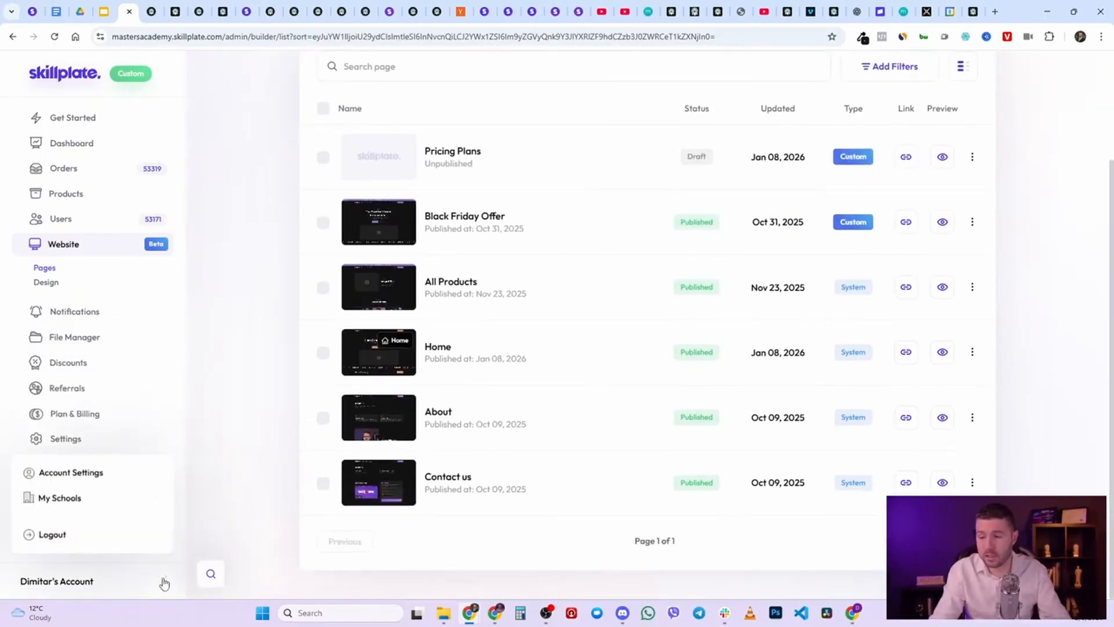
{"action": "left_click", "coordinate": [130, 509]}
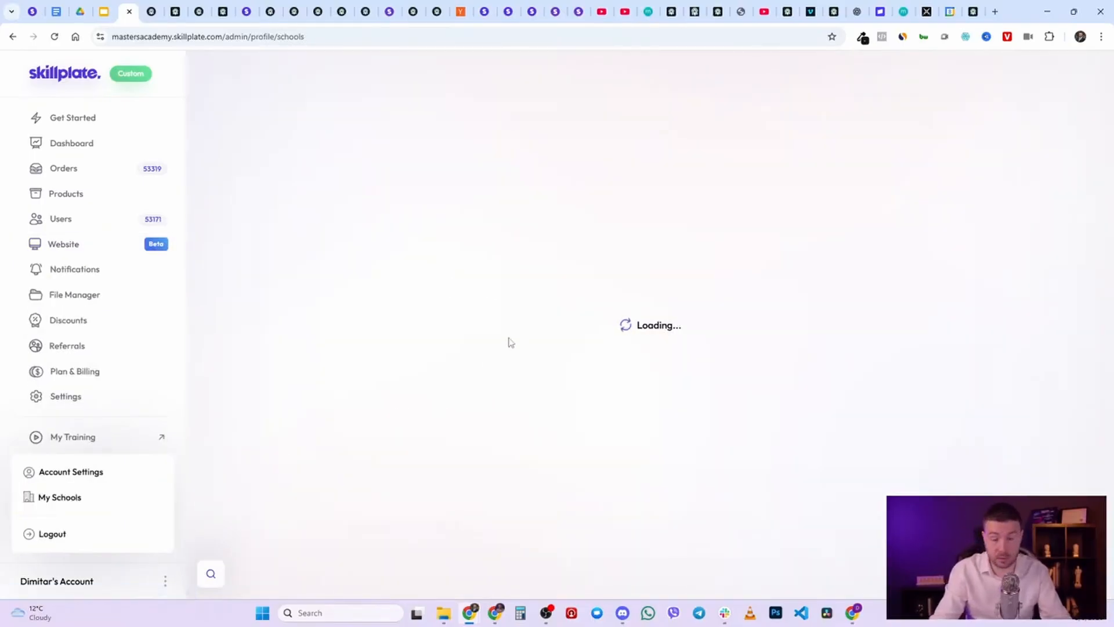
{"action": "left_click", "coordinate": [806, 401]}
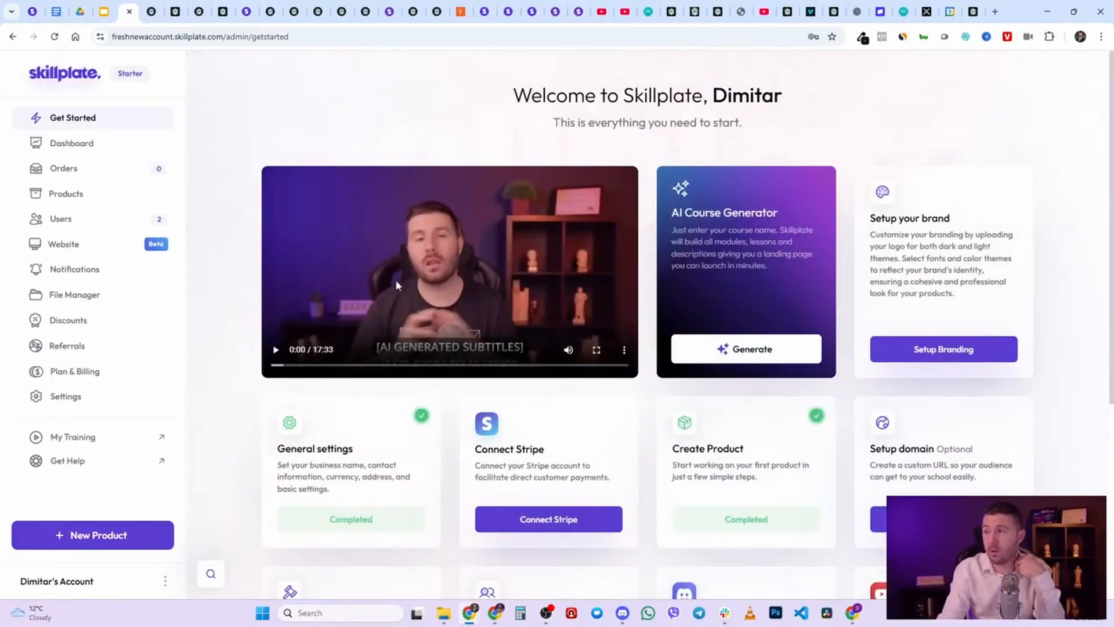
- Delete the course "How to sell digital products" through its course settings and confirm the deletion
{"action": "left_click", "coordinate": [128, 200]}
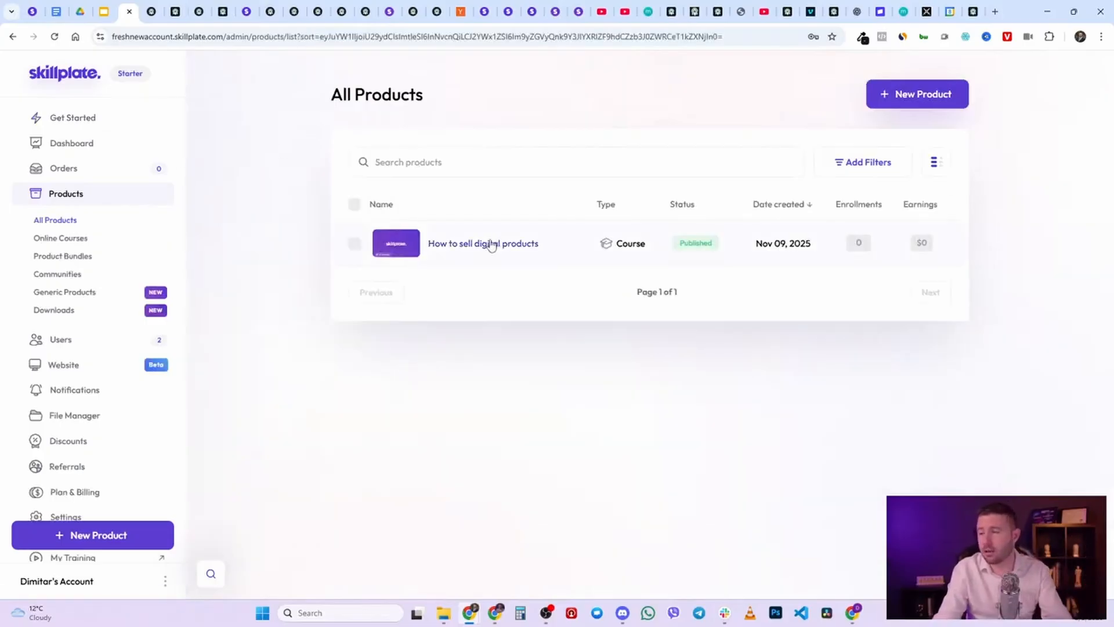
{"action": "left_click", "coordinate": [439, 246]}
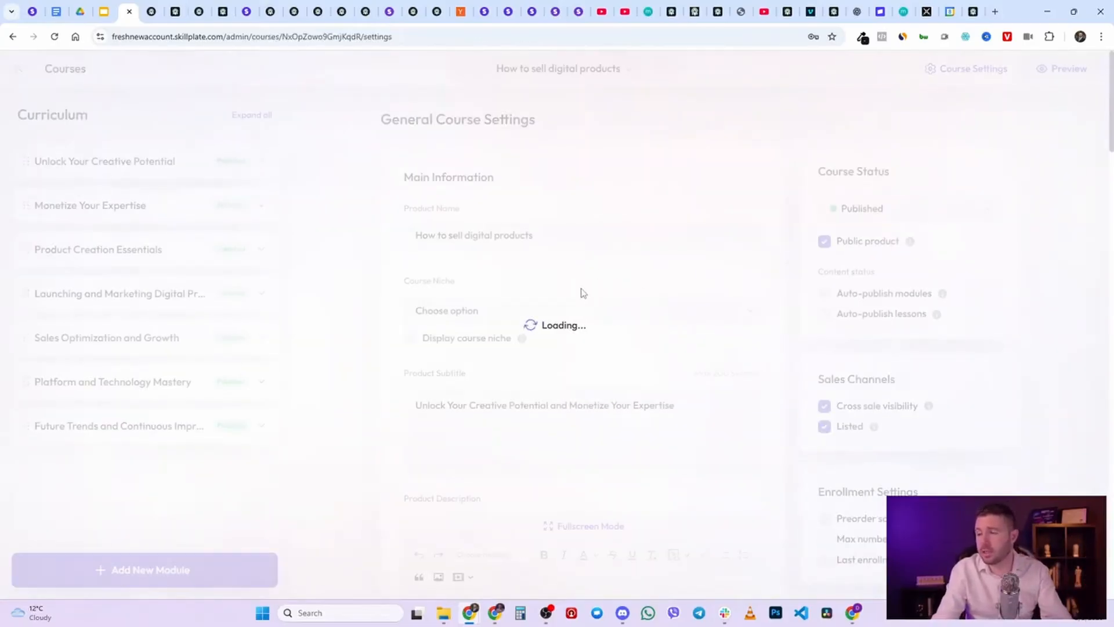
{"action": "scroll", "coordinate": [575, 319], "scroll_direction": "down", "scroll_amount": 10}
{"action": "scroll", "coordinate": [563, 343], "scroll_direction": "down", "scroll_amount": 15}
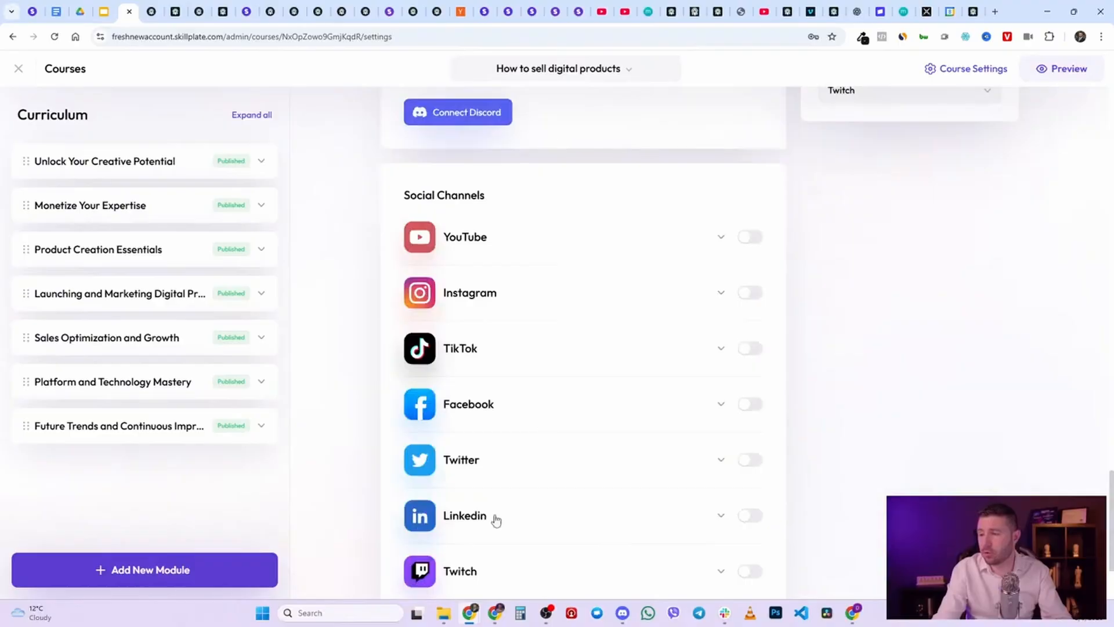
{"action": "left_click", "coordinate": [487, 506]}
{"action": "left_click", "coordinate": [680, 397]}
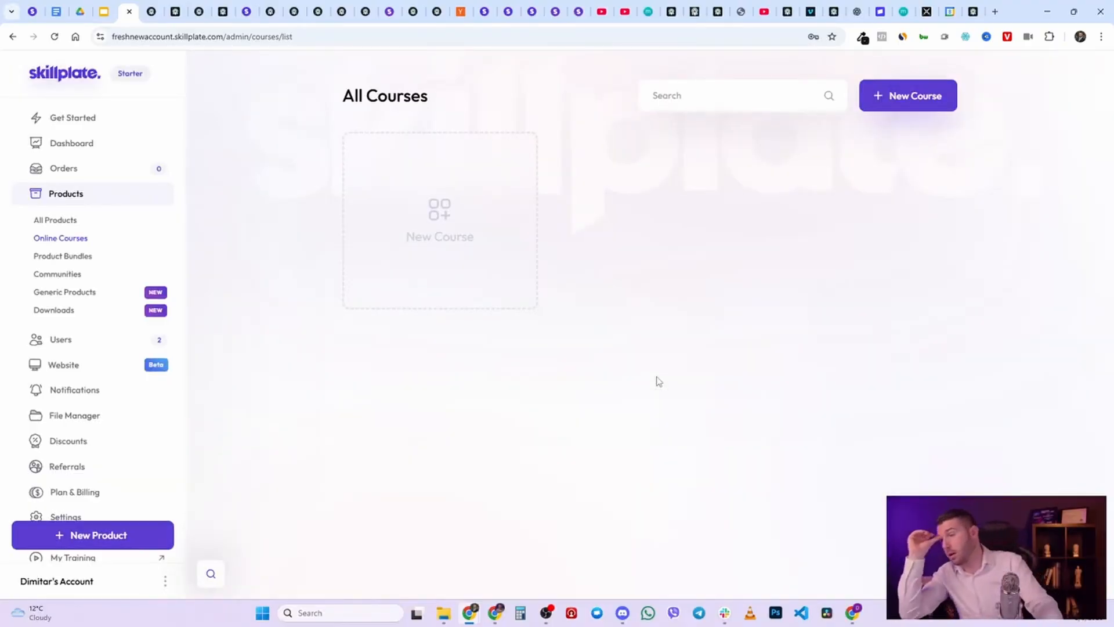
- Start a new course named "Meal Plan", choose its course category and open the AI course generator
{"action": "left_click", "coordinate": [454, 248]}
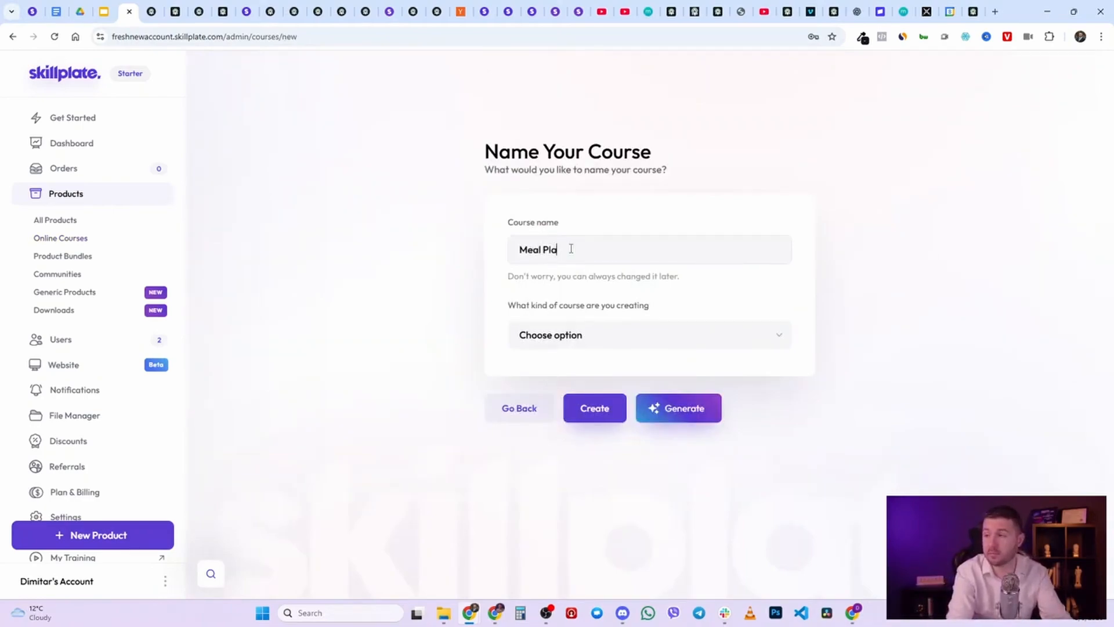
{"action": "left_click", "coordinate": [607, 345]}
{"action": "scroll", "coordinate": [599, 421], "scroll_direction": "down", "scroll_amount": 4}
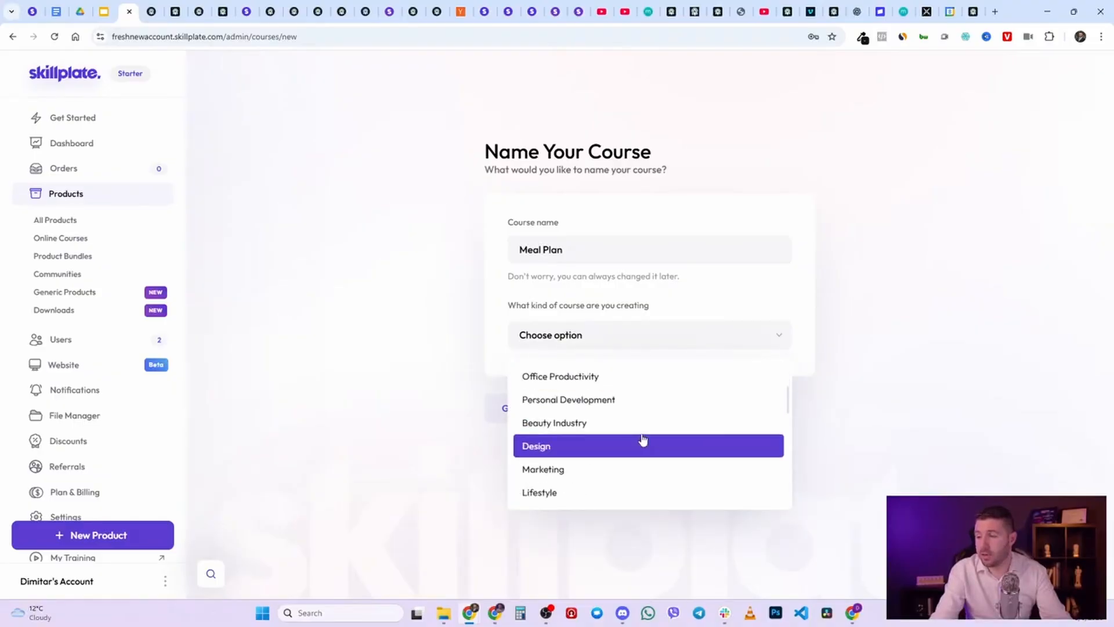
{"action": "left_click", "coordinate": [626, 429]}
{"action": "left_click", "coordinate": [667, 405]}
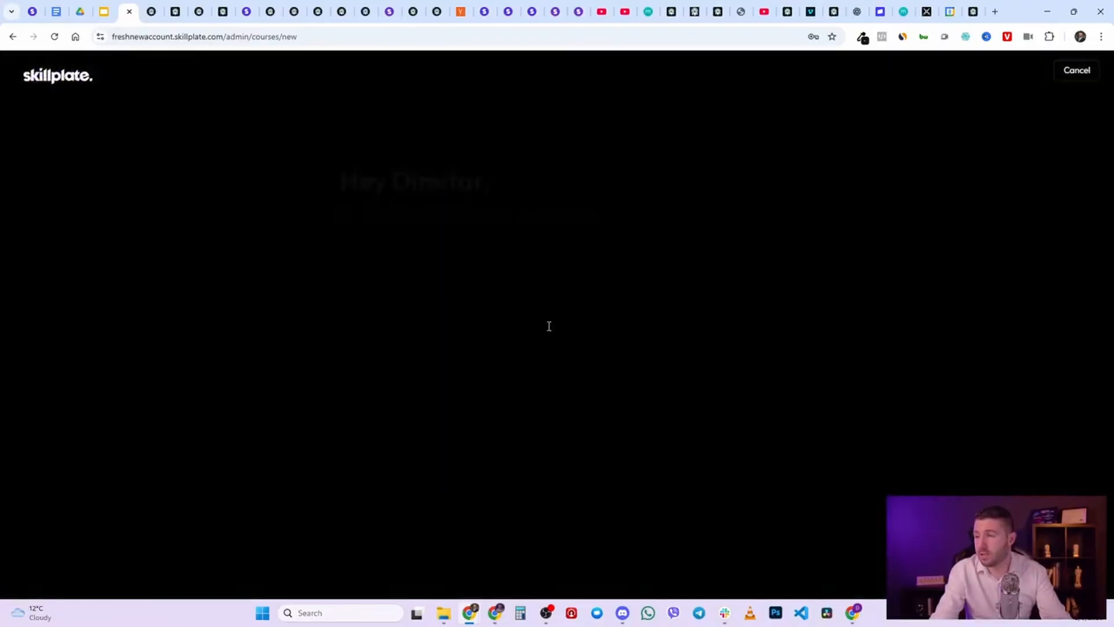
- Enter "the ultimate meal planning course" as the generator's course description and also use it as the course title
{"action": "type", "text": "the ultimate meal plannin"}
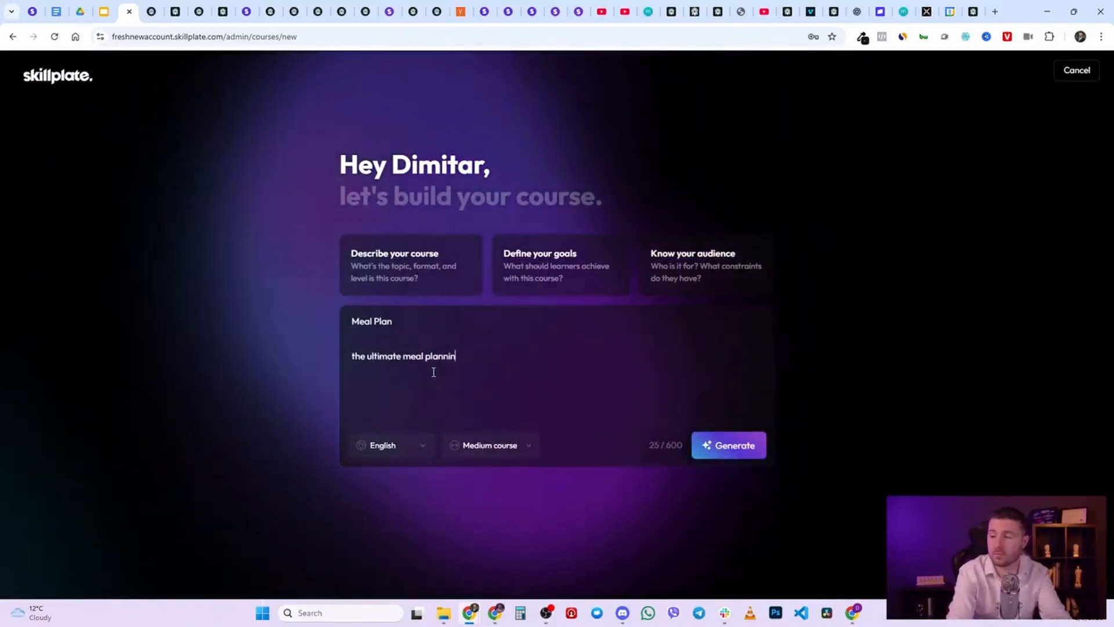
{"action": "type", "text": "g course"}
{"action": "key", "text": "ctrl+a"}
{"action": "key", "text": "ctrl+c"}
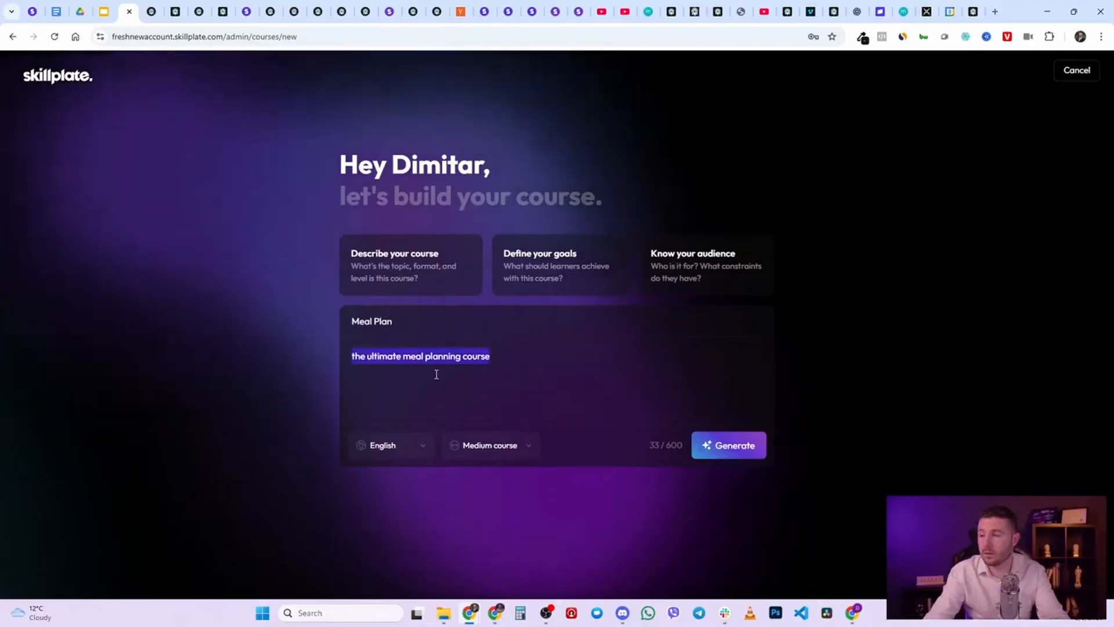
{"action": "left_click", "coordinate": [466, 327]}
{"action": "key", "text": "ctrl+v"}
{"action": "key", "text": "ctrl+a"}
{"action": "key", "text": "ctrl+v"}
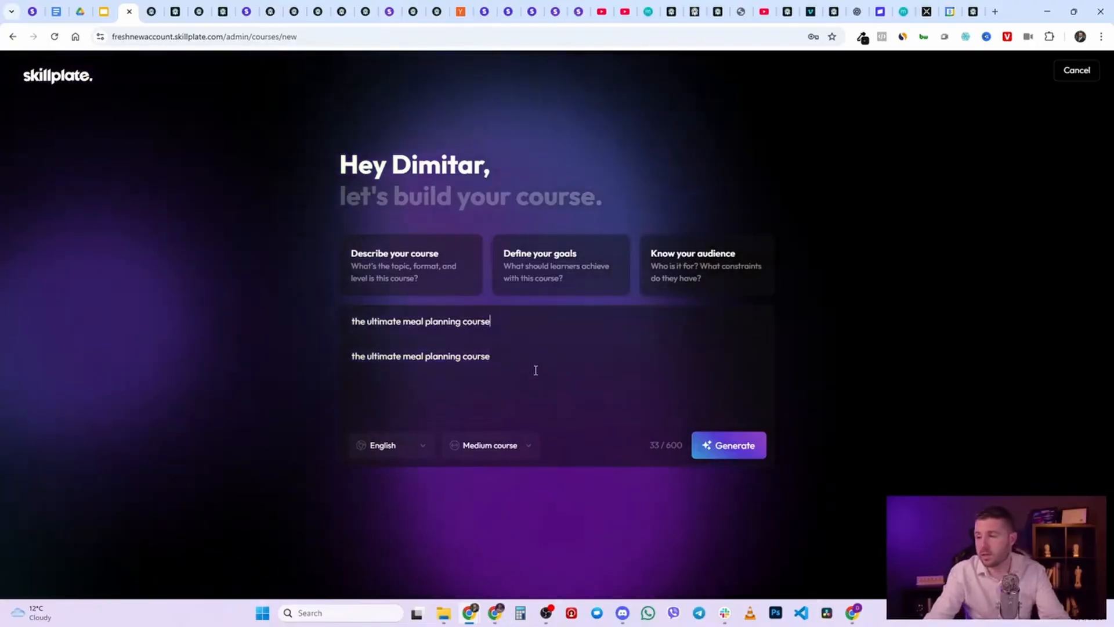
- Choose the course length, generate the meal planning course and minimize the generation progress
{"action": "left_click", "coordinate": [510, 451]}
{"action": "left_click", "coordinate": [492, 530]}
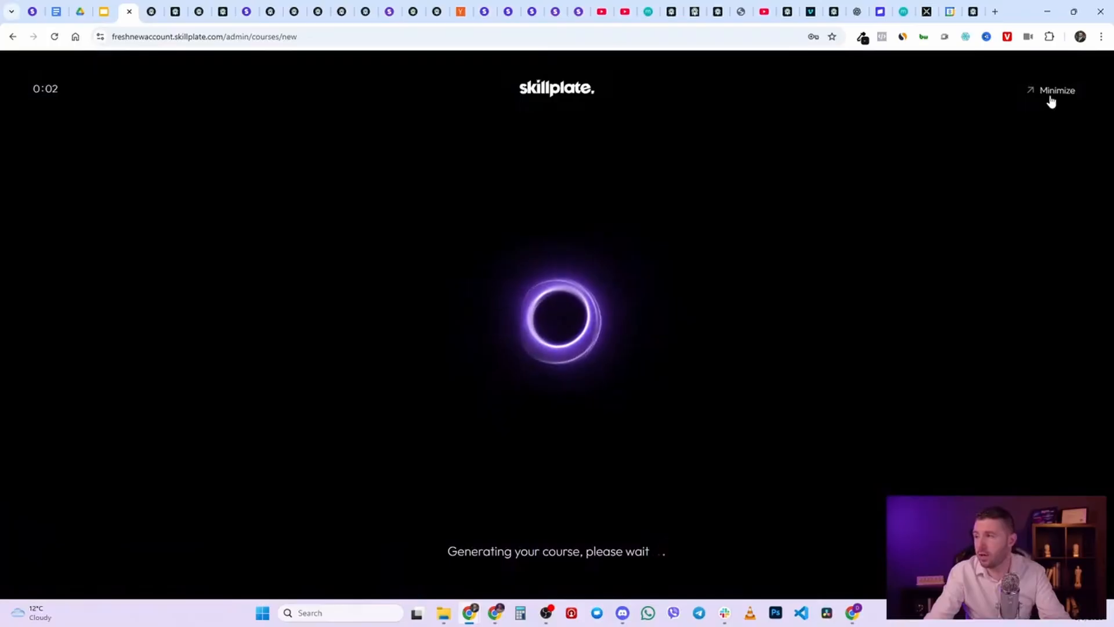
{"action": "left_click", "coordinate": [1049, 96]}
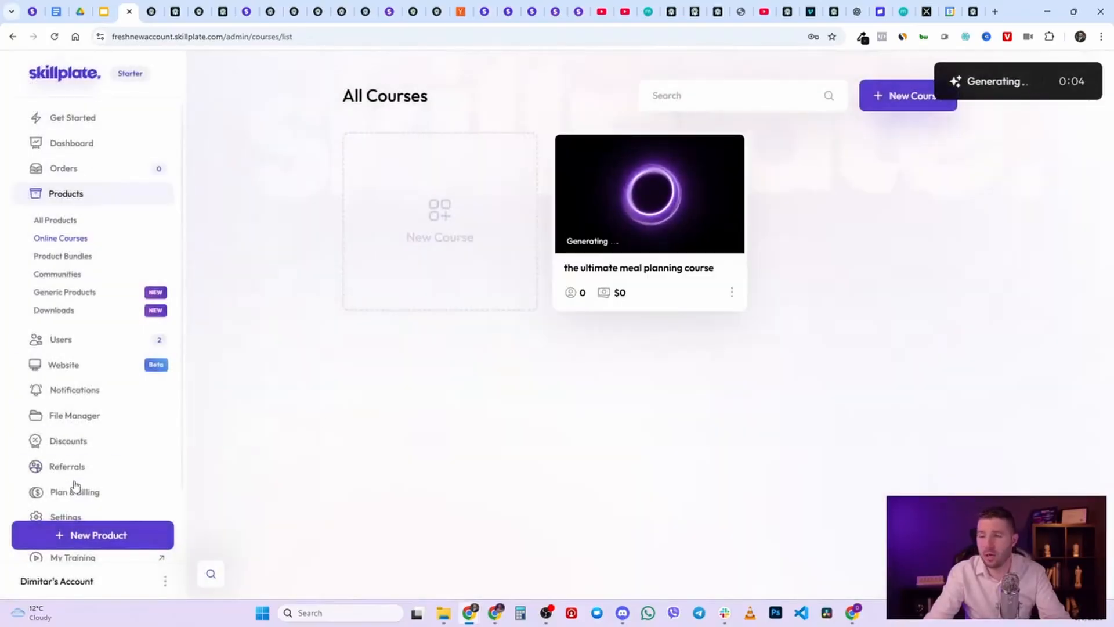
- Open the school's Branding settings and set the light theme's accent color to red #F51C1C
{"action": "left_click", "coordinate": [88, 514]}
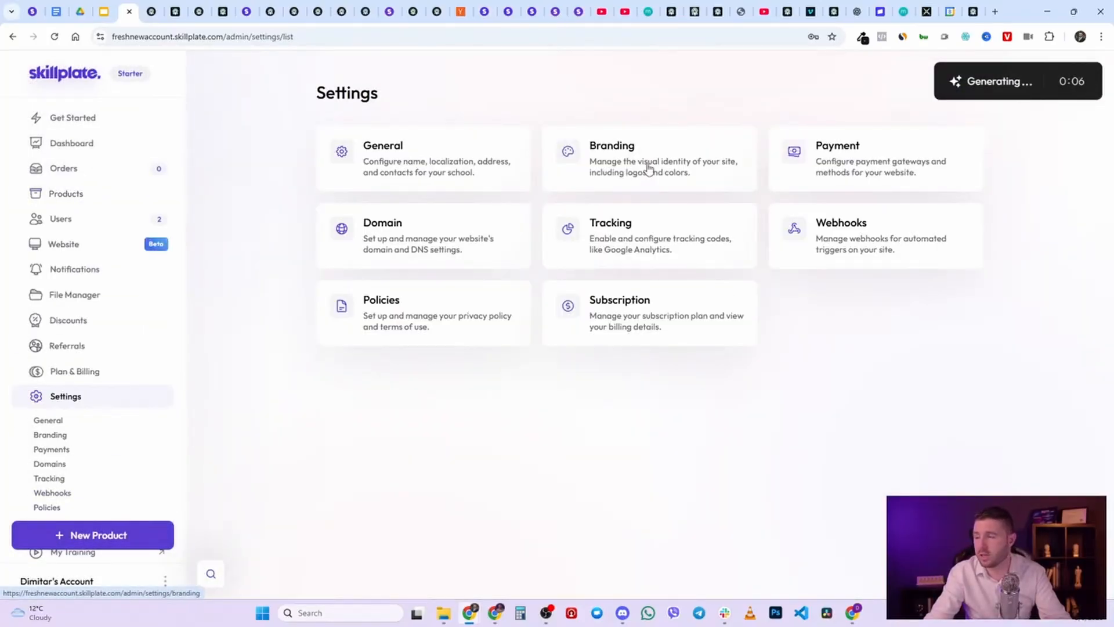
{"action": "left_click", "coordinate": [647, 169]}
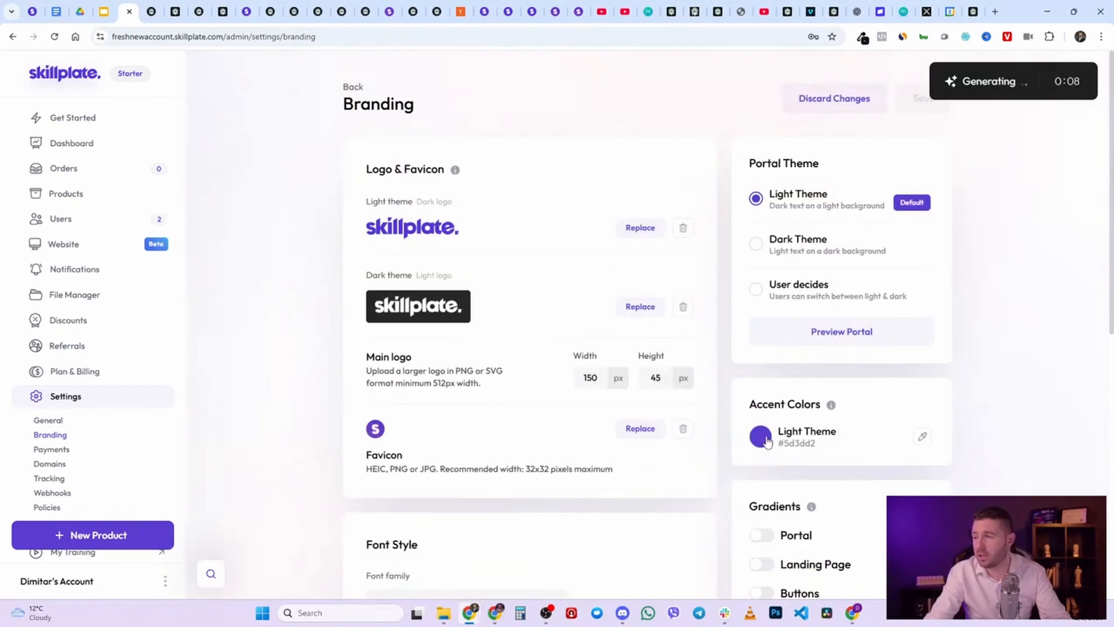
{"action": "left_click", "coordinate": [761, 436]}
{"action": "left_click", "coordinate": [684, 332]}
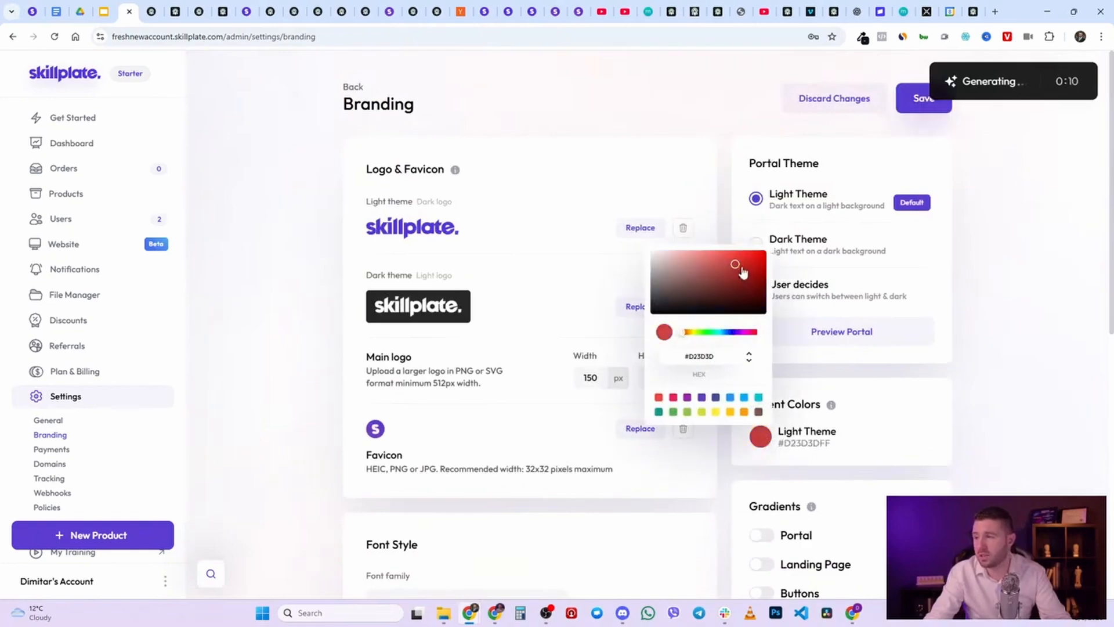
{"action": "left_click", "coordinate": [927, 400]}
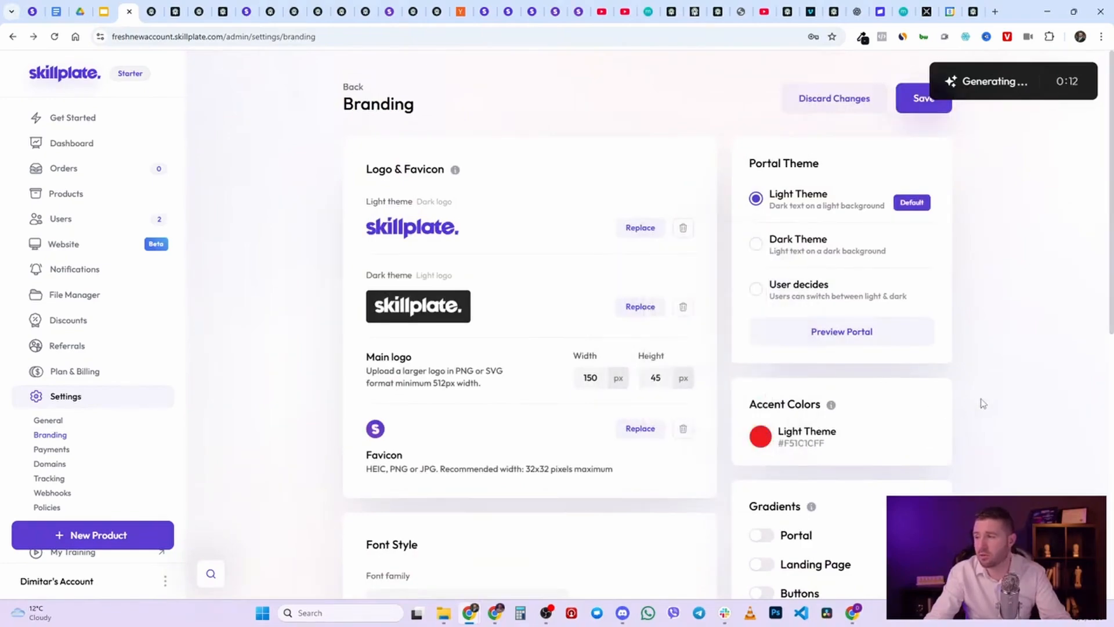
- Switch the portal to Dark Theme with a red #D01F1F accent color and save the branding
{"action": "scroll", "coordinate": [989, 401], "scroll_direction": "down", "scroll_amount": 2}
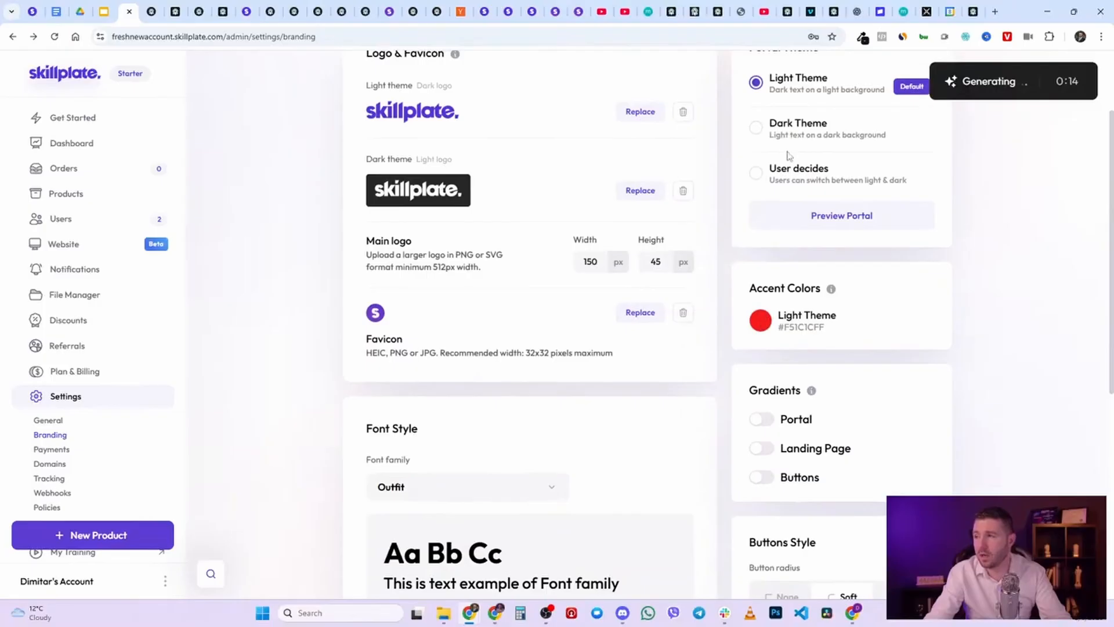
{"action": "left_click", "coordinate": [757, 129]}
{"action": "left_click", "coordinate": [761, 321]}
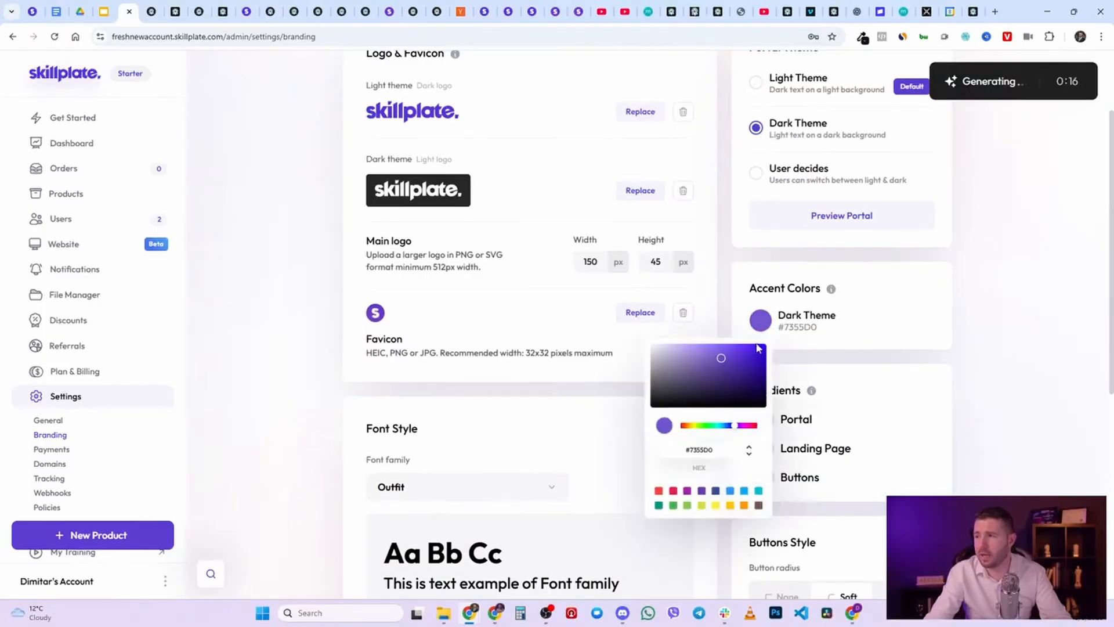
{"action": "left_click_drag", "start_coordinate": [689, 426], "coordinate": [682, 426]}
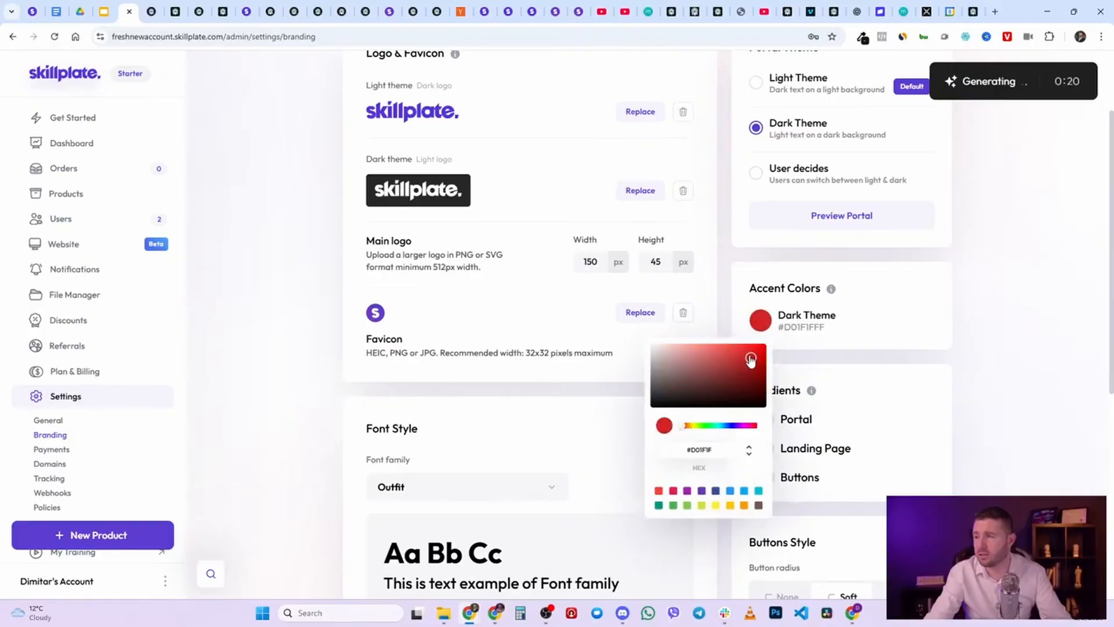
{"action": "left_click", "coordinate": [913, 285]}
{"action": "scroll", "coordinate": [1043, 300], "scroll_direction": "up", "scroll_amount": 3}
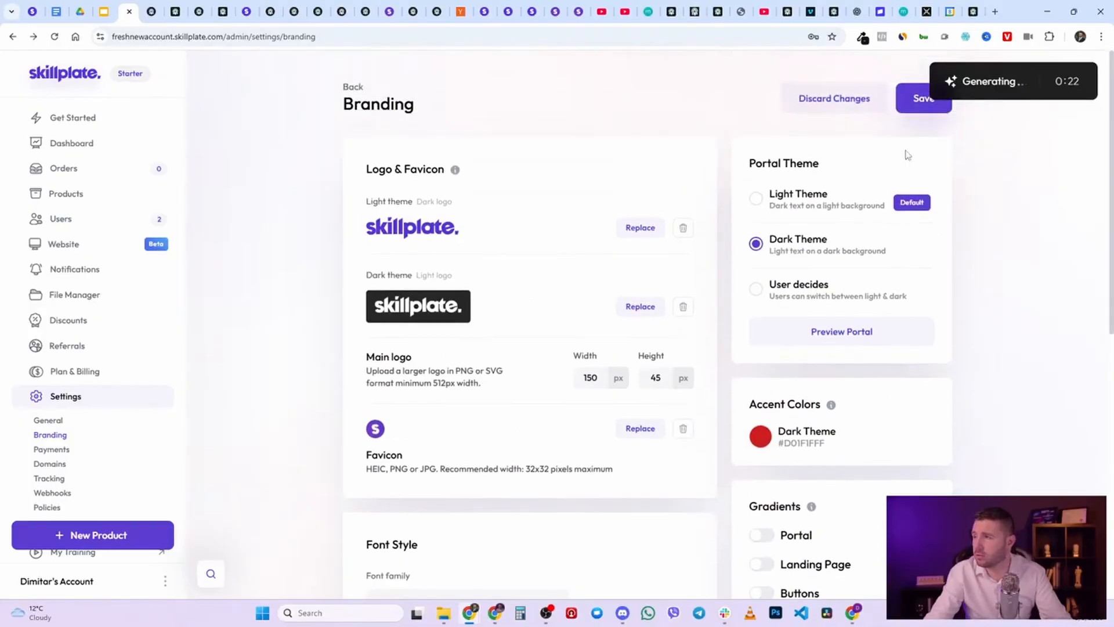
{"action": "left_click", "coordinate": [908, 104]}
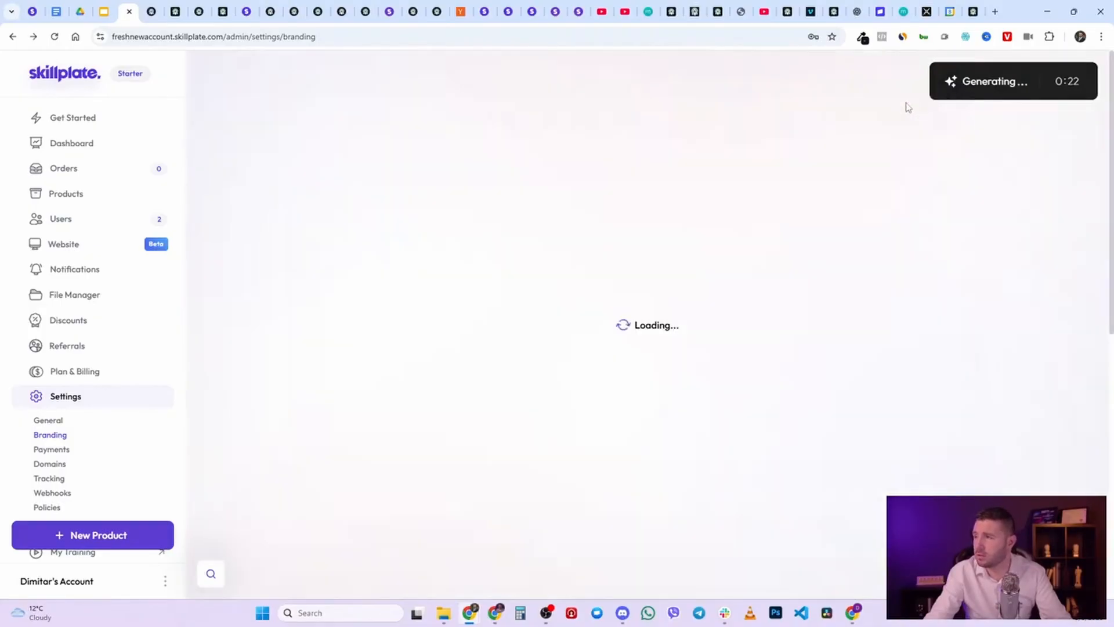
- Return to the products, close the generated meal planning course's settings and start a new course
{"action": "left_click", "coordinate": [100, 195]}
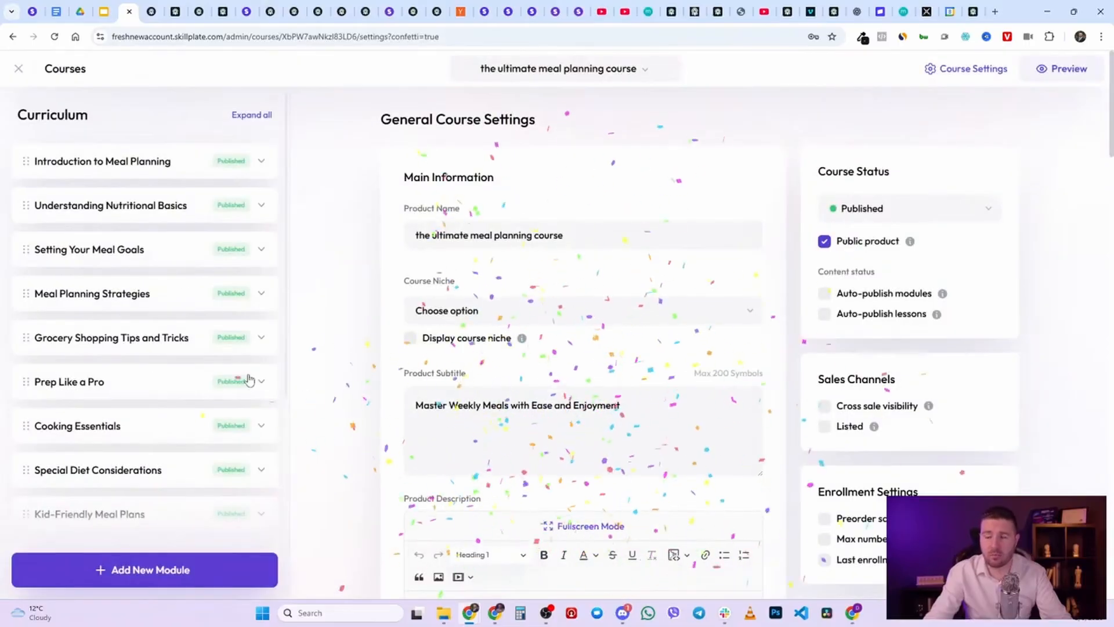
{"action": "left_click", "coordinate": [19, 69]}
{"action": "left_click", "coordinate": [423, 278]}
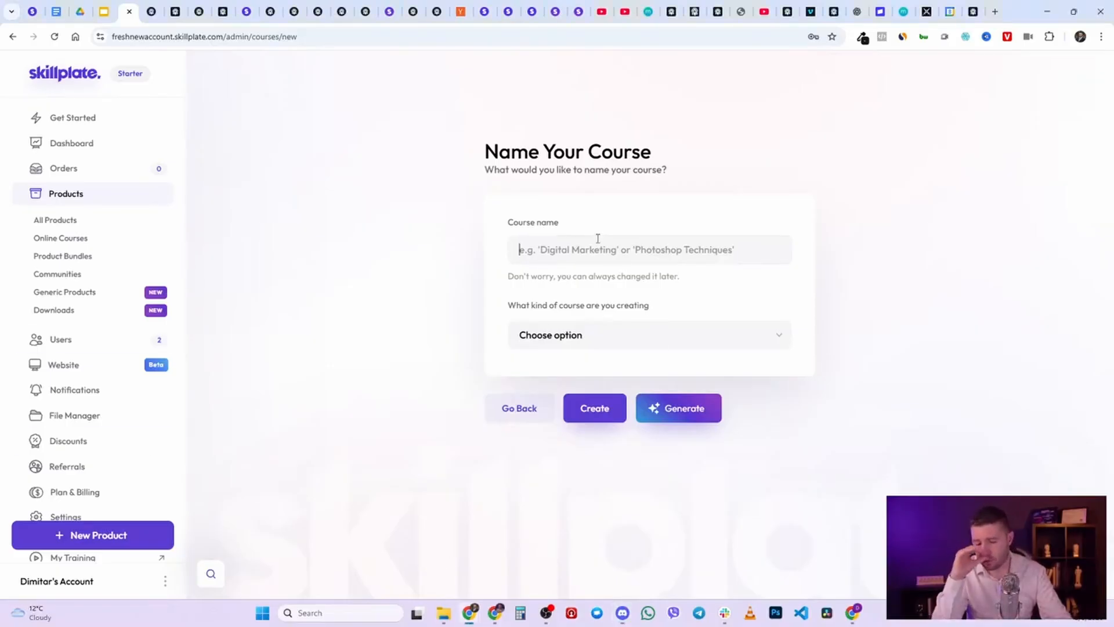
- Name the new course "Fitness for beginners" and set its kind to Health & Fitness
{"action": "type", "text": "Fitness for beg"}
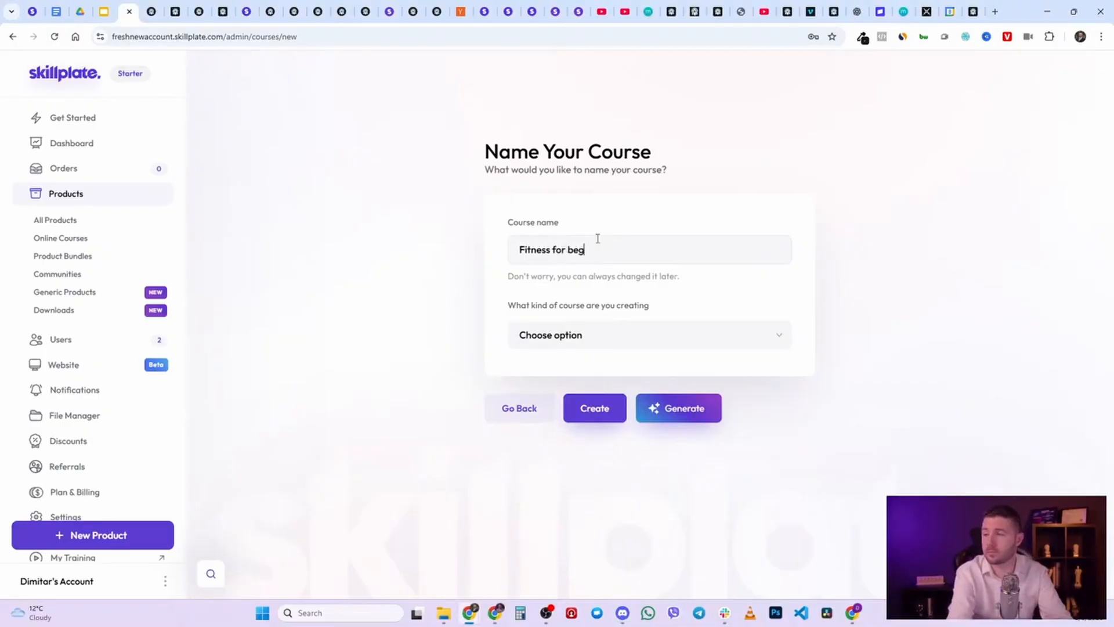
{"action": "type", "text": "inners"}
{"action": "left_click", "coordinate": [618, 342]}
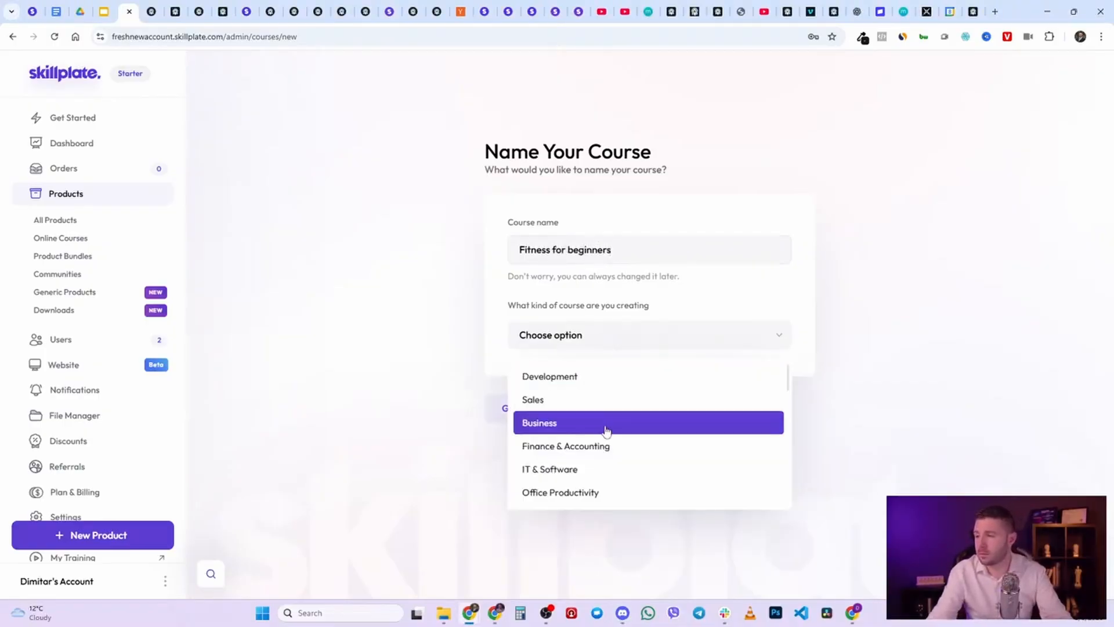
{"action": "left_click", "coordinate": [602, 431]}
{"action": "left_click", "coordinate": [684, 336]}
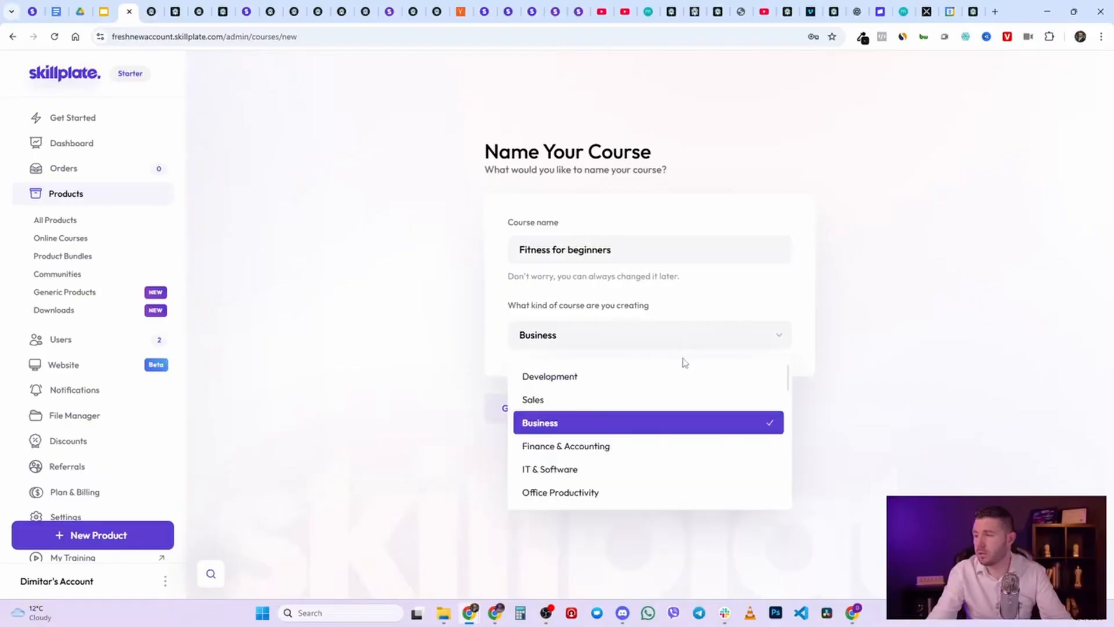
{"action": "scroll", "coordinate": [673, 407], "scroll_direction": "down", "scroll_amount": 3}
{"action": "left_click", "coordinate": [655, 423]}
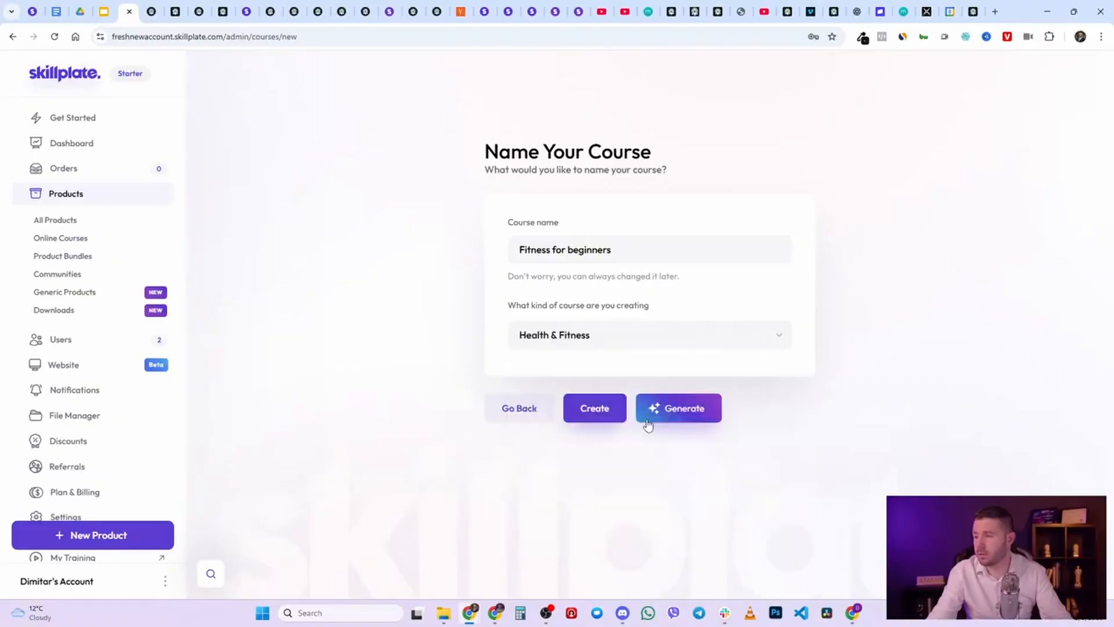
- Generate "Fitness for beginners" with AI as a medium English course and minimize the generation progress
{"action": "left_click", "coordinate": [684, 409]}
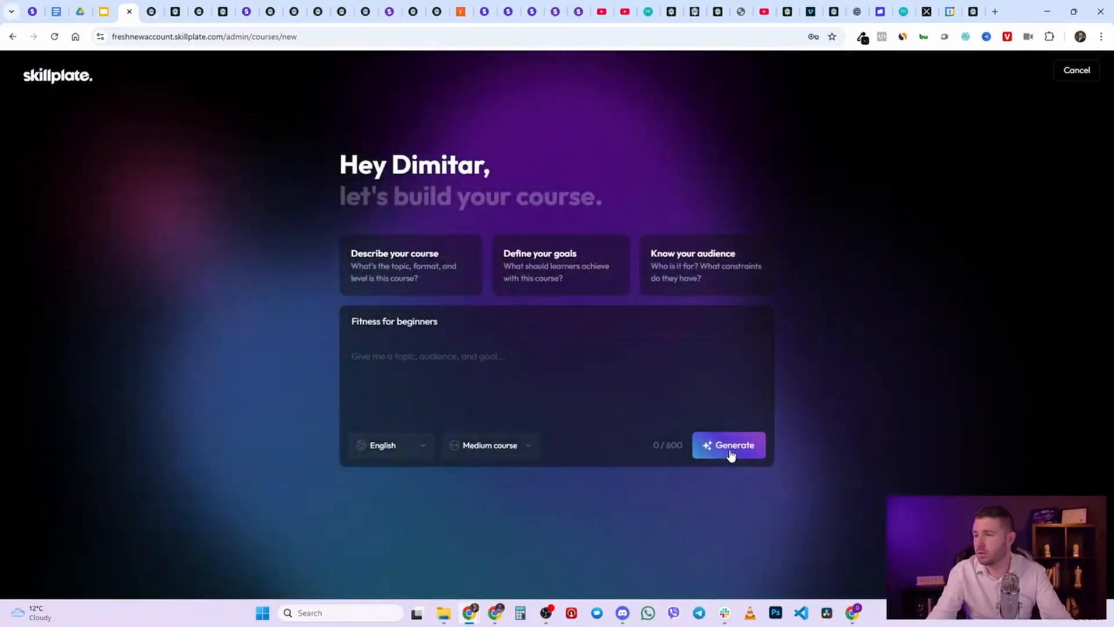
{"action": "left_click", "coordinate": [731, 456]}
{"action": "left_click", "coordinate": [1040, 91]}
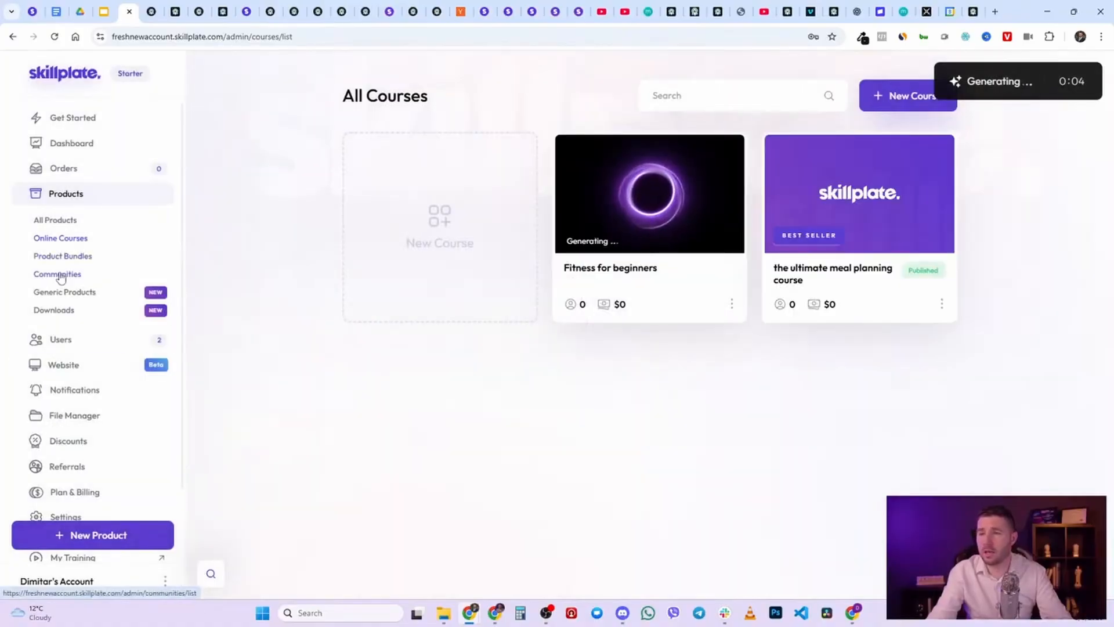
- Create a new community named "The Jacked Joes"
{"action": "left_click", "coordinate": [71, 257]}
{"action": "left_click", "coordinate": [65, 275]}
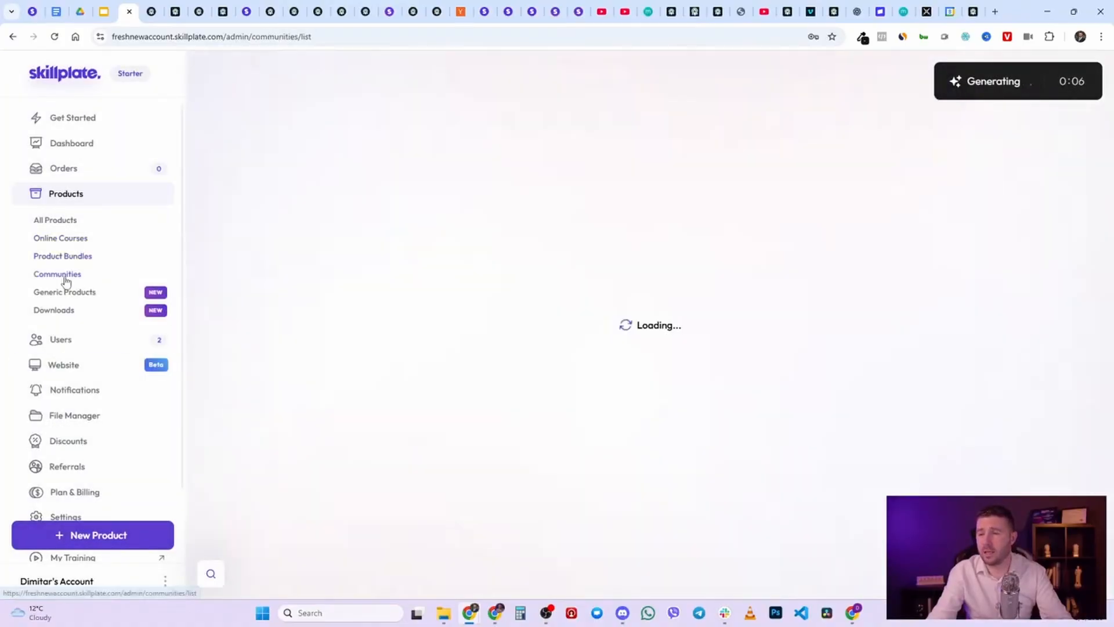
{"action": "left_click", "coordinate": [459, 246]}
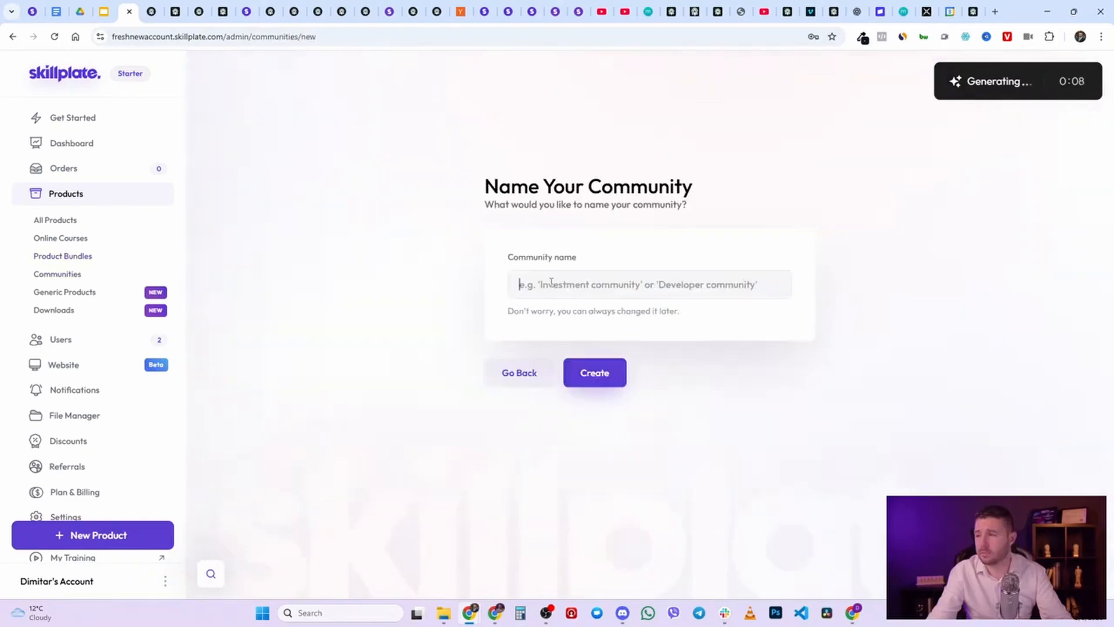
{"action": "type", "text": "The Jacked"}
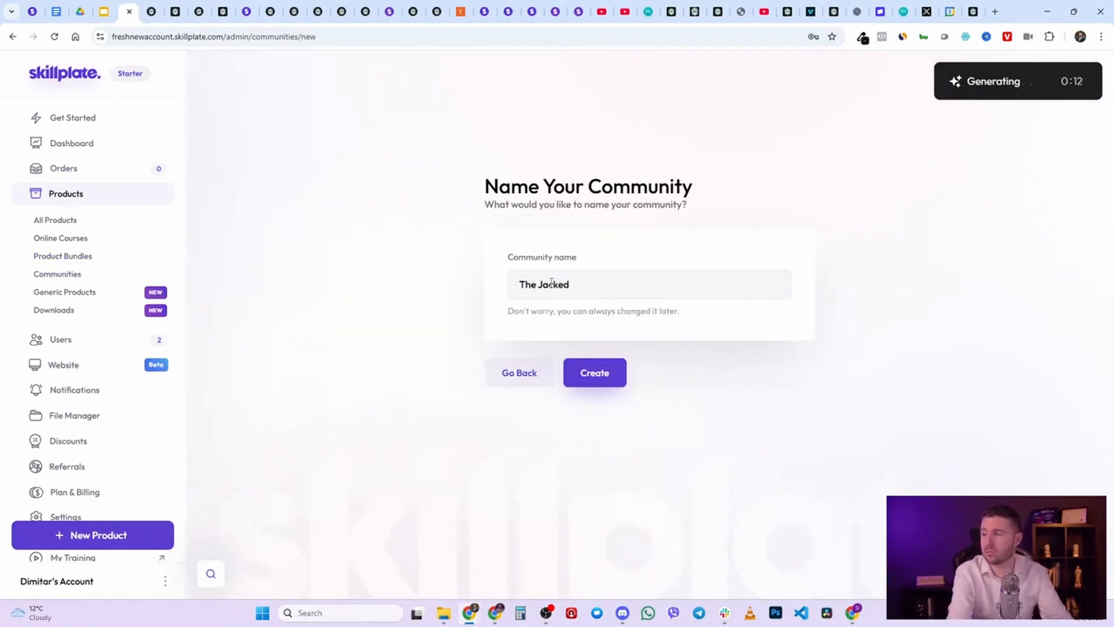
{"action": "type", "text": " Joes"}
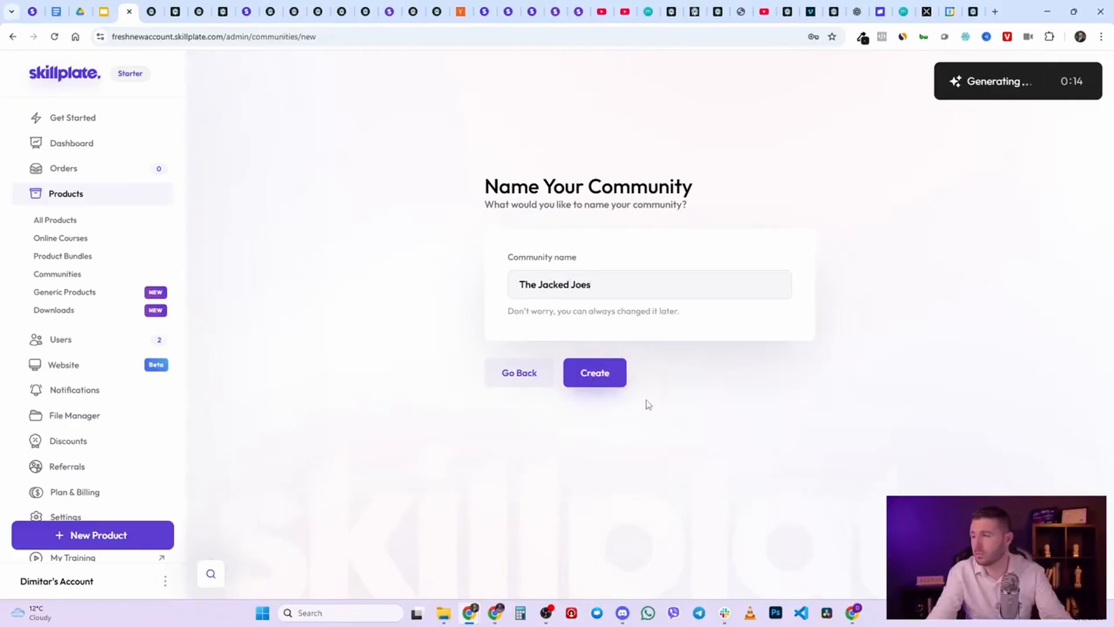
{"action": "left_click", "coordinate": [624, 374]}
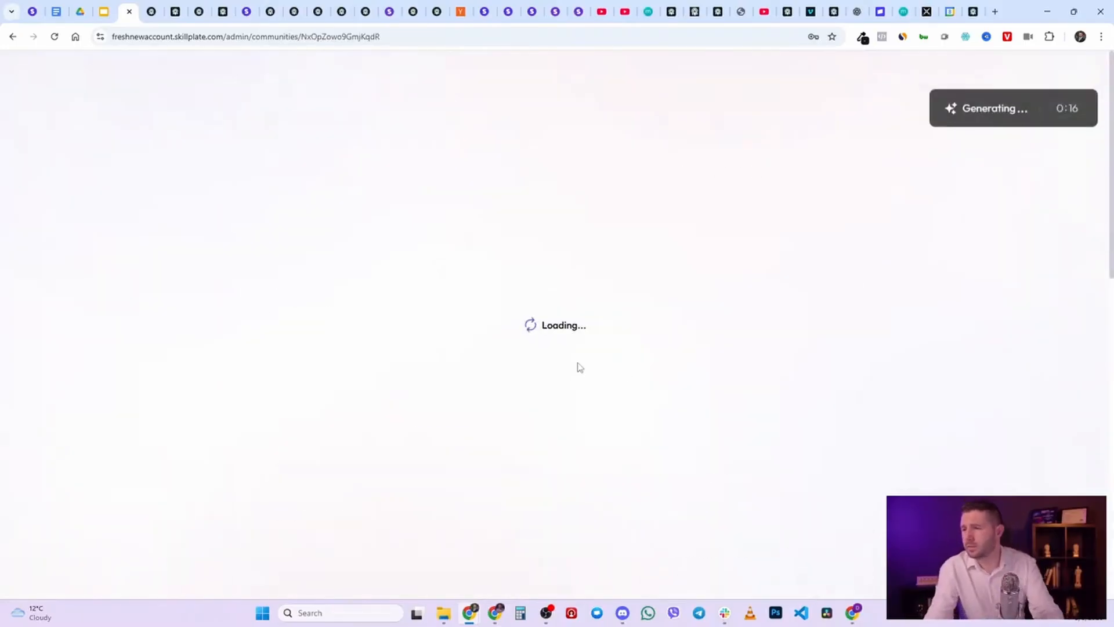
- Set the status of The Jacked Joes community to Published and save the change
{"action": "scroll", "coordinate": [535, 343], "scroll_direction": "down", "scroll_amount": 5}
{"action": "scroll", "coordinate": [667, 219], "scroll_direction": "up", "scroll_amount": 5}
{"action": "left_click", "coordinate": [708, 210]}
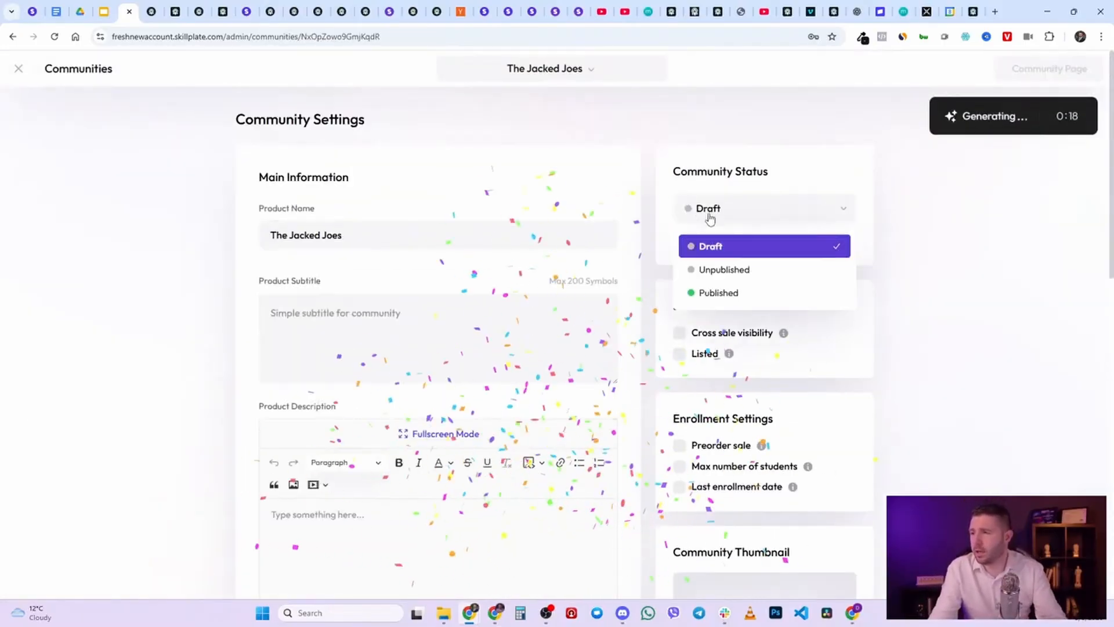
{"action": "left_click", "coordinate": [718, 290]}
{"action": "left_click", "coordinate": [847, 70]}
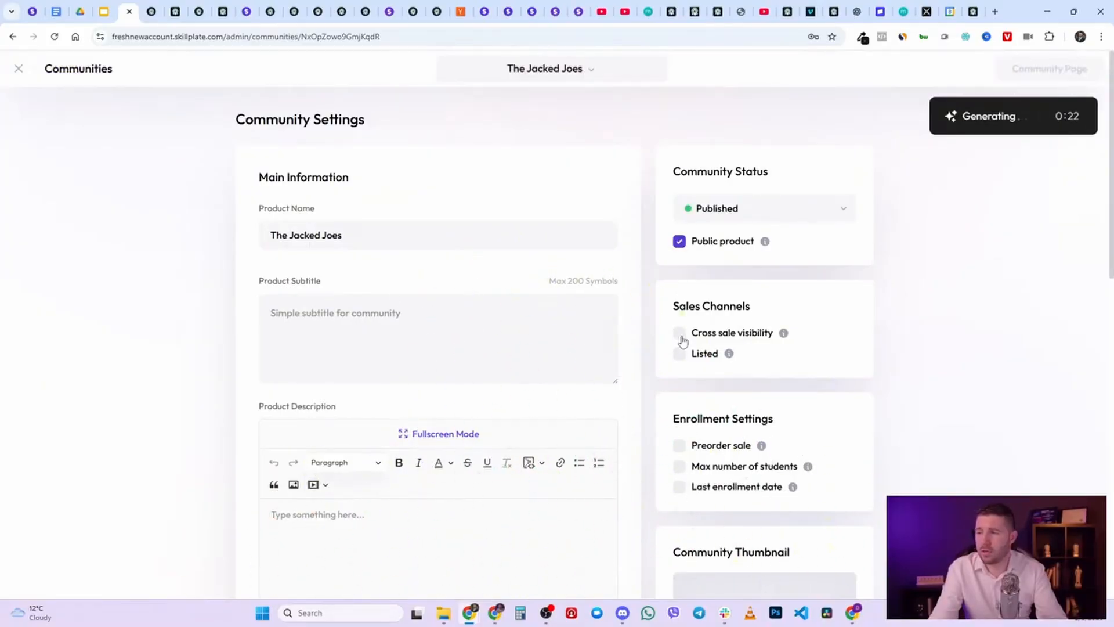
- Enable cross sale visibility for The Jacked Joes community and save its settings
{"action": "left_click", "coordinate": [679, 333]}
{"action": "left_click", "coordinate": [681, 383]}
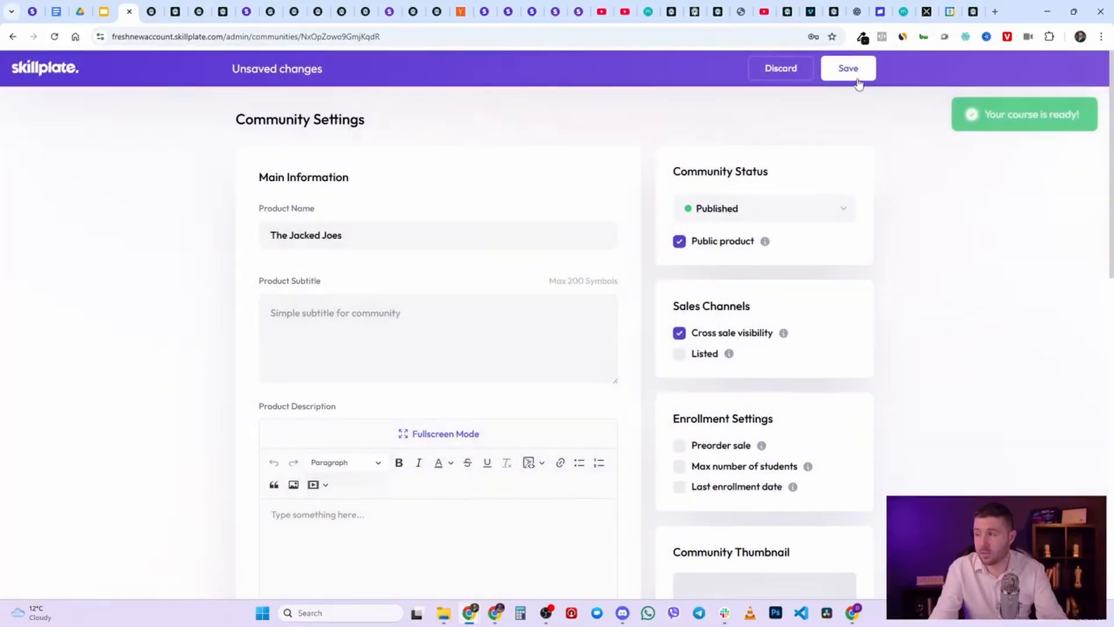
{"action": "left_click", "coordinate": [858, 79]}
- Look over the generated Fitness for beginners course settings, then close them and reopen The Jacked Joes community
{"action": "scroll", "coordinate": [825, 360], "scroll_direction": "down", "scroll_amount": 3}
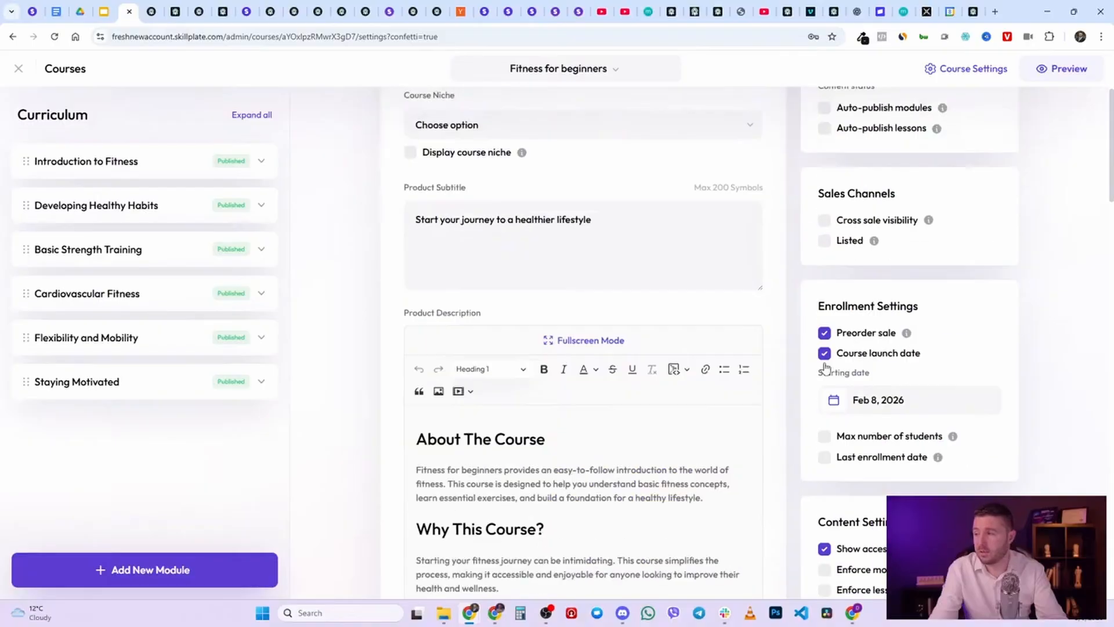
{"action": "scroll", "coordinate": [825, 366], "scroll_direction": "down", "scroll_amount": 1}
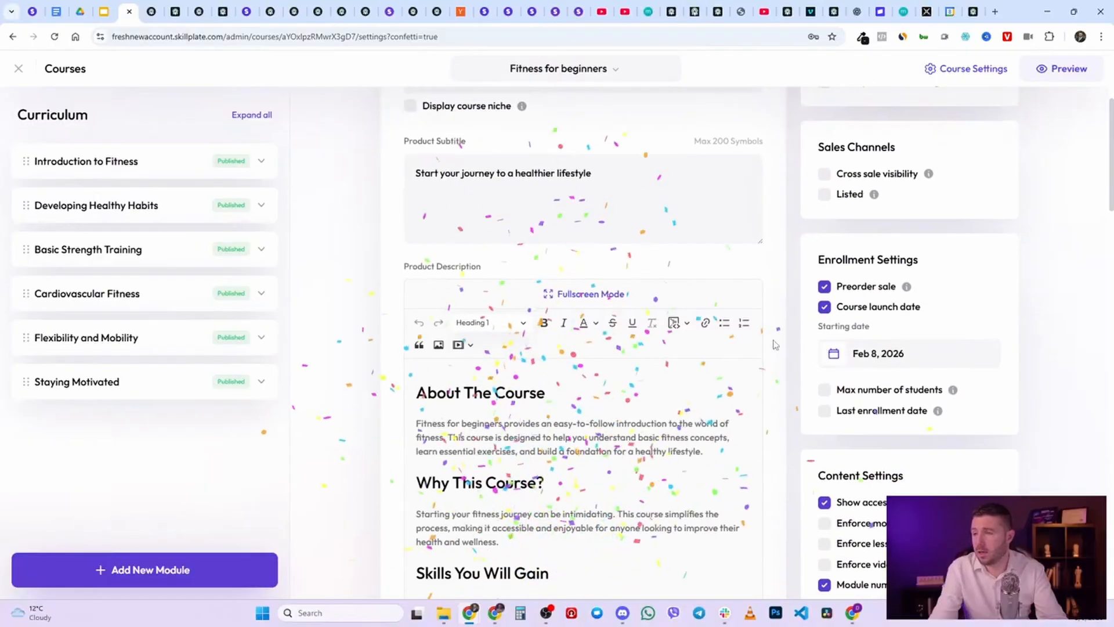
{"action": "left_click", "coordinate": [19, 73]}
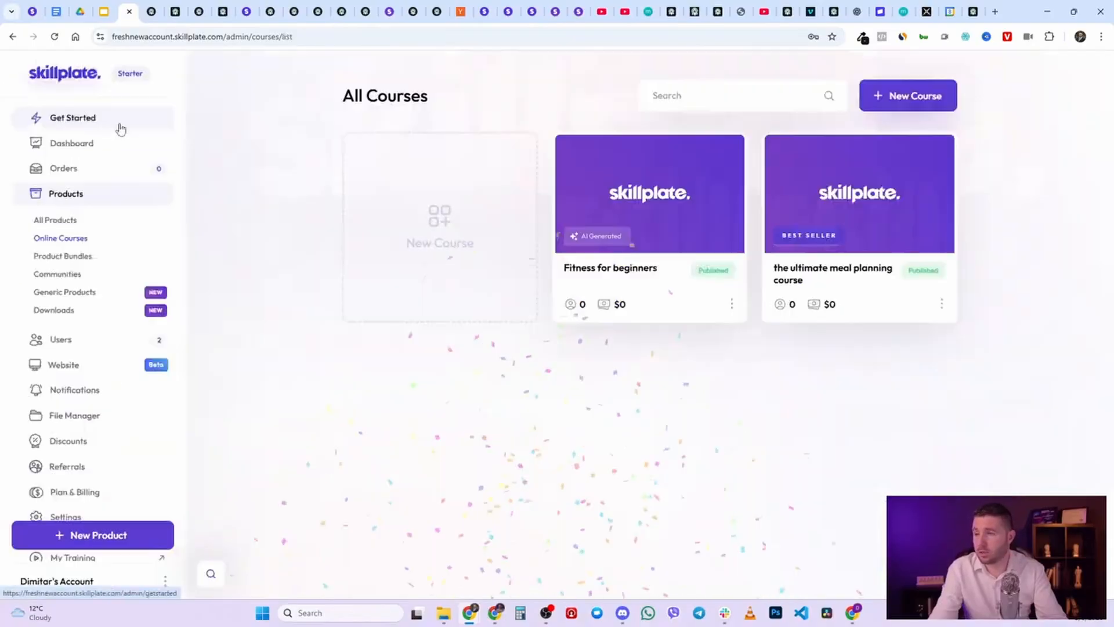
{"action": "left_click", "coordinate": [70, 273]}
{"action": "left_click", "coordinate": [634, 236]}
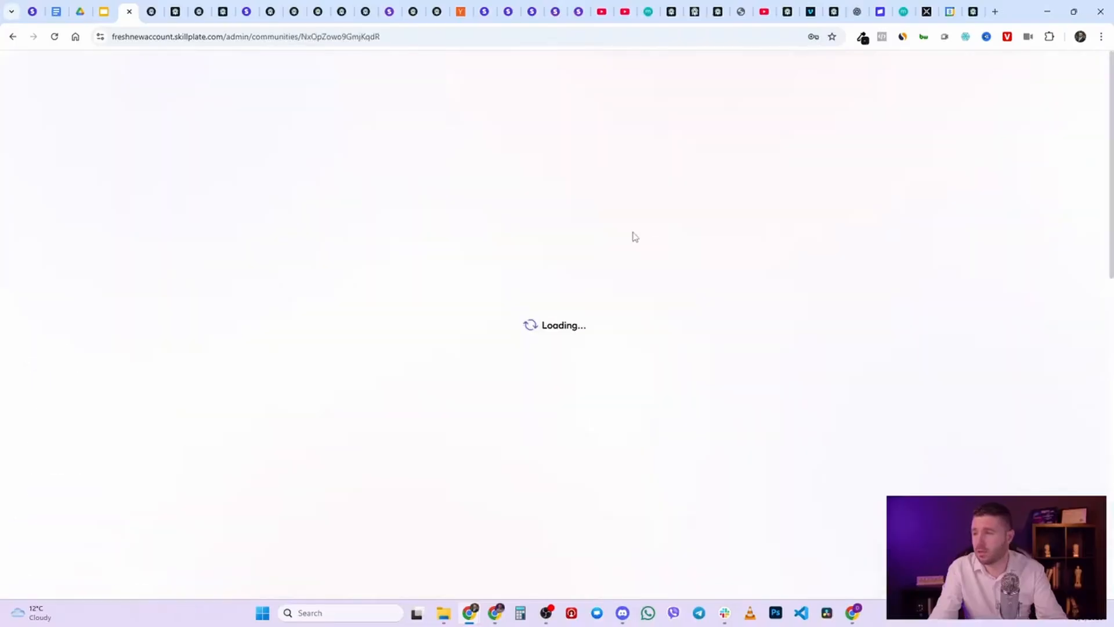
- Connect The Jacked Joes community to Discord, authorizing the Skillplate bot on the preselected server
{"action": "scroll", "coordinate": [646, 293], "scroll_direction": "down", "scroll_amount": 10}
{"action": "scroll", "coordinate": [485, 296], "scroll_direction": "up", "scroll_amount": 4}
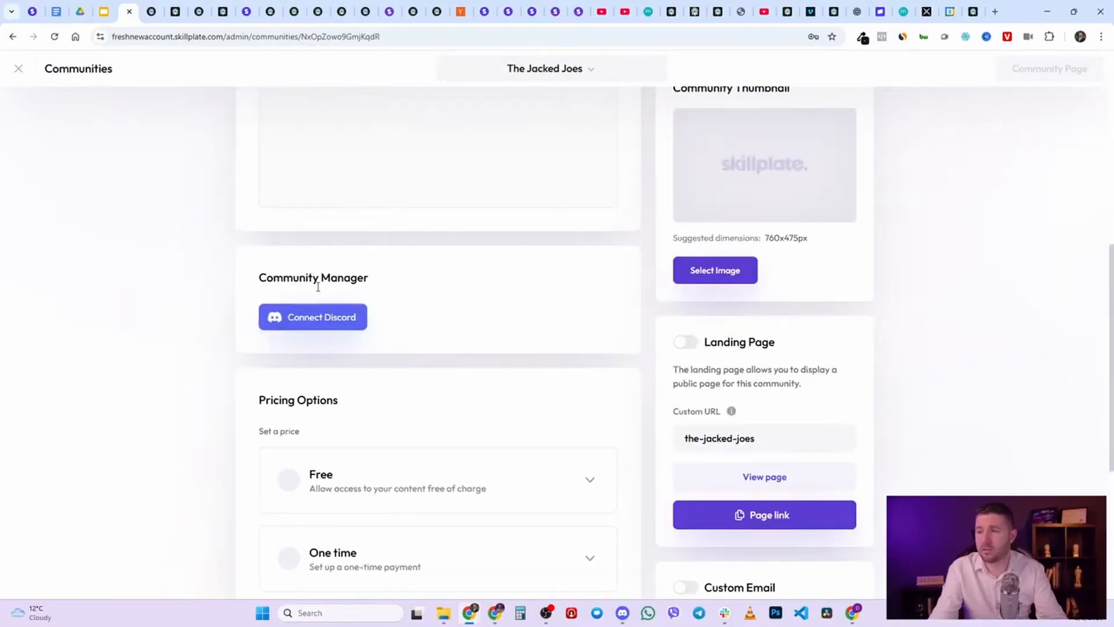
{"action": "left_click", "coordinate": [319, 323]}
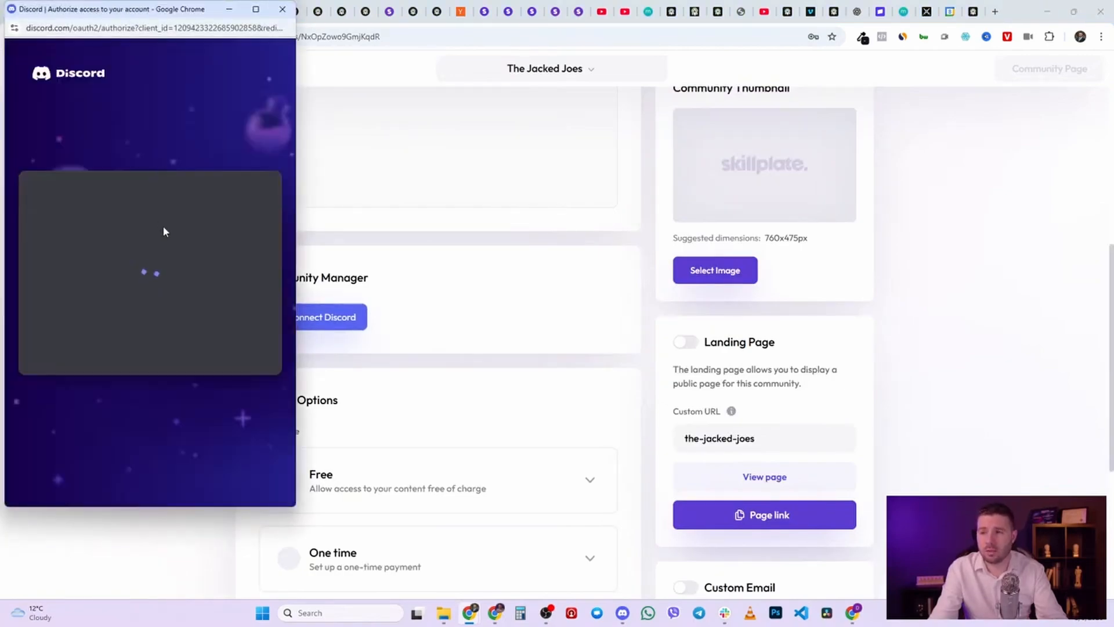
{"action": "left_click", "coordinate": [145, 370]}
{"action": "left_click", "coordinate": [129, 255]}
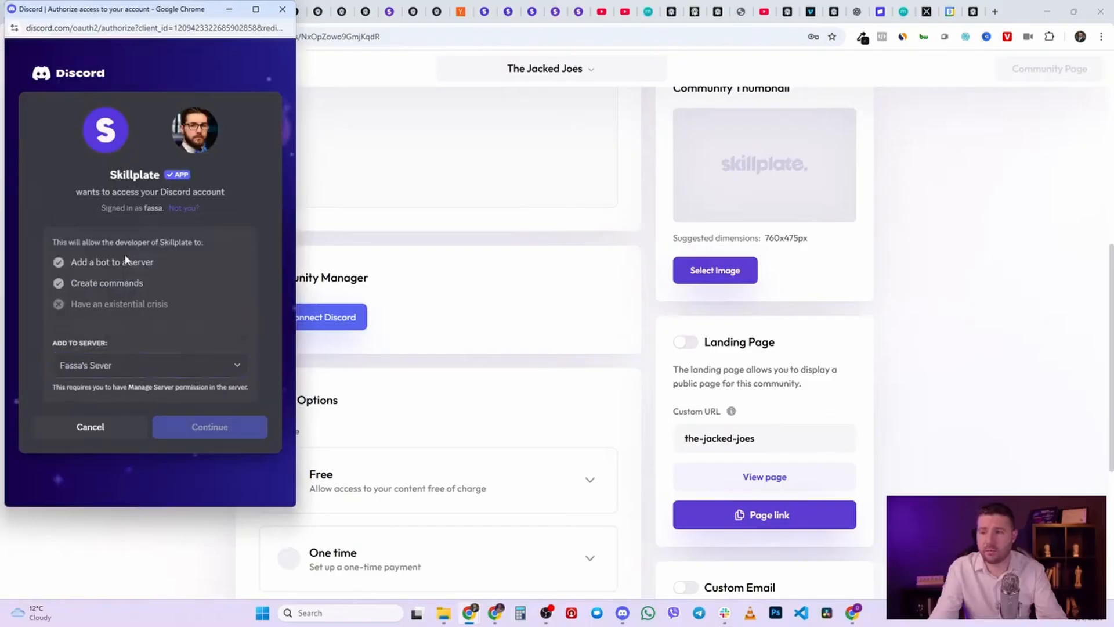
{"action": "left_click", "coordinate": [218, 427]}
{"action": "left_click", "coordinate": [248, 449]}
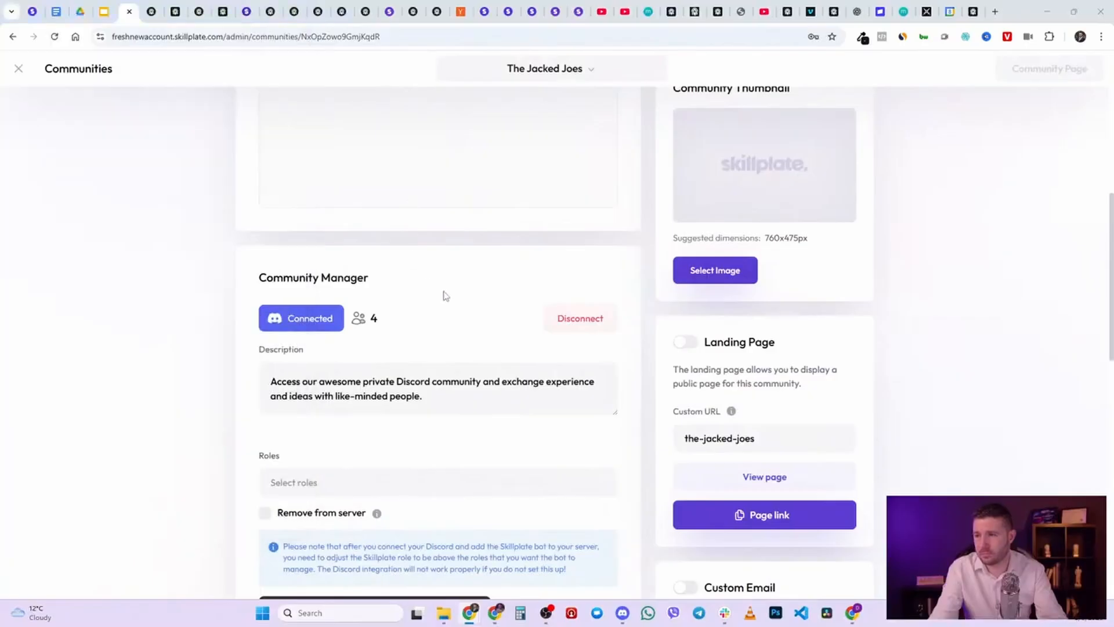
- Assign the Premium Customer Discord role to the community and save the change
{"action": "scroll", "coordinate": [436, 347], "scroll_direction": "down", "scroll_amount": 6}
{"action": "left_click", "coordinate": [355, 129]}
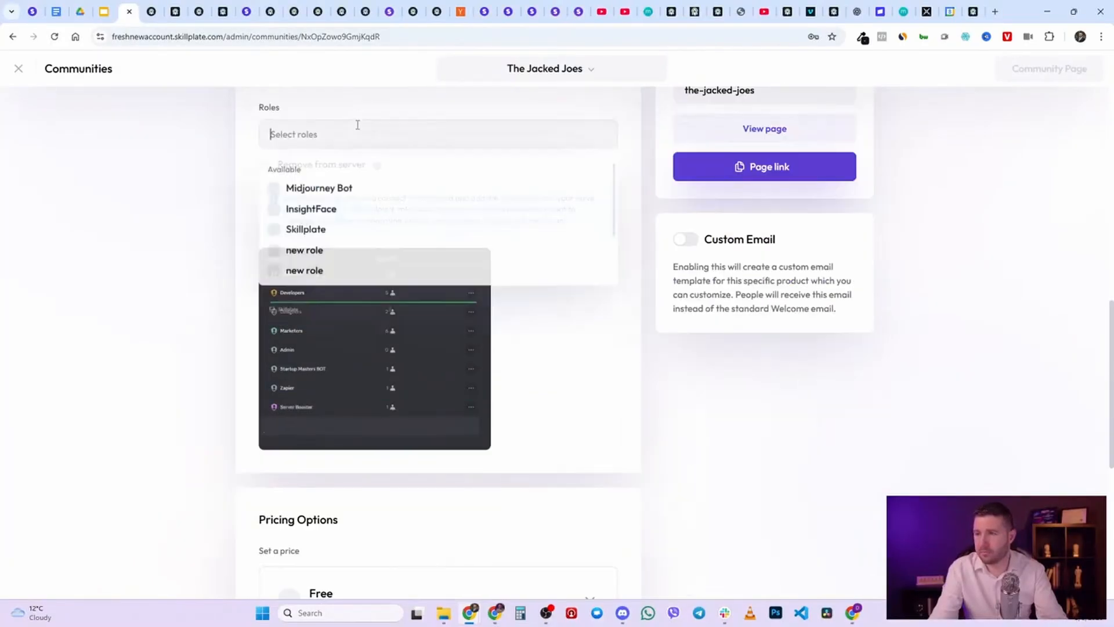
{"action": "scroll", "coordinate": [329, 244], "scroll_direction": "down", "scroll_amount": 1}
{"action": "left_click", "coordinate": [274, 228]}
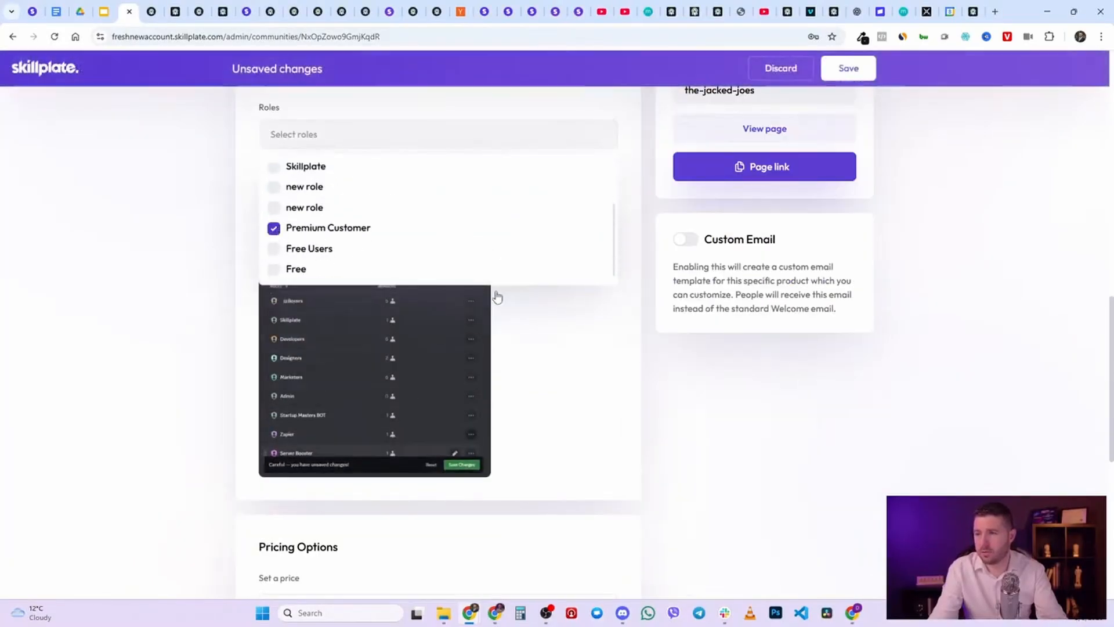
{"action": "left_click", "coordinate": [856, 69]}
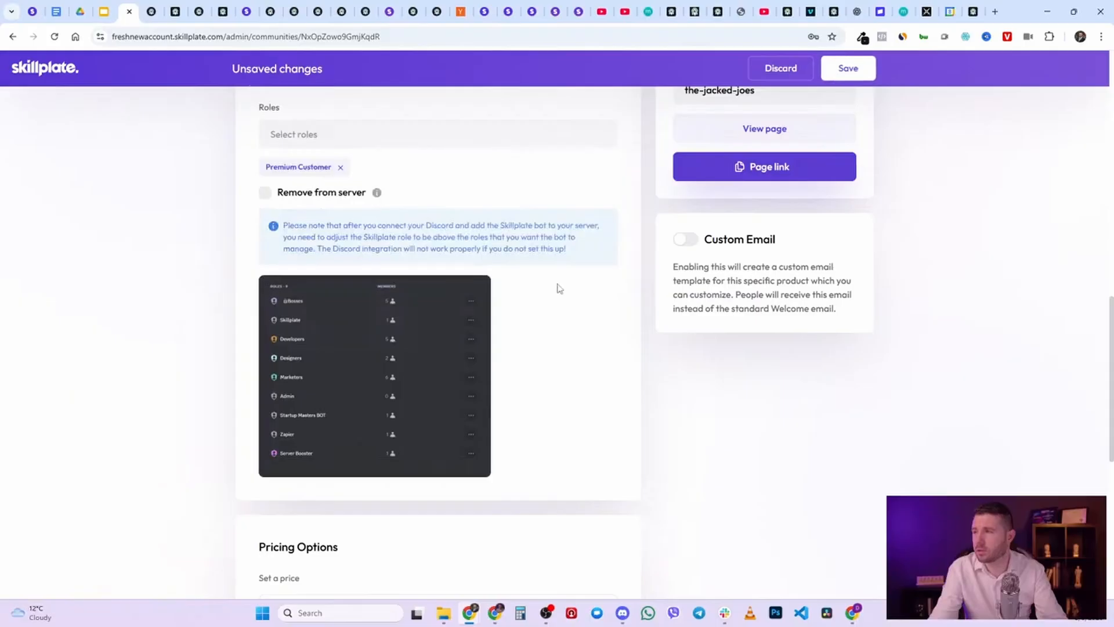
- Set up a subscription price of 49 USD with monthly frequency for The Jacked Joes community
{"action": "scroll", "coordinate": [540, 349], "scroll_direction": "down", "scroll_amount": 1}
{"action": "scroll", "coordinate": [541, 349], "scroll_direction": "down", "scroll_amount": 6}
{"action": "left_click", "coordinate": [410, 413]}
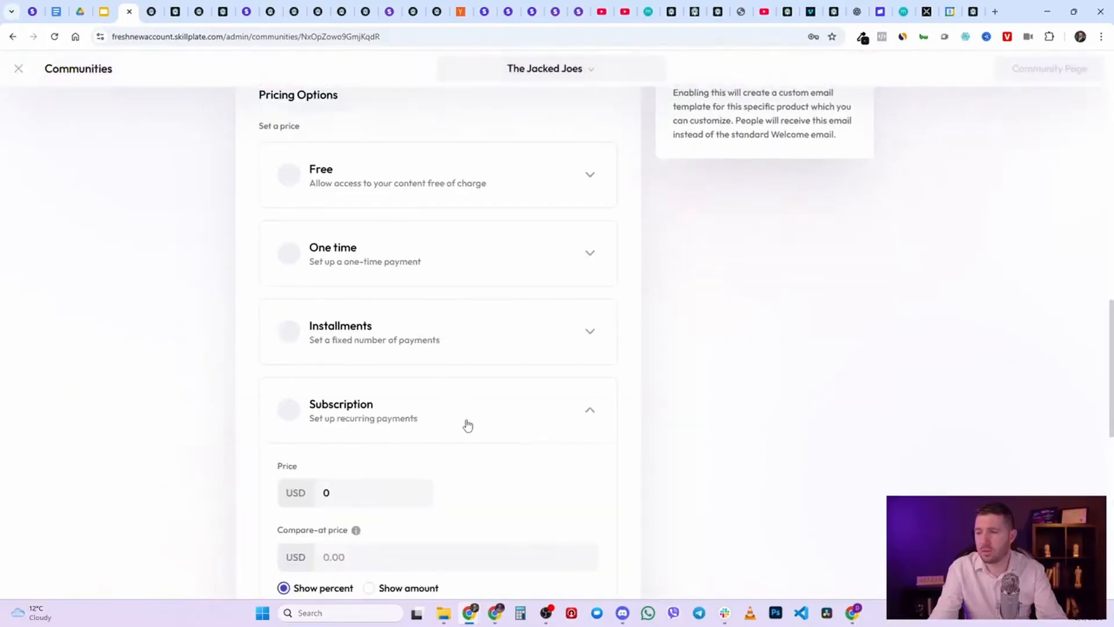
{"action": "scroll", "coordinate": [406, 377], "scroll_direction": "down", "scroll_amount": 3}
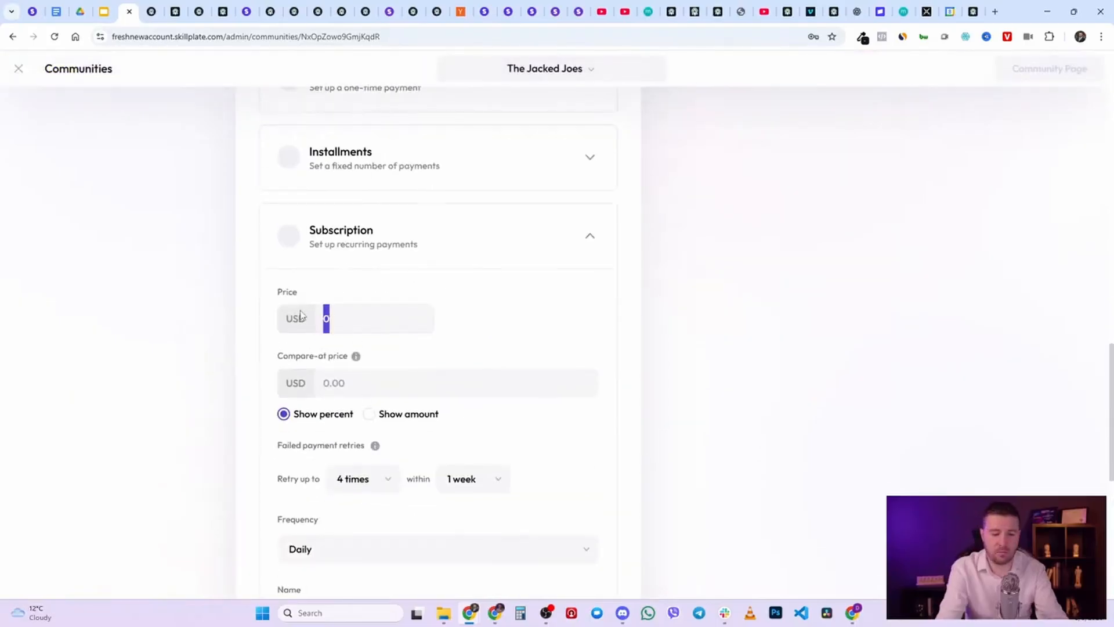
{"action": "type", "text": "49"}
{"action": "left_click", "coordinate": [340, 554]}
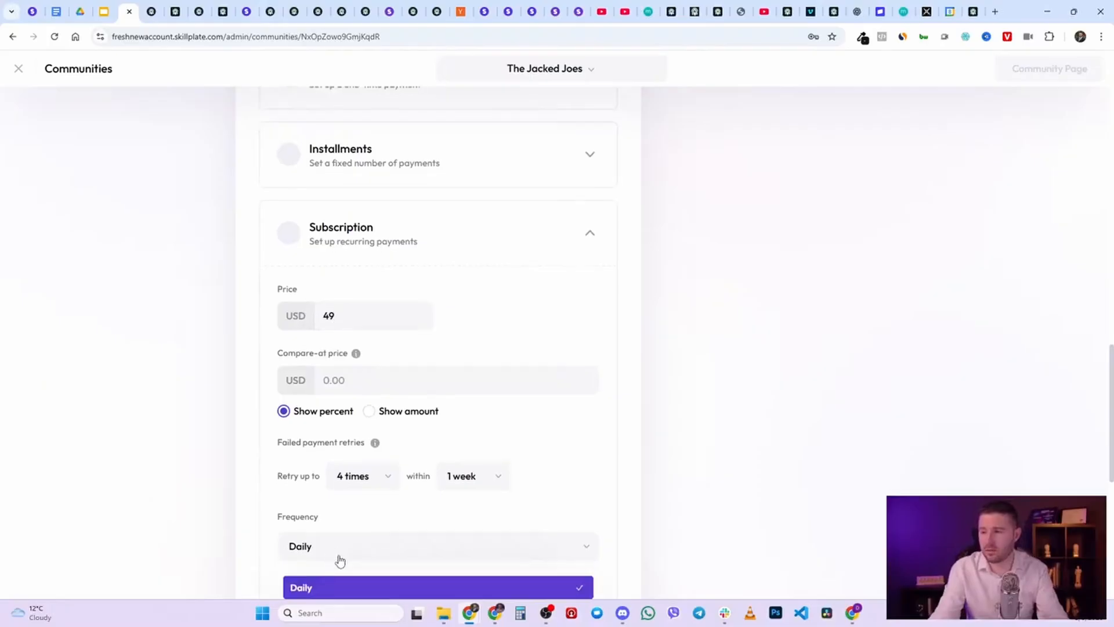
{"action": "scroll", "coordinate": [406, 511], "scroll_direction": "down", "scroll_amount": 5}
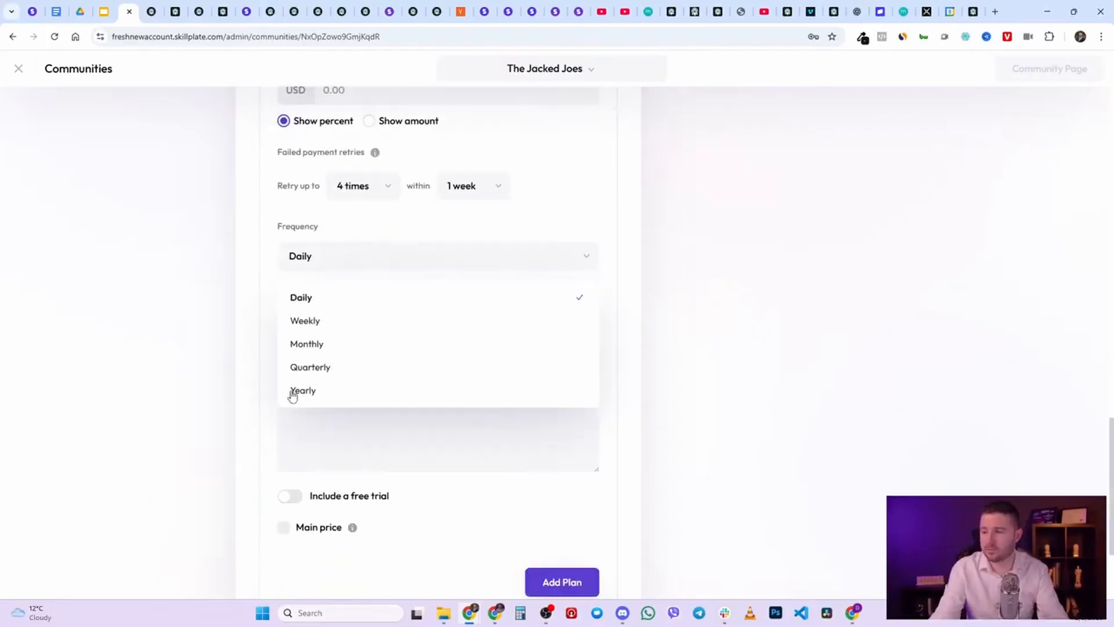
{"action": "left_click", "coordinate": [334, 346]}
- Enter "Subscription" as the plan's name and description, add the plan, and close the community settings
{"action": "type", "text": "S"}
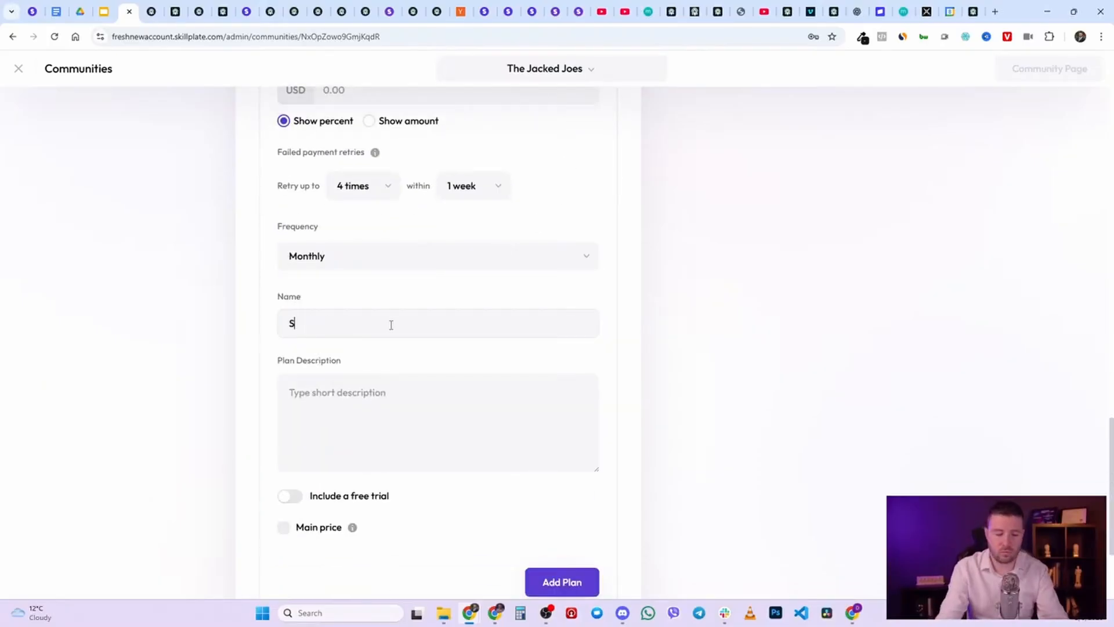
{"action": "type", "text": "ubscription"}
{"action": "key", "text": "ctrl+a"}
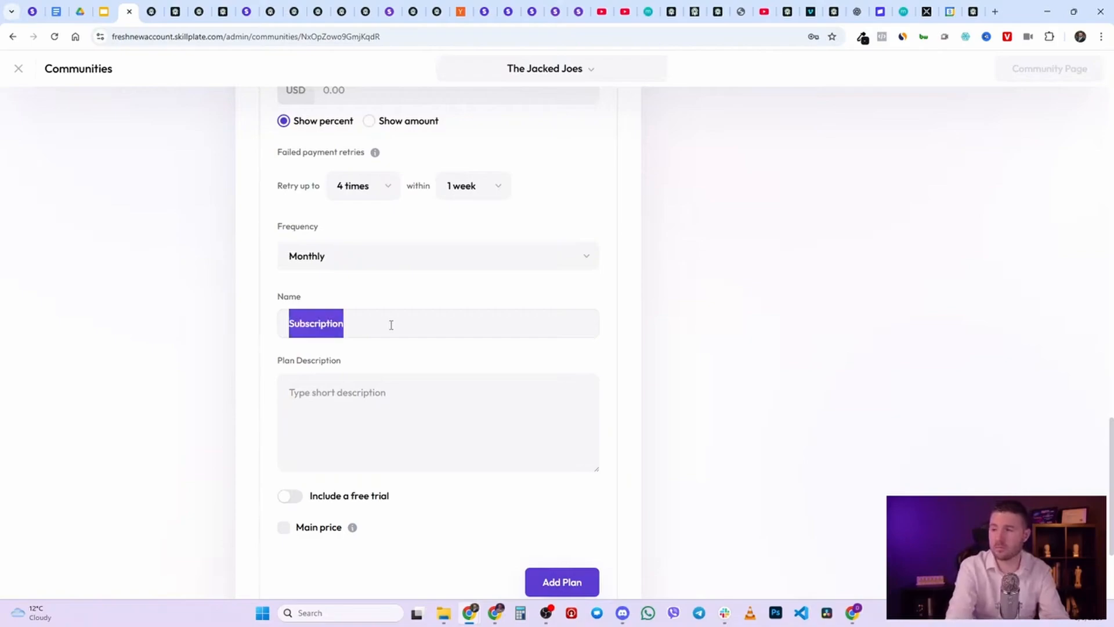
{"action": "key", "text": "ctrl+c"}
{"action": "key", "text": "Tab"}
{"action": "key", "text": "ctrl+v"}
{"action": "left_click", "coordinate": [575, 582]}
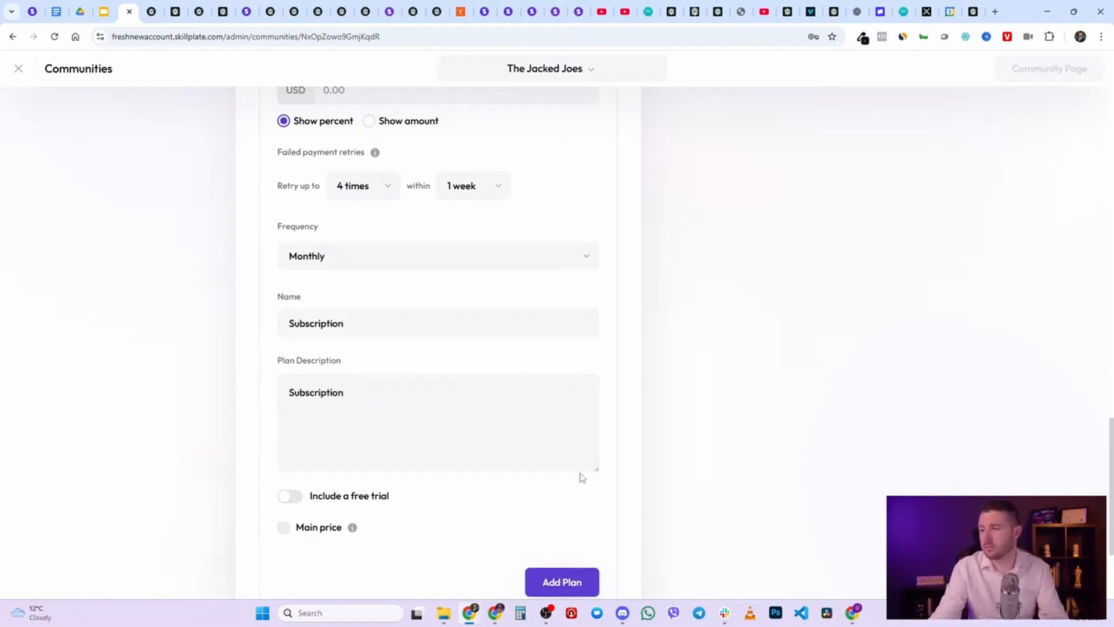
{"action": "scroll", "coordinate": [563, 460], "scroll_direction": "up", "scroll_amount": 13}
{"action": "scroll", "coordinate": [666, 412], "scroll_direction": "up", "scroll_amount": 5}
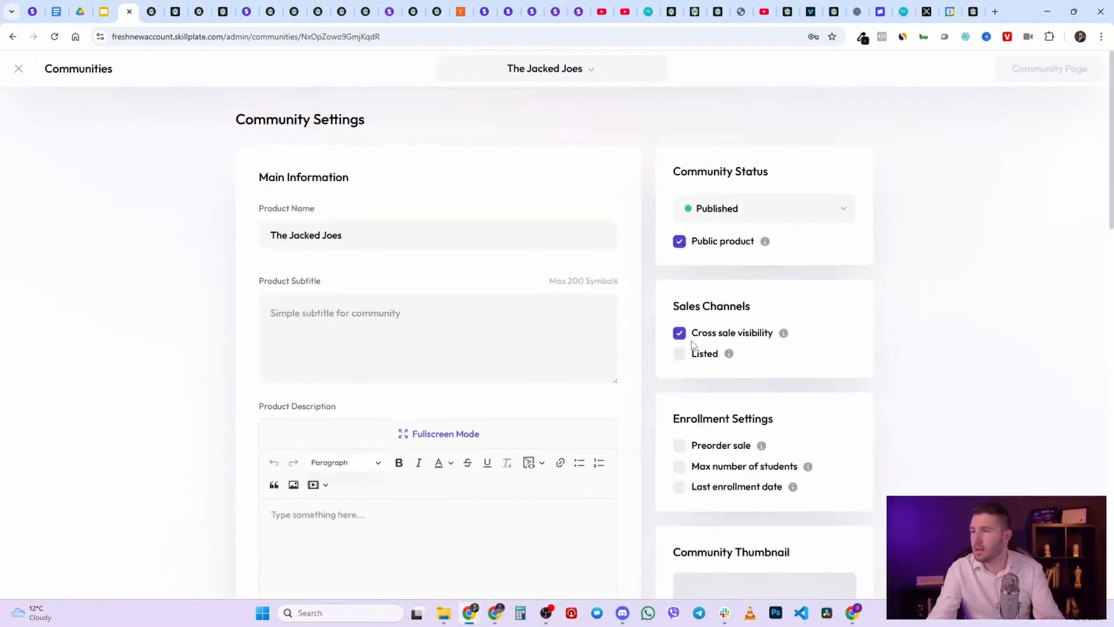
{"action": "left_click", "coordinate": [18, 70]}
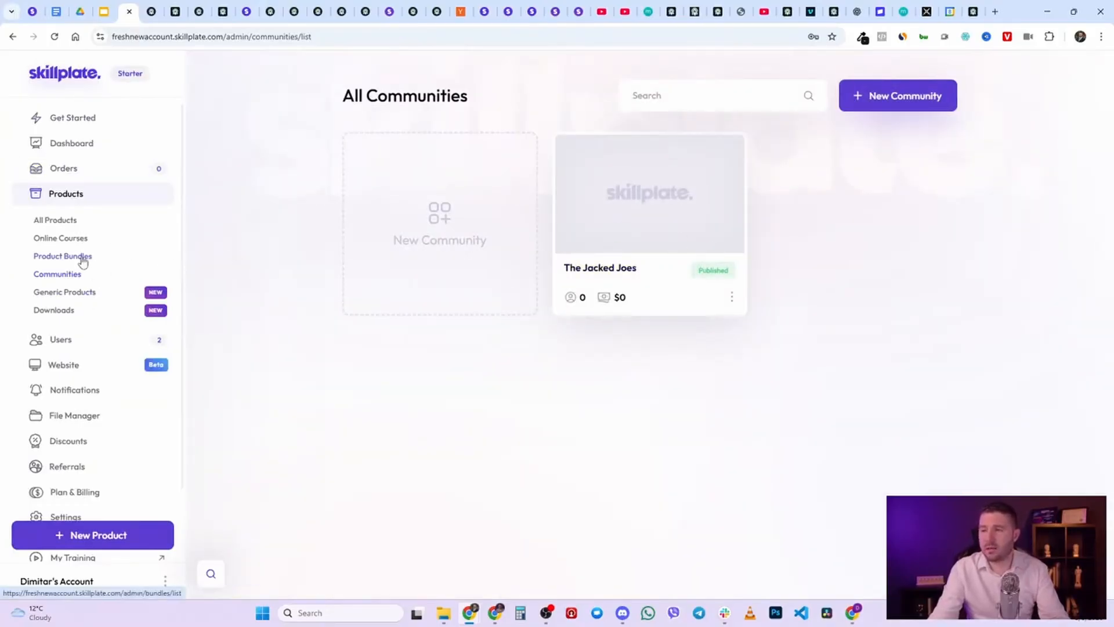
- Create a new generic product named "1:1 Training Plan"
{"action": "left_click", "coordinate": [83, 297]}
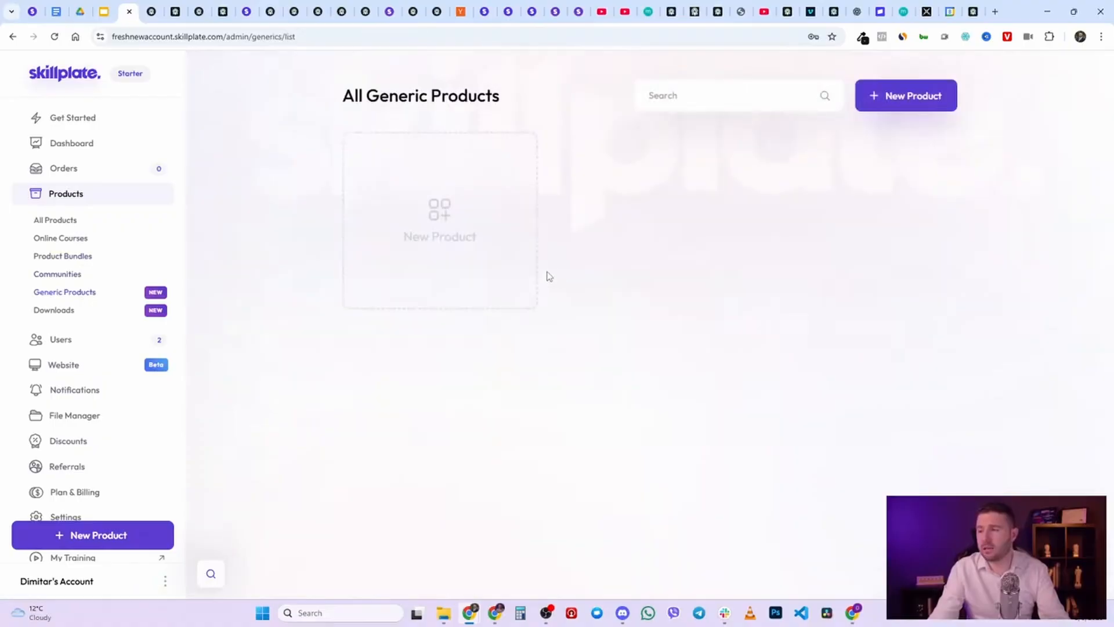
{"action": "left_click", "coordinate": [515, 271]}
{"action": "type", "text": "1:1 Training Plan"}
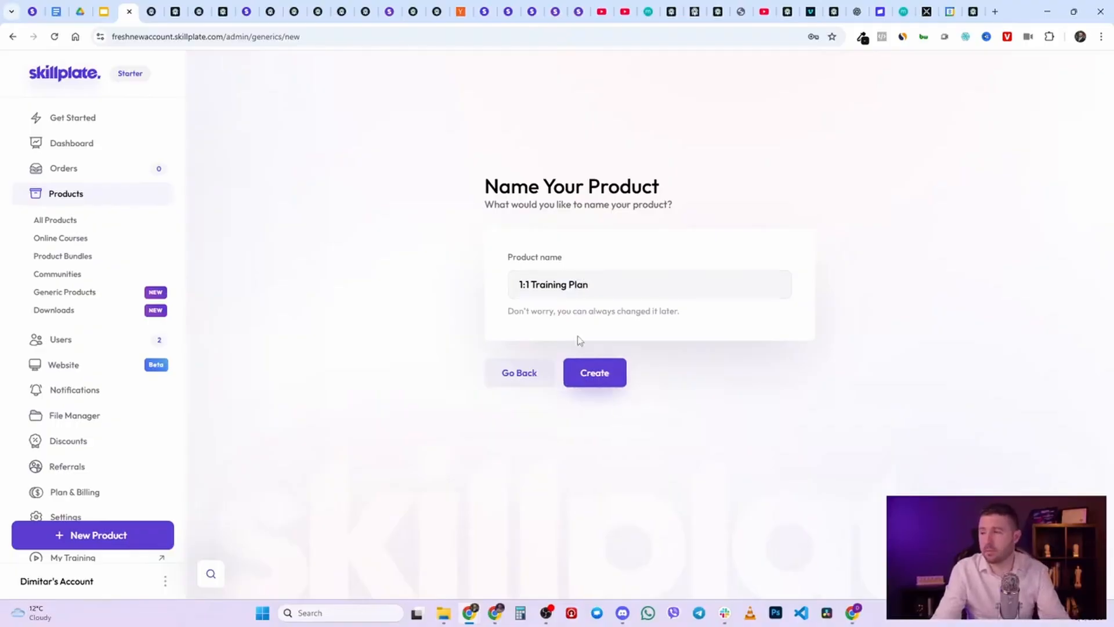
{"action": "left_click", "coordinate": [594, 372]}
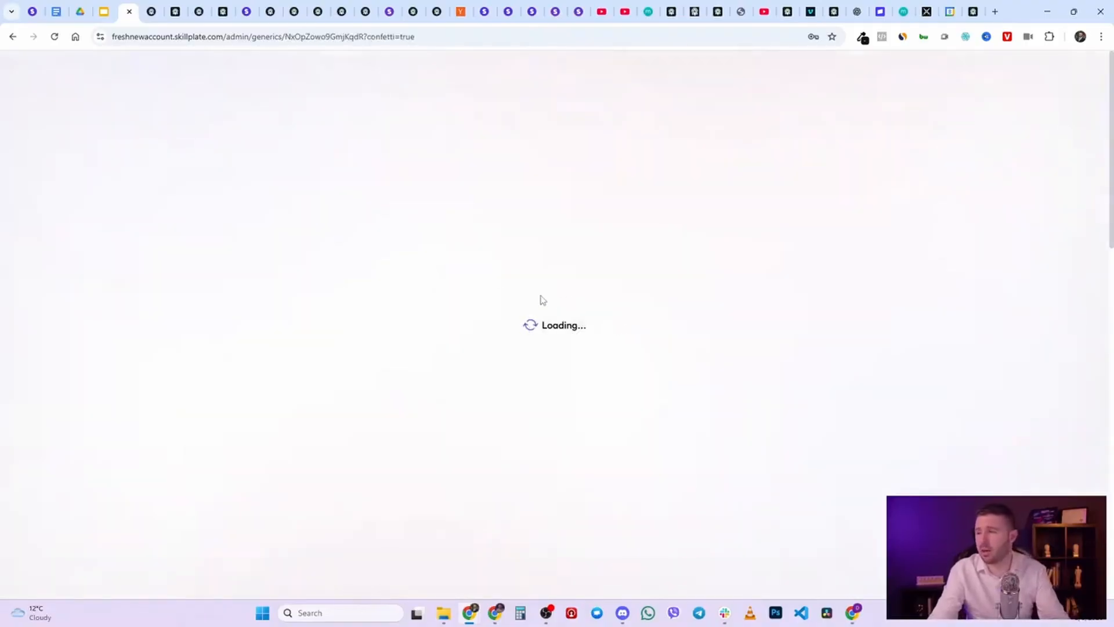
- Paste the Google Calendar booking link into the product's customer guidance instructions and save
{"action": "scroll", "coordinate": [522, 296], "scroll_direction": "down", "scroll_amount": 5}
{"action": "scroll", "coordinate": [506, 302], "scroll_direction": "down", "scroll_amount": 6}
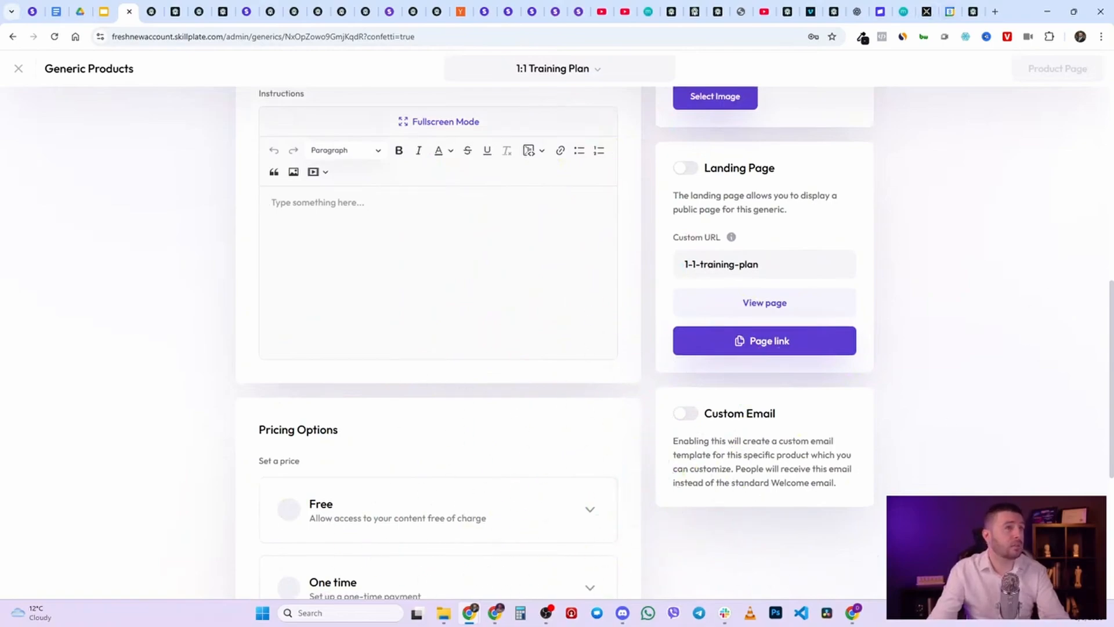
{"action": "key", "text": "alt+Tab"}
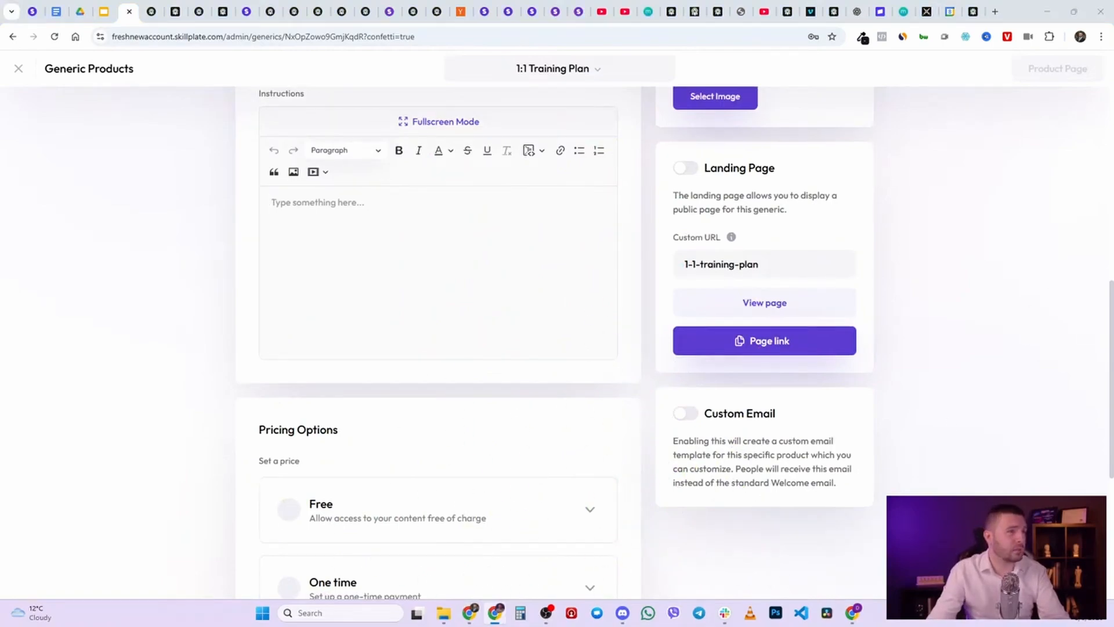
{"action": "key", "text": "ctrl+v"}
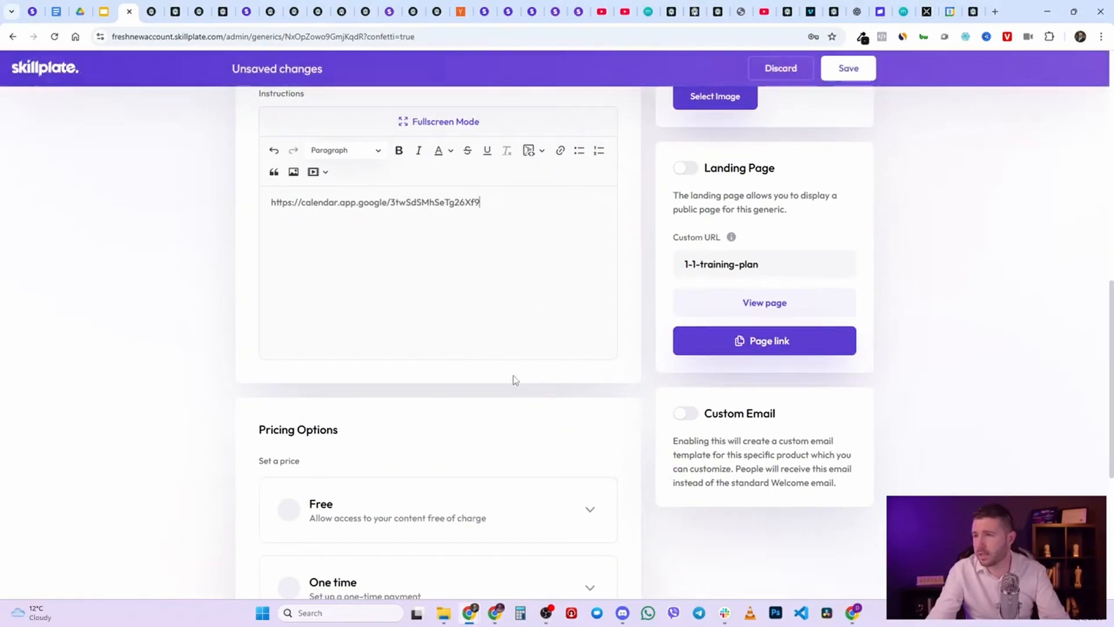
{"action": "left_click", "coordinate": [850, 69]}
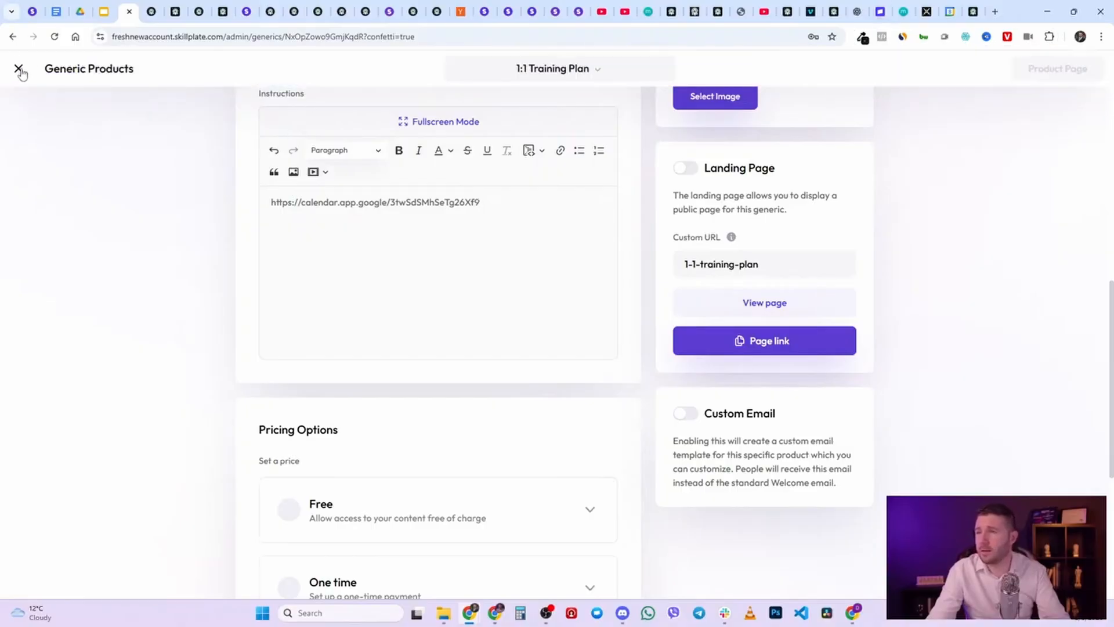
- Set a one-time price of 199 USD for the 1:1 Training Plan
{"action": "scroll", "coordinate": [501, 398], "scroll_direction": "down", "scroll_amount": 3}
{"action": "scroll", "coordinate": [527, 339], "scroll_direction": "up", "scroll_amount": 10}
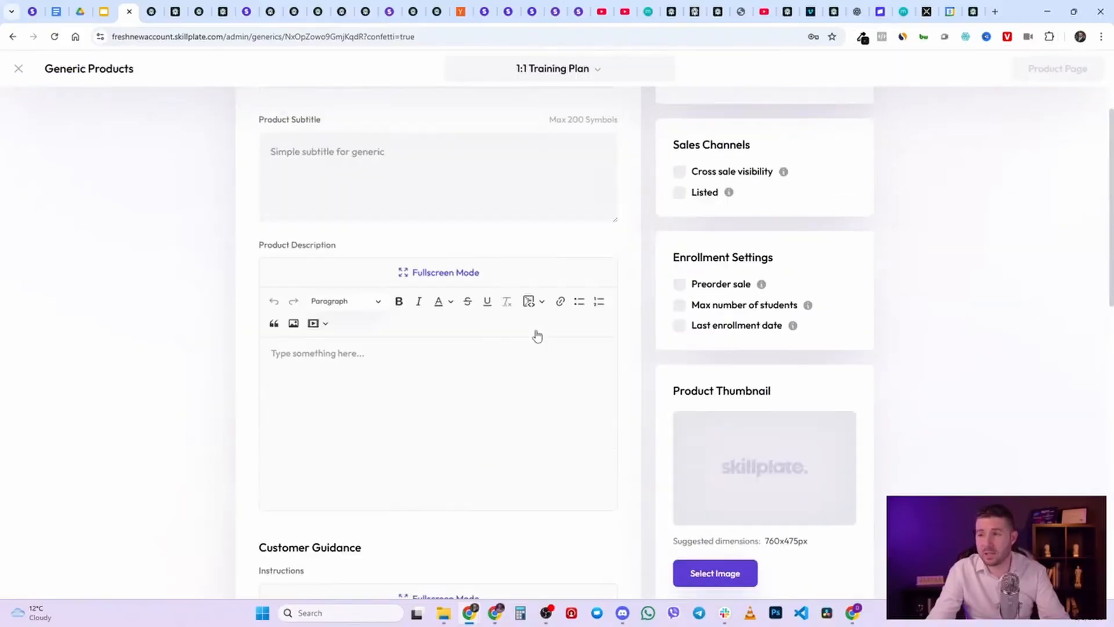
{"action": "scroll", "coordinate": [537, 336], "scroll_direction": "down", "scroll_amount": 10}
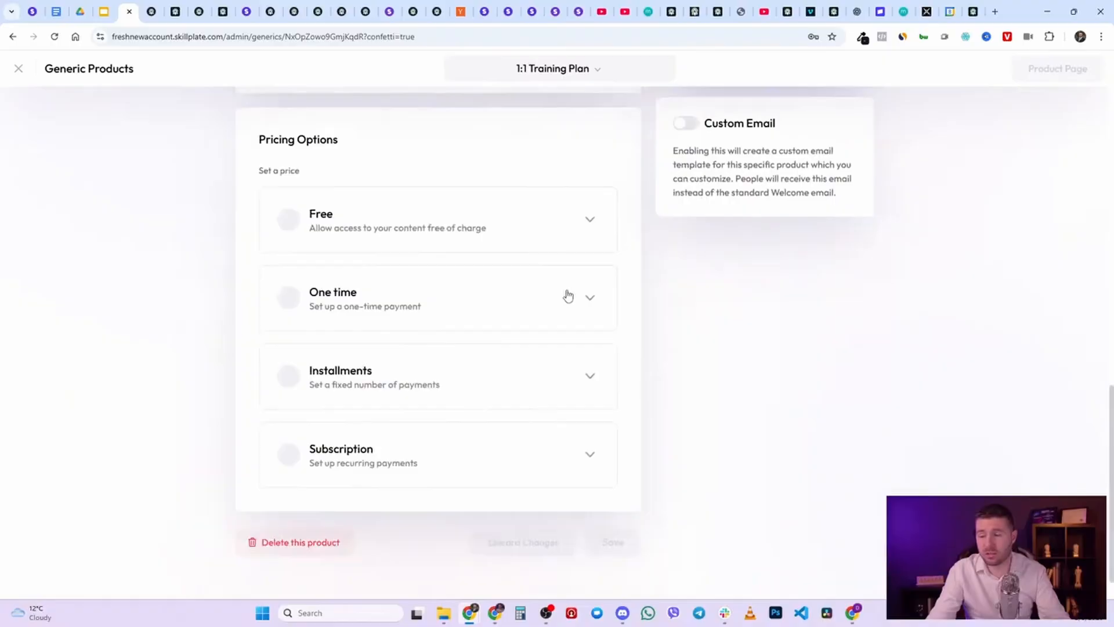
{"action": "left_click", "coordinate": [568, 296]}
{"action": "key", "text": "BackSpace"}
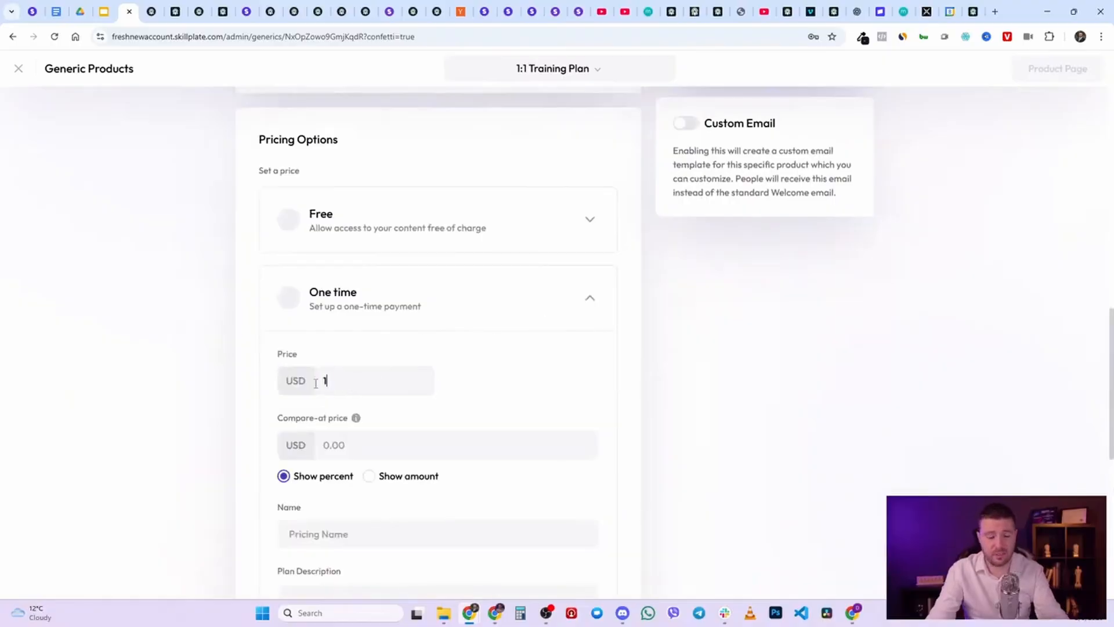
{"action": "type", "text": "199"}
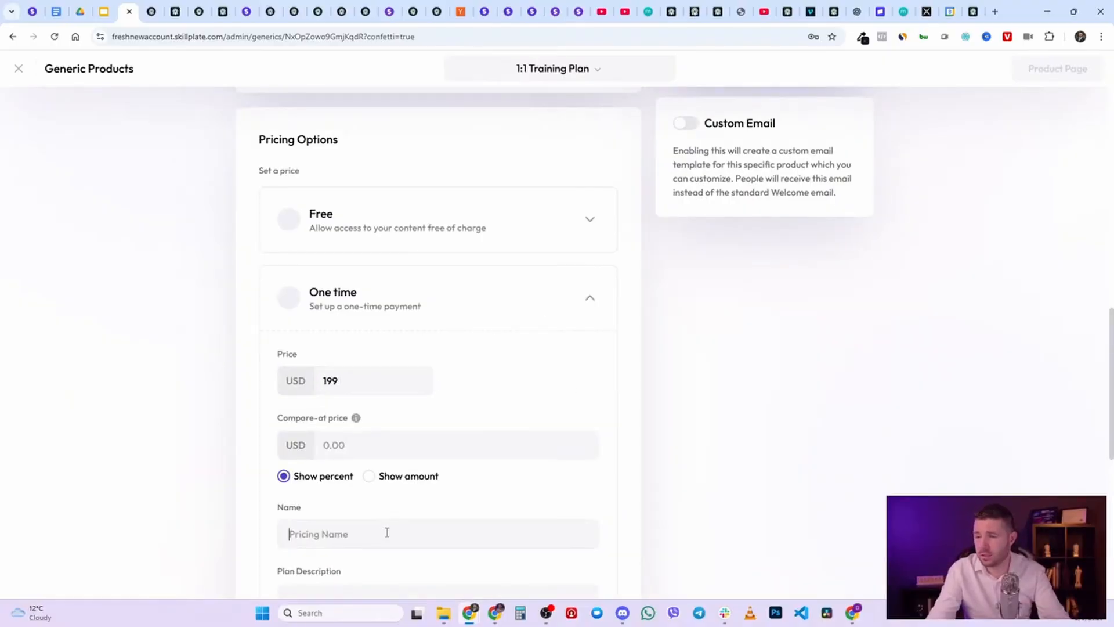
- Enter "One time fee" as the pricing plan's name and description, and add the plan to the product
{"action": "type", "text": "One time"}
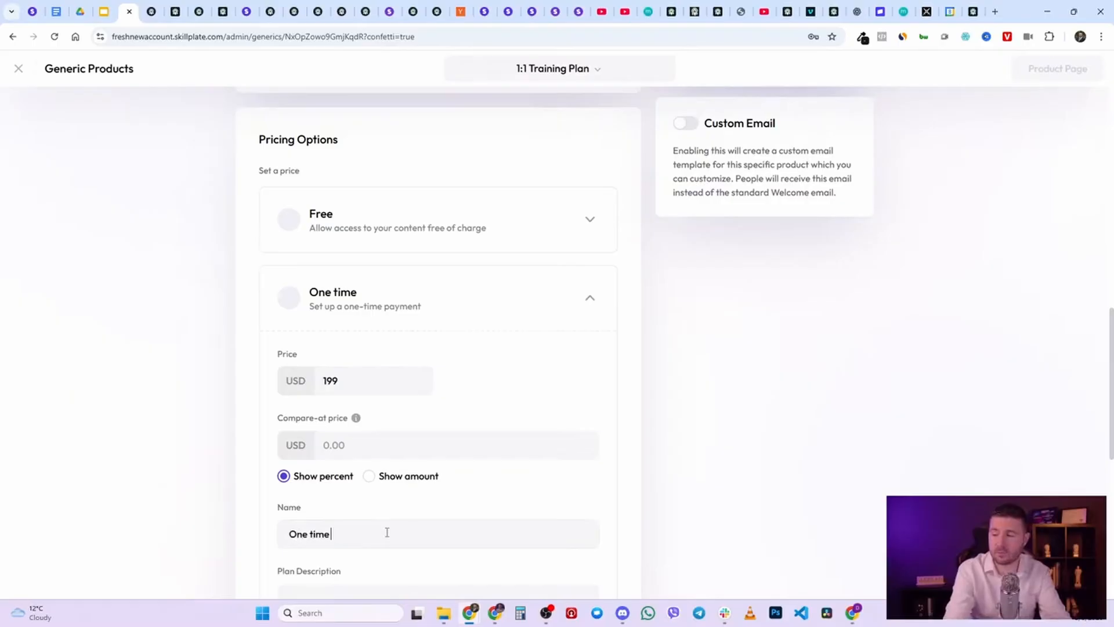
{"action": "type", "text": " fee"}
{"action": "key", "text": "ctrl+a"}
{"action": "key", "text": "ctrl+c"}
{"action": "scroll", "coordinate": [428, 468], "scroll_direction": "down", "scroll_amount": 3}
{"action": "left_click", "coordinate": [428, 467]}
{"action": "key", "text": "ctrl+v"}
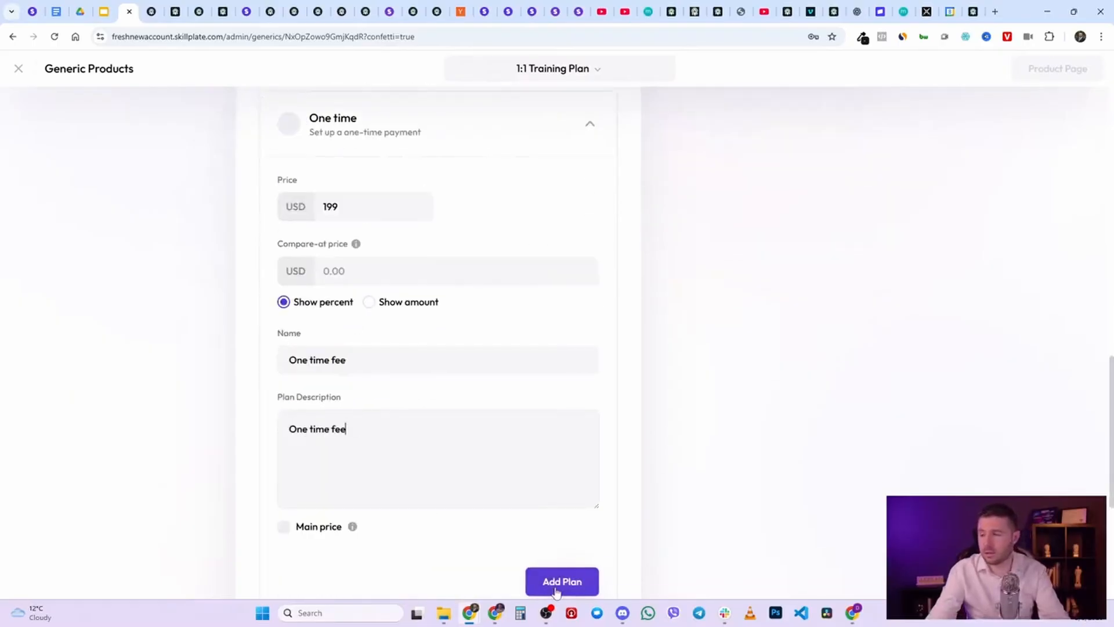
{"action": "left_click", "coordinate": [556, 582]}
{"action": "scroll", "coordinate": [759, 472], "scroll_direction": "up", "scroll_amount": 5}
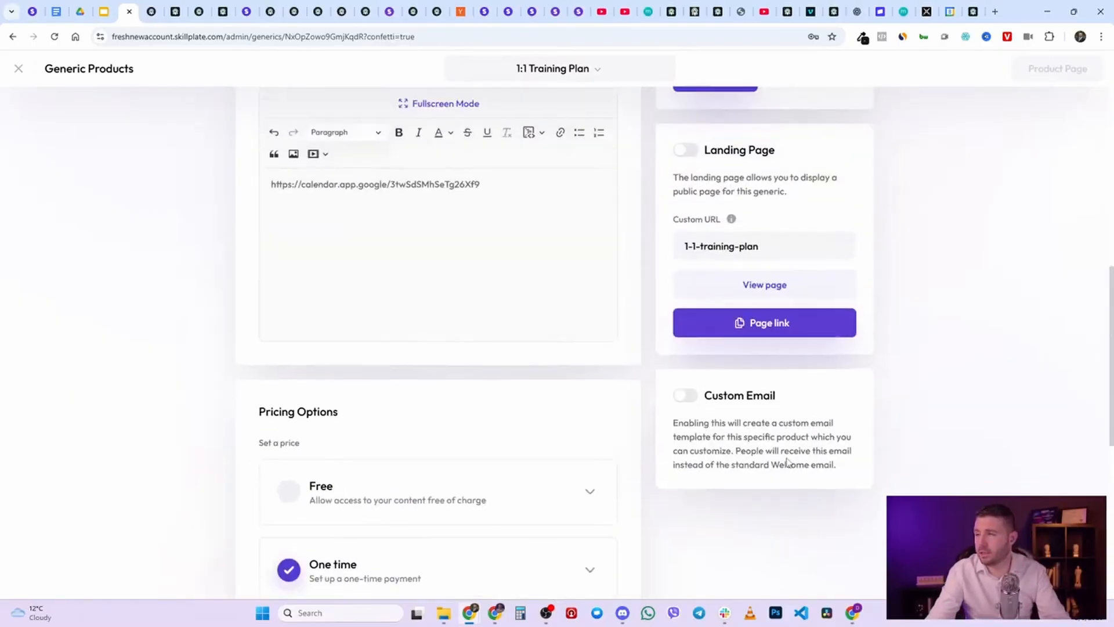
{"action": "scroll", "coordinate": [787, 462], "scroll_direction": "up", "scroll_amount": 5}
{"action": "scroll", "coordinate": [800, 410], "scroll_direction": "up", "scroll_amount": 4}
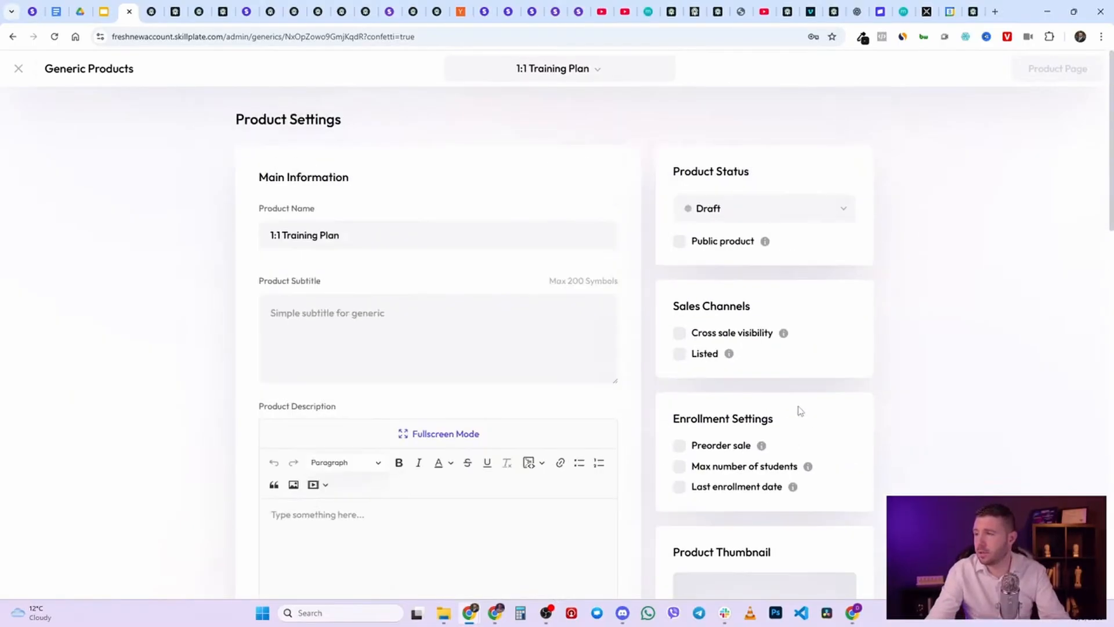
- Set the 1:1 Training Plan product's status to Published and close its settings
{"action": "left_click", "coordinate": [730, 220]}
{"action": "left_click", "coordinate": [729, 291]}
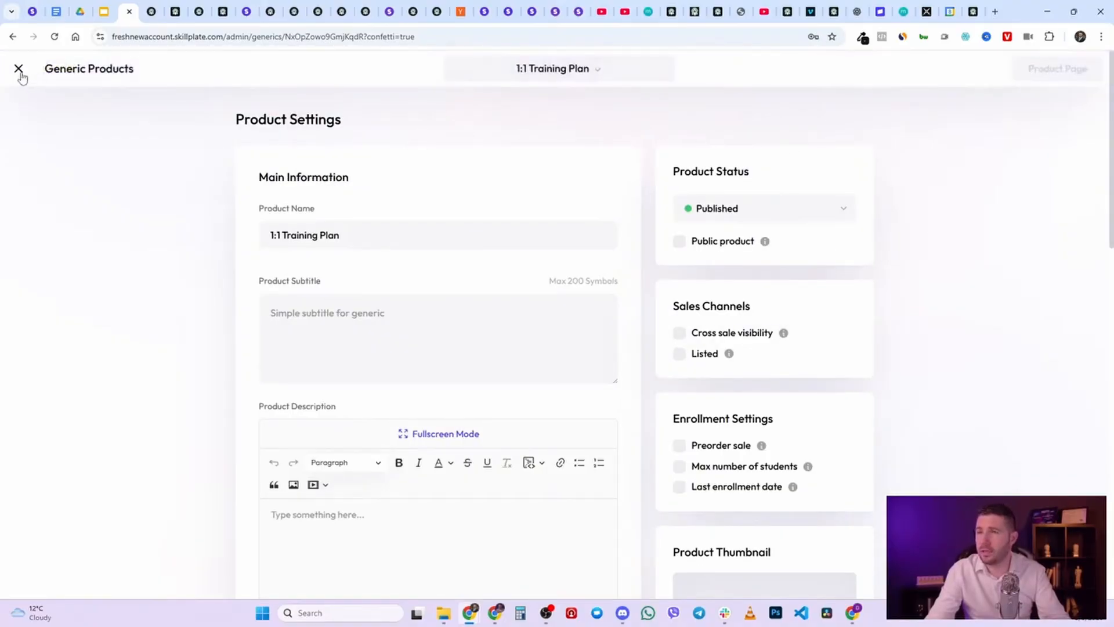
{"action": "left_click", "coordinate": [18, 69]}
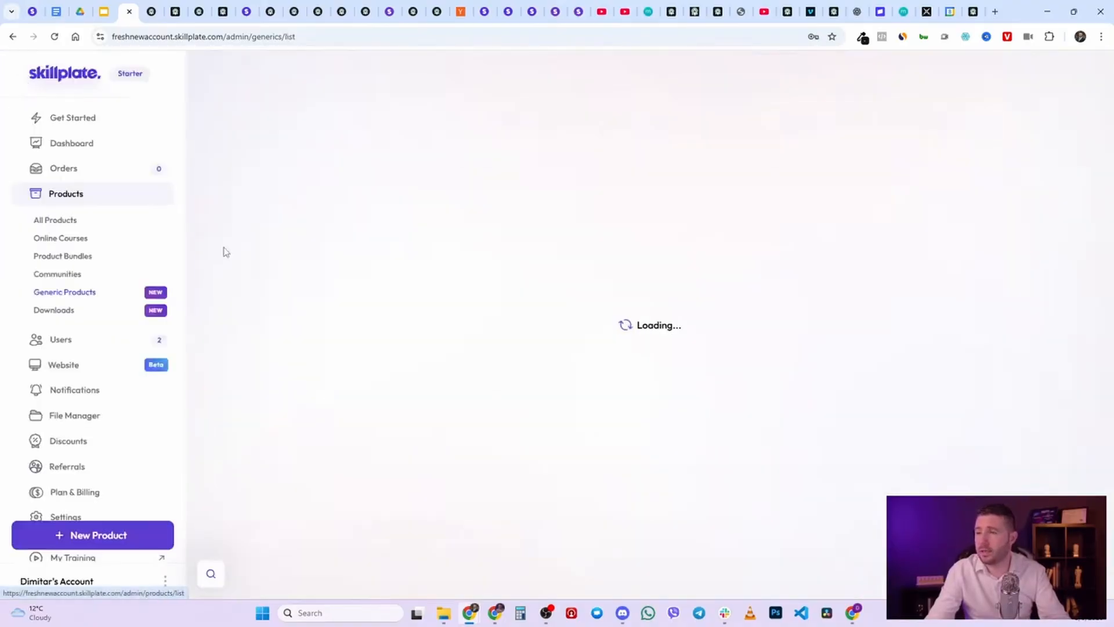
- Create a new product bundle named "Start Getting Jacked"
{"action": "left_click", "coordinate": [85, 260]}
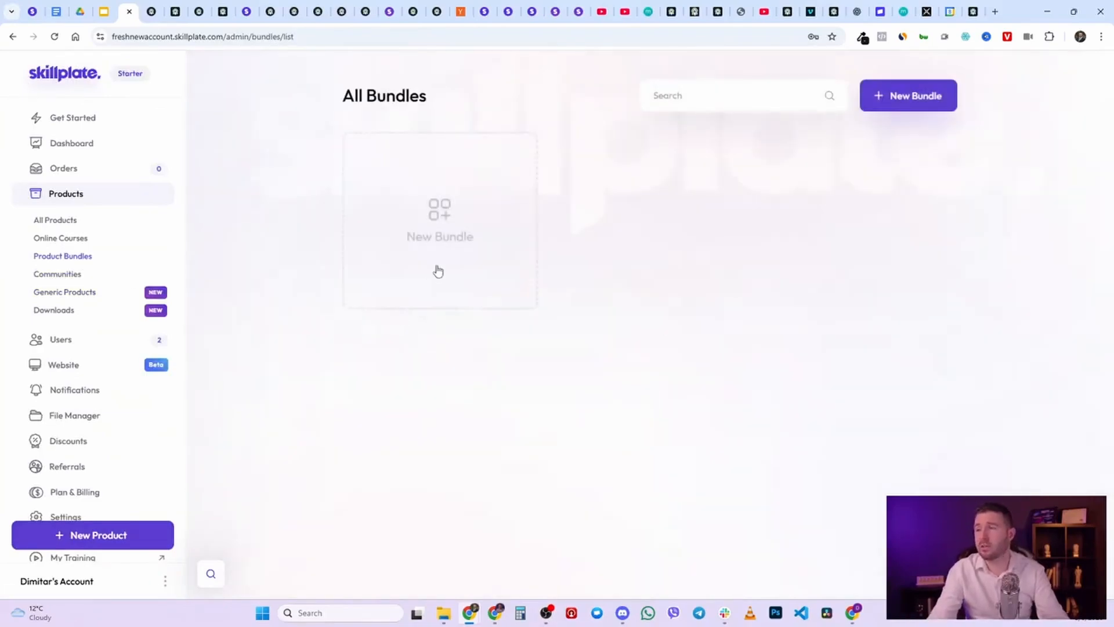
{"action": "left_click", "coordinate": [438, 269]}
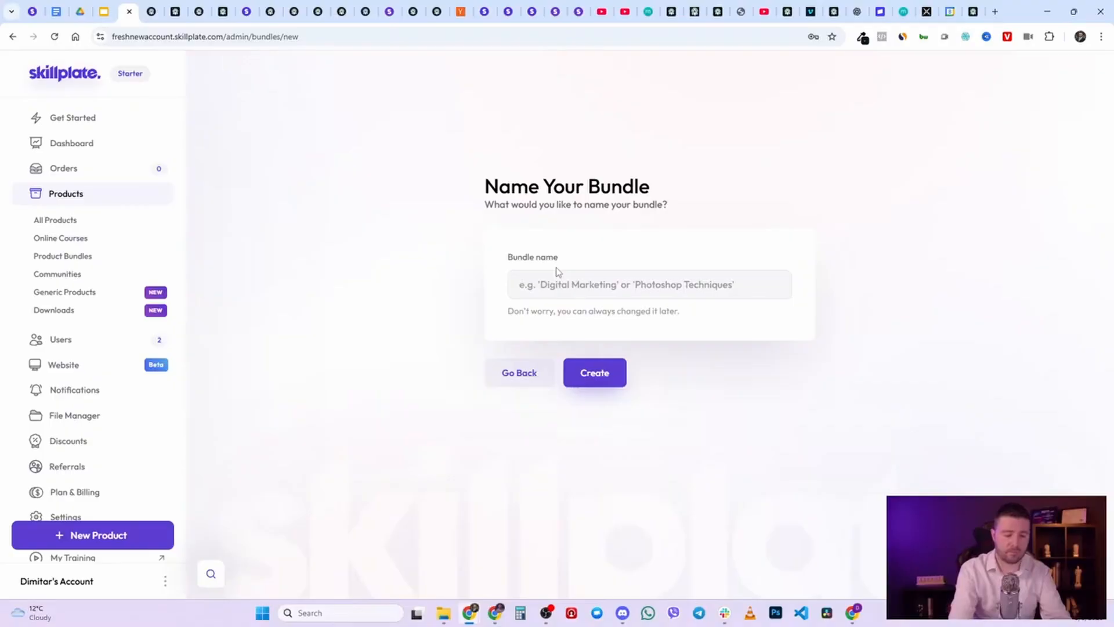
{"action": "type", "text": "Start Getting Jacked"}
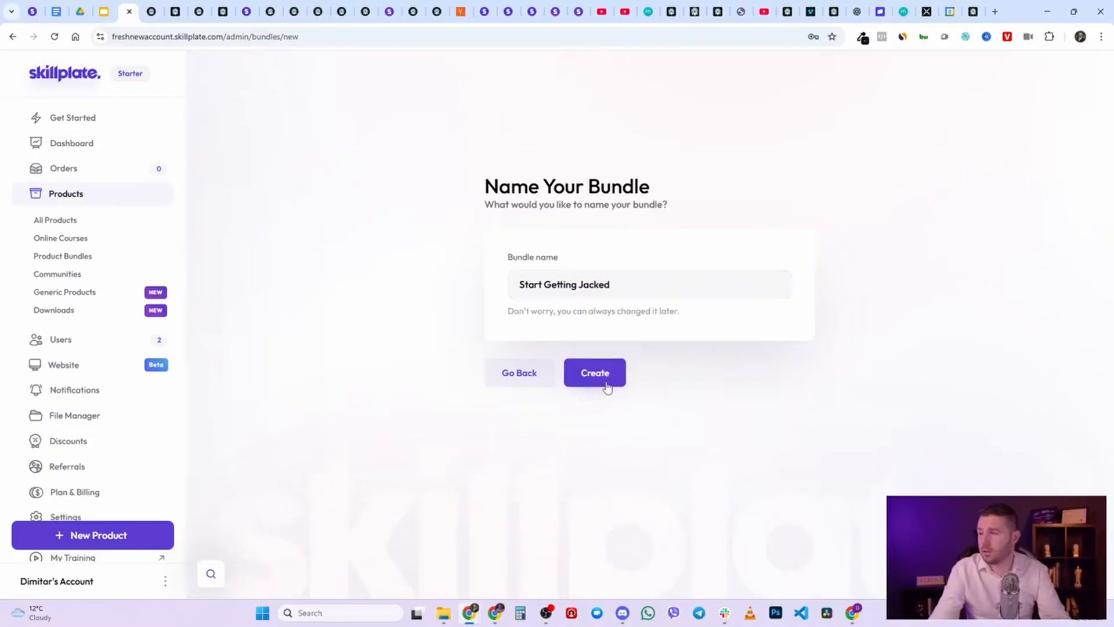
{"action": "left_click", "coordinate": [625, 371]}
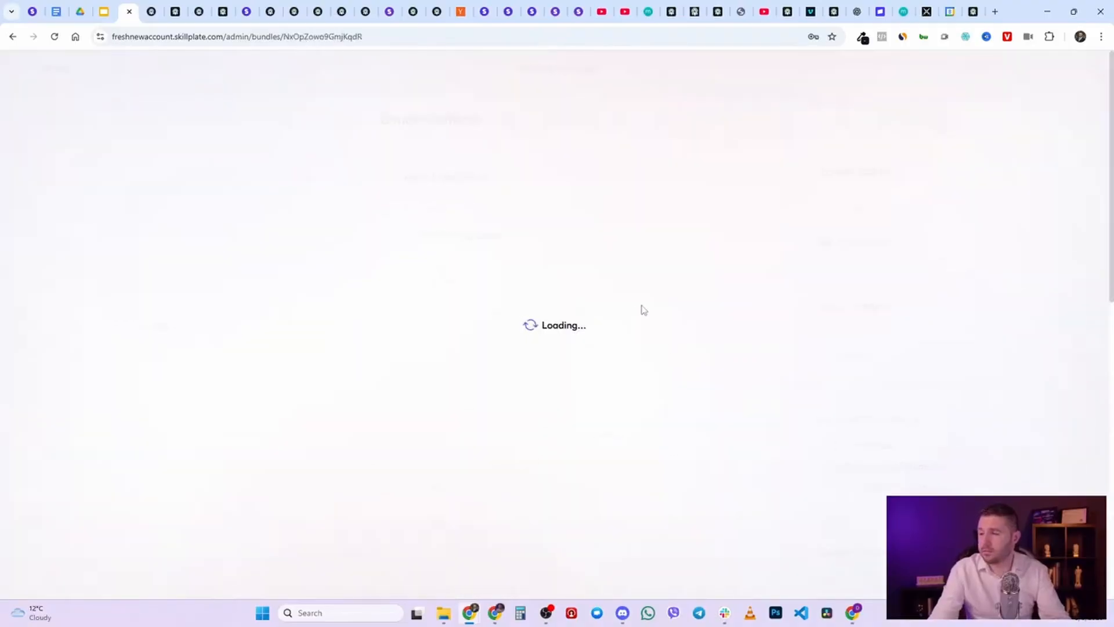
- Rename the bundle as "Beginners Jack Pack" and set its status to Published
{"action": "left_click_drag", "start_coordinate": [537, 229], "coordinate": [412, 247]}
{"action": "type", "text": "Beginners Ja"}
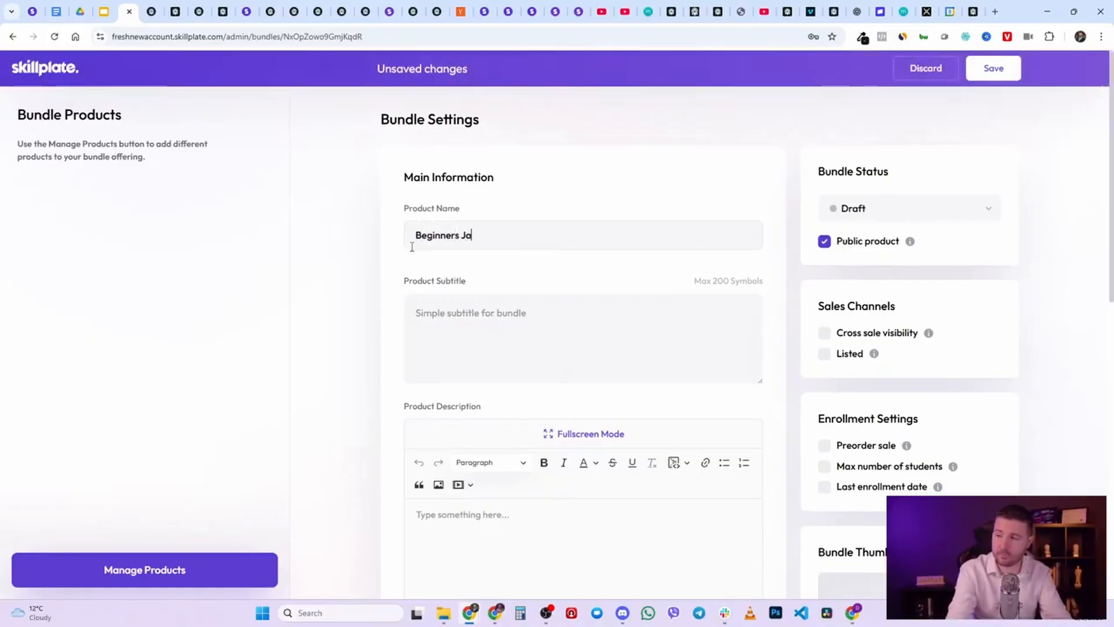
{"action": "type", "text": "ck Pack"}
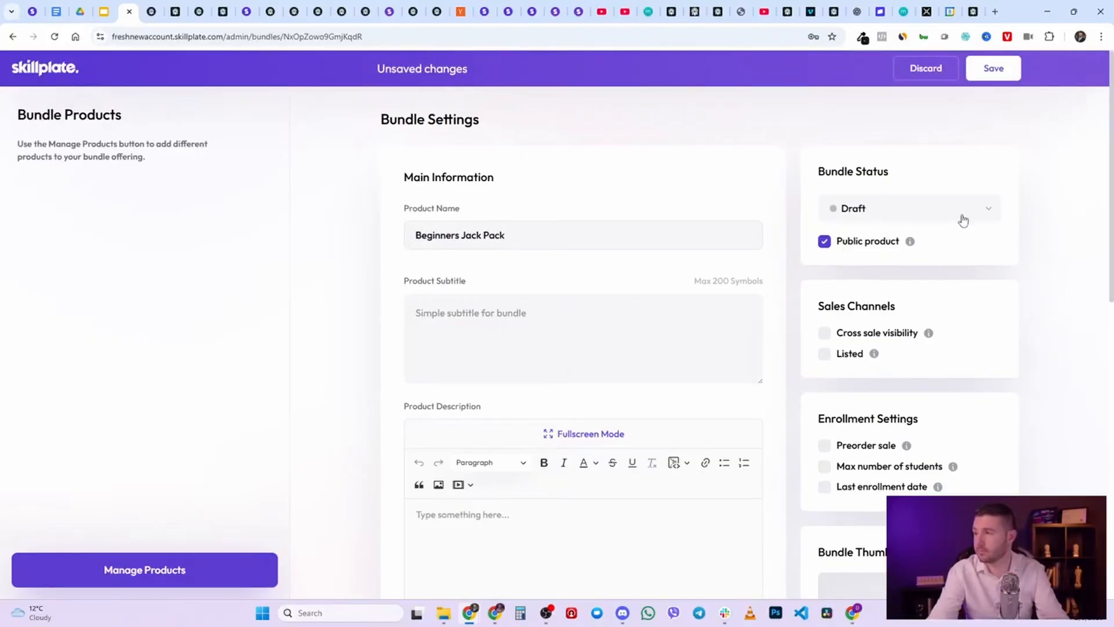
{"action": "left_click", "coordinate": [963, 219]}
{"action": "left_click", "coordinate": [885, 291]}
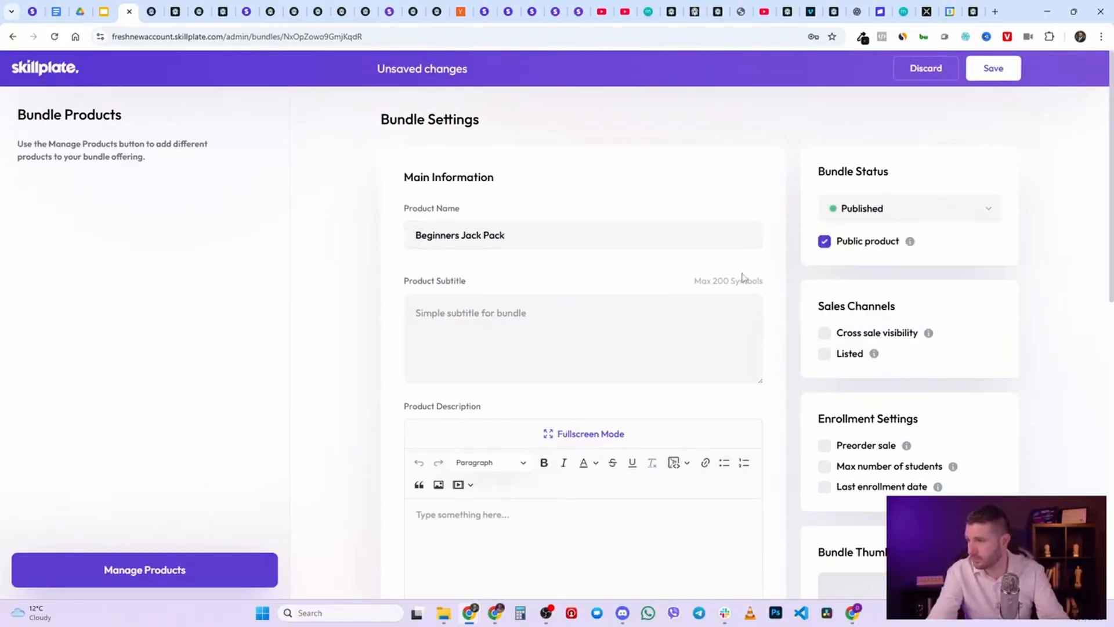
- Add a one-time pricing plan of 149 USD to the bundle, with "Lifetime Deal" as name and description, and close the bundle
{"action": "scroll", "coordinate": [705, 279], "scroll_direction": "down", "scroll_amount": 11}
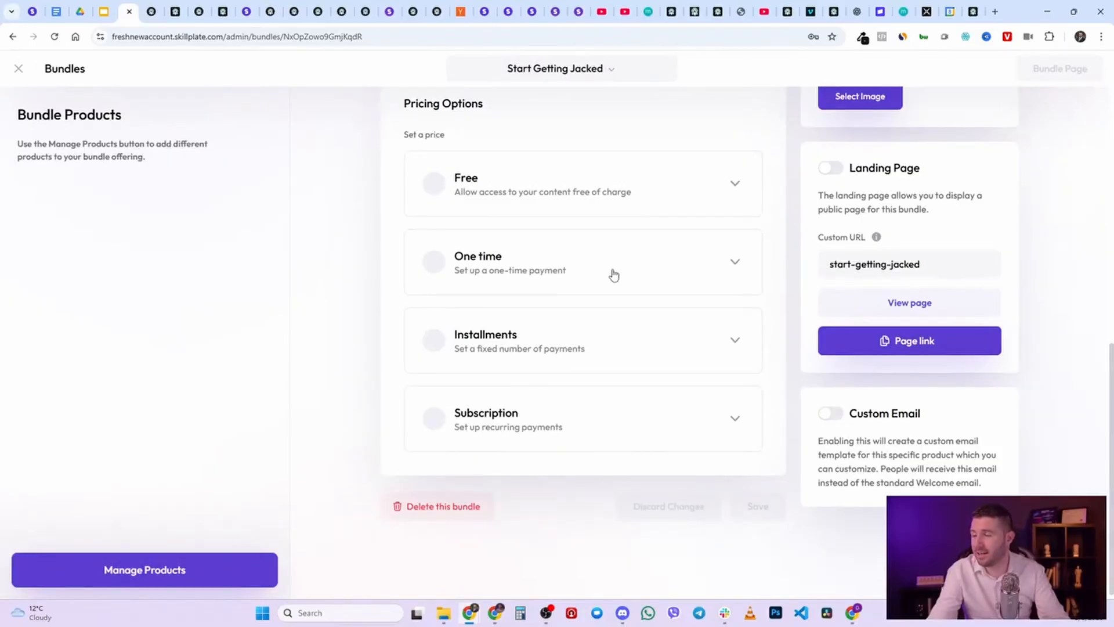
{"action": "left_click", "coordinate": [612, 277]}
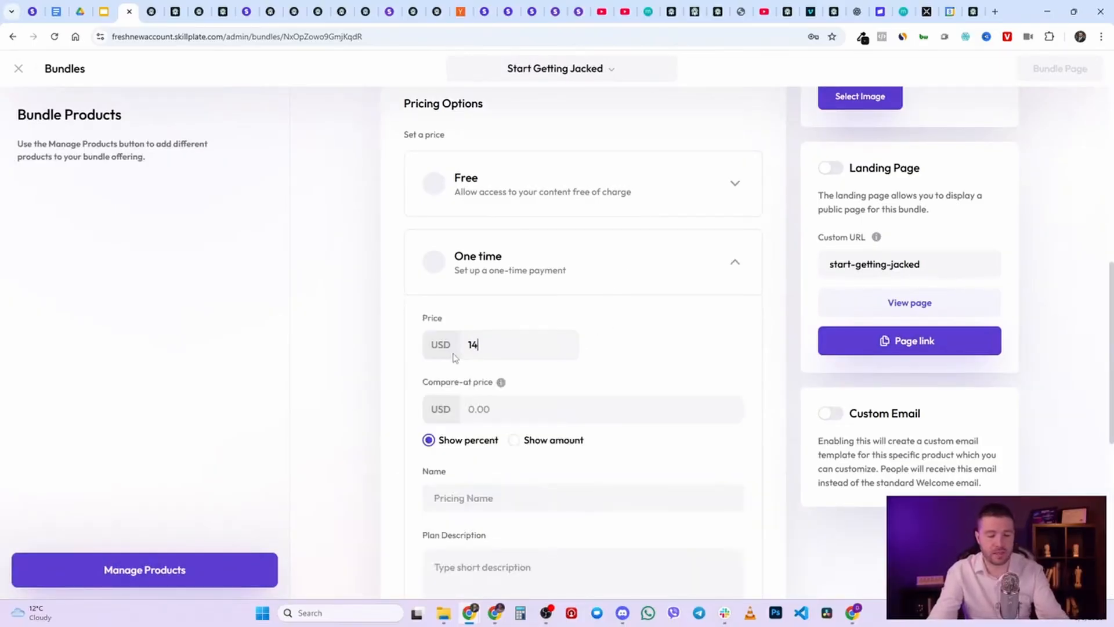
{"action": "scroll", "coordinate": [684, 318], "scroll_direction": "down", "scroll_amount": 4}
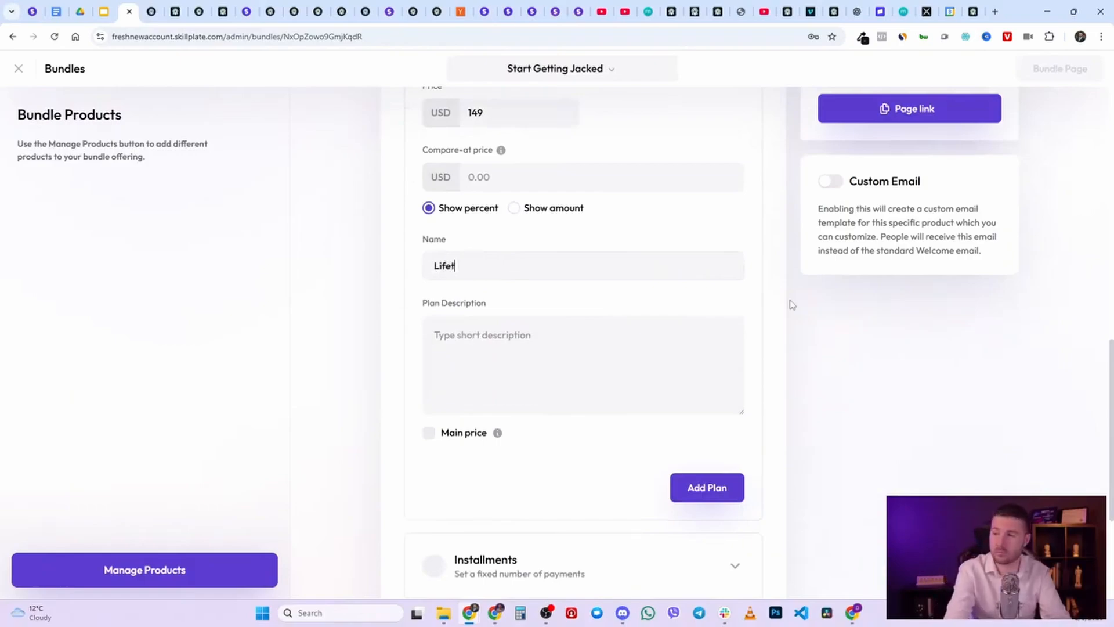
{"action": "type", "text": "l"}
{"action": "key", "text": "ctrl+a"}
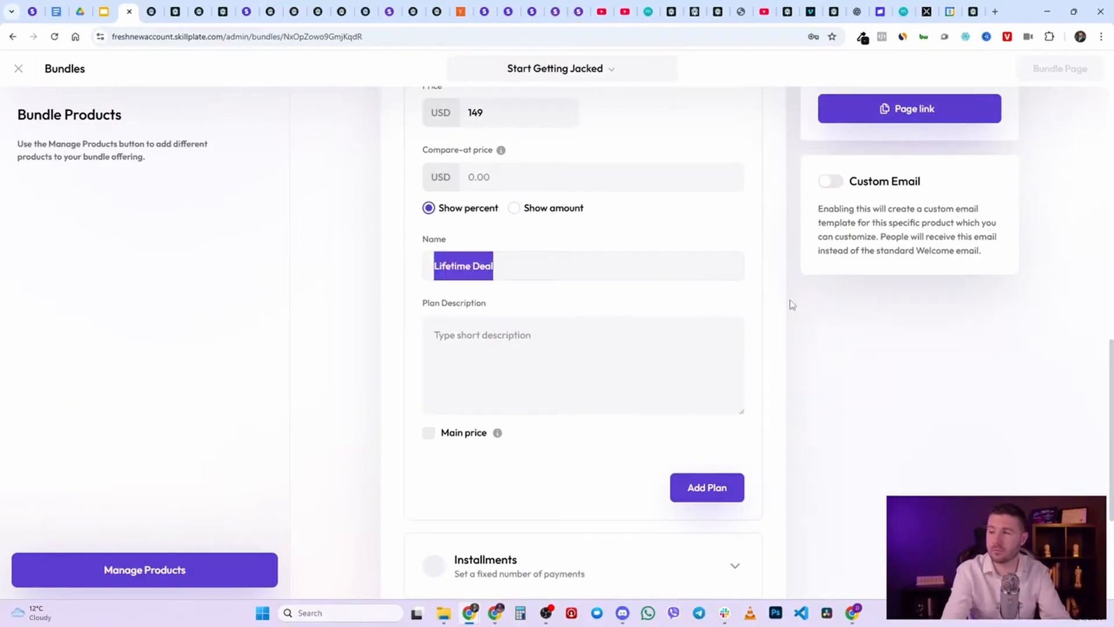
{"action": "key", "text": "ctrl+c"}
{"action": "left_click", "coordinate": [693, 361]}
{"action": "key", "text": "ctrl+v"}
{"action": "left_click", "coordinate": [708, 487]}
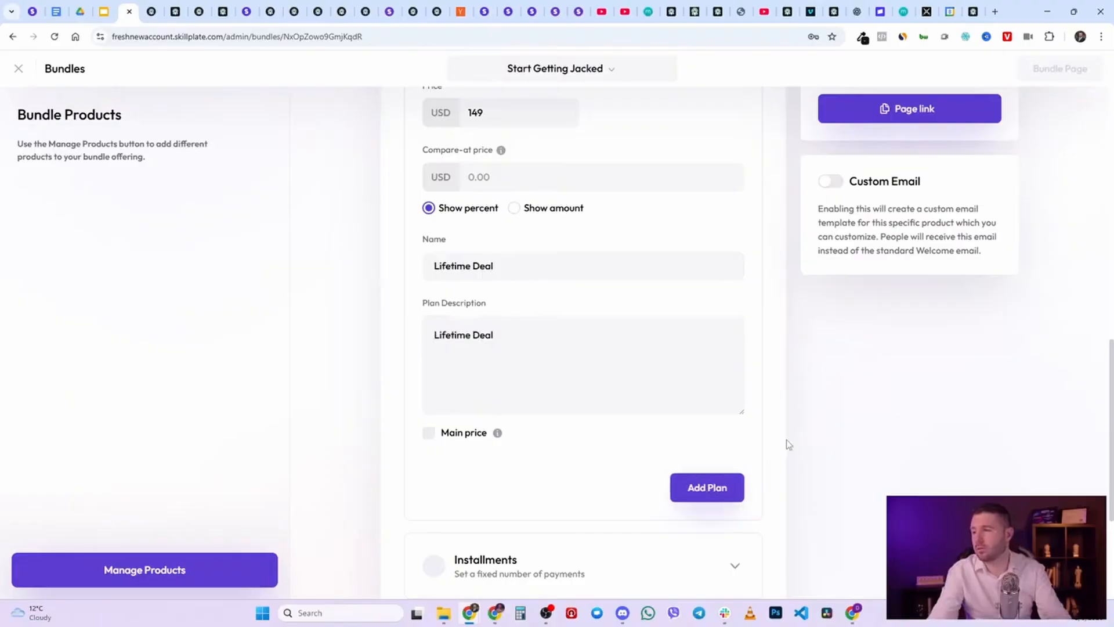
{"action": "scroll", "coordinate": [758, 402], "scroll_direction": "up", "scroll_amount": 4}
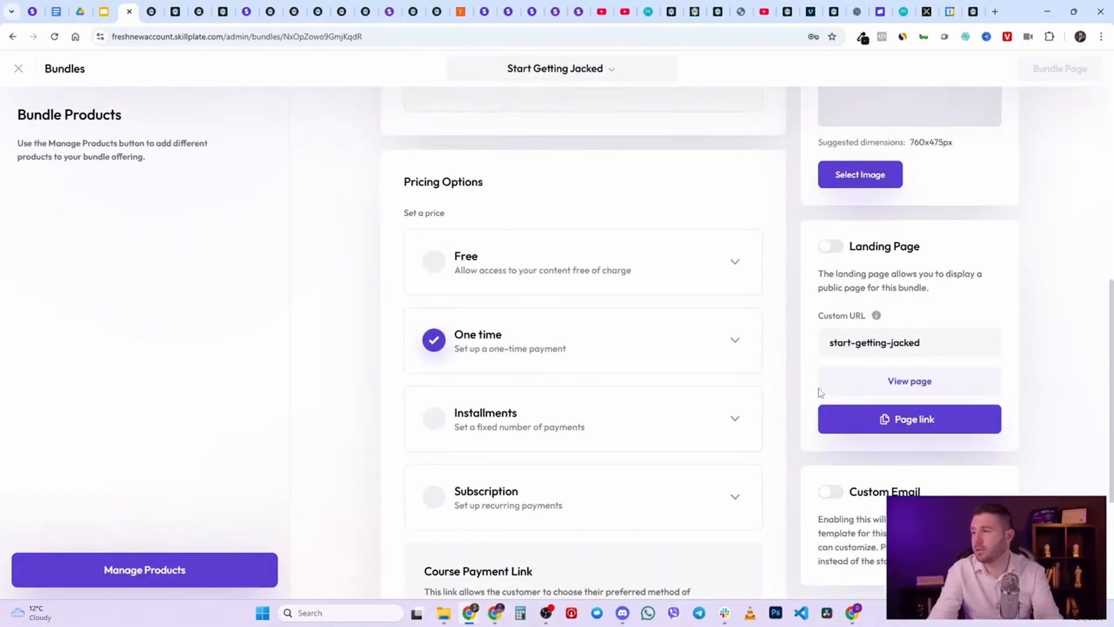
{"action": "left_click", "coordinate": [22, 71]}
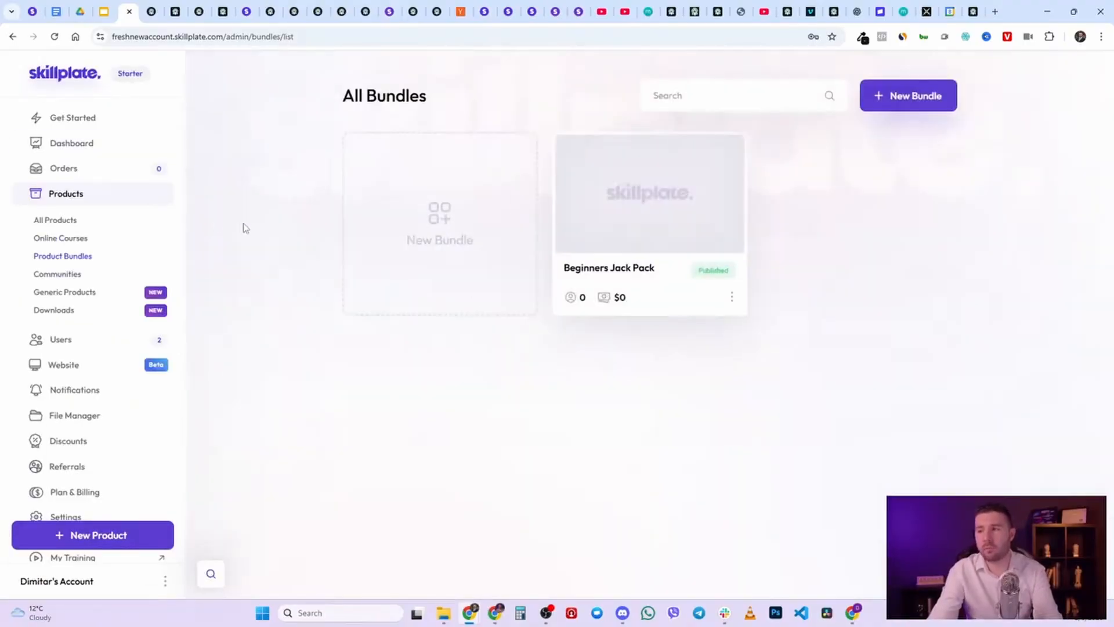
- Open the "Fitness for beginners" course settings and set a one-time price of 199 USD
{"action": "left_click", "coordinate": [82, 239]}
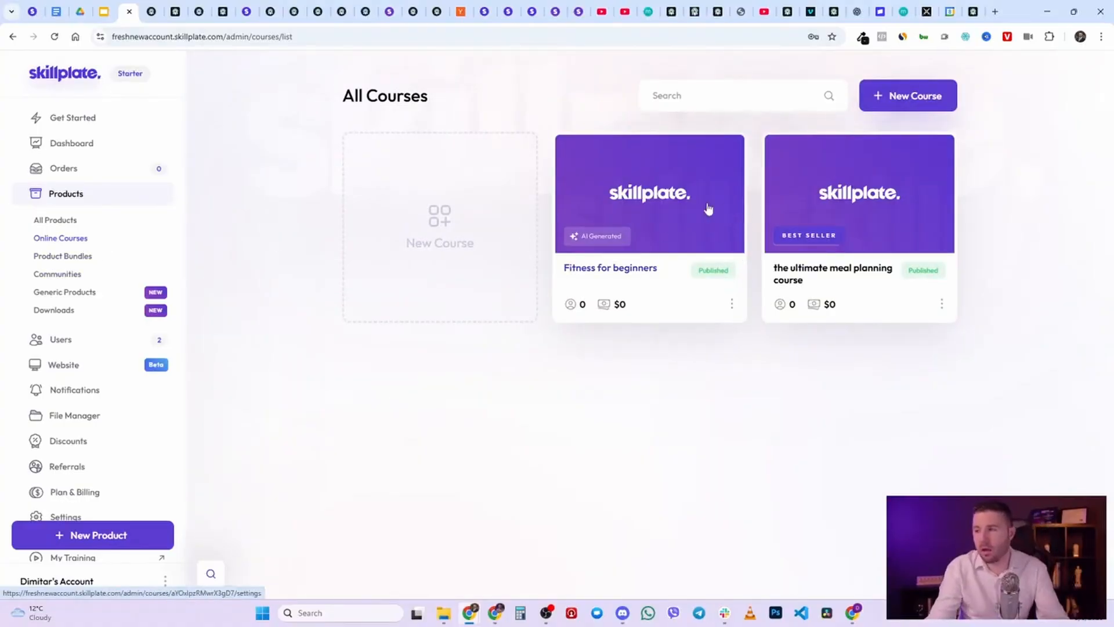
{"action": "left_click", "coordinate": [649, 207]}
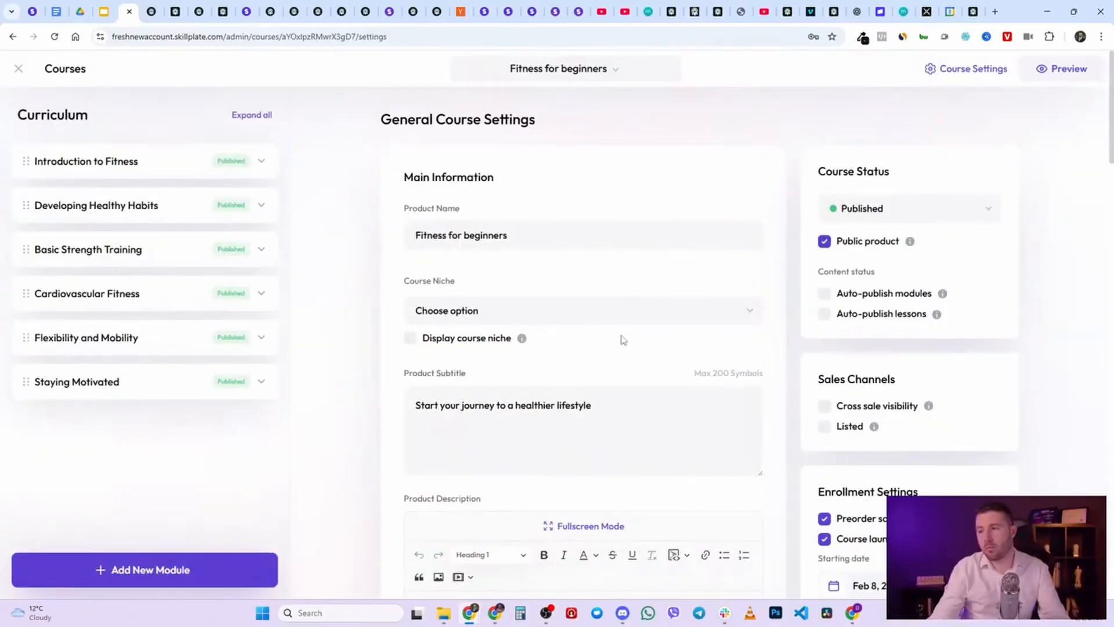
{"action": "scroll", "coordinate": [624, 342], "scroll_direction": "down", "scroll_amount": 15}
{"action": "scroll", "coordinate": [629, 325], "scroll_direction": "down", "scroll_amount": 5}
{"action": "scroll", "coordinate": [635, 333], "scroll_direction": "up", "scroll_amount": 5}
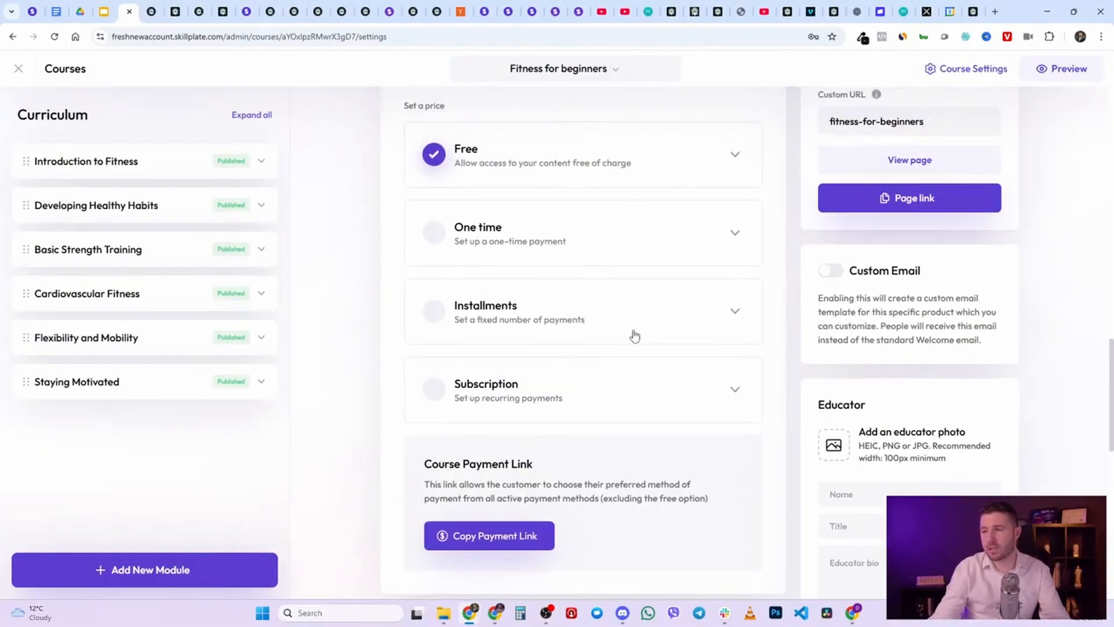
{"action": "left_click", "coordinate": [631, 360]}
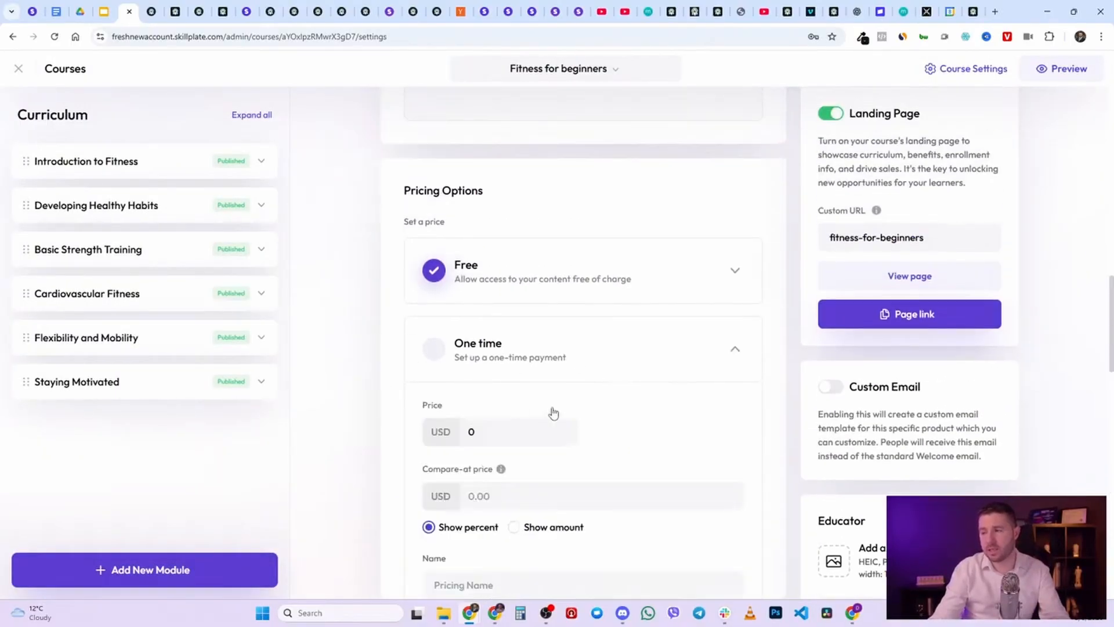
{"action": "type", "text": "199"}
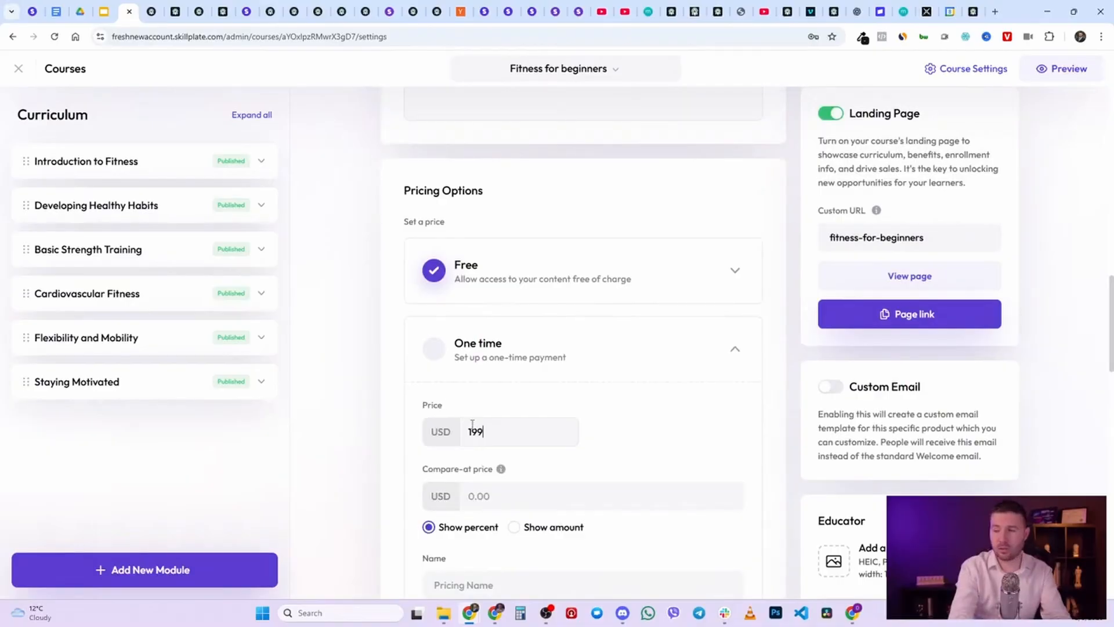
{"action": "scroll", "coordinate": [719, 451], "scroll_direction": "down", "scroll_amount": 3}
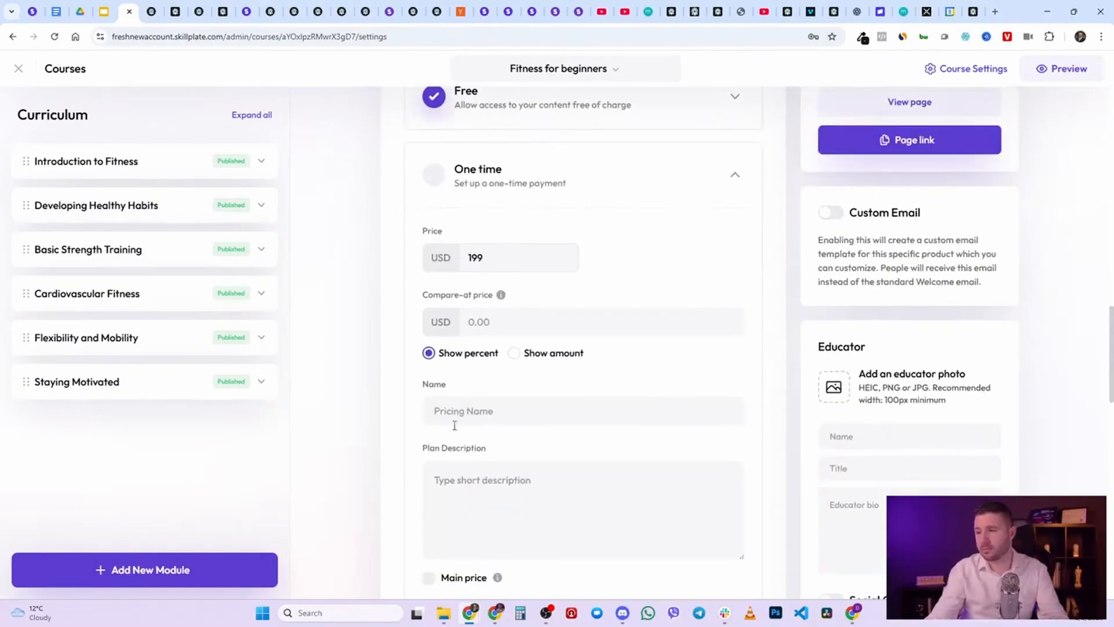
{"action": "type", "text": "Fitness for"}
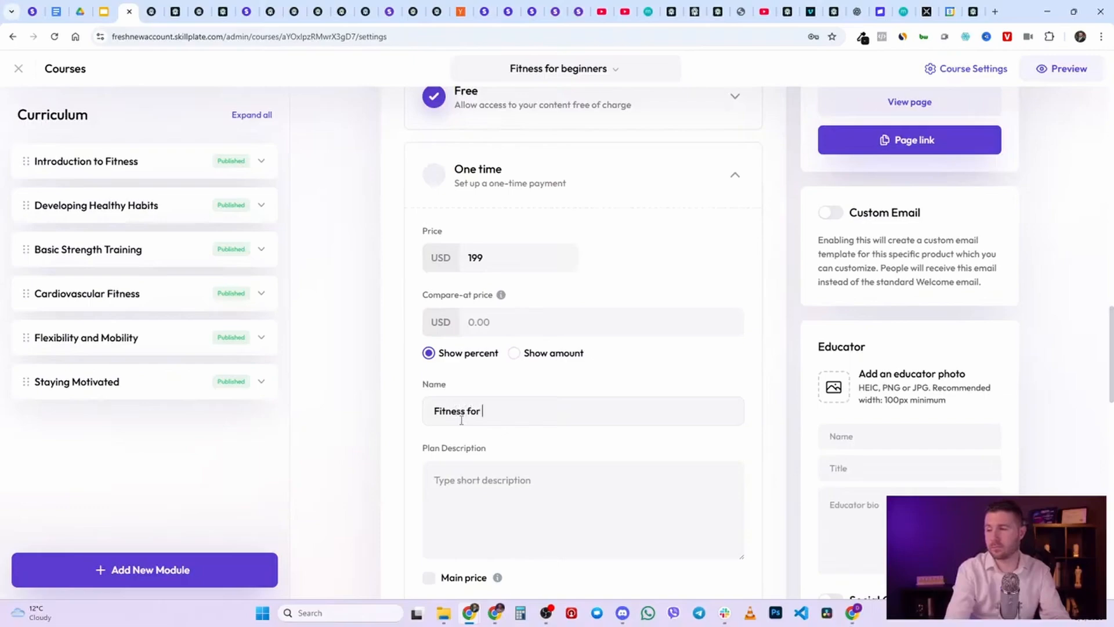
{"action": "type", "text": " Beginners"}
{"action": "key", "text": "ctrl+a"}
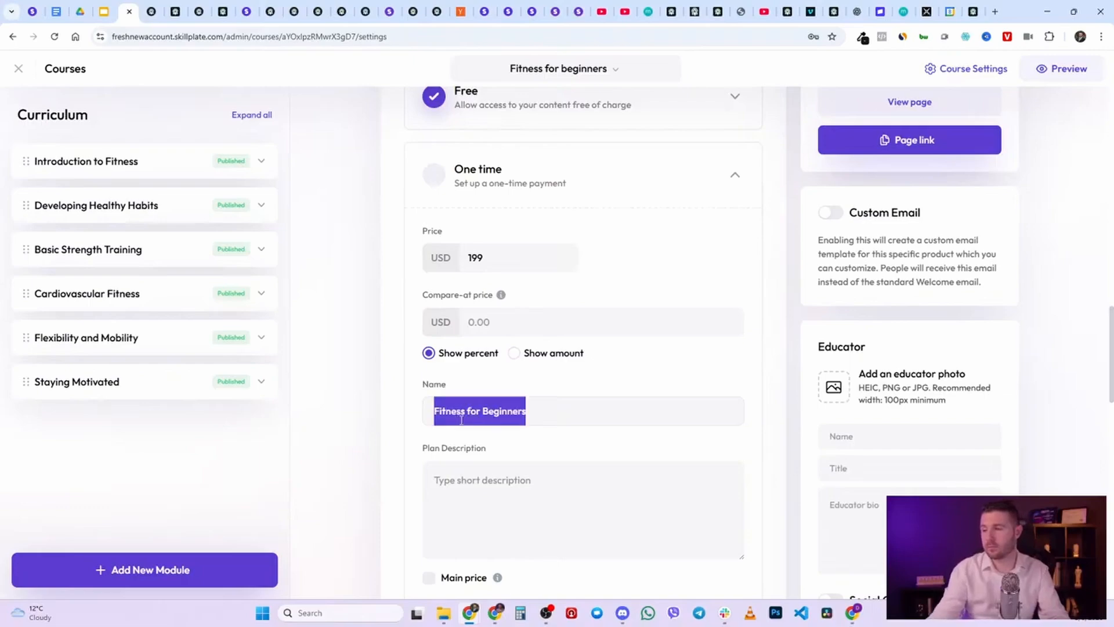
- Enter "Lifetime" as the one-time plan's name and description, and add the plan to the course
{"action": "type", "text": "L"}
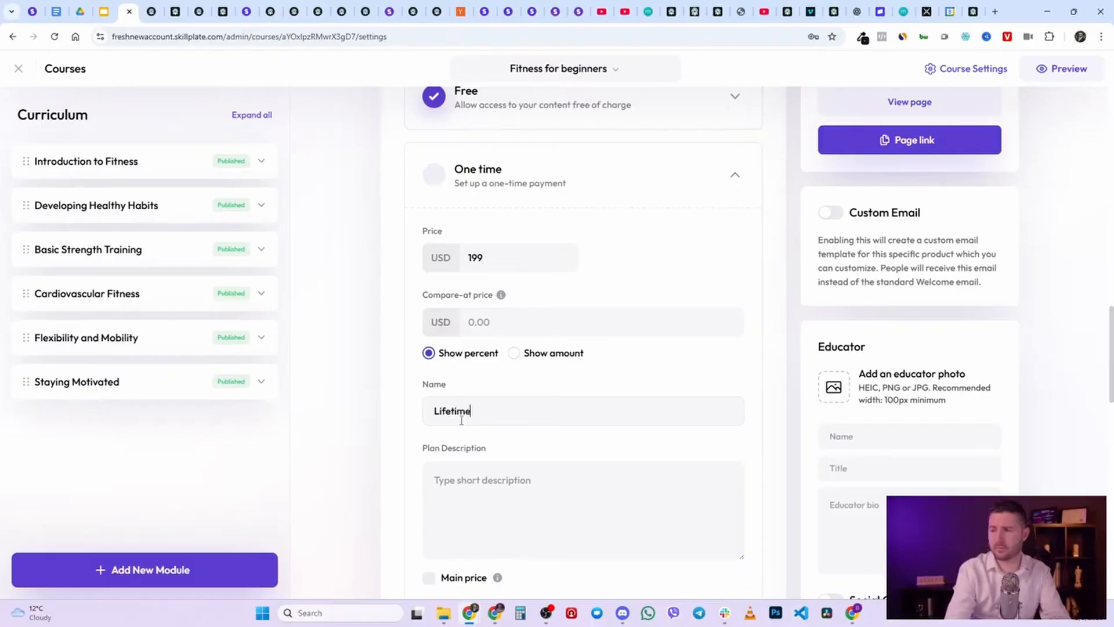
{"action": "type", "text": "ifetime"}
{"action": "key", "text": "ctrl+a"}
{"action": "key", "text": "ctrl+c"}
{"action": "left_click", "coordinate": [581, 512]}
{"action": "key", "text": "ctrl+v"}
{"action": "scroll", "coordinate": [655, 487], "scroll_direction": "down", "scroll_amount": 5}
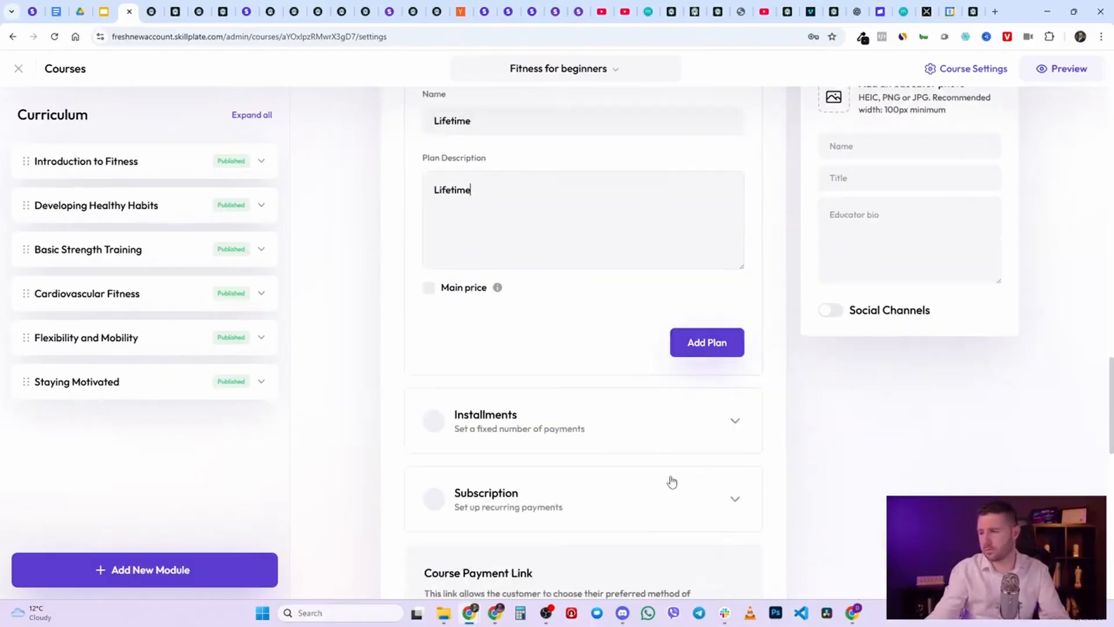
{"action": "left_click", "coordinate": [717, 342]}
- Enable cross sale visibility for the "Fitness for beginners" course, save the change and close the course
{"action": "scroll", "coordinate": [1005, 221], "scroll_direction": "up", "scroll_amount": 10}
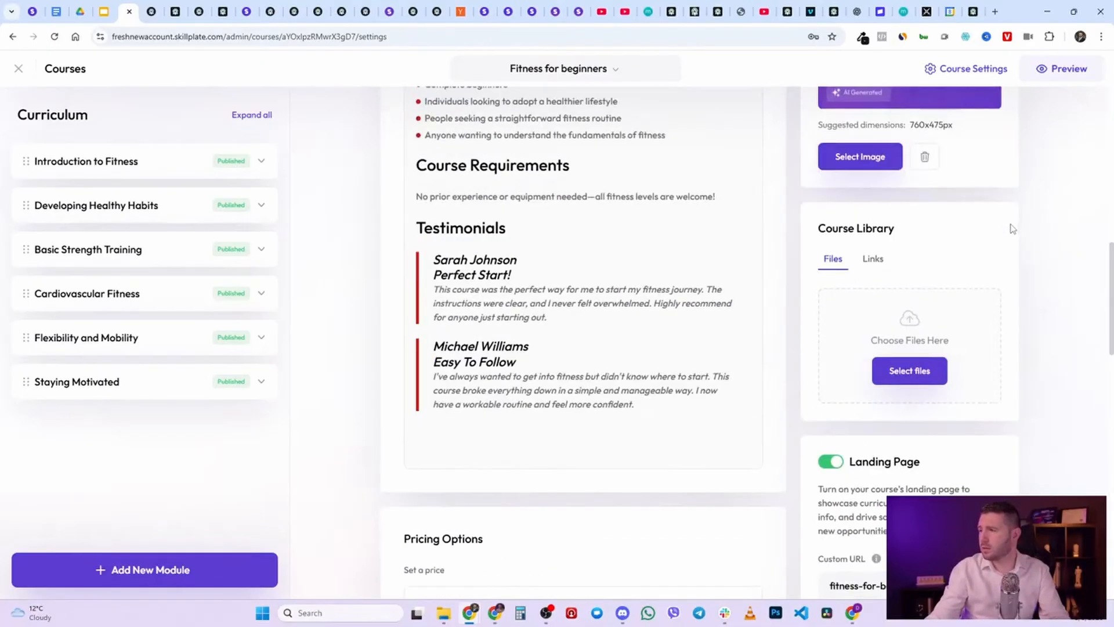
{"action": "scroll", "coordinate": [1013, 228], "scroll_direction": "up", "scroll_amount": 10}
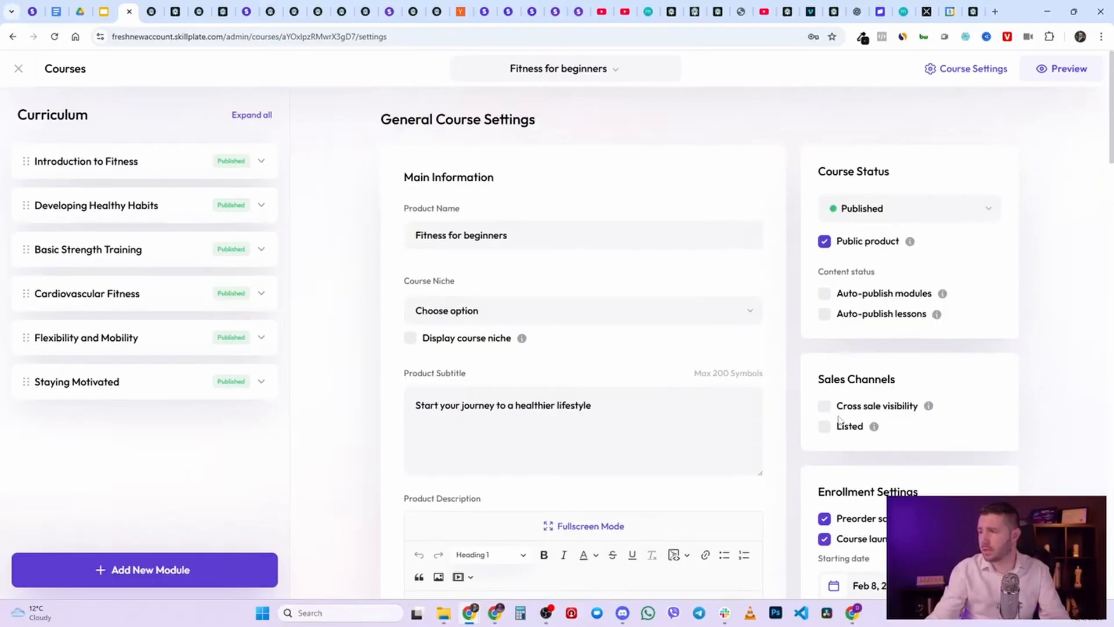
{"action": "left_click", "coordinate": [824, 406]}
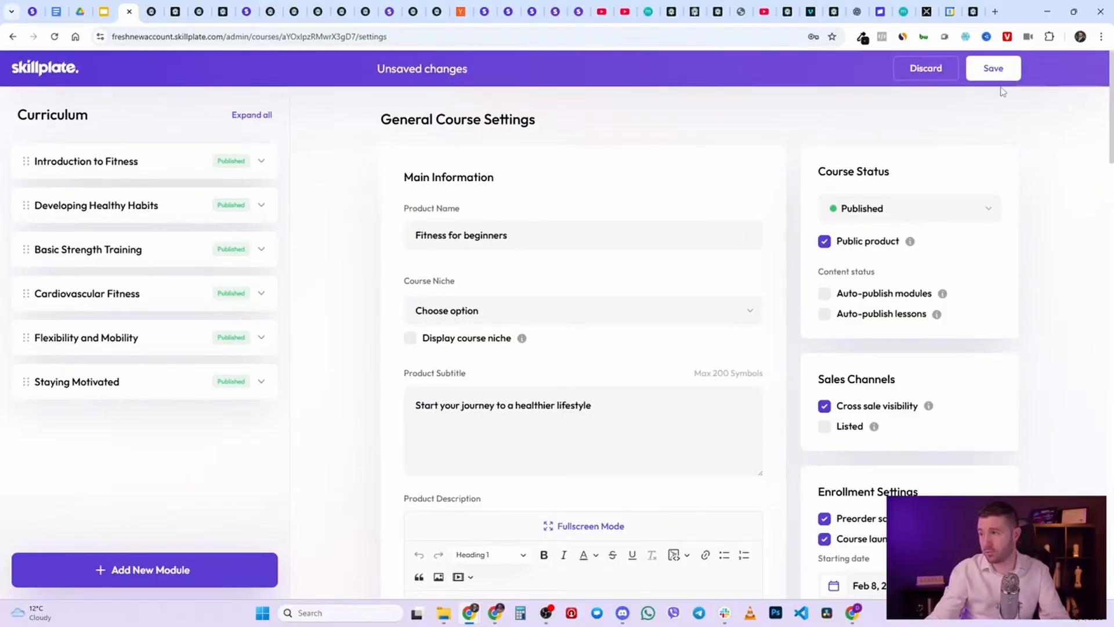
{"action": "left_click", "coordinate": [993, 70]}
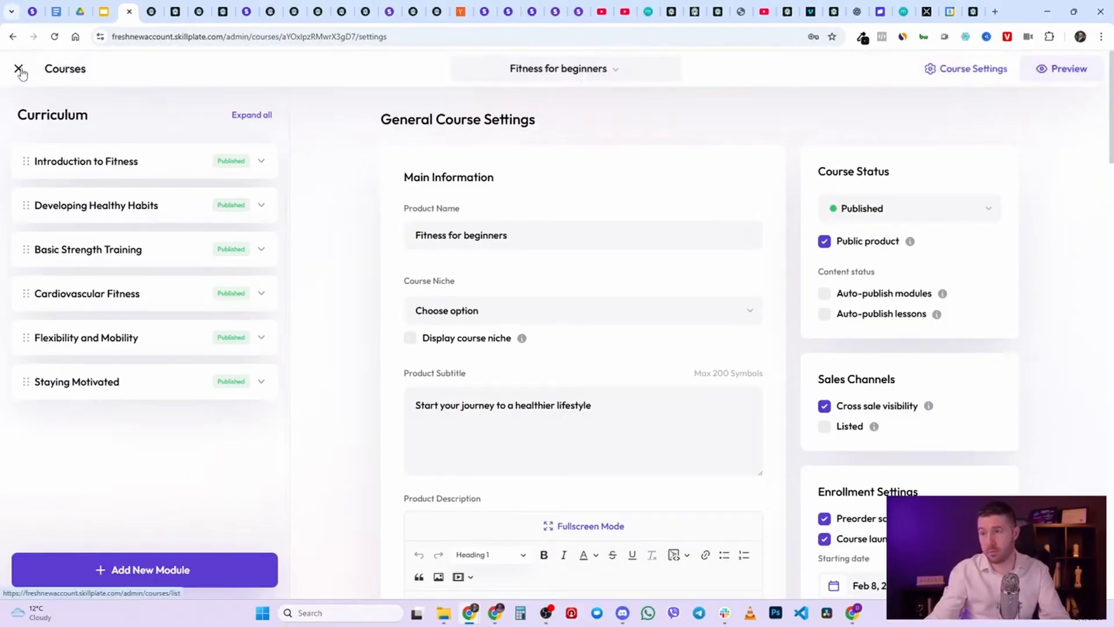
{"action": "left_click", "coordinate": [19, 69]}
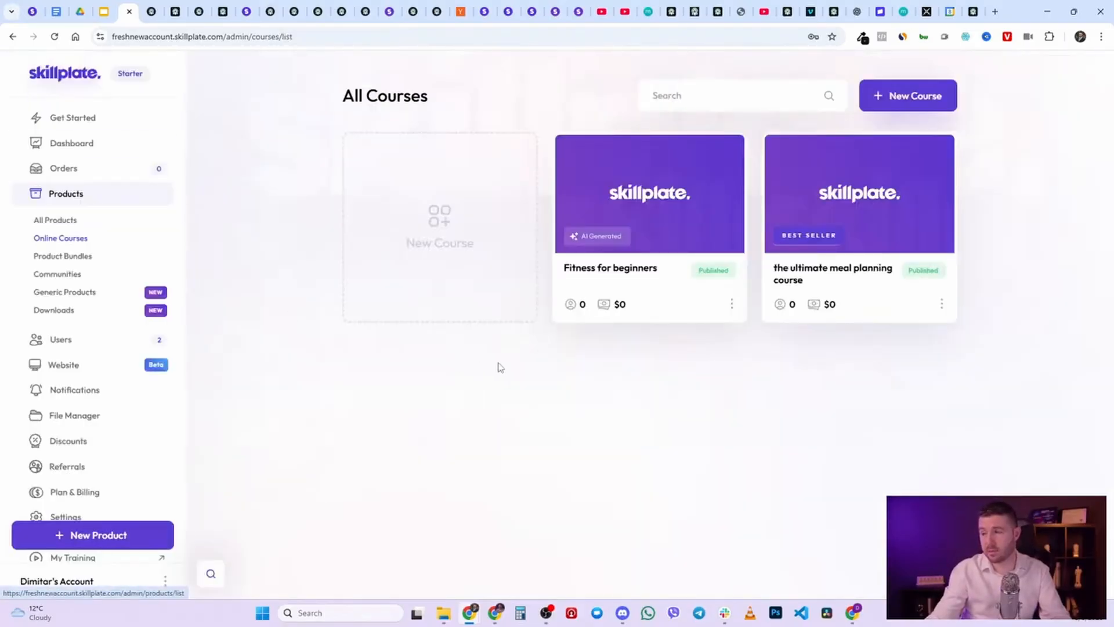
- Open the website's design settings and browse the themes offered in the theme store
{"action": "left_click", "coordinate": [105, 374]}
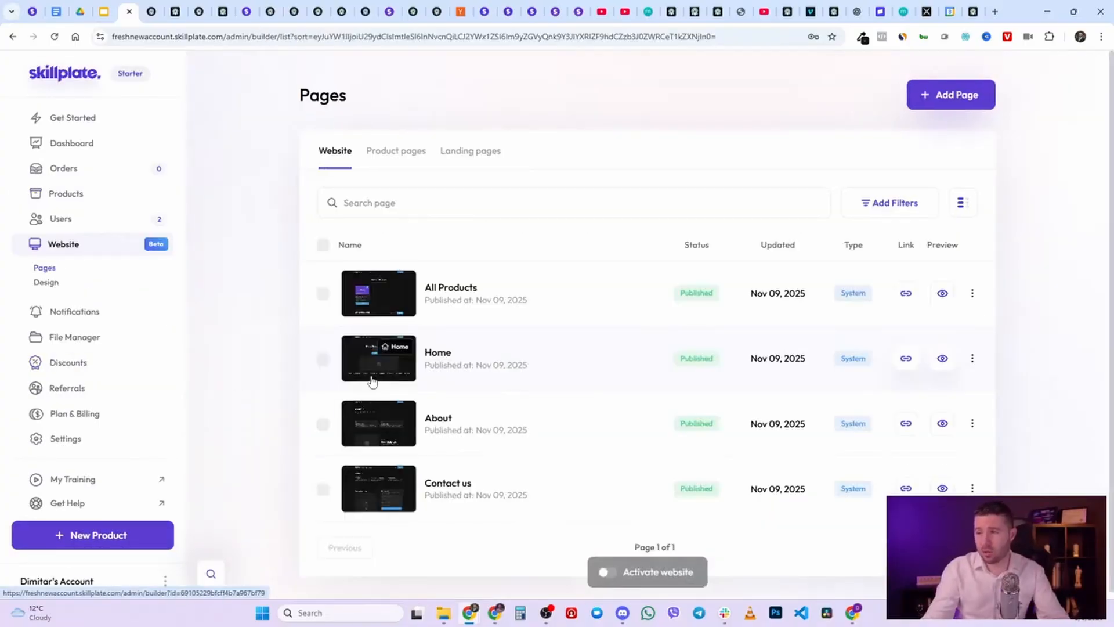
{"action": "left_click", "coordinate": [45, 282]}
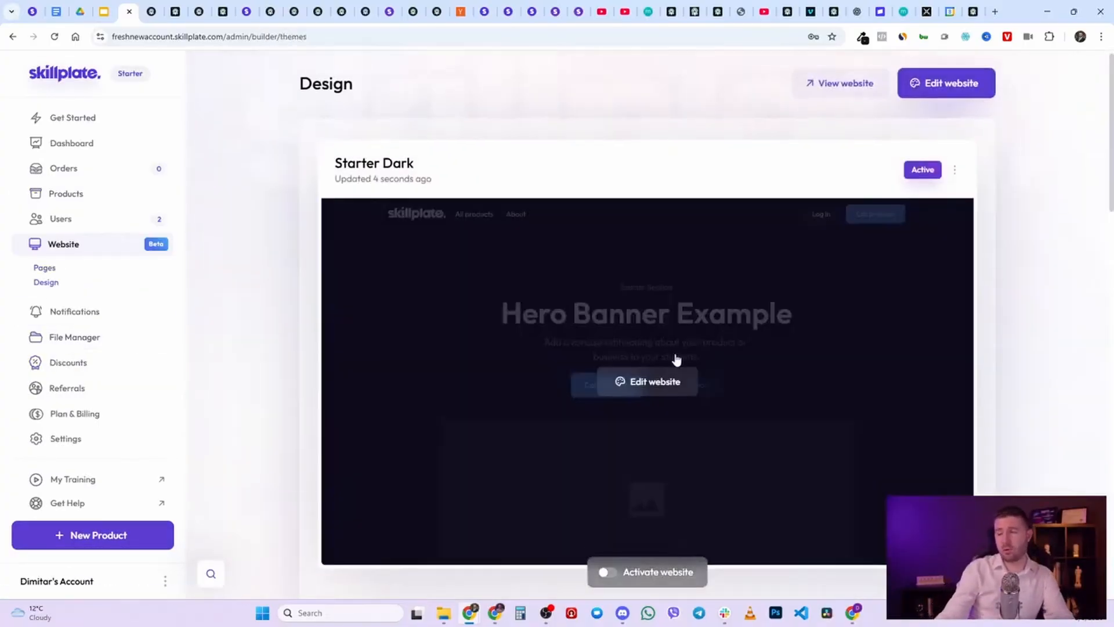
{"action": "scroll", "coordinate": [746, 352], "scroll_direction": "down", "scroll_amount": 8}
{"action": "scroll", "coordinate": [746, 352], "scroll_direction": "down", "scroll_amount": 7}
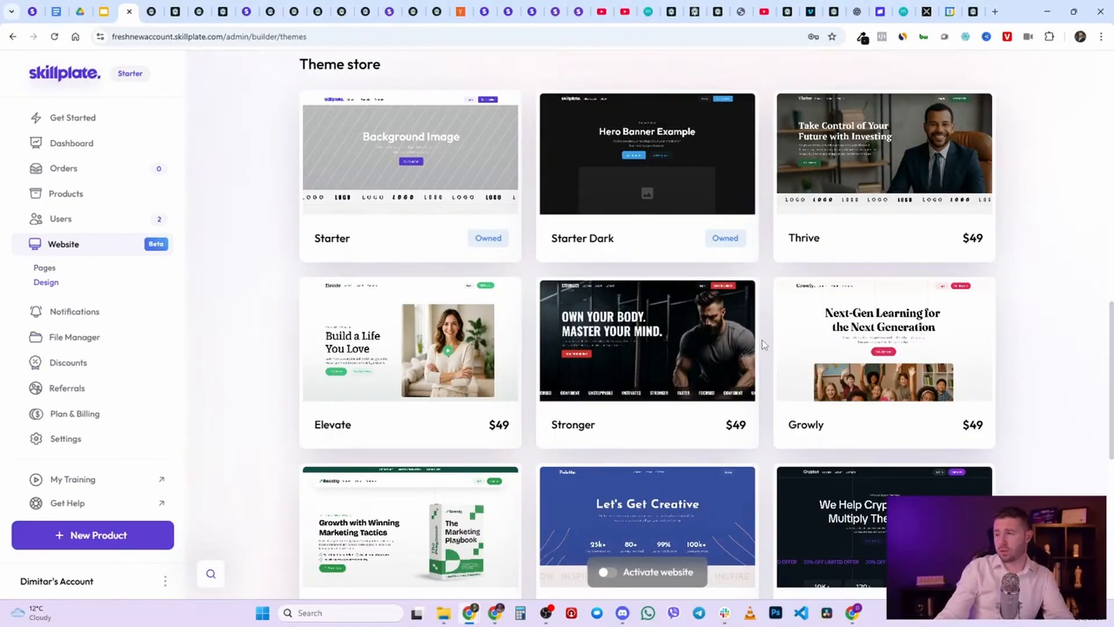
{"action": "scroll", "coordinate": [689, 273], "scroll_direction": "up", "scroll_amount": 4}
{"action": "scroll", "coordinate": [736, 305], "scroll_direction": "down", "scroll_amount": 4}
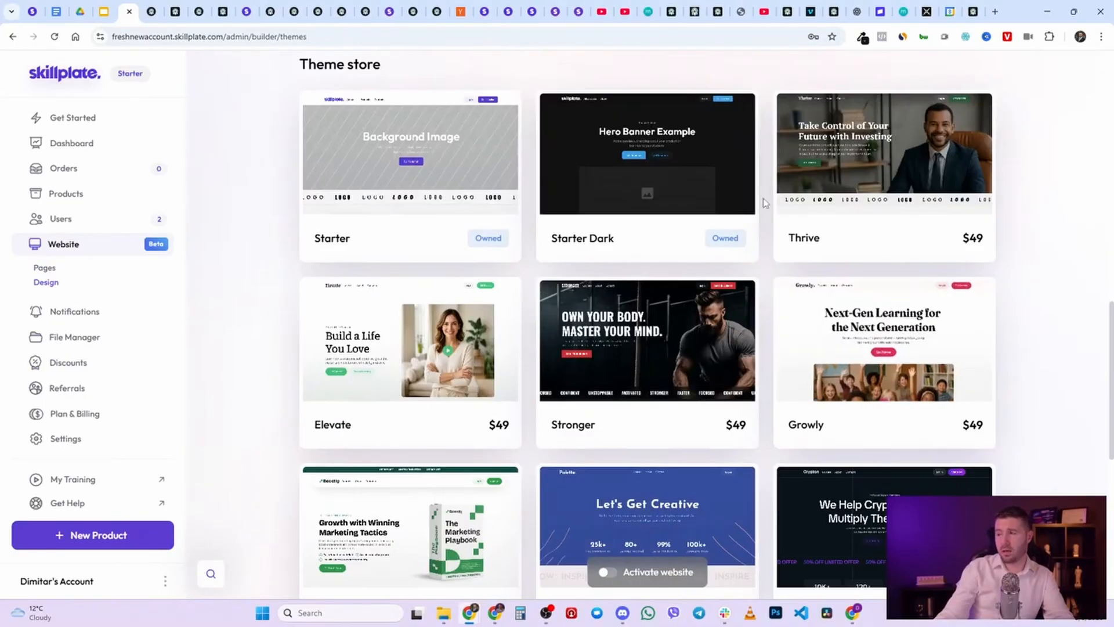
- Look through the remaining theme store designs, including the paid Stronger theme and the owned Starter theme
{"action": "mouse_move", "coordinate": [902, 343]}
{"action": "scroll", "coordinate": [901, 339], "scroll_direction": "down", "scroll_amount": 4}
{"action": "mouse_move", "coordinate": [609, 142]}
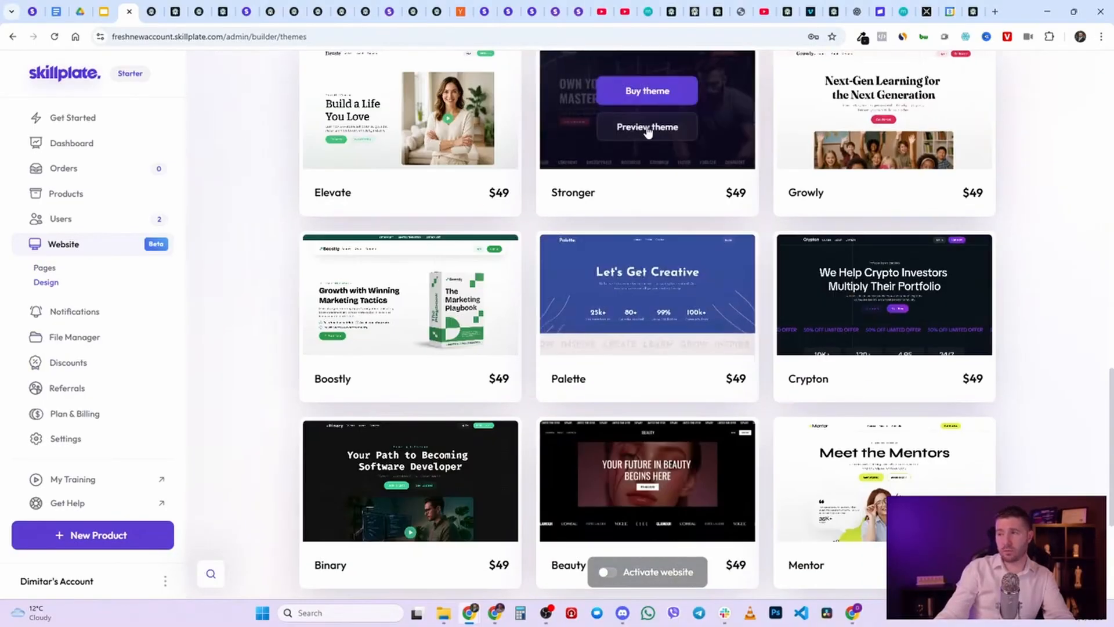
{"action": "scroll", "coordinate": [648, 133], "scroll_direction": "up", "scroll_amount": 2}
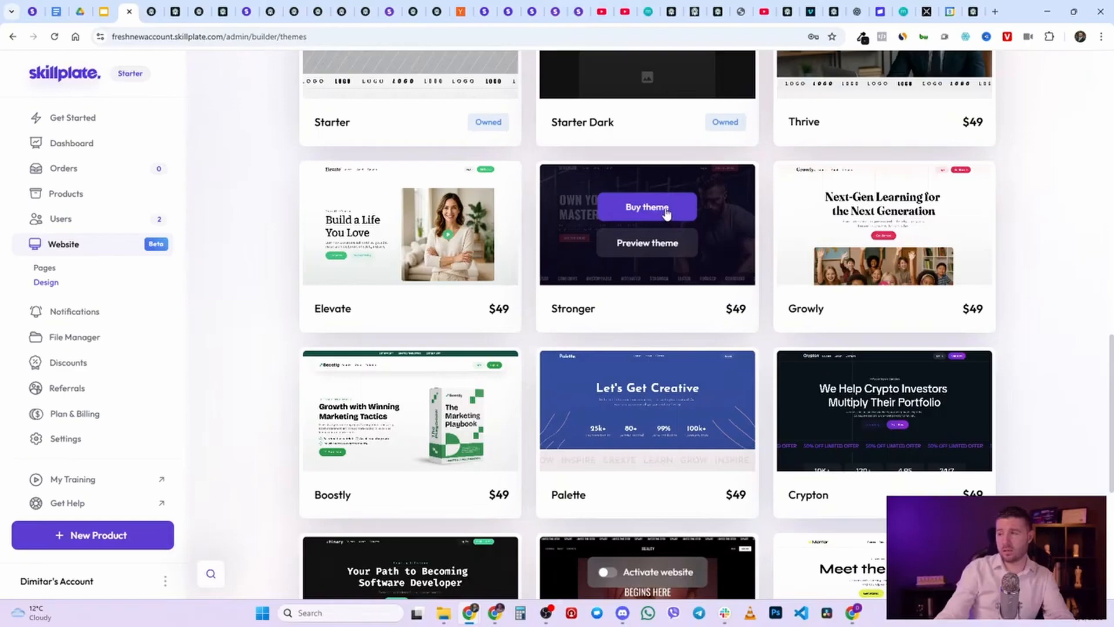
{"action": "scroll", "coordinate": [621, 224], "scroll_direction": "up", "scroll_amount": 3}
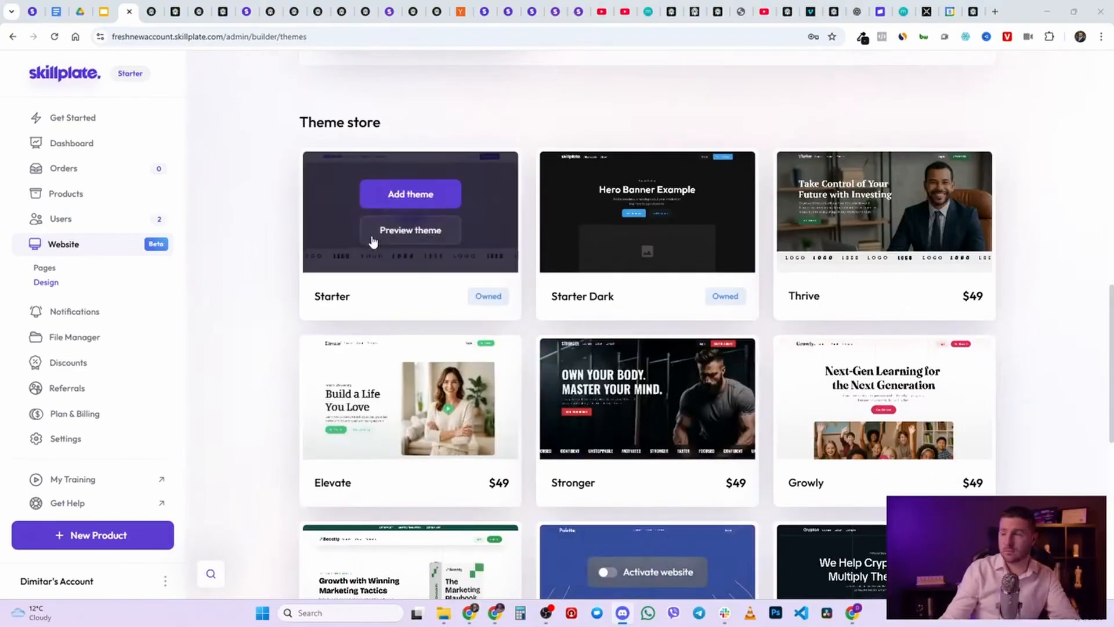
- Create a new digital download product named "Training Plan Template"
{"action": "left_click", "coordinate": [105, 193]}
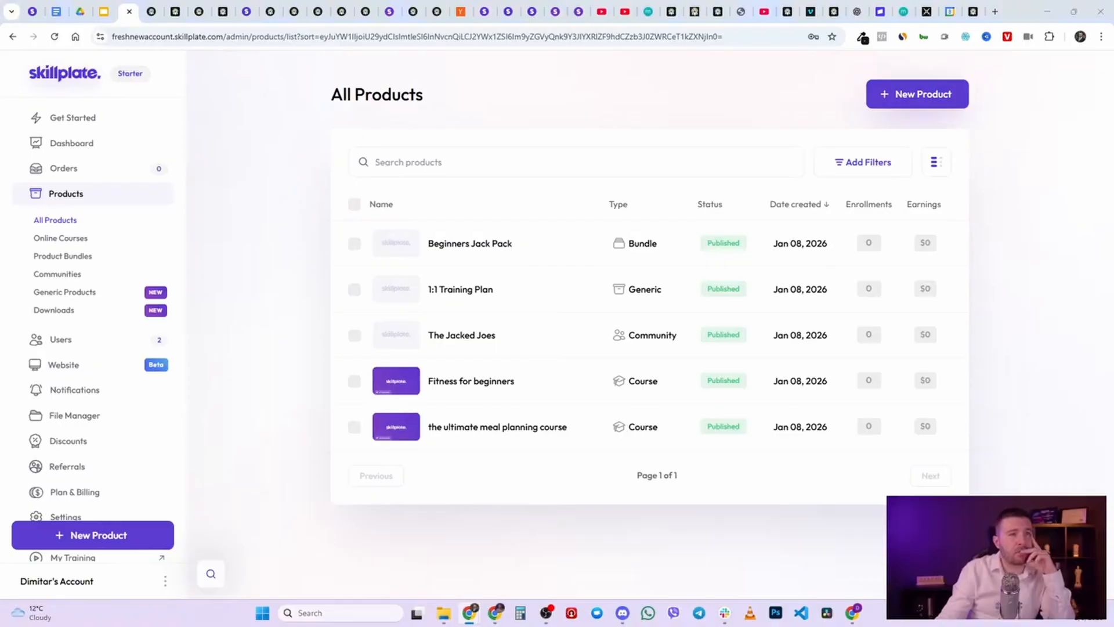
{"action": "left_click", "coordinate": [65, 310]}
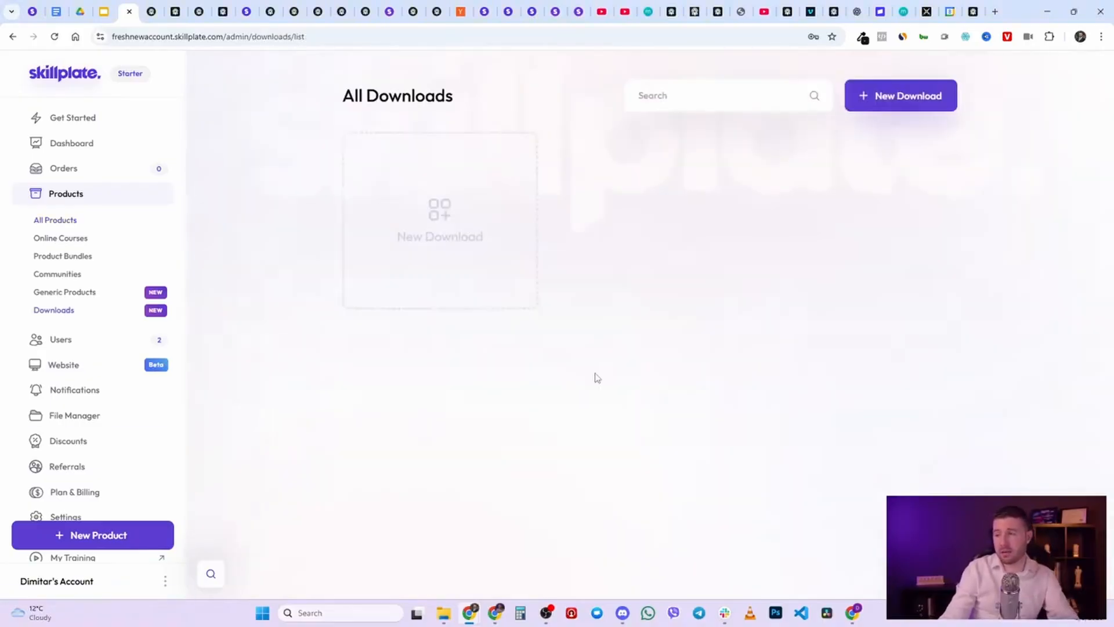
{"action": "left_click", "coordinate": [482, 226]}
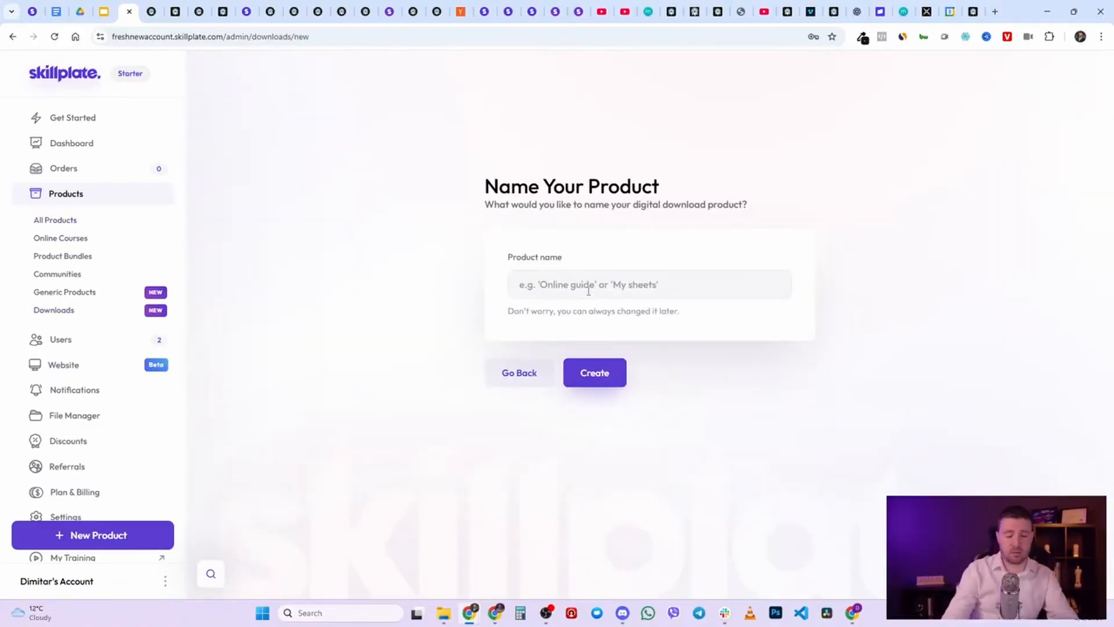
{"action": "type", "text": "Training Plan Te"}
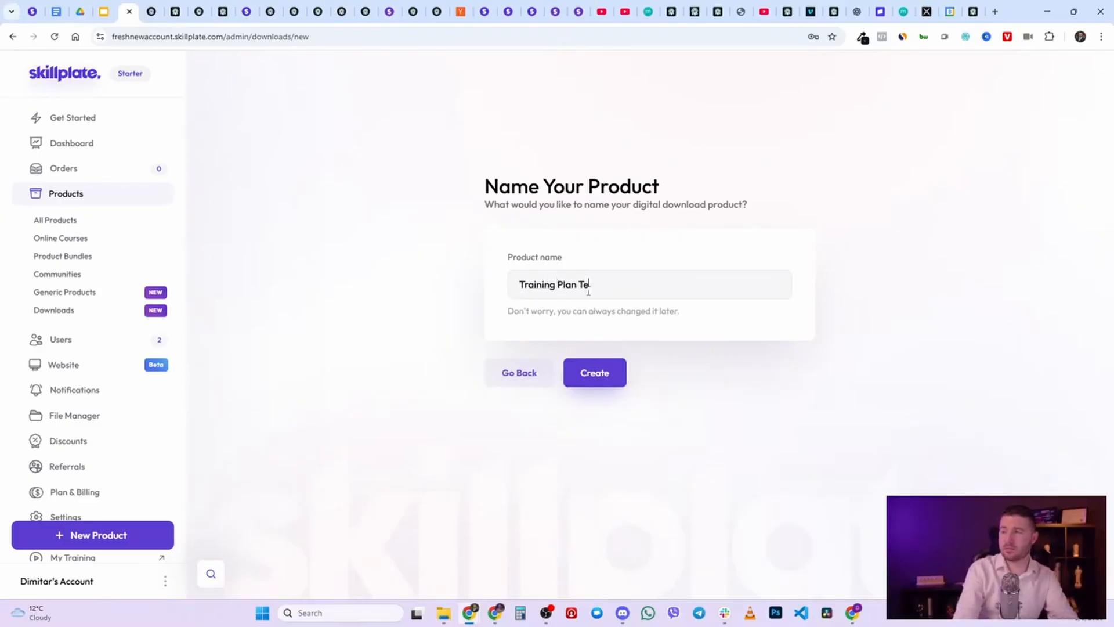
{"action": "type", "text": "mplate"}
{"action": "left_click", "coordinate": [580, 376]}
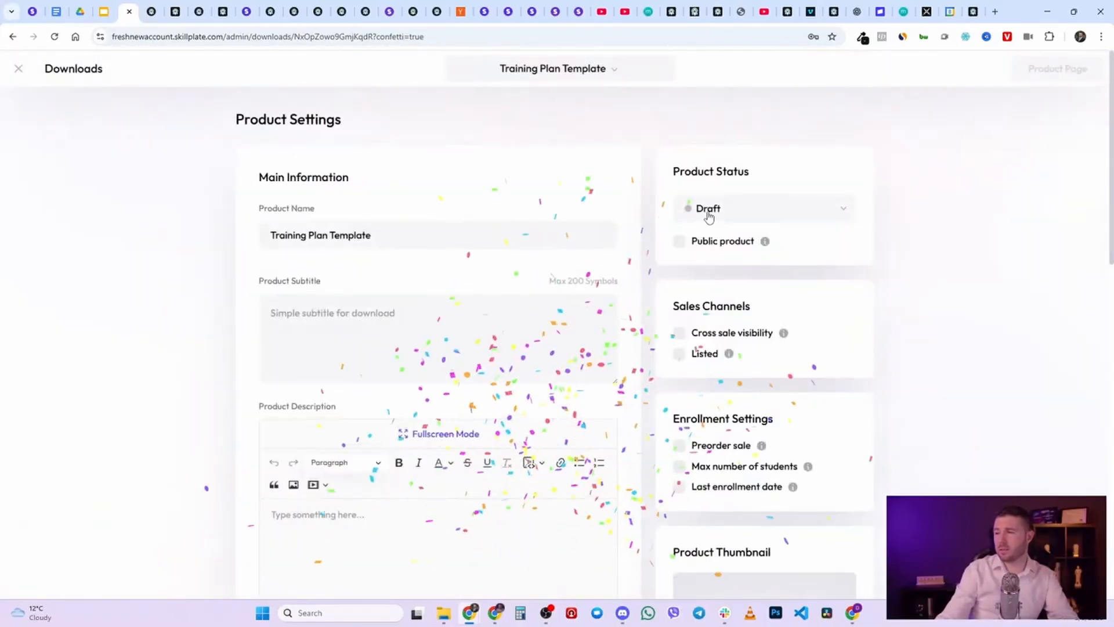
- Set the "Training Plan Template" product's status to Published and save the change
{"action": "left_click", "coordinate": [709, 213]}
{"action": "left_click", "coordinate": [754, 294]}
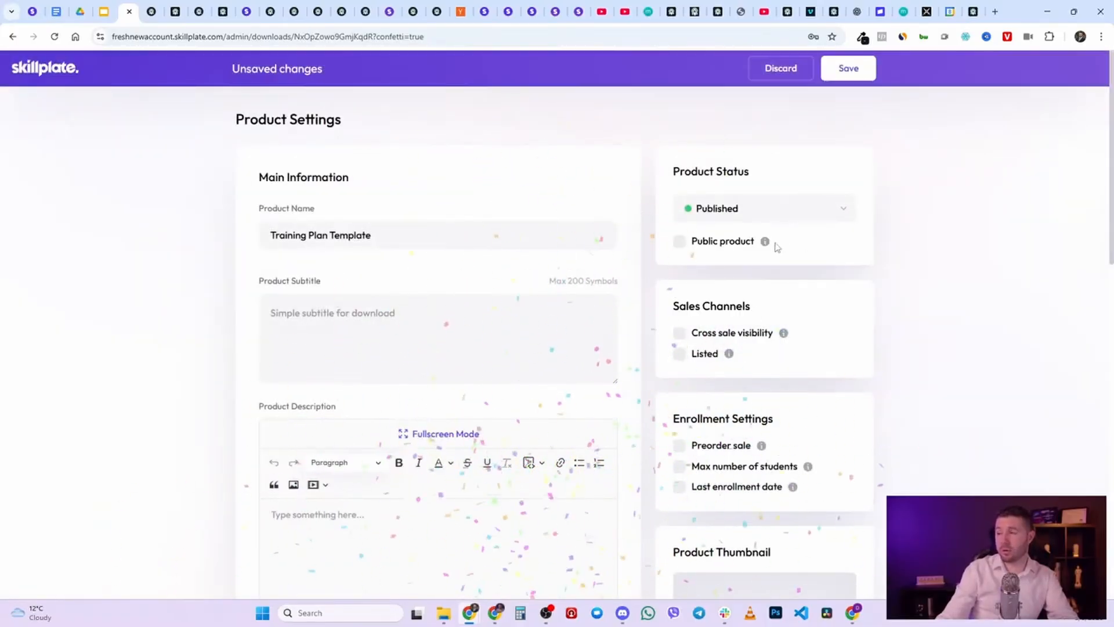
{"action": "left_click", "coordinate": [869, 71]}
- Add a free pricing plan with "Free" as its name and description to the "Training Plan Template" download, and close the product
{"action": "scroll", "coordinate": [560, 403], "scroll_direction": "down", "scroll_amount": 15}
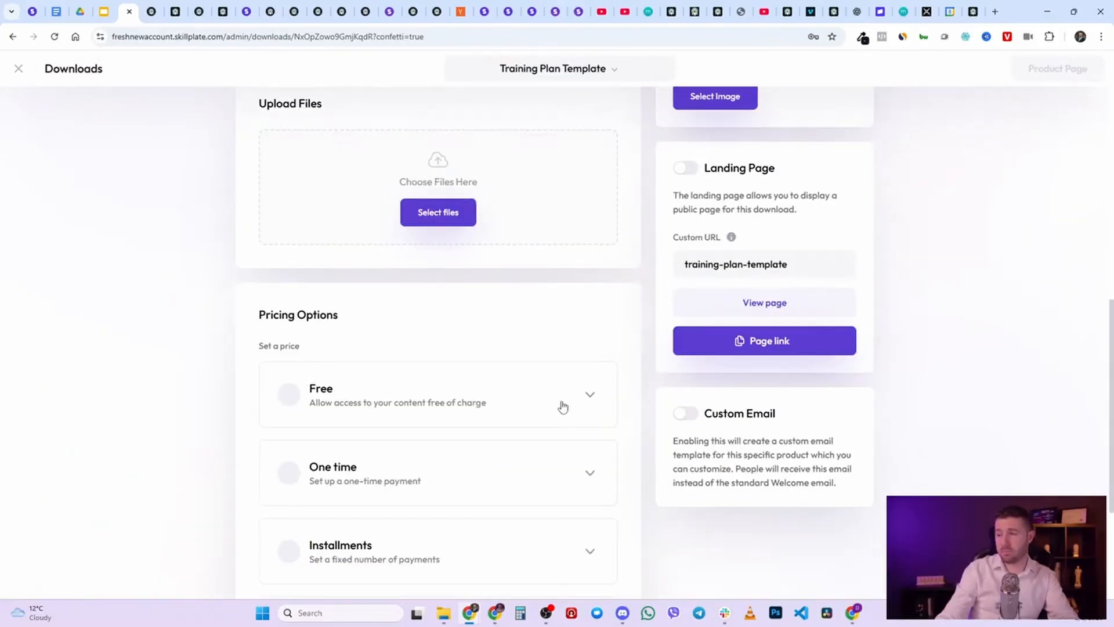
{"action": "left_click", "coordinate": [385, 185]}
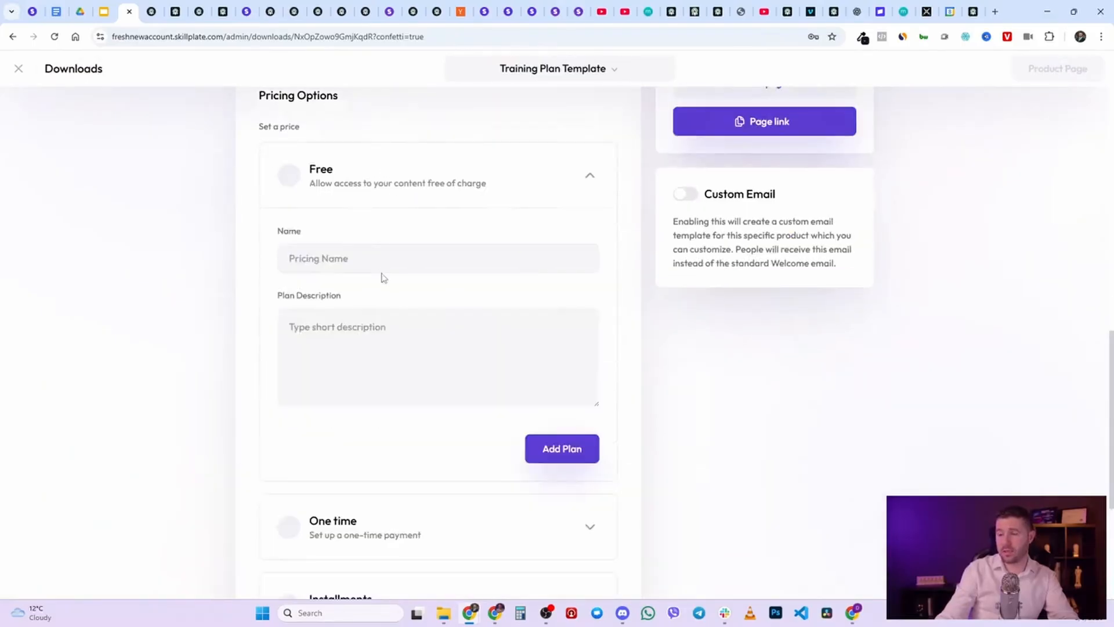
{"action": "left_click", "coordinate": [382, 271]}
{"action": "type", "text": "Free"}
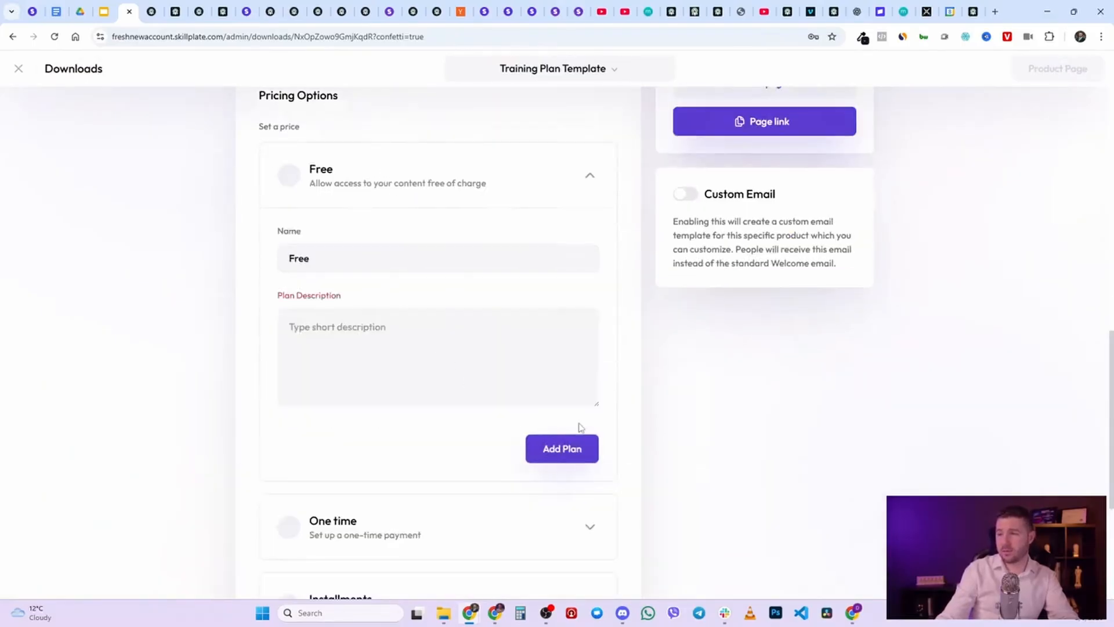
{"action": "left_click", "coordinate": [557, 448]}
{"action": "key", "text": "ctrl+a"}
{"action": "key", "text": "ctrl+c"}
{"action": "left_click", "coordinate": [392, 351]}
{"action": "key", "text": "ctrl+v"}
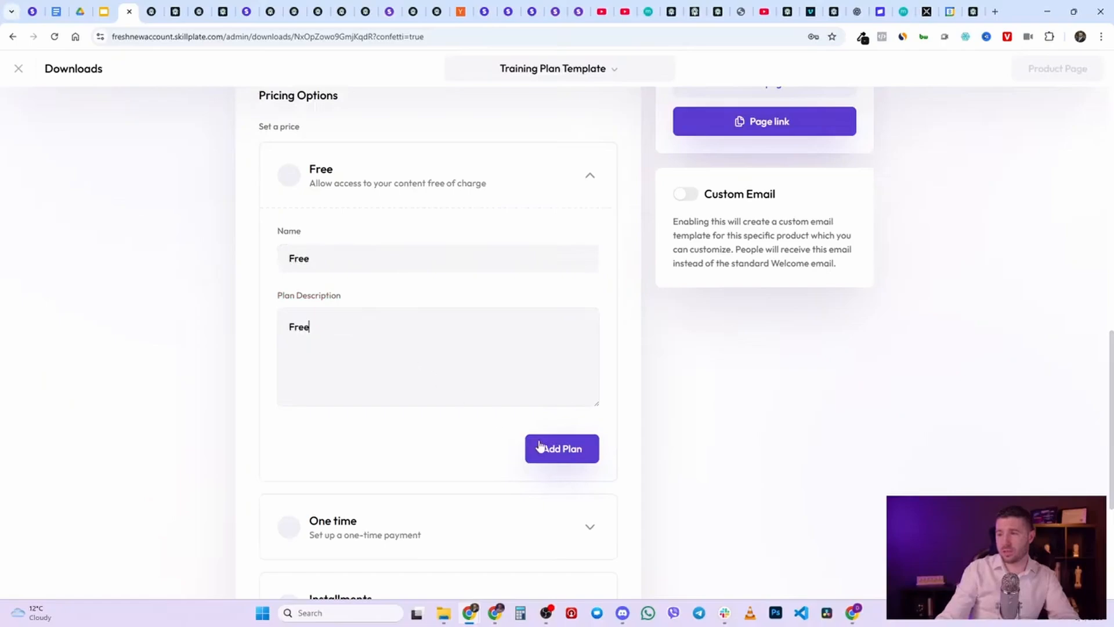
{"action": "scroll", "coordinate": [641, 395], "scroll_direction": "up", "scroll_amount": 9}
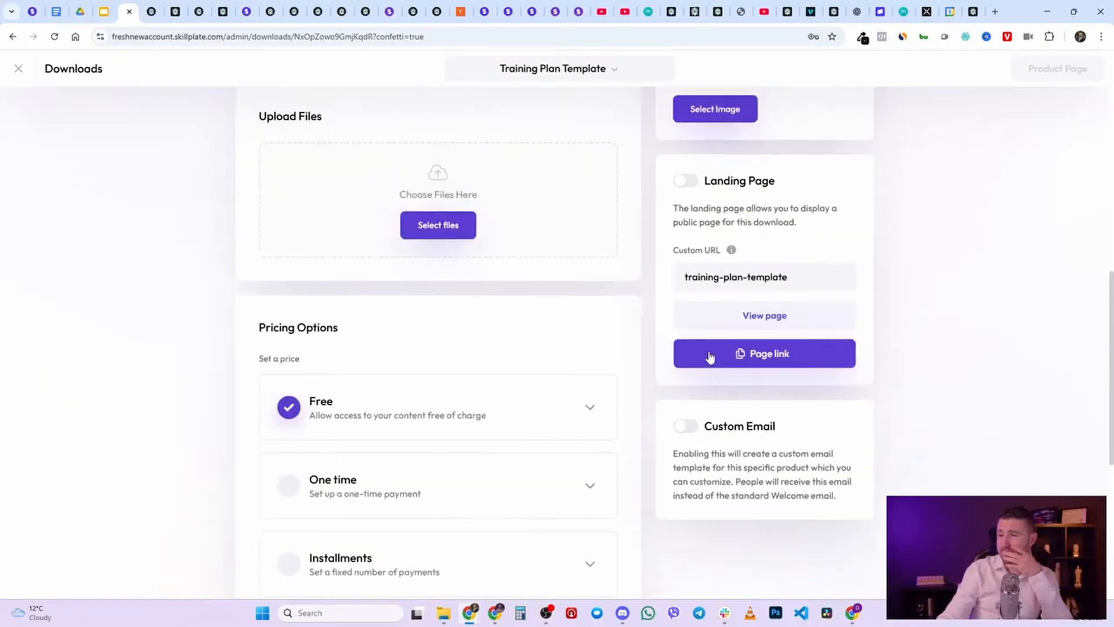
{"action": "scroll", "coordinate": [740, 326], "scroll_direction": "up", "scroll_amount": 5}
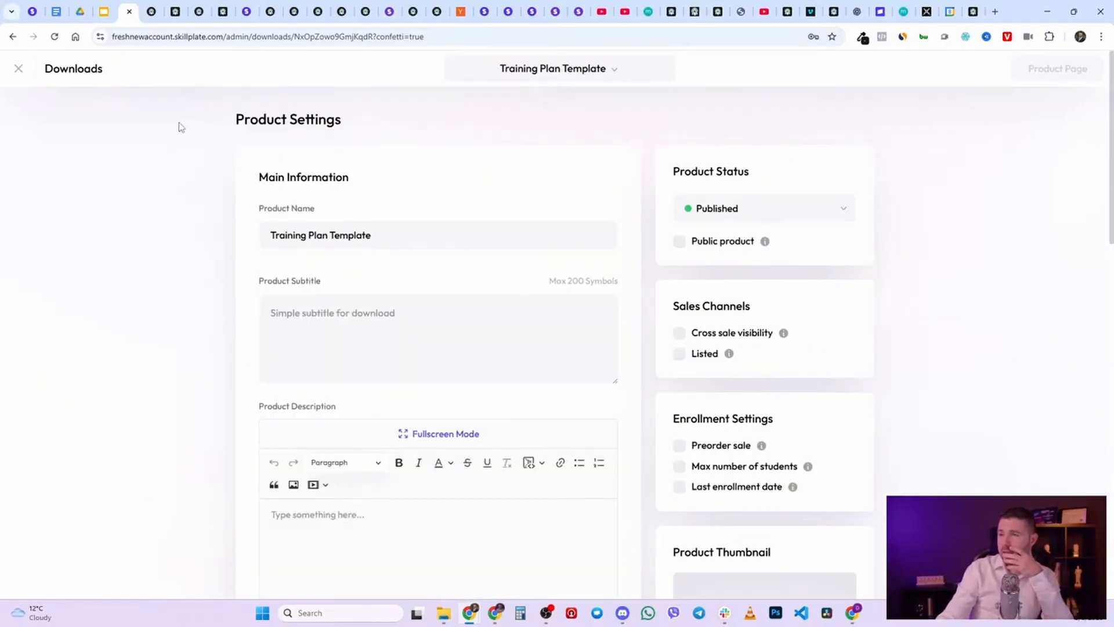
{"action": "left_click", "coordinate": [19, 69]}
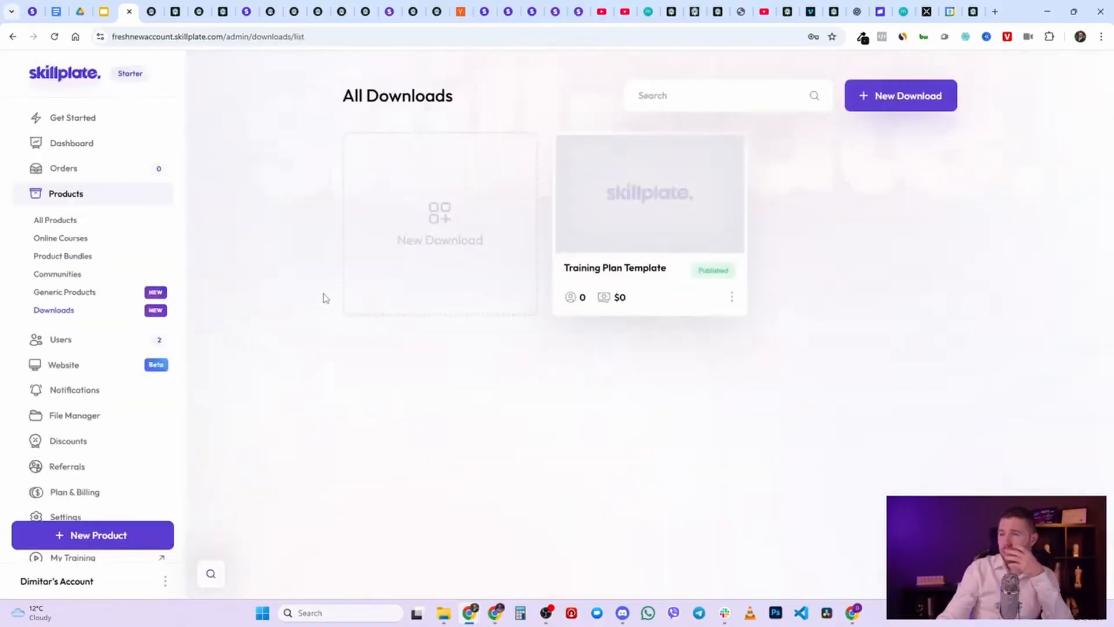
- Start another new digital download product and activate its product name for entry
{"action": "left_click", "coordinate": [441, 248]}
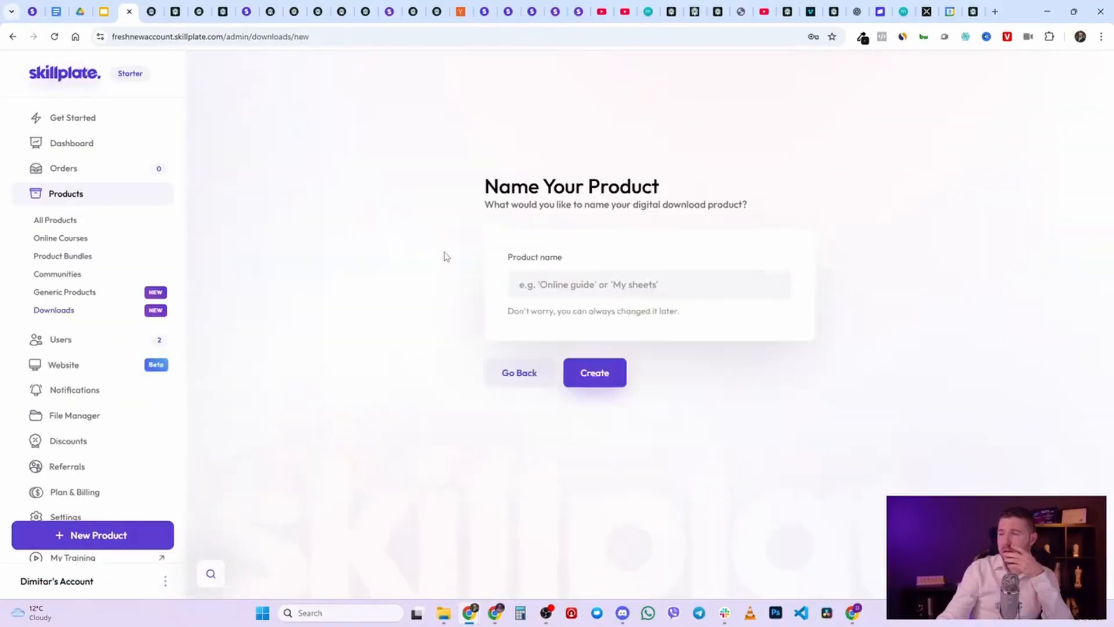
{"action": "left_click", "coordinate": [557, 292]}
{"action": "type", "text": "Meal Planni"}
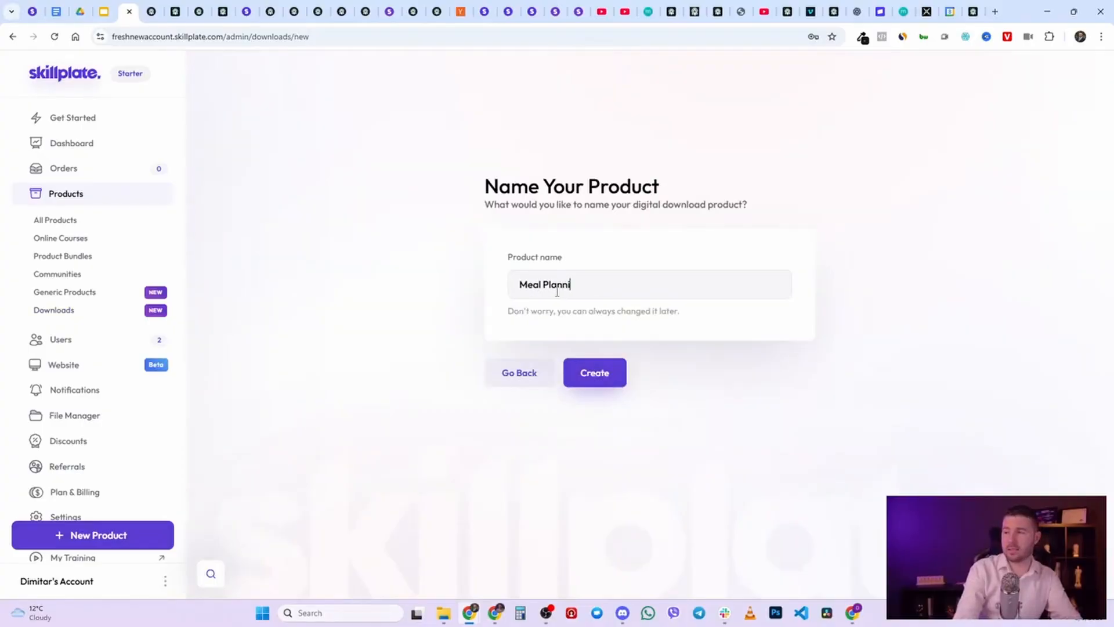
{"action": "type", "text": "ng Template"}
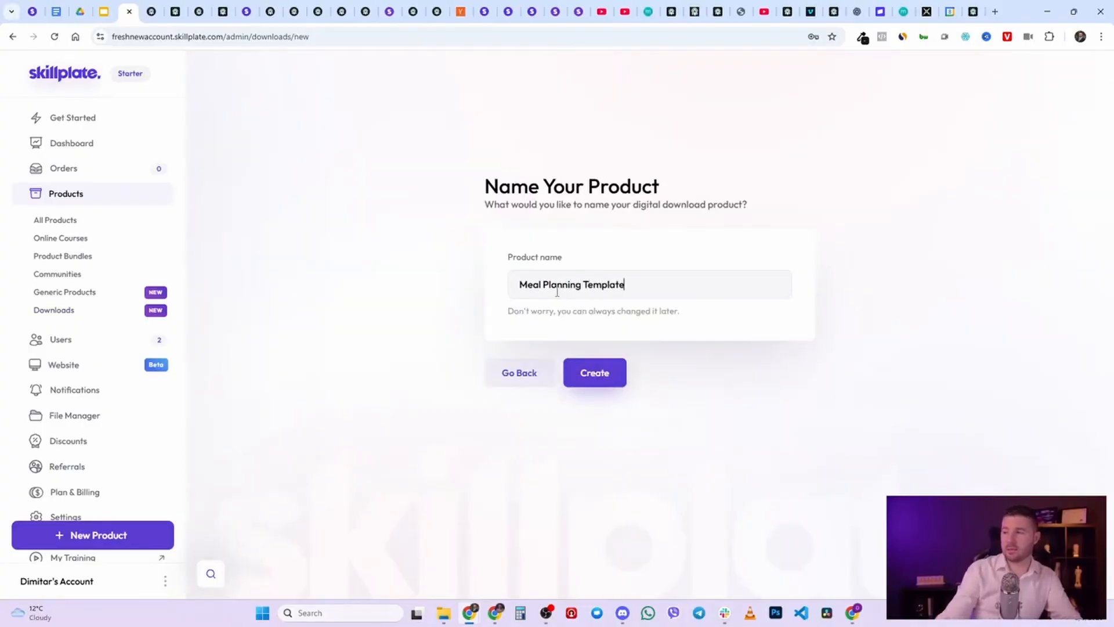
{"action": "left_click_drag", "start_coordinate": [591, 289], "coordinate": [697, 286]}
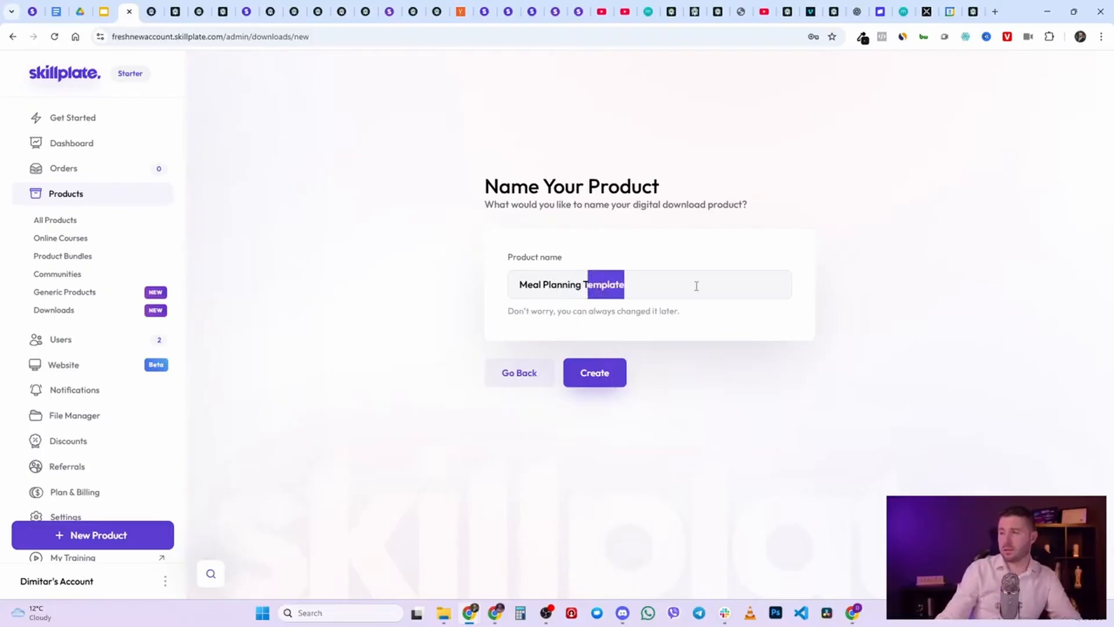
{"action": "key", "text": "BackSpace"}
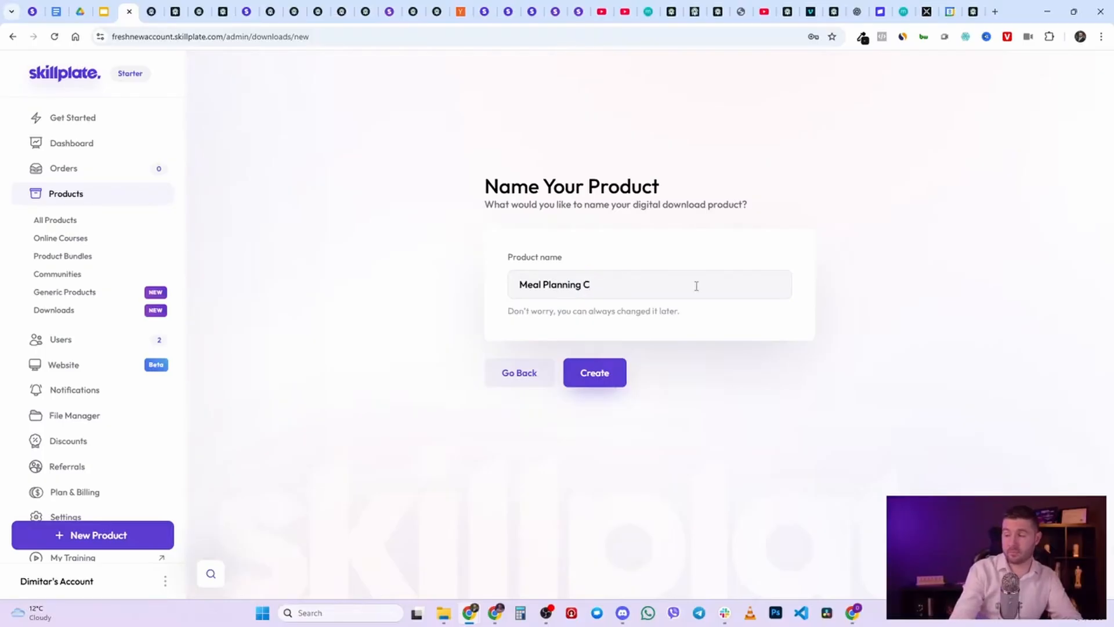
{"action": "type", "text": "C"}
- Name the new download product "Caloric Calculator" and create it
{"action": "key", "text": "ctrl+a"}
{"action": "type", "text": "Ca"}
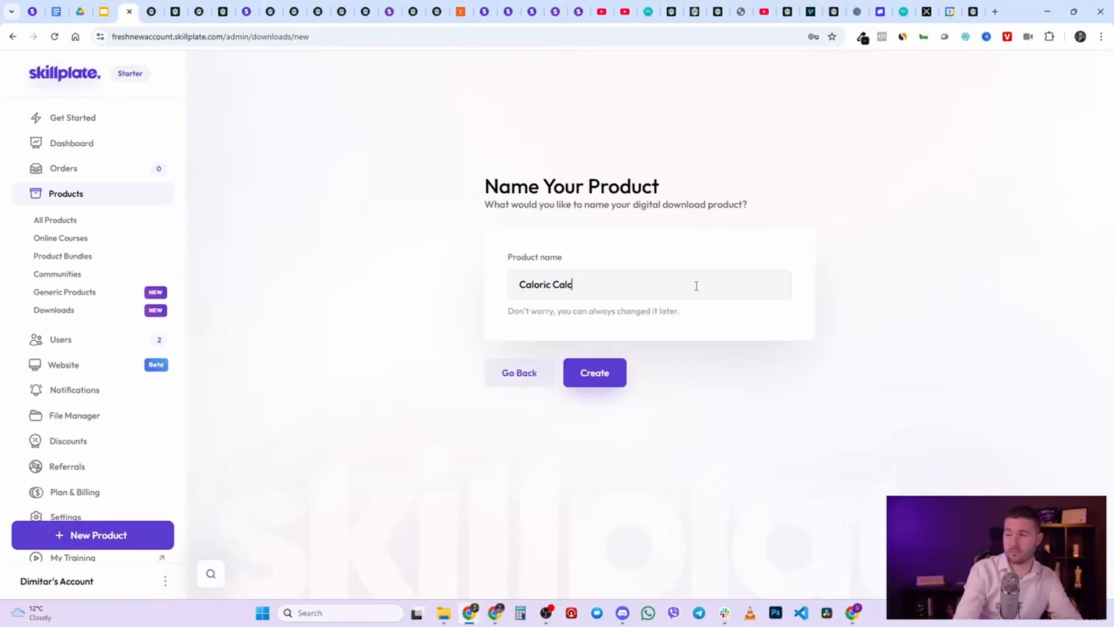
{"action": "type", "text": "loric Calculator"}
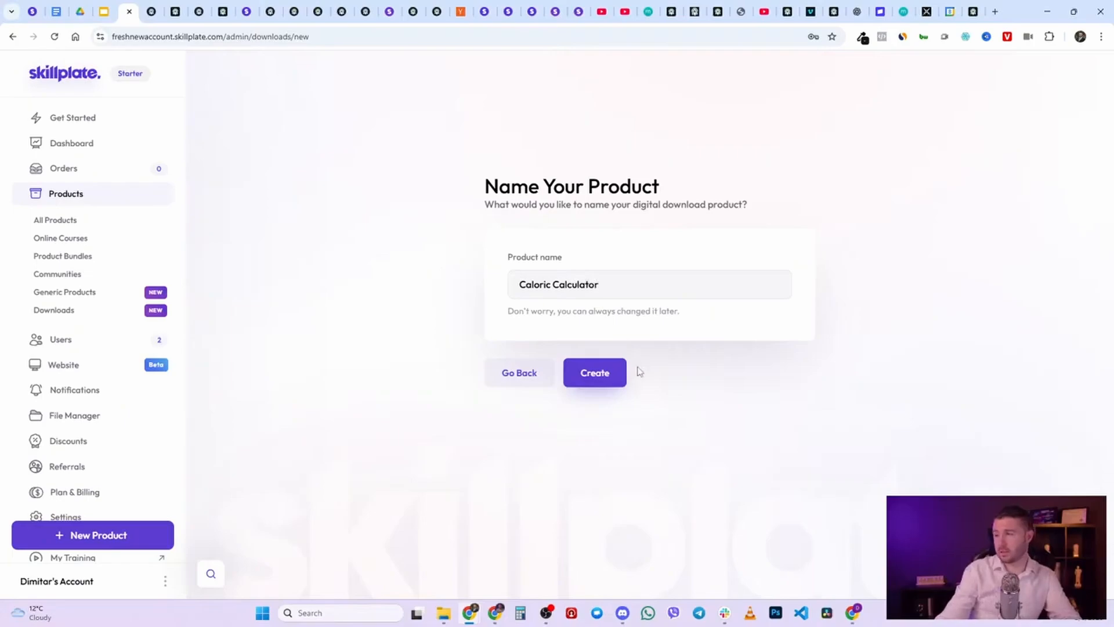
{"action": "left_click", "coordinate": [620, 385]}
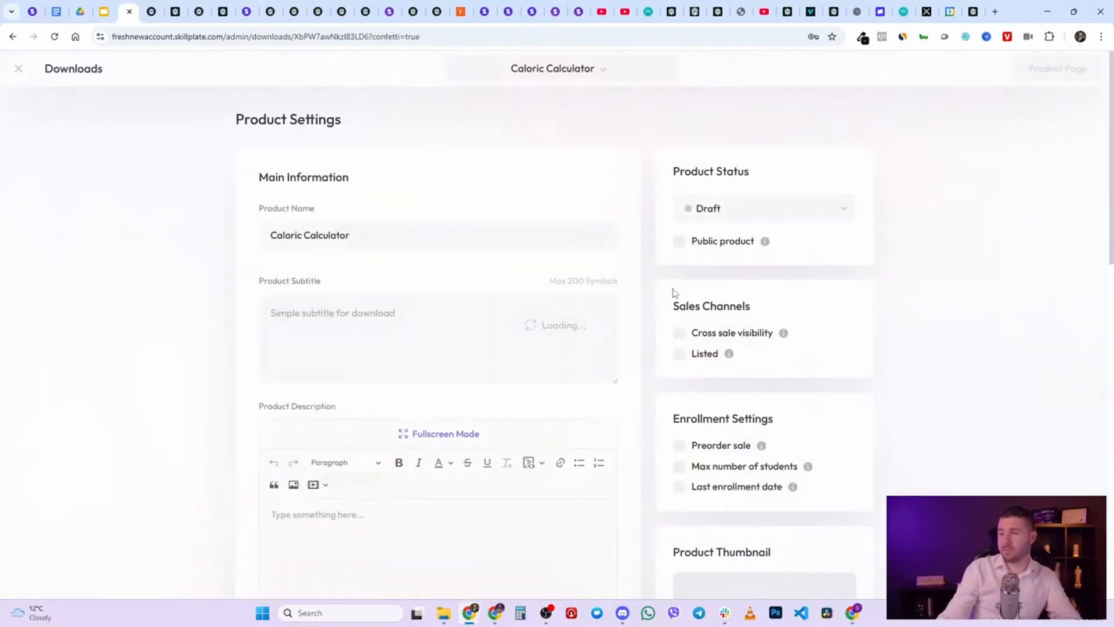
- Set the "Caloric Calculator" product's status to Published and save the change
{"action": "left_click", "coordinate": [755, 208]}
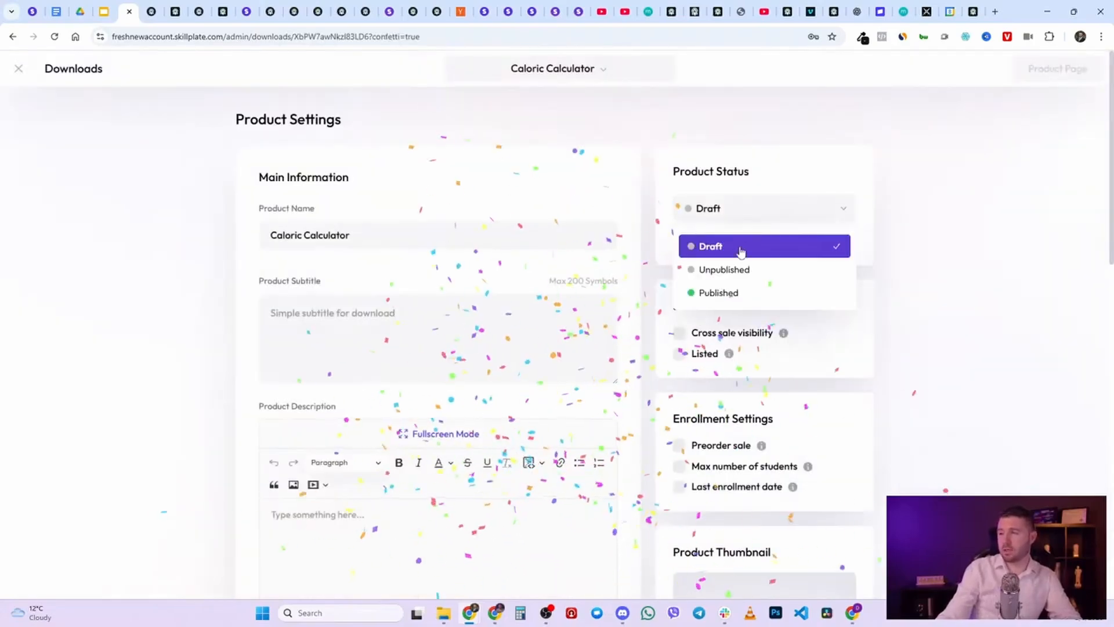
{"action": "left_click", "coordinate": [738, 293]}
{"action": "left_click", "coordinate": [844, 73]}
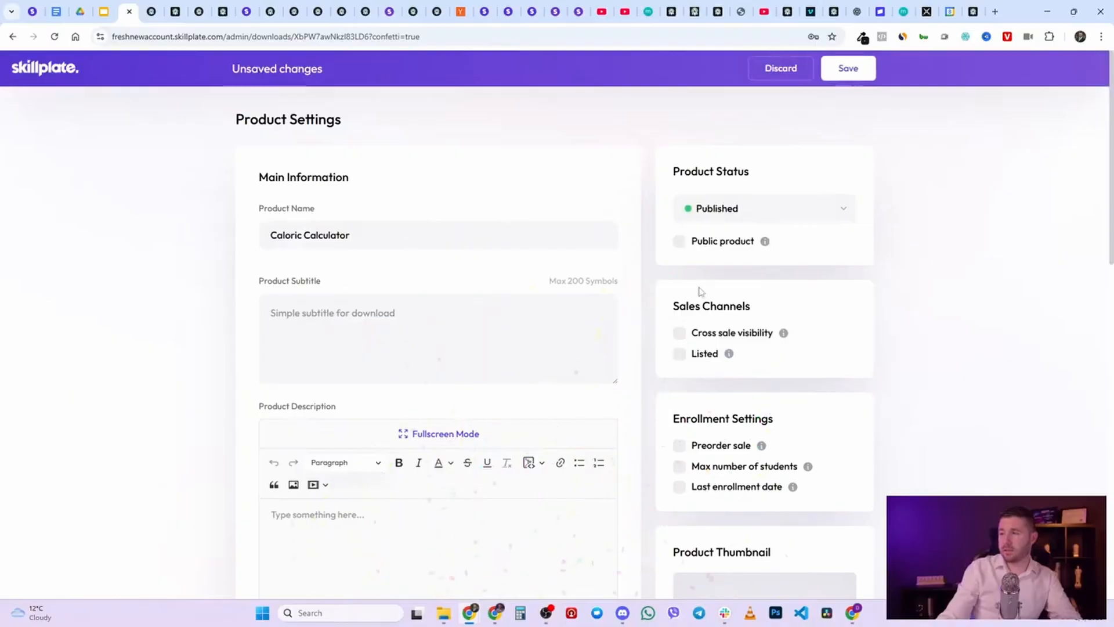
- Open the one-time pricing option for "Caloric Calculator" and set its price to 19 USD
{"action": "scroll", "coordinate": [548, 349], "scroll_direction": "down", "scroll_amount": 10}
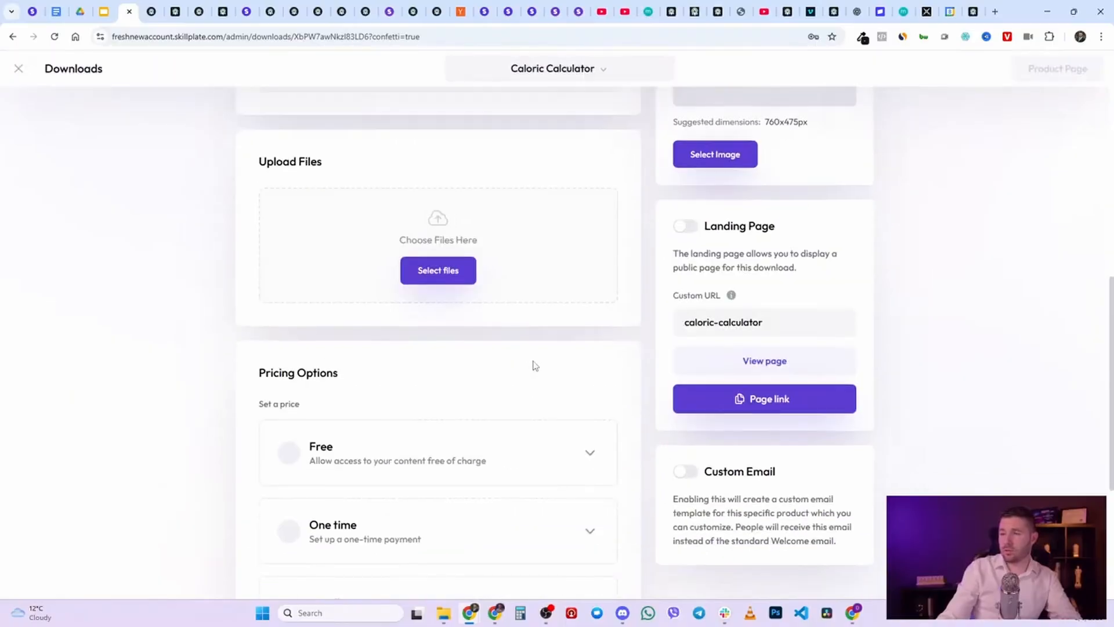
{"action": "scroll", "coordinate": [563, 447], "scroll_direction": "down", "scroll_amount": 2}
{"action": "left_click", "coordinate": [486, 415]}
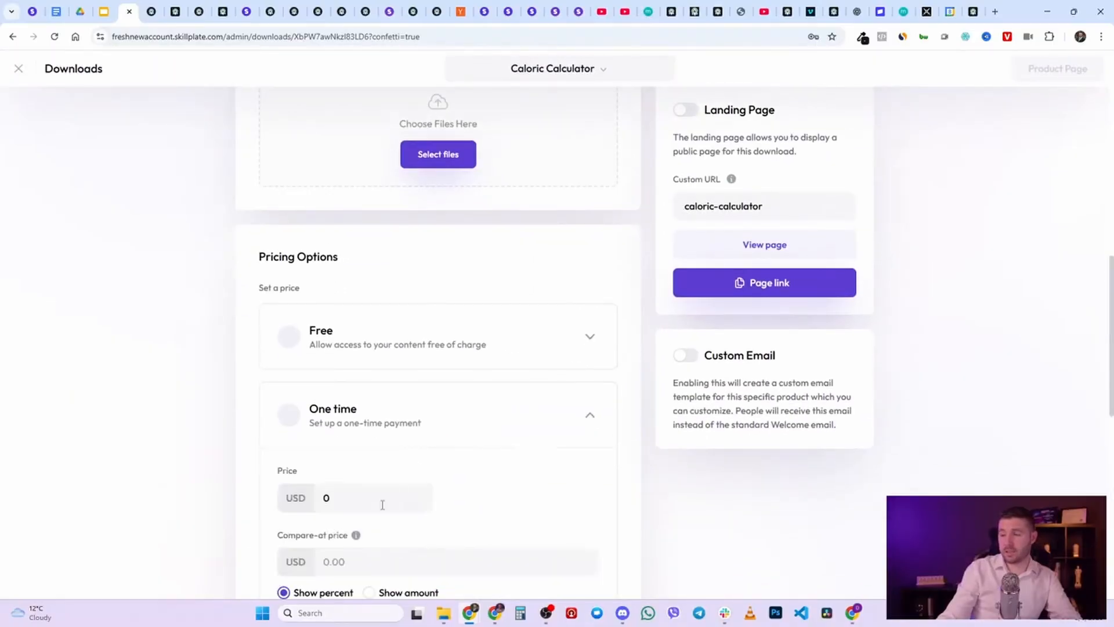
{"action": "type", "text": "19"}
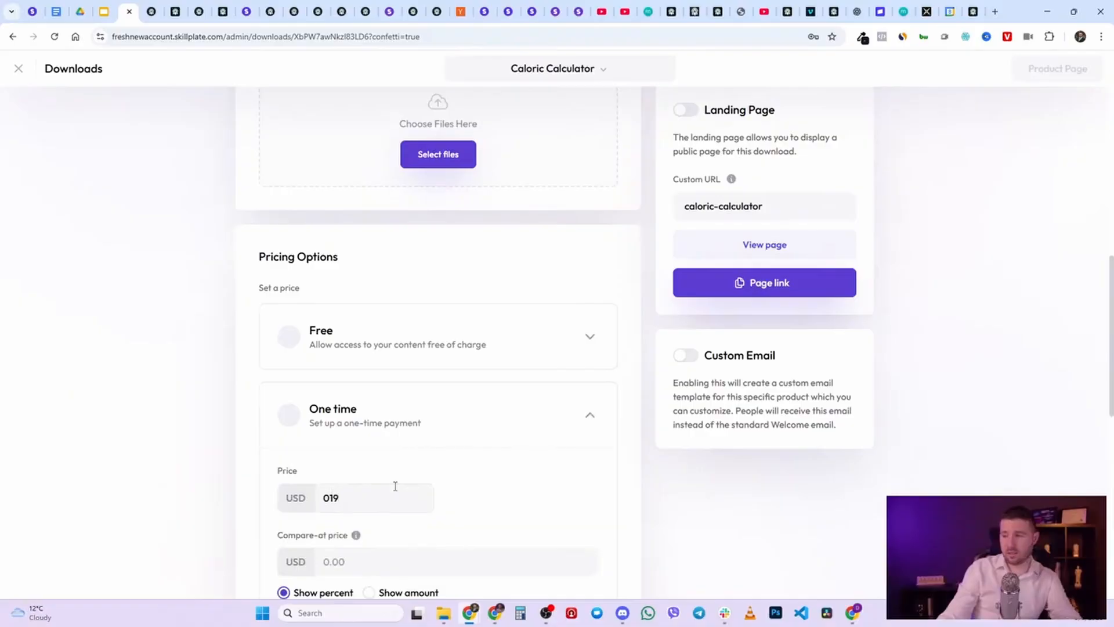
{"action": "left_click_drag", "start_coordinate": [393, 487], "coordinate": [314, 505]}
{"action": "type", "text": "19"}
- Enter "One Time Payment" as the one-time plan's name and description
{"action": "scroll", "coordinate": [495, 480], "scroll_direction": "down", "scroll_amount": 4}
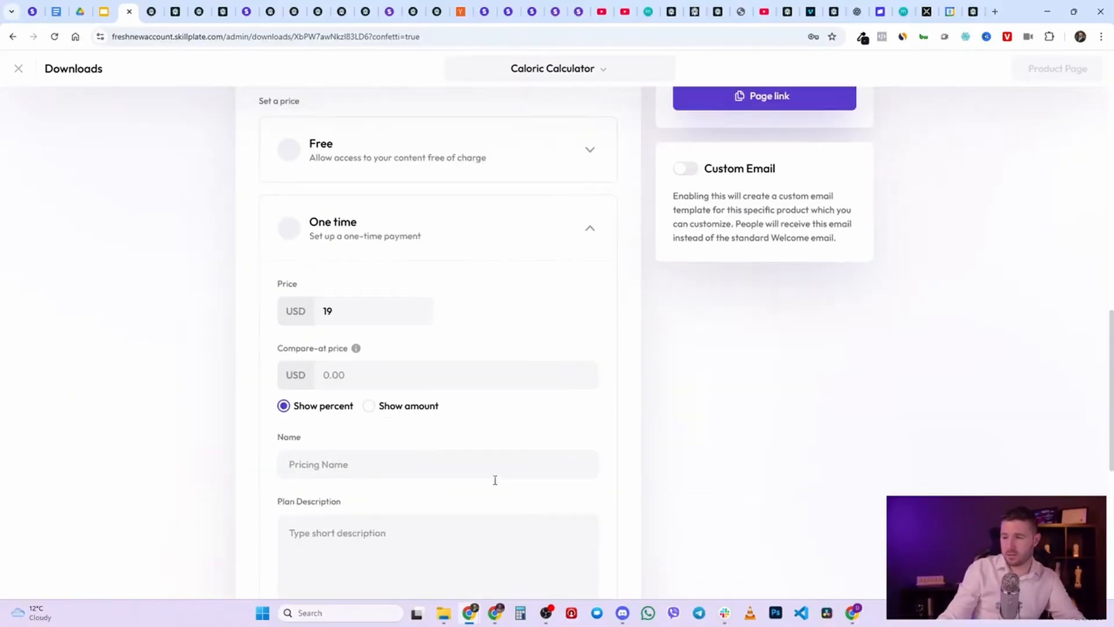
{"action": "left_click", "coordinate": [381, 416]}
{"action": "type", "text": "One "}
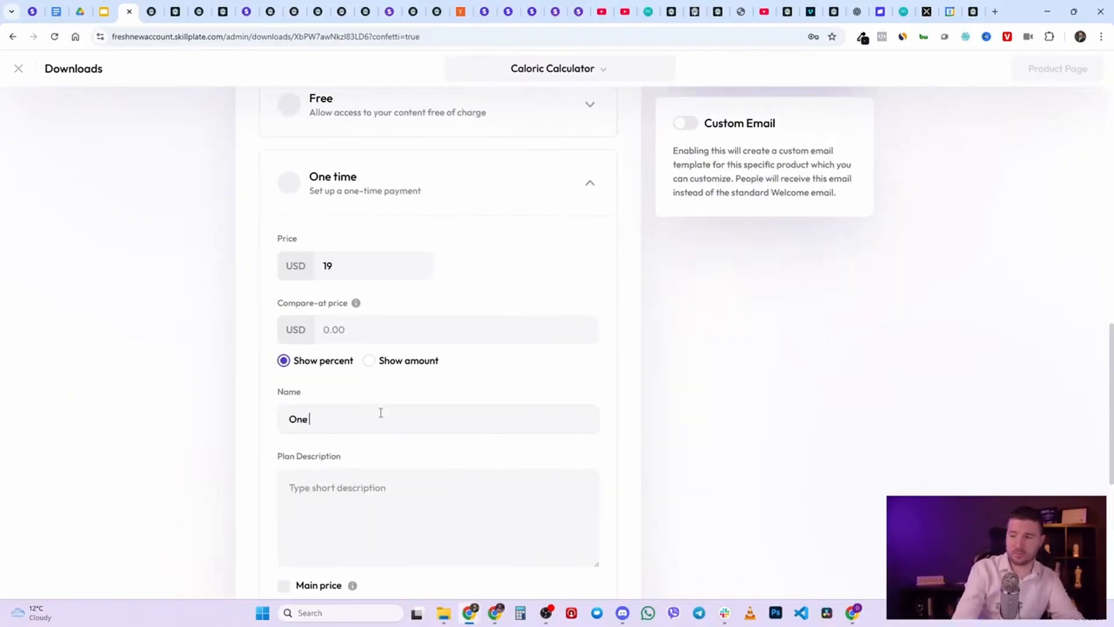
{"action": "type", "text": "Time Payment"}
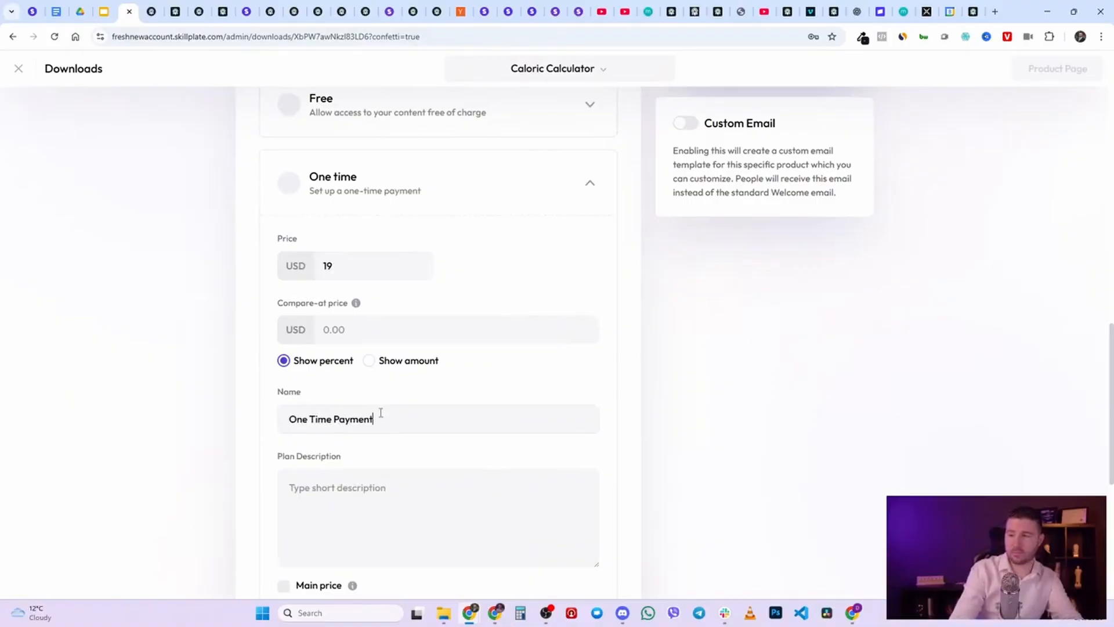
{"action": "key", "text": "ctrl+a"}
{"action": "key", "text": "ctrl+c"}
{"action": "left_click", "coordinate": [498, 503]}
{"action": "key", "text": "ctrl+v"}
- Add the one-time plan to the "Caloric Calculator" download and close the product
{"action": "scroll", "coordinate": [519, 505], "scroll_direction": "down", "scroll_amount": 2}
{"action": "scroll", "coordinate": [520, 505], "scroll_direction": "down", "scroll_amount": 3}
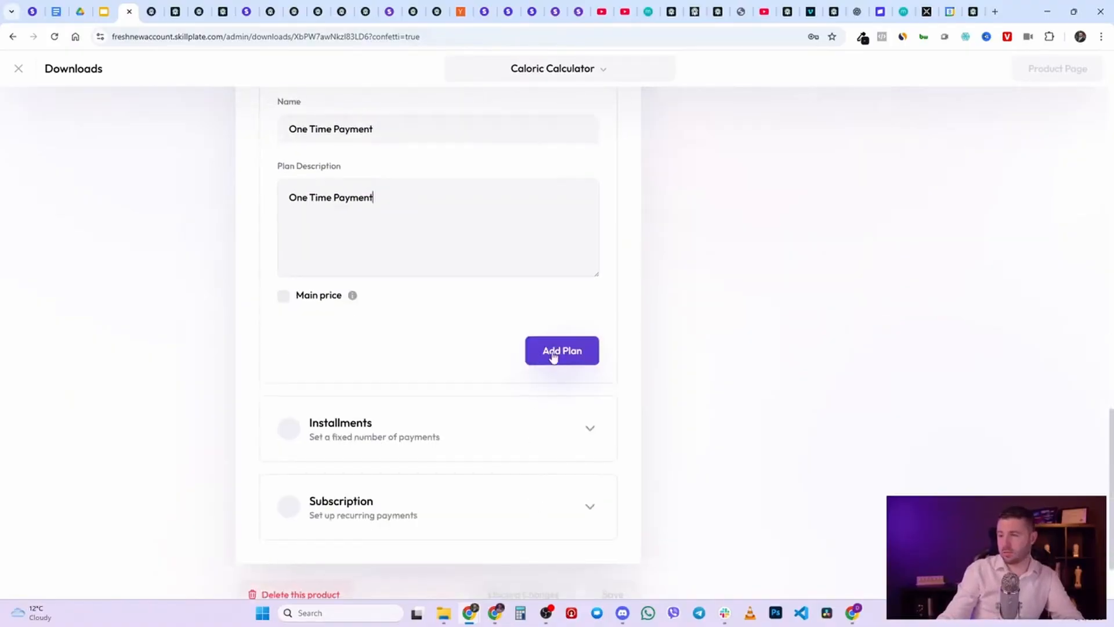
{"action": "left_click", "coordinate": [555, 354]}
{"action": "scroll", "coordinate": [747, 362], "scroll_direction": "down", "scroll_amount": 3}
{"action": "scroll", "coordinate": [789, 285], "scroll_direction": "up", "scroll_amount": 15}
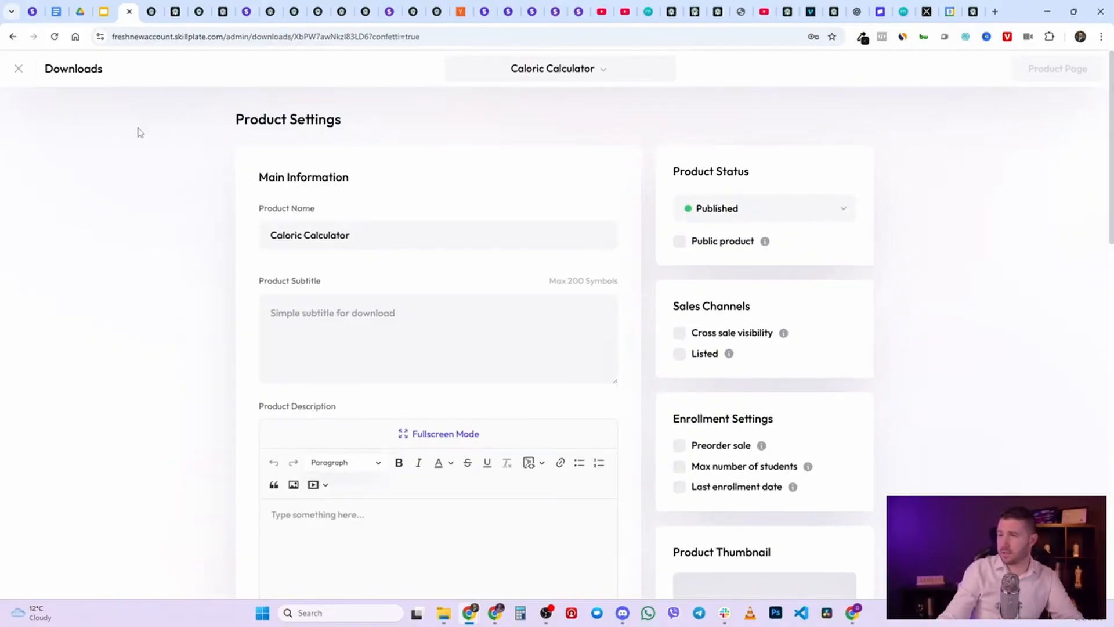
{"action": "left_click", "coordinate": [18, 69]}
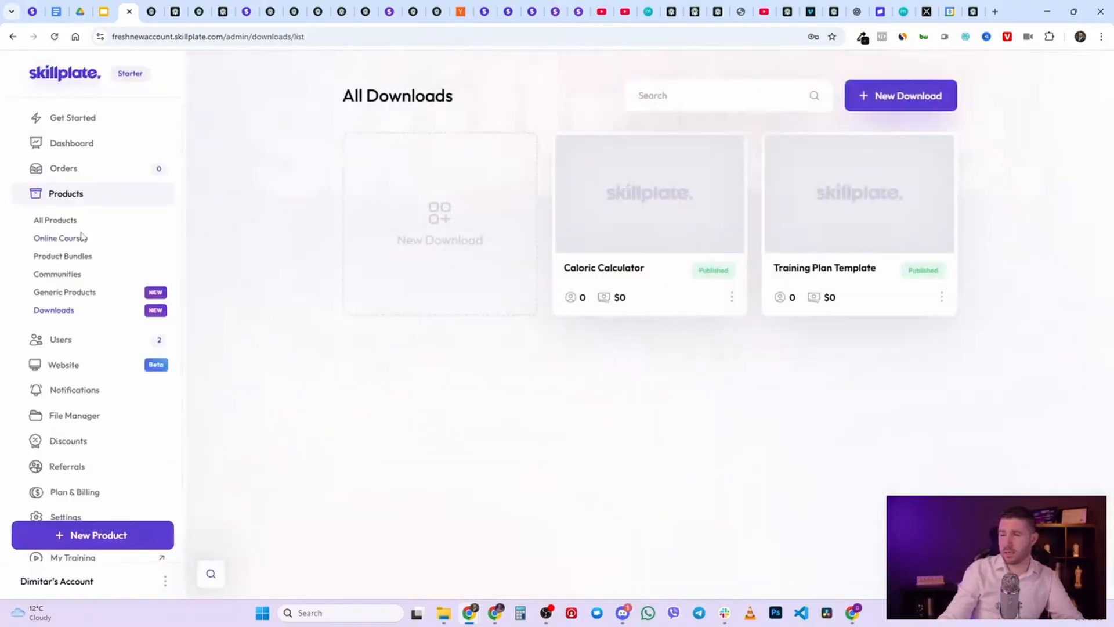
- Set the school's font family to Oswald in the branding settings and save the change
{"action": "left_click", "coordinate": [96, 514]}
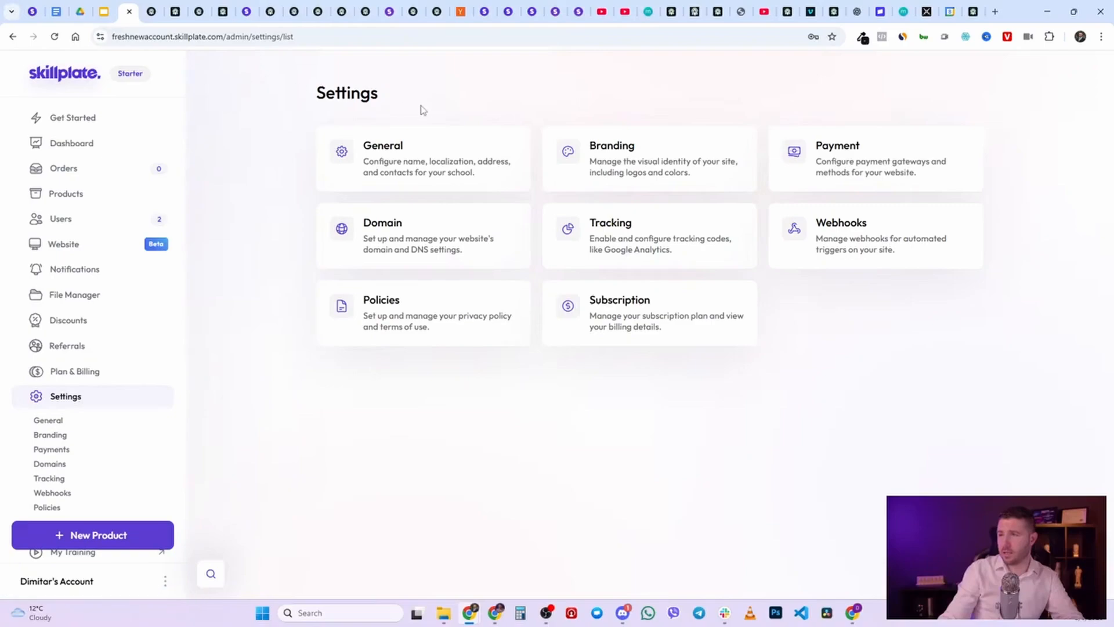
{"action": "left_click", "coordinate": [592, 147]}
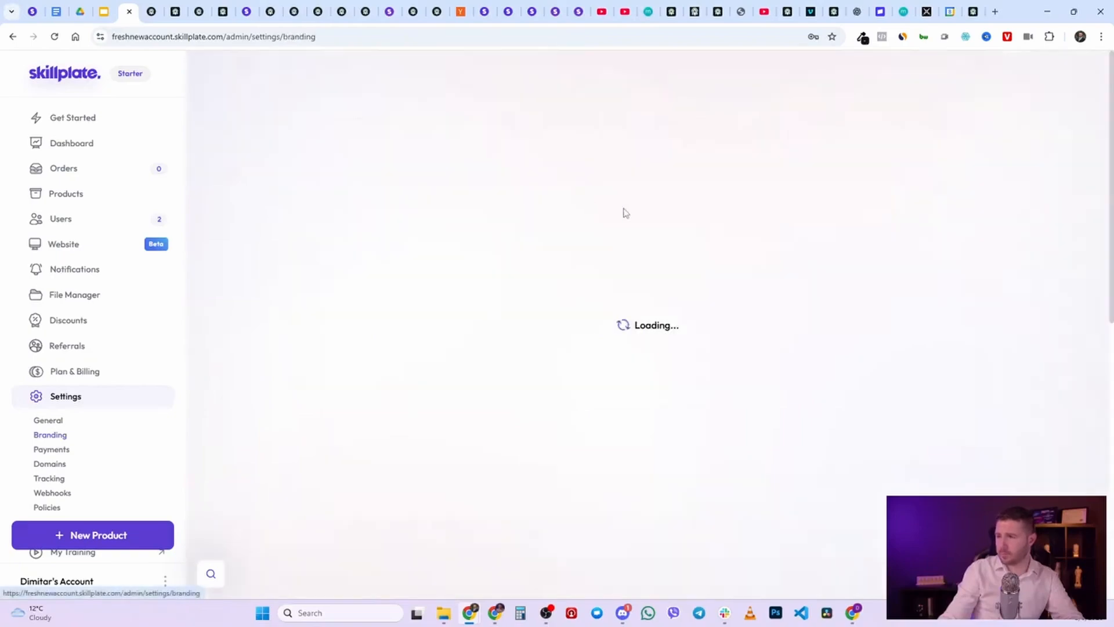
{"action": "scroll", "coordinate": [527, 257], "scroll_direction": "down", "scroll_amount": 5}
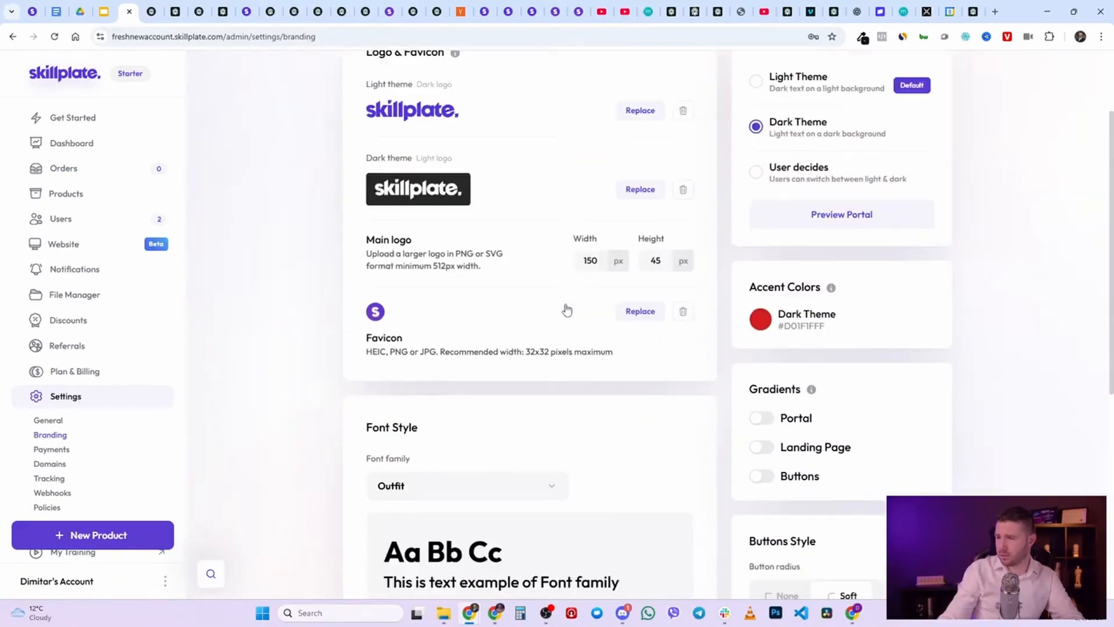
{"action": "scroll", "coordinate": [571, 307], "scroll_direction": "down", "scroll_amount": 2}
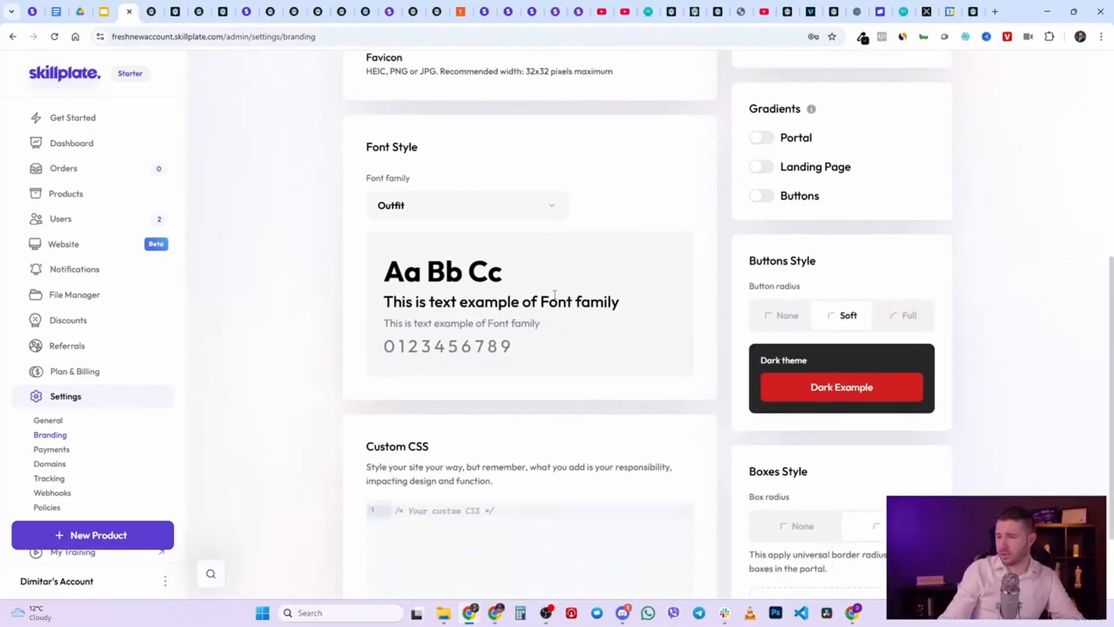
{"action": "left_click", "coordinate": [537, 197]}
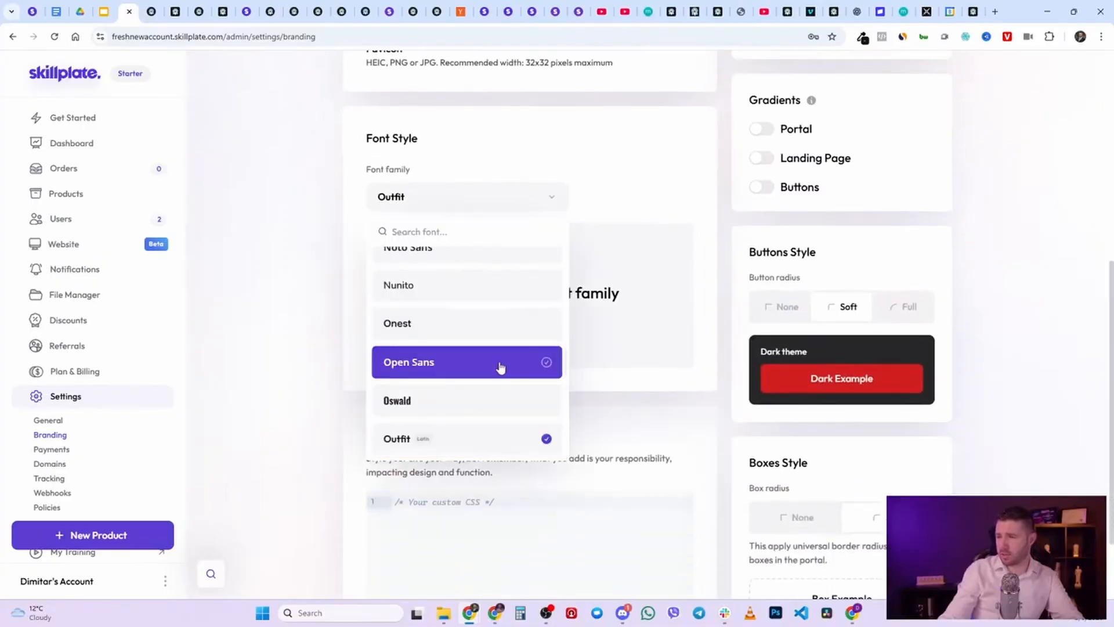
{"action": "scroll", "coordinate": [498, 377], "scroll_direction": "down", "scroll_amount": 1}
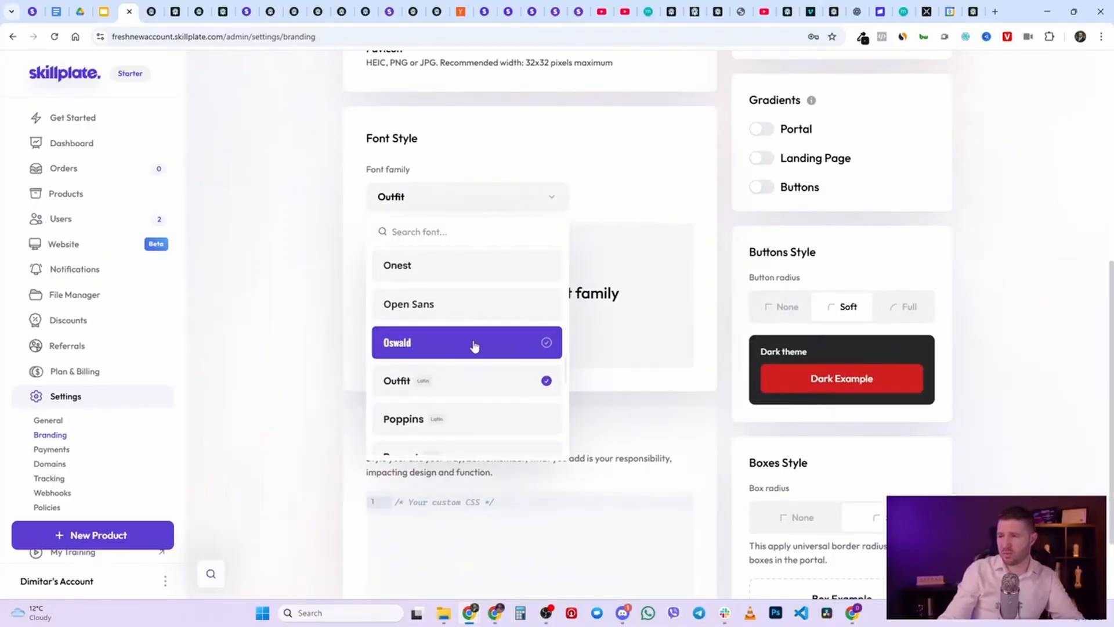
{"action": "scroll", "coordinate": [489, 331], "scroll_direction": "up", "scroll_amount": 2}
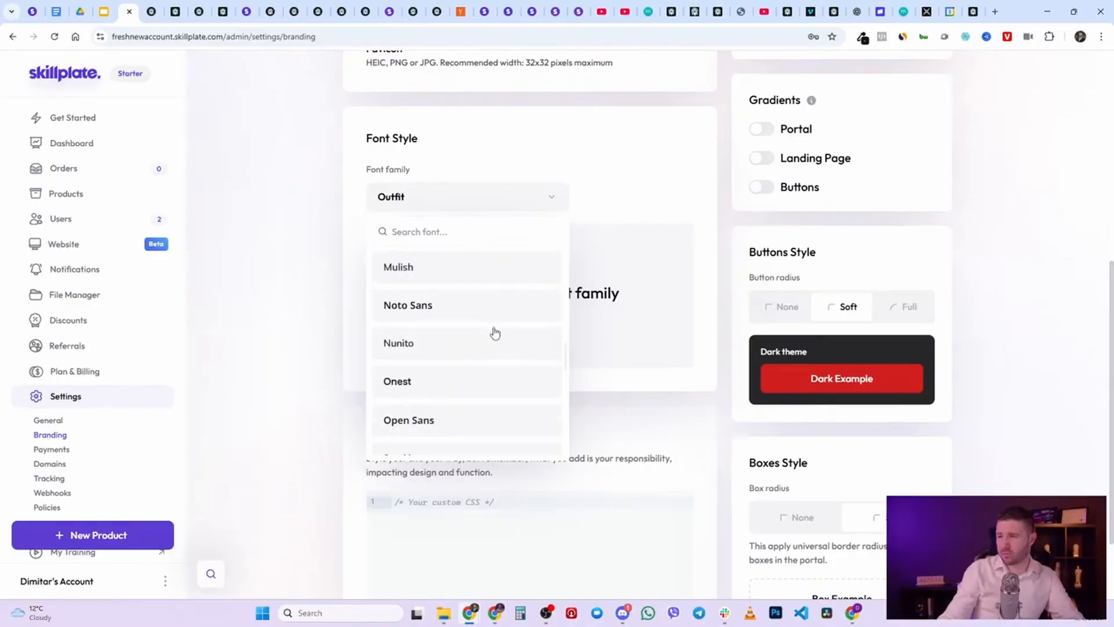
{"action": "scroll", "coordinate": [493, 333], "scroll_direction": "down", "scroll_amount": 2}
{"action": "left_click", "coordinate": [445, 350]}
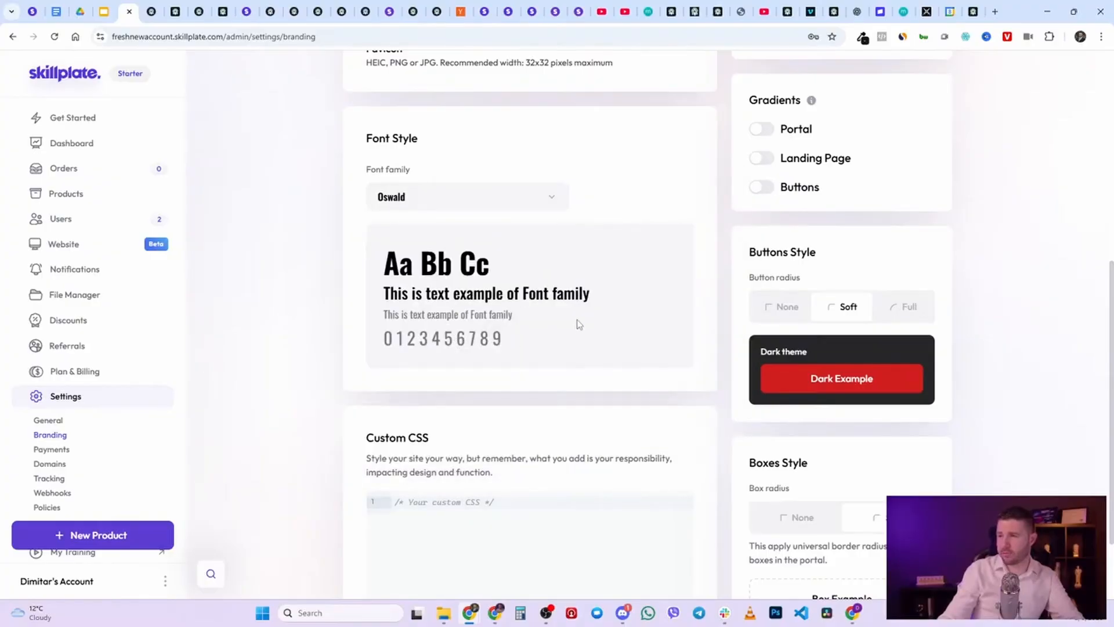
{"action": "scroll", "coordinate": [758, 212], "scroll_direction": "up", "scroll_amount": 4}
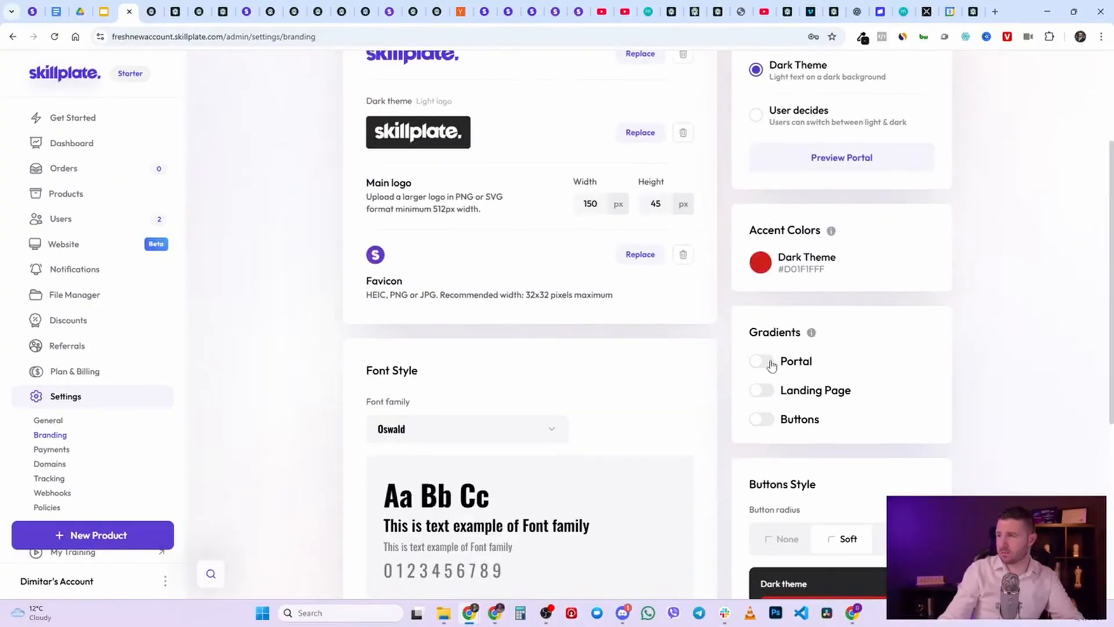
{"action": "scroll", "coordinate": [863, 236], "scroll_direction": "up", "scroll_amount": 3}
{"action": "left_click", "coordinate": [923, 98]}
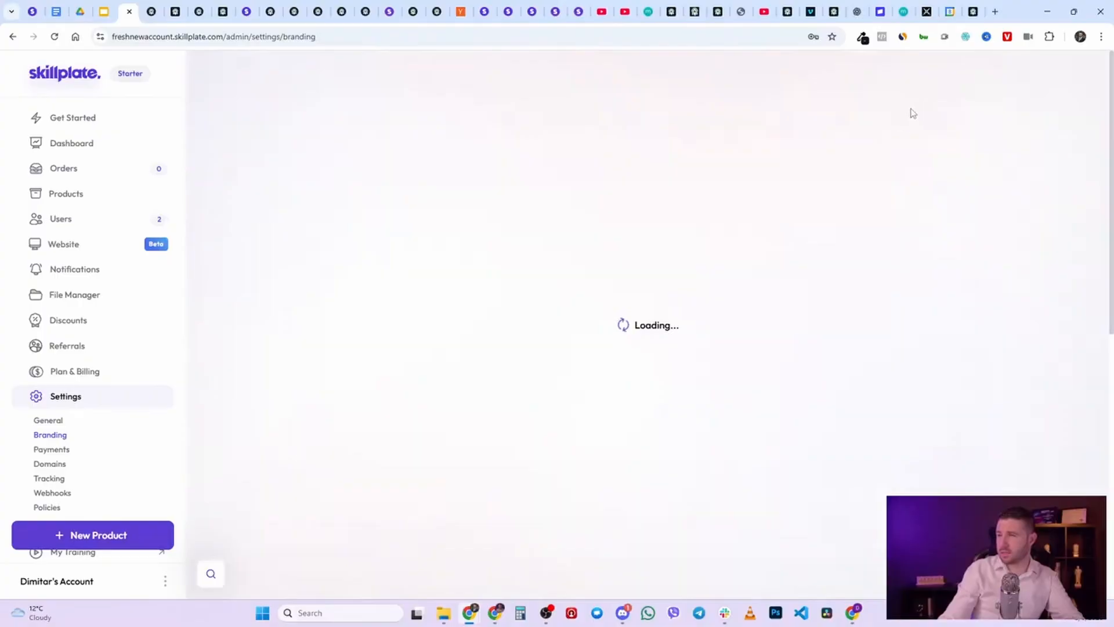
- Open the website's design in the Site Builder and look over its Home page
{"action": "key", "text": "alt+Tab"}
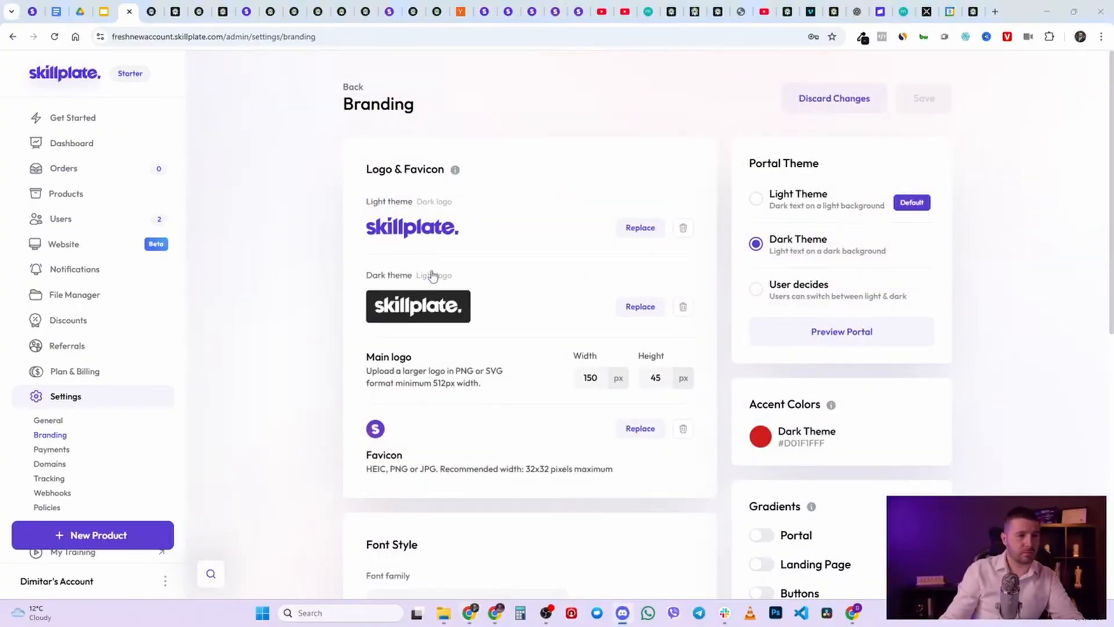
{"action": "left_click", "coordinate": [70, 245]}
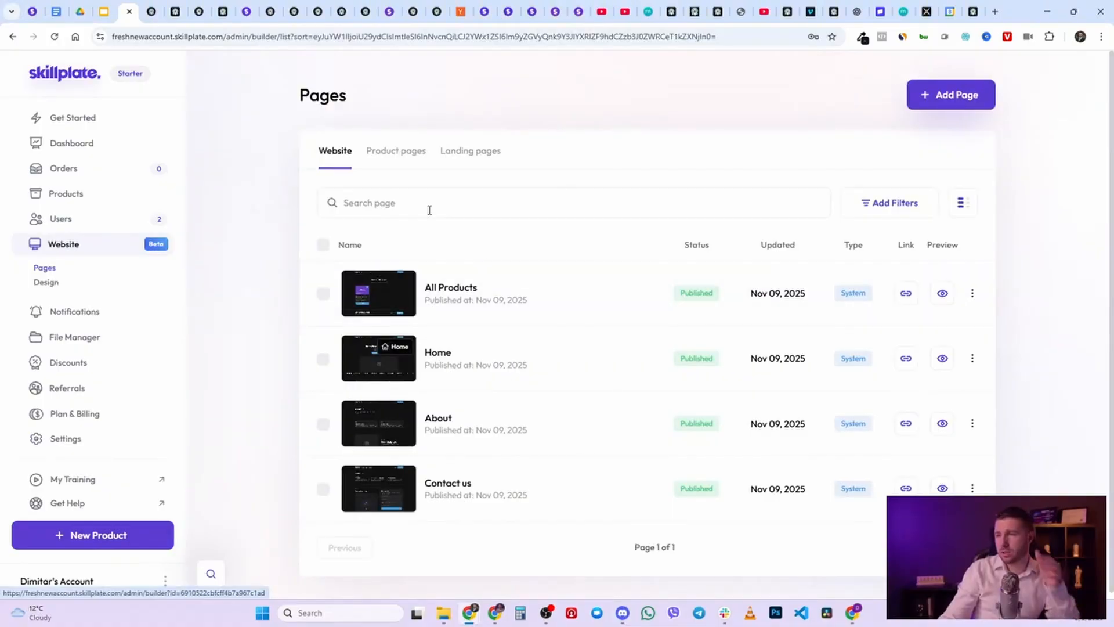
{"action": "left_click", "coordinate": [46, 284]}
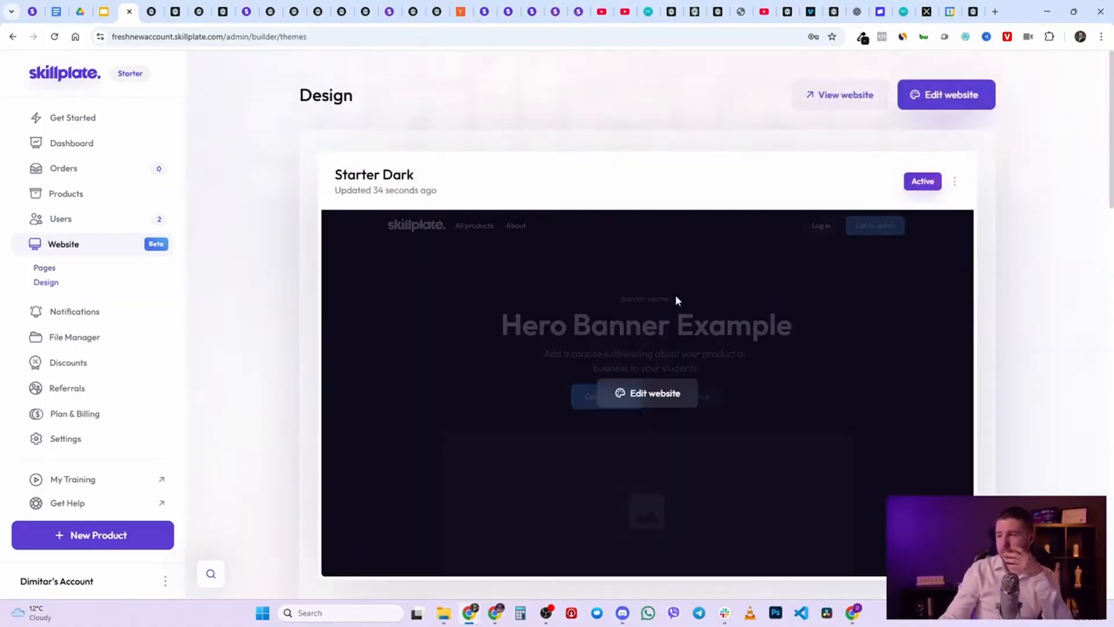
{"action": "scroll", "coordinate": [725, 302], "scroll_direction": "down", "scroll_amount": 5}
{"action": "mouse_move", "coordinate": [635, 371]}
{"action": "left_click", "coordinate": [649, 338]}
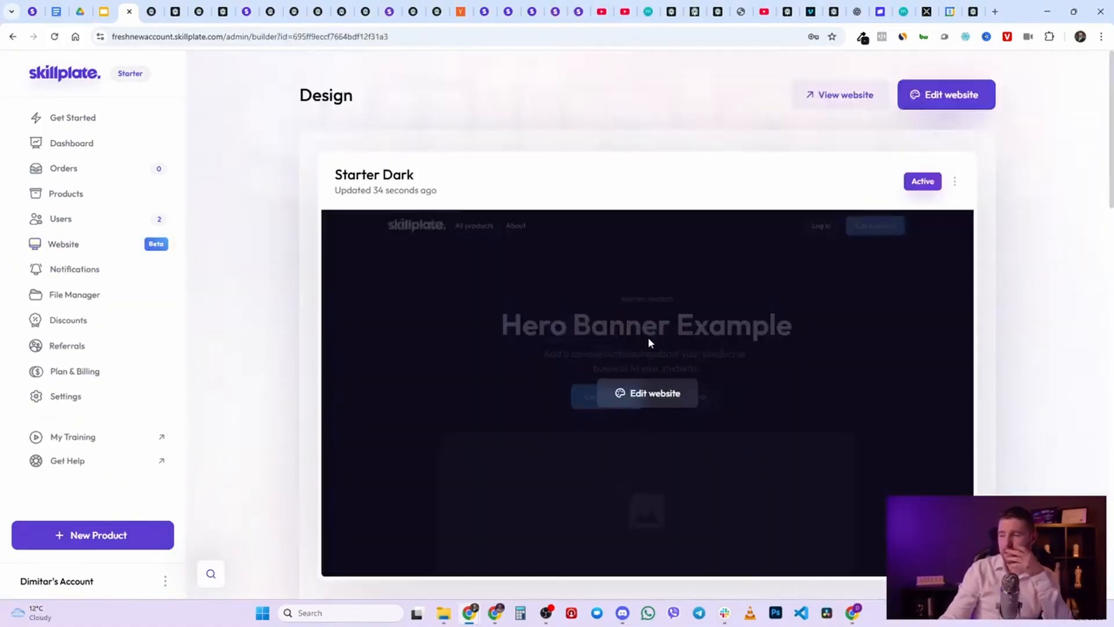
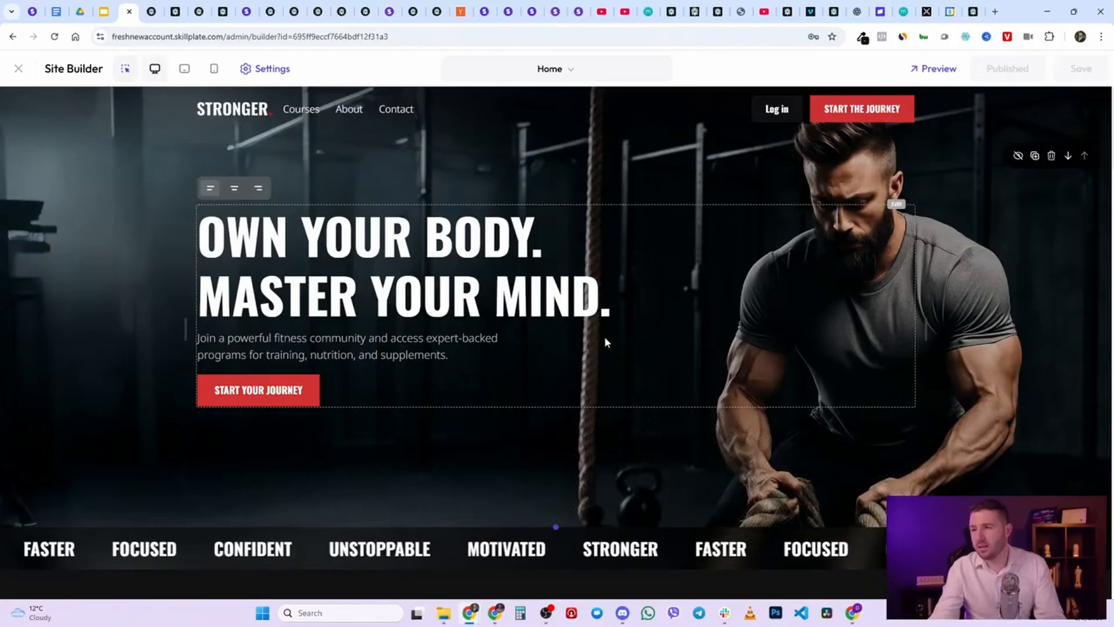
{"action": "scroll", "coordinate": [604, 336], "scroll_direction": "down", "scroll_amount": 5}
{"action": "scroll", "coordinate": [592, 308], "scroll_direction": "up", "scroll_amount": 5}
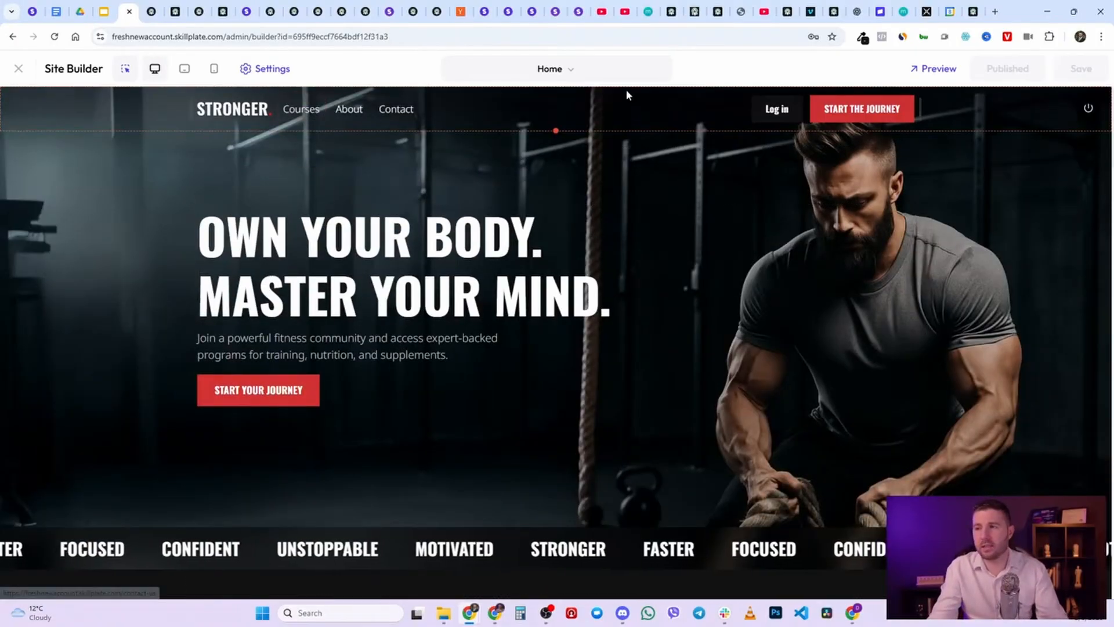
- Switch the Site Builder from Home to the All Products page and look through its product cards
{"action": "left_click", "coordinate": [557, 68]}
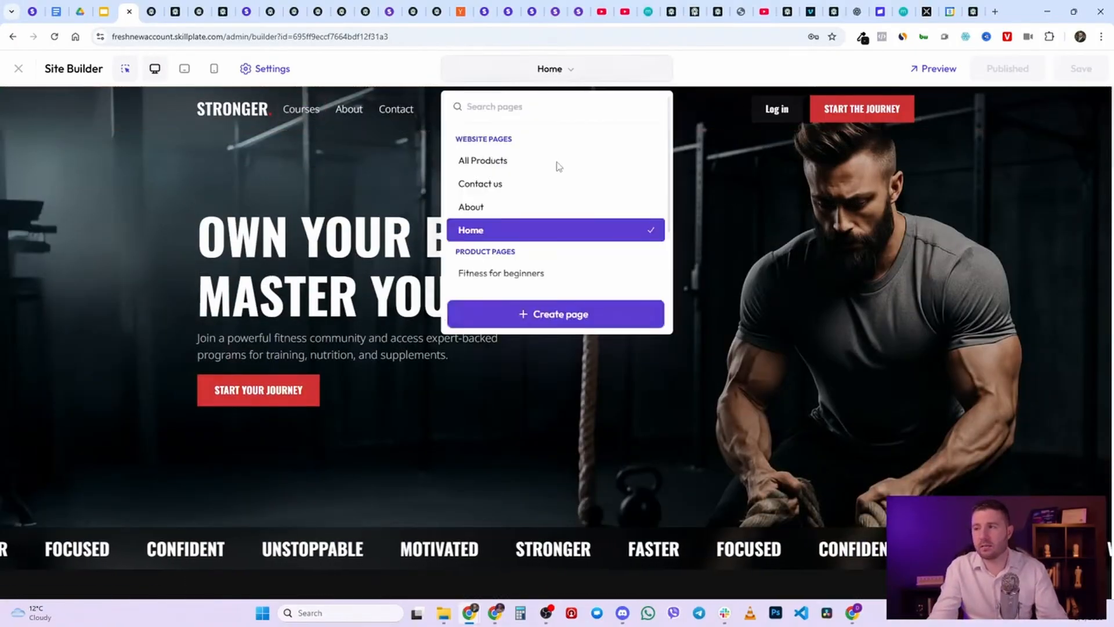
{"action": "left_click", "coordinate": [527, 161]}
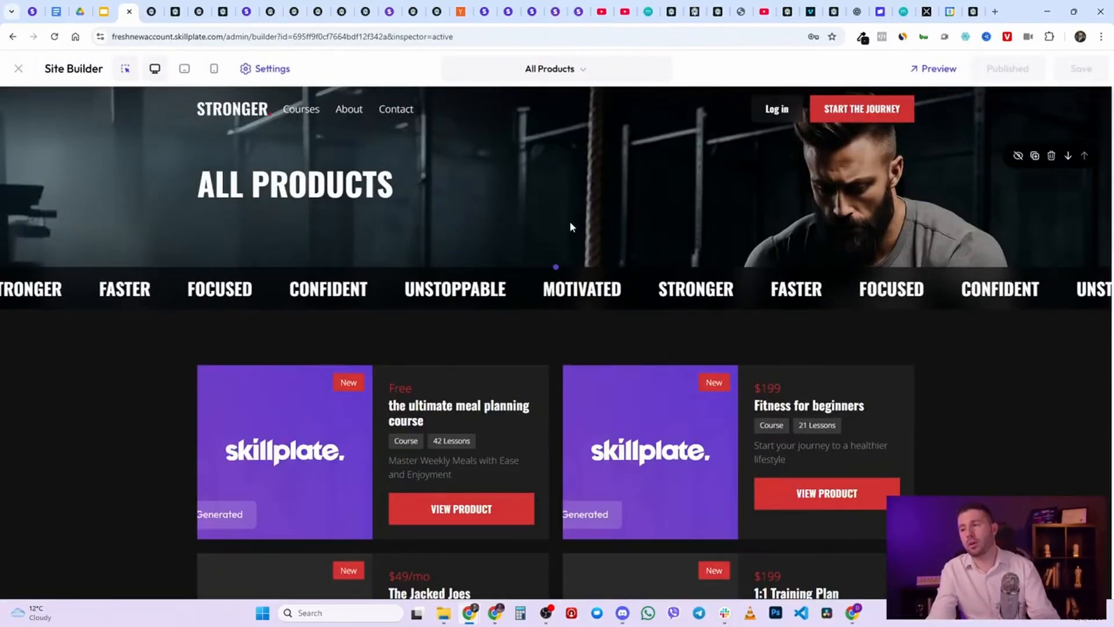
{"action": "scroll", "coordinate": [774, 268], "scroll_direction": "down", "scroll_amount": 8}
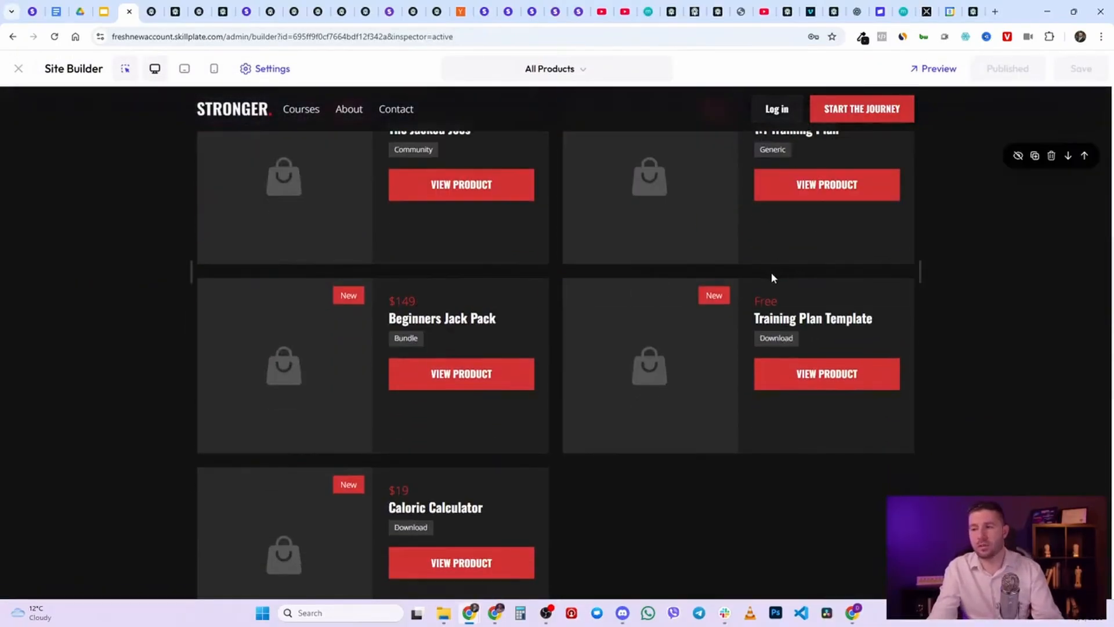
{"action": "scroll", "coordinate": [768, 274], "scroll_direction": "down", "scroll_amount": 3}
{"action": "scroll", "coordinate": [764, 274], "scroll_direction": "up", "scroll_amount": 10}
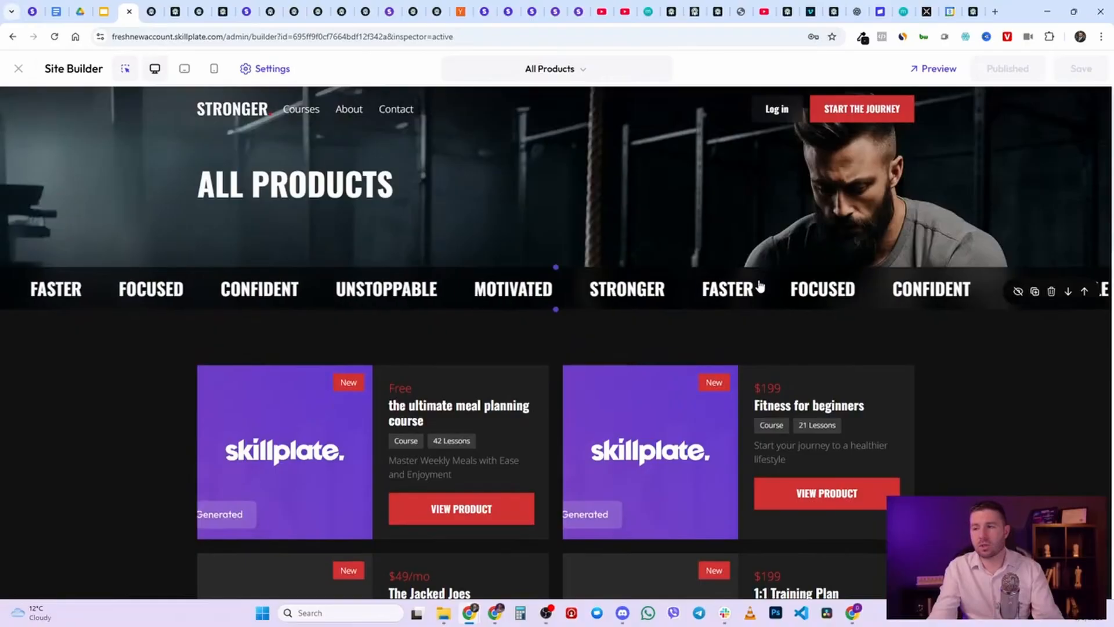
{"action": "scroll", "coordinate": [729, 267], "scroll_direction": "down", "scroll_amount": 3}
- Select the products showcase section on the All Products page and examine its product cards and layout options
{"action": "left_click", "coordinate": [582, 72]}
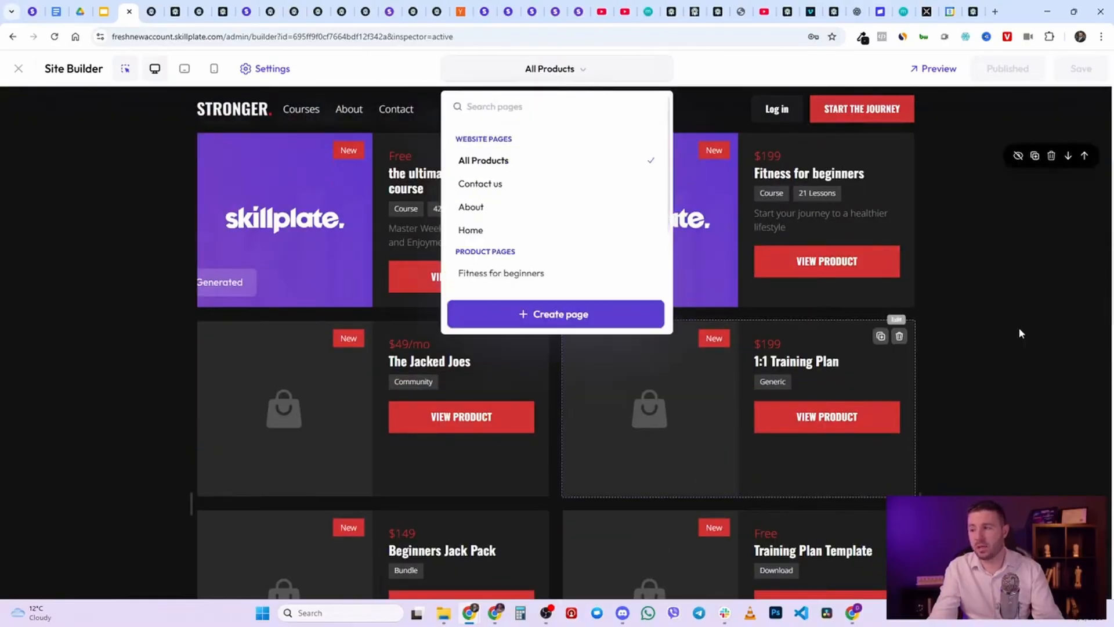
{"action": "left_click", "coordinate": [1026, 312]}
{"action": "scroll", "coordinate": [970, 333], "scroll_direction": "down", "scroll_amount": 3}
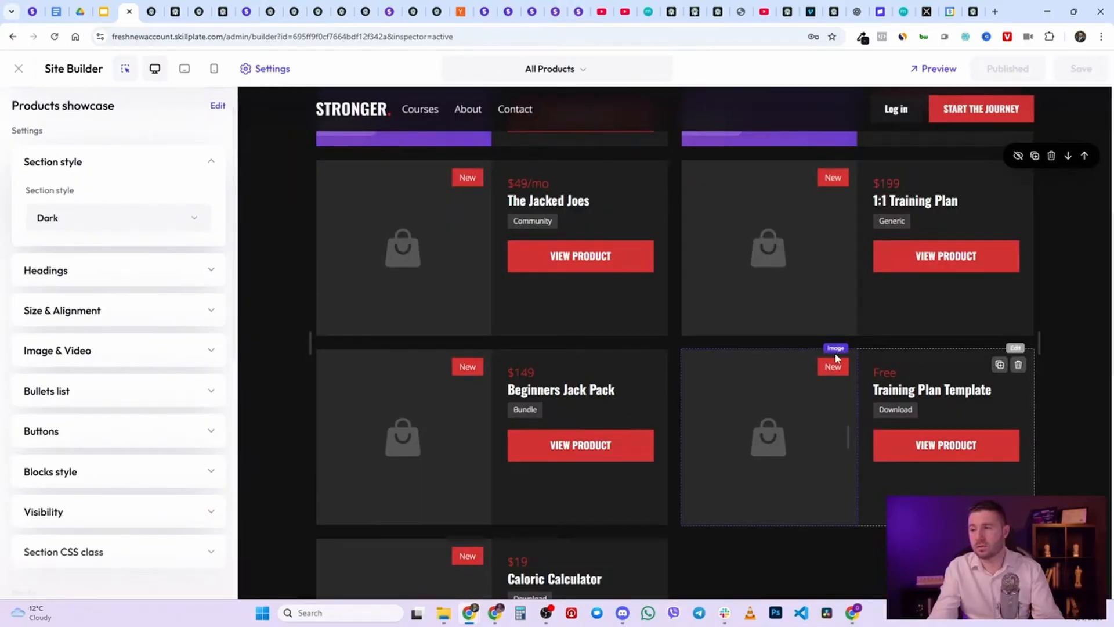
{"action": "scroll", "coordinate": [835, 358], "scroll_direction": "down", "scroll_amount": 2}
{"action": "scroll", "coordinate": [669, 341], "scroll_direction": "up", "scroll_amount": 4}
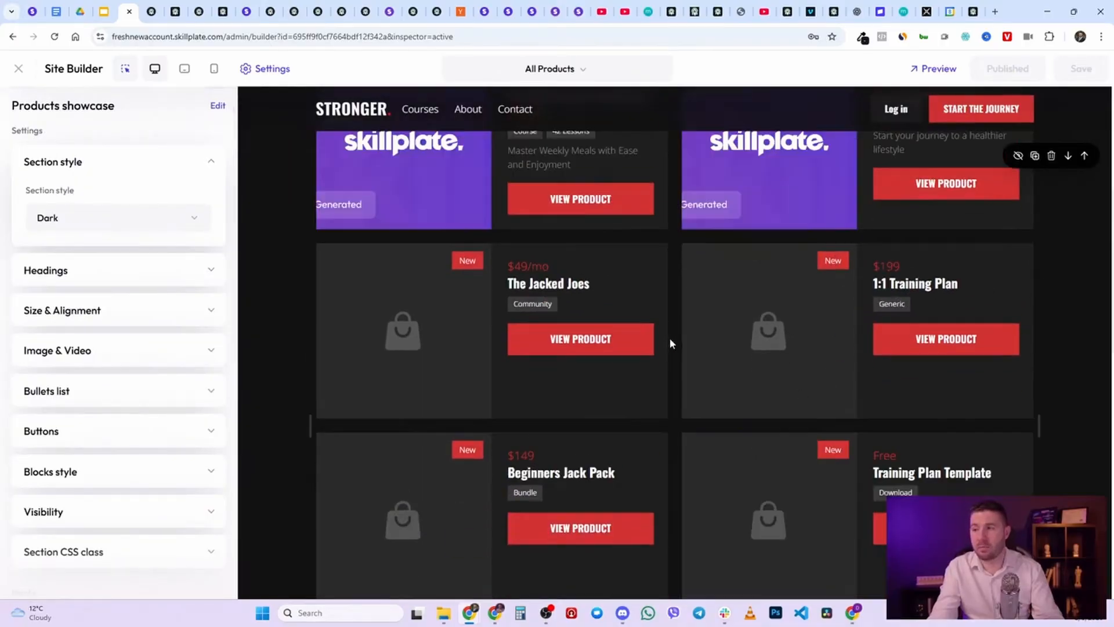
{"action": "scroll", "coordinate": [672, 340], "scroll_direction": "up", "scroll_amount": 5}
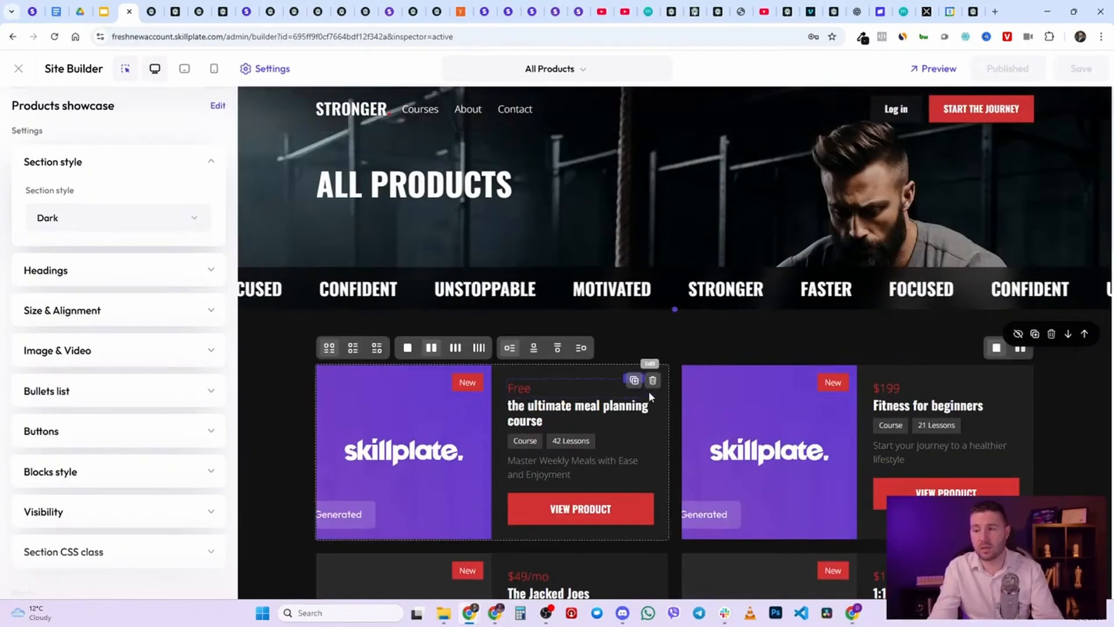
{"action": "scroll", "coordinate": [683, 308], "scroll_direction": "down", "scroll_amount": 3}
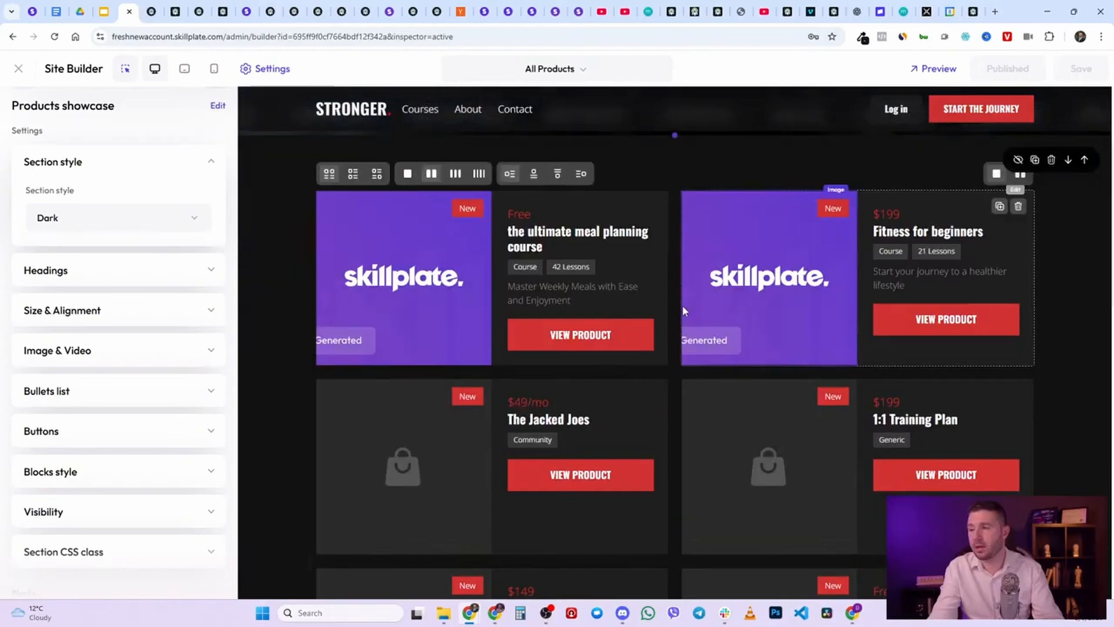
{"action": "scroll", "coordinate": [665, 232], "scroll_direction": "up", "scroll_amount": 2}
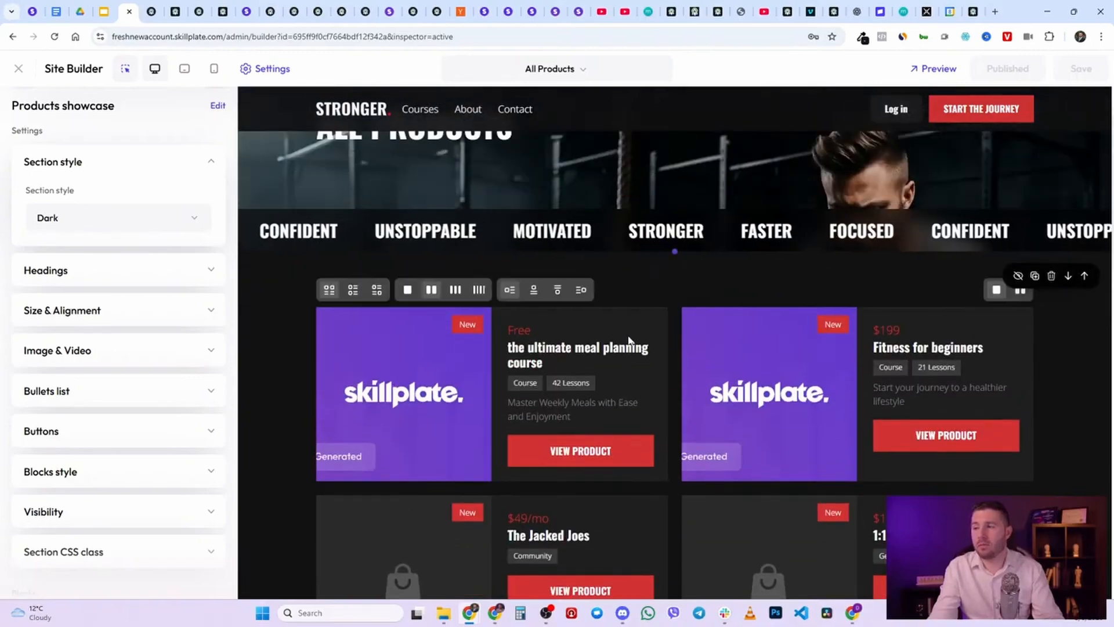
- Insert the "Start the 7-Day Fitness Reboot" banner from the theme sections directly above the products showcase
{"action": "left_click", "coordinate": [674, 251]}
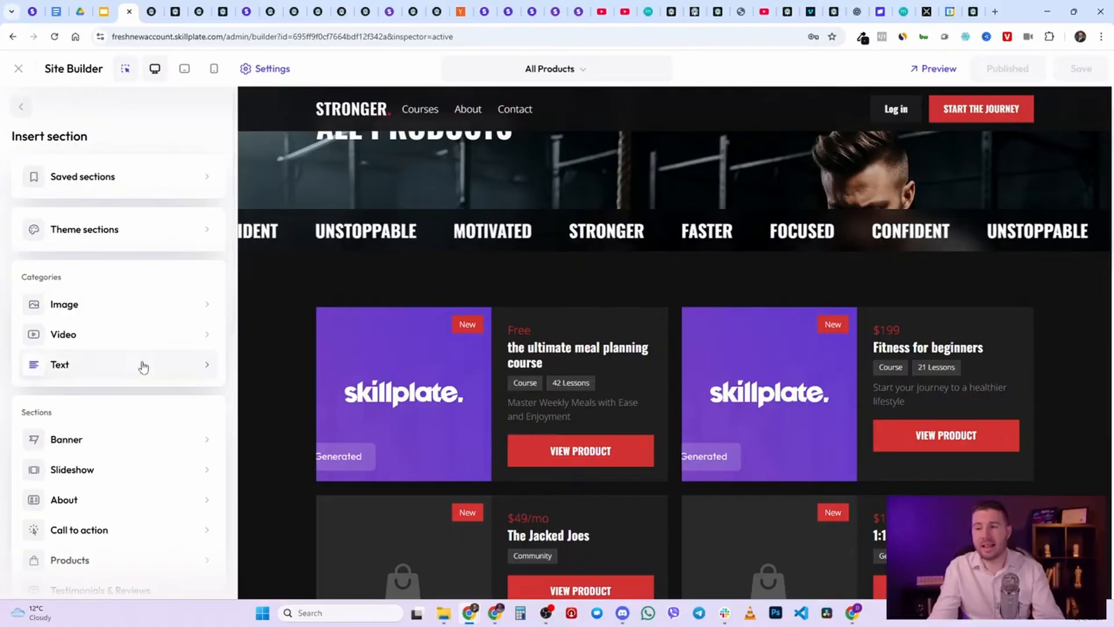
{"action": "scroll", "coordinate": [141, 363], "scroll_direction": "down", "scroll_amount": 5}
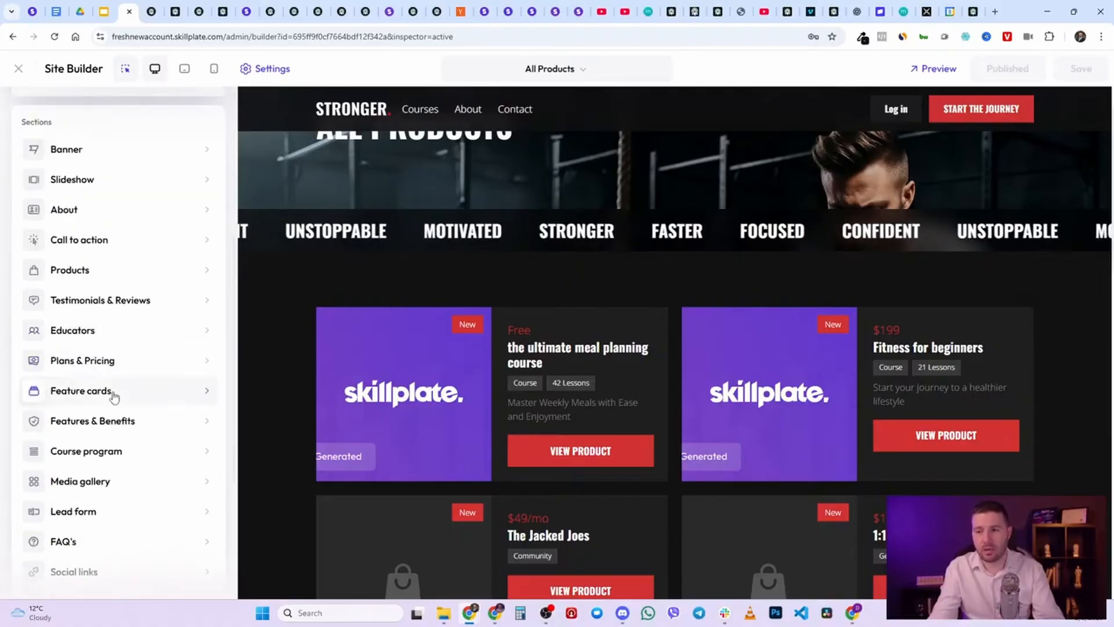
{"action": "scroll", "coordinate": [131, 283], "scroll_direction": "up", "scroll_amount": 5}
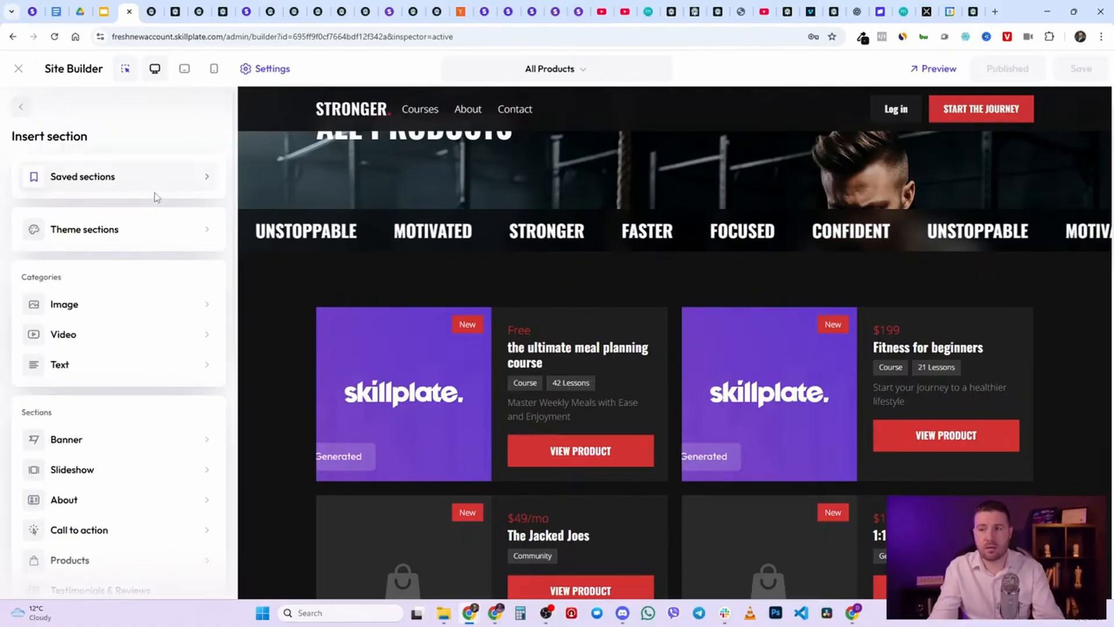
{"action": "left_click", "coordinate": [136, 230]}
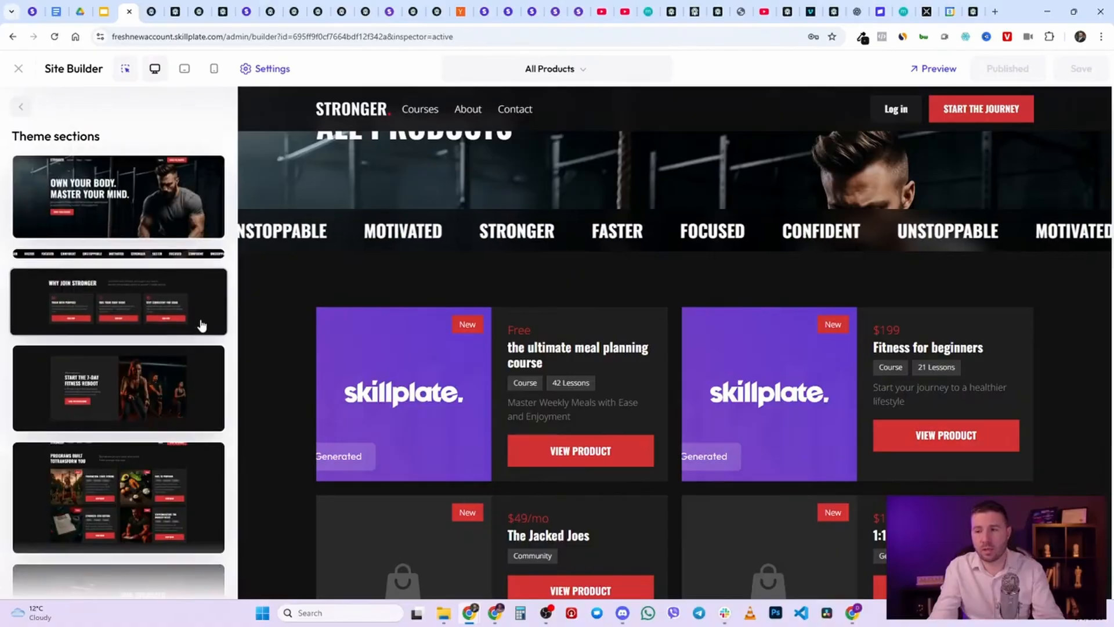
{"action": "left_click", "coordinate": [146, 402]}
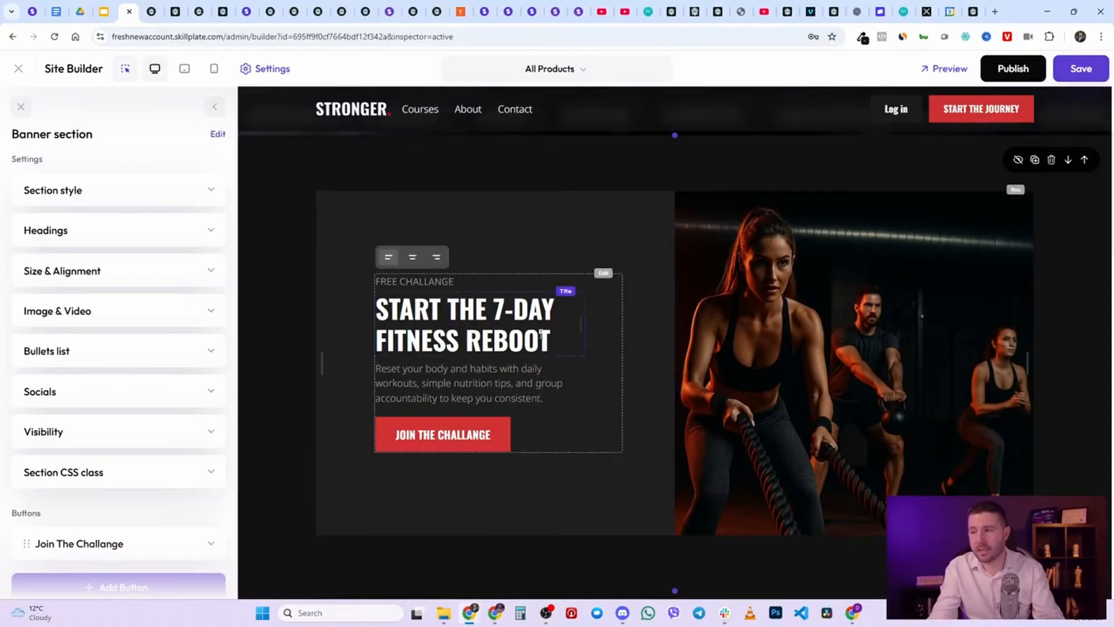
- Open the settings of the new banner's "Join The Challange" button and examine its style and link options
{"action": "left_click", "coordinate": [466, 436]}
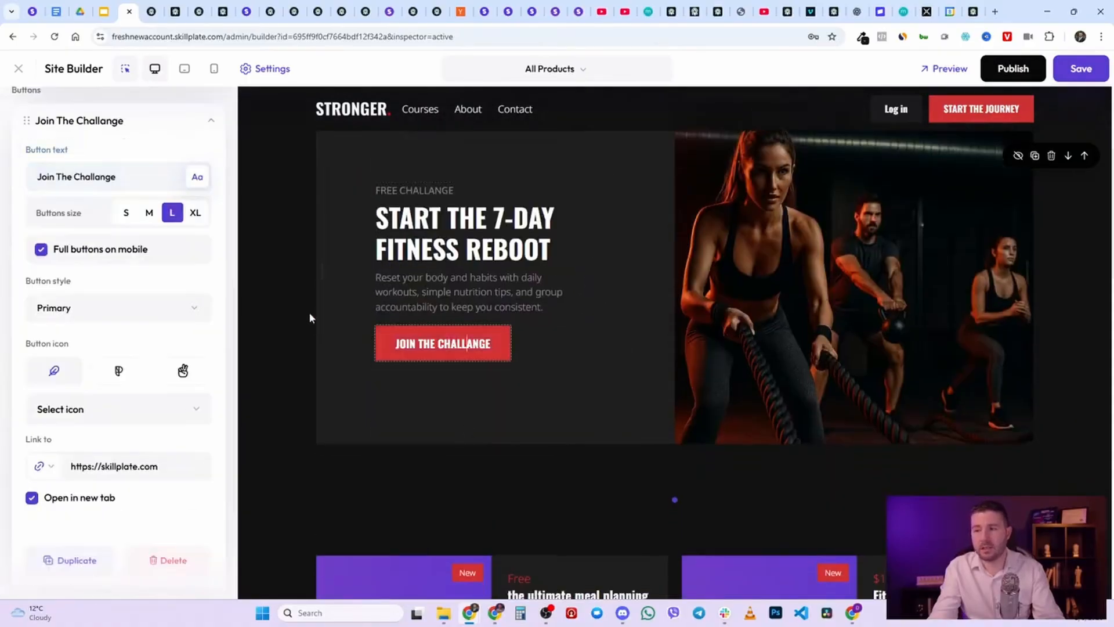
{"action": "scroll", "coordinate": [163, 265], "scroll_direction": "up", "scroll_amount": 3}
{"action": "left_click", "coordinate": [209, 295]}
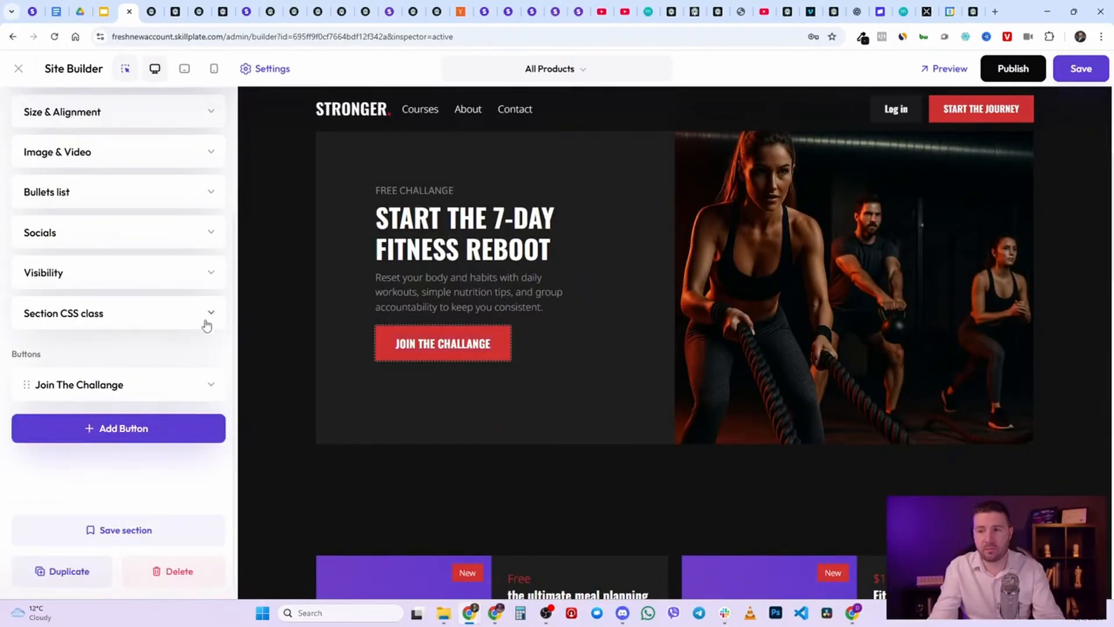
{"action": "scroll", "coordinate": [207, 325], "scroll_direction": "up", "scroll_amount": 3}
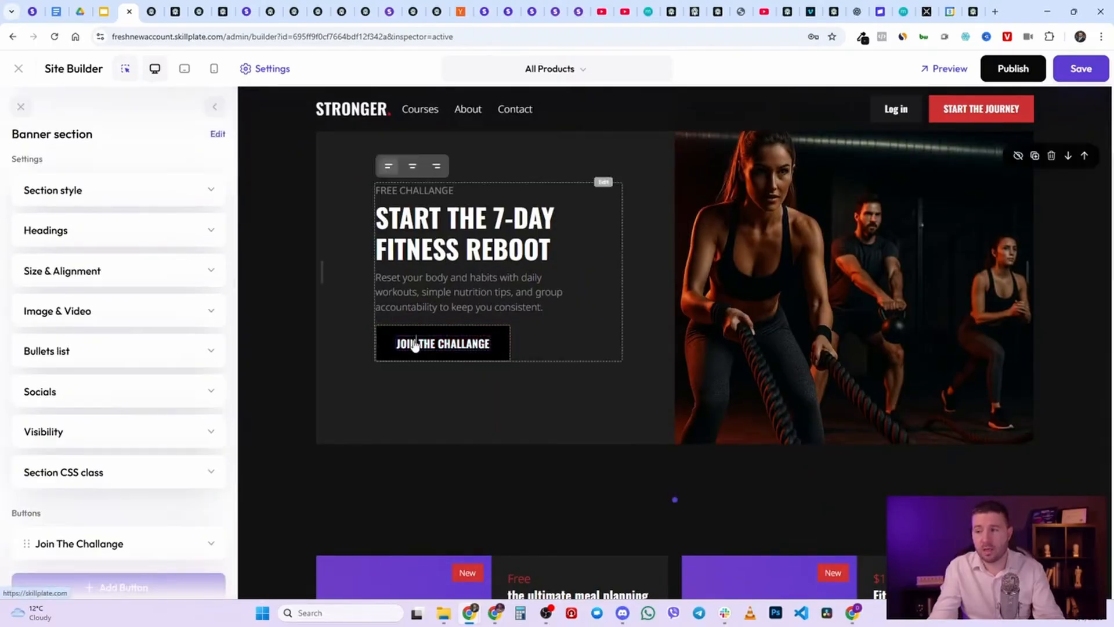
{"action": "left_click", "coordinate": [415, 346]}
{"action": "scroll", "coordinate": [118, 408], "scroll_direction": "down", "scroll_amount": 1}
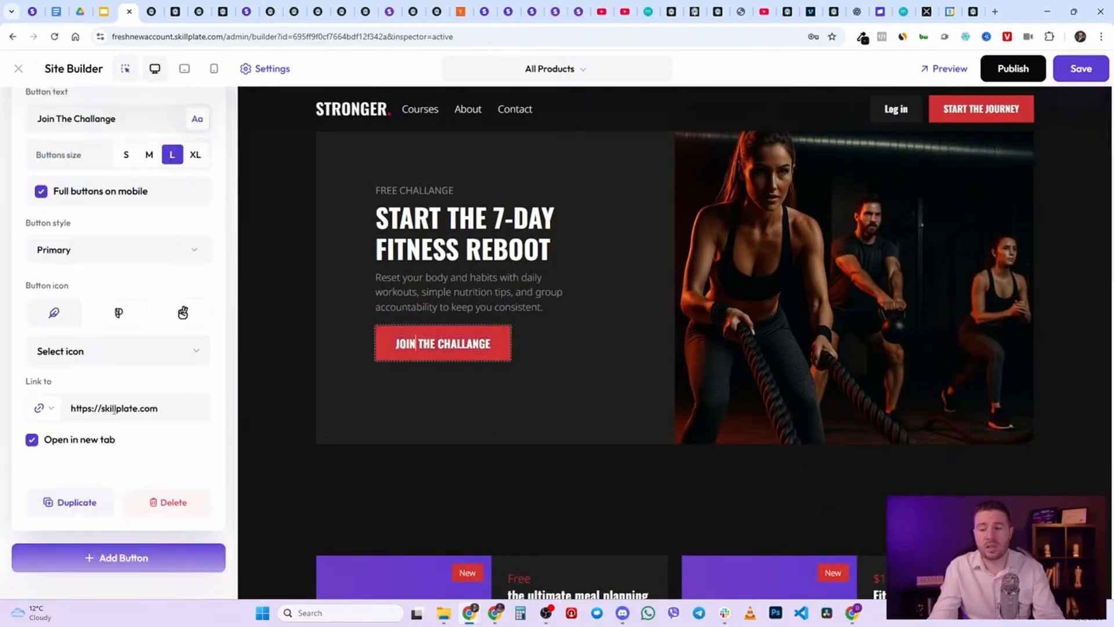
- Link the "Join The Challange" button of the new banner to the product Beginners Jack Pack
{"action": "left_click", "coordinate": [51, 409]}
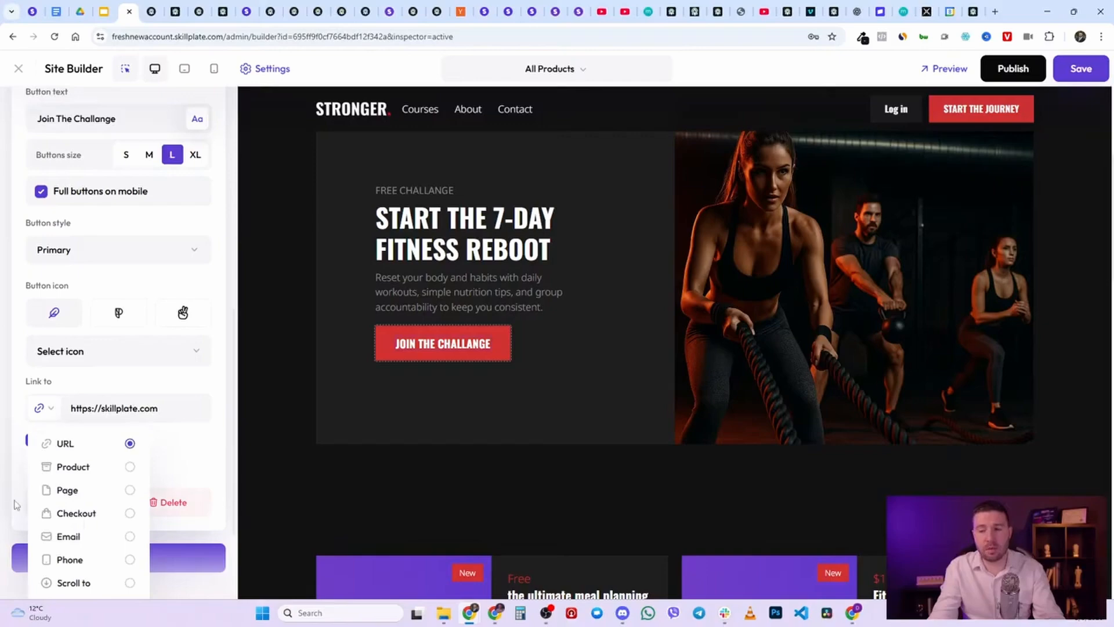
{"action": "scroll", "coordinate": [180, 465], "scroll_direction": "down", "scroll_amount": 1}
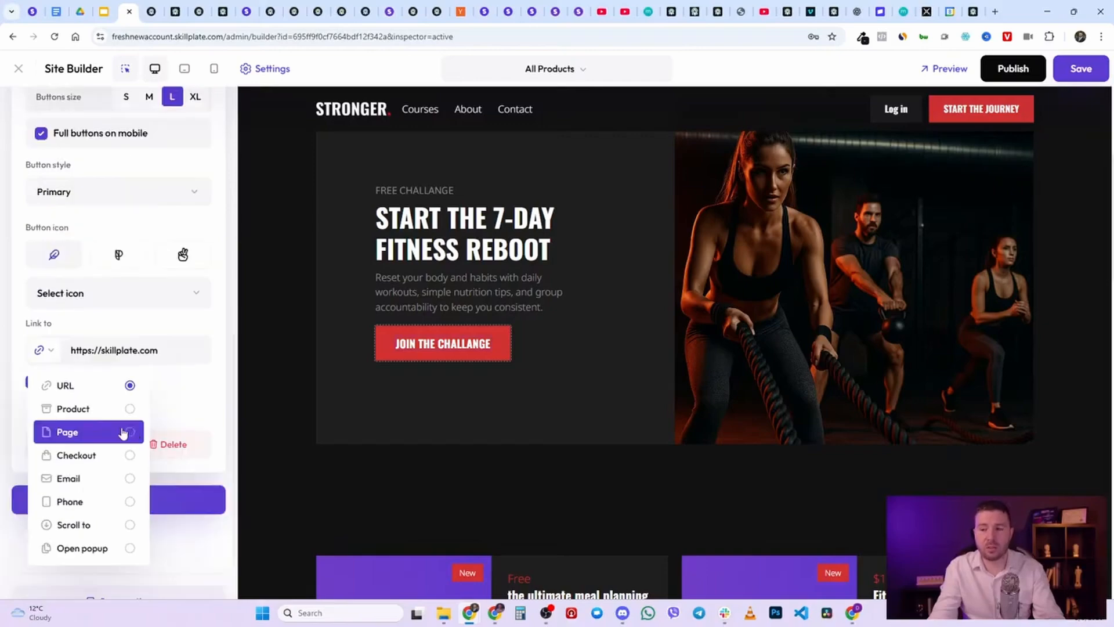
{"action": "left_click", "coordinate": [88, 454]}
{"action": "left_click", "coordinate": [139, 352]}
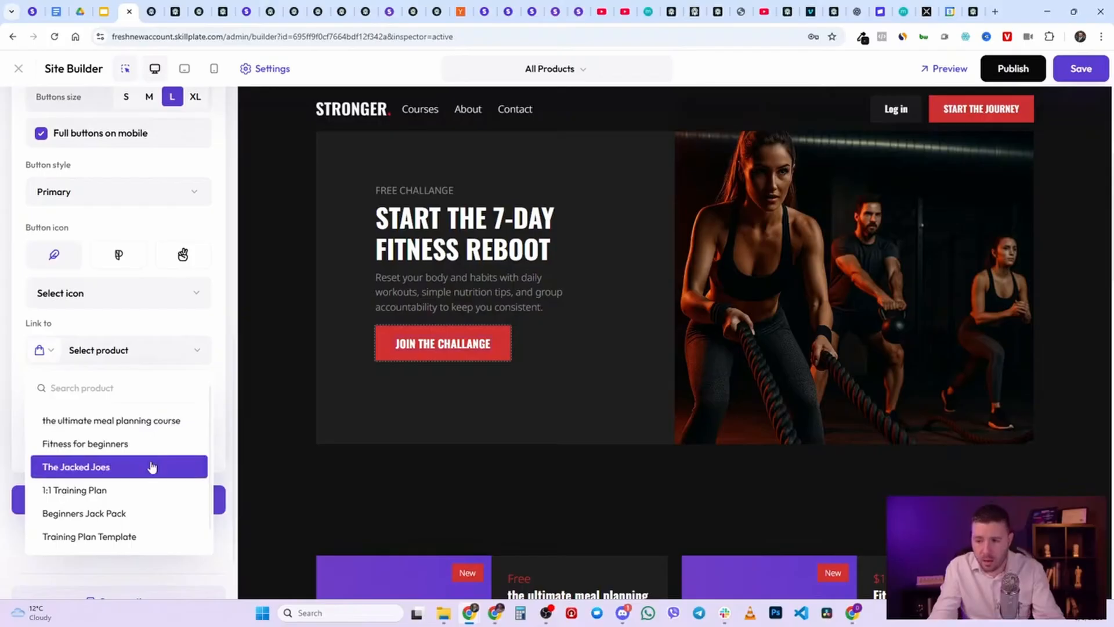
{"action": "left_click", "coordinate": [139, 513]}
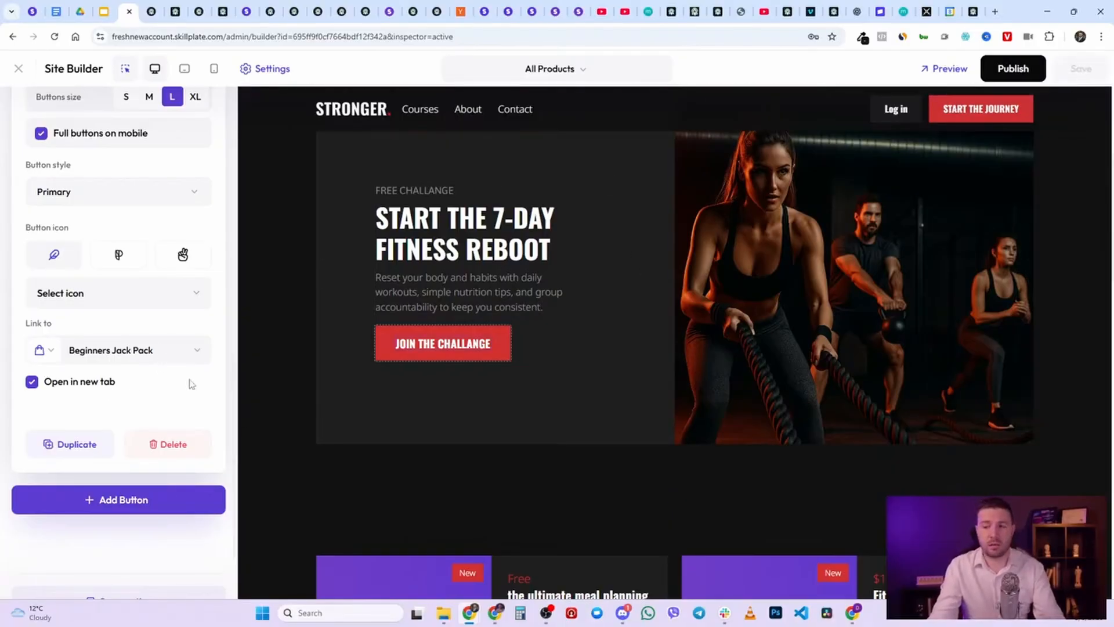
- Look through the All Products page from its header and new banner down to the product cards and newsletter section
{"action": "scroll", "coordinate": [482, 360], "scroll_direction": "down", "scroll_amount": 4}
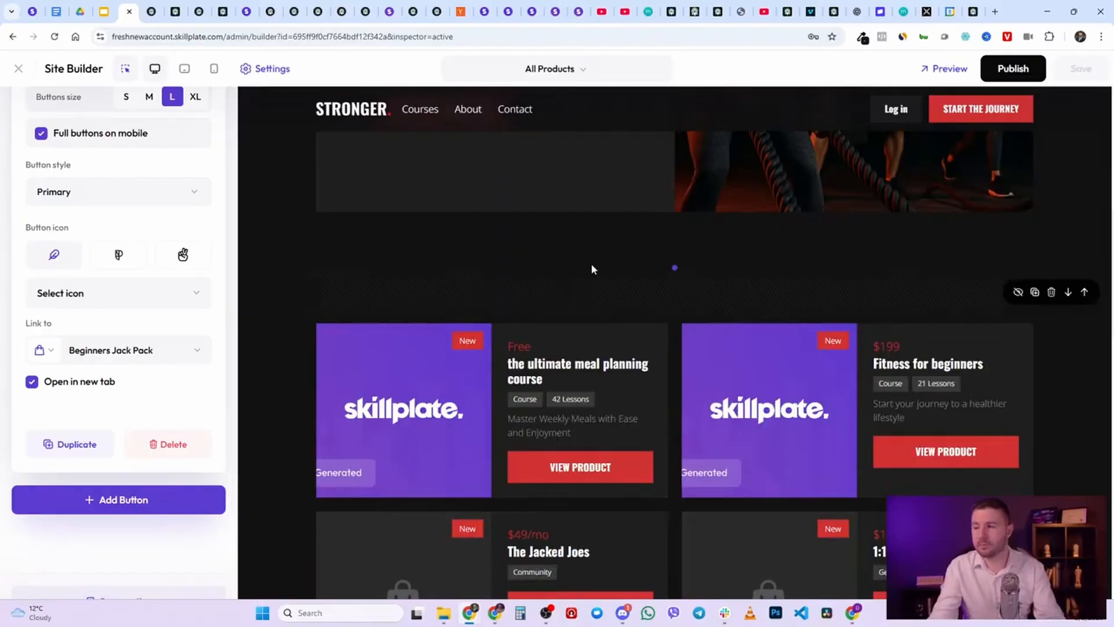
{"action": "scroll", "coordinate": [592, 268], "scroll_direction": "up", "scroll_amount": 5}
{"action": "scroll", "coordinate": [753, 299], "scroll_direction": "up", "scroll_amount": 4}
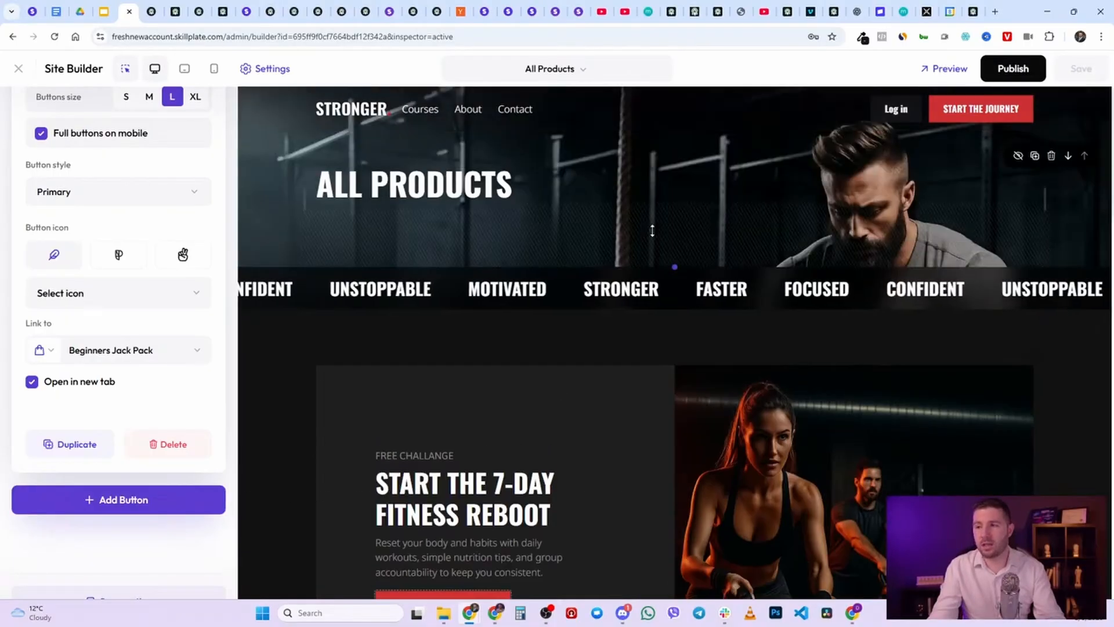
{"action": "scroll", "coordinate": [697, 326], "scroll_direction": "down", "scroll_amount": 4}
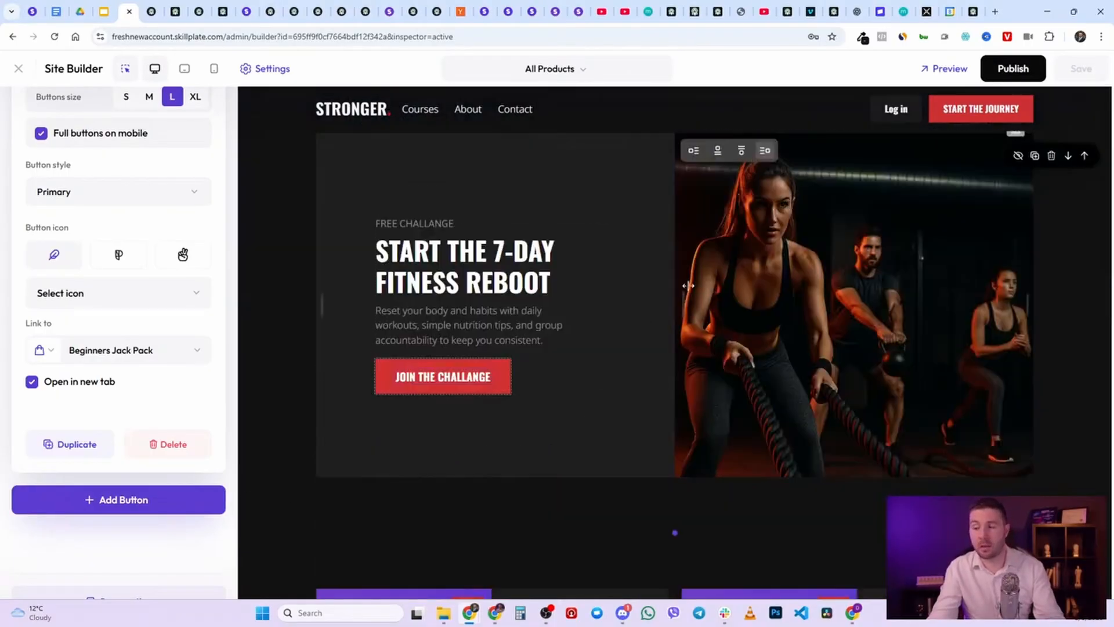
{"action": "scroll", "coordinate": [688, 286], "scroll_direction": "down", "scroll_amount": 10}
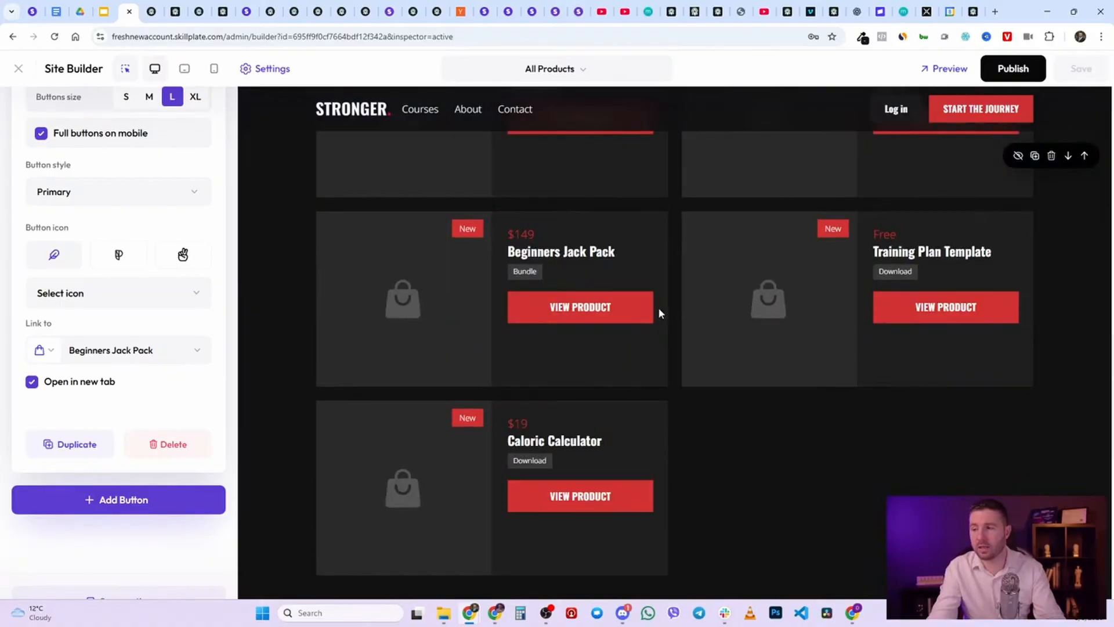
{"action": "scroll", "coordinate": [659, 314], "scroll_direction": "down", "scroll_amount": 5}
{"action": "scroll", "coordinate": [701, 372], "scroll_direction": "down", "scroll_amount": 2}
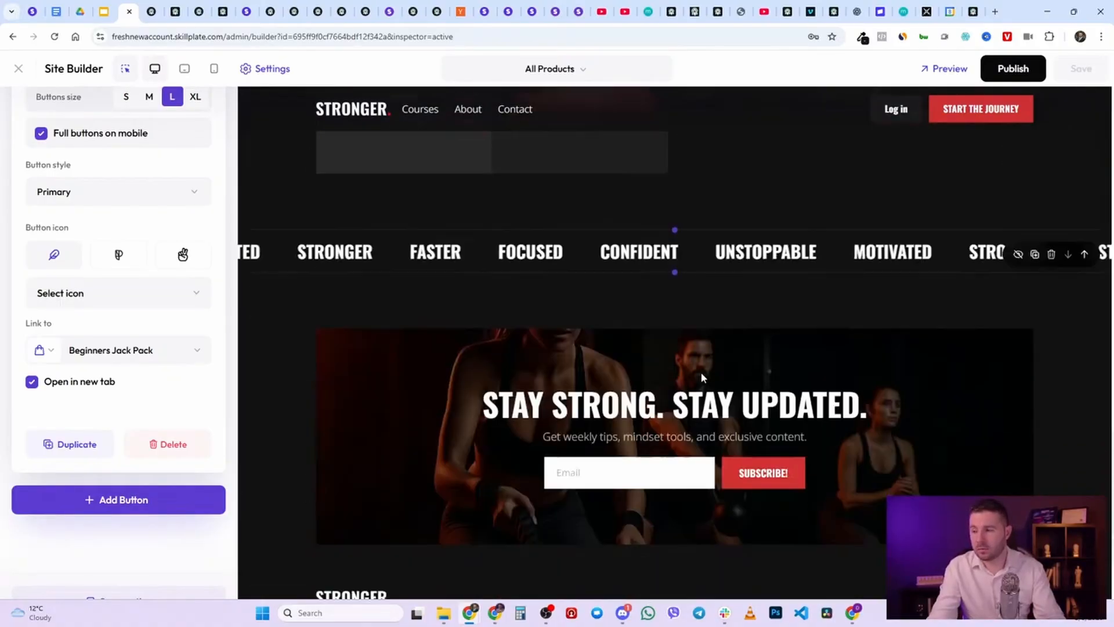
{"action": "scroll", "coordinate": [701, 375], "scroll_direction": "down", "scroll_amount": 1}
{"action": "scroll", "coordinate": [701, 357], "scroll_direction": "up", "scroll_amount": 8}
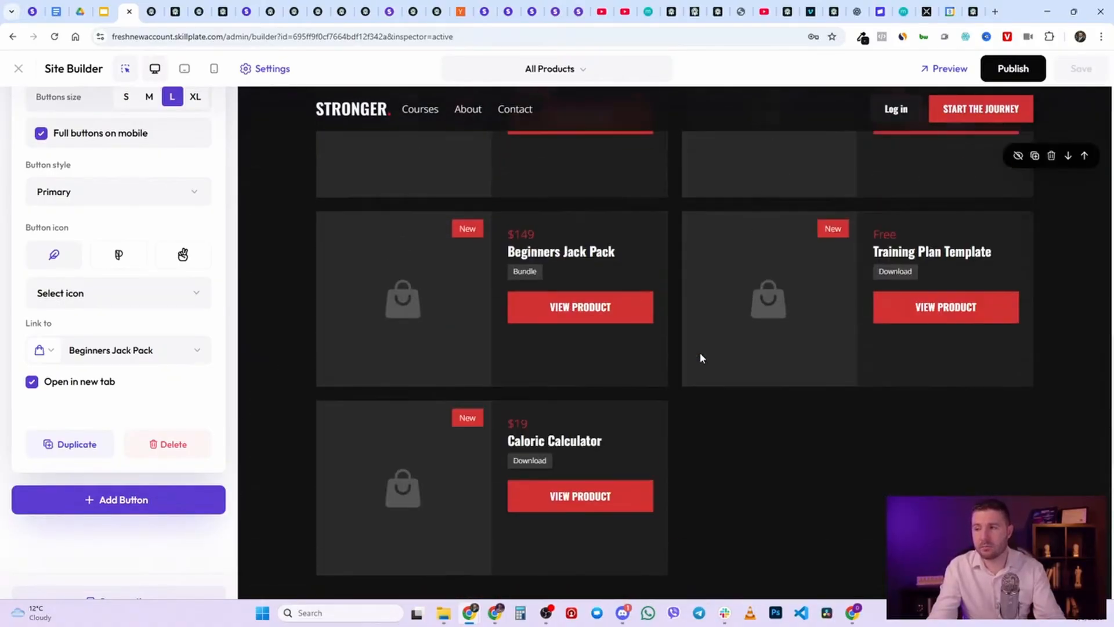
- On the Home page, replace the hero title with "START GETTING JACKED" and widen the title so it fits on one line
{"action": "left_click", "coordinate": [551, 68]}
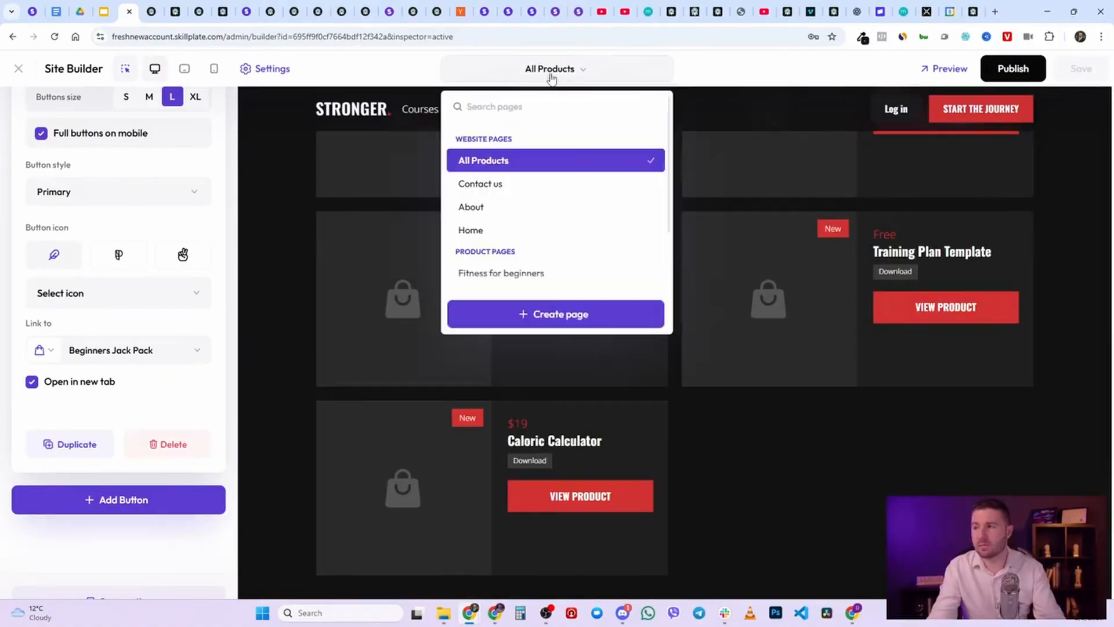
{"action": "left_click", "coordinate": [490, 231]}
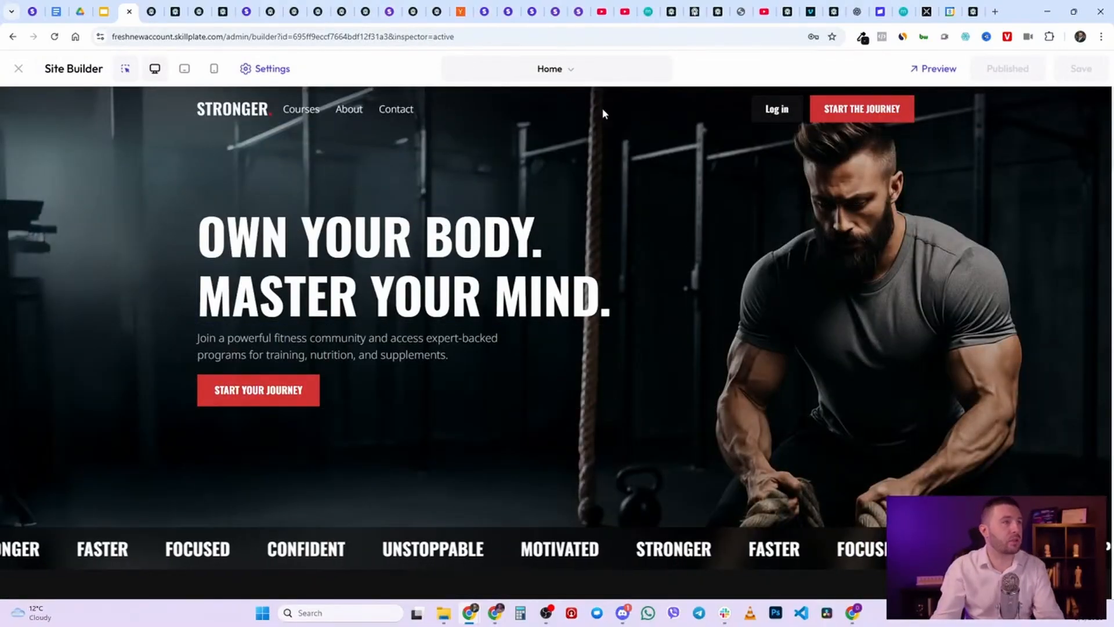
{"action": "left_click", "coordinate": [526, 273]}
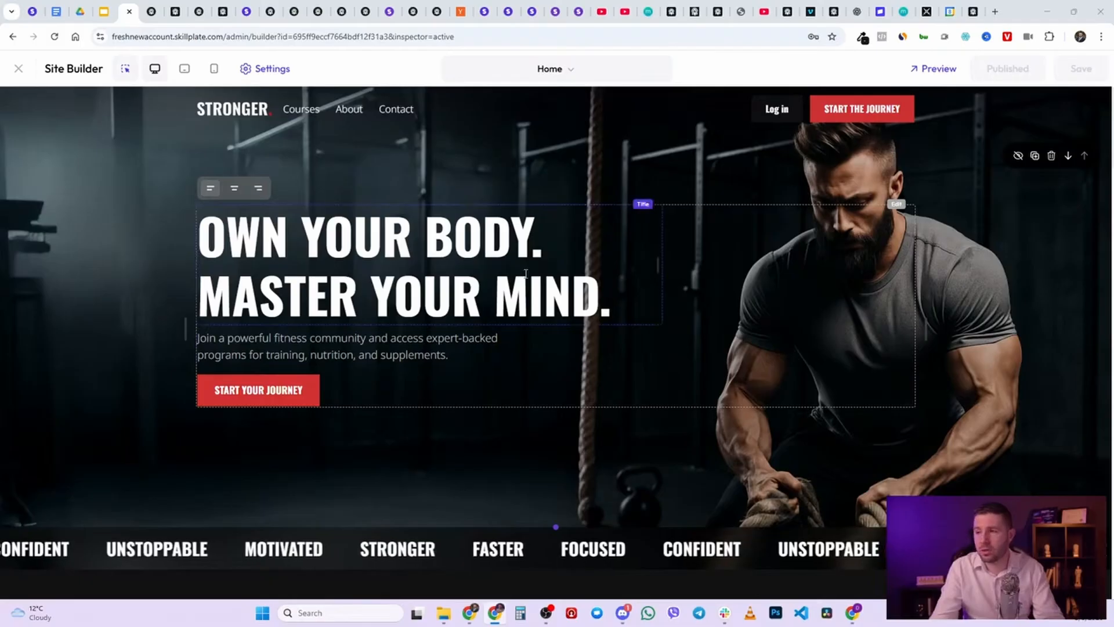
{"action": "left_click", "coordinate": [547, 251]}
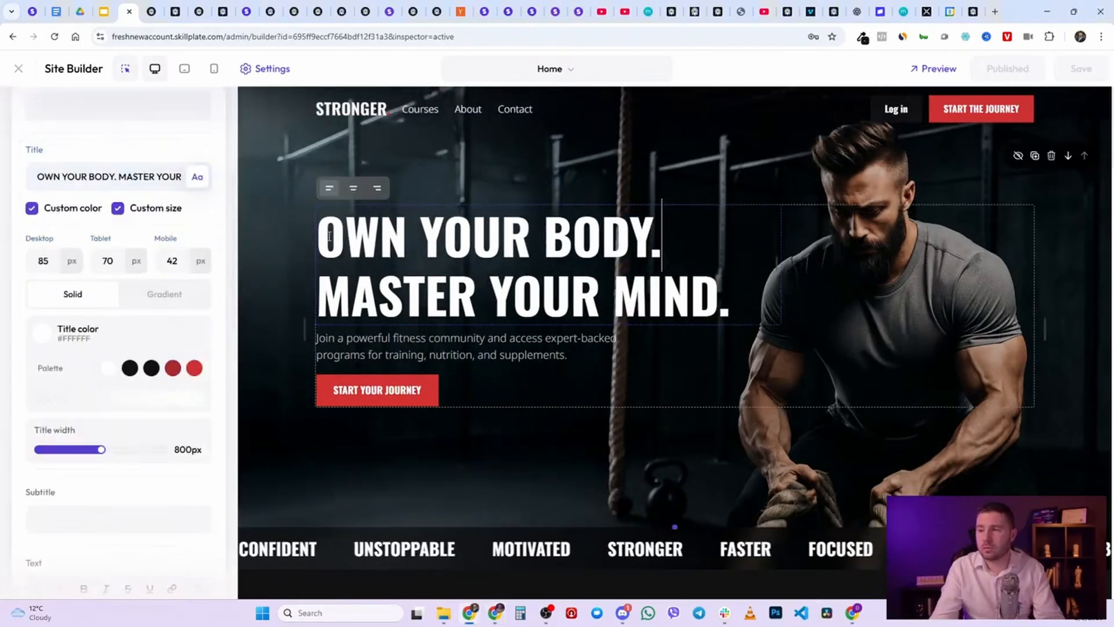
{"action": "left_click_drag", "start_coordinate": [329, 236], "coordinate": [734, 295]}
{"action": "type", "text": "S"}
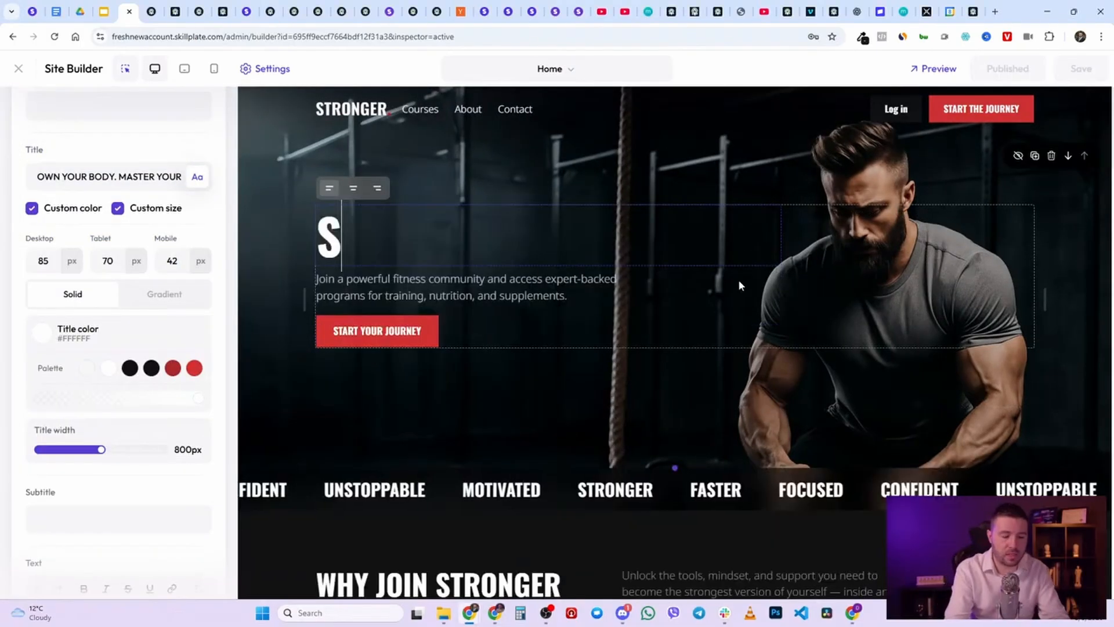
{"action": "type", "text": "TART"}
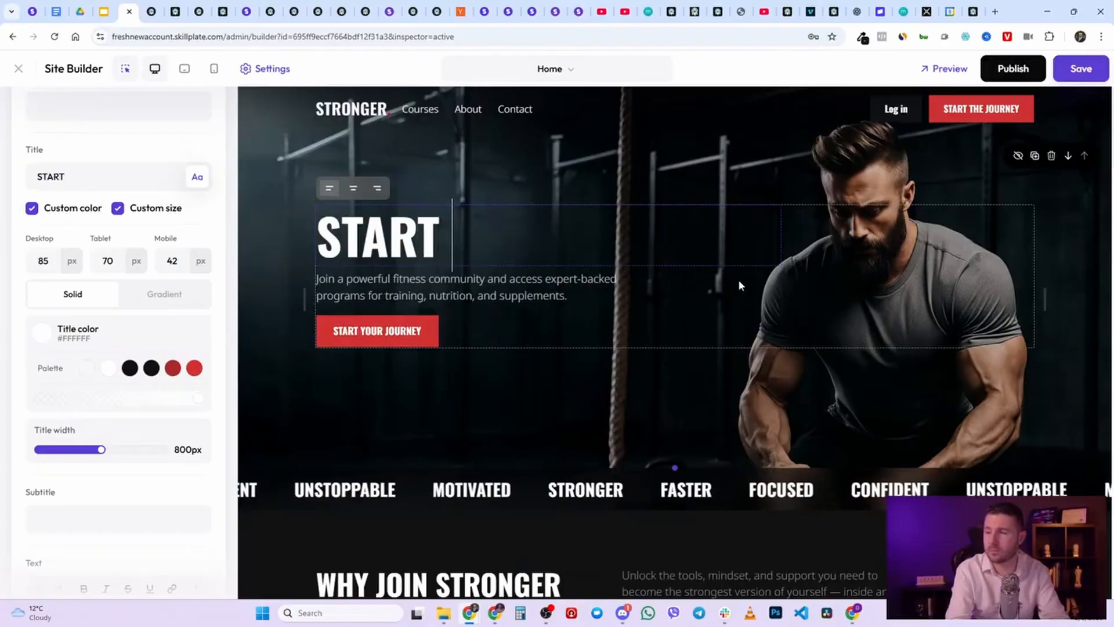
{"action": "type", "text": " GETTING JA"}
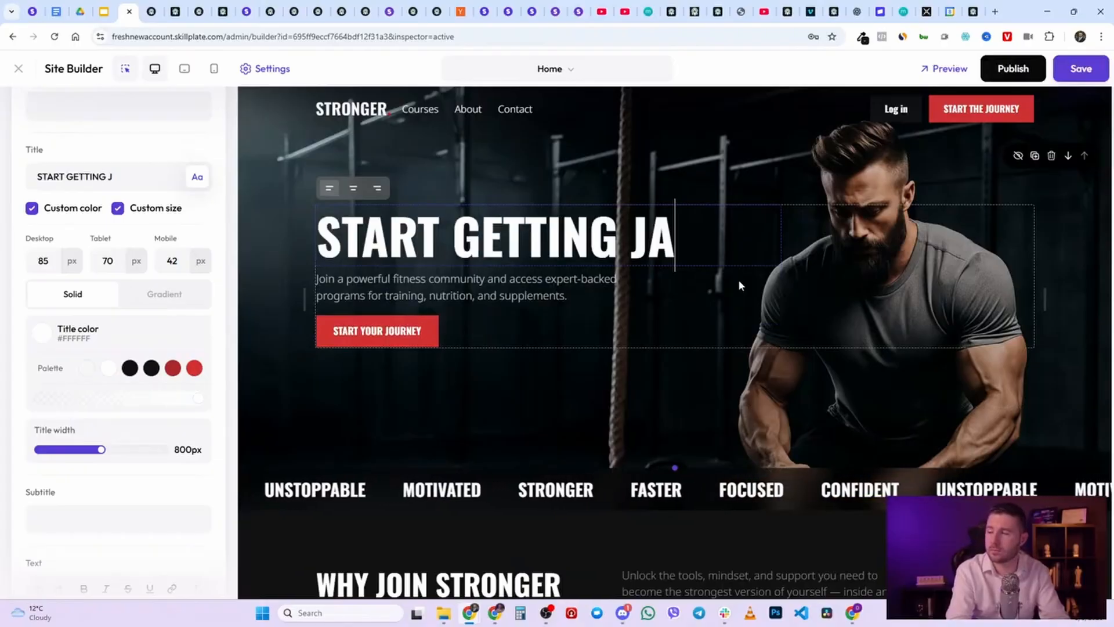
{"action": "type", "text": "CKED"}
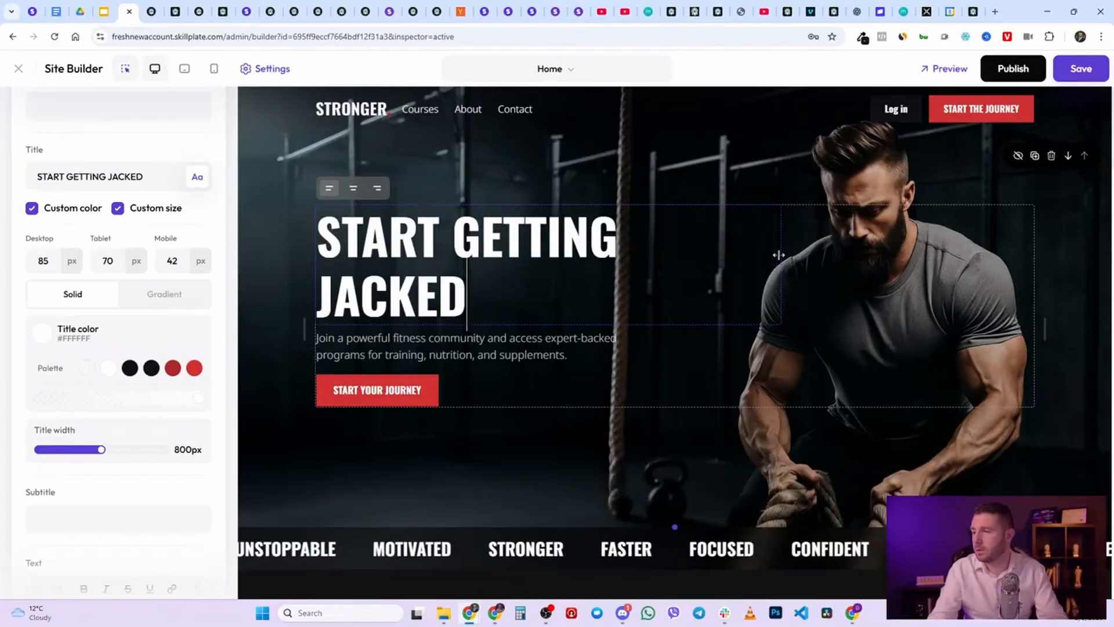
{"action": "left_click_drag", "start_coordinate": [779, 255], "coordinate": [823, 259]}
{"action": "left_click", "coordinate": [637, 314]}
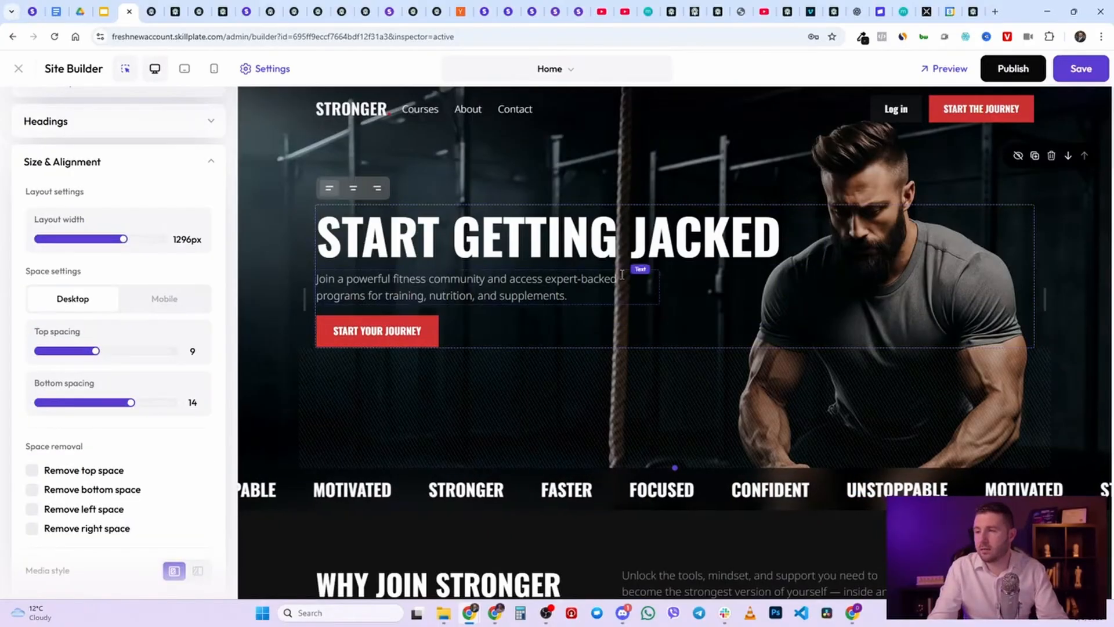
- Replace the tagline above the "Start The 7-Day Fitness Reboot" title in the Home page banner with "EVERYTHING A BEGINNER NEEDS"
{"action": "scroll", "coordinate": [724, 383], "scroll_direction": "down", "scroll_amount": 3}
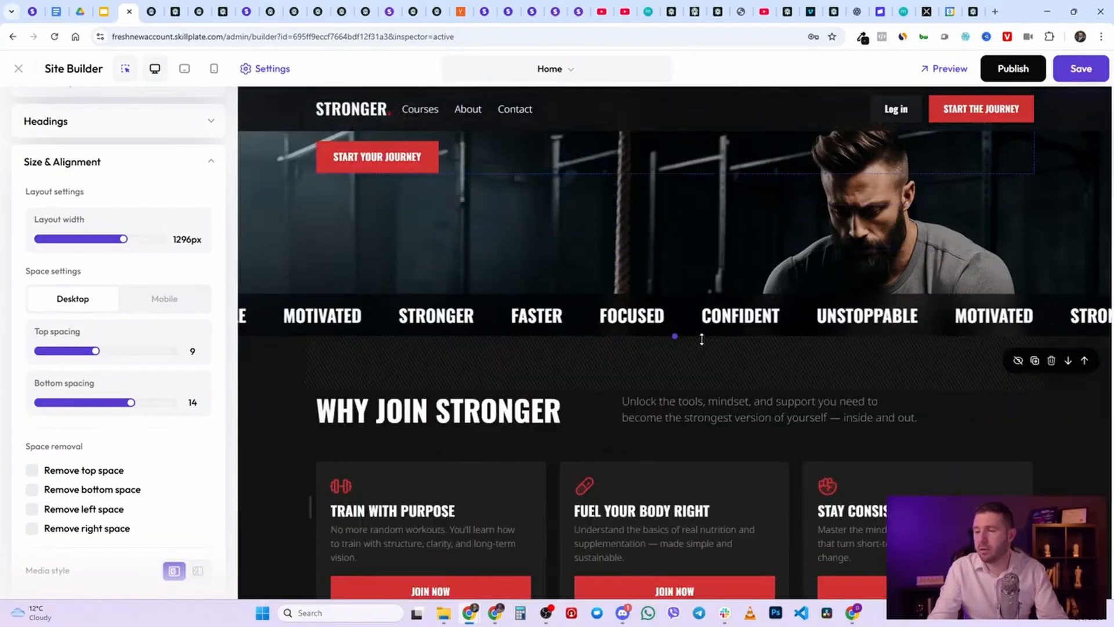
{"action": "scroll", "coordinate": [708, 342], "scroll_direction": "down", "scroll_amount": 3}
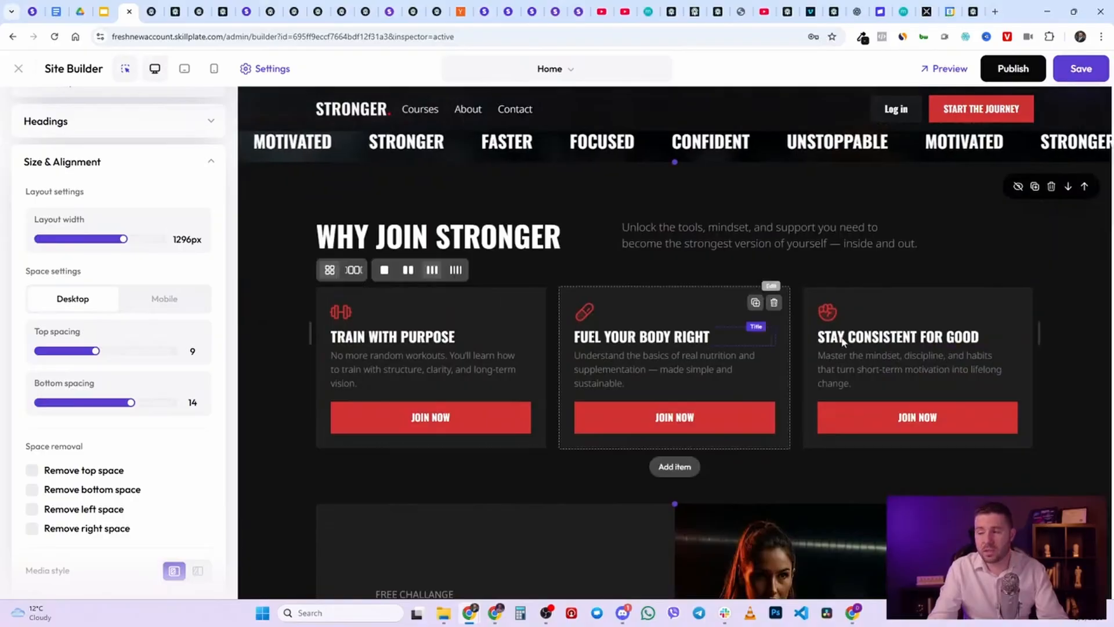
{"action": "left_click", "coordinate": [211, 162]}
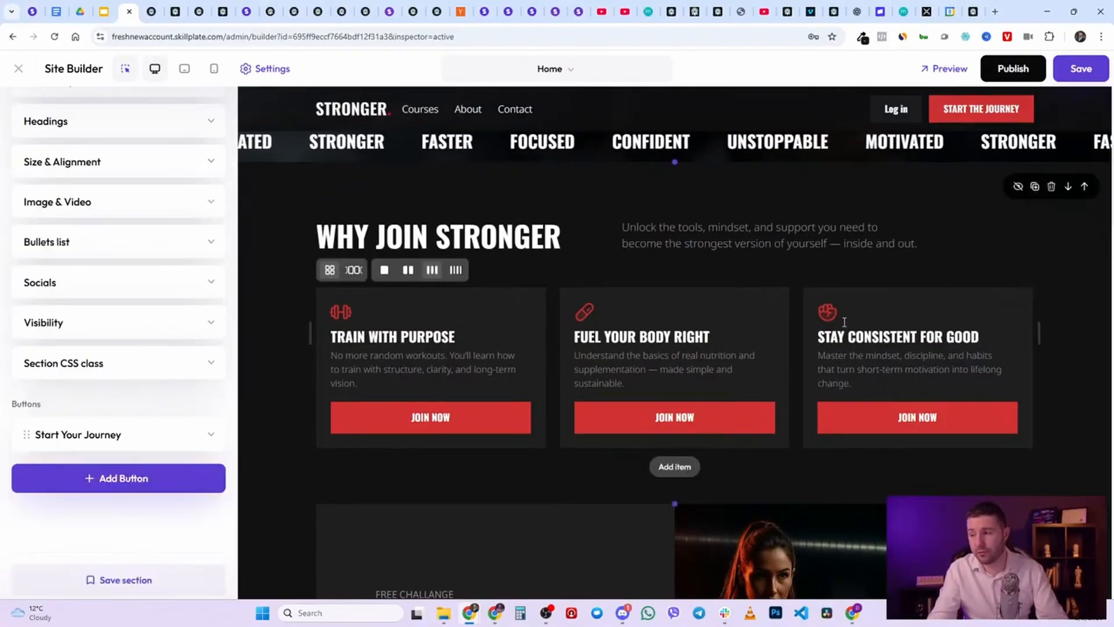
{"action": "scroll", "coordinate": [772, 316], "scroll_direction": "down", "scroll_amount": 3}
{"action": "scroll", "coordinate": [639, 314], "scroll_direction": "down", "scroll_amount": 3}
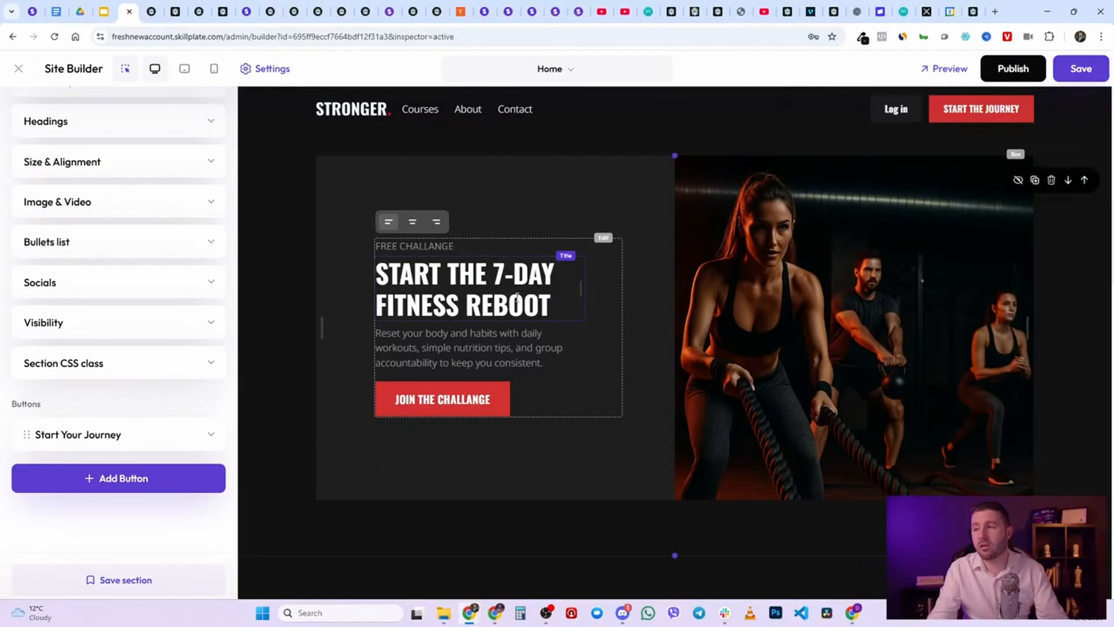
{"action": "left_click_drag", "start_coordinate": [550, 314], "coordinate": [369, 280]}
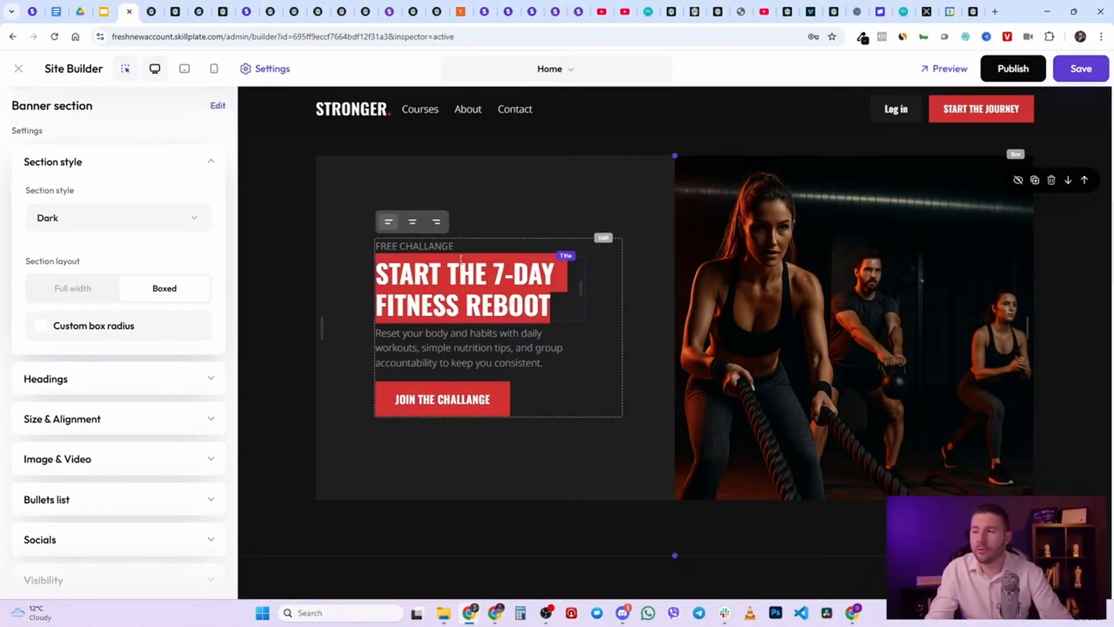
{"action": "left_click", "coordinate": [436, 246]}
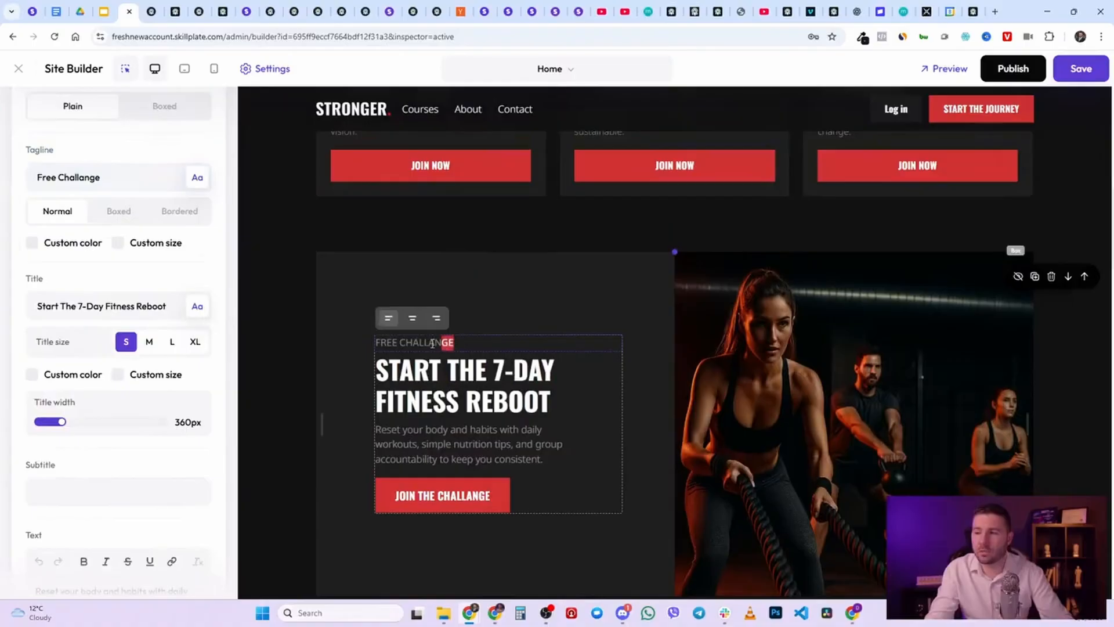
{"action": "type", "text": "E"}
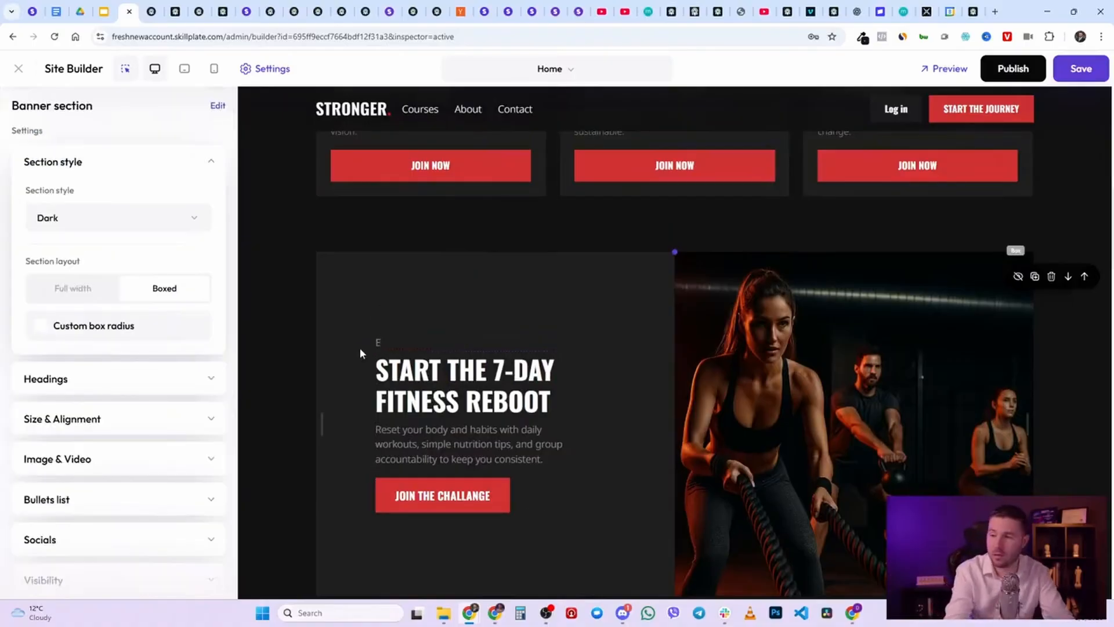
{"action": "type", "text": "VERYT"}
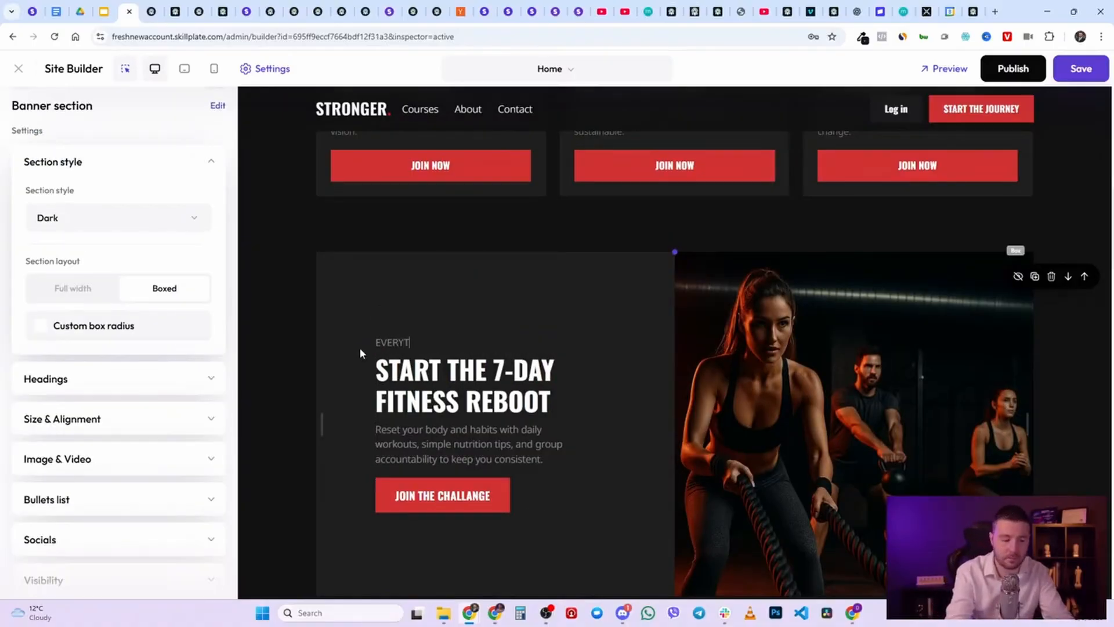
{"action": "type", "text": "HING A BEGIN"}
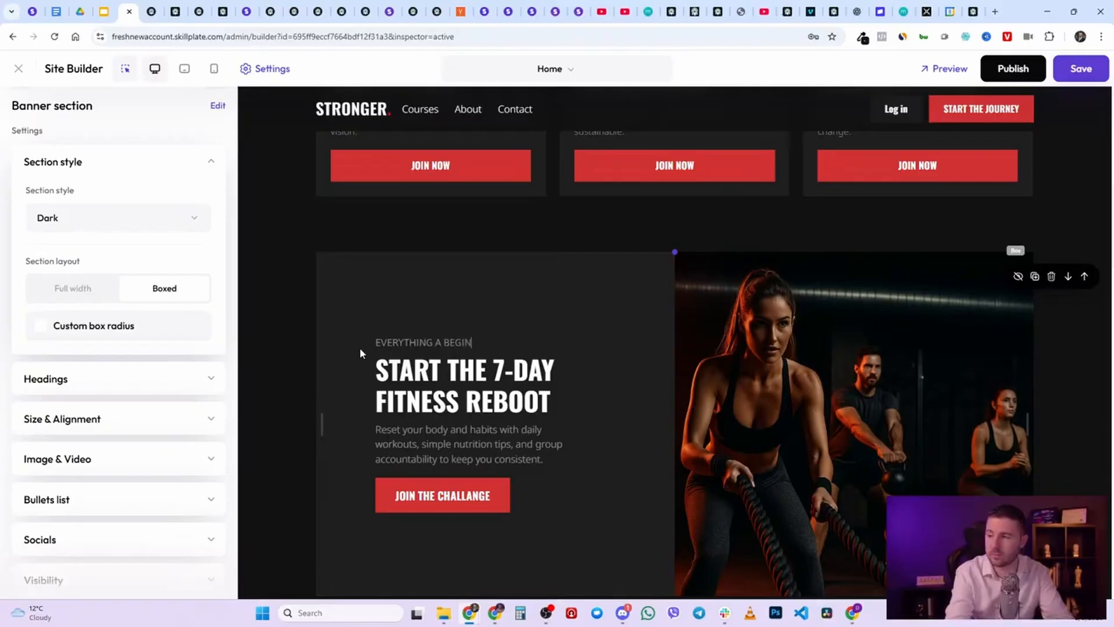
{"action": "type", "text": "NER NEEDS"}
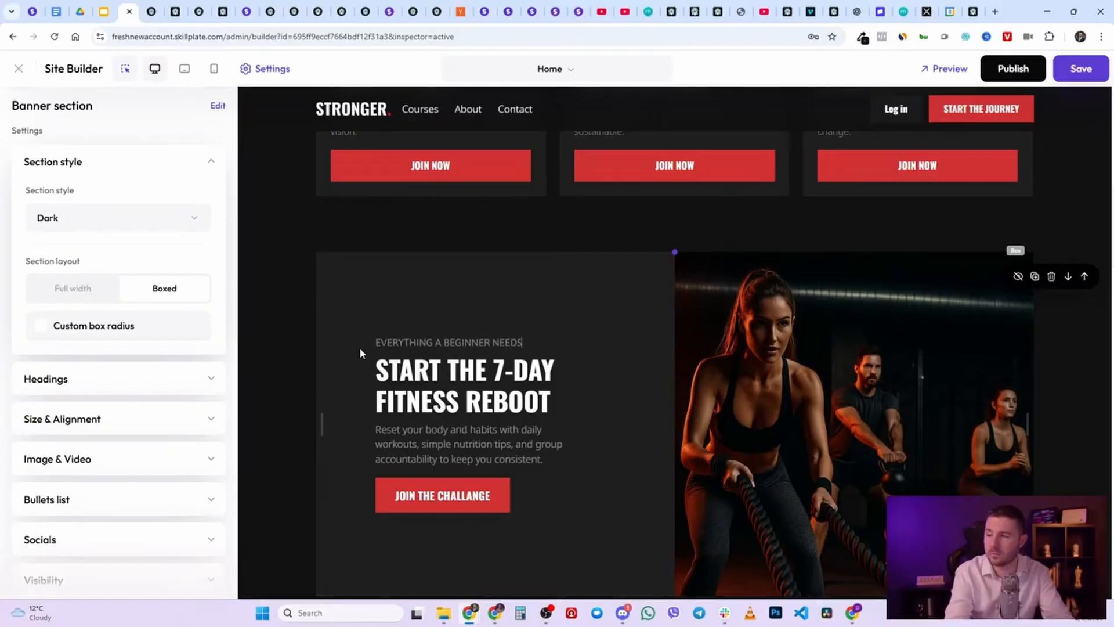
- Change the banner's title to "BEGINNER'S JACK PACK" and slightly widen the text column beside the image
{"action": "left_click", "coordinate": [404, 372]}
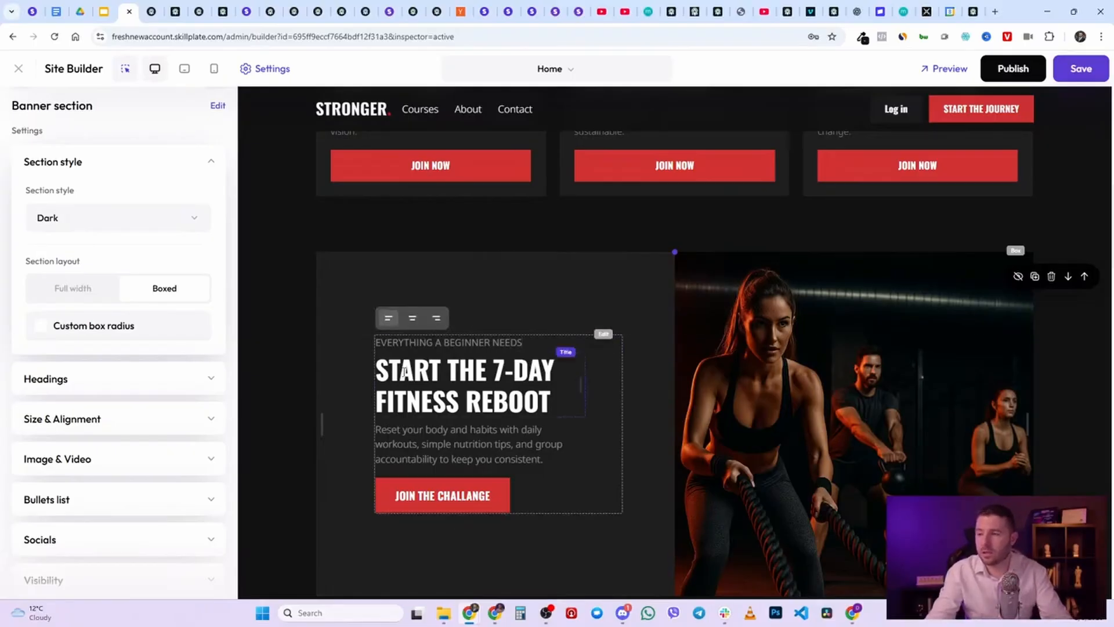
{"action": "left_click_drag", "start_coordinate": [383, 363], "coordinate": [553, 400]}
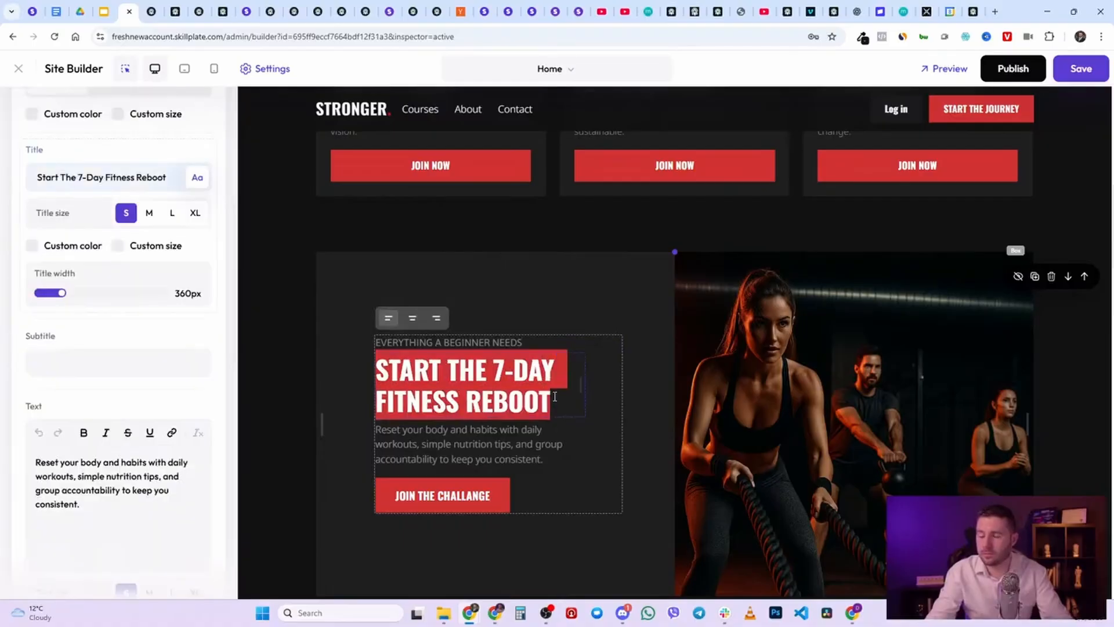
{"action": "type", "text": "BEGINN"}
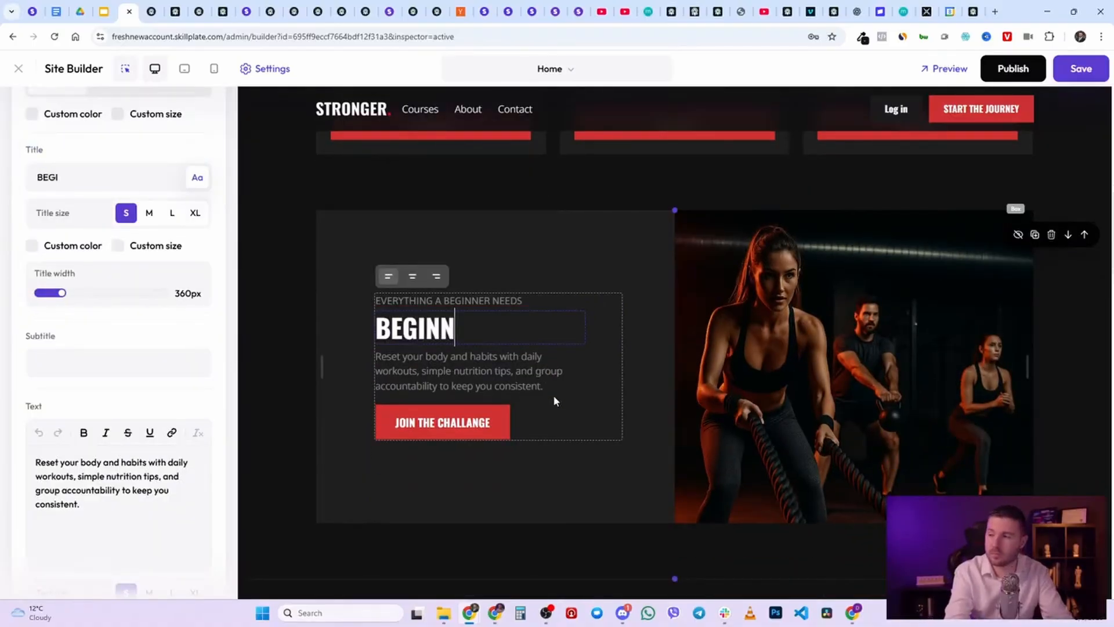
{"action": "type", "text": "ER'S JA"}
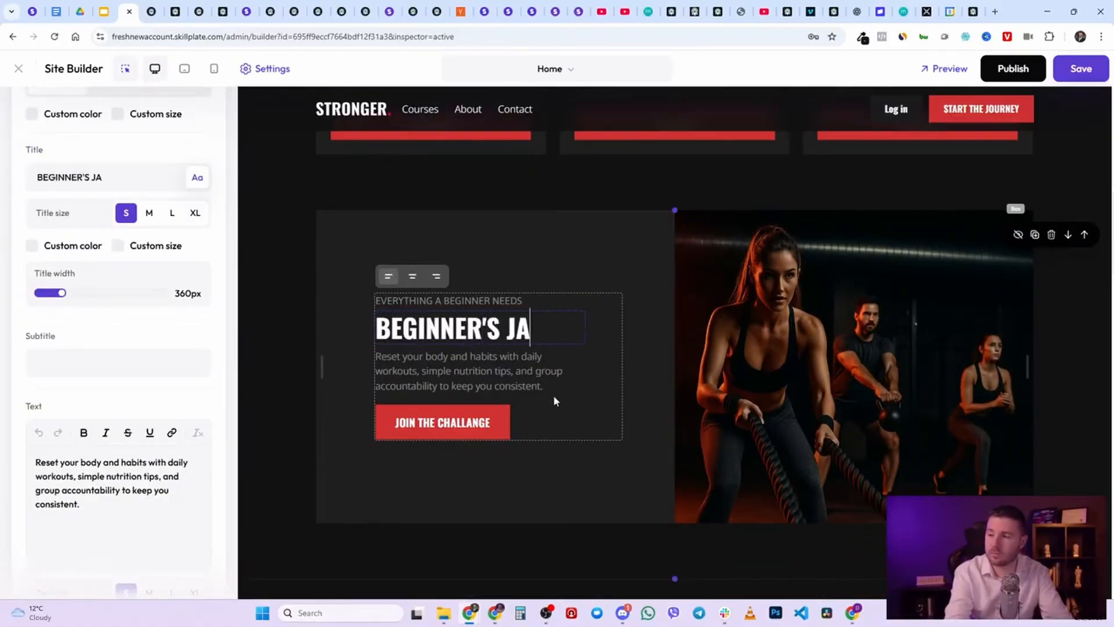
{"action": "type", "text": "CK PACK"}
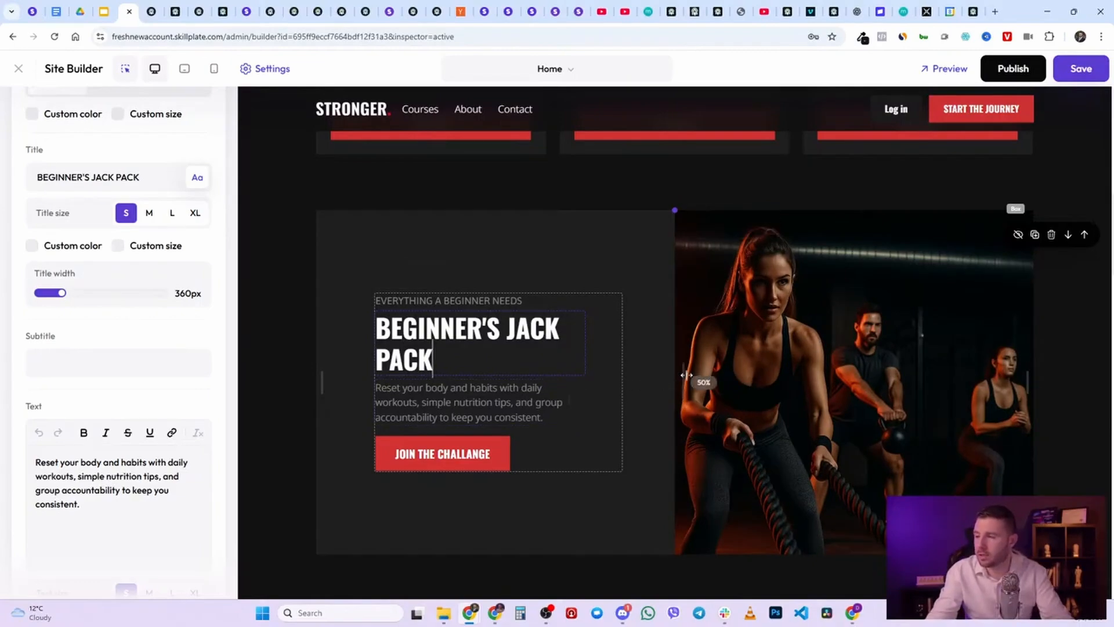
{"action": "left_click_drag", "start_coordinate": [685, 375], "coordinate": [705, 376]}
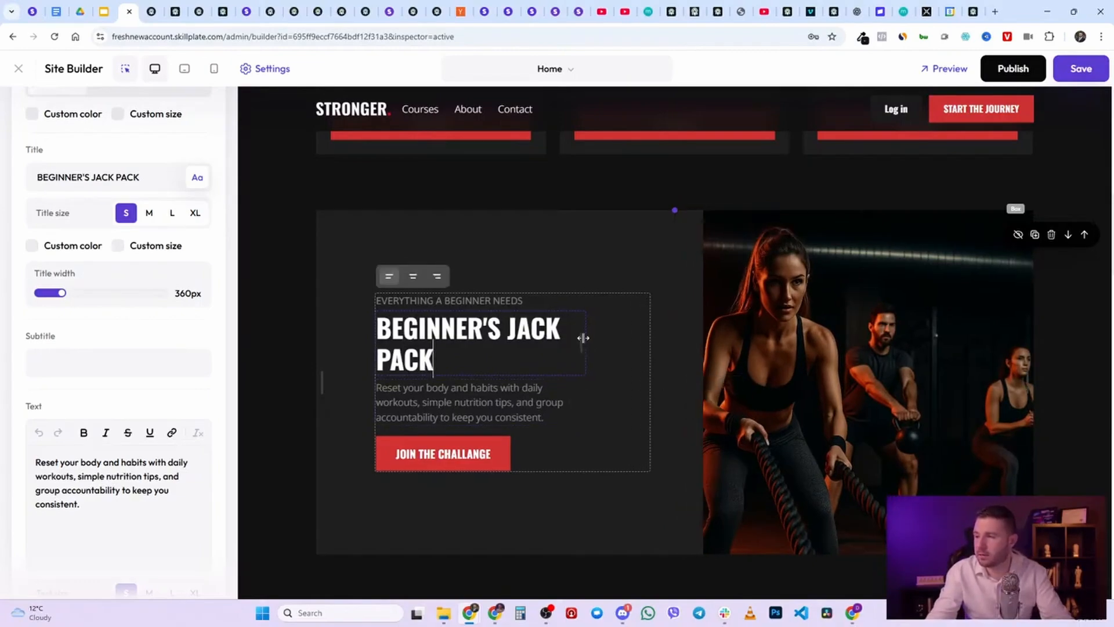
- Widen the "BEGINNER'S JACK PACK" title to 451px so it fits on one line
{"action": "left_click_drag", "start_coordinate": [583, 340], "coordinate": [638, 344]}
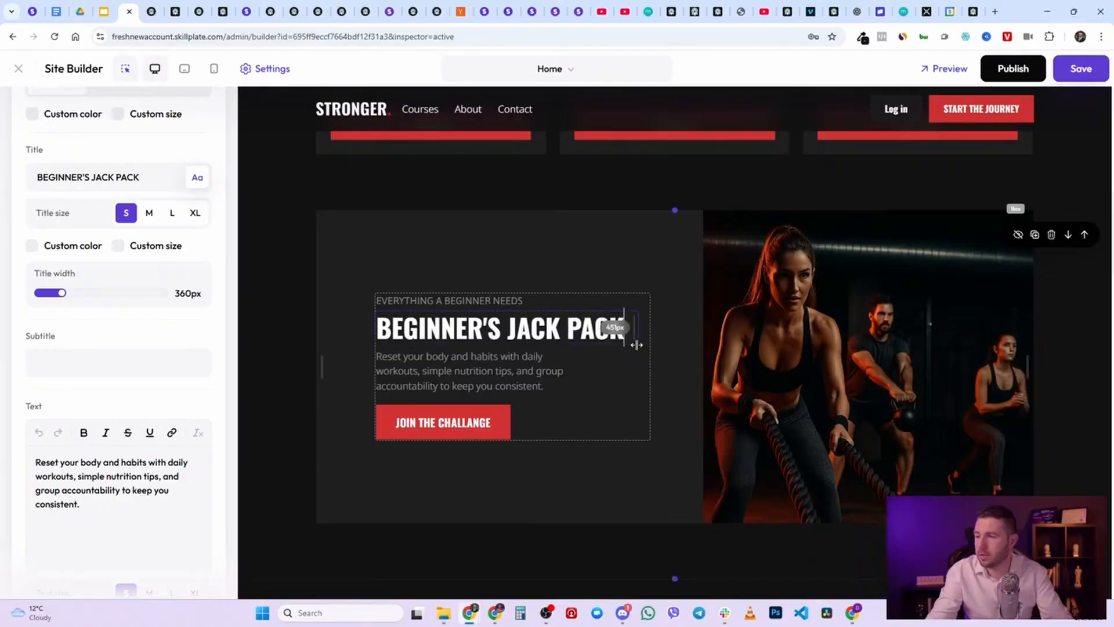
{"action": "scroll", "coordinate": [670, 377], "scroll_direction": "down", "scroll_amount": 2}
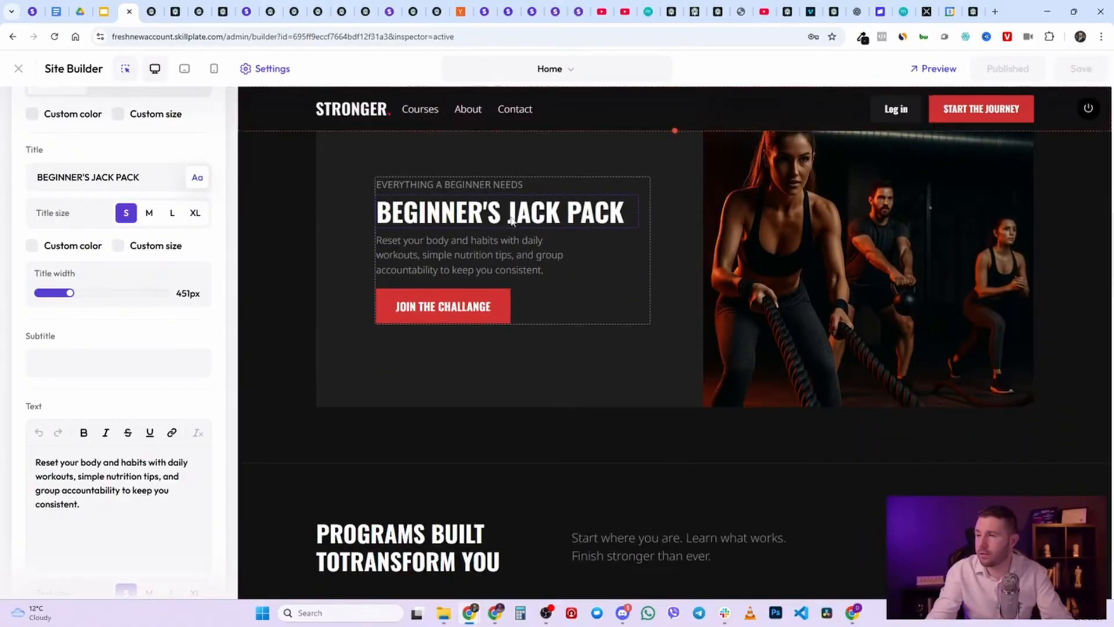
{"action": "scroll", "coordinate": [615, 360], "scroll_direction": "up", "scroll_amount": 2}
- Link the banner's "JOIN THE CHALLANGE" button to the Beginners Jack Pack product instead of a URL
{"action": "left_click", "coordinate": [476, 417]}
{"action": "scroll", "coordinate": [475, 422], "scroll_direction": "down", "scroll_amount": 1}
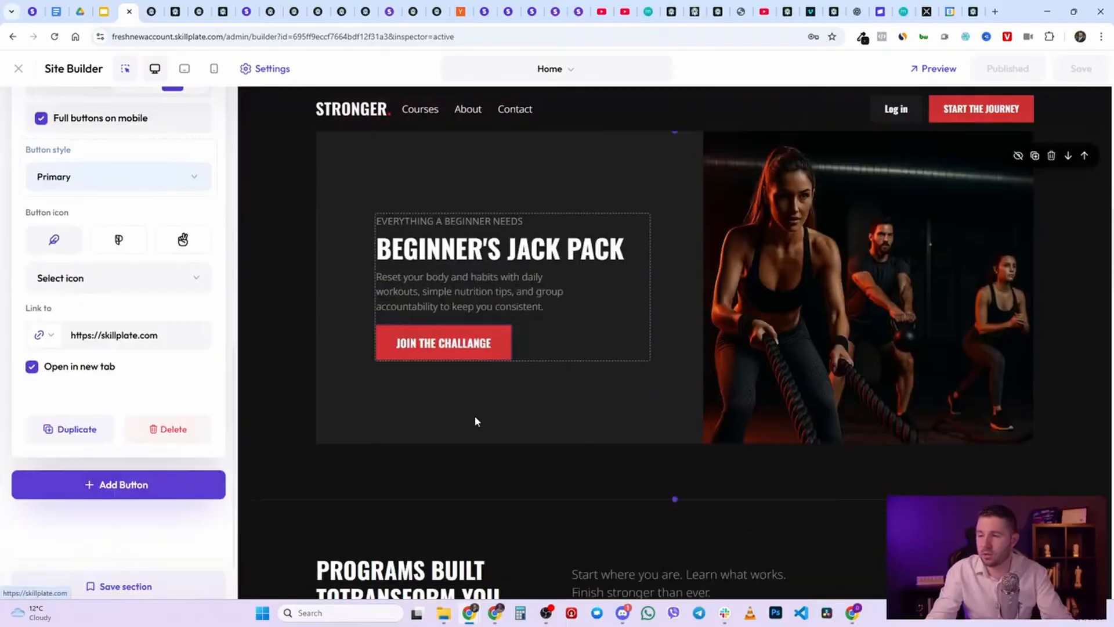
{"action": "left_click", "coordinate": [42, 336]}
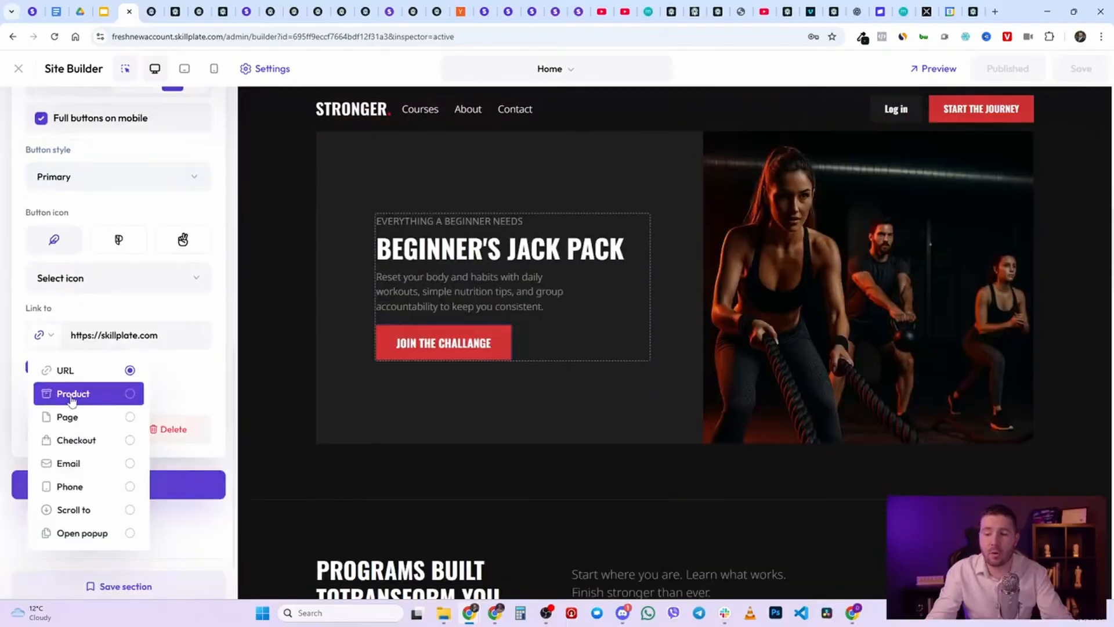
{"action": "left_click", "coordinate": [72, 394]}
{"action": "left_click", "coordinate": [121, 343]}
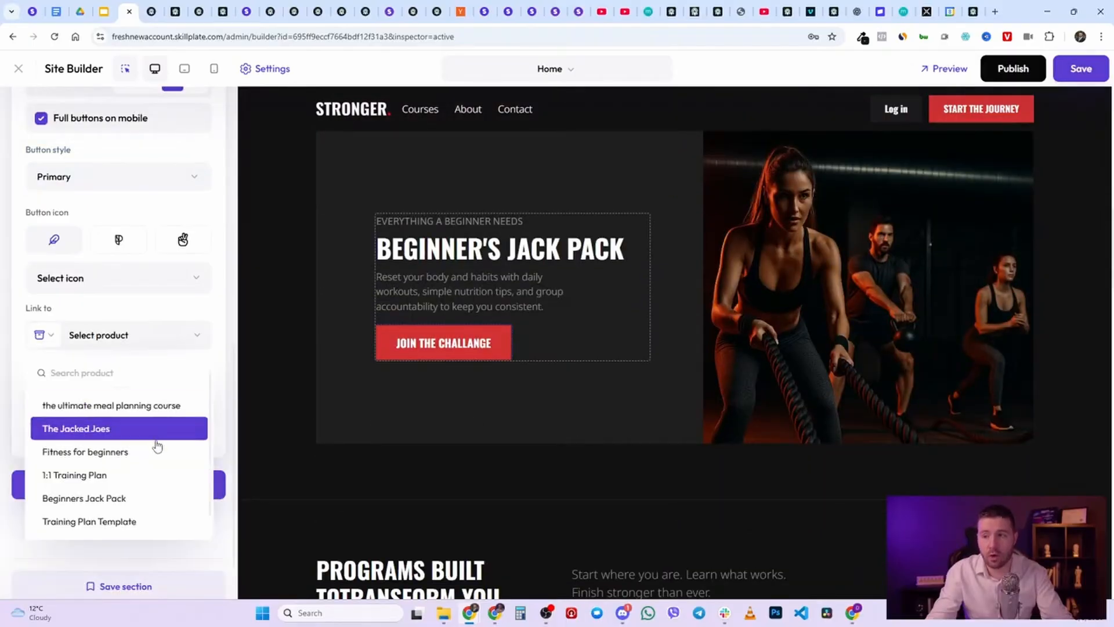
{"action": "left_click", "coordinate": [135, 499]}
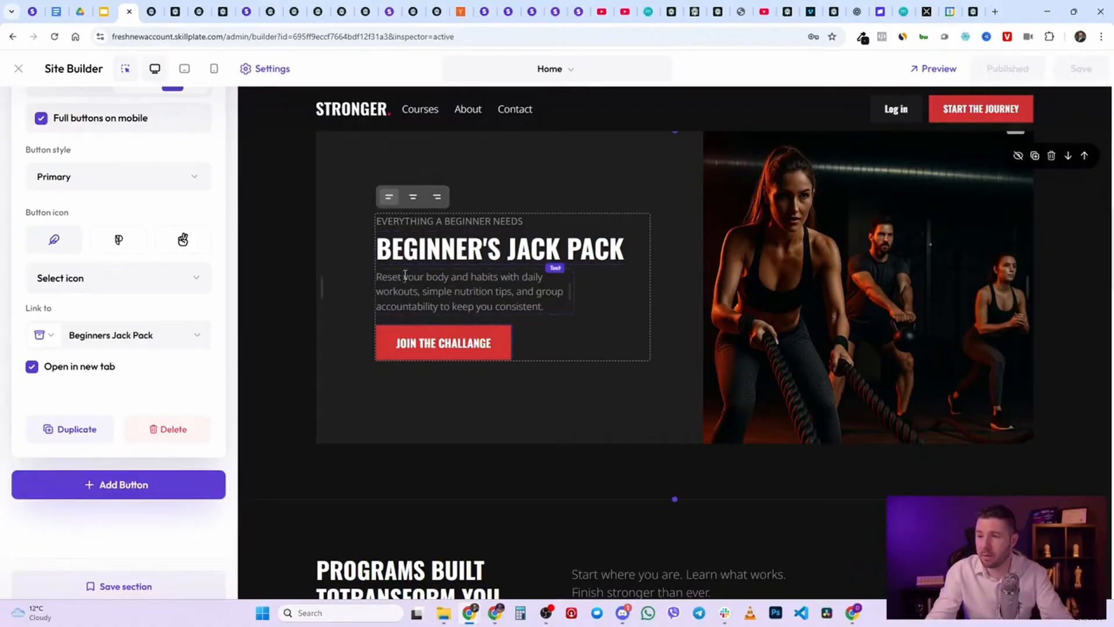
- Check which products can be assigned to the "Foundation: Start Strong" card in the programs section, leaving its selection as it is
{"action": "scroll", "coordinate": [741, 403], "scroll_direction": "down", "scroll_amount": 5}
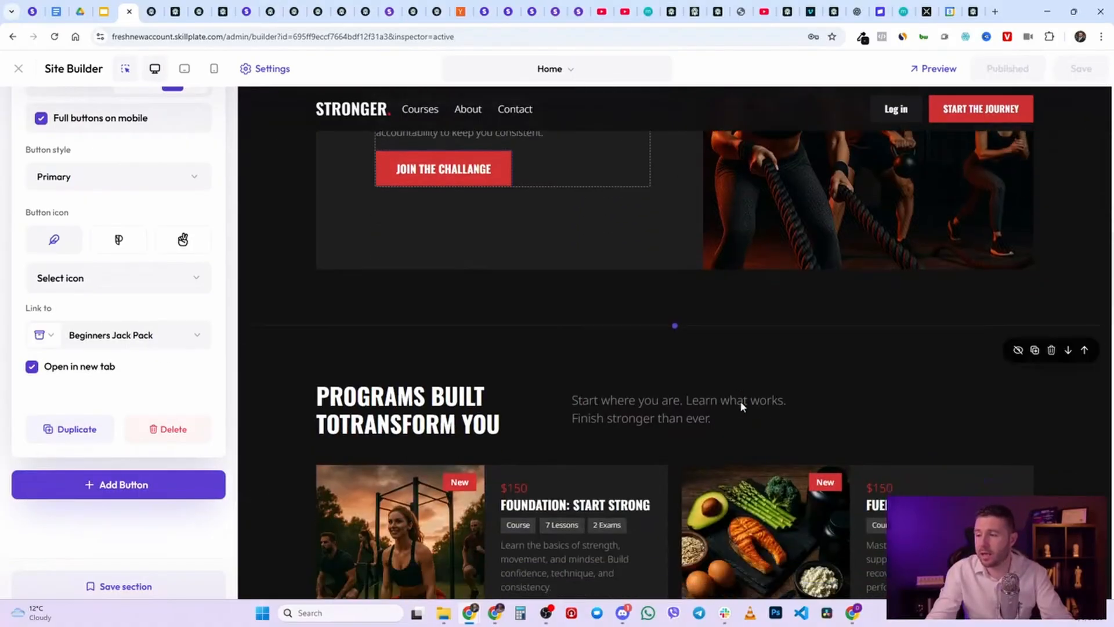
{"action": "scroll", "coordinate": [422, 280], "scroll_direction": "down", "scroll_amount": 4}
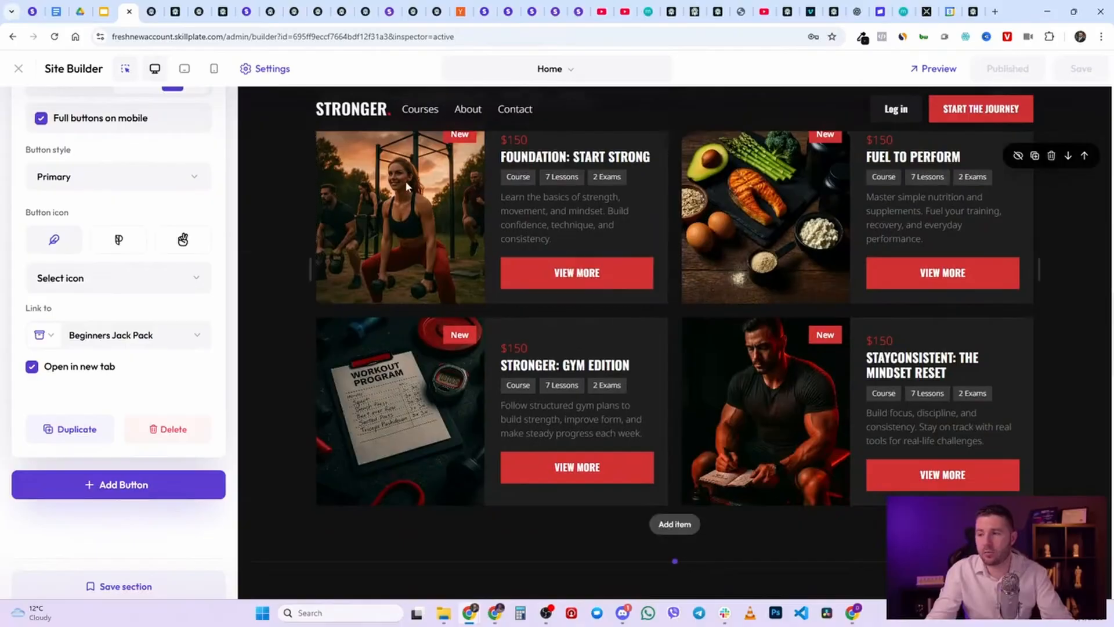
{"action": "scroll", "coordinate": [699, 247], "scroll_direction": "up", "scroll_amount": 3}
{"action": "scroll", "coordinate": [702, 319], "scroll_direction": "down", "scroll_amount": 1}
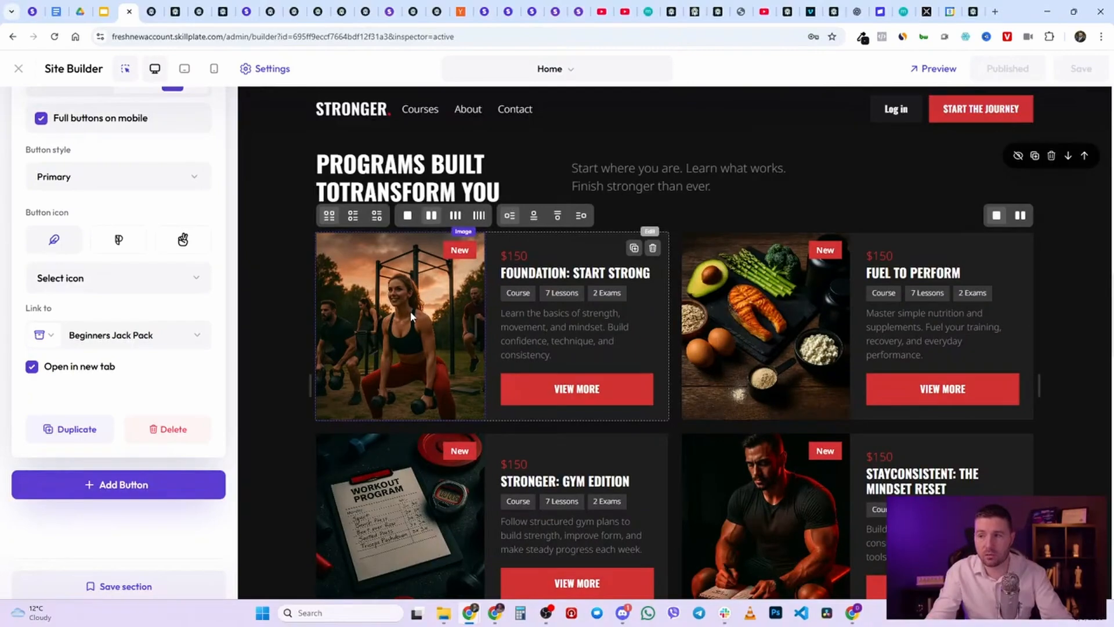
{"action": "left_click", "coordinate": [412, 316]}
{"action": "left_click", "coordinate": [161, 222]}
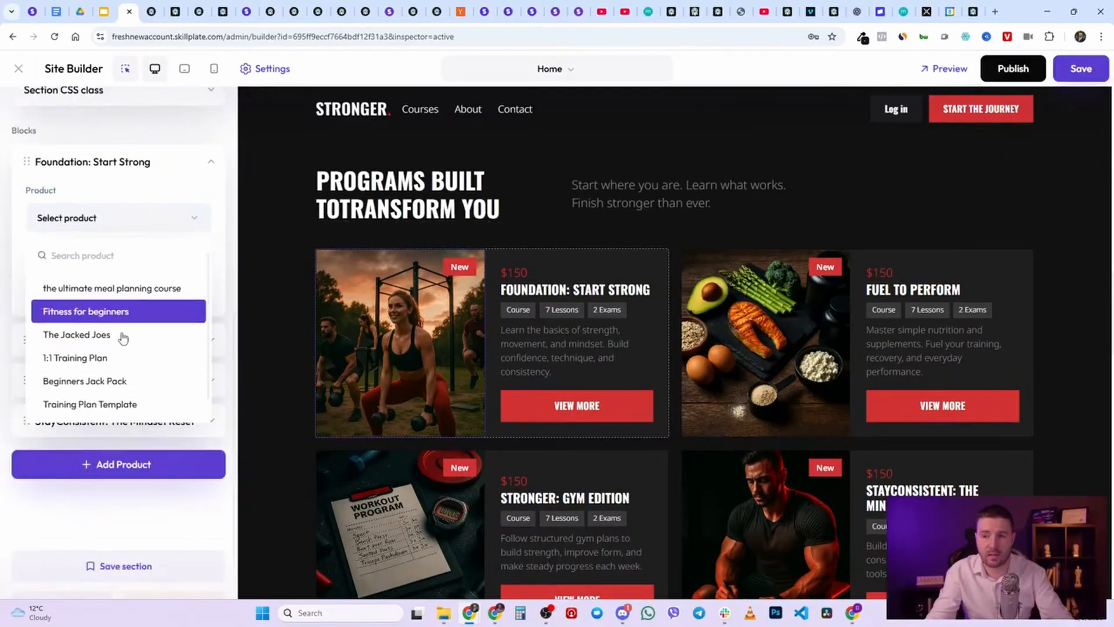
{"action": "left_click", "coordinate": [205, 192]}
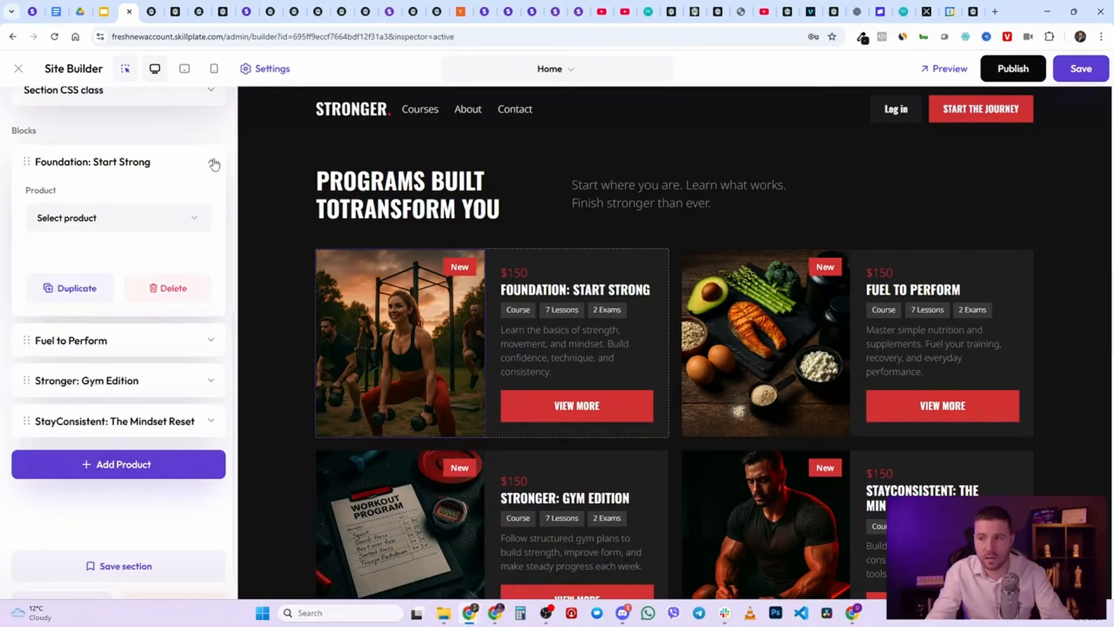
{"action": "left_click", "coordinate": [212, 165]}
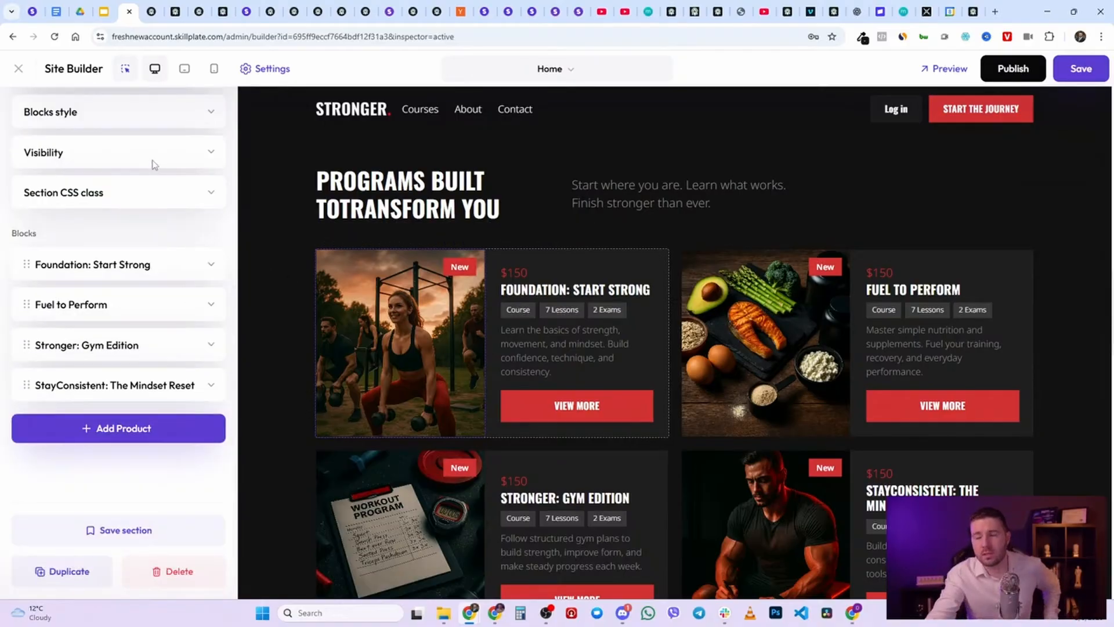
- Try the Light section style on the Products showcase section, then return it to Dark
{"action": "scroll", "coordinate": [154, 165], "scroll_direction": "up", "scroll_amount": 5}
{"action": "scroll", "coordinate": [157, 169], "scroll_direction": "down", "scroll_amount": 1}
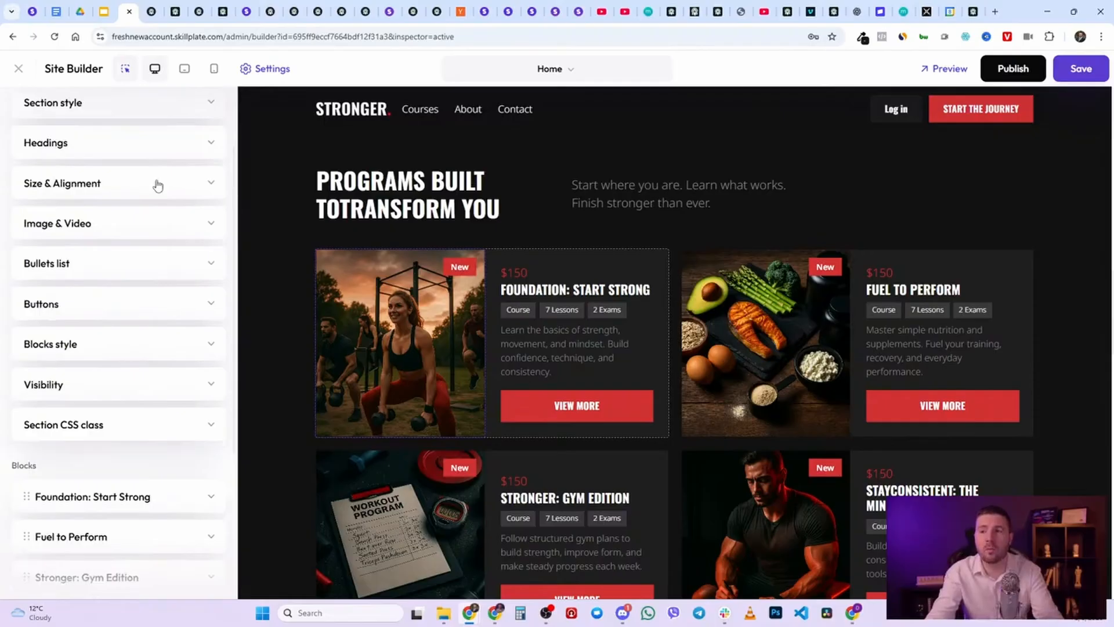
{"action": "scroll", "coordinate": [158, 186], "scroll_direction": "up", "scroll_amount": 2}
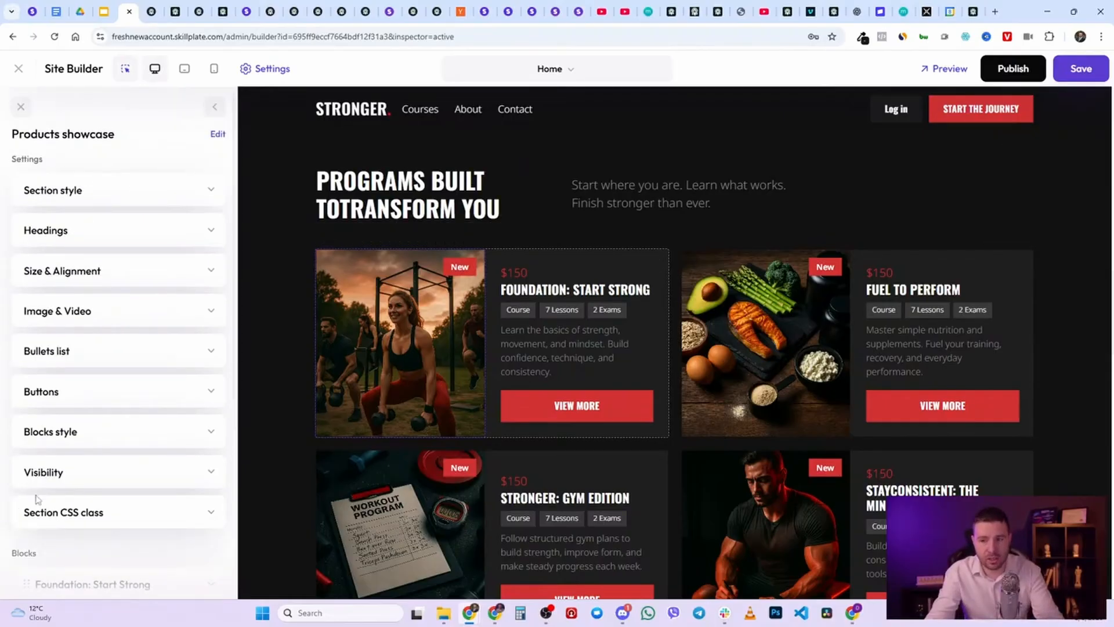
{"action": "left_click", "coordinate": [140, 196]}
{"action": "left_click", "coordinate": [99, 257]}
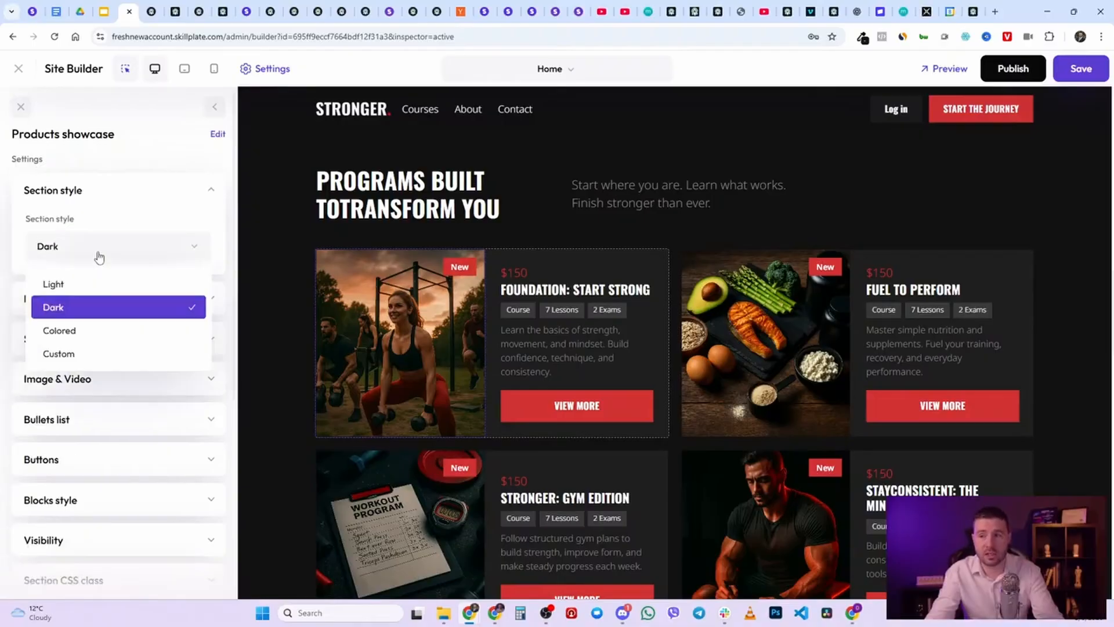
{"action": "left_click", "coordinate": [82, 284]}
{"action": "scroll", "coordinate": [290, 288], "scroll_direction": "down", "scroll_amount": 1}
{"action": "left_click", "coordinate": [132, 250]}
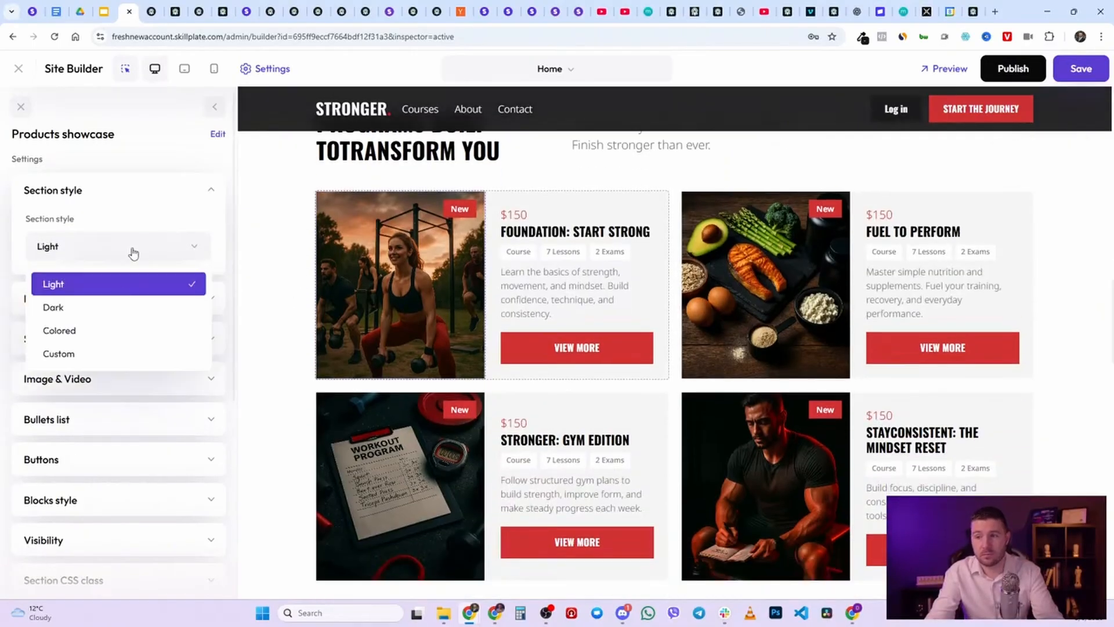
{"action": "left_click", "coordinate": [110, 306]}
- Set the Products showcase section style to Colored, try its Light and Dark color themes, and choose Vivid
{"action": "left_click", "coordinate": [132, 244]}
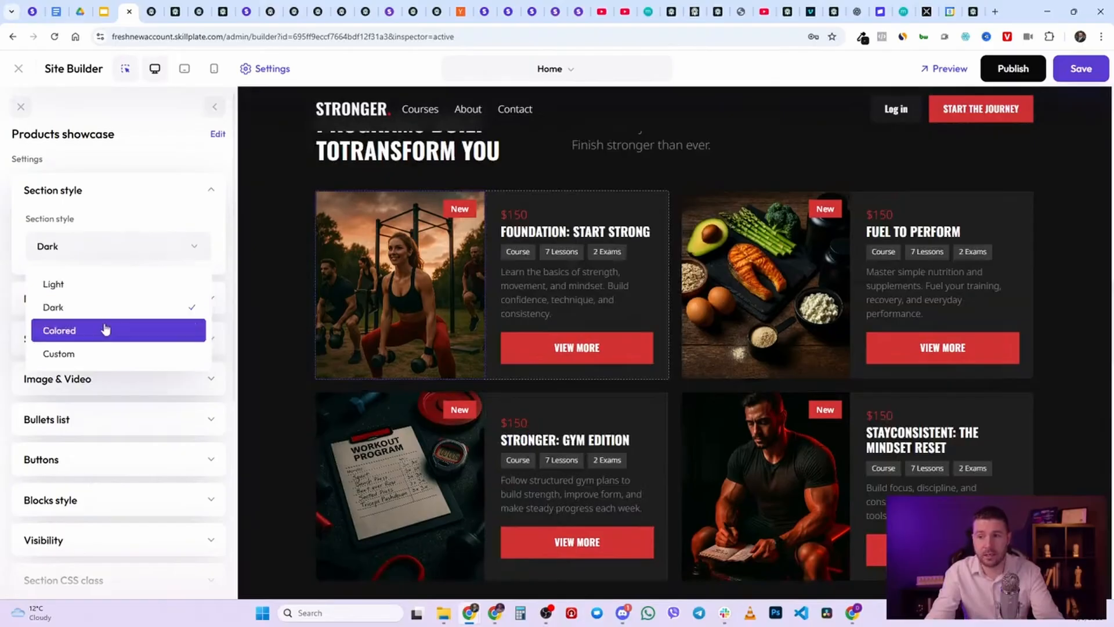
{"action": "left_click", "coordinate": [105, 328]}
{"action": "left_click", "coordinate": [119, 313]}
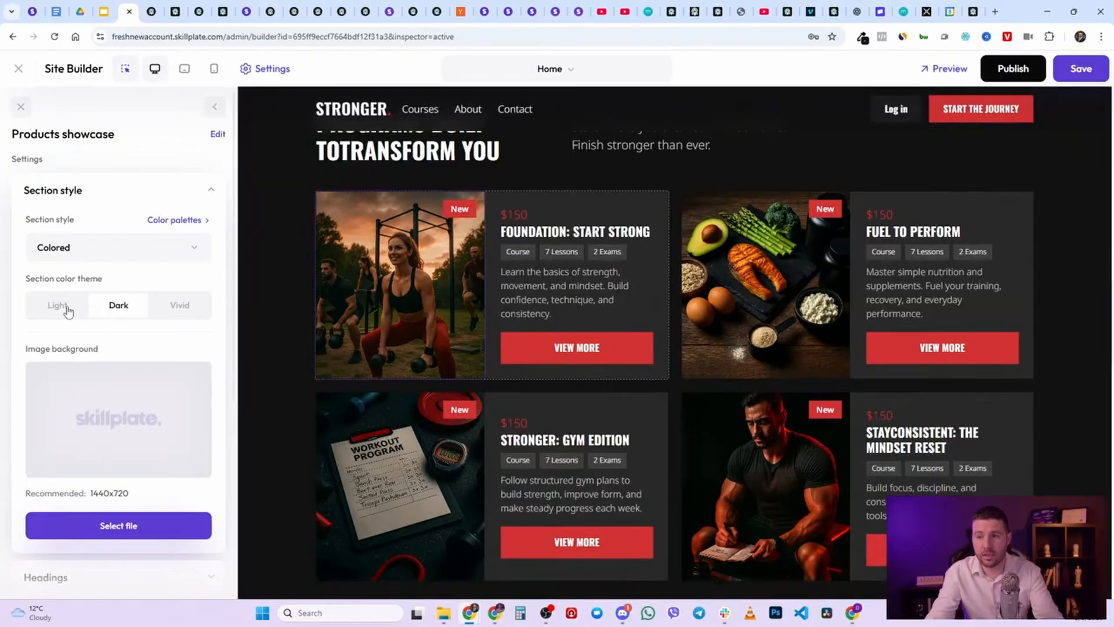
{"action": "left_click", "coordinate": [67, 309]}
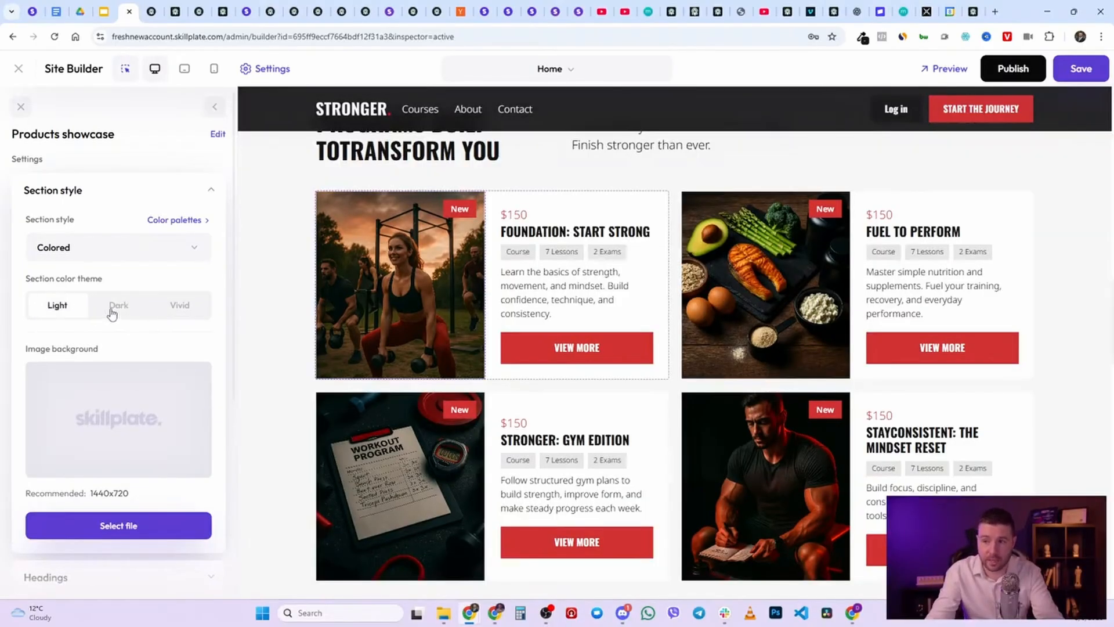
{"action": "left_click", "coordinate": [112, 310]}
{"action": "left_click", "coordinate": [184, 311]}
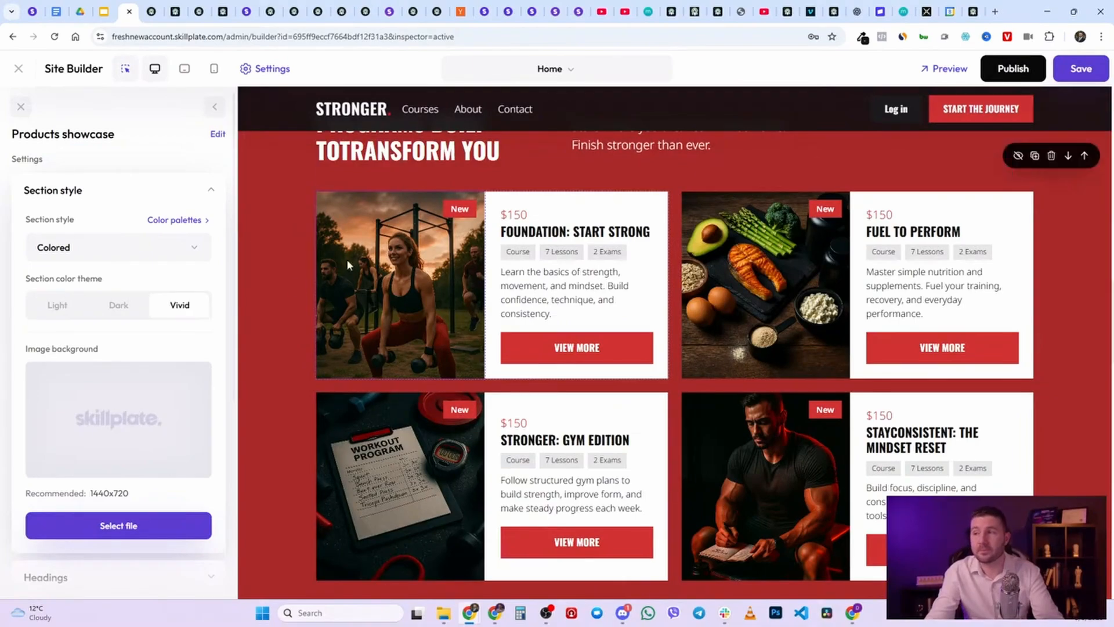
- Review how the Vivid products section fits with the hero, benefits and banner sections of the Home page
{"action": "scroll", "coordinate": [277, 238], "scroll_direction": "up", "scroll_amount": 10}
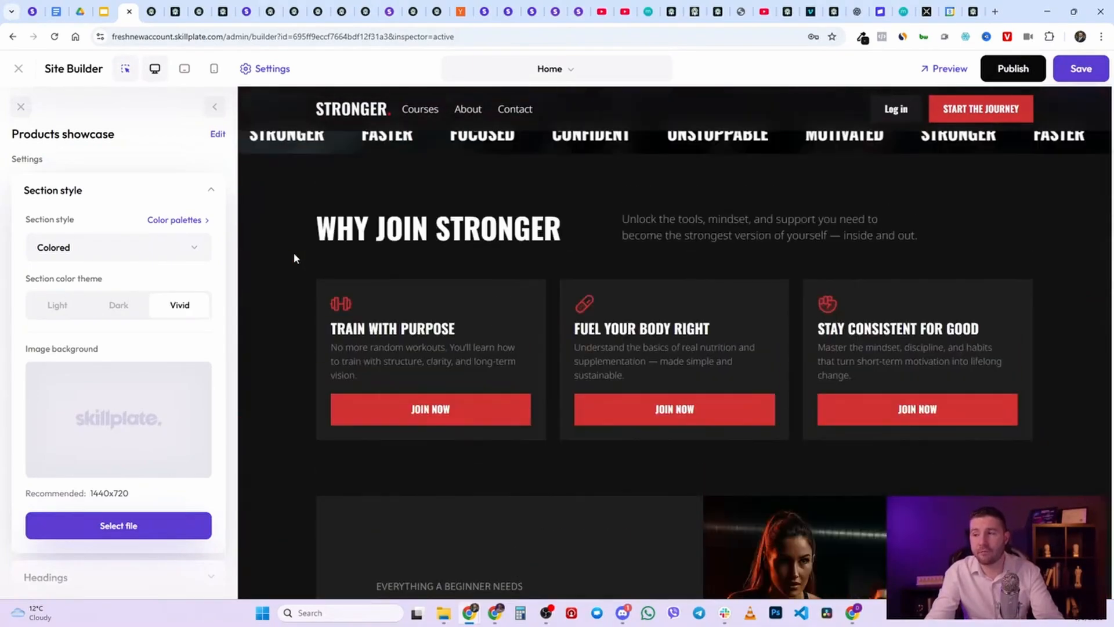
{"action": "scroll", "coordinate": [294, 258], "scroll_direction": "up", "scroll_amount": 5}
{"action": "scroll", "coordinate": [300, 266], "scroll_direction": "up", "scroll_amount": 3}
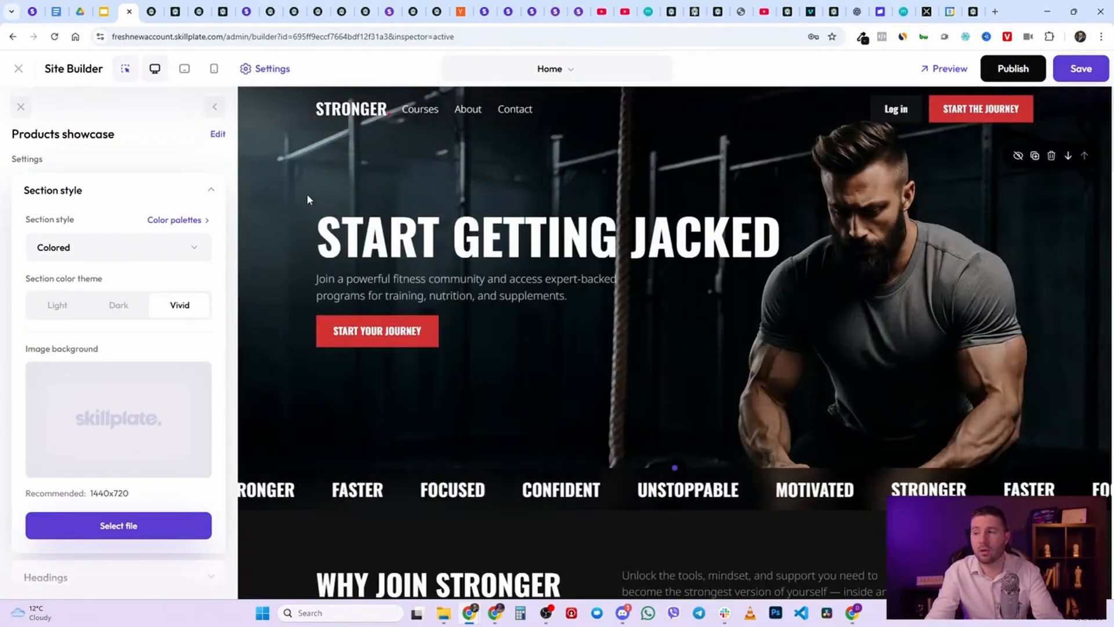
{"action": "scroll", "coordinate": [320, 274], "scroll_direction": "down", "scroll_amount": 6}
{"action": "scroll", "coordinate": [302, 267], "scroll_direction": "down", "scroll_amount": 7}
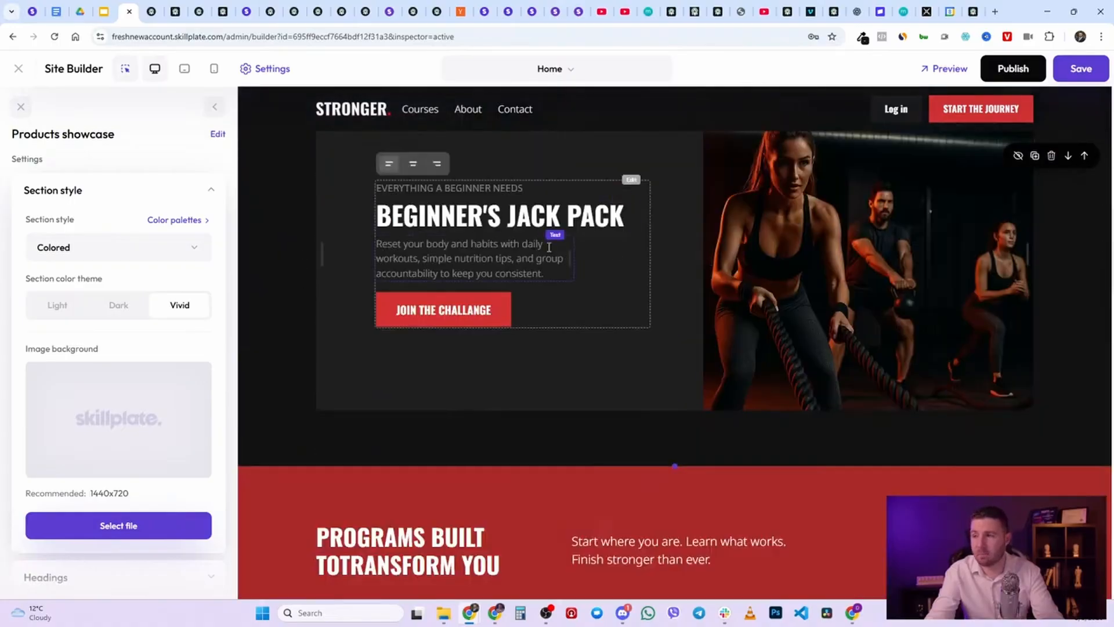
{"action": "scroll", "coordinate": [264, 194], "scroll_direction": "up", "scroll_amount": 2}
{"action": "scroll", "coordinate": [490, 368], "scroll_direction": "down", "scroll_amount": 9}
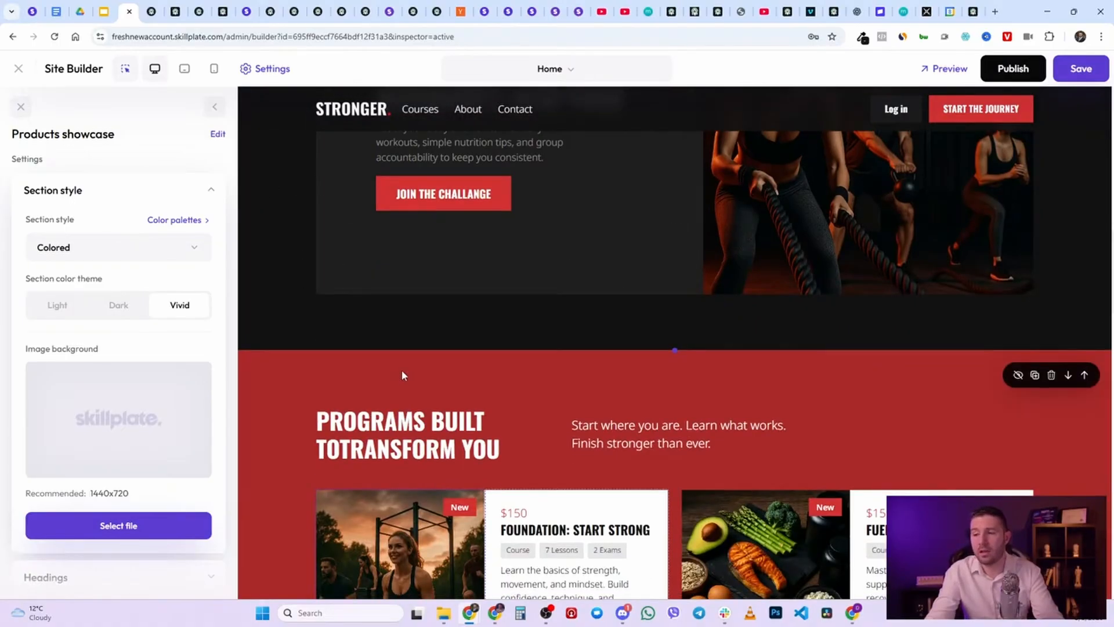
{"action": "scroll", "coordinate": [311, 267], "scroll_direction": "down", "scroll_amount": 3}
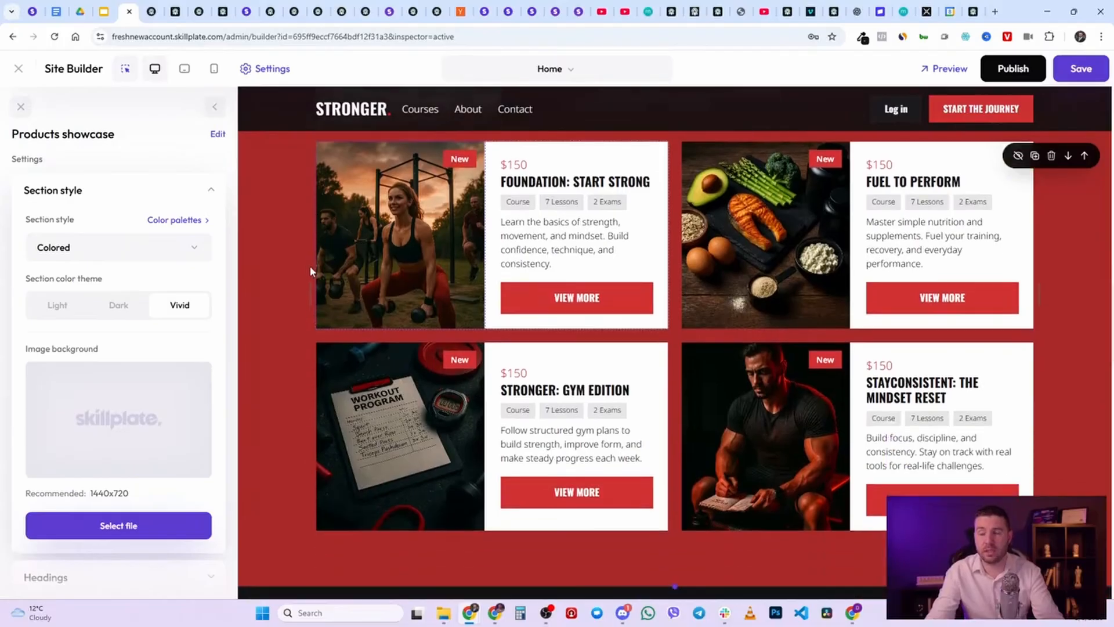
- Set the Products showcase section's color theme to Dark
{"action": "scroll", "coordinate": [306, 266], "scroll_direction": "up", "scroll_amount": 2}
{"action": "scroll", "coordinate": [292, 232], "scroll_direction": "up", "scroll_amount": 1}
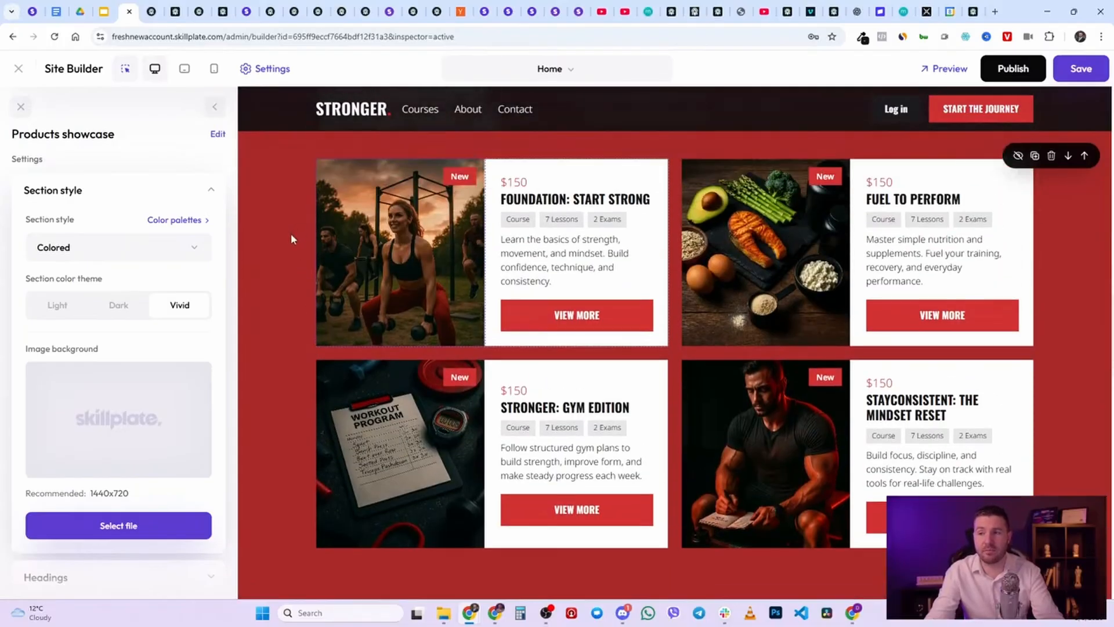
{"action": "left_click", "coordinate": [126, 313]}
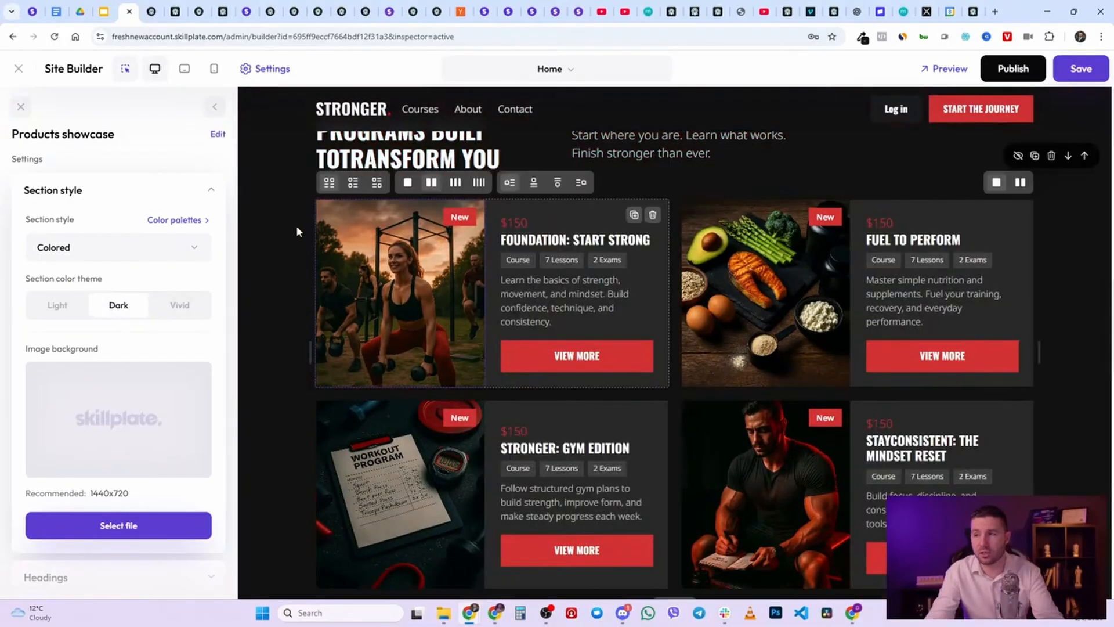
- Look through the rest of the Home page: the community section, free offer cards, newsletter, footer and customer reviews
{"action": "scroll", "coordinate": [281, 249], "scroll_direction": "down", "scroll_amount": 7}
{"action": "scroll", "coordinate": [274, 279], "scroll_direction": "down", "scroll_amount": 3}
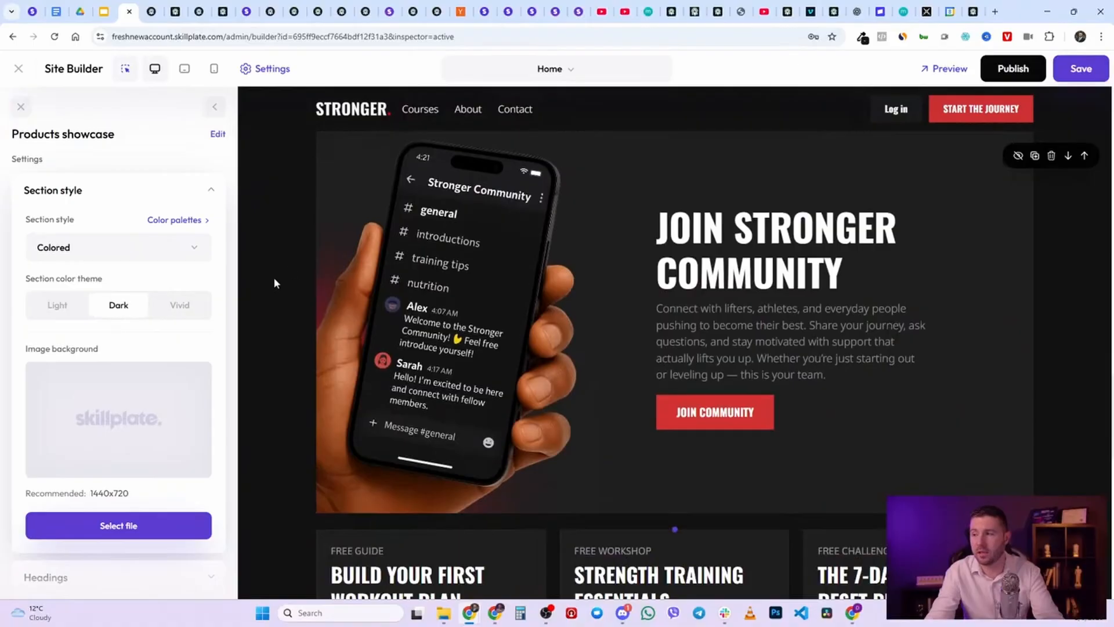
{"action": "left_click", "coordinate": [288, 279]}
{"action": "scroll", "coordinate": [455, 330], "scroll_direction": "down", "scroll_amount": 8}
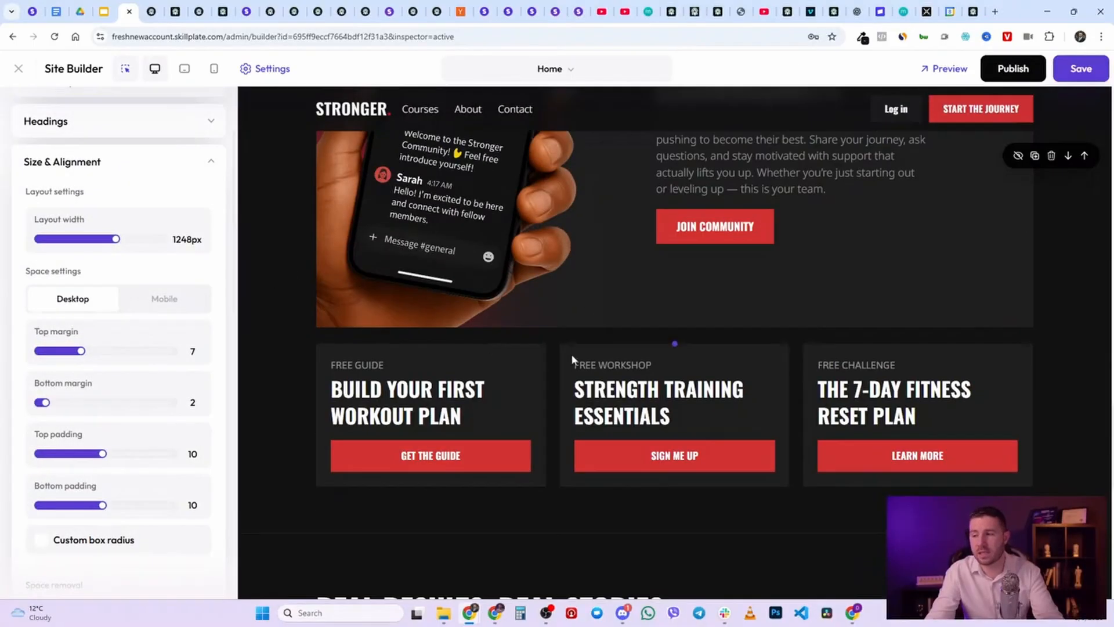
{"action": "scroll", "coordinate": [597, 367], "scroll_direction": "down", "scroll_amount": 8}
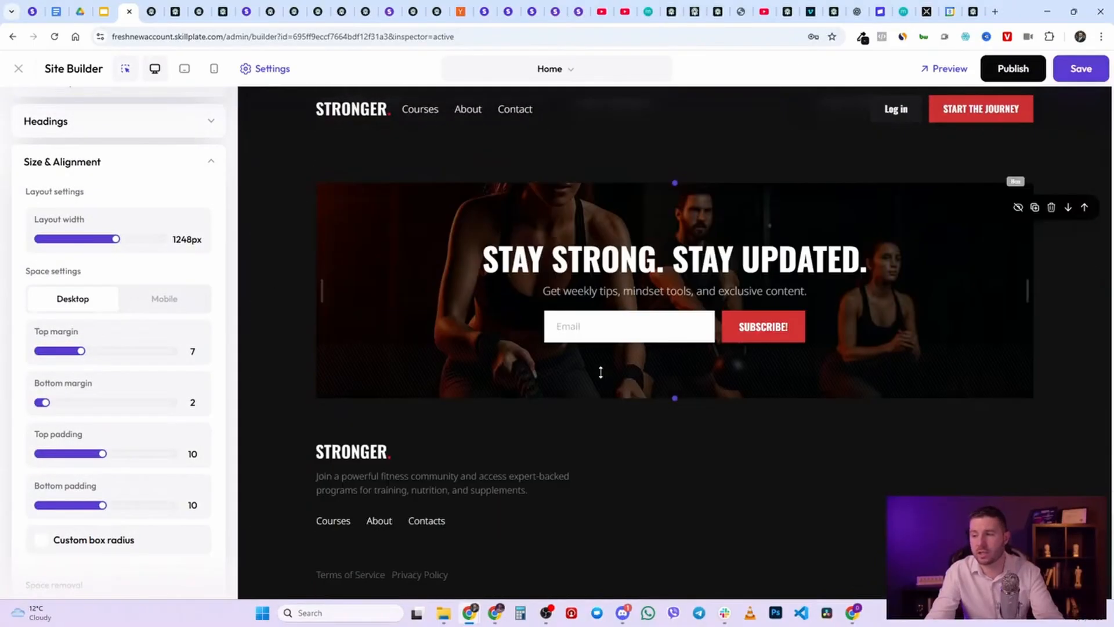
{"action": "scroll", "coordinate": [676, 372], "scroll_direction": "up", "scroll_amount": 4}
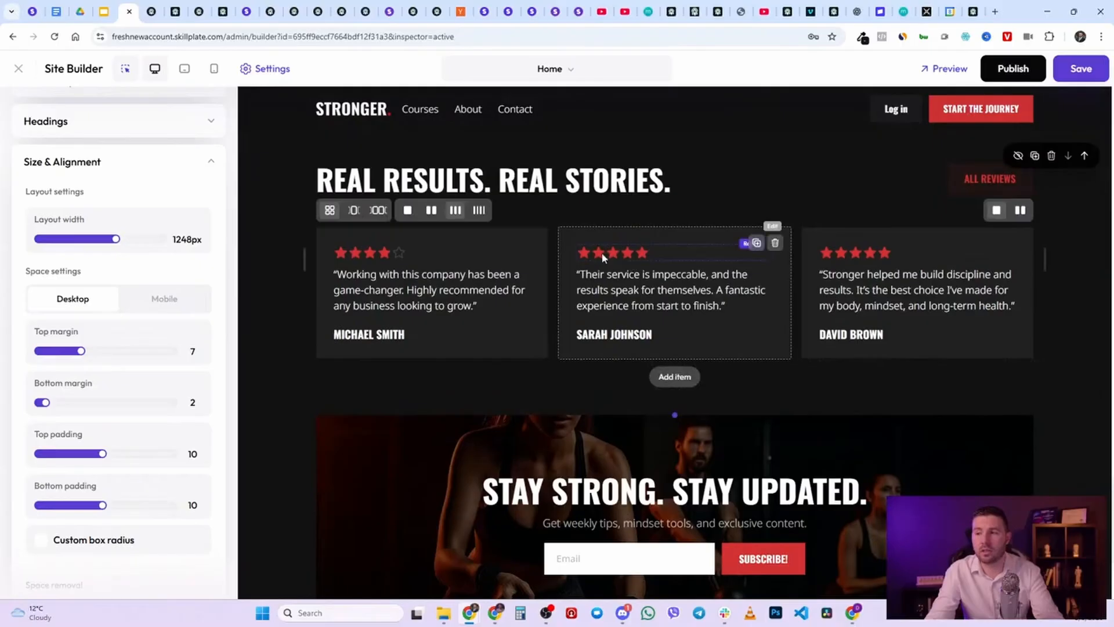
- Select the scrolling word strip below the hero banner and show the Logos section's general settings
{"action": "scroll", "coordinate": [603, 258], "scroll_direction": "up", "scroll_amount": 3}
{"action": "scroll", "coordinate": [500, 248], "scroll_direction": "up", "scroll_amount": 3}
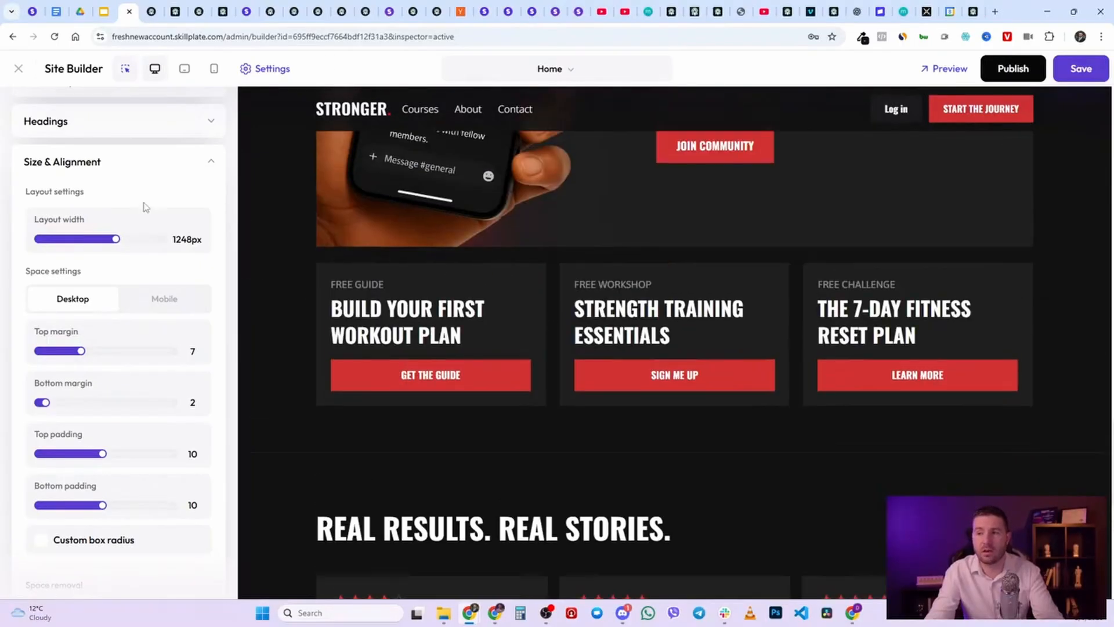
{"action": "left_click", "coordinate": [210, 162]}
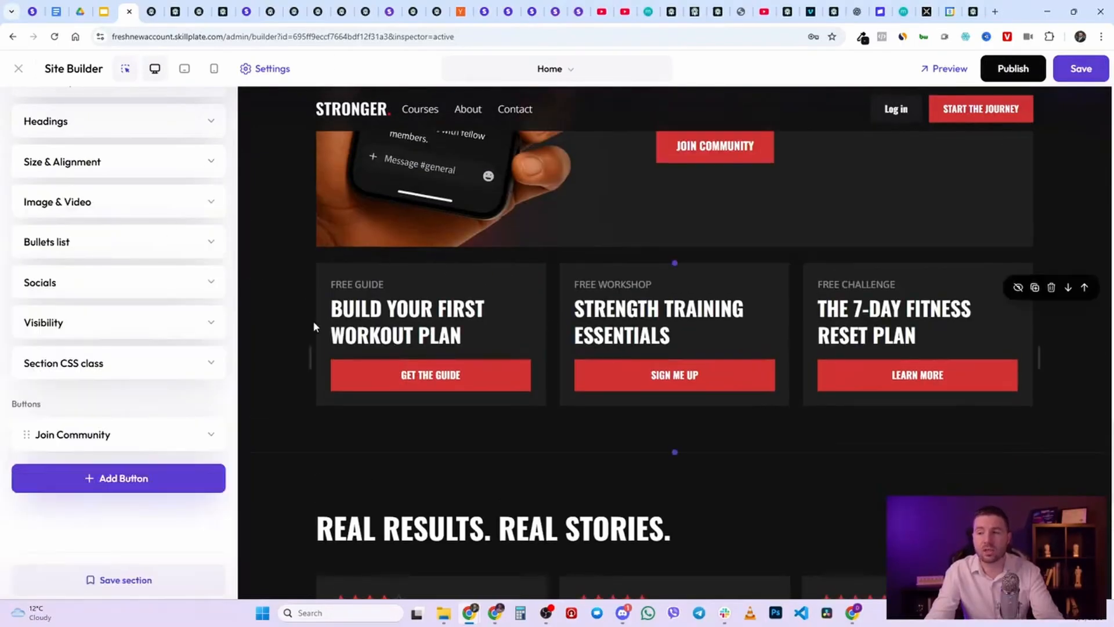
{"action": "scroll", "coordinate": [141, 254], "scroll_direction": "up", "scroll_amount": 2}
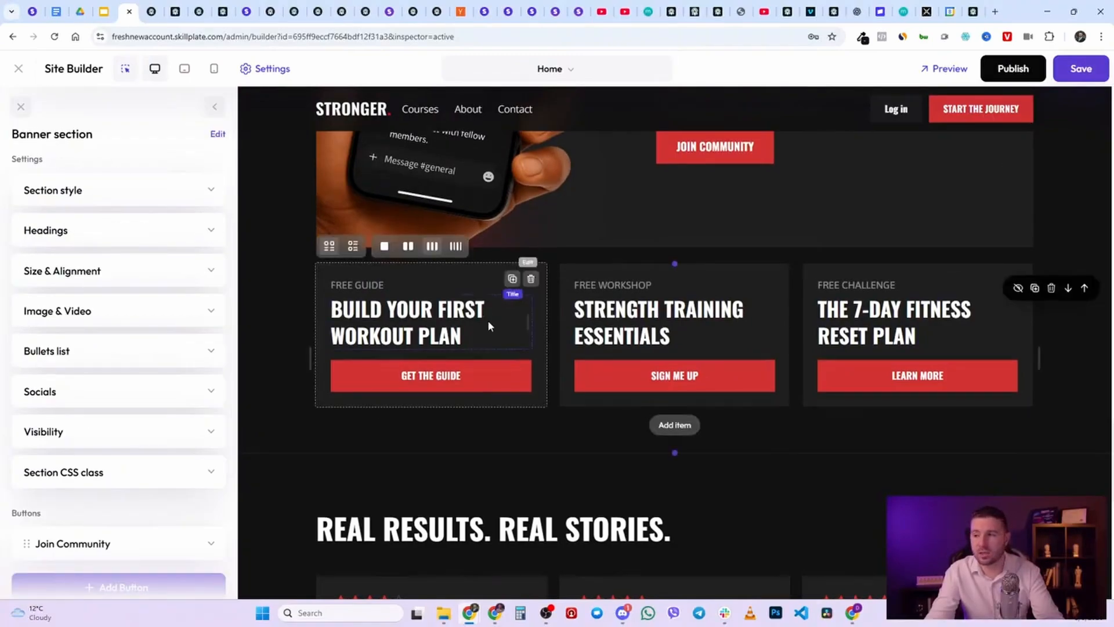
{"action": "scroll", "coordinate": [522, 322], "scroll_direction": "up", "scroll_amount": 10}
{"action": "scroll", "coordinate": [575, 335], "scroll_direction": "up", "scroll_amount": 10}
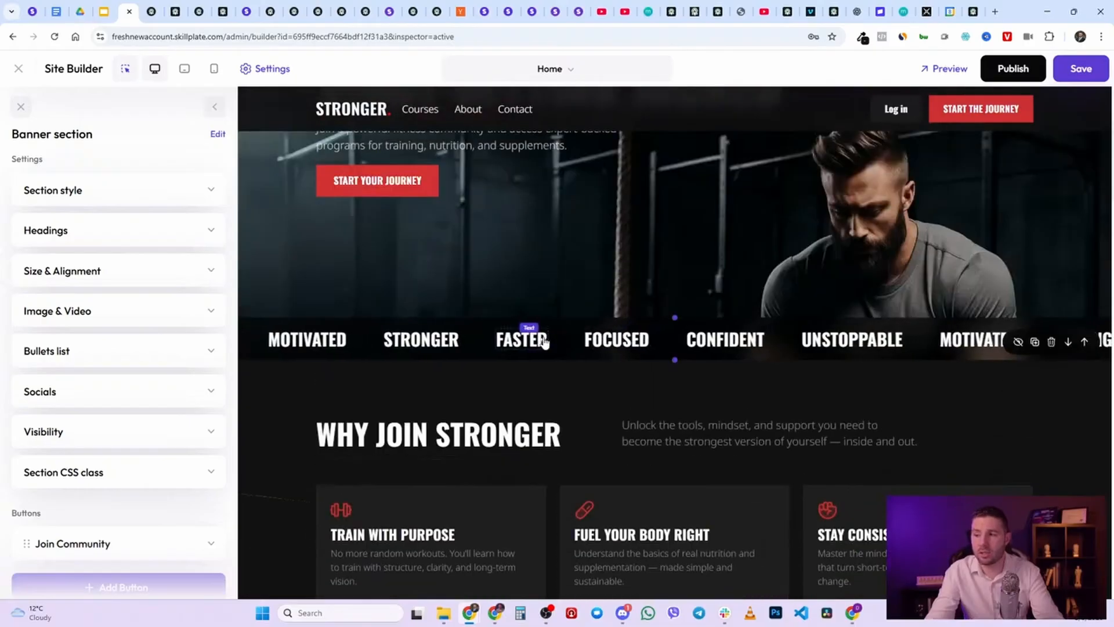
{"action": "left_click", "coordinate": [586, 344]}
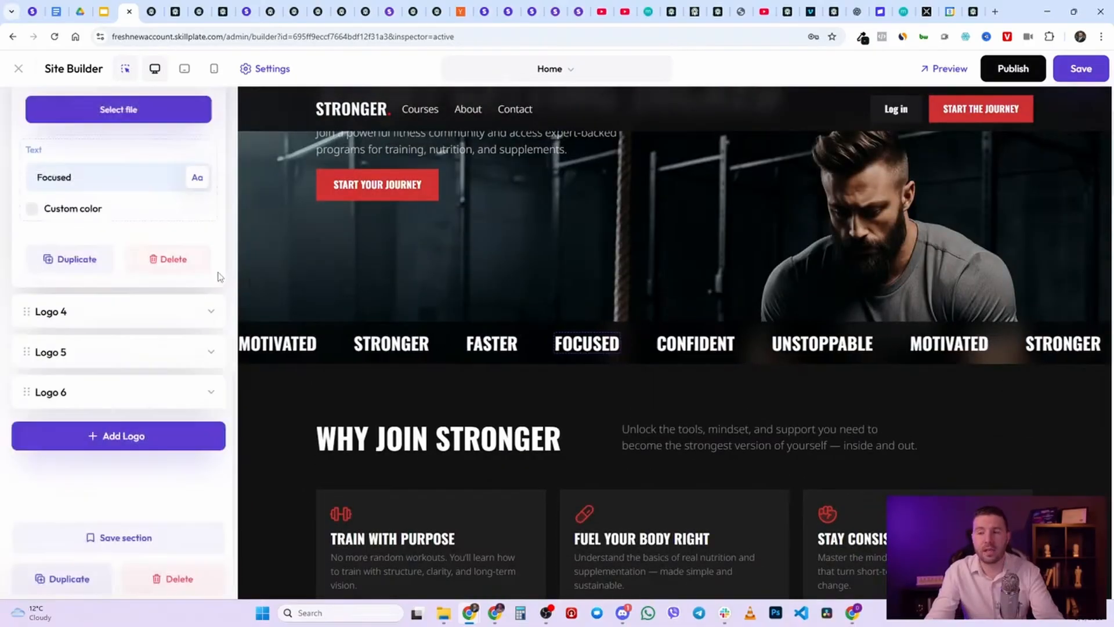
{"action": "scroll", "coordinate": [199, 238], "scroll_direction": "up", "scroll_amount": 3}
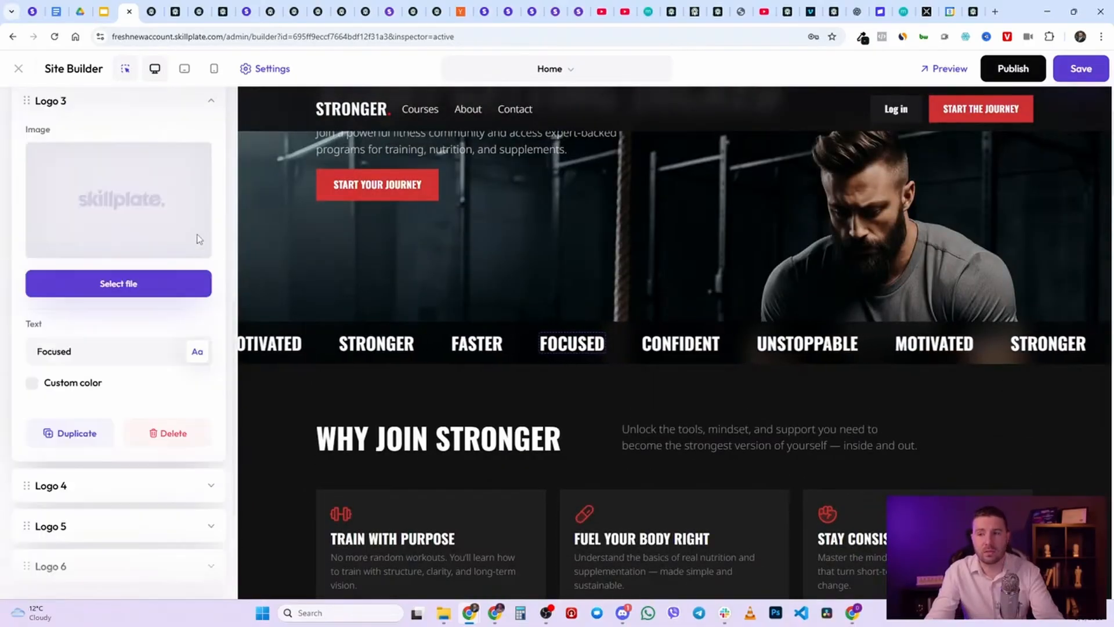
{"action": "left_click", "coordinate": [211, 100]}
{"action": "scroll", "coordinate": [58, 161], "scroll_direction": "up", "scroll_amount": 5}
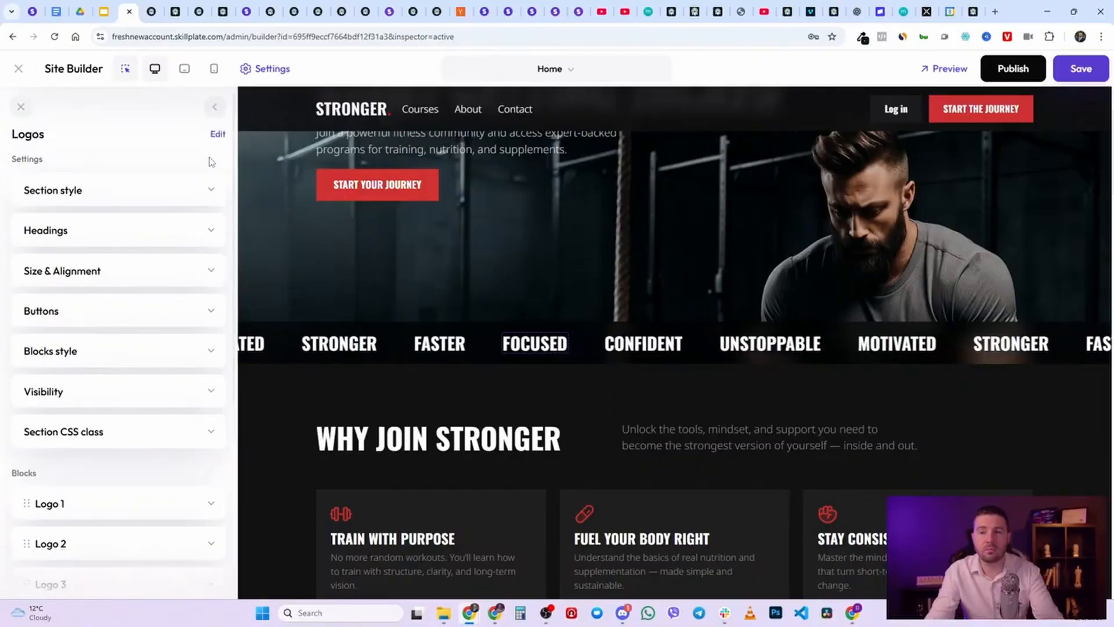
- Add the heading title "Get Motivated!" to the Logos section
{"action": "left_click", "coordinate": [90, 241]}
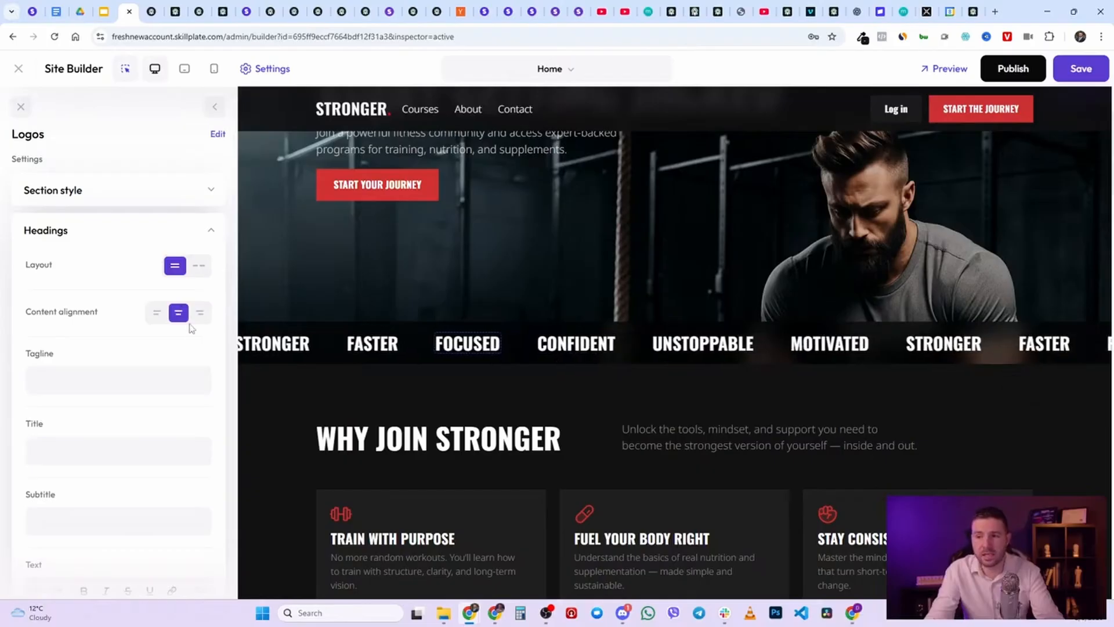
{"action": "left_click", "coordinate": [73, 455]}
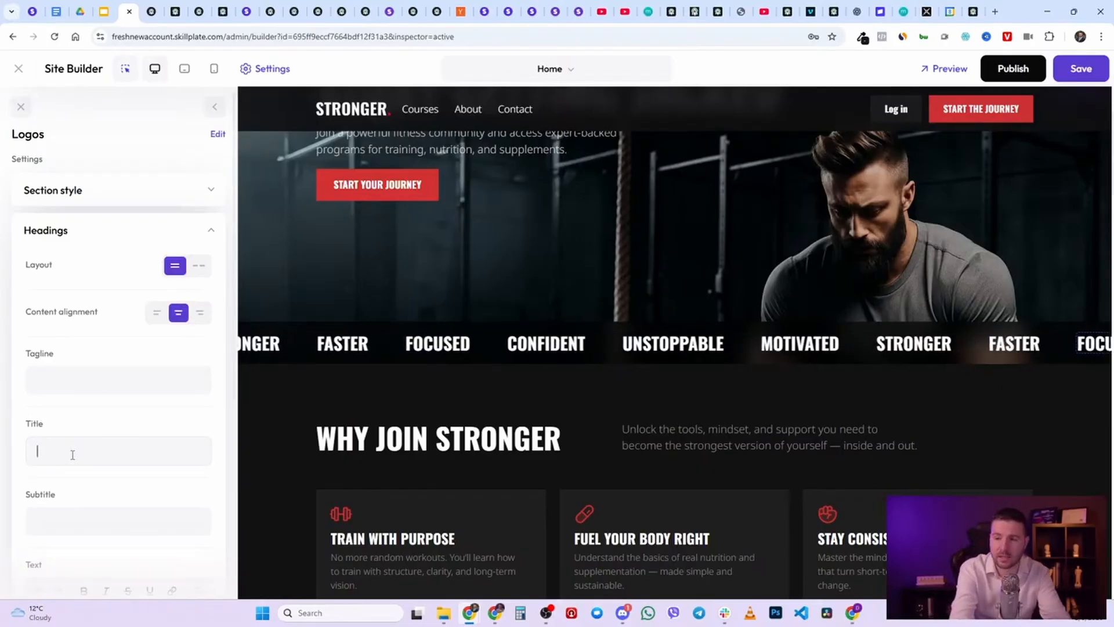
{"action": "type", "text": "Ge"}
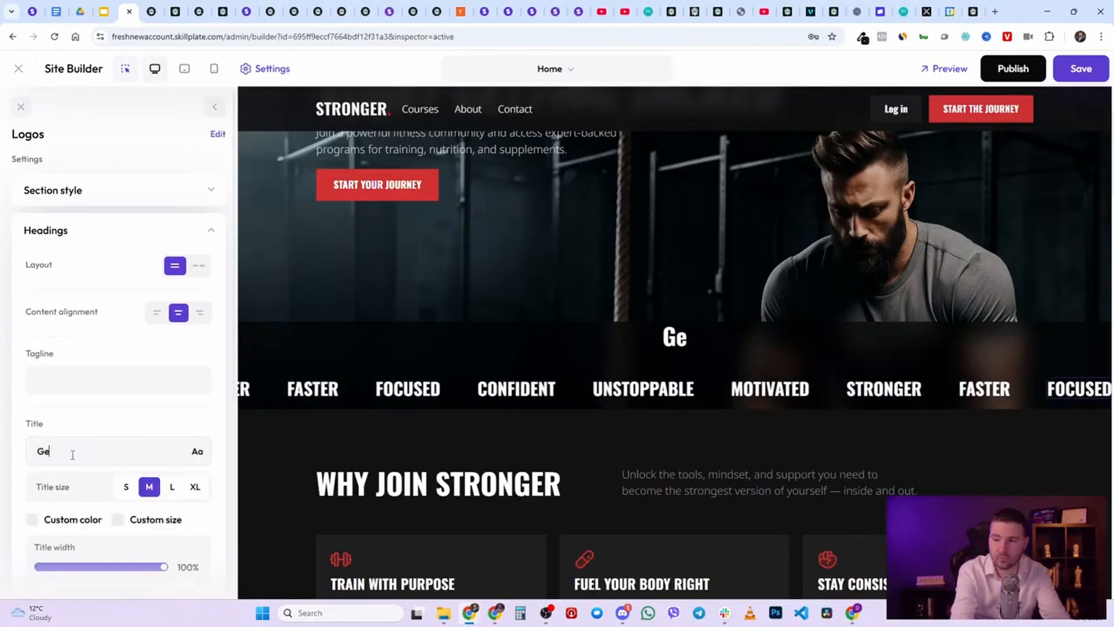
{"action": "key", "text": "BackSpace"}
{"action": "key", "text": "BackSpace"}
{"action": "type", "text": "Get M"}
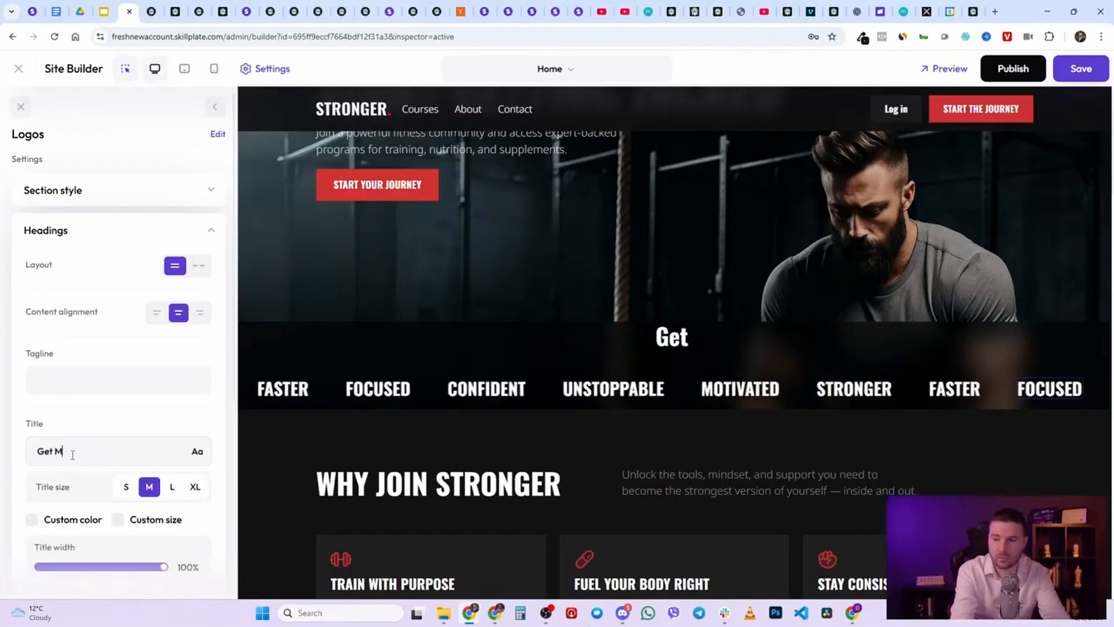
{"action": "type", "text": "otivated!"}
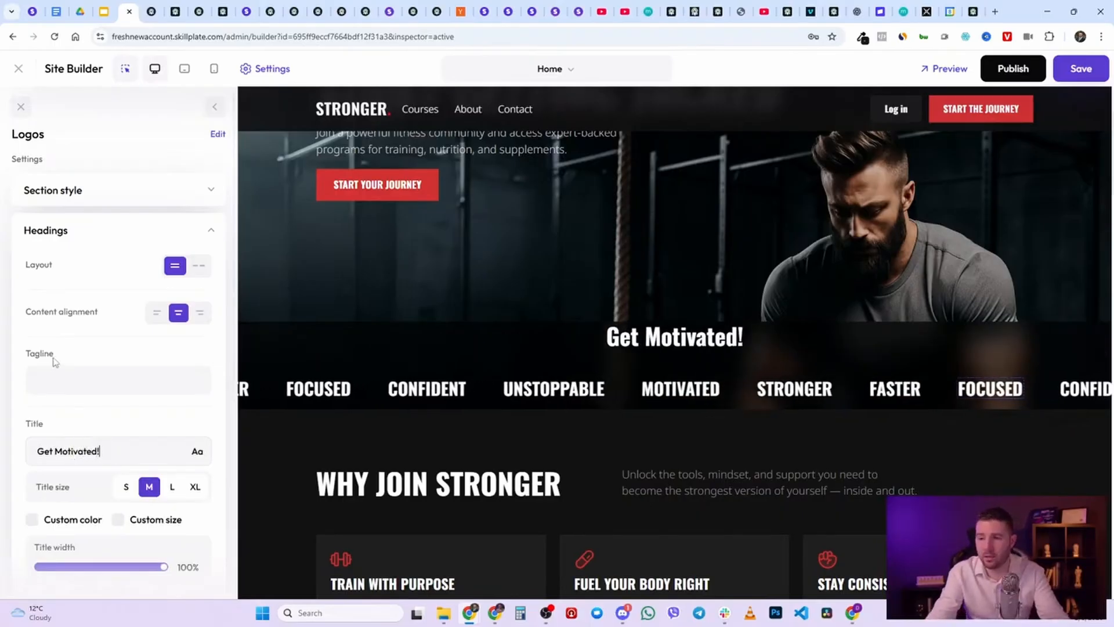
- Turn off Remove top space in the Logos section's Size & Alignment settings
{"action": "scroll", "coordinate": [156, 360], "scroll_direction": "down", "scroll_amount": 3}
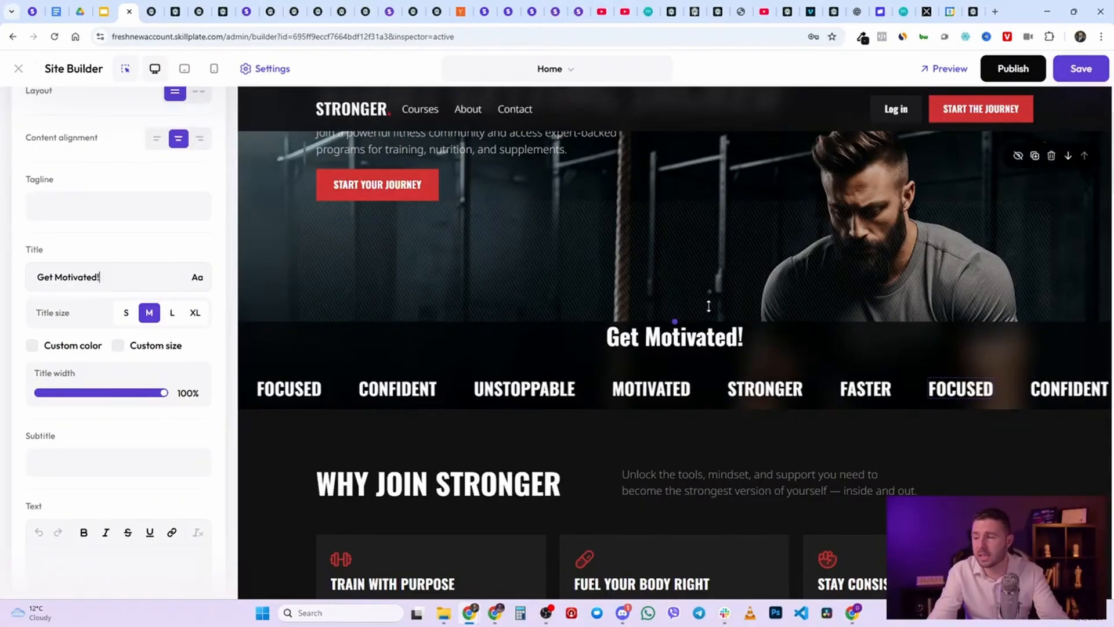
{"action": "scroll", "coordinate": [148, 290], "scroll_direction": "up", "scroll_amount": 3}
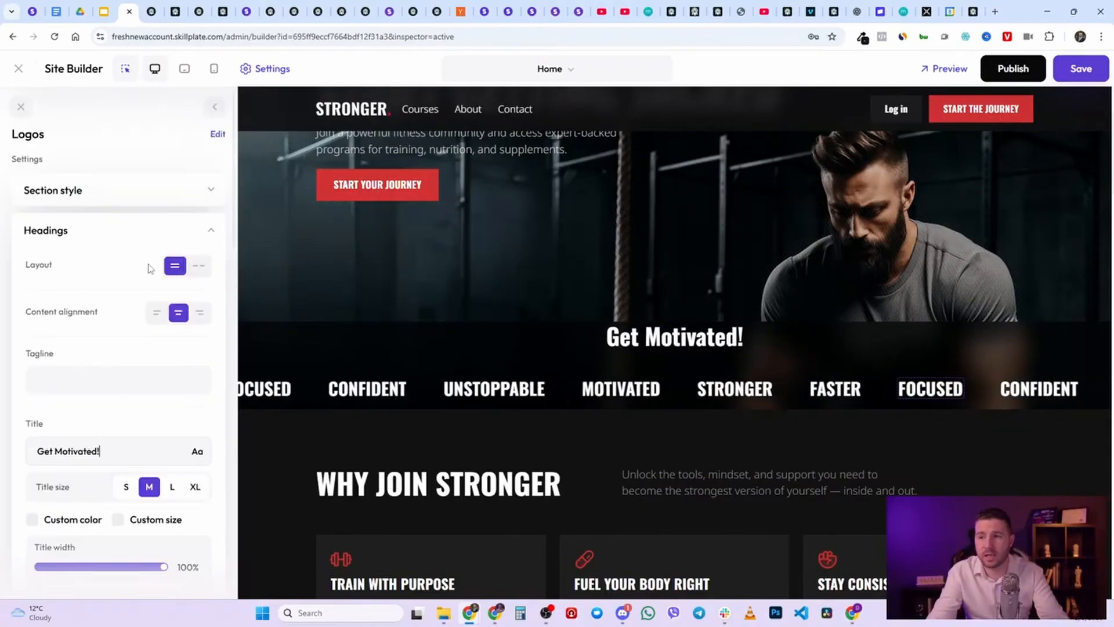
{"action": "scroll", "coordinate": [150, 302], "scroll_direction": "down", "scroll_amount": 9}
{"action": "scroll", "coordinate": [150, 311], "scroll_direction": "down", "scroll_amount": 3}
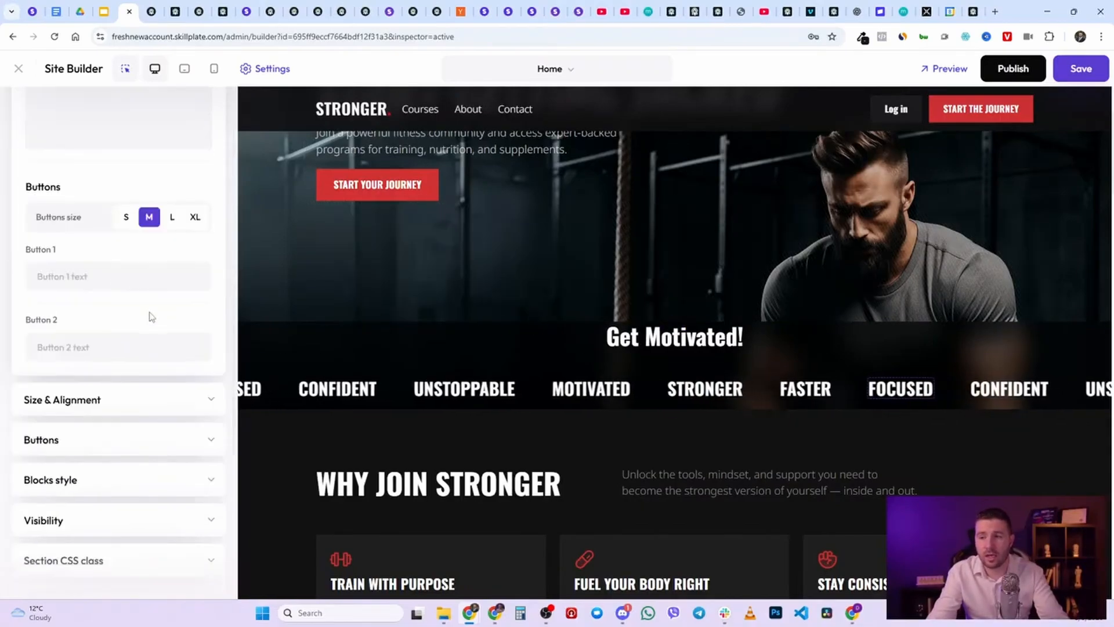
{"action": "scroll", "coordinate": [151, 317], "scroll_direction": "down", "scroll_amount": 1}
{"action": "left_click", "coordinate": [213, 344]}
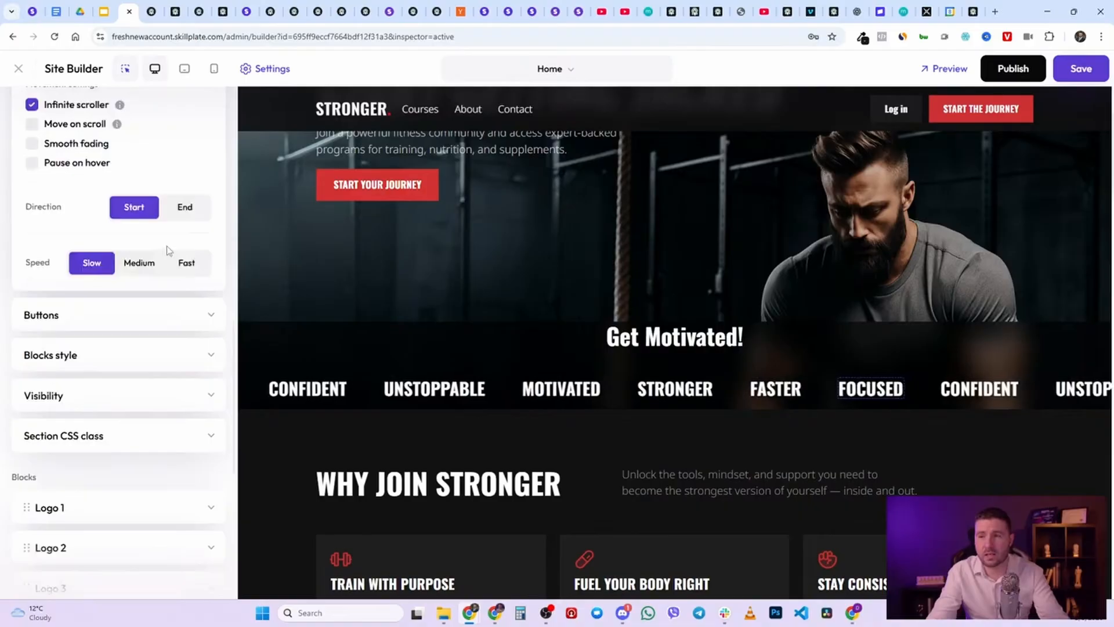
{"action": "scroll", "coordinate": [168, 251], "scroll_direction": "up", "scroll_amount": 4}
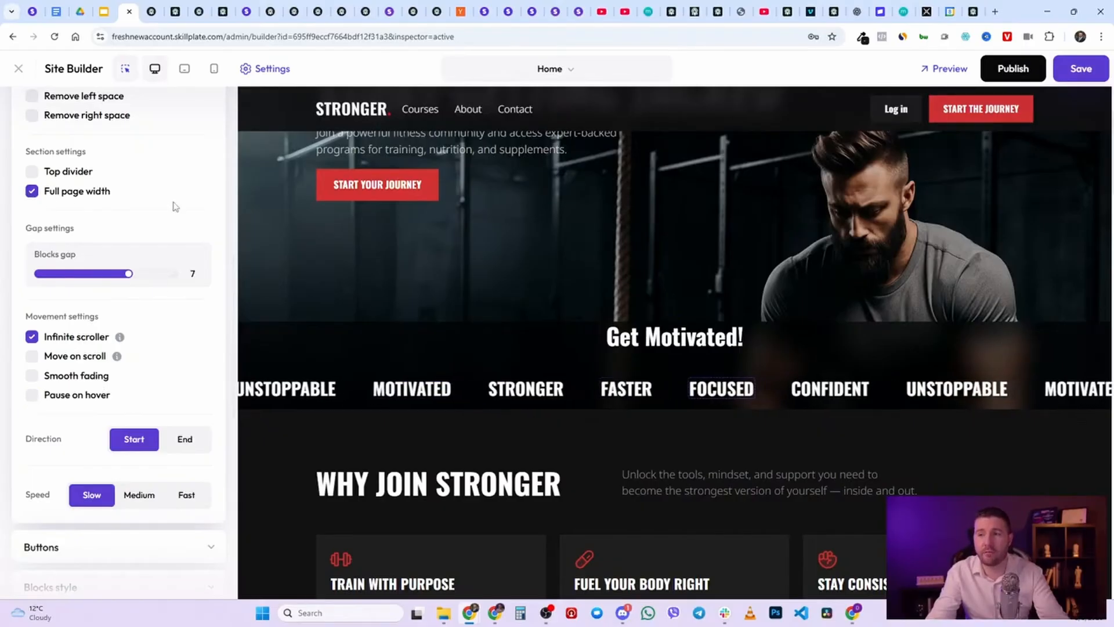
{"action": "scroll", "coordinate": [177, 213], "scroll_direction": "up", "scroll_amount": 2}
{"action": "left_click", "coordinate": [32, 173]}
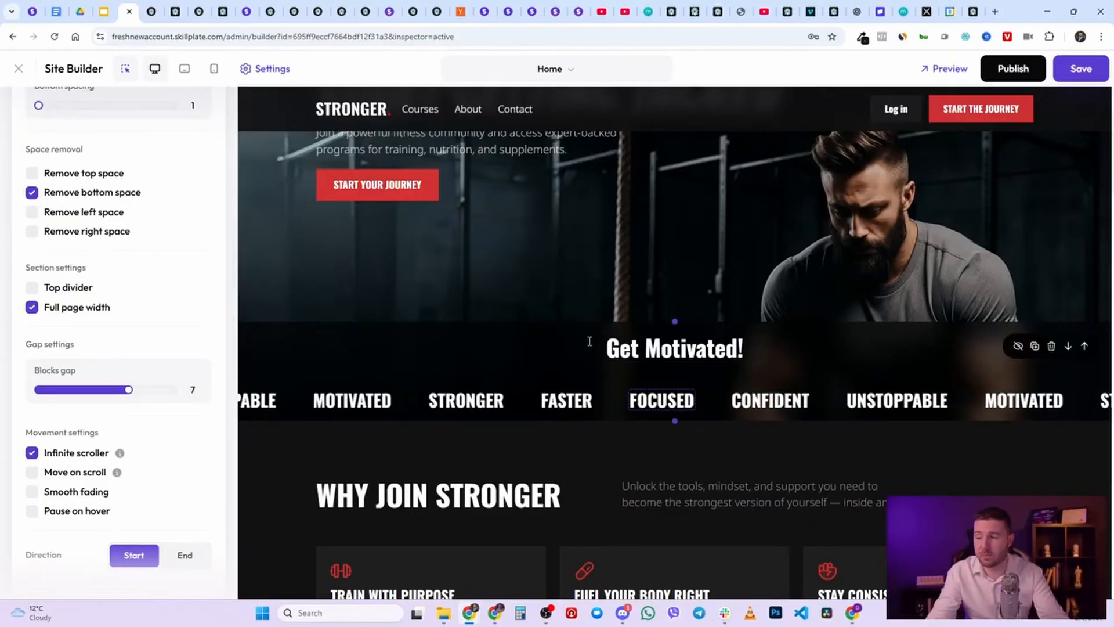
{"action": "left_click", "coordinate": [709, 360]}
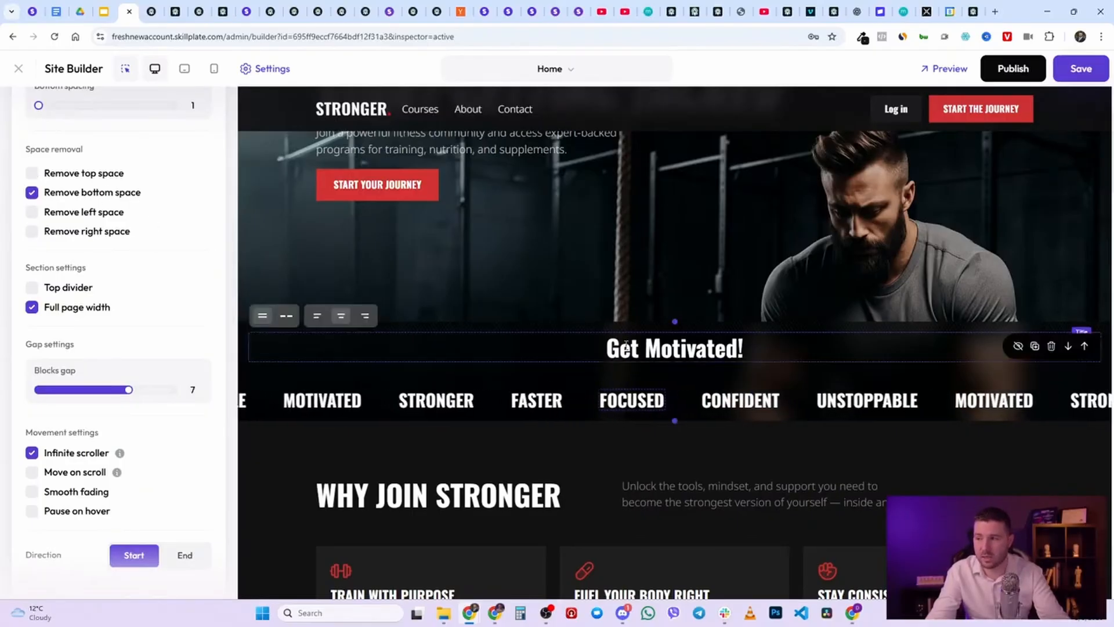
- Review the settings and blocks of the Feature cards section headed "Why Join Stronger"
{"action": "left_click", "coordinate": [970, 468]}
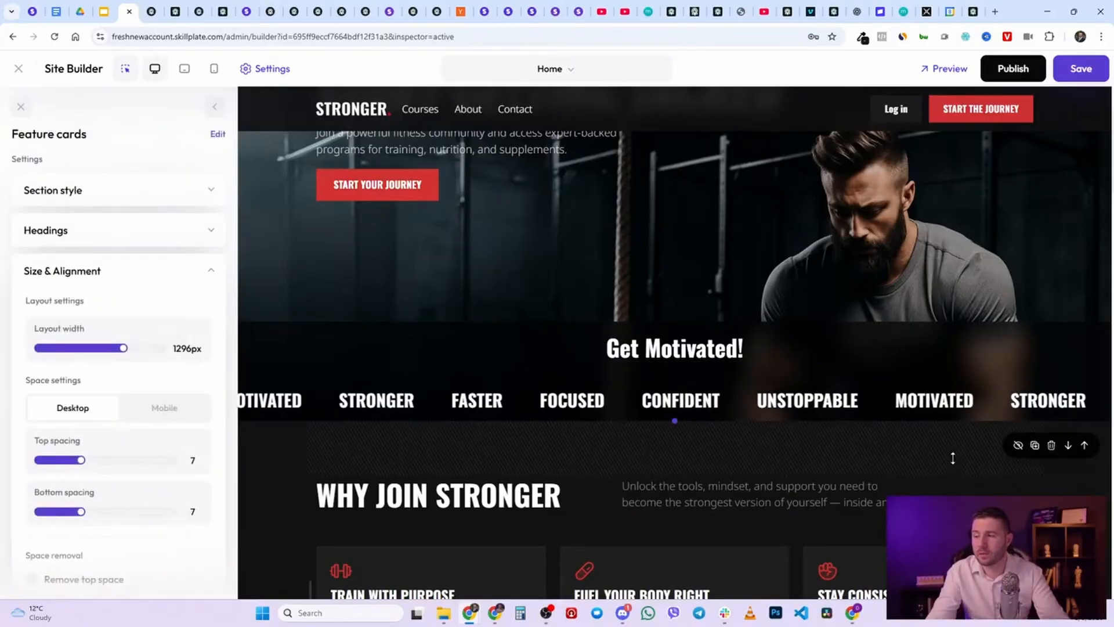
{"action": "scroll", "coordinate": [479, 325], "scroll_direction": "down", "scroll_amount": 3}
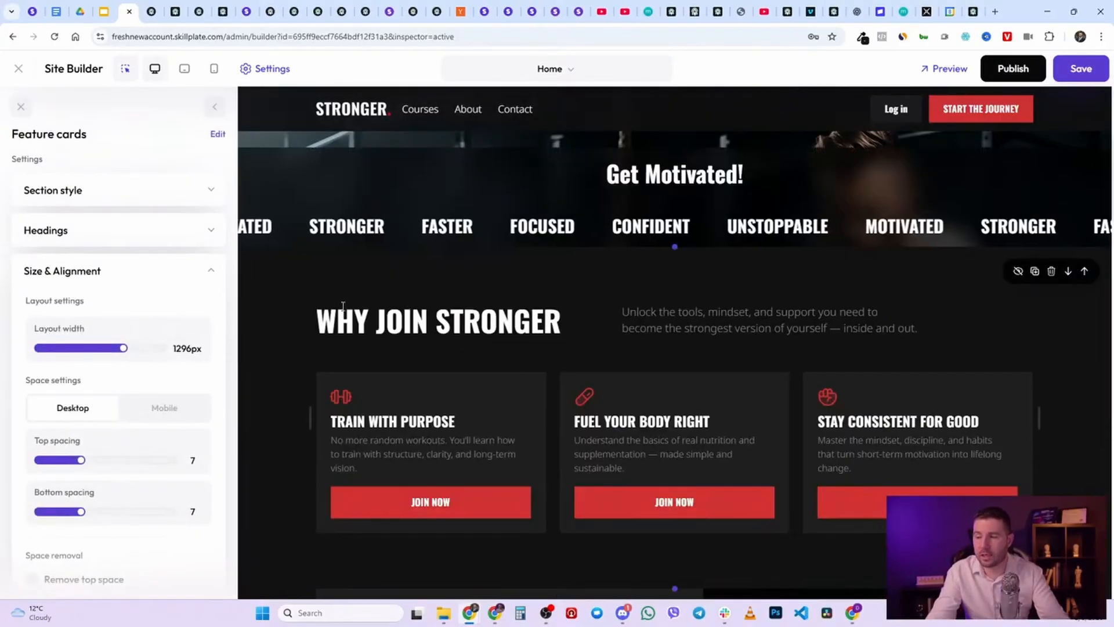
{"action": "left_click", "coordinate": [213, 107]}
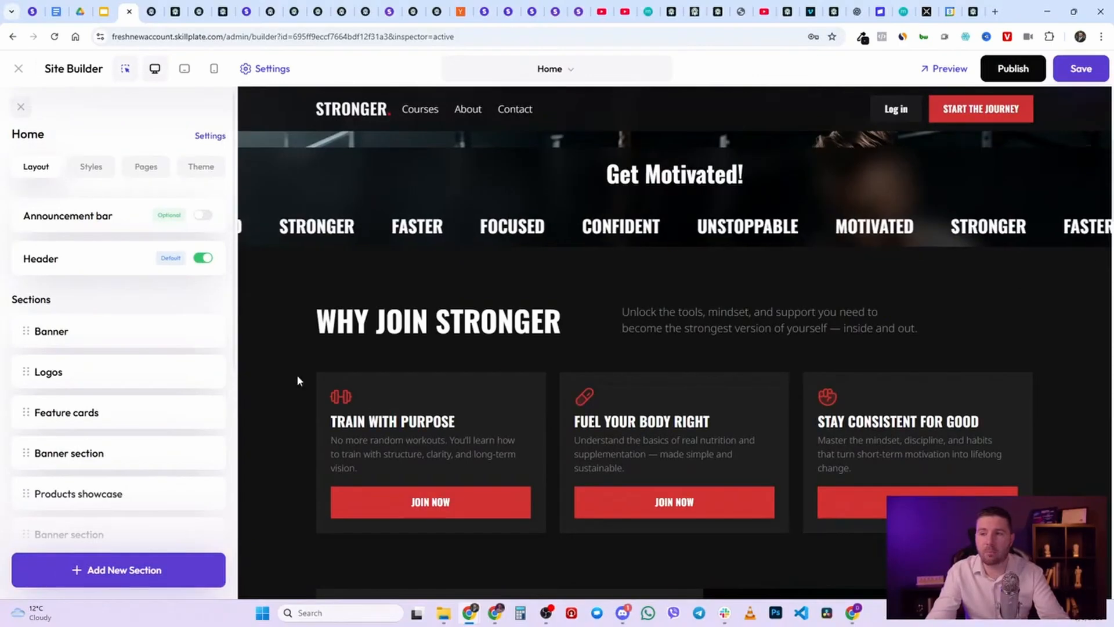
{"action": "left_click", "coordinate": [323, 393]}
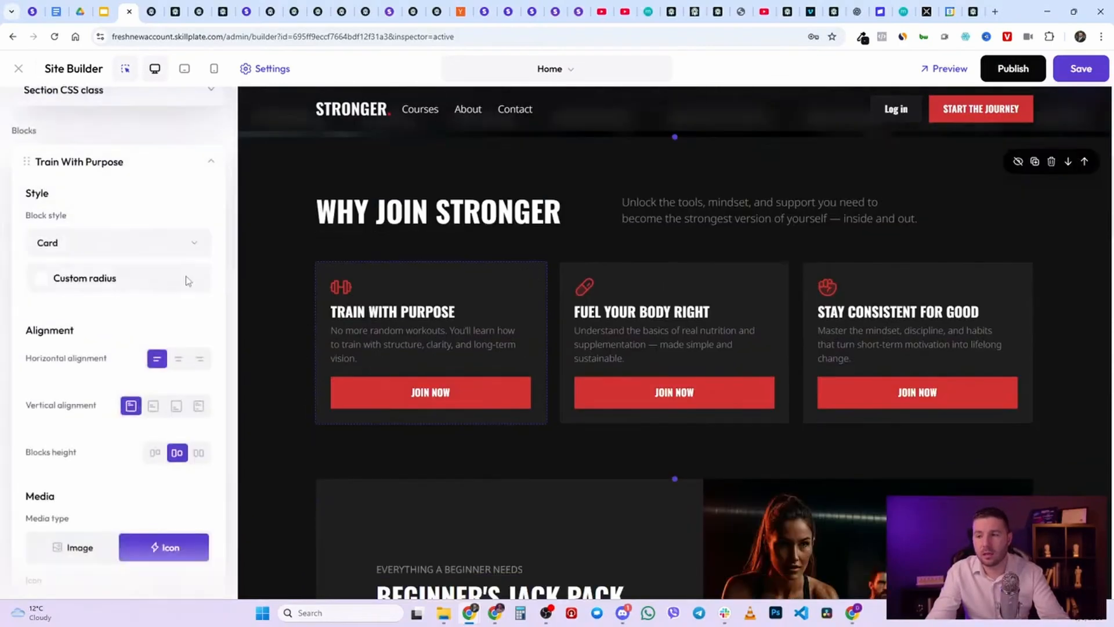
{"action": "left_click", "coordinate": [209, 169]}
{"action": "scroll", "coordinate": [195, 245], "scroll_direction": "up", "scroll_amount": 3}
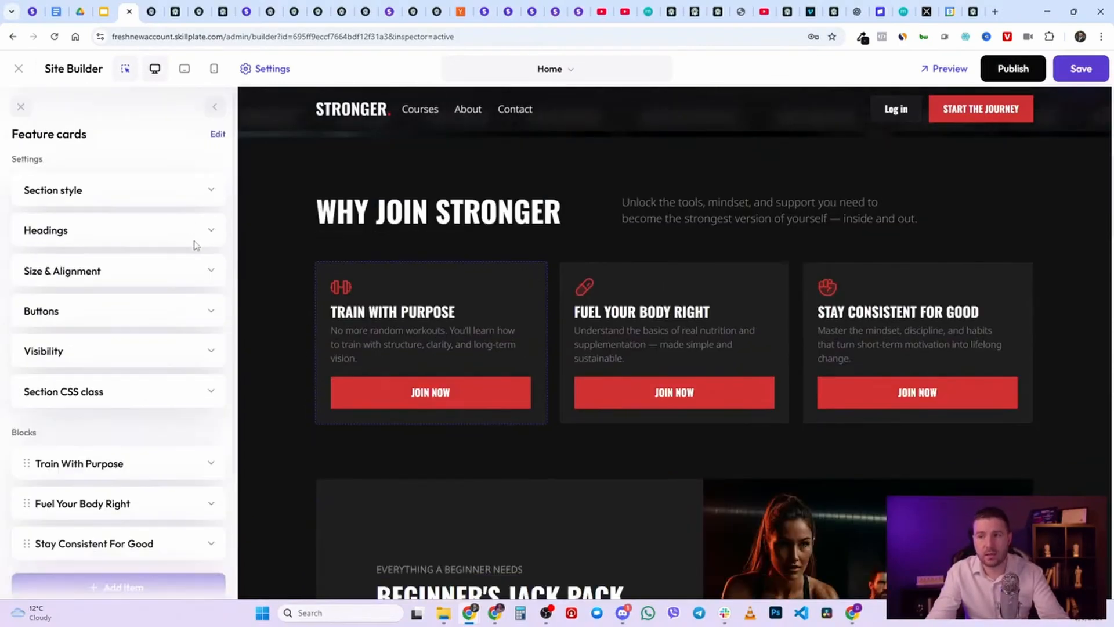
{"action": "scroll", "coordinate": [87, 331], "scroll_direction": "down", "scroll_amount": 3}
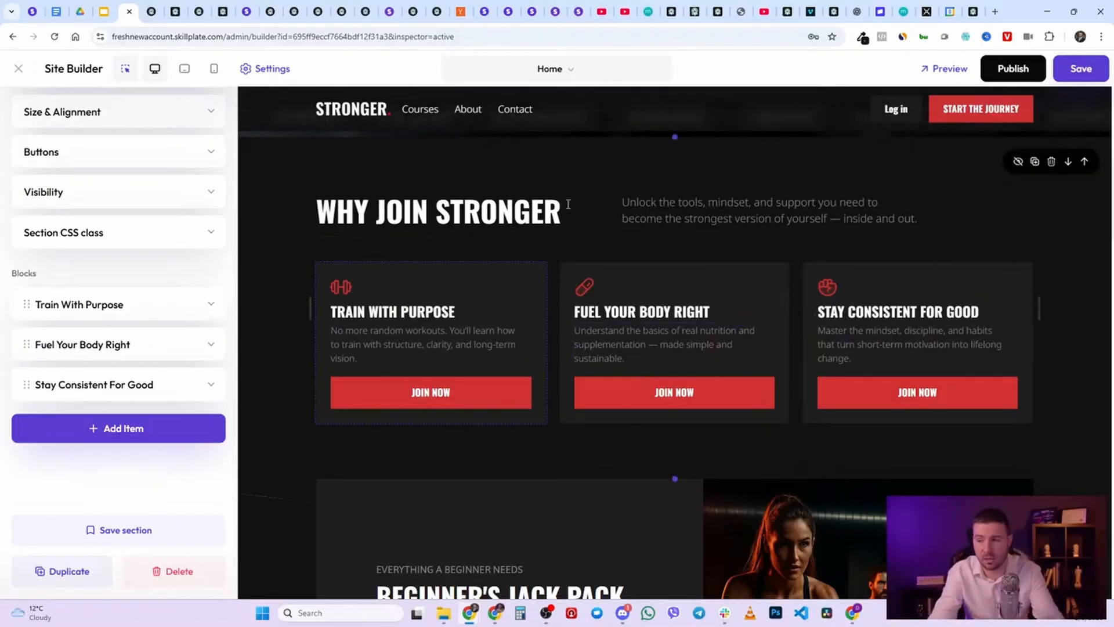
{"action": "scroll", "coordinate": [600, 269], "scroll_direction": "up", "scroll_amount": 8}
{"action": "scroll", "coordinate": [620, 319], "scroll_direction": "down", "scroll_amount": 10}
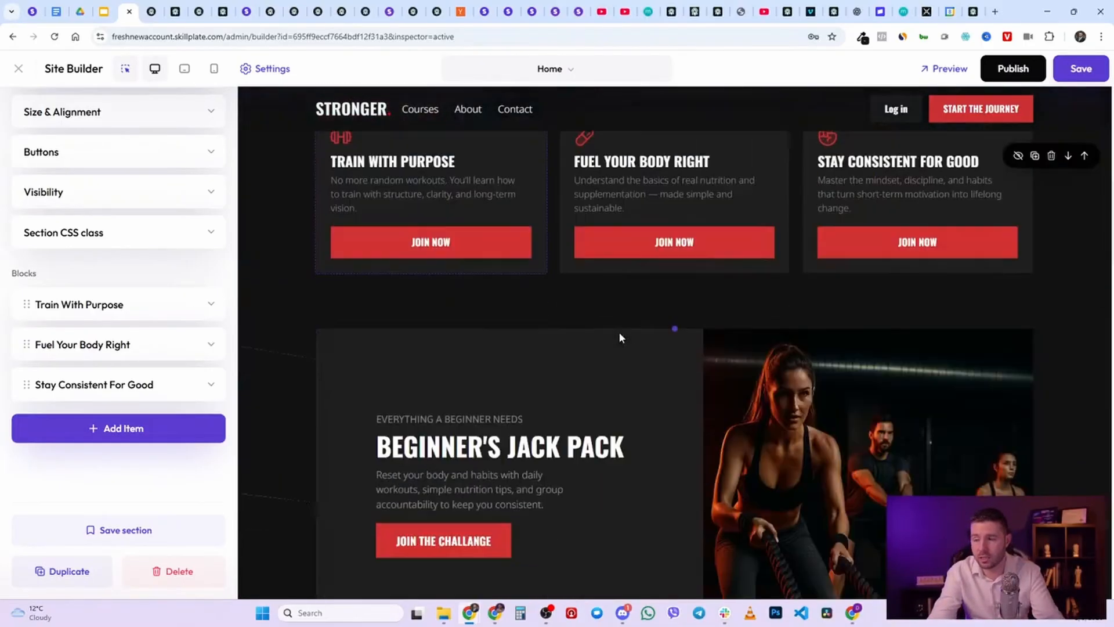
{"action": "scroll", "coordinate": [517, 248], "scroll_direction": "up", "scroll_amount": 2}
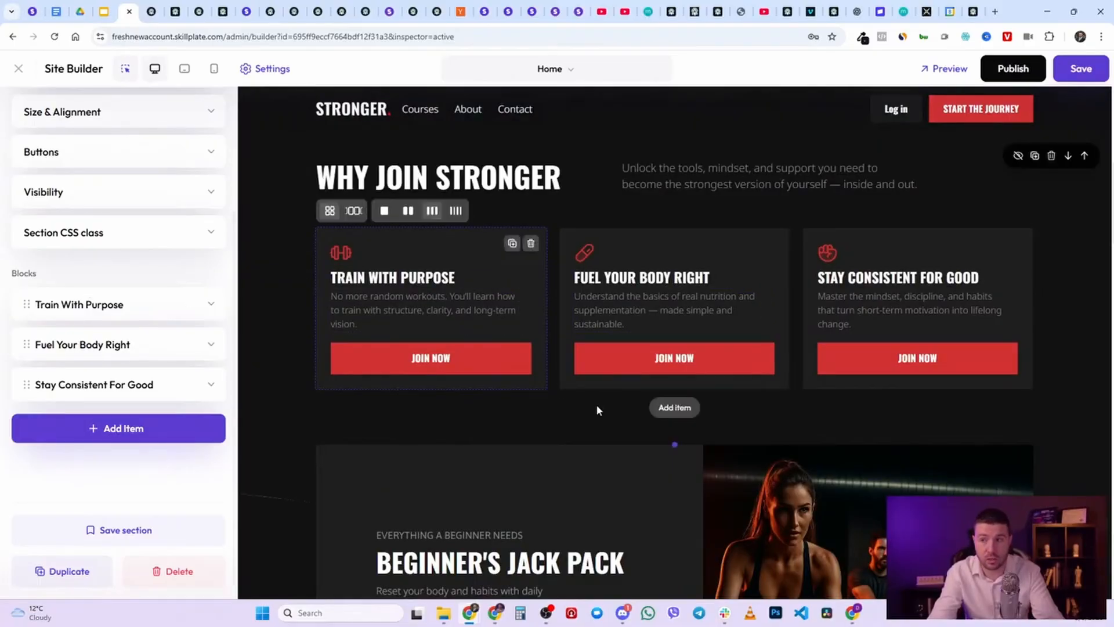
- Review the settings and product blocks of the Products showcase section below the Beginner's Jack Pack banner
{"action": "scroll", "coordinate": [597, 404], "scroll_direction": "down", "scroll_amount": 10}
{"action": "scroll", "coordinate": [565, 376], "scroll_direction": "down", "scroll_amount": 2}
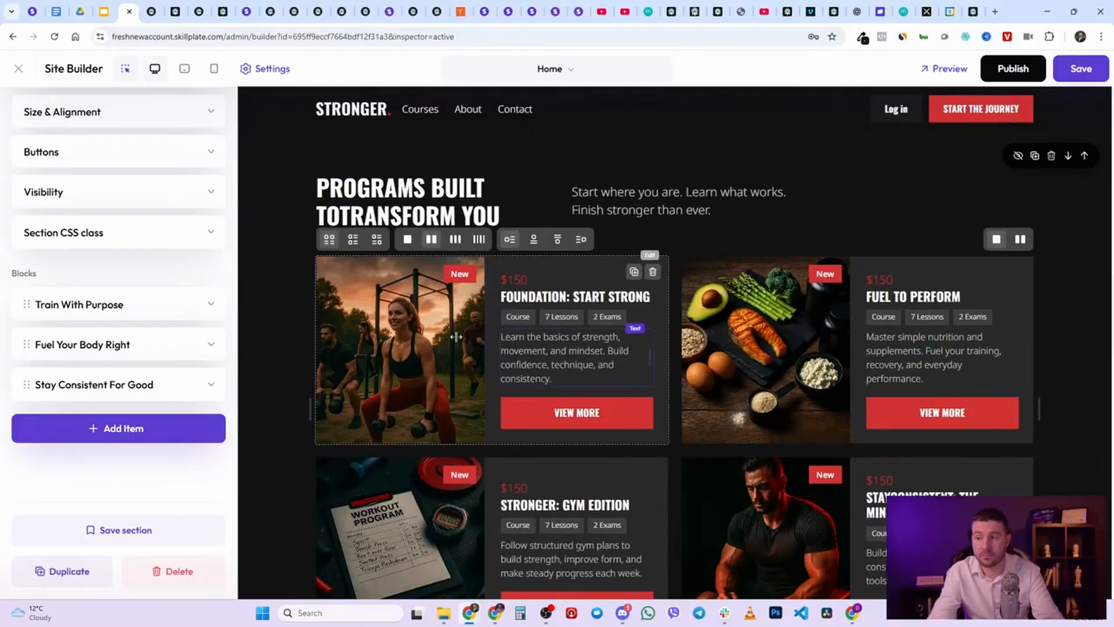
{"action": "left_click", "coordinate": [339, 198]}
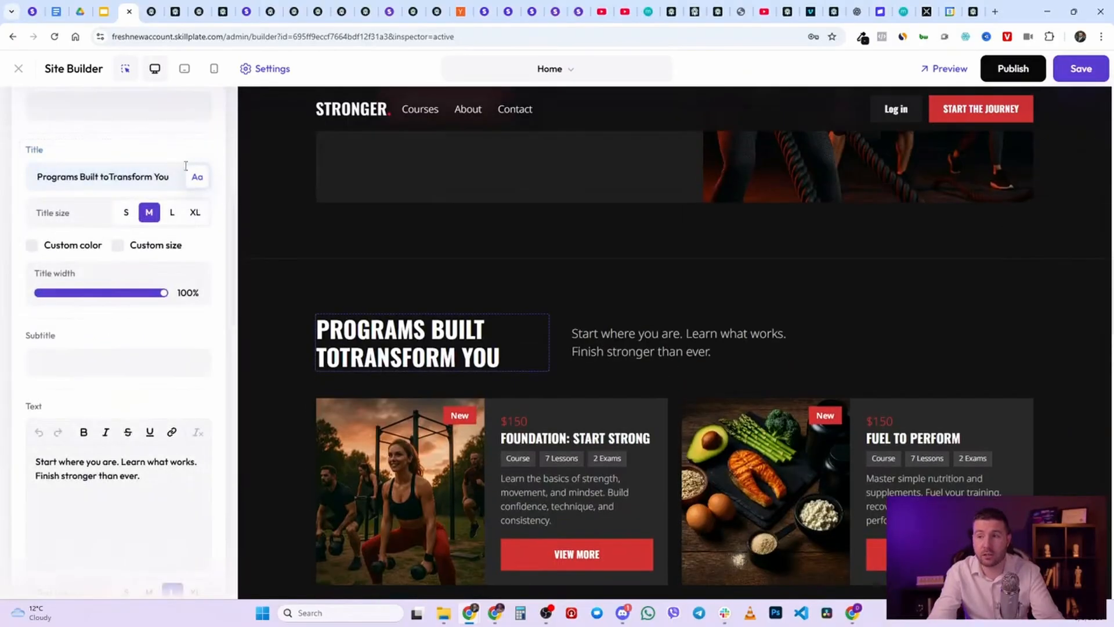
{"action": "scroll", "coordinate": [198, 179], "scroll_direction": "up", "scroll_amount": 5}
{"action": "left_click", "coordinate": [209, 185]}
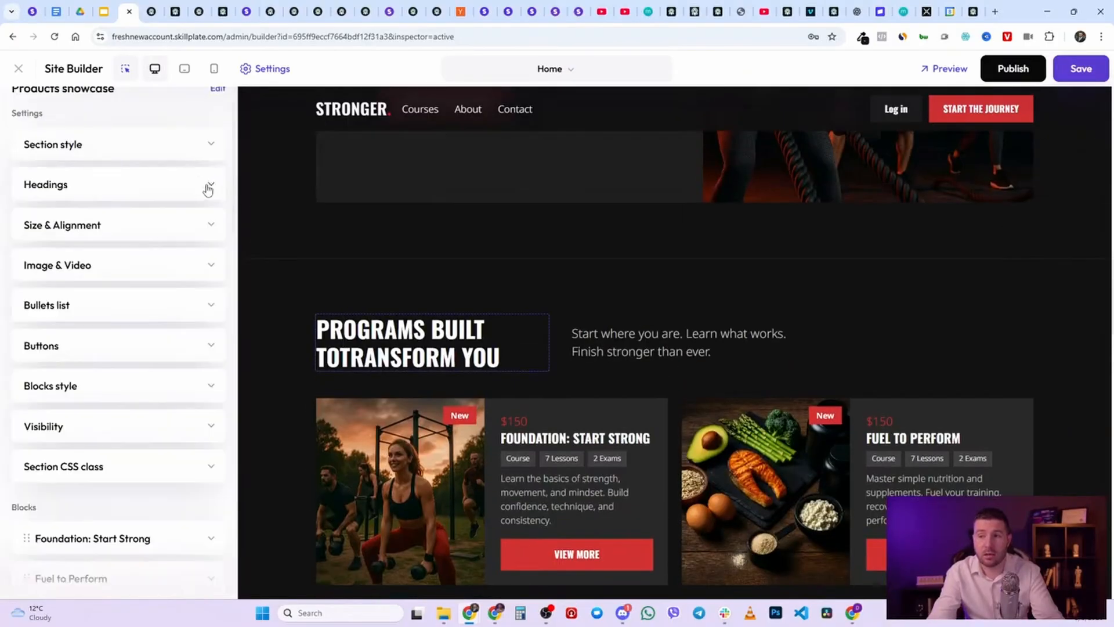
{"action": "scroll", "coordinate": [97, 318], "scroll_direction": "down", "scroll_amount": 3}
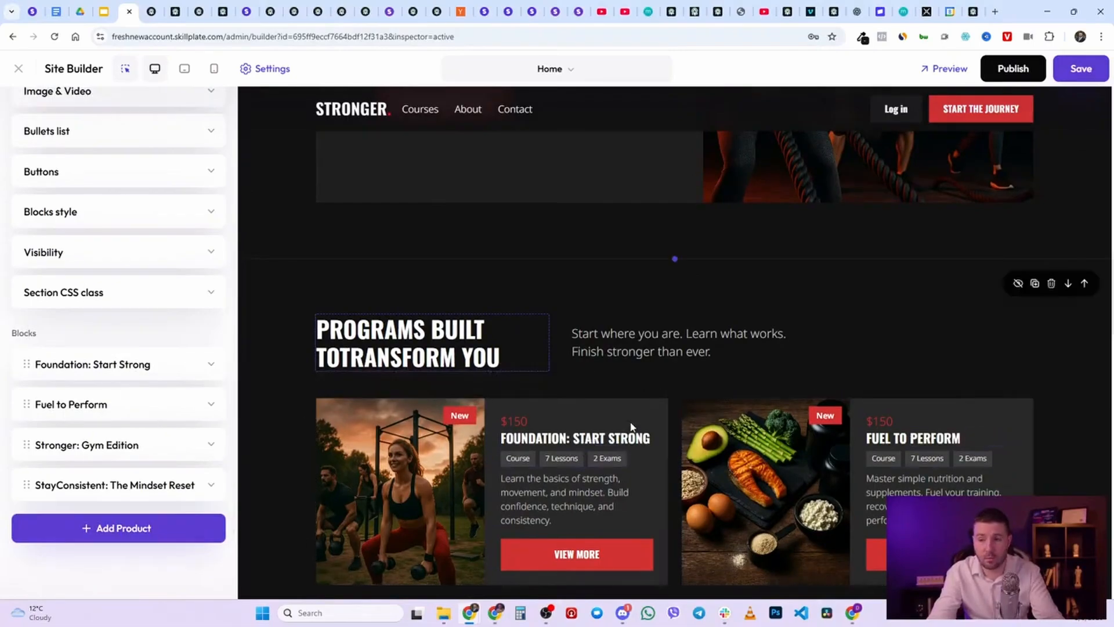
- Change the Join Community button's link type from a URL to a product
{"action": "scroll", "coordinate": [629, 366], "scroll_direction": "down", "scroll_amount": 8}
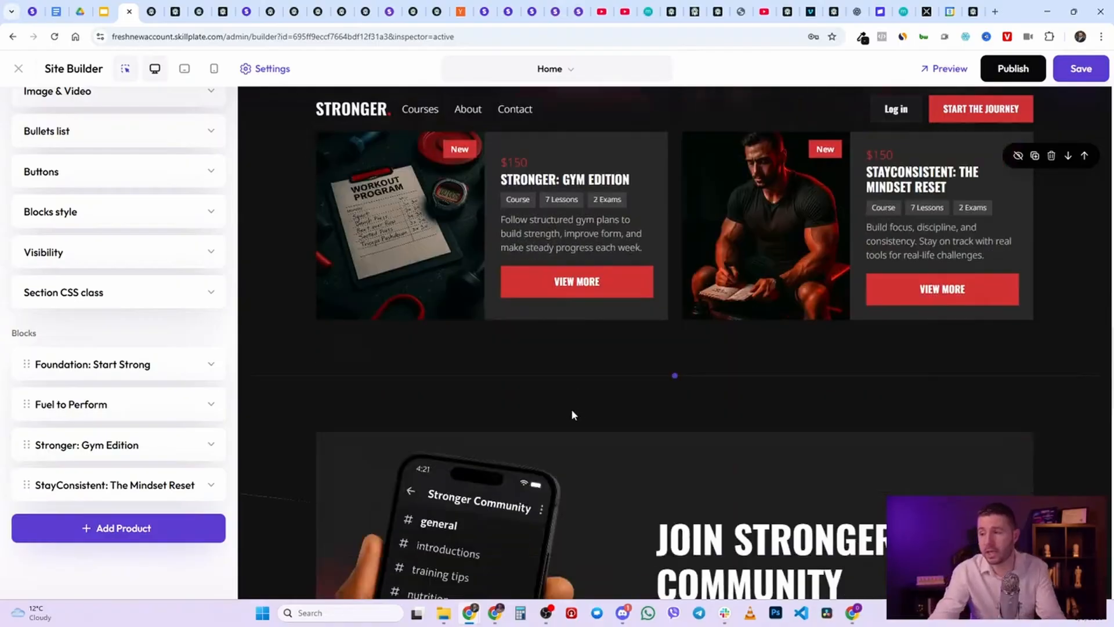
{"action": "scroll", "coordinate": [571, 408], "scroll_direction": "down", "scroll_amount": 7}
{"action": "scroll", "coordinate": [585, 366], "scroll_direction": "up", "scroll_amount": 2}
{"action": "scroll", "coordinate": [585, 365], "scroll_direction": "down", "scroll_amount": 1}
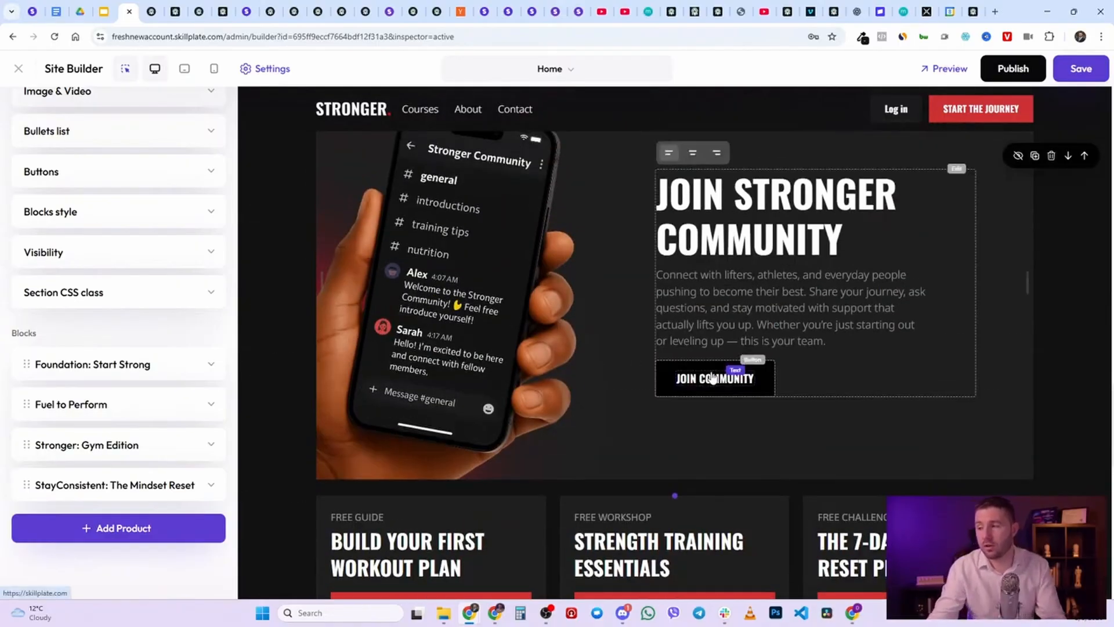
{"action": "left_click", "coordinate": [714, 378]}
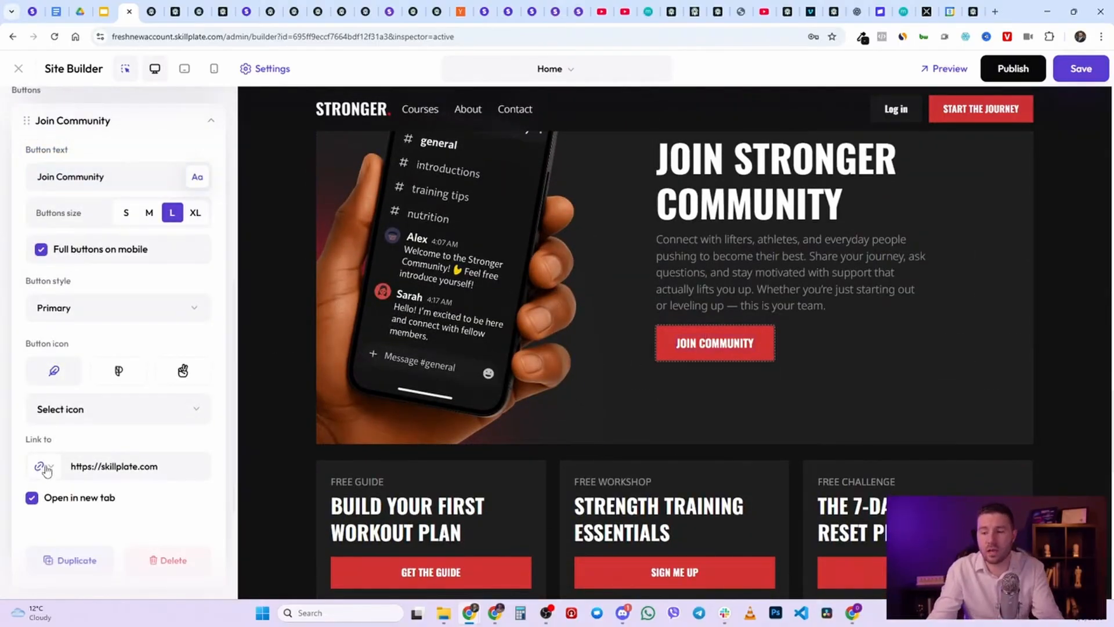
{"action": "left_click", "coordinate": [46, 470]}
{"action": "scroll", "coordinate": [116, 406], "scroll_direction": "down", "scroll_amount": 3}
{"action": "left_click", "coordinate": [97, 398]}
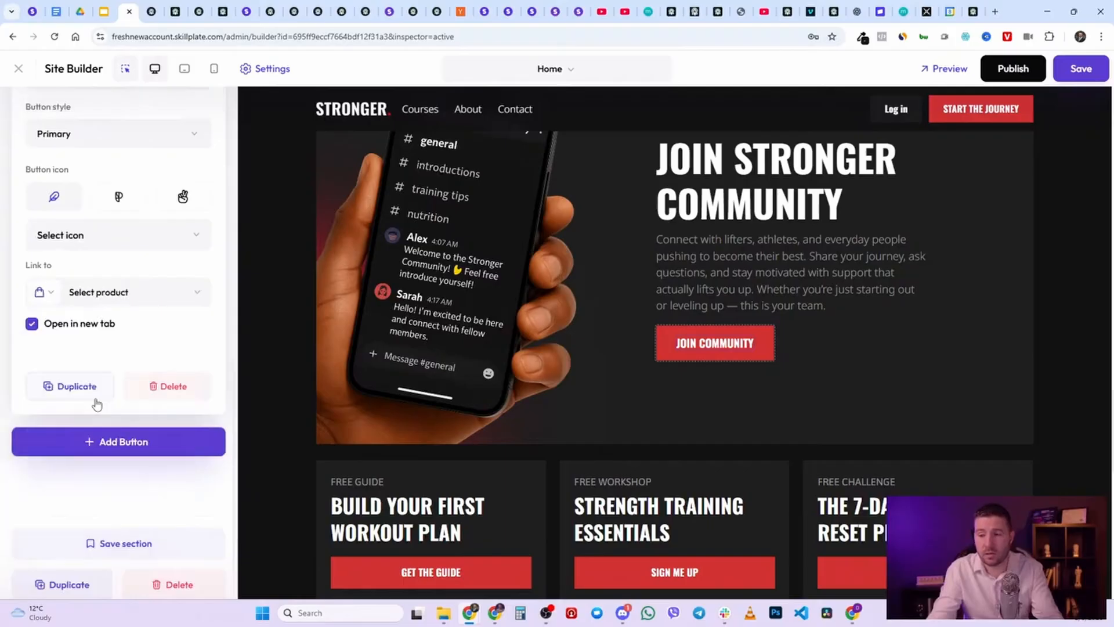
- Set the Join Community button's link type to Product, choose The Jacked Joes, and publish the page
{"action": "left_click", "coordinate": [122, 293]}
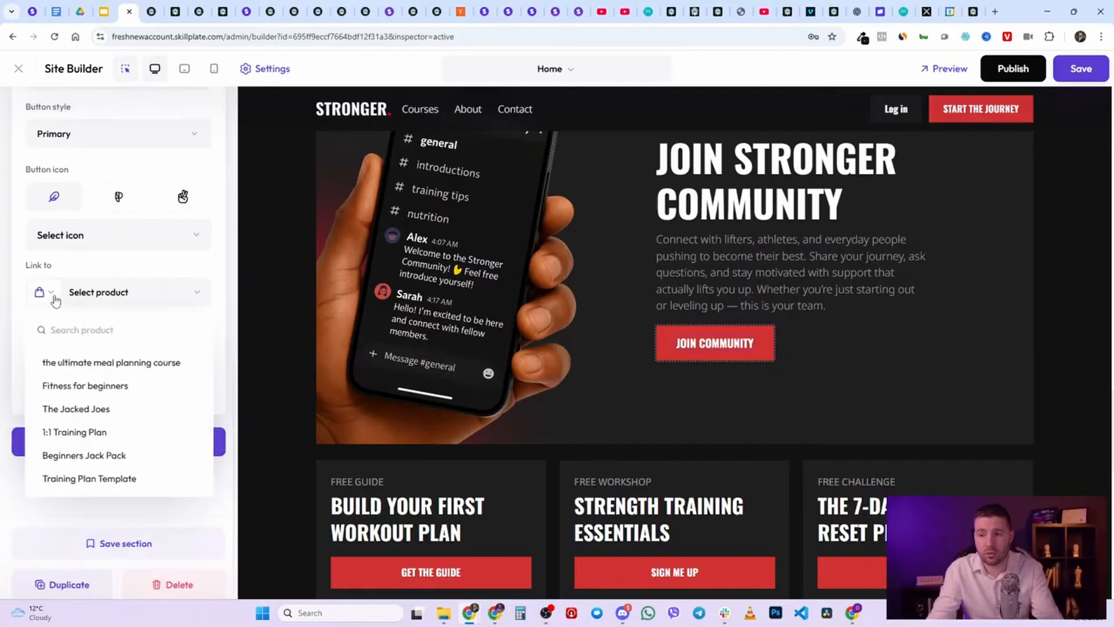
{"action": "left_click", "coordinate": [55, 300]}
{"action": "left_click", "coordinate": [90, 352]}
{"action": "left_click", "coordinate": [118, 299]}
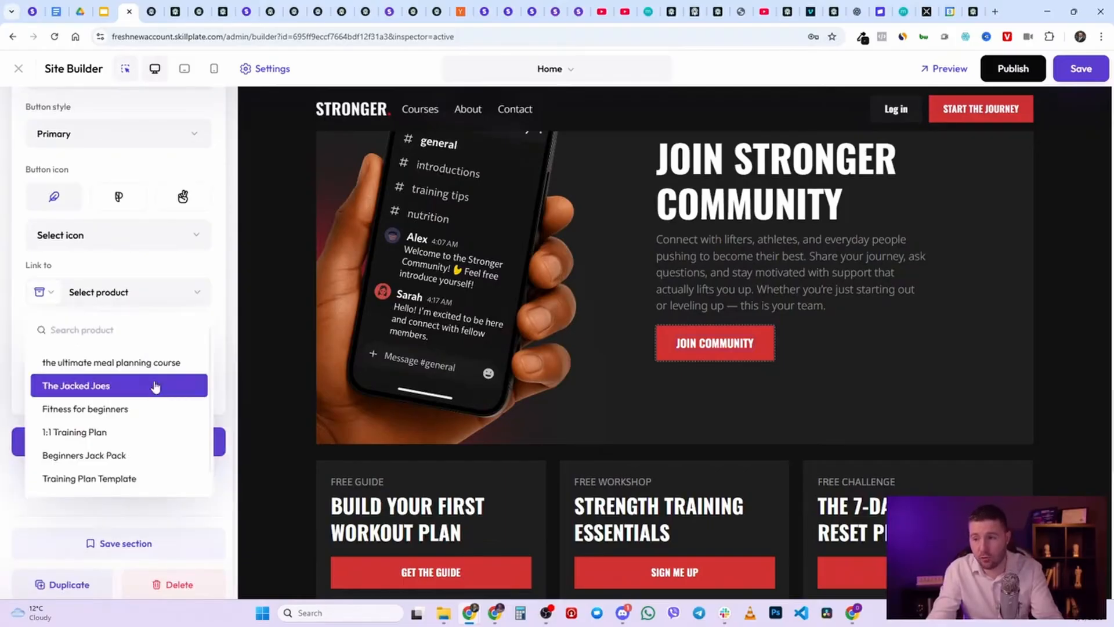
{"action": "left_click", "coordinate": [156, 386]}
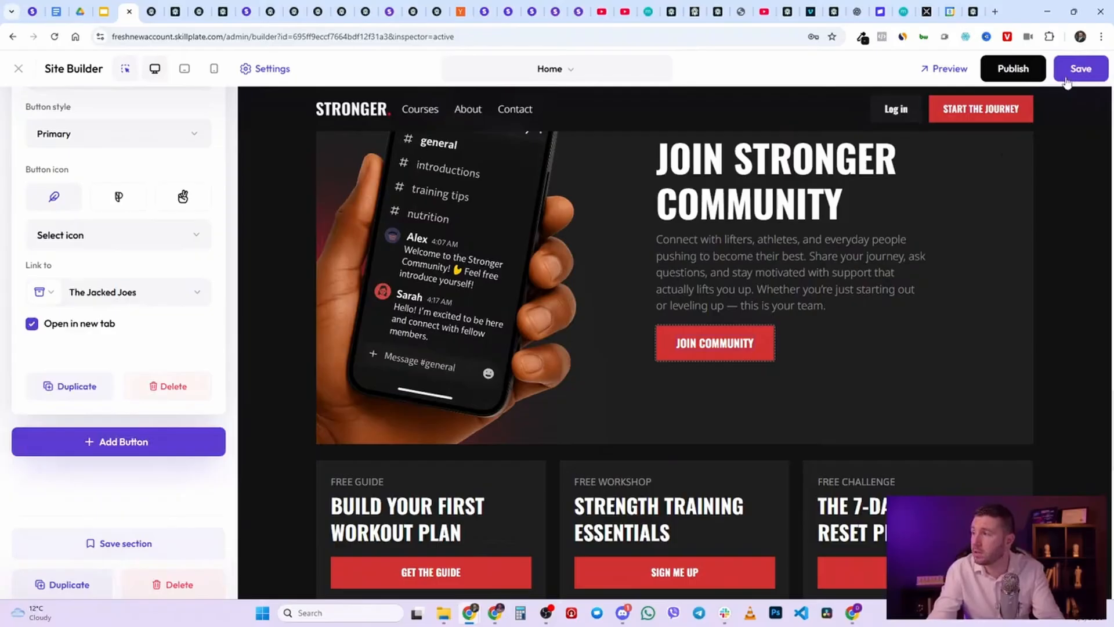
{"action": "left_click", "coordinate": [1010, 68]}
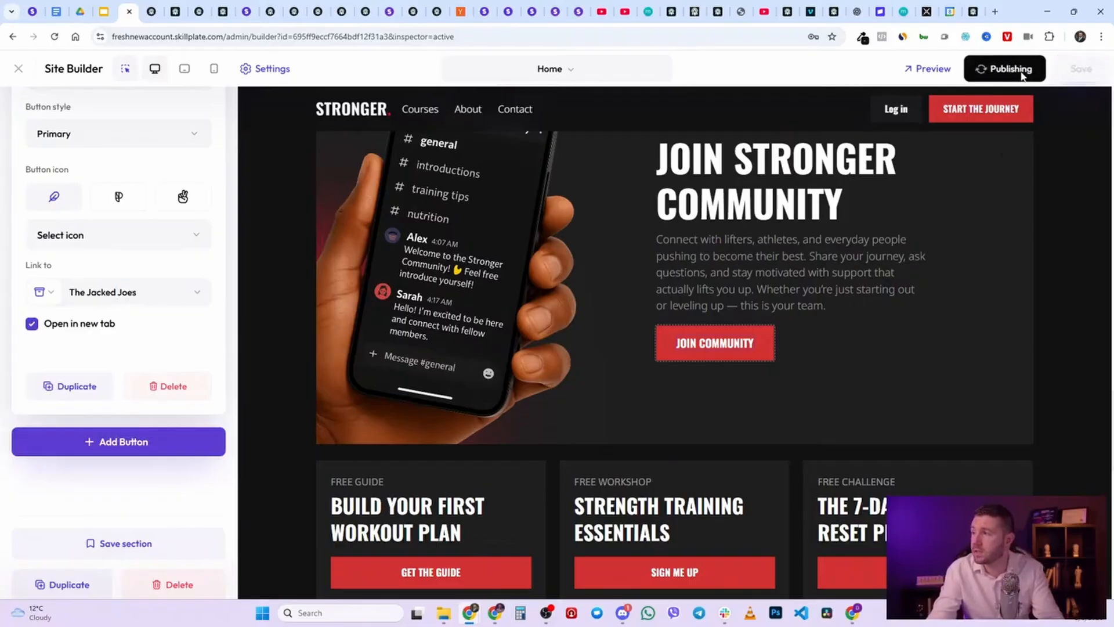
- Change the header's Start The Journey button to link to the product Beginners Jack Pack instead of a URL
{"action": "left_click", "coordinate": [968, 115]}
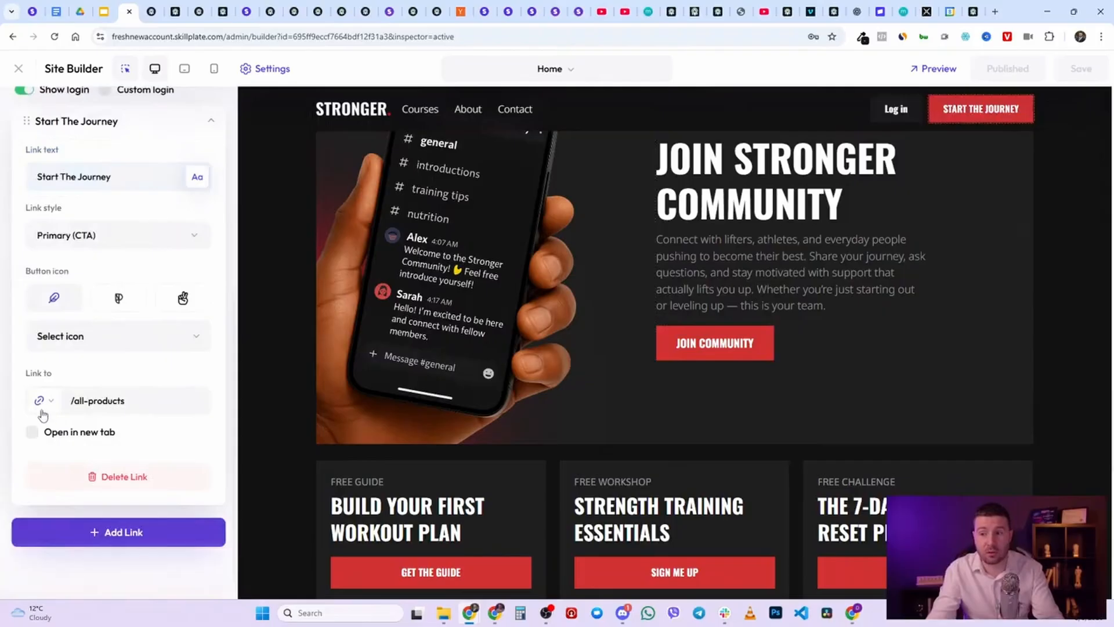
{"action": "left_click", "coordinate": [42, 403]}
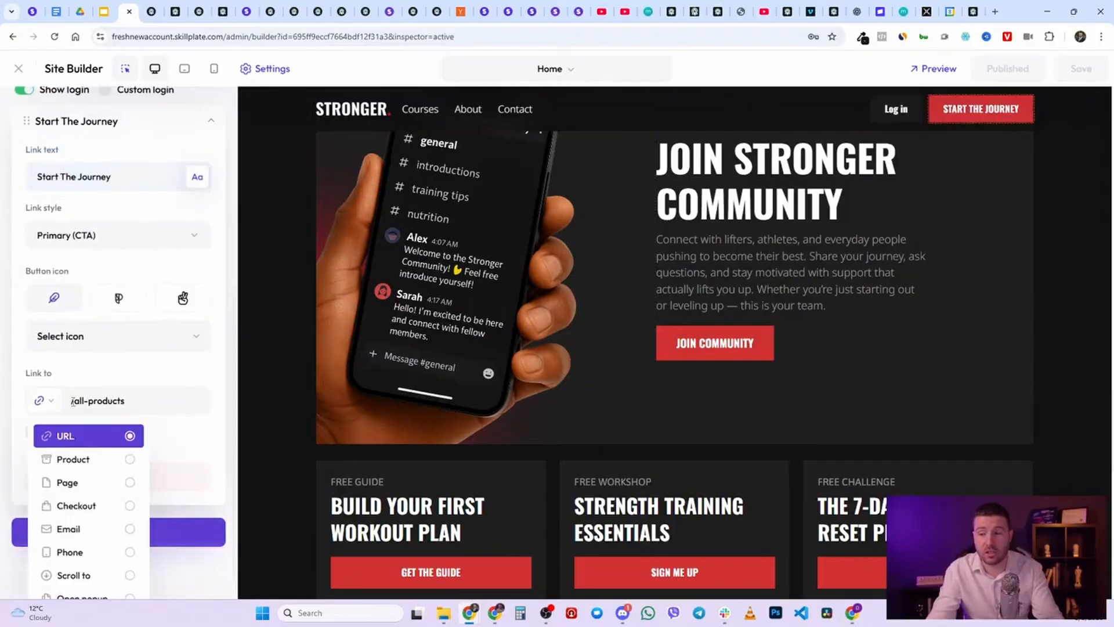
{"action": "left_click", "coordinate": [102, 464]}
{"action": "left_click", "coordinate": [113, 416]}
{"action": "left_click", "coordinate": [120, 498]}
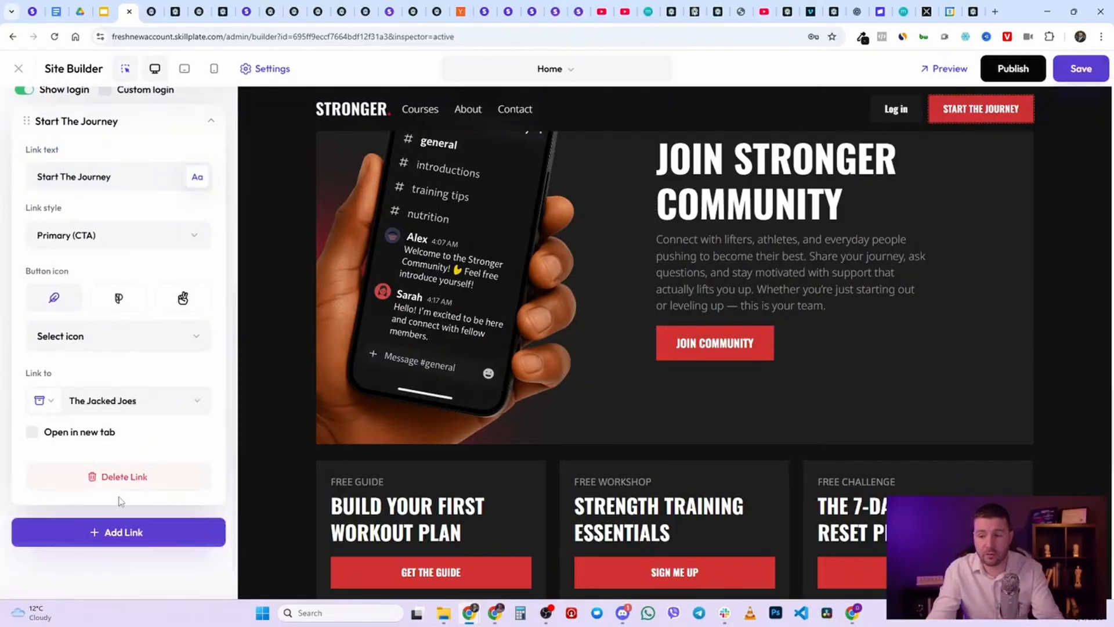
{"action": "left_click", "coordinate": [167, 405]}
{"action": "left_click", "coordinate": [137, 567]}
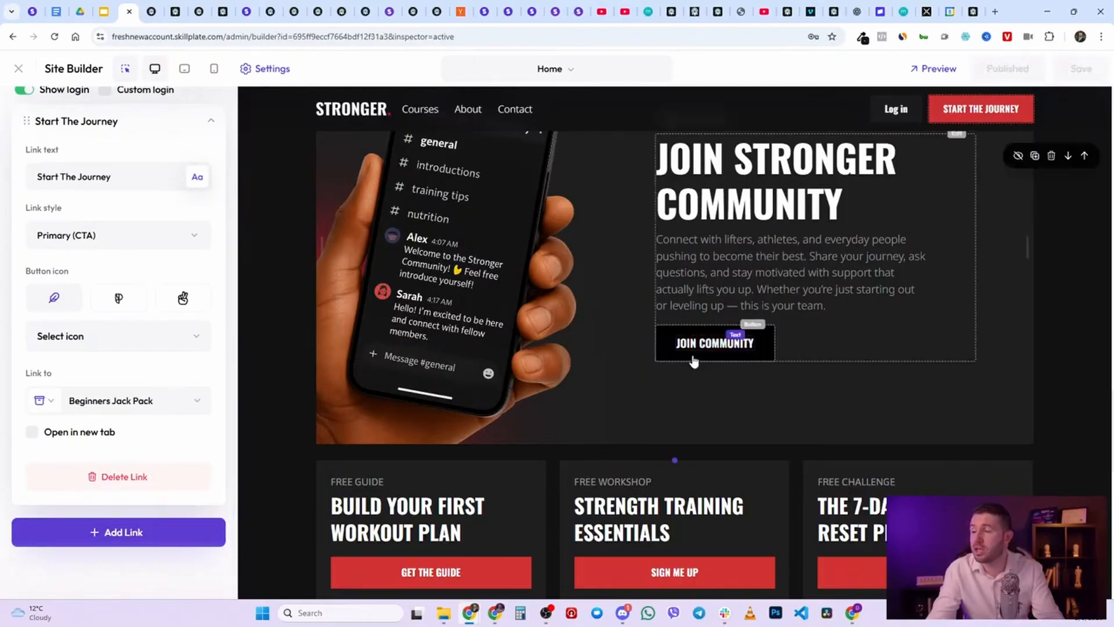
- Look through the site's website and product pages, and open the Beginners Jack Pack product page for editing
{"action": "scroll", "coordinate": [694, 361], "scroll_direction": "down", "scroll_amount": 8}
{"action": "scroll", "coordinate": [783, 360], "scroll_direction": "down", "scroll_amount": 4}
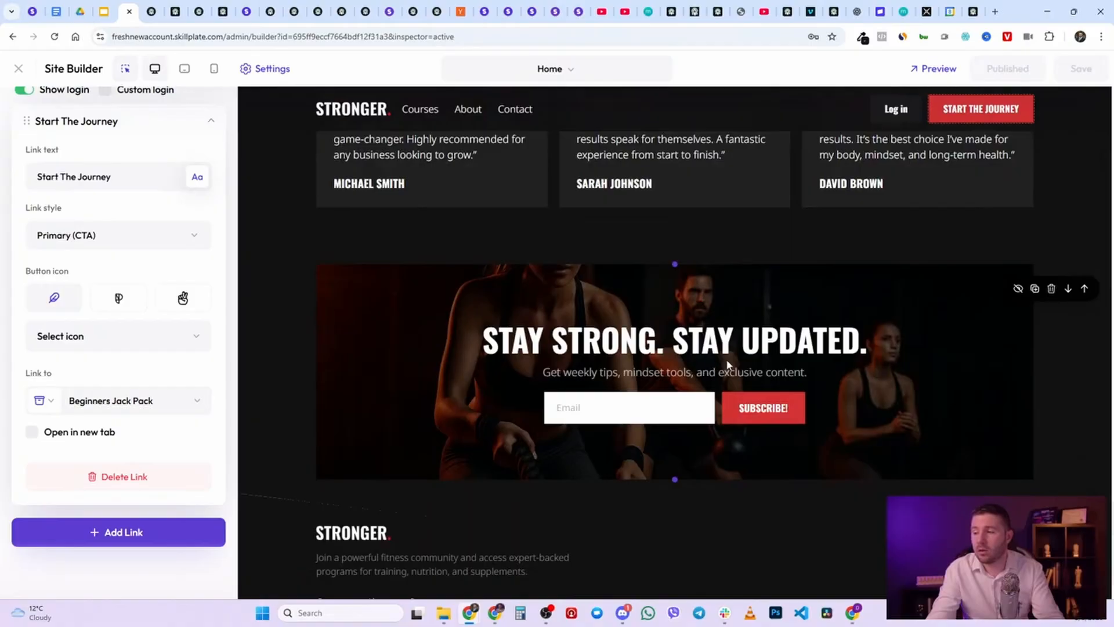
{"action": "scroll", "coordinate": [788, 298], "scroll_direction": "up", "scroll_amount": 6}
{"action": "left_click", "coordinate": [573, 74]}
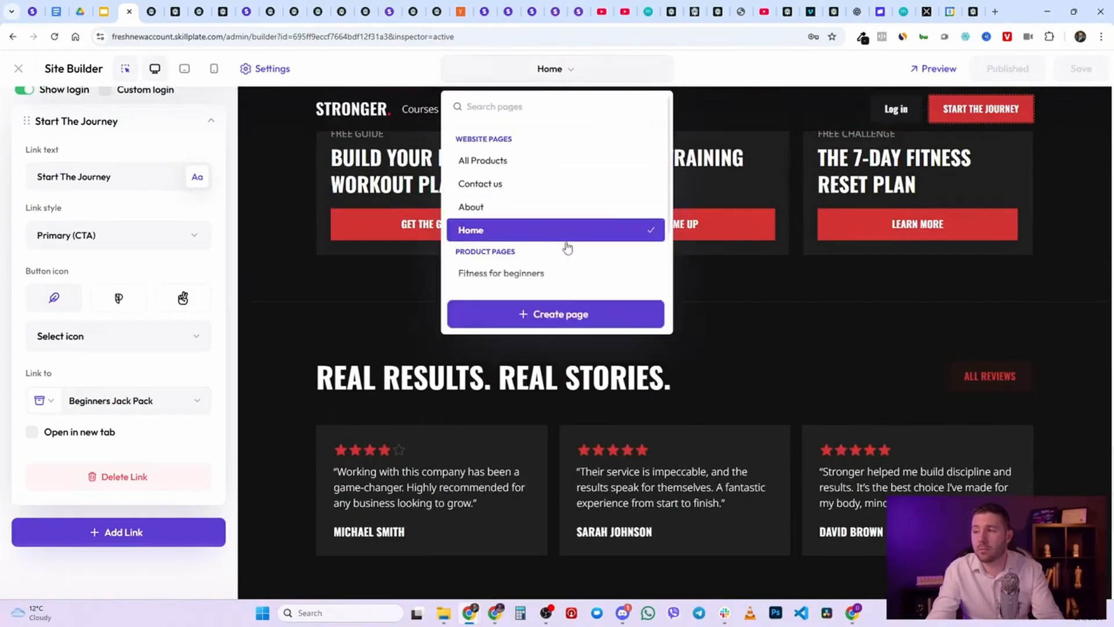
{"action": "scroll", "coordinate": [599, 216], "scroll_direction": "down", "scroll_amount": 3}
{"action": "scroll", "coordinate": [599, 215], "scroll_direction": "up", "scroll_amount": 2}
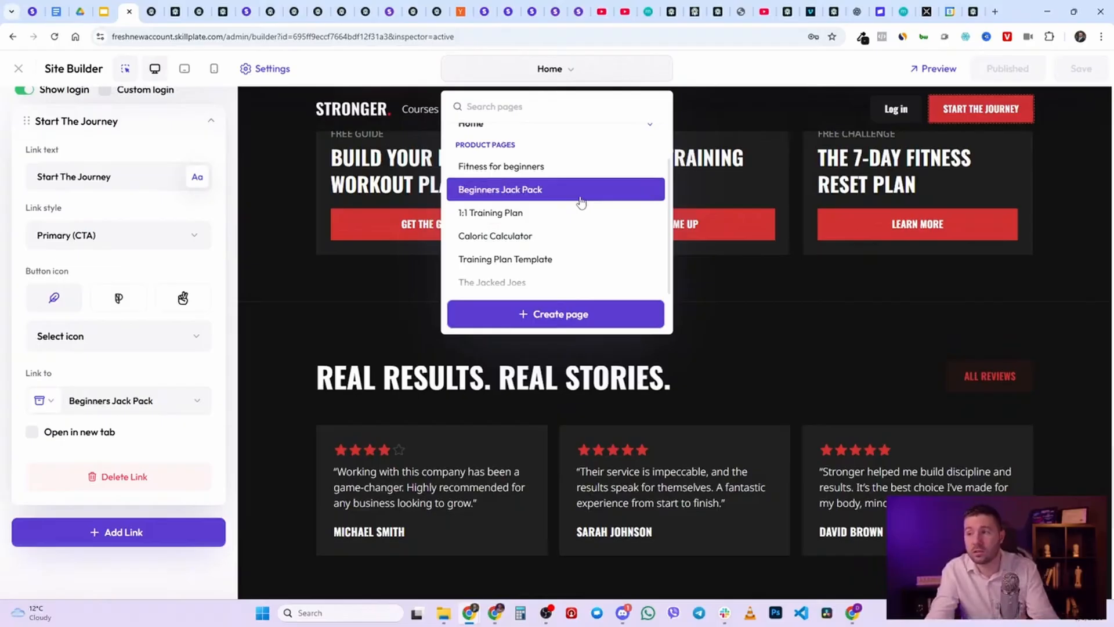
{"action": "scroll", "coordinate": [578, 203], "scroll_direction": "down", "scroll_amount": 2}
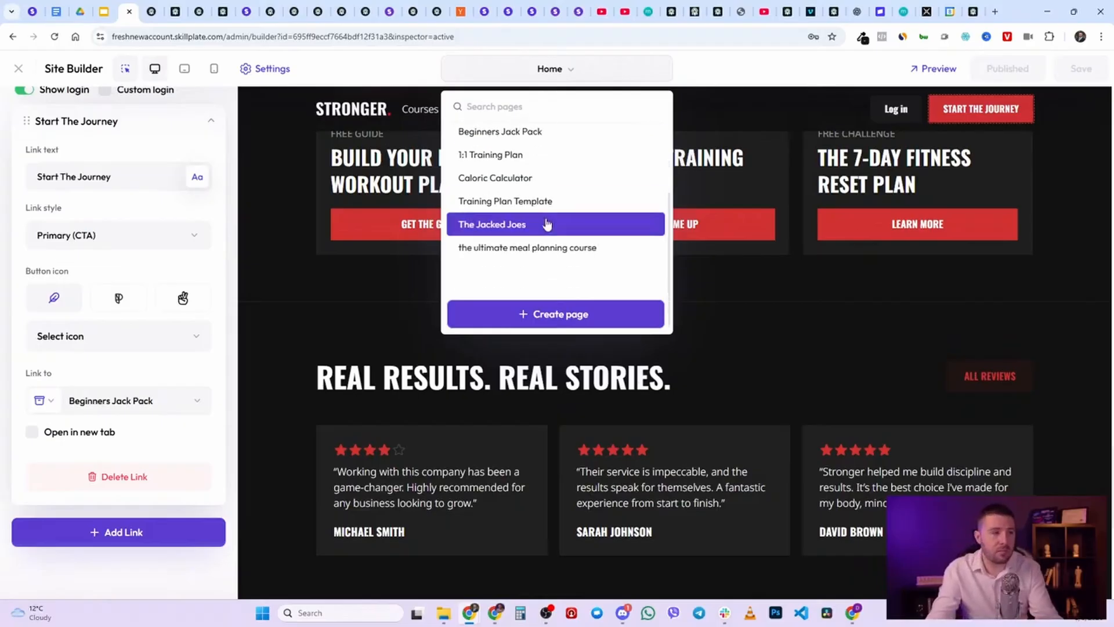
{"action": "scroll", "coordinate": [593, 206], "scroll_direction": "up", "scroll_amount": 2}
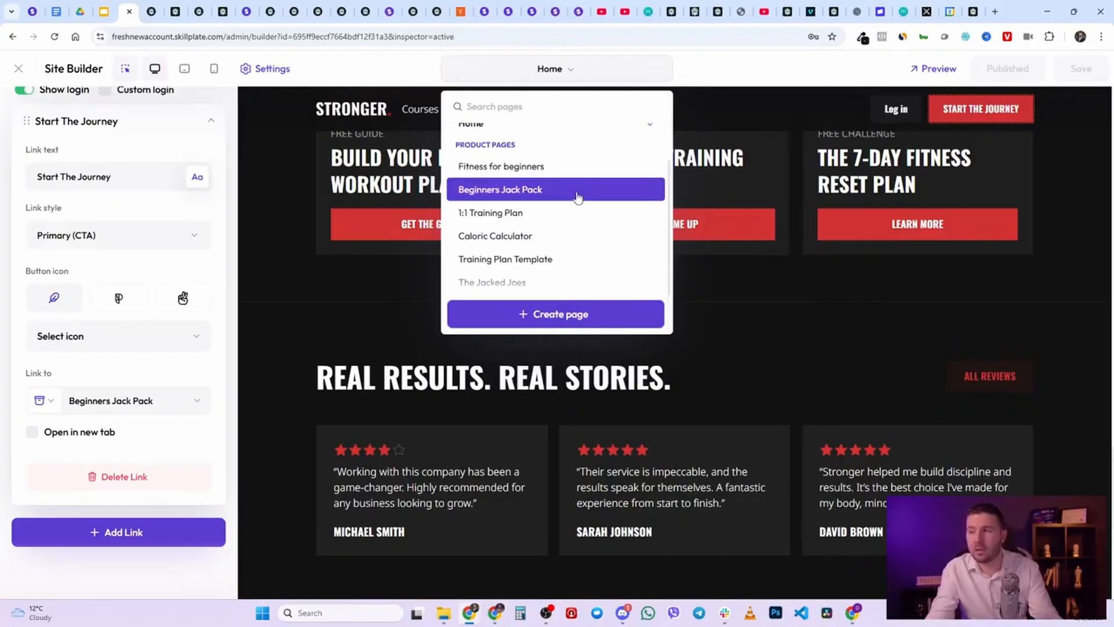
{"action": "scroll", "coordinate": [592, 235], "scroll_direction": "down", "scroll_amount": 2}
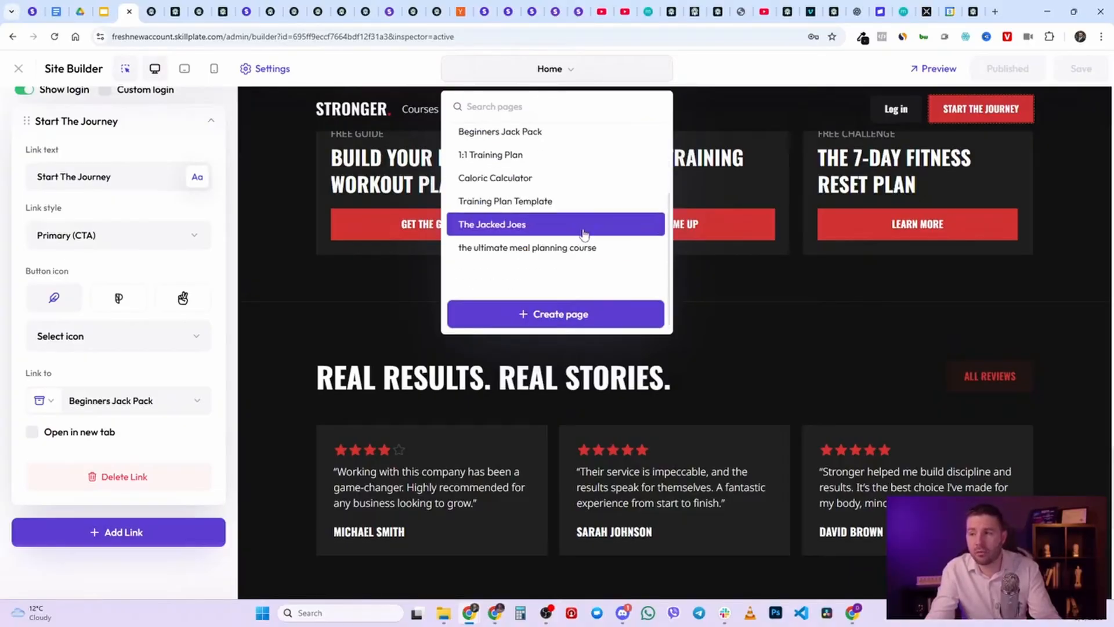
{"action": "scroll", "coordinate": [577, 204], "scroll_direction": "up", "scroll_amount": 2}
{"action": "left_click", "coordinate": [567, 196]}
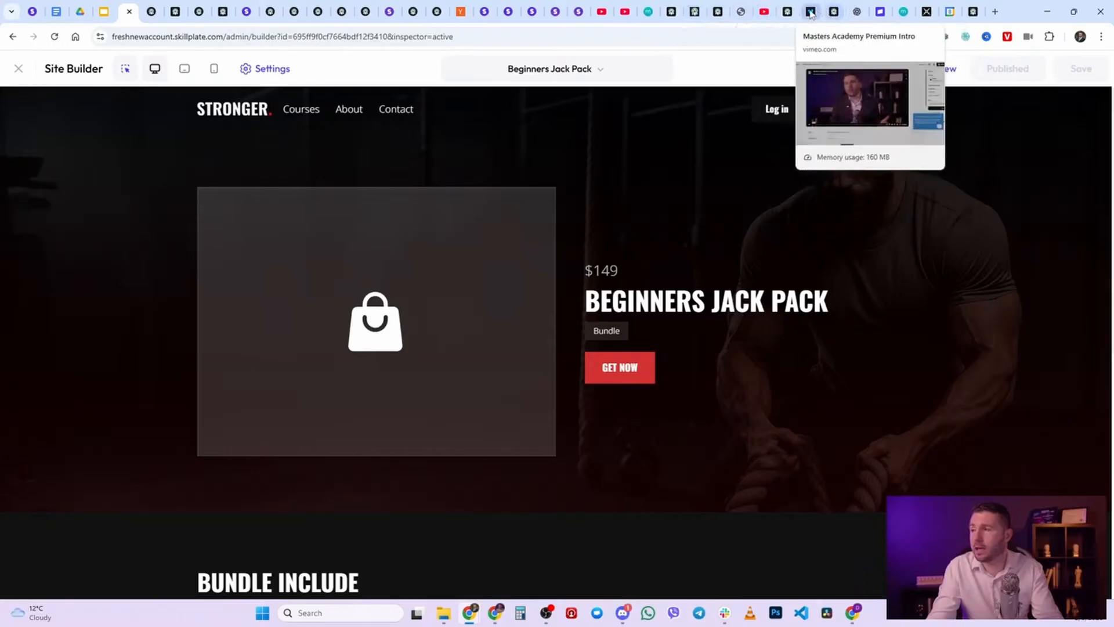
- Open YouTube in a new browser tab and search for "fitness cinematic video"
{"action": "left_click", "coordinate": [995, 12]}
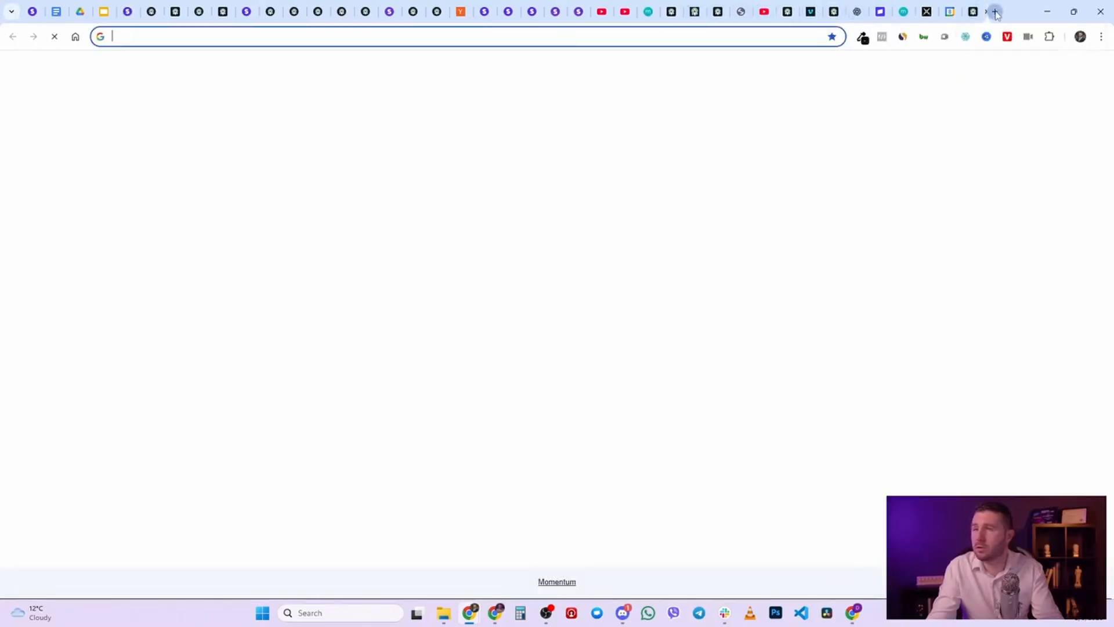
{"action": "type", "text": "yo"}
{"action": "key", "text": "Return"}
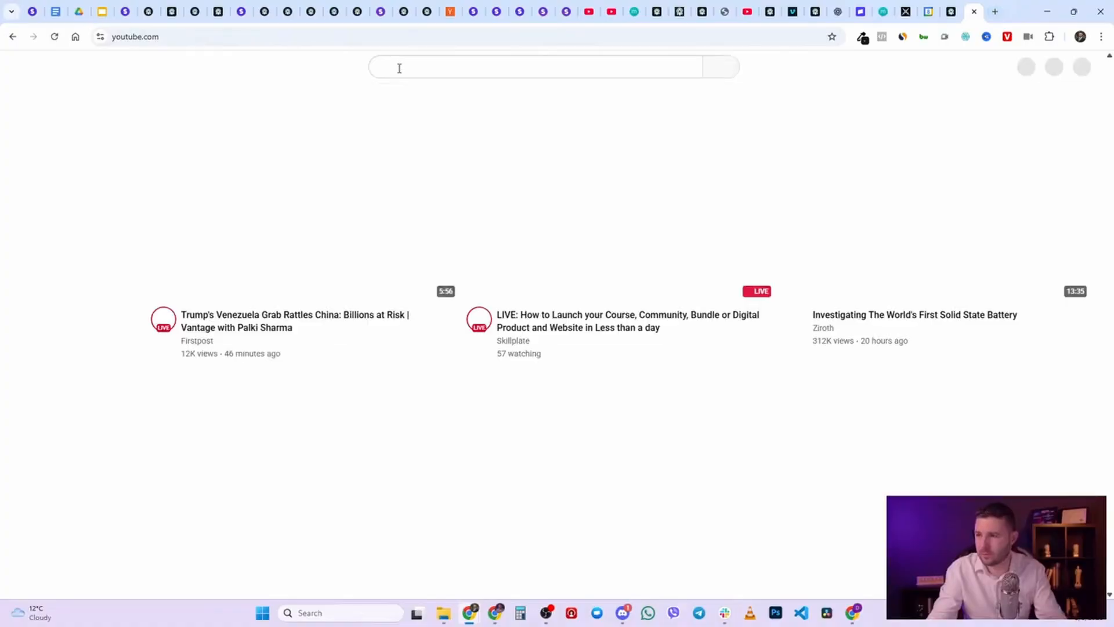
{"action": "left_click", "coordinate": [399, 69]}
{"action": "type", "text": "fit"}
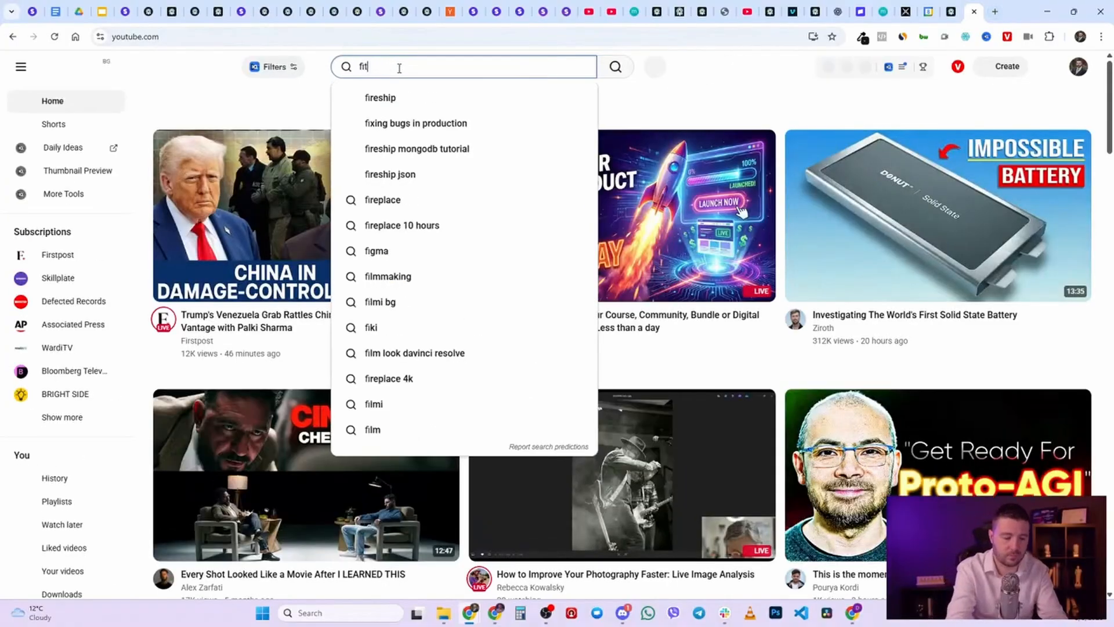
{"action": "type", "text": "ness"}
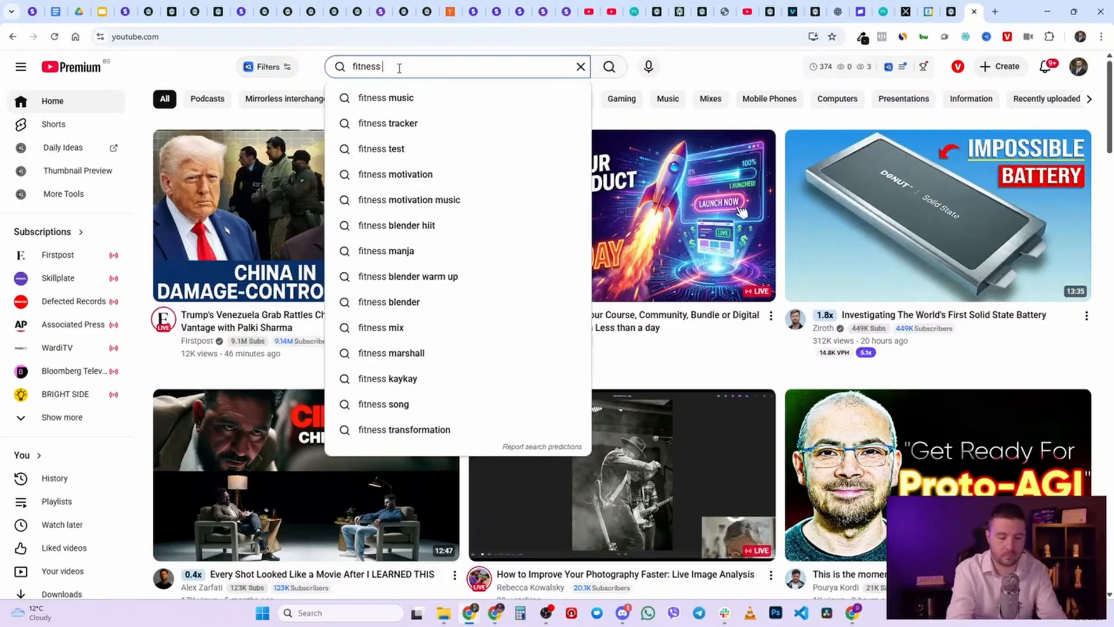
{"action": "type", "text": " cinematic video"}
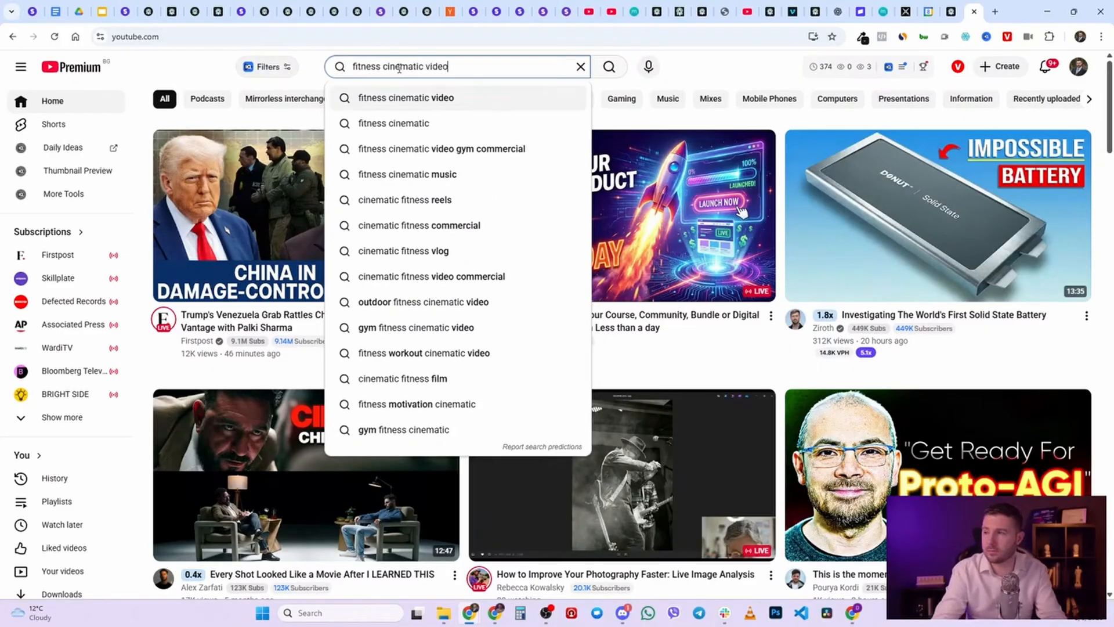
{"action": "key", "text": "Return"}
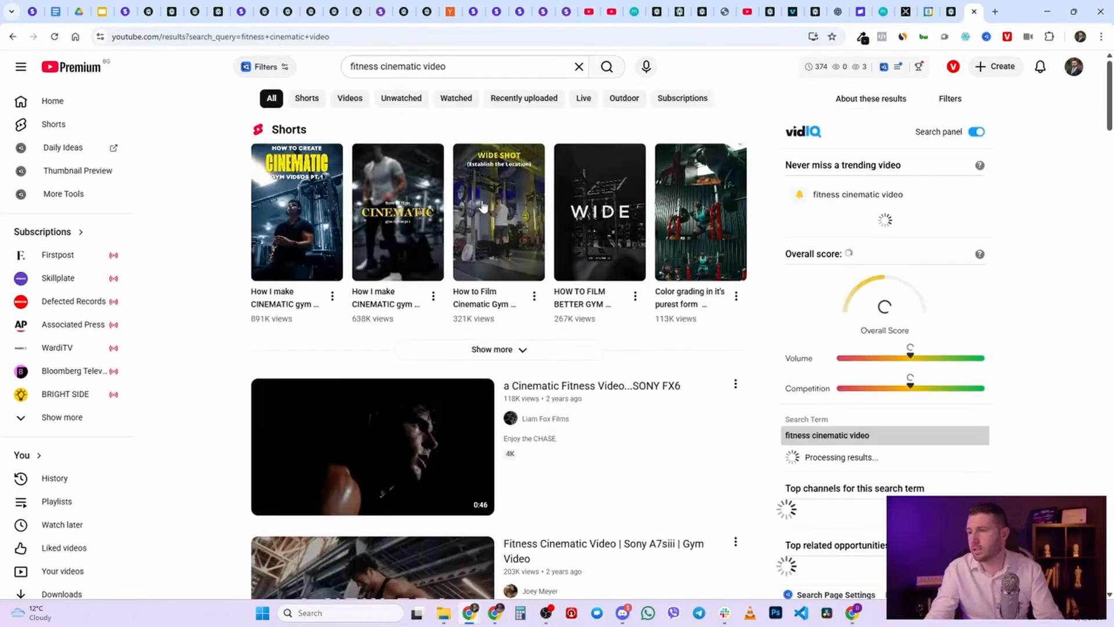
- Open the result "Fitness Cinematic Video | Sony A7siii | Gym Video", copy its web address, and pause playback
{"action": "scroll", "coordinate": [683, 404], "scroll_direction": "down", "scroll_amount": 1}
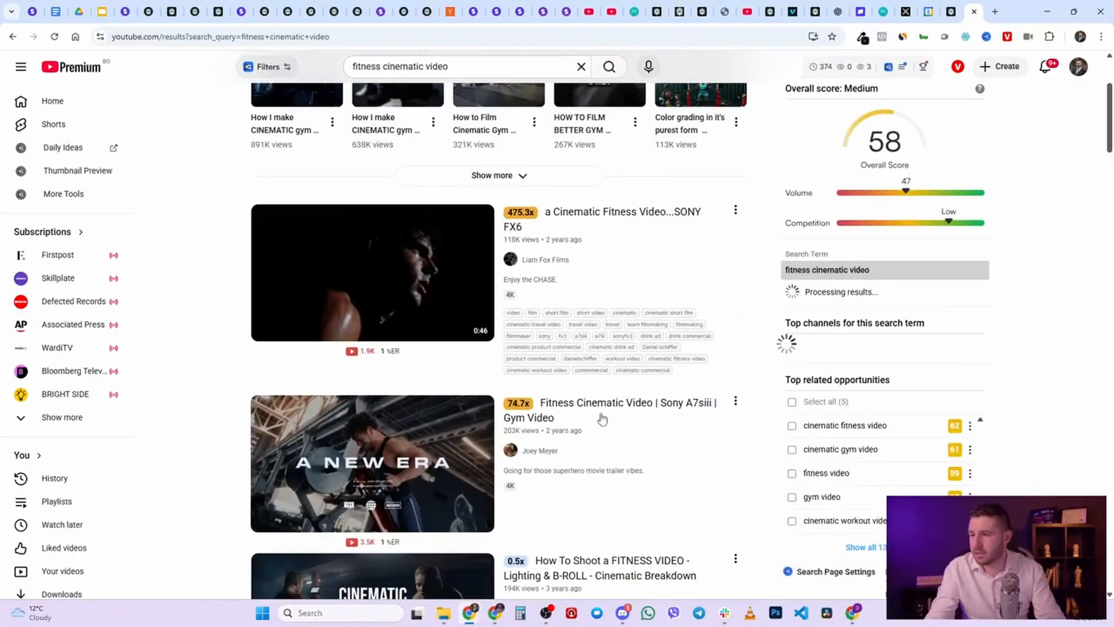
{"action": "left_click", "coordinate": [601, 417]}
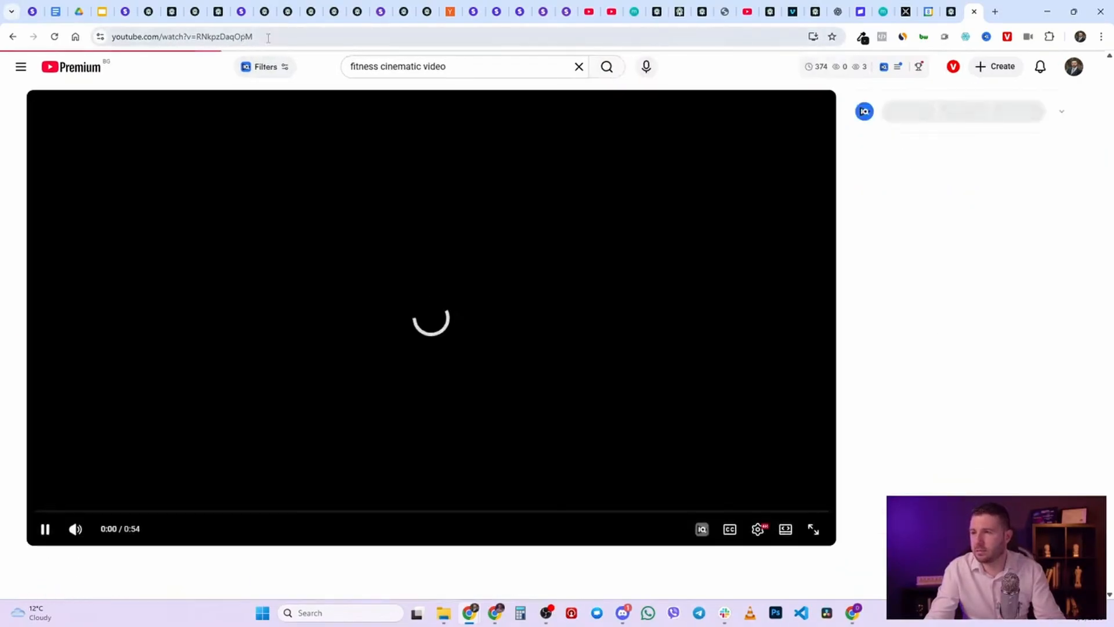
{"action": "left_click", "coordinate": [268, 36]}
{"action": "key", "text": "ctrl+c"}
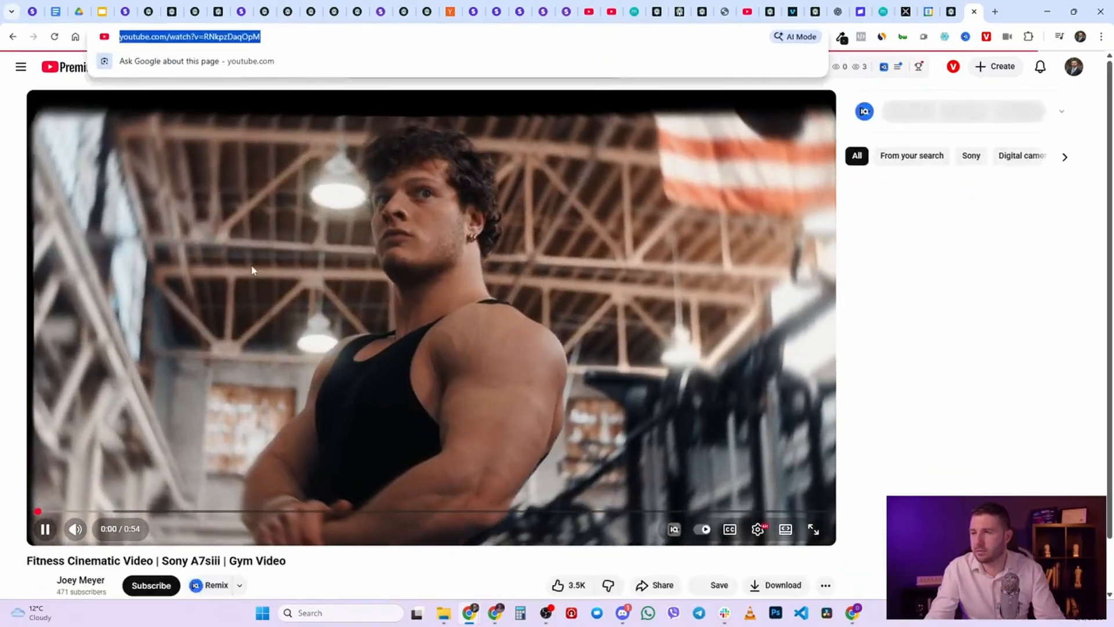
{"action": "left_click", "coordinate": [255, 316]}
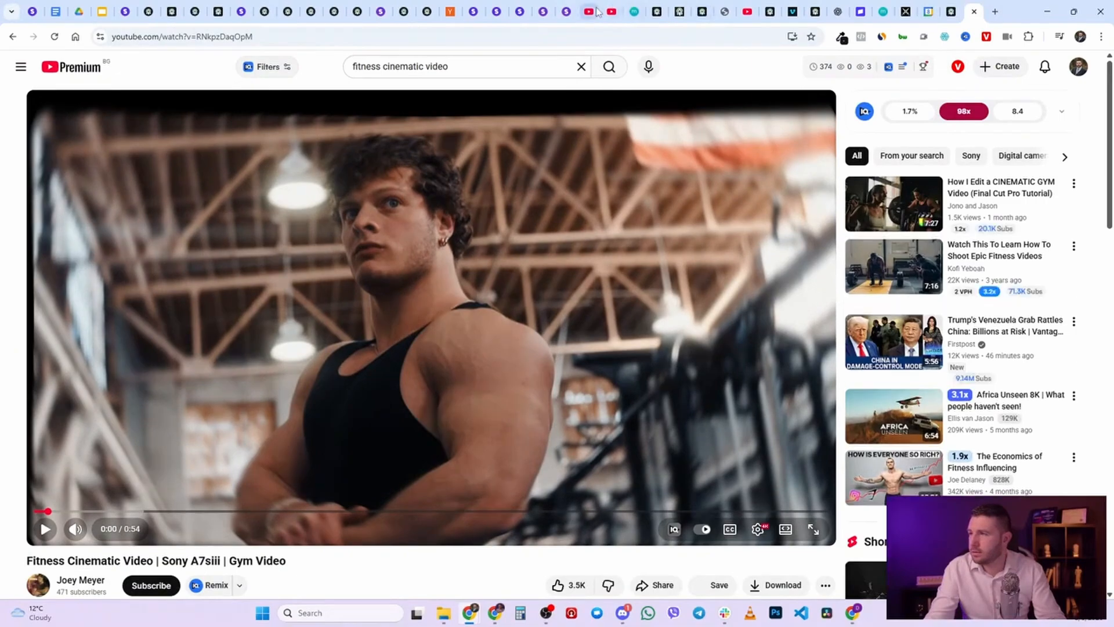
- Return to the Site Builder tab and set the copied YouTube link as the Featured product section's video URL
{"action": "left_click", "coordinate": [240, 13]}
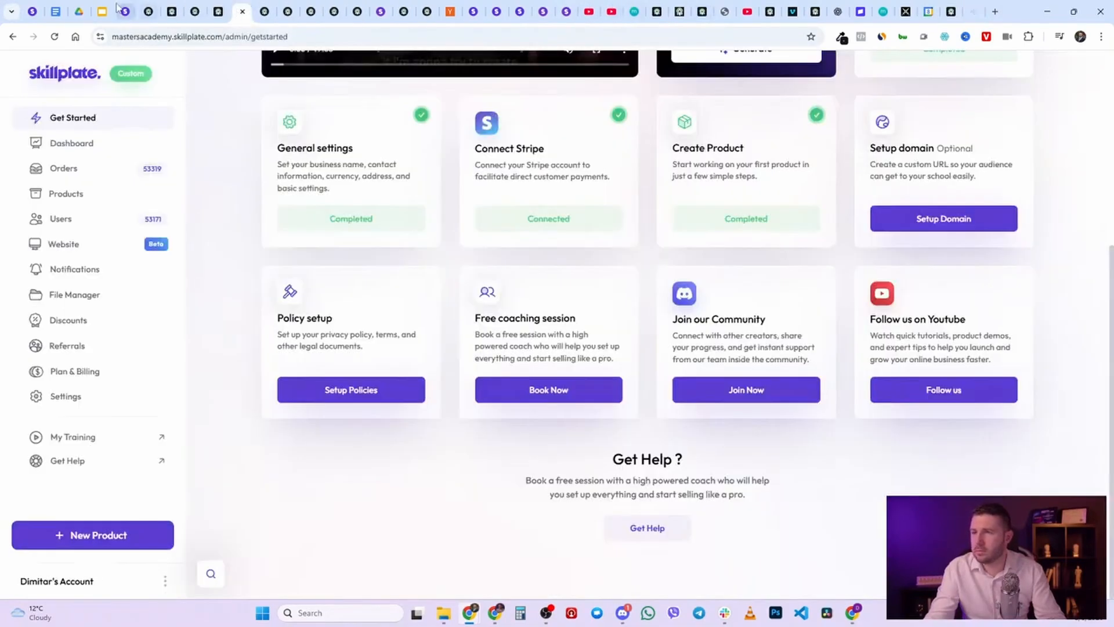
{"action": "left_click", "coordinate": [126, 11]}
{"action": "left_click", "coordinate": [467, 331]}
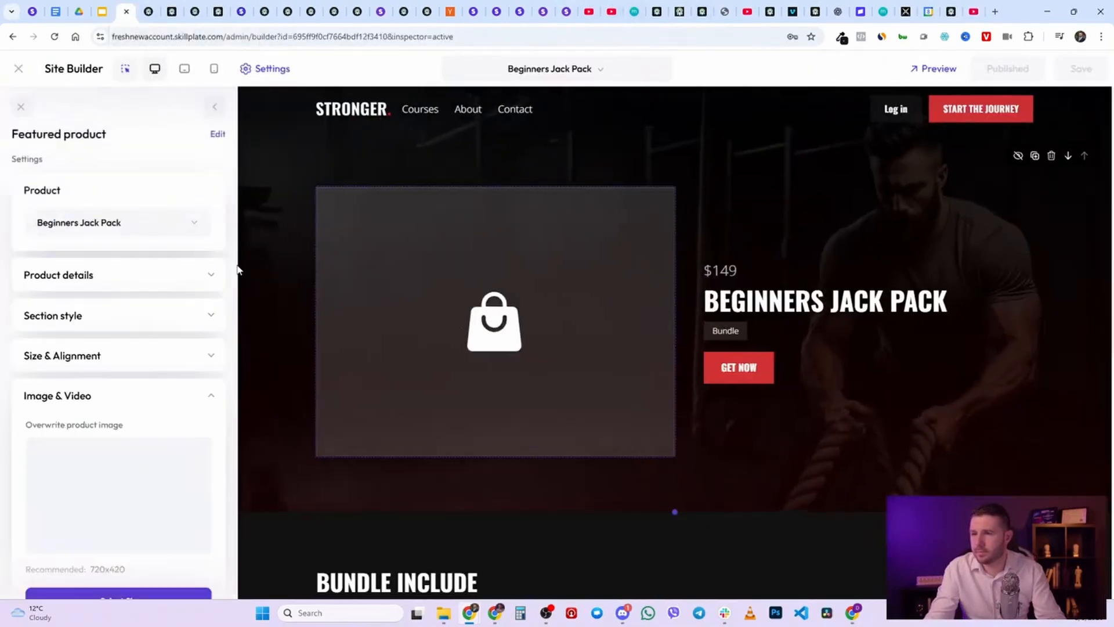
{"action": "scroll", "coordinate": [137, 318], "scroll_direction": "down", "scroll_amount": 8}
{"action": "left_click", "coordinate": [107, 397]}
{"action": "key", "text": "ctrl+v"}
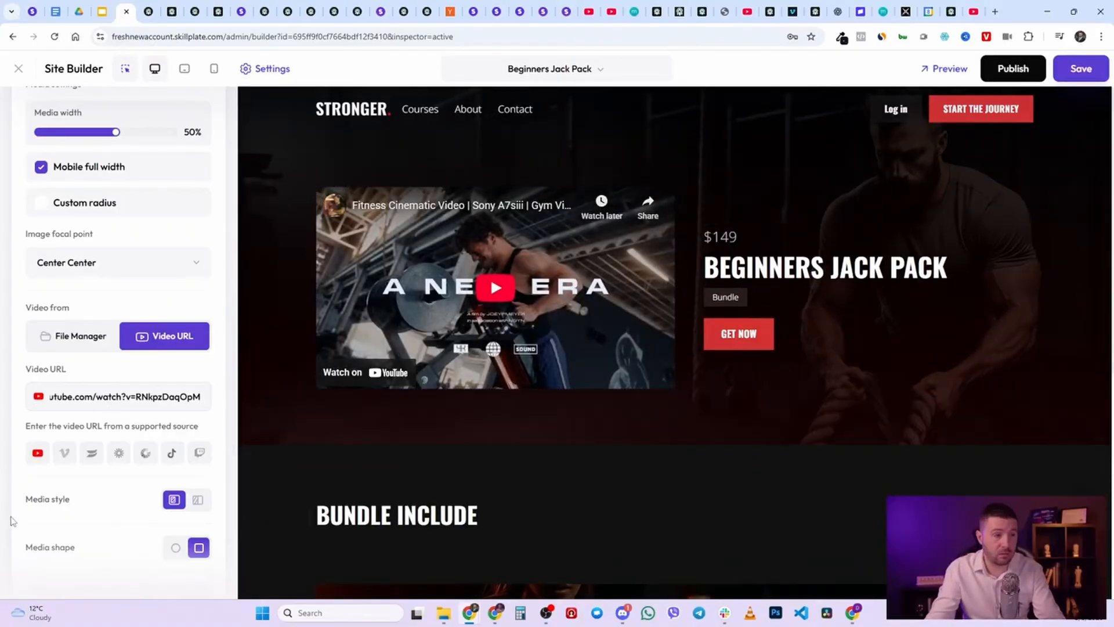
- Delete the Bundle Include section from the Beginners Jack Pack page
{"action": "scroll", "coordinate": [703, 447], "scroll_direction": "down", "scroll_amount": 4}
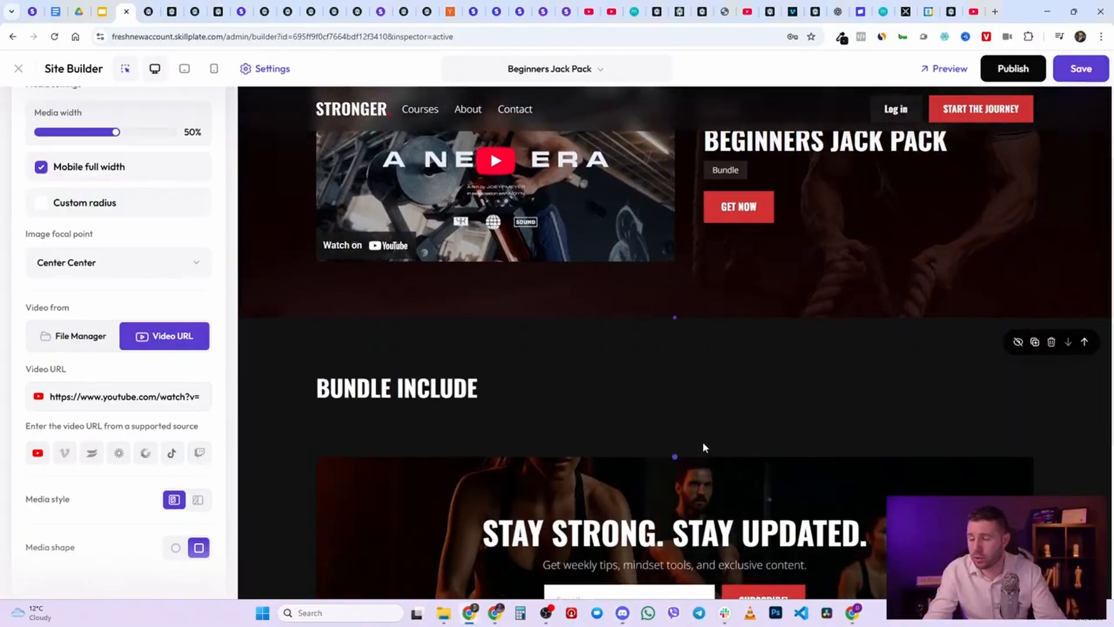
{"action": "scroll", "coordinate": [700, 376], "scroll_direction": "up", "scroll_amount": 2}
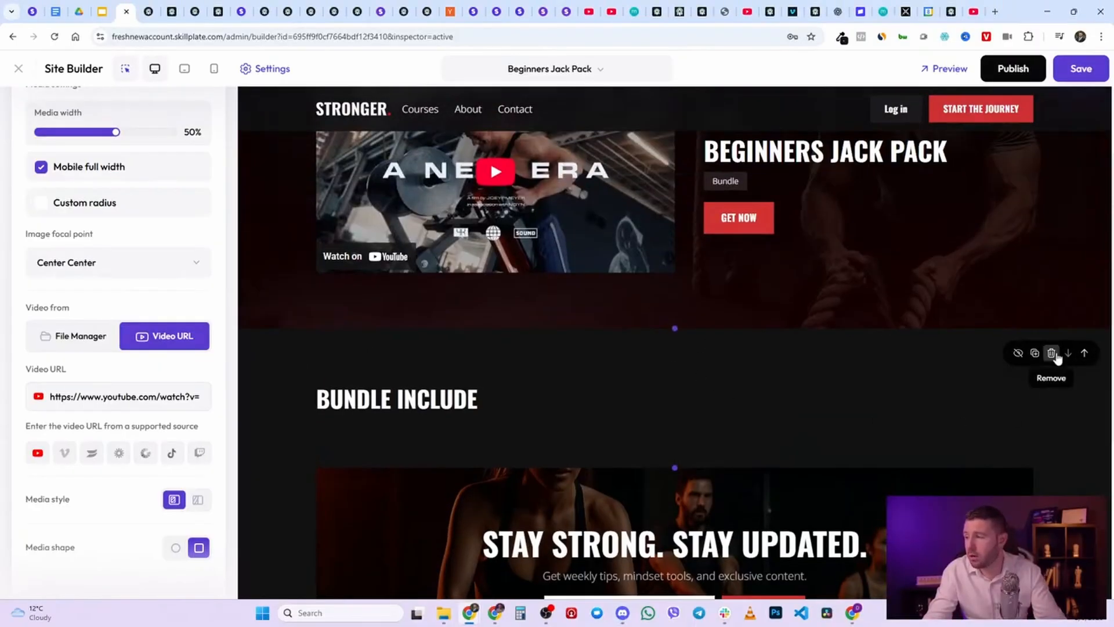
{"action": "left_click", "coordinate": [1052, 353]}
{"action": "left_click", "coordinate": [685, 377]}
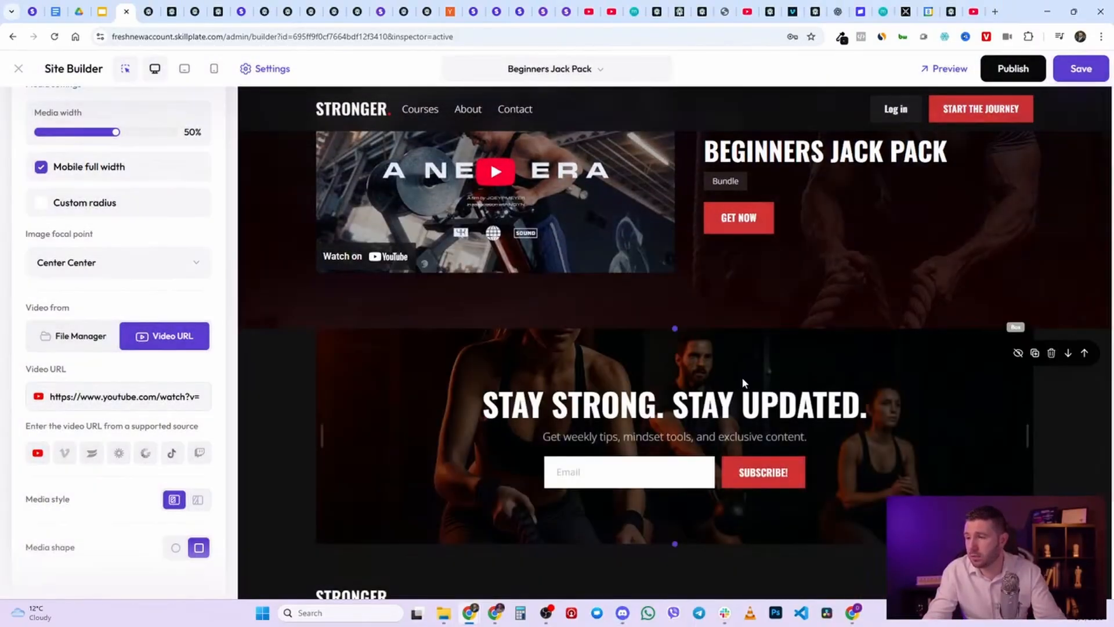
- Insert the theme's "Programs Built" products showcase section between the featured product and the Stay Strong. Stay Updated. section
{"action": "left_click", "coordinate": [676, 329]}
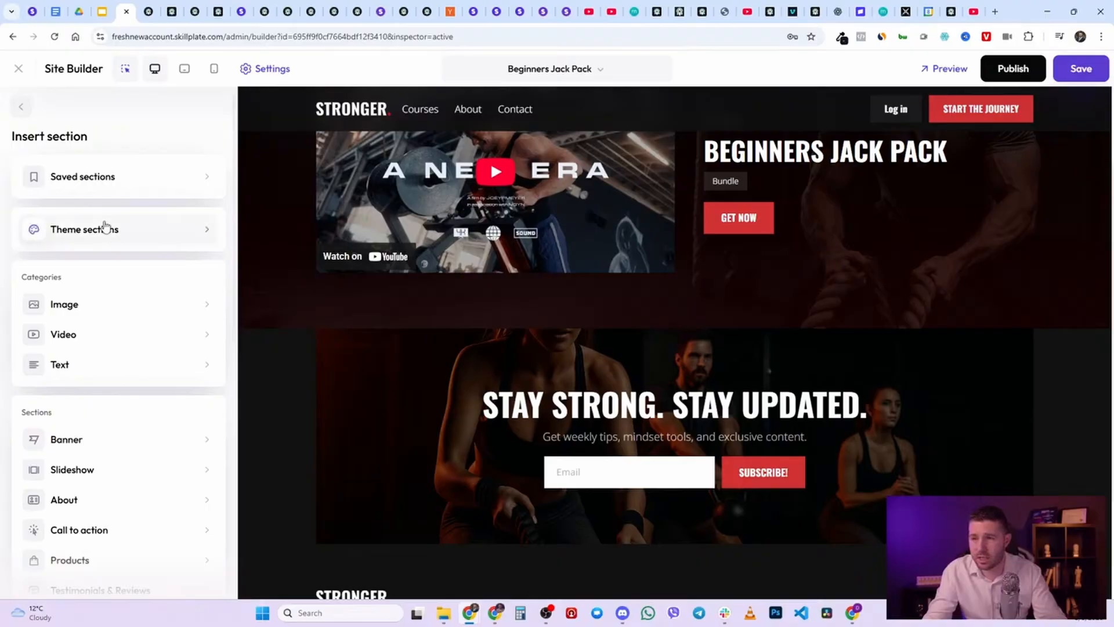
{"action": "left_click", "coordinate": [153, 241]}
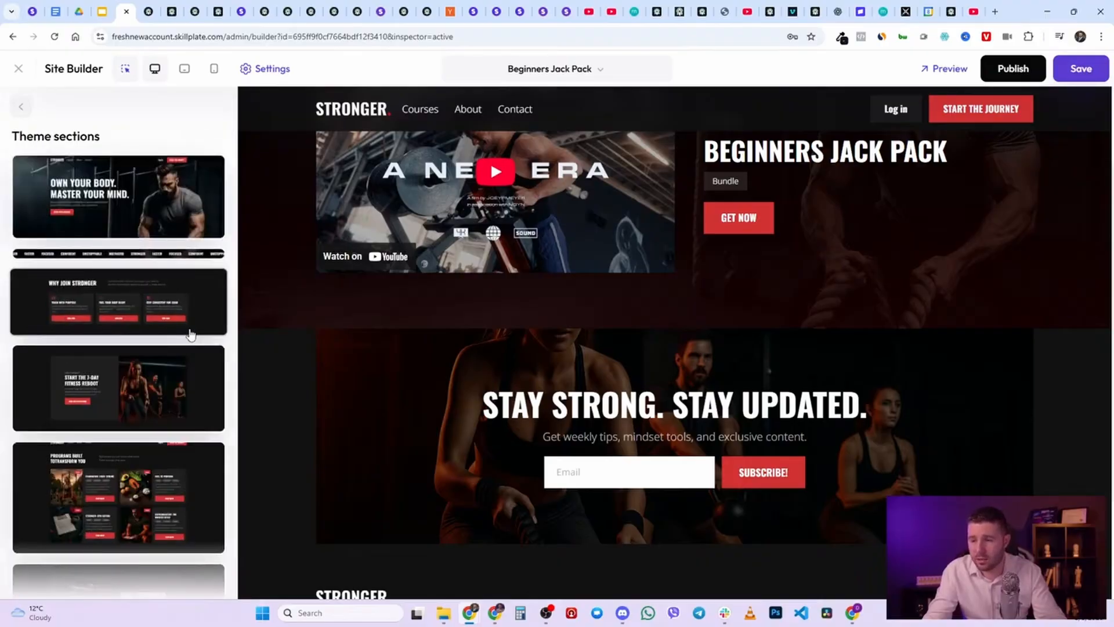
{"action": "scroll", "coordinate": [198, 348], "scroll_direction": "down", "scroll_amount": 1}
{"action": "scroll", "coordinate": [198, 348], "scroll_direction": "down", "scroll_amount": 1}
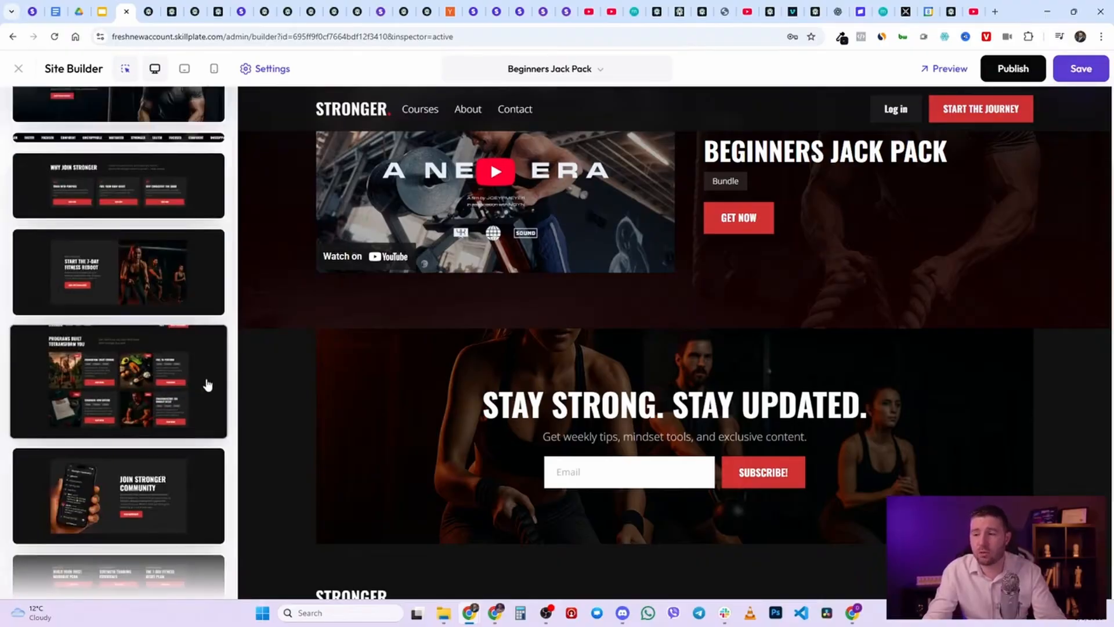
{"action": "left_click", "coordinate": [207, 384]}
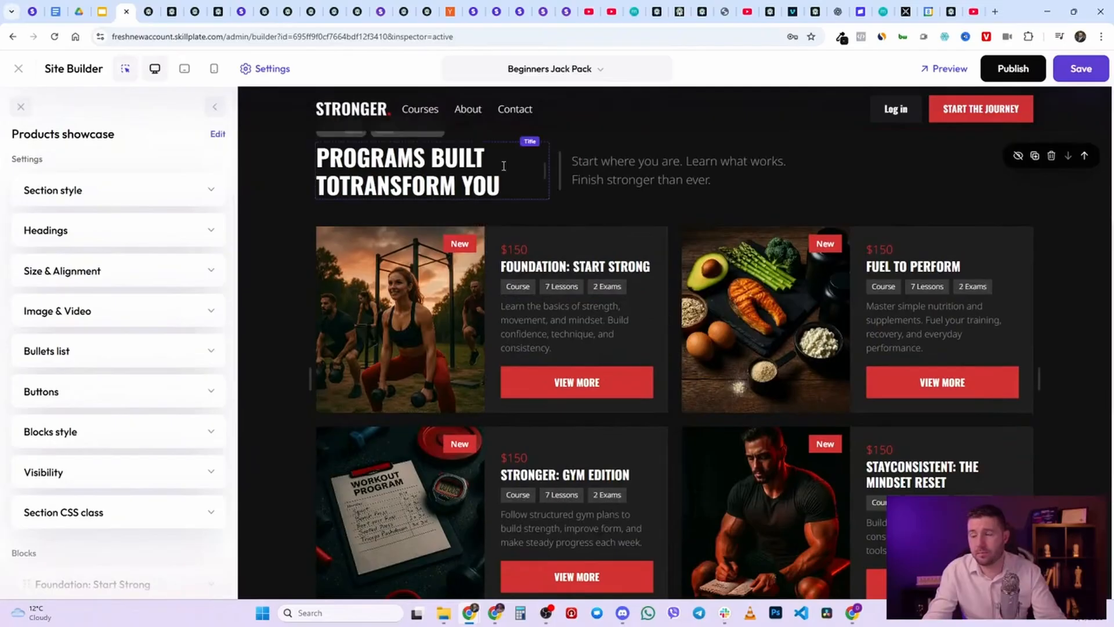
- Insert the theme's "Join Stronger Community" banner section between the products showcase and the Stay Strong. Stay Updated. section
{"action": "scroll", "coordinate": [486, 242], "scroll_direction": "down", "scroll_amount": 2}
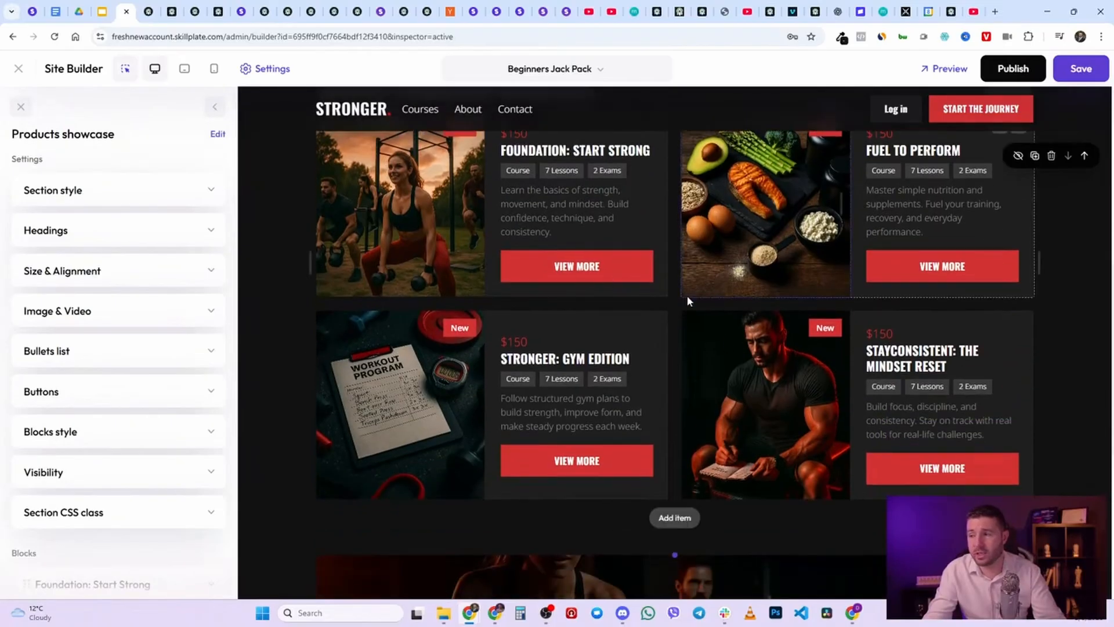
{"action": "scroll", "coordinate": [686, 325], "scroll_direction": "down", "scroll_amount": 3}
{"action": "left_click", "coordinate": [674, 381]}
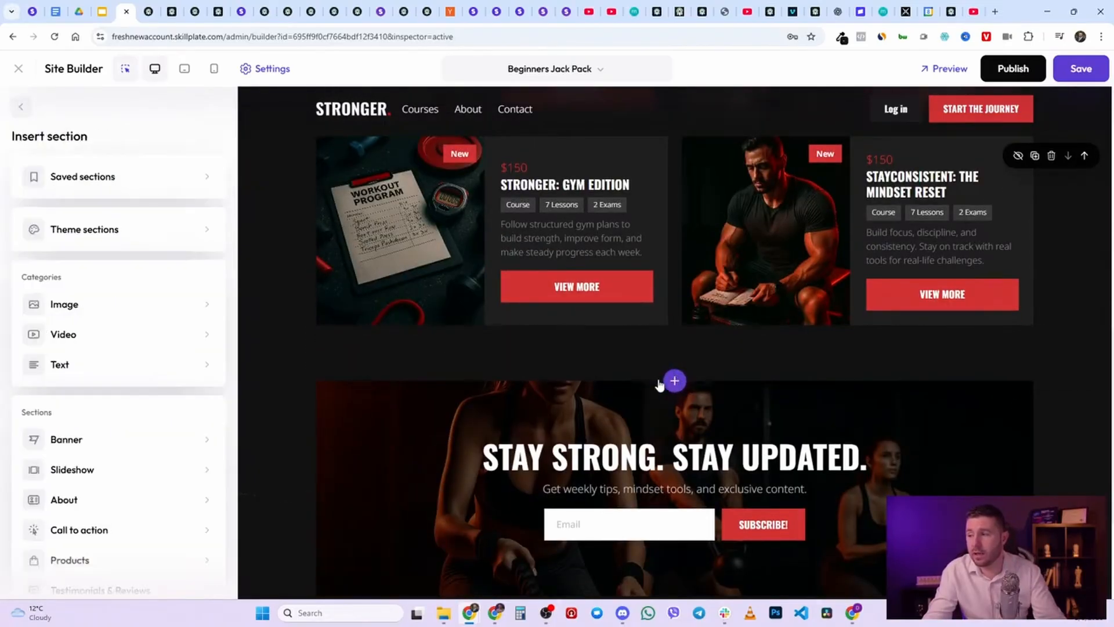
{"action": "left_click", "coordinate": [139, 248]}
{"action": "scroll", "coordinate": [185, 430], "scroll_direction": "down", "scroll_amount": 3}
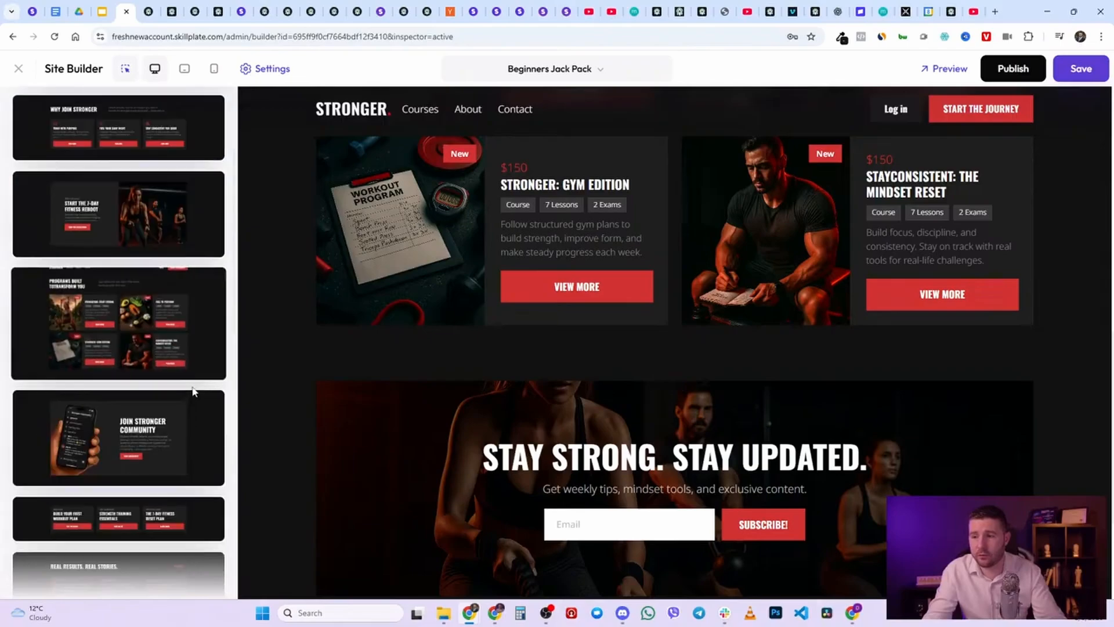
{"action": "left_click", "coordinate": [159, 434]}
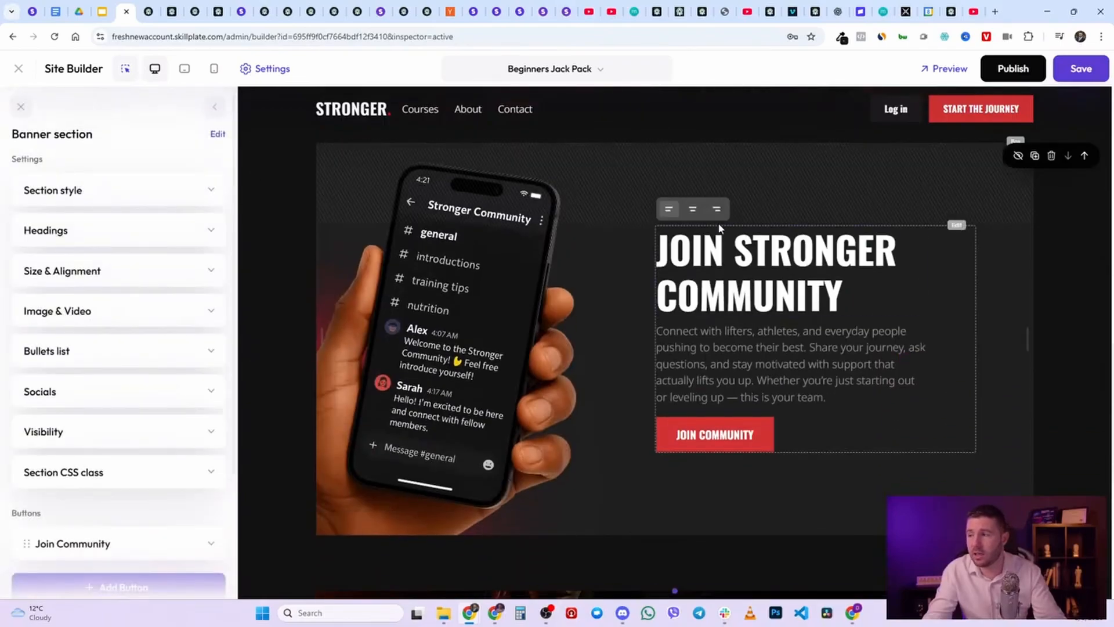
- Change the community banner's title to "JACKED JOES COMMUNITY"
{"action": "left_click", "coordinate": [719, 229]}
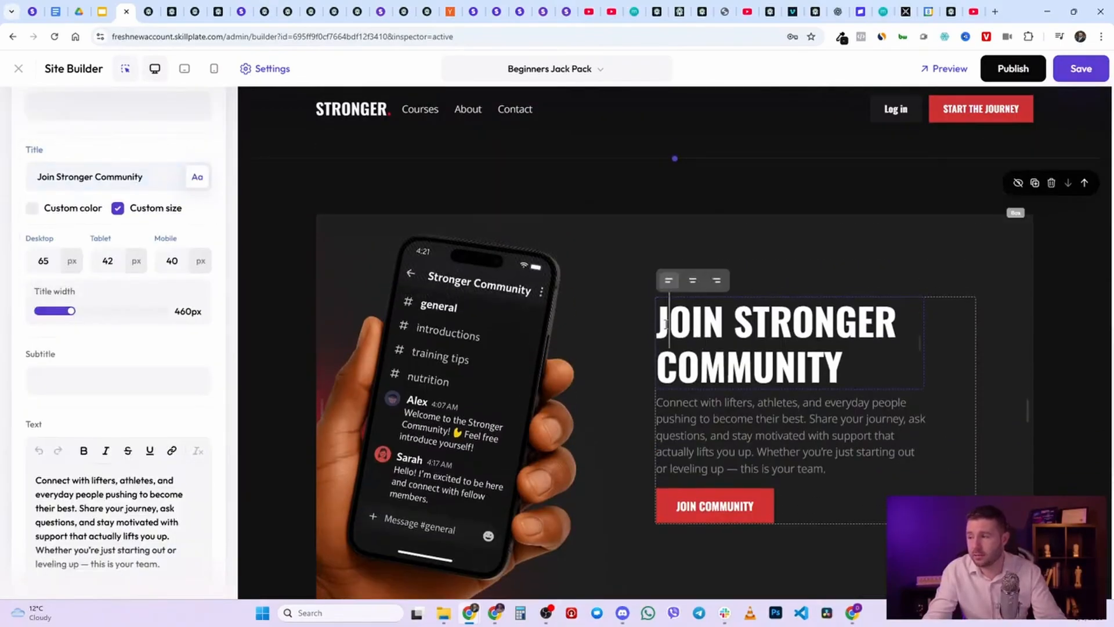
{"action": "left_click_drag", "start_coordinate": [666, 325], "coordinate": [888, 328]}
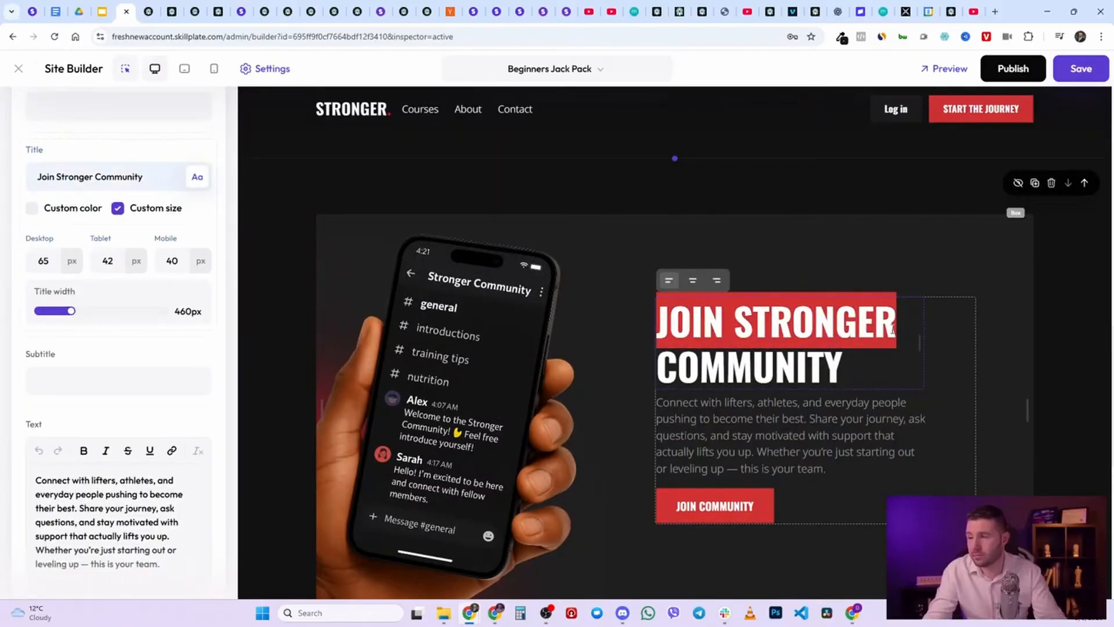
{"action": "type", "text": "G"}
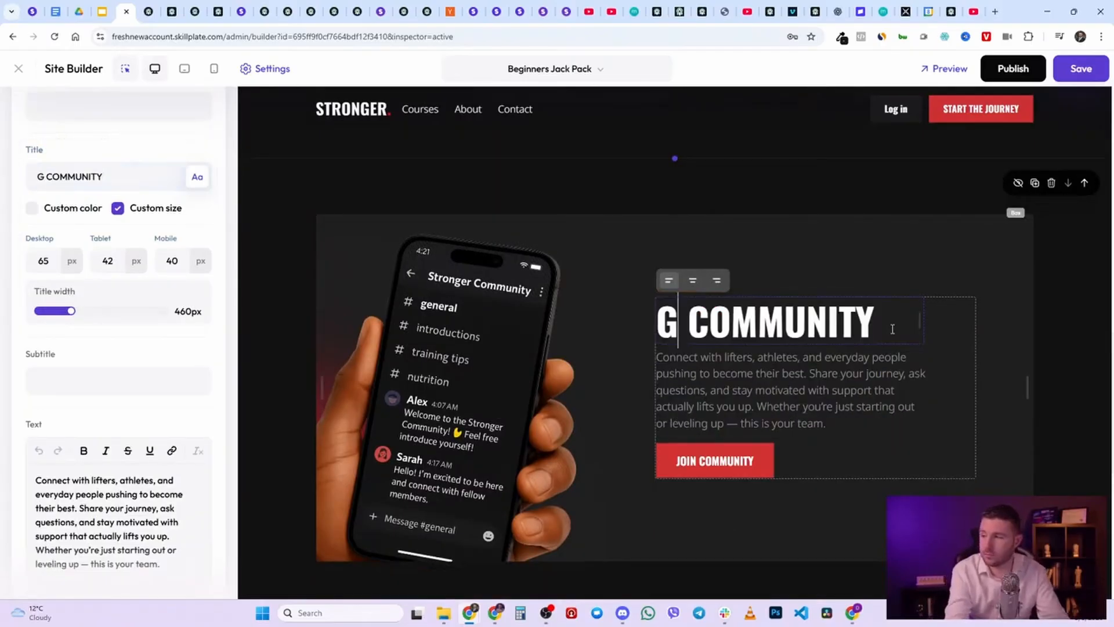
{"action": "key", "text": "BackSpace"}
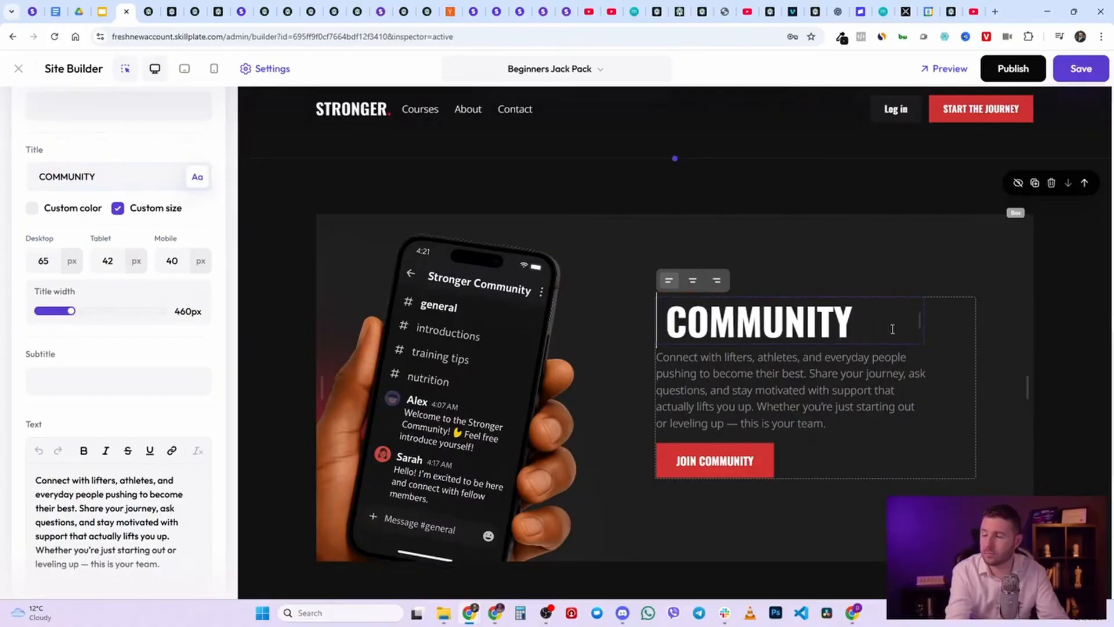
{"action": "type", "text": "JACKED JOS"}
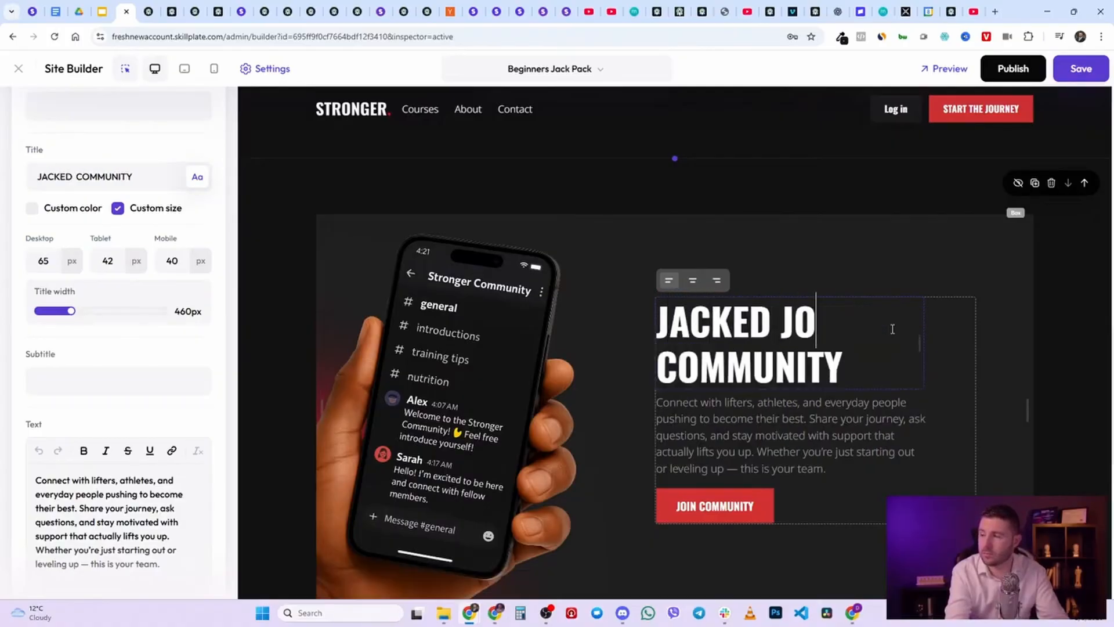
{"action": "key", "text": "BackSpace"}
{"action": "type", "text": "ES"}
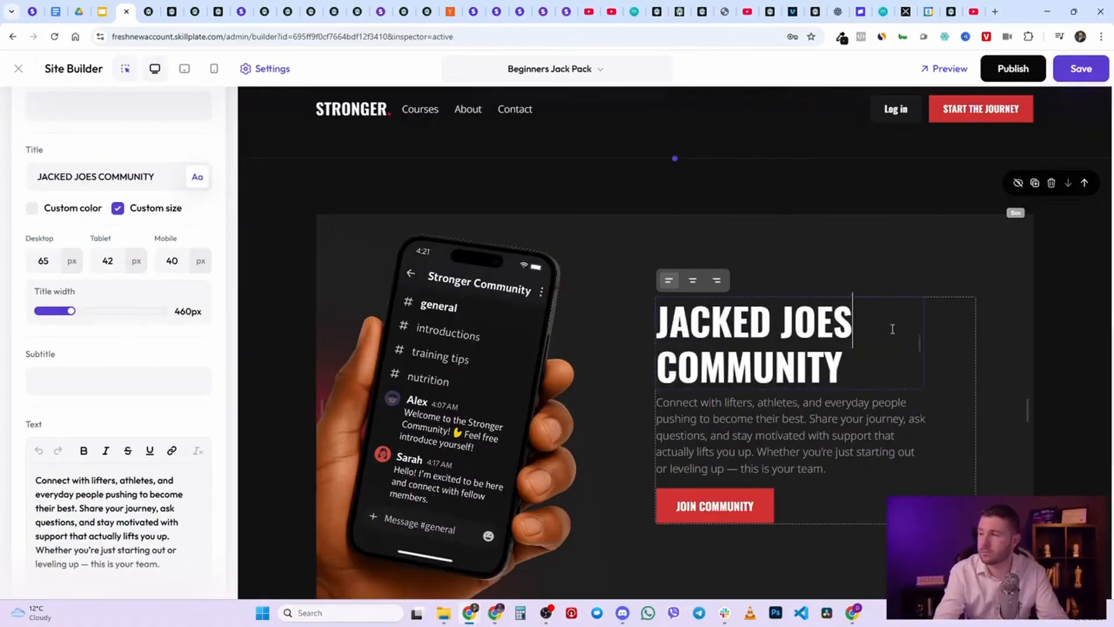
{"action": "key", "text": "shift+Left"}
{"action": "key", "text": "shift+Left"}
{"action": "key", "text": "shift+Left"}
{"action": "key", "text": "shift+Left"}
{"action": "key", "text": "shift+Left"}
{"action": "key", "text": "shift+Left"}
{"action": "key", "text": "shift+Left"}
{"action": "key", "text": "shift+Left"}
{"action": "key", "text": "shift+Left"}
{"action": "key", "text": "Right"}
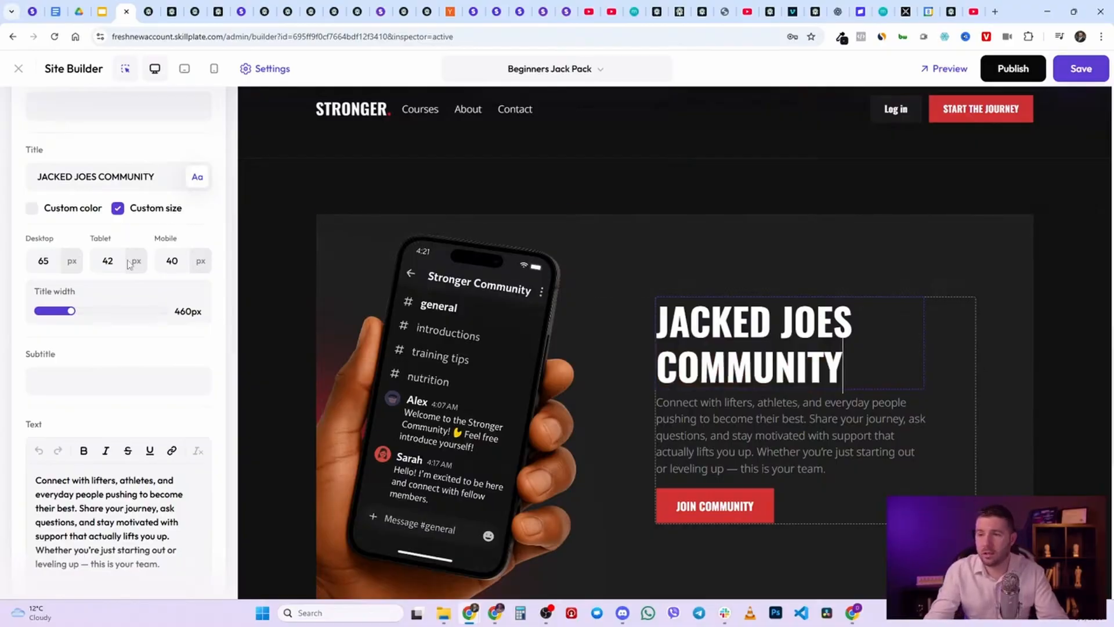
- Add the tagline "FREE ACCESS" to the community banner and give it the custom red color #D13232
{"action": "scroll", "coordinate": [161, 316], "scroll_direction": "up", "scroll_amount": 4}
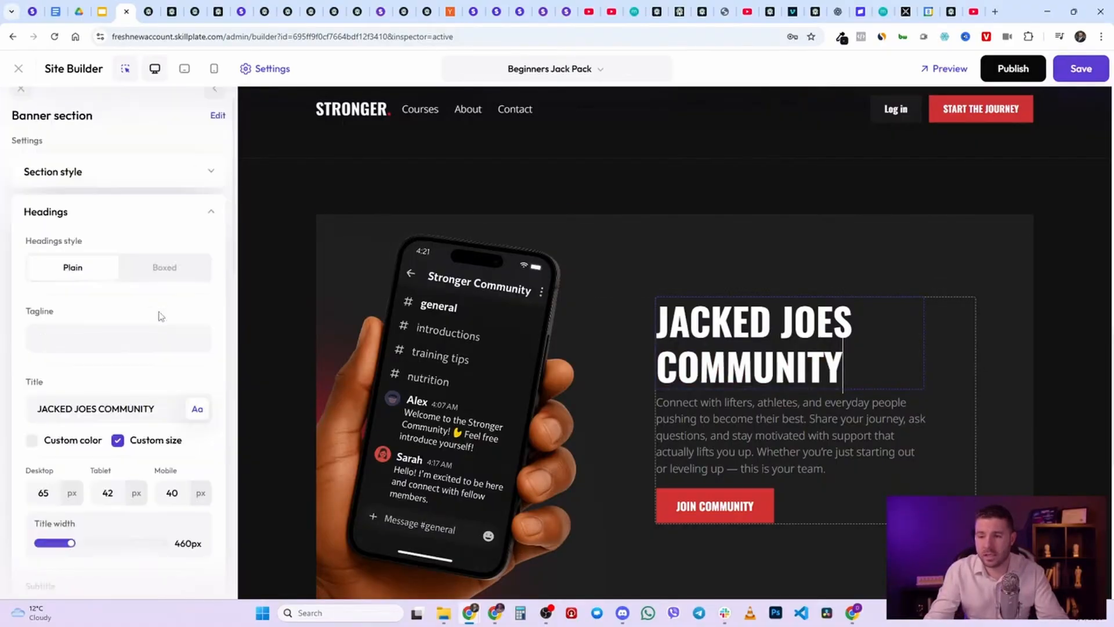
{"action": "left_click", "coordinate": [79, 343]}
{"action": "type", "text": "FREA"}
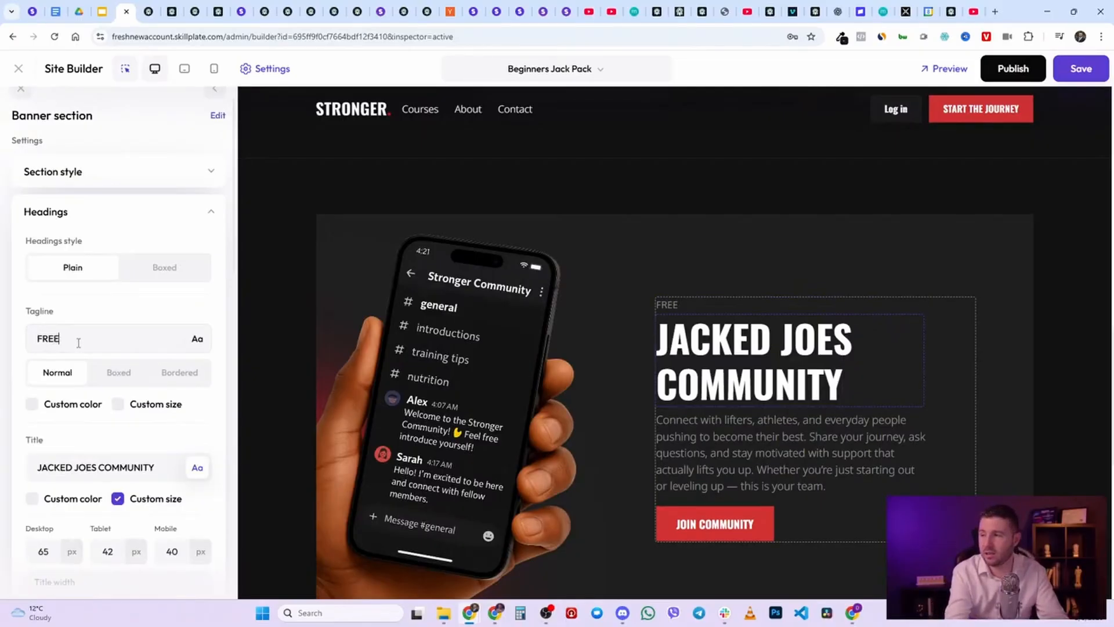
{"action": "type", "text": " ACCESS"}
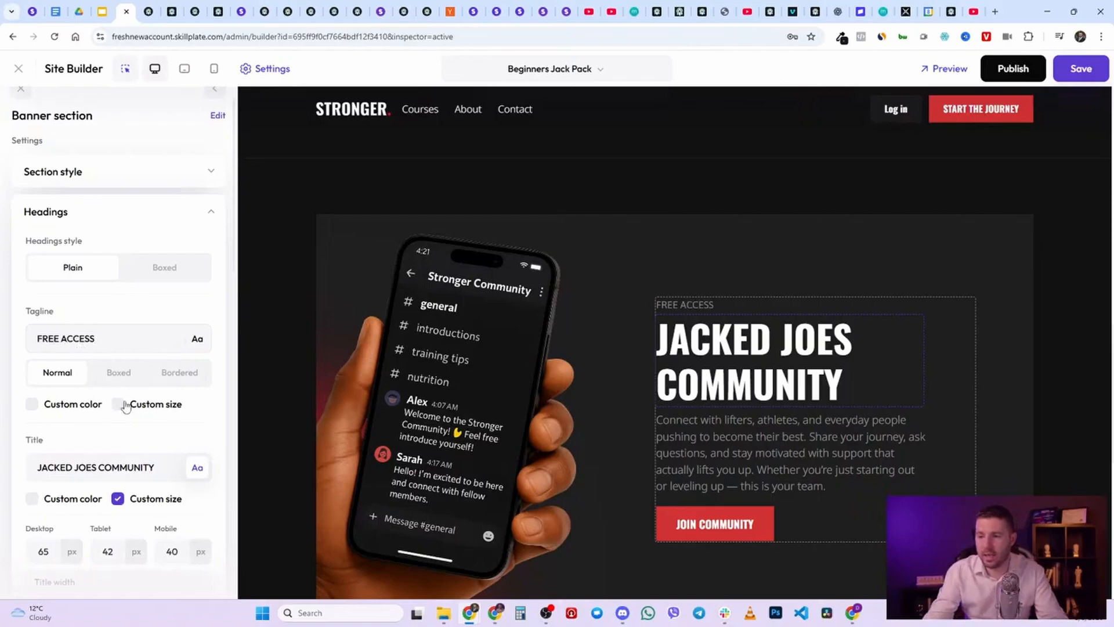
{"action": "left_click", "coordinate": [32, 405]}
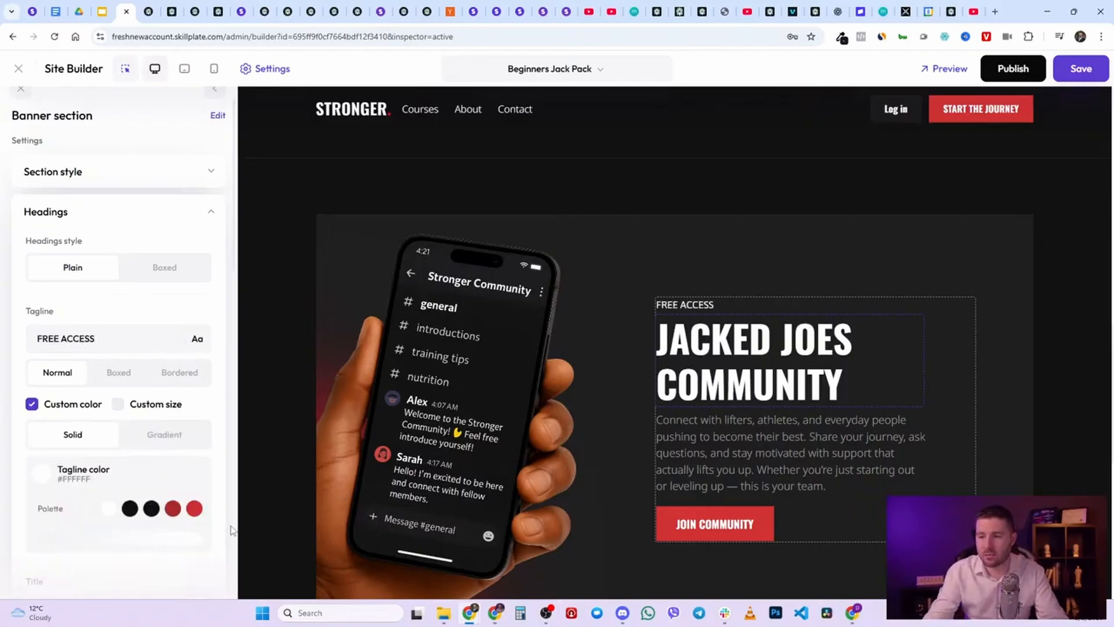
{"action": "left_click", "coordinate": [194, 515]}
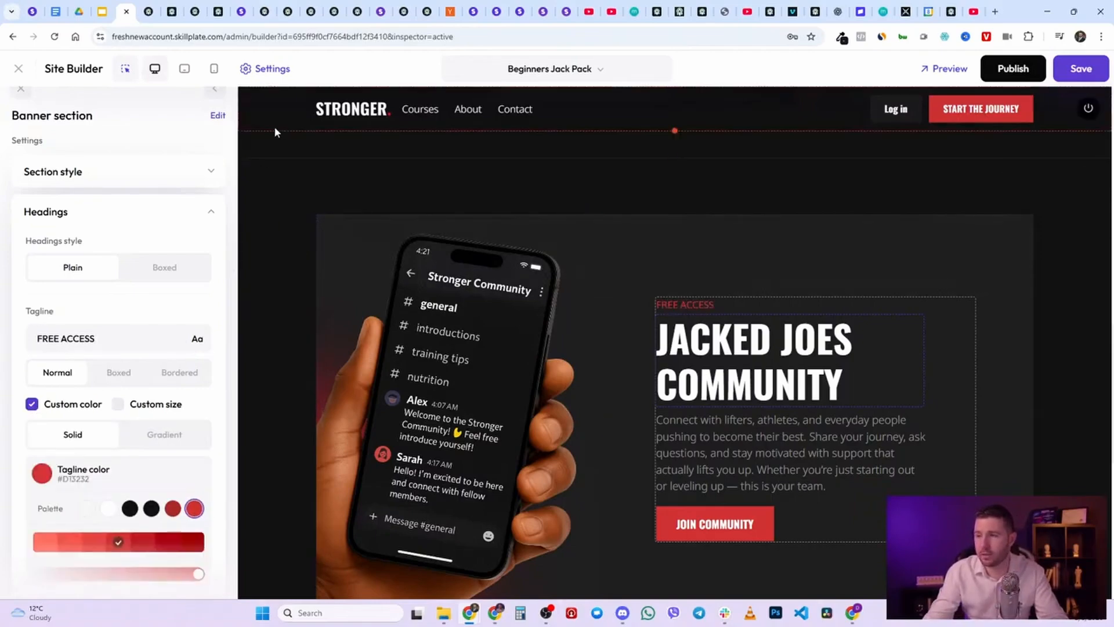
- Publish the Beginners Jack Pack page and look over its sections
{"action": "left_click", "coordinate": [1003, 69]}
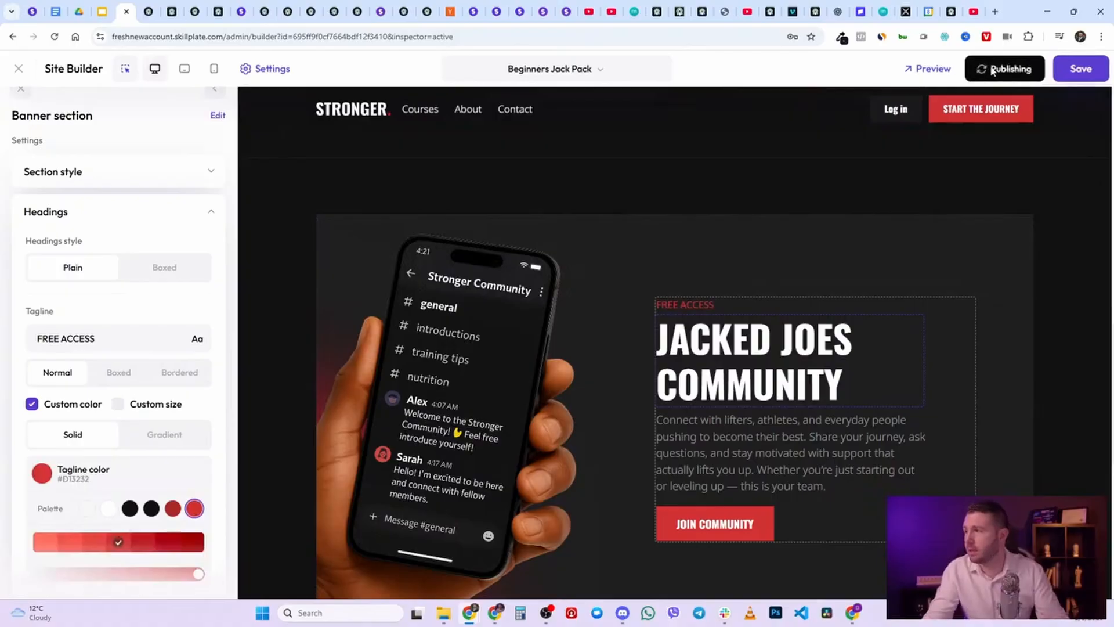
{"action": "scroll", "coordinate": [778, 230], "scroll_direction": "down", "scroll_amount": 5}
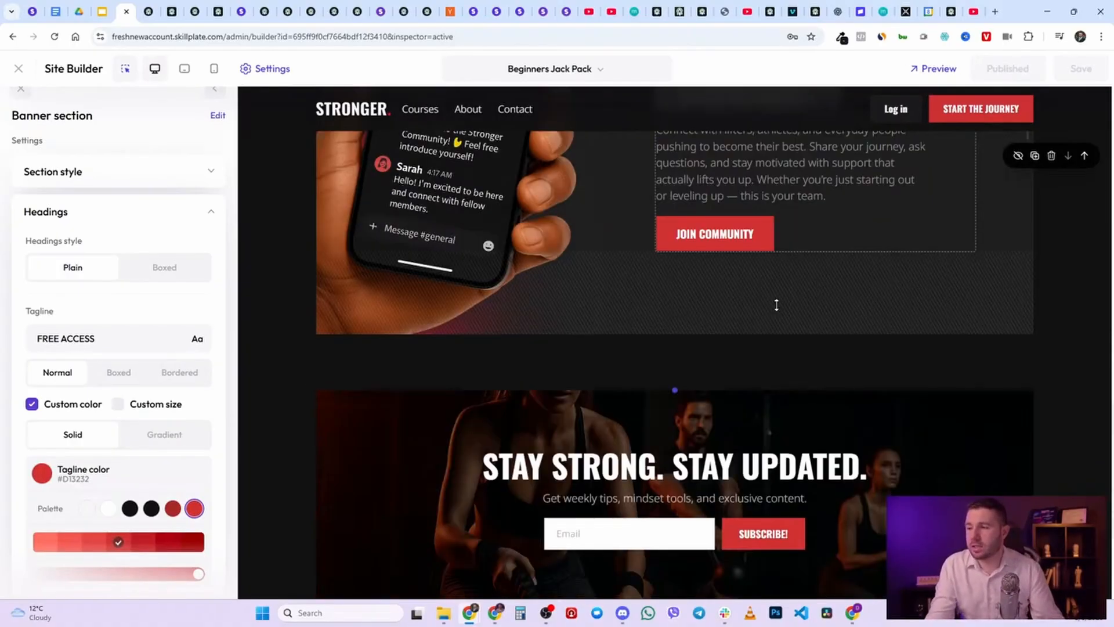
{"action": "scroll", "coordinate": [772, 299], "scroll_direction": "up", "scroll_amount": 5}
{"action": "scroll", "coordinate": [750, 292], "scroll_direction": "down", "scroll_amount": 10}
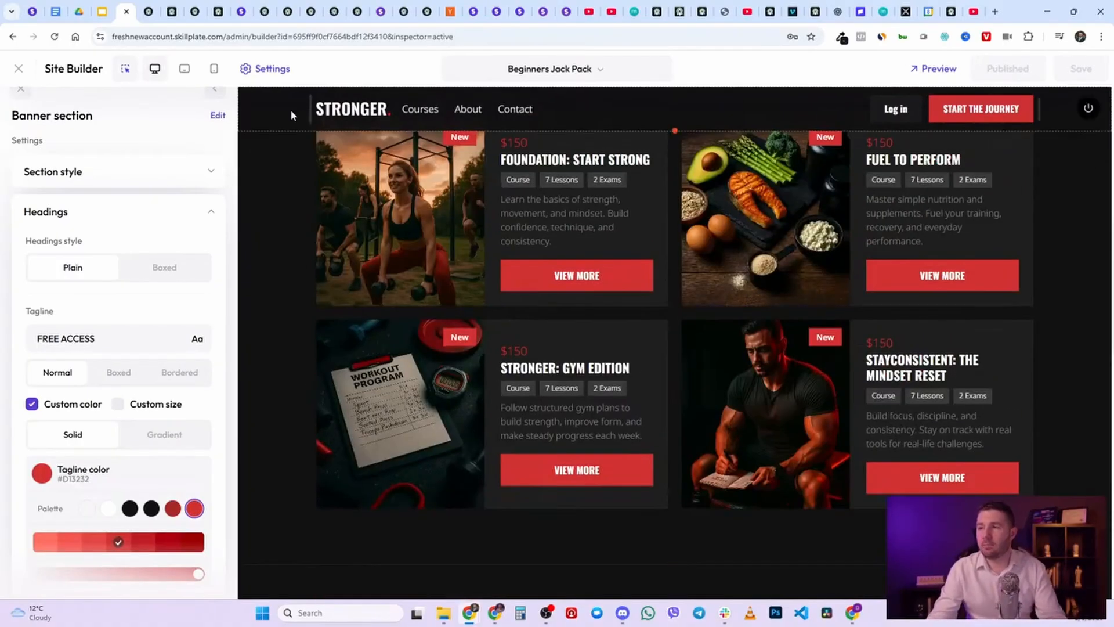
- Add a new link to the site header and set its text to "Blog"
{"action": "left_click", "coordinate": [214, 89]}
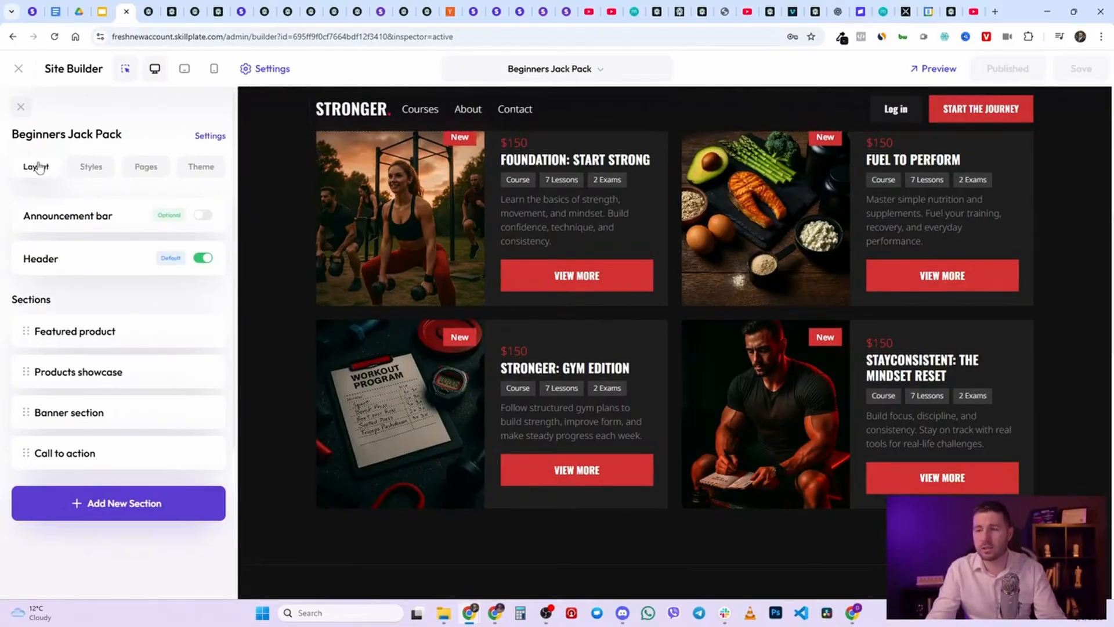
{"action": "left_click", "coordinate": [68, 265]}
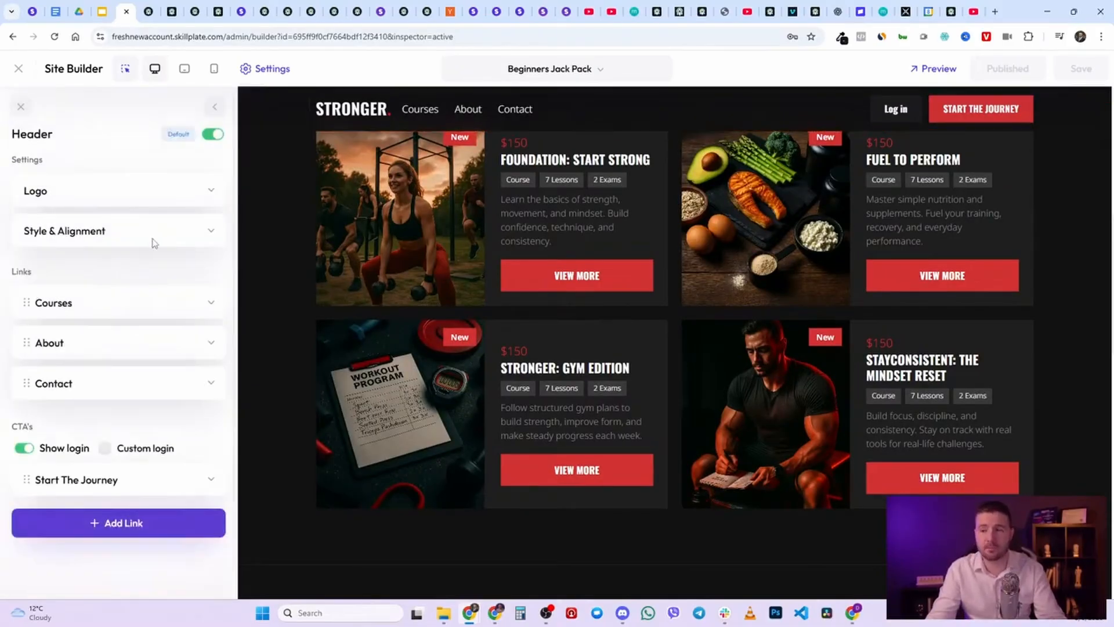
{"action": "left_click", "coordinate": [109, 528]}
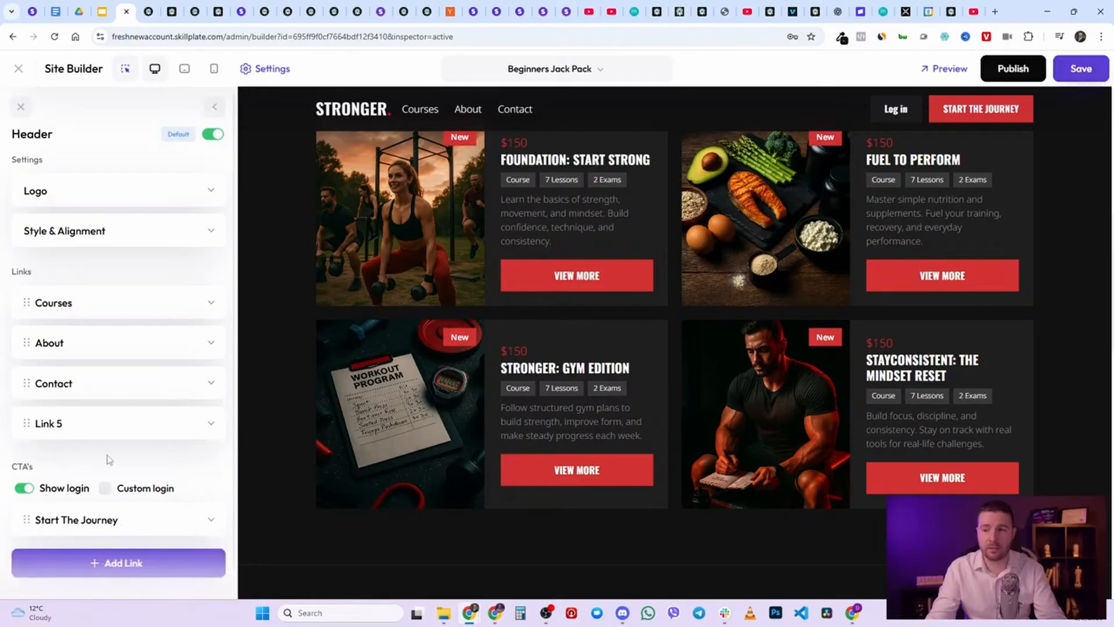
{"action": "left_click", "coordinate": [103, 433]}
{"action": "left_click_drag", "start_coordinate": [73, 480], "coordinate": [16, 486]}
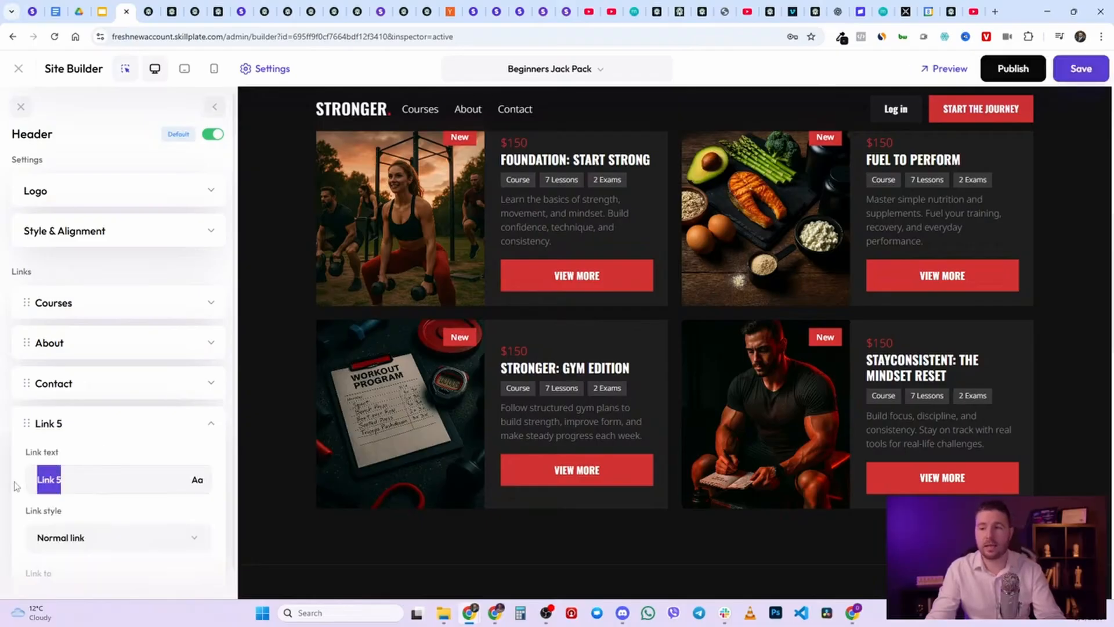
{"action": "type", "text": "Blog"}
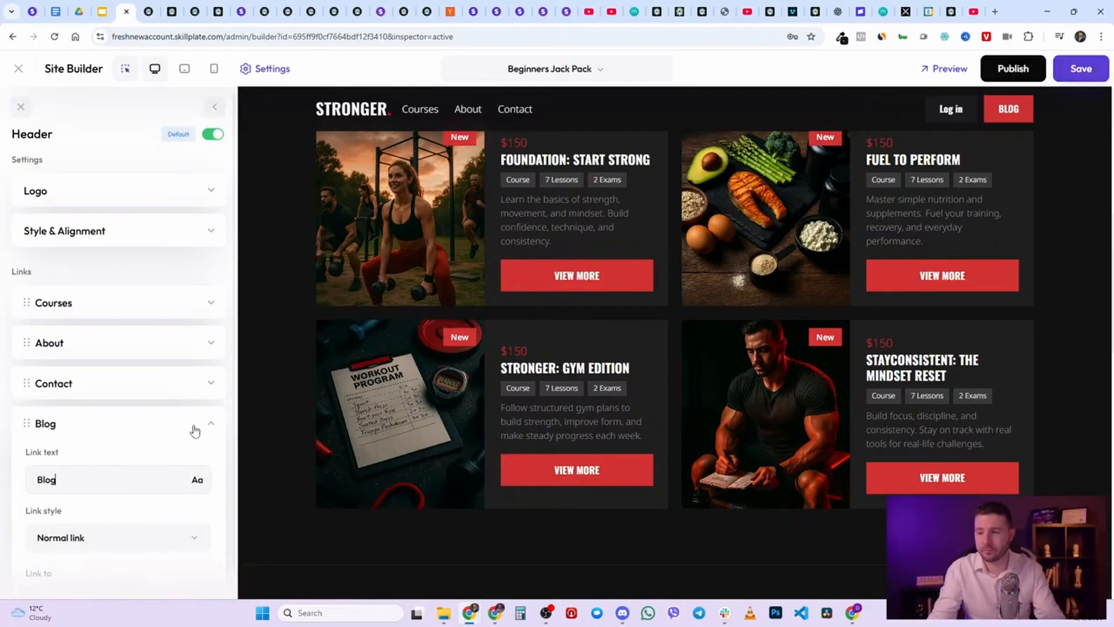
{"action": "left_click", "coordinate": [143, 427]}
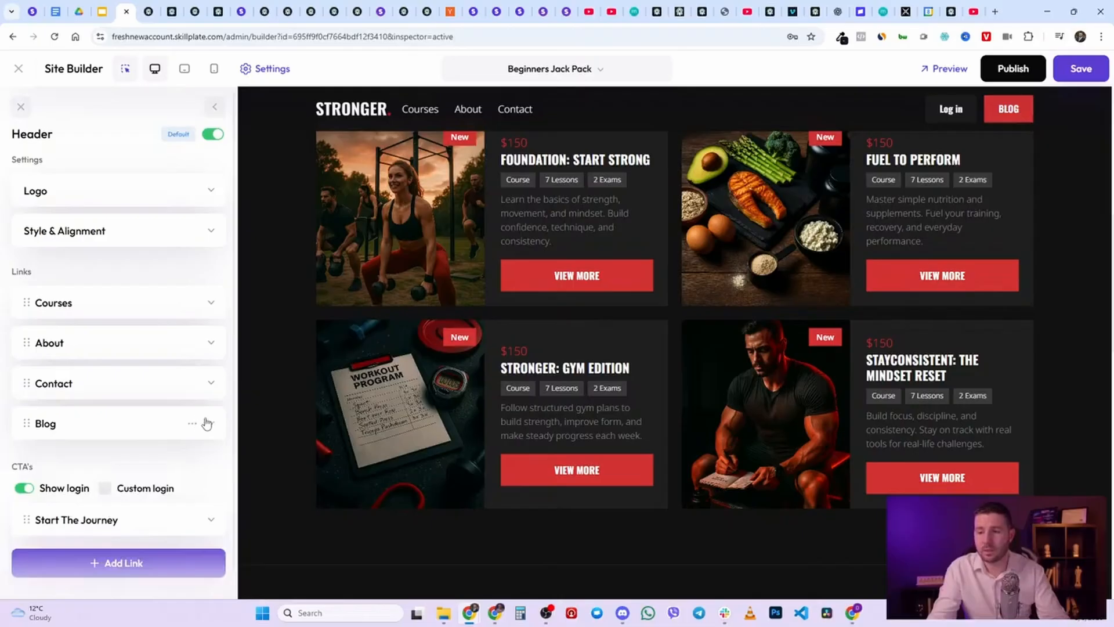
- Check the destination types available for the header's Blog link, leave its destination empty, and publish the changes
{"action": "scroll", "coordinate": [207, 423], "scroll_direction": "down", "scroll_amount": 1}
{"action": "left_click", "coordinate": [118, 375]}
{"action": "scroll", "coordinate": [152, 405], "scroll_direction": "down", "scroll_amount": 2}
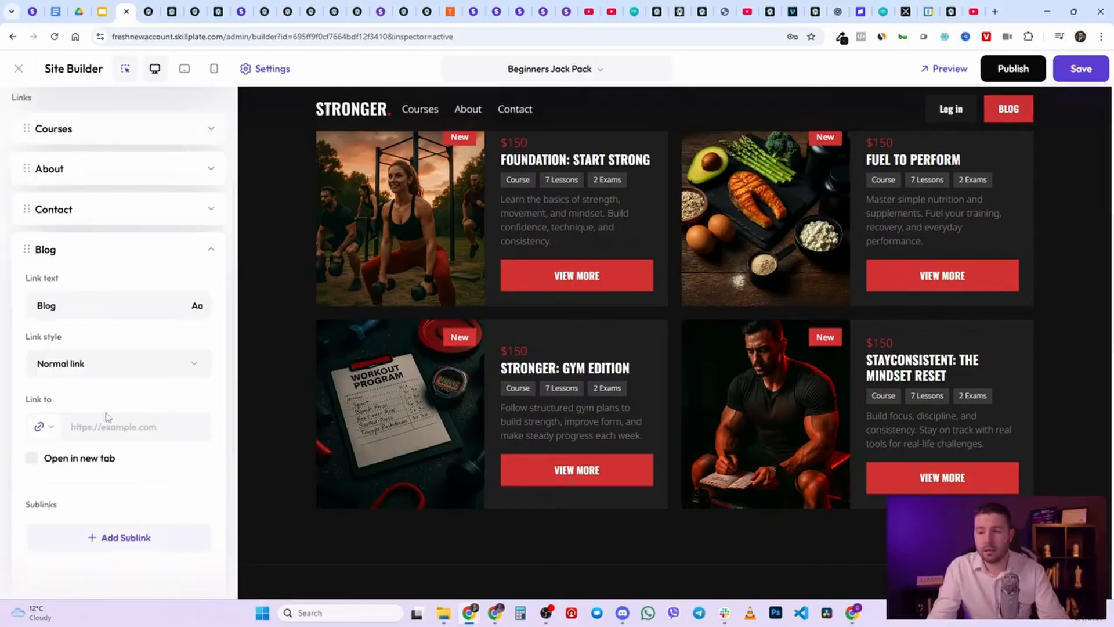
{"action": "left_click", "coordinate": [46, 431]}
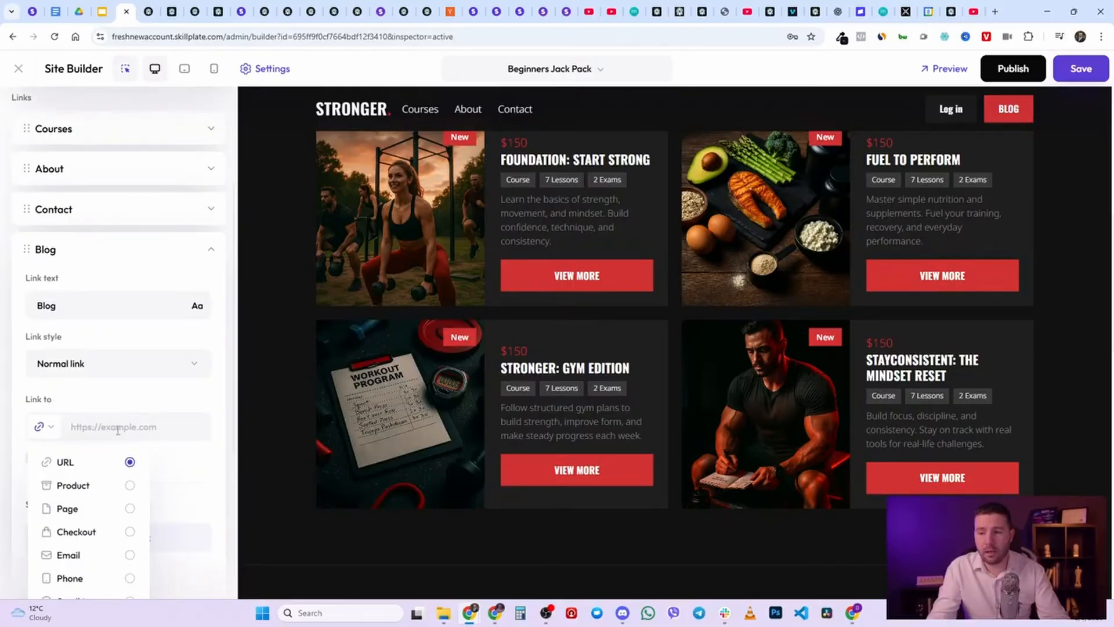
{"action": "left_click", "coordinate": [139, 394]}
{"action": "left_click", "coordinate": [1013, 68]}
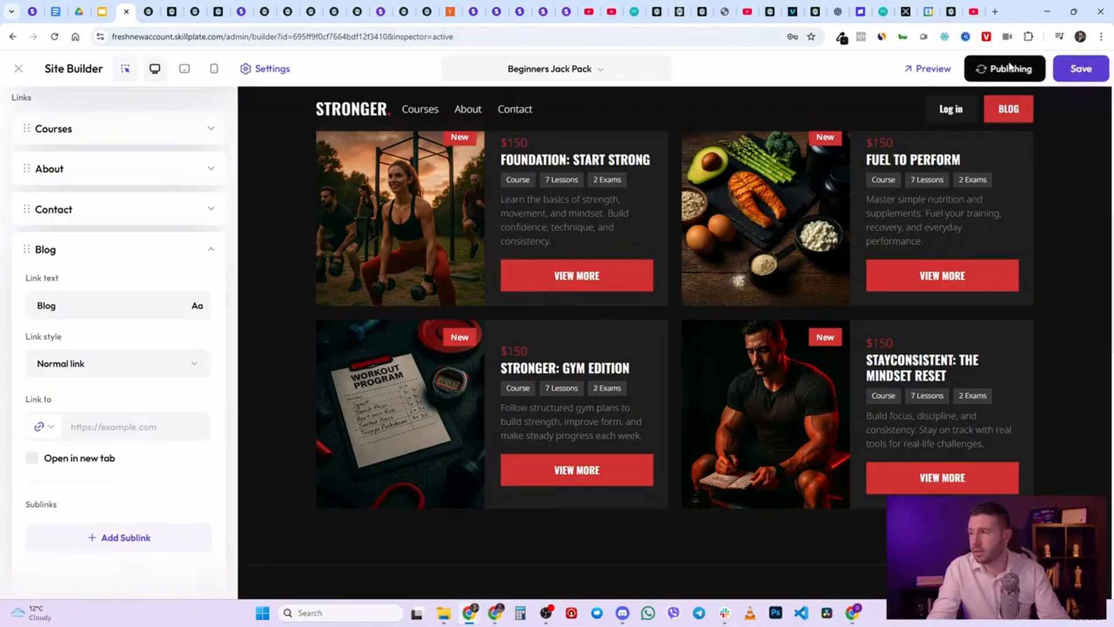
- Create a new website page named "Blog" and delete its default Image & Text banner section
{"action": "left_click", "coordinate": [575, 71]}
{"action": "left_click", "coordinate": [557, 313]}
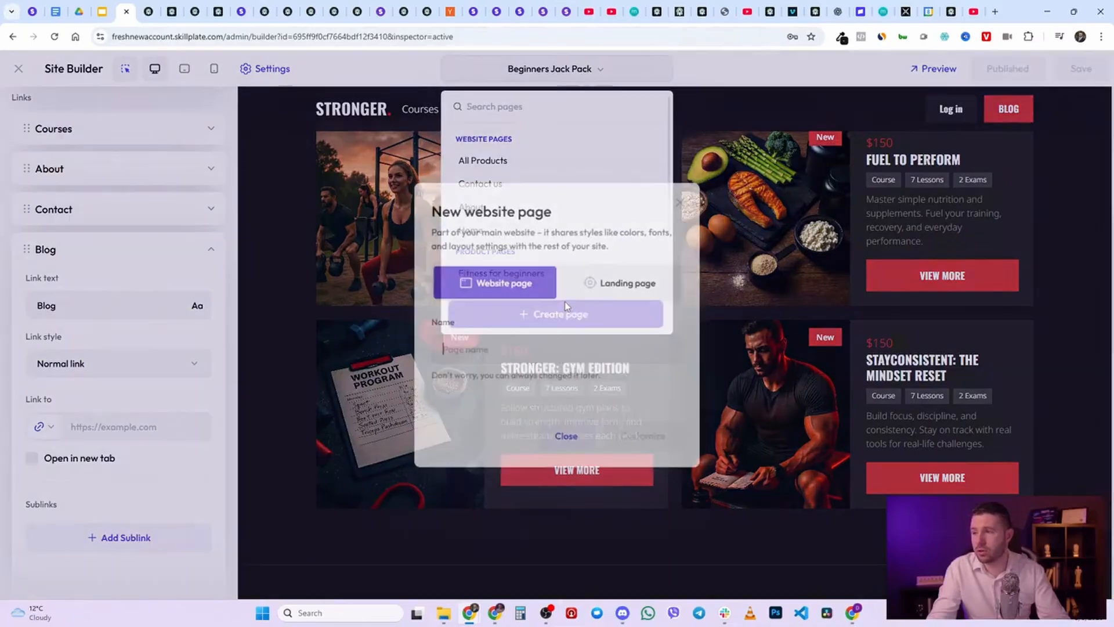
{"action": "left_click", "coordinate": [509, 346]}
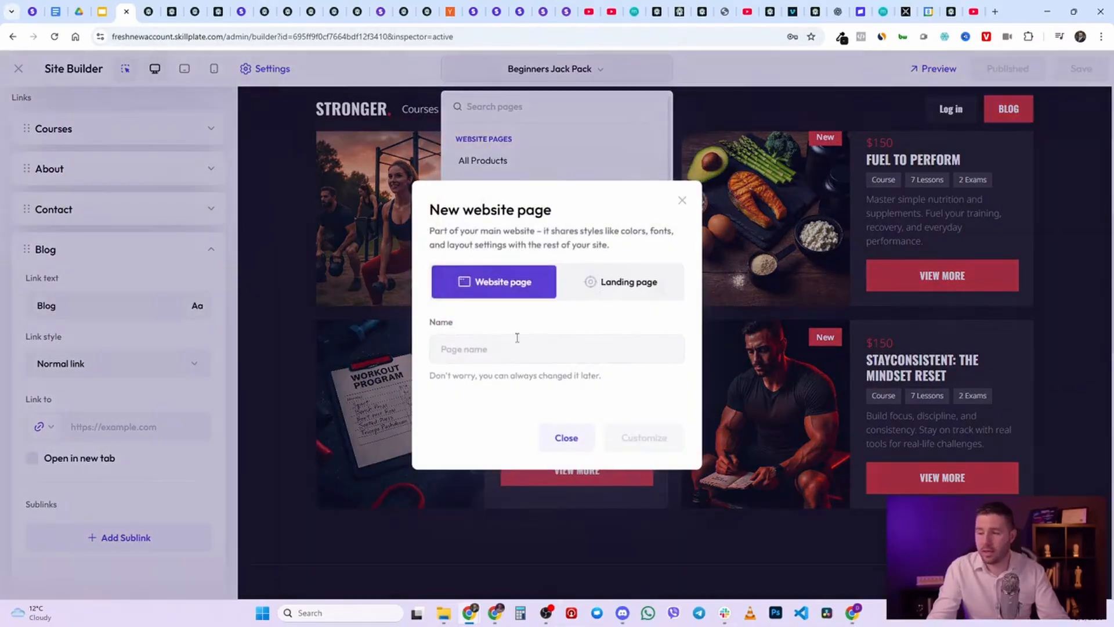
{"action": "type", "text": "Blog"}
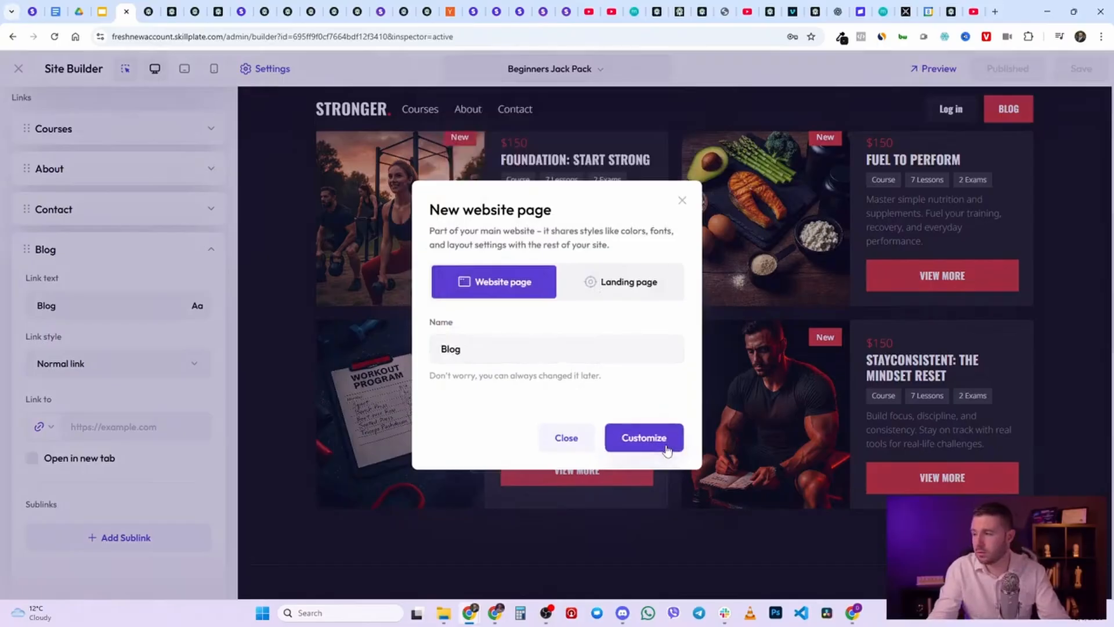
{"action": "left_click", "coordinate": [667, 448]}
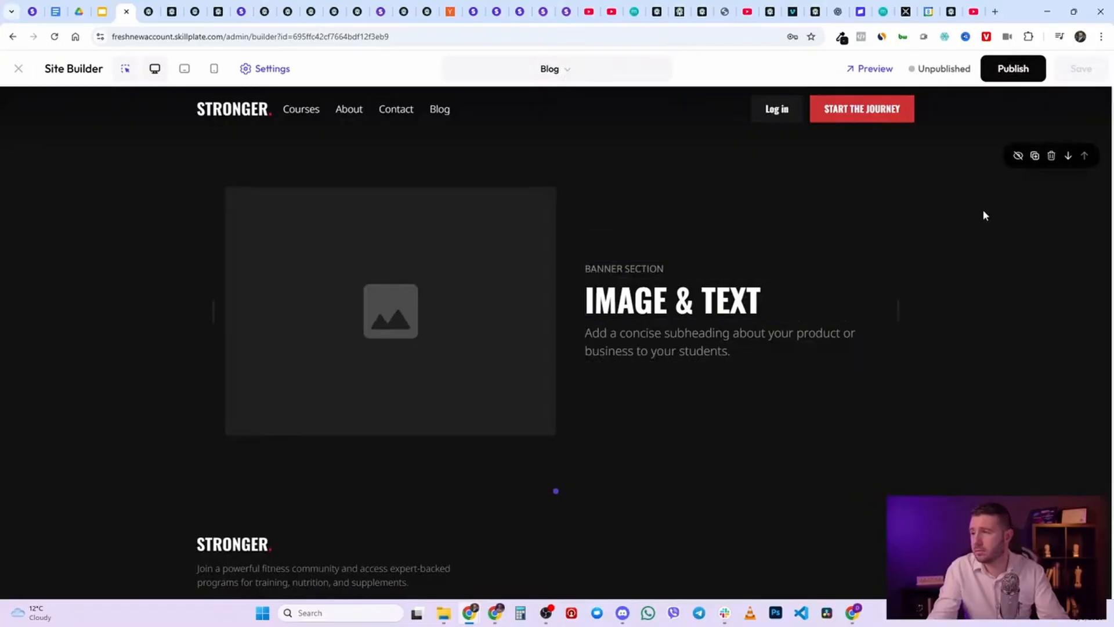
{"action": "left_click", "coordinate": [1051, 156]}
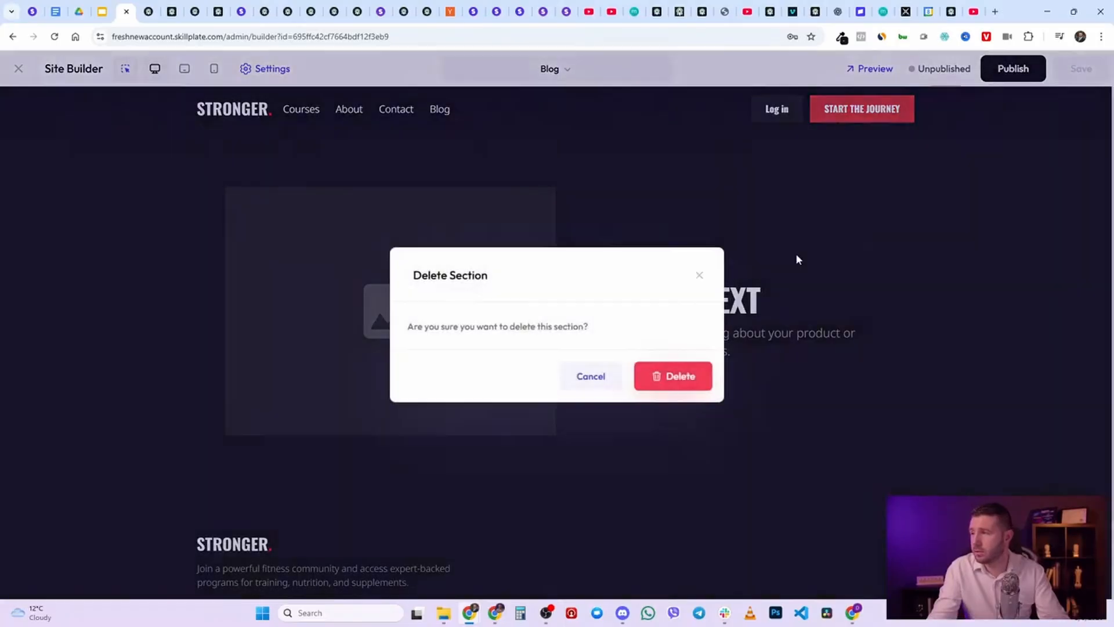
{"action": "left_click", "coordinate": [669, 379]}
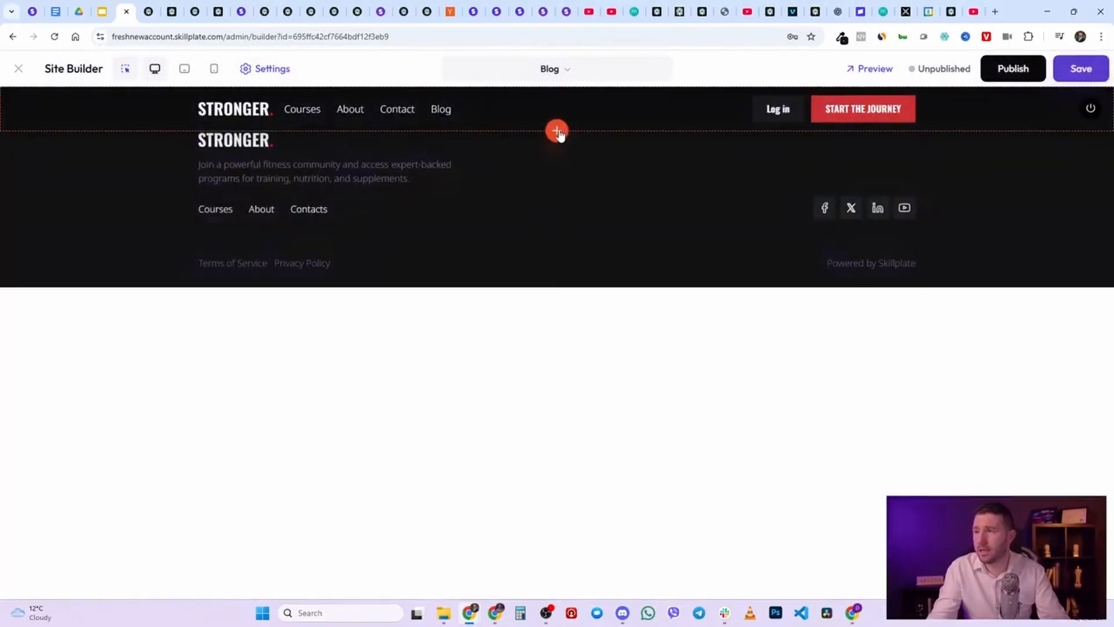
- Insert an Alternating Image & Text Rows section from the image templates between the Blog page's header and footer
{"action": "left_click", "coordinate": [557, 131]}
{"action": "scroll", "coordinate": [158, 346], "scroll_direction": "down", "scroll_amount": 2}
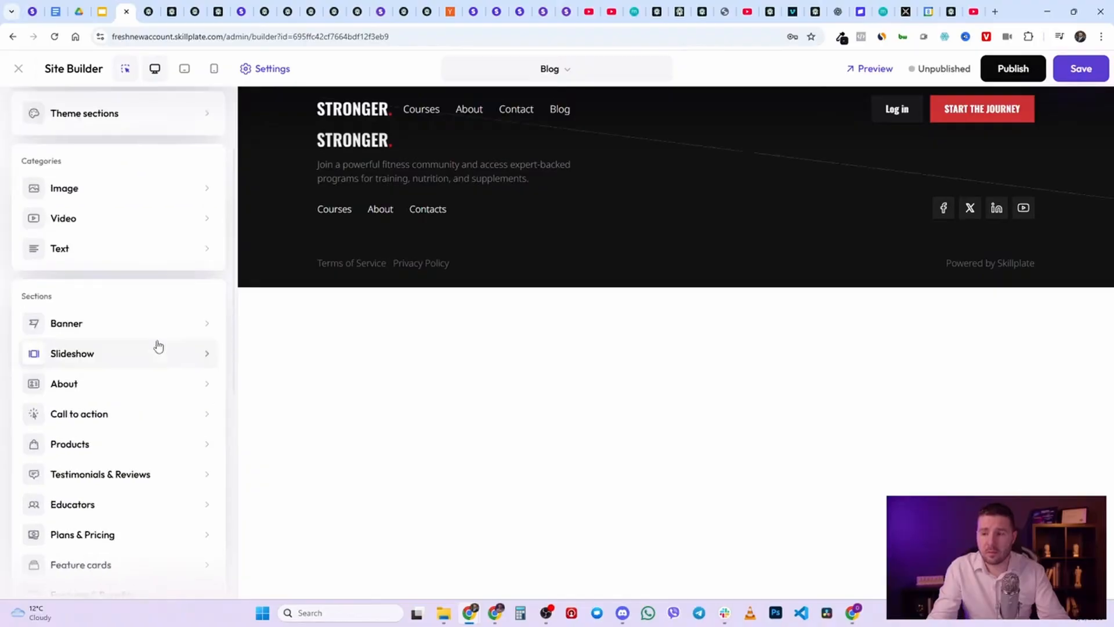
{"action": "left_click", "coordinate": [146, 200]}
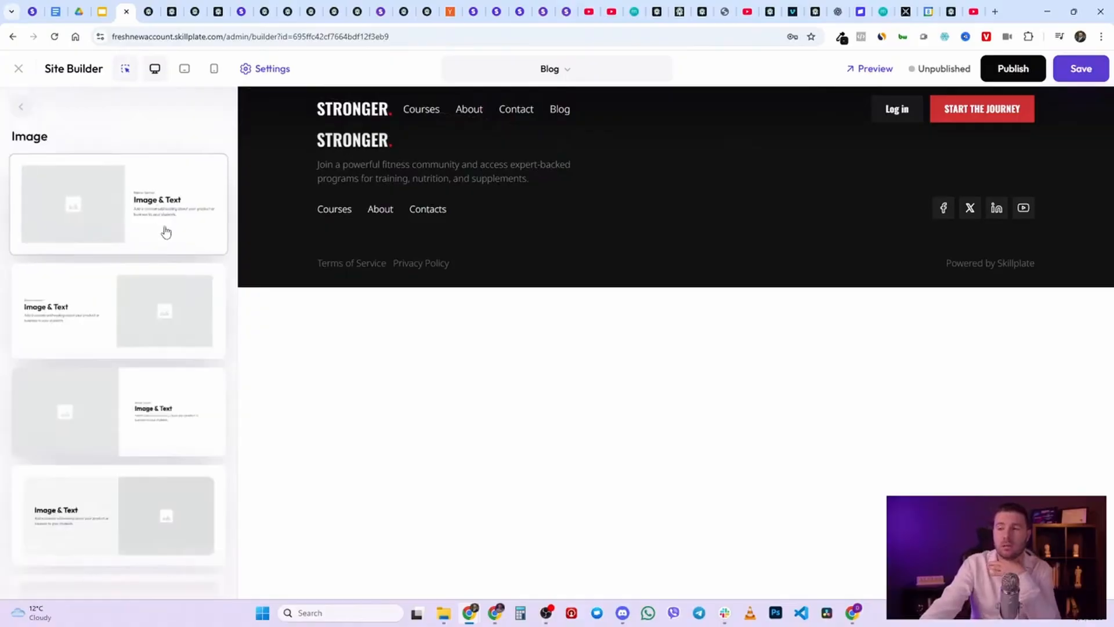
{"action": "scroll", "coordinate": [174, 273], "scroll_direction": "down", "scroll_amount": 5}
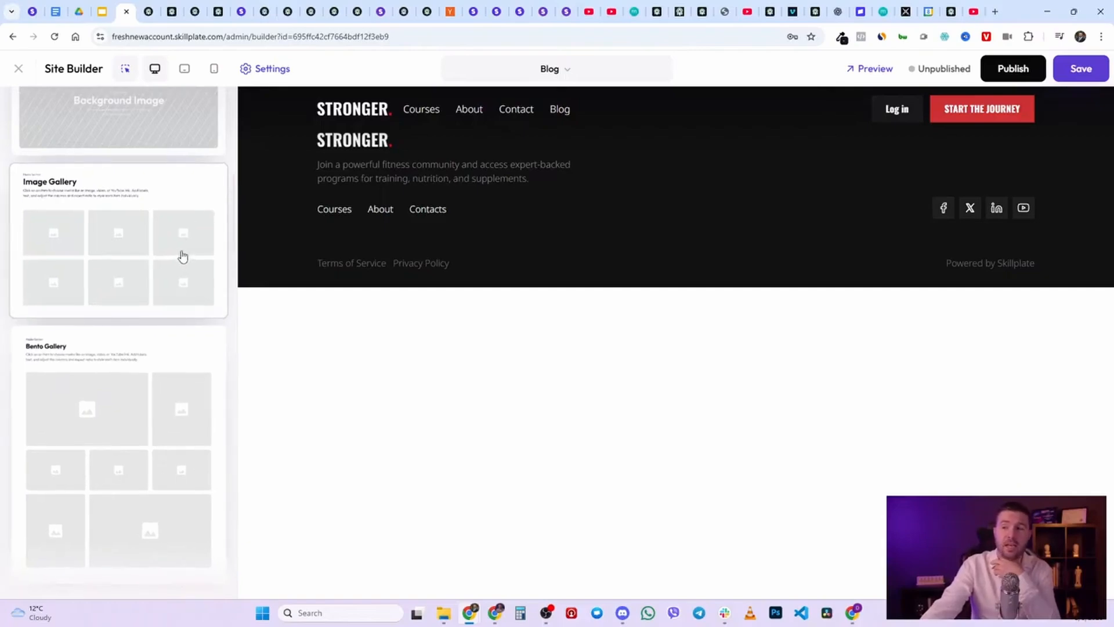
{"action": "scroll", "coordinate": [139, 282], "scroll_direction": "down", "scroll_amount": 7}
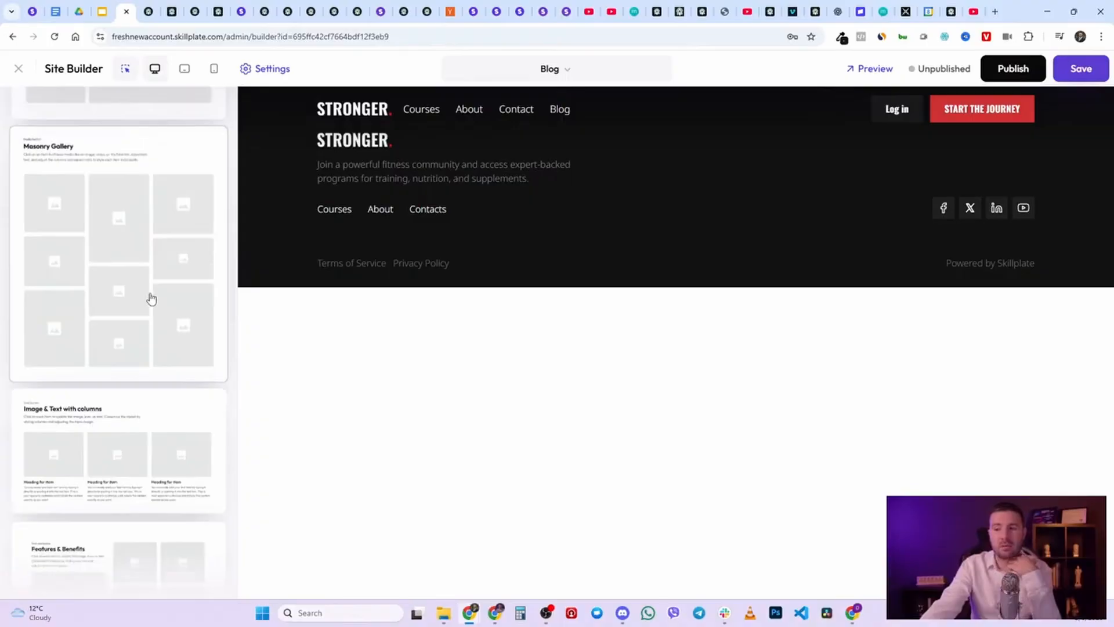
{"action": "scroll", "coordinate": [163, 310], "scroll_direction": "down", "scroll_amount": 3}
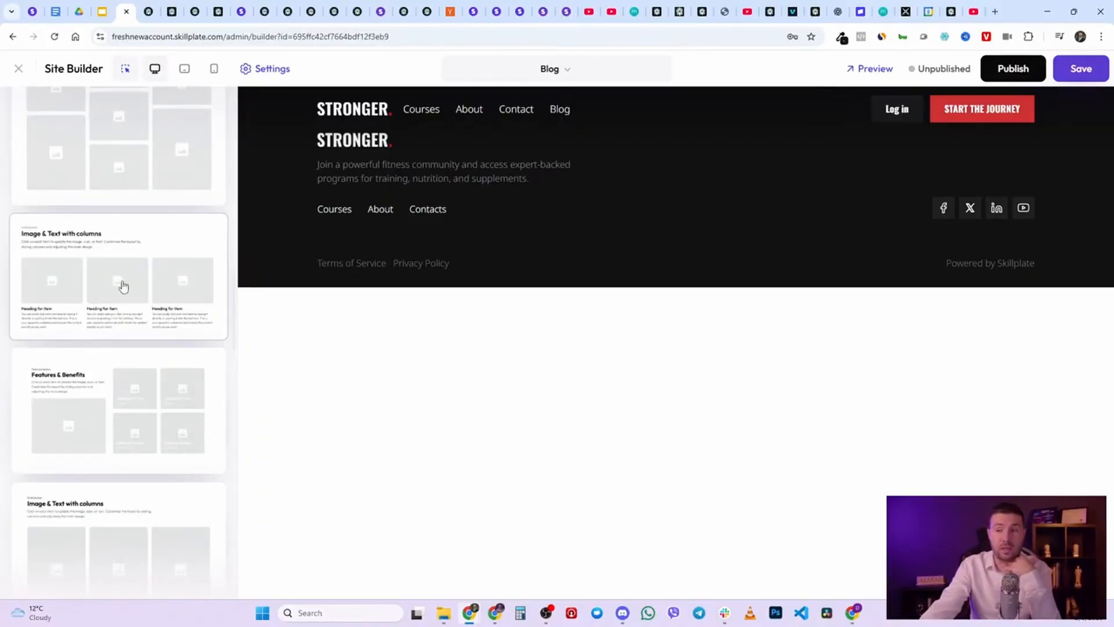
{"action": "scroll", "coordinate": [125, 334], "scroll_direction": "down", "scroll_amount": 6}
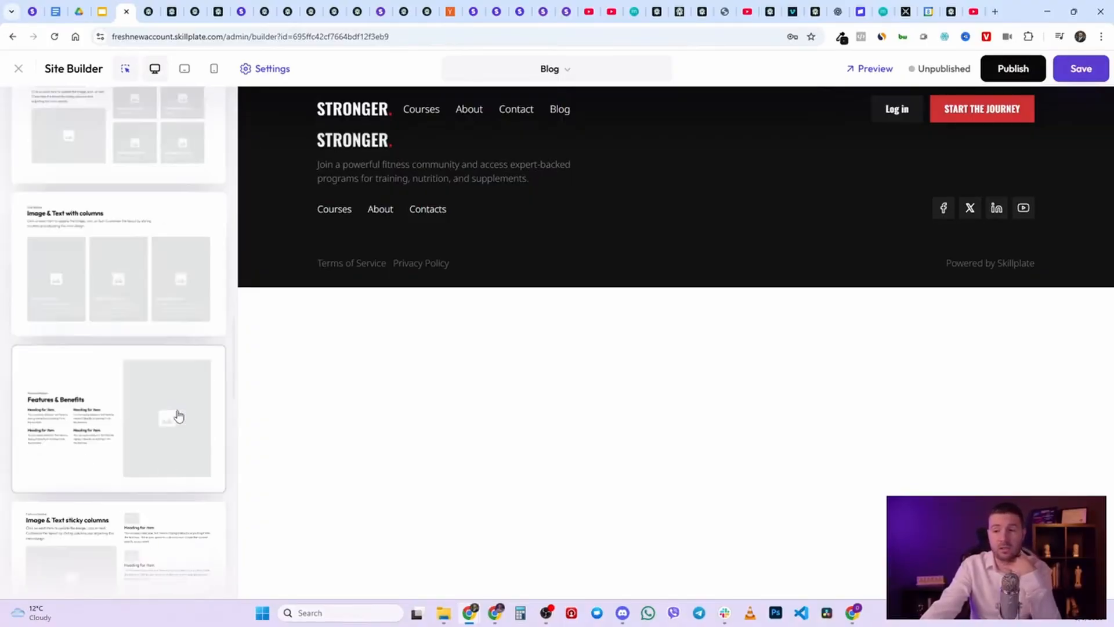
{"action": "scroll", "coordinate": [166, 383], "scroll_direction": "up", "scroll_amount": 12}
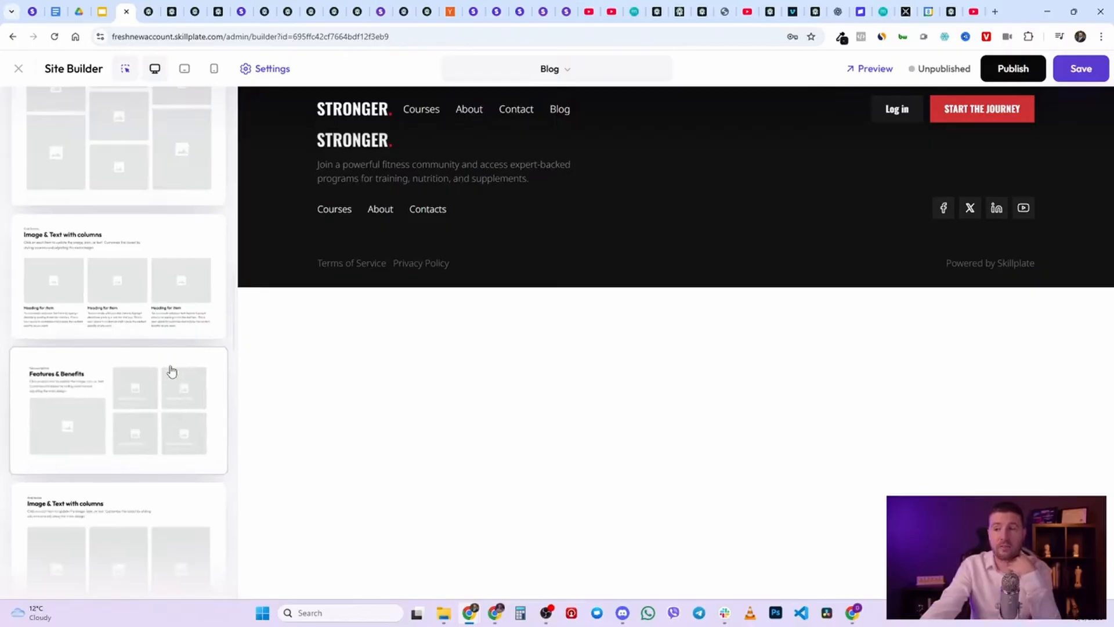
{"action": "scroll", "coordinate": [168, 341], "scroll_direction": "up", "scroll_amount": 8}
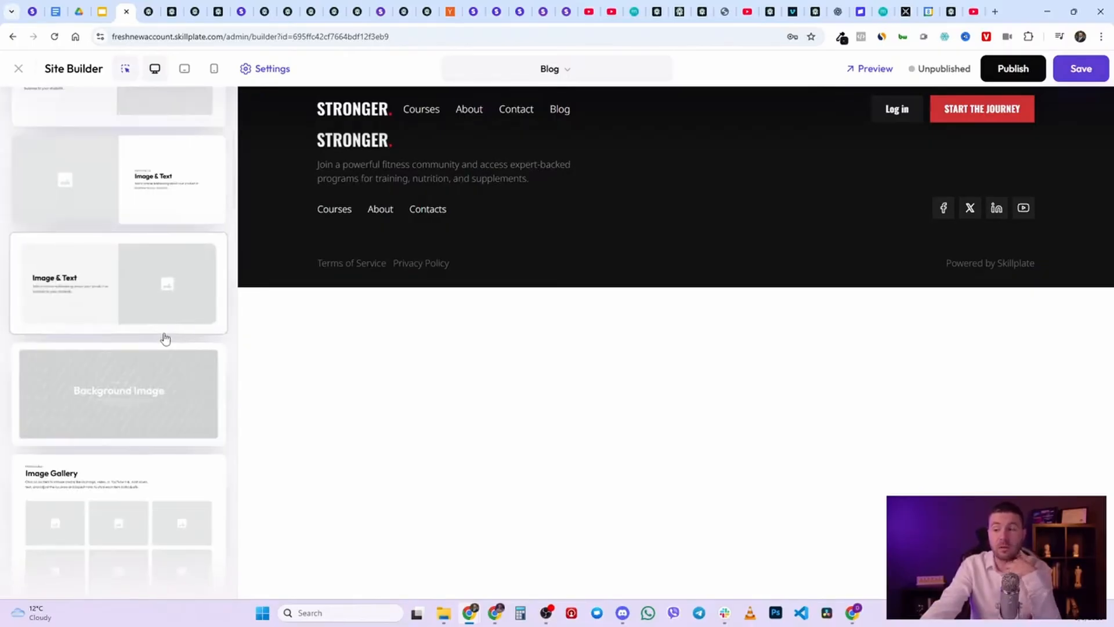
{"action": "scroll", "coordinate": [166, 337], "scroll_direction": "down", "scroll_amount": 2}
{"action": "scroll", "coordinate": [165, 338], "scroll_direction": "down", "scroll_amount": 6}
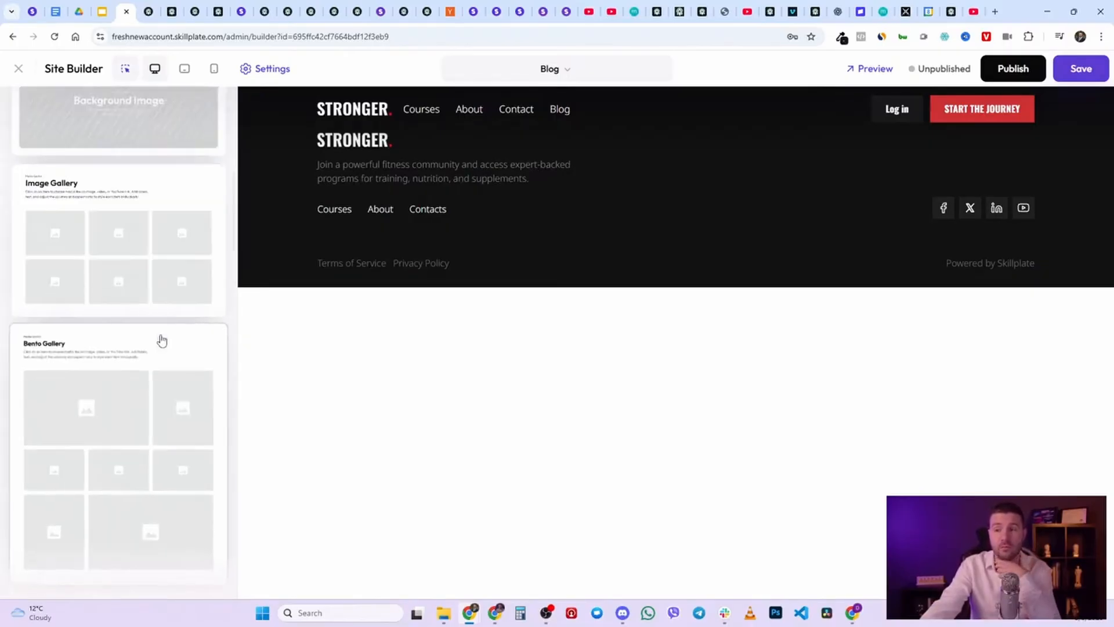
{"action": "scroll", "coordinate": [161, 349], "scroll_direction": "up", "scroll_amount": 4}
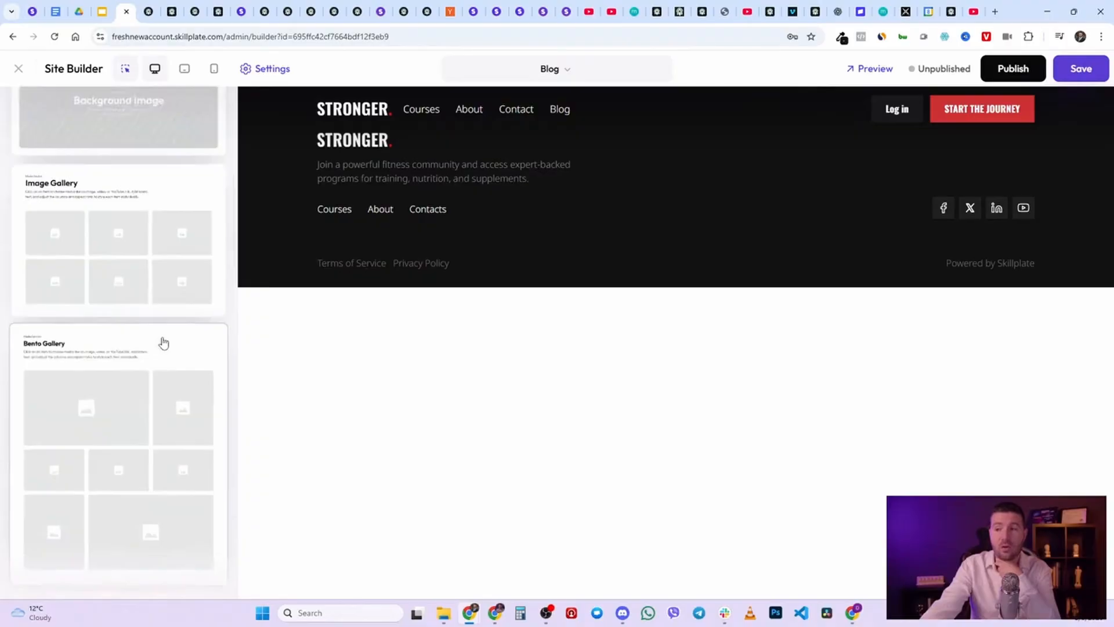
{"action": "scroll", "coordinate": [163, 343], "scroll_direction": "down", "scroll_amount": 10}
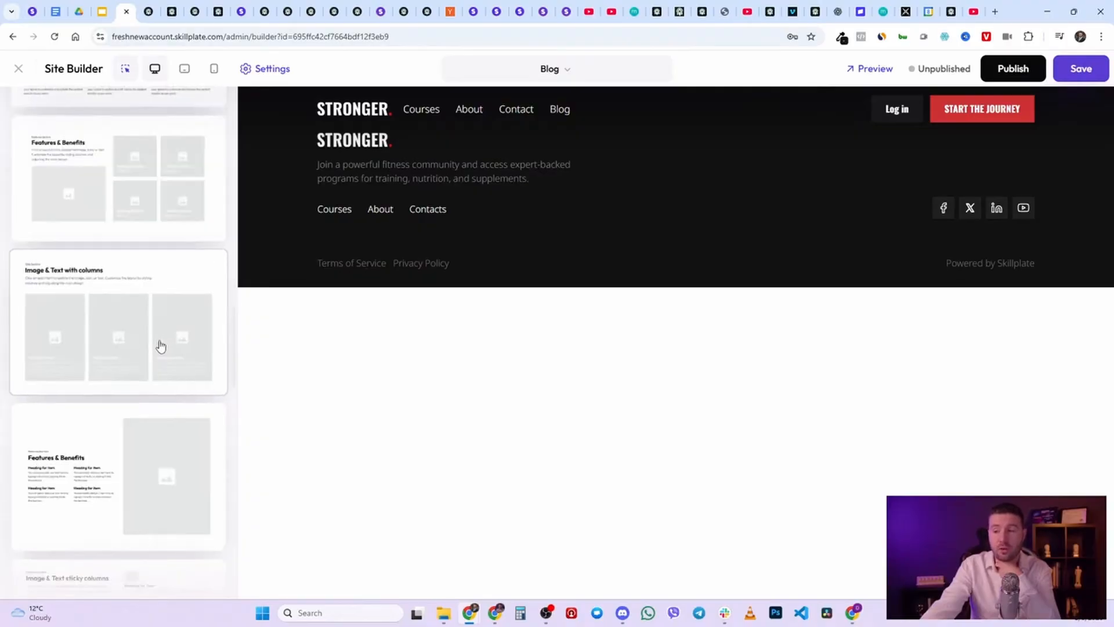
{"action": "scroll", "coordinate": [162, 348], "scroll_direction": "down", "scroll_amount": 2}
{"action": "scroll", "coordinate": [170, 363], "scroll_direction": "down", "scroll_amount": 4}
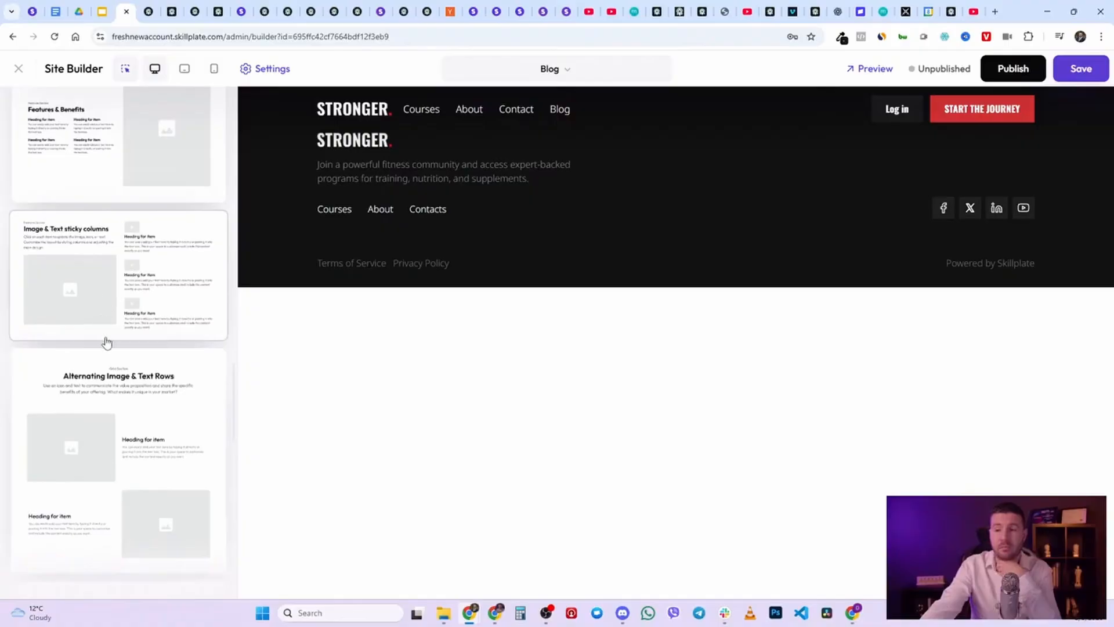
{"action": "left_click", "coordinate": [117, 459]}
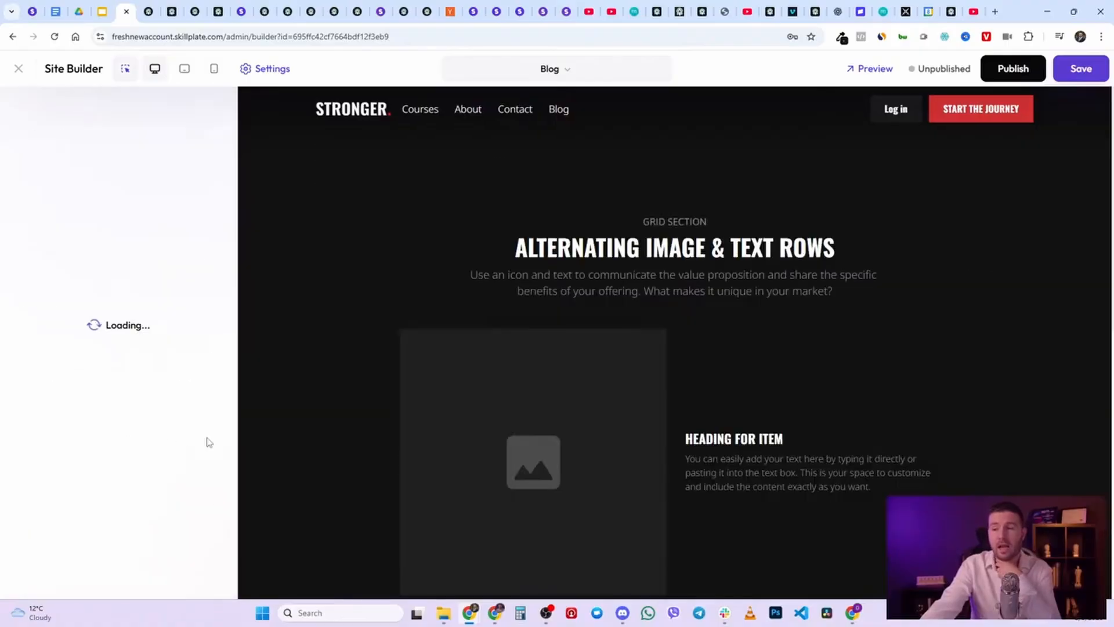
- Open the settings of the first image and text row and check which action types its image can use
{"action": "scroll", "coordinate": [755, 383], "scroll_direction": "down", "scroll_amount": 5}
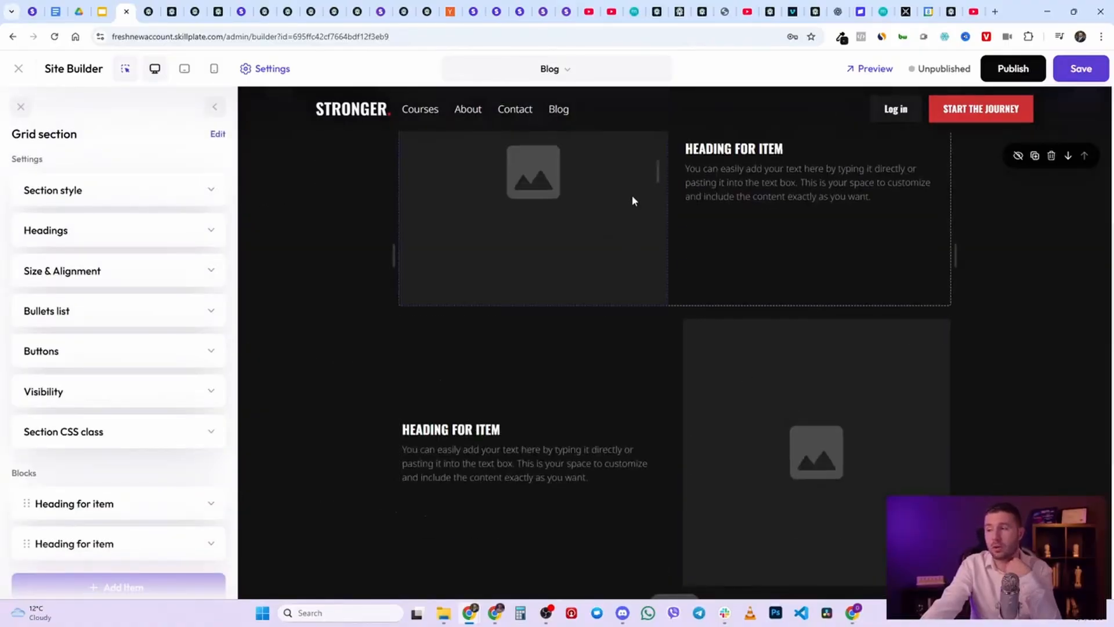
{"action": "left_click", "coordinate": [733, 251]}
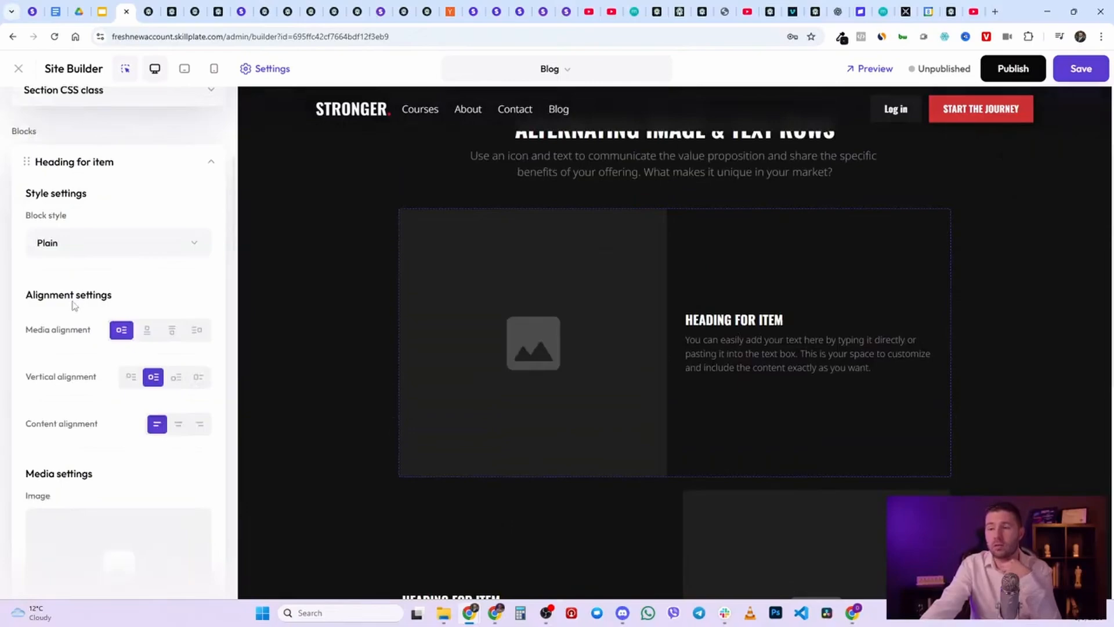
{"action": "scroll", "coordinate": [123, 344], "scroll_direction": "down", "scroll_amount": 4}
{"action": "scroll", "coordinate": [124, 344], "scroll_direction": "down", "scroll_amount": 3}
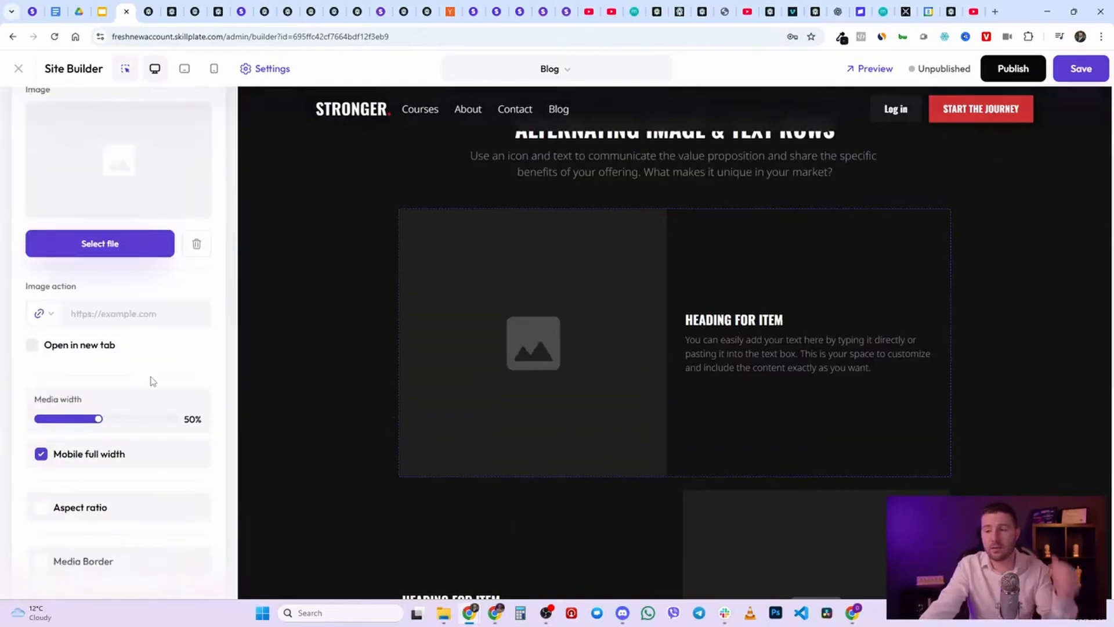
{"action": "left_click", "coordinate": [49, 318]}
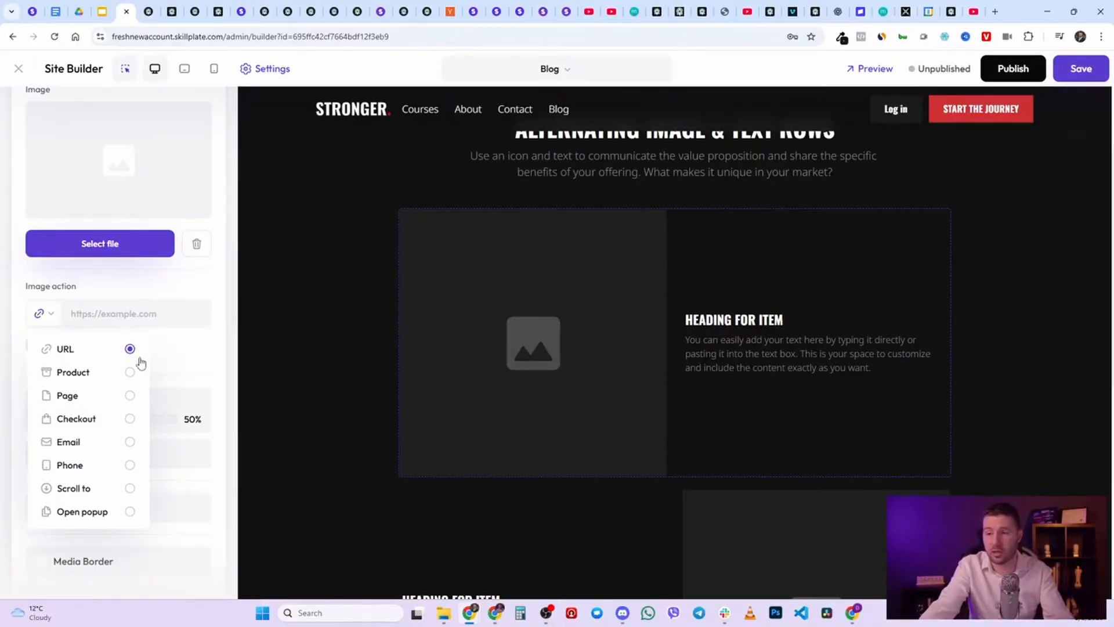
{"action": "left_click", "coordinate": [183, 306]}
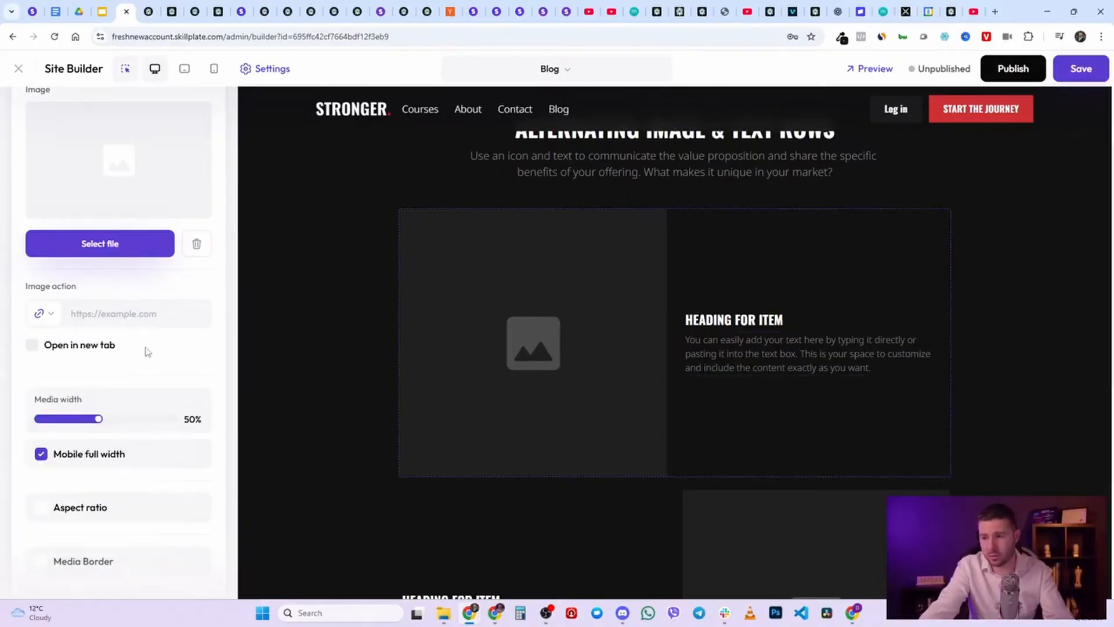
- Add a button with the text "Read More" to the first image and text row
{"action": "scroll", "coordinate": [172, 351], "scroll_direction": "down", "scroll_amount": 3}
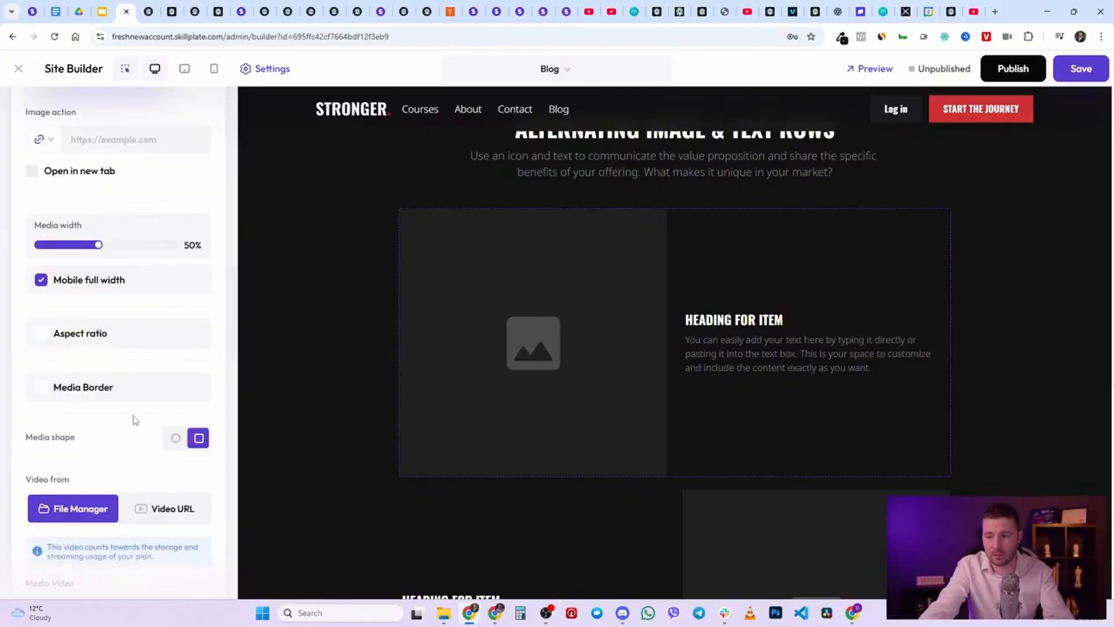
{"action": "scroll", "coordinate": [135, 419], "scroll_direction": "down", "scroll_amount": 7}
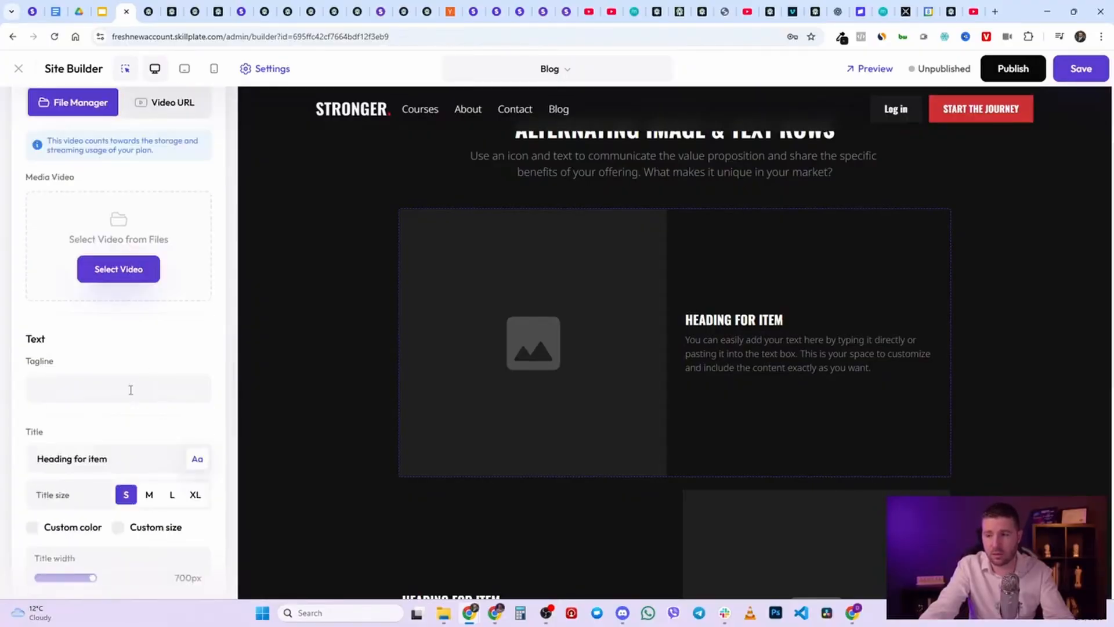
{"action": "scroll", "coordinate": [131, 389], "scroll_direction": "down", "scroll_amount": 10}
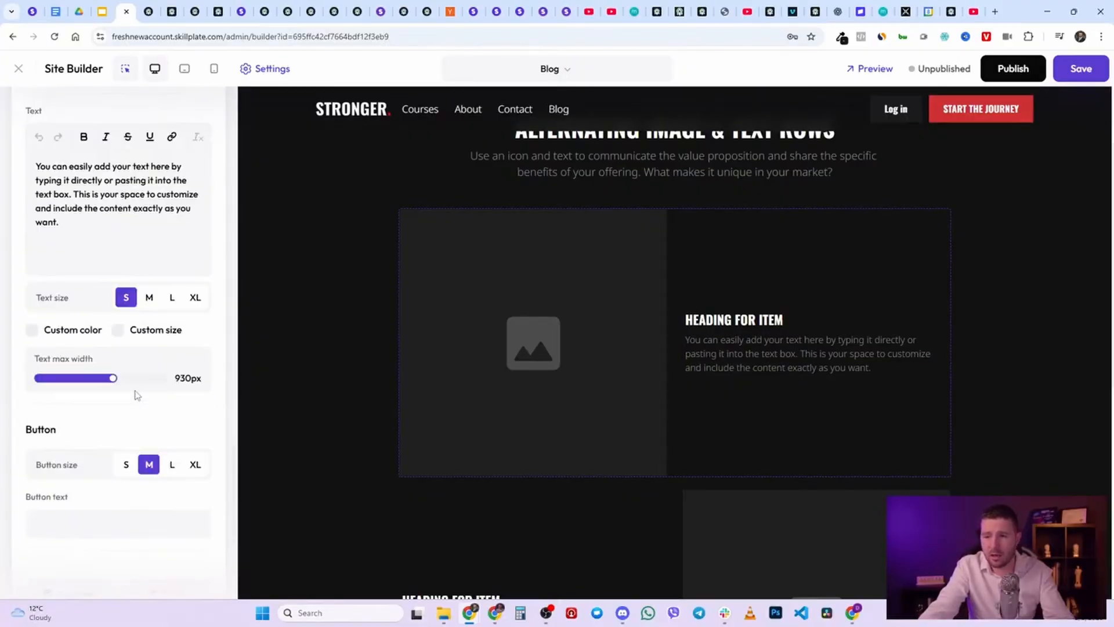
{"action": "scroll", "coordinate": [136, 394], "scroll_direction": "down", "scroll_amount": 2}
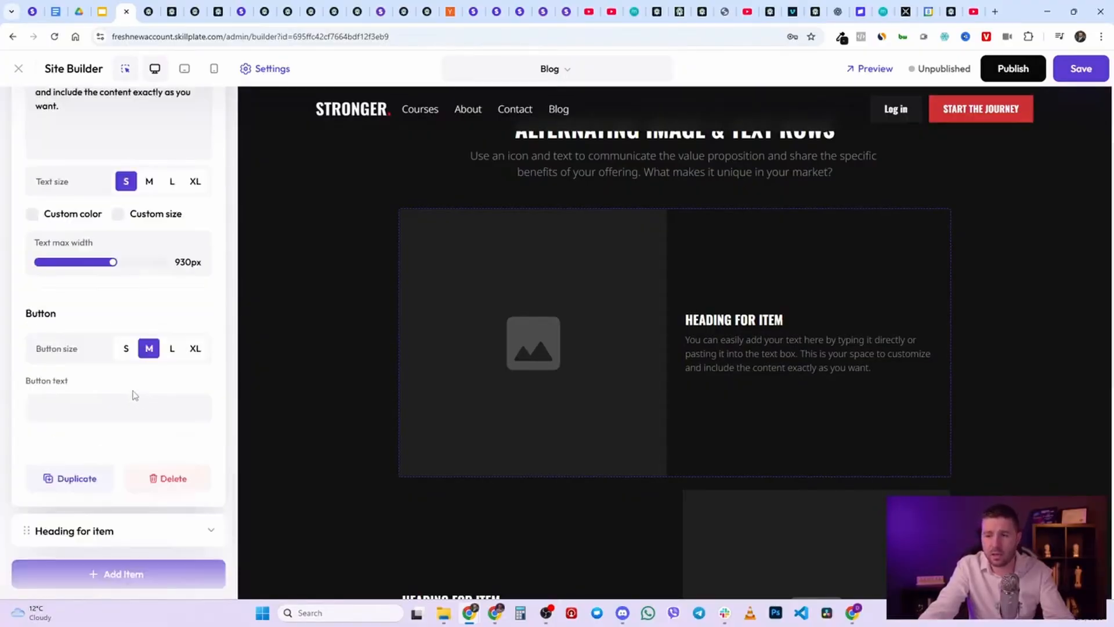
{"action": "left_click", "coordinate": [98, 407]}
{"action": "type", "text": "Read More"}
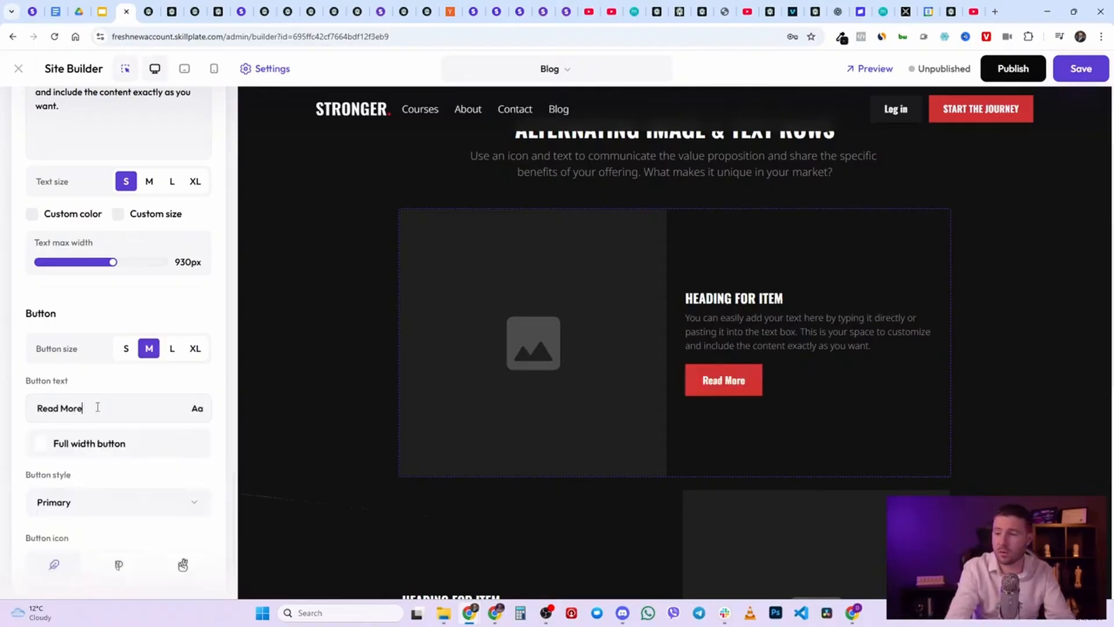
- Search Unsplash for "fitness" and set the first row's image to the photo of a man gripping dumbbells on a rack
{"action": "left_click", "coordinate": [500, 332]}
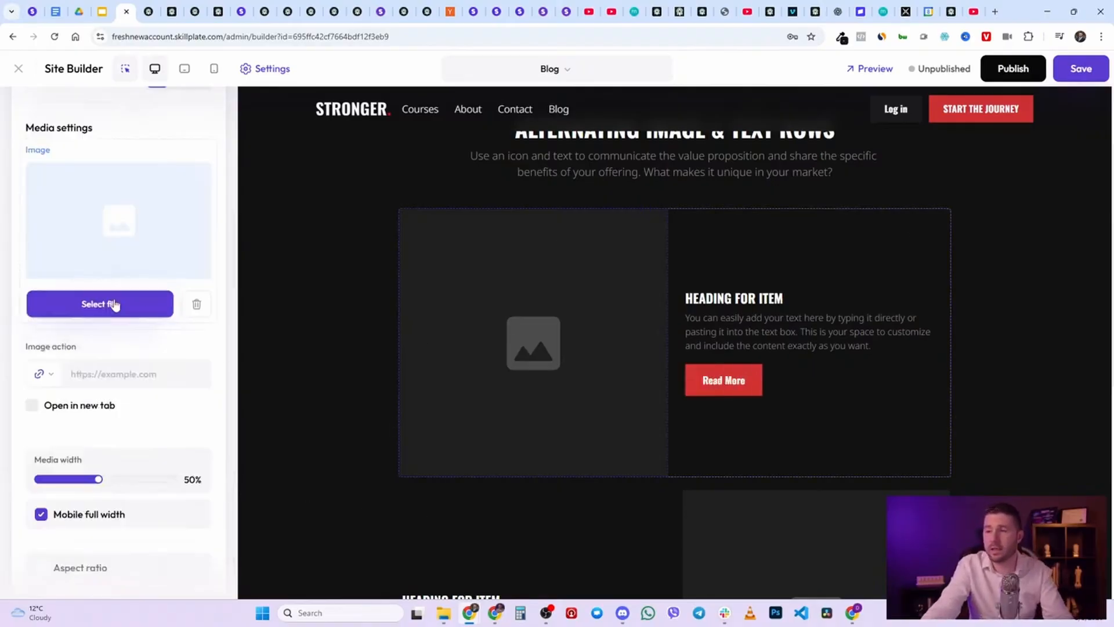
{"action": "left_click", "coordinate": [114, 304]}
{"action": "left_click", "coordinate": [103, 266]}
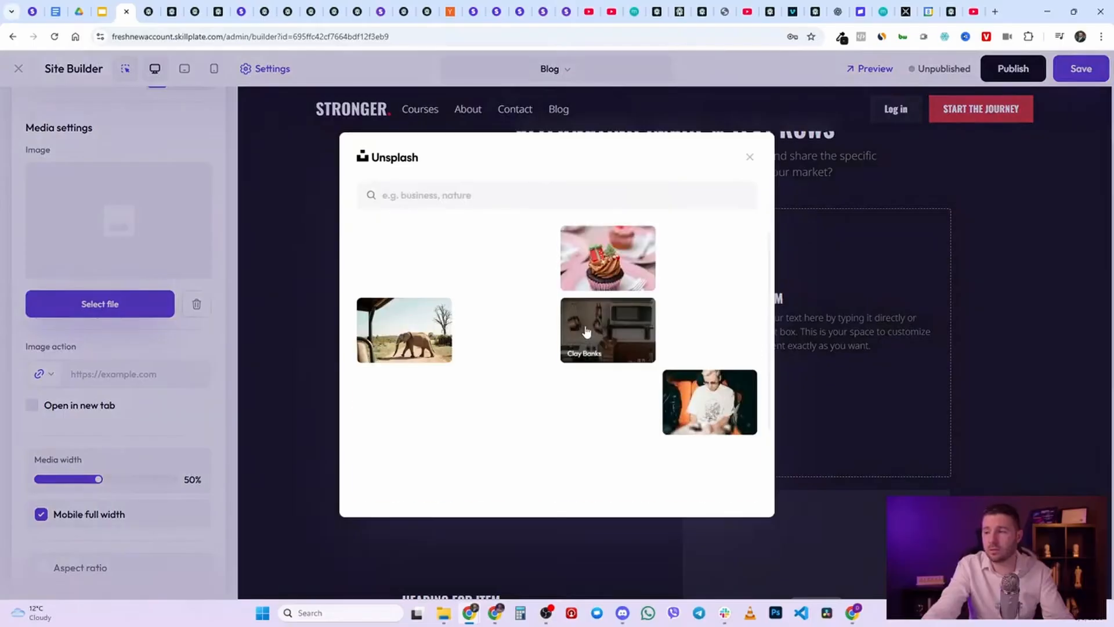
{"action": "left_click", "coordinate": [452, 192]}
{"action": "type", "text": "fitne"}
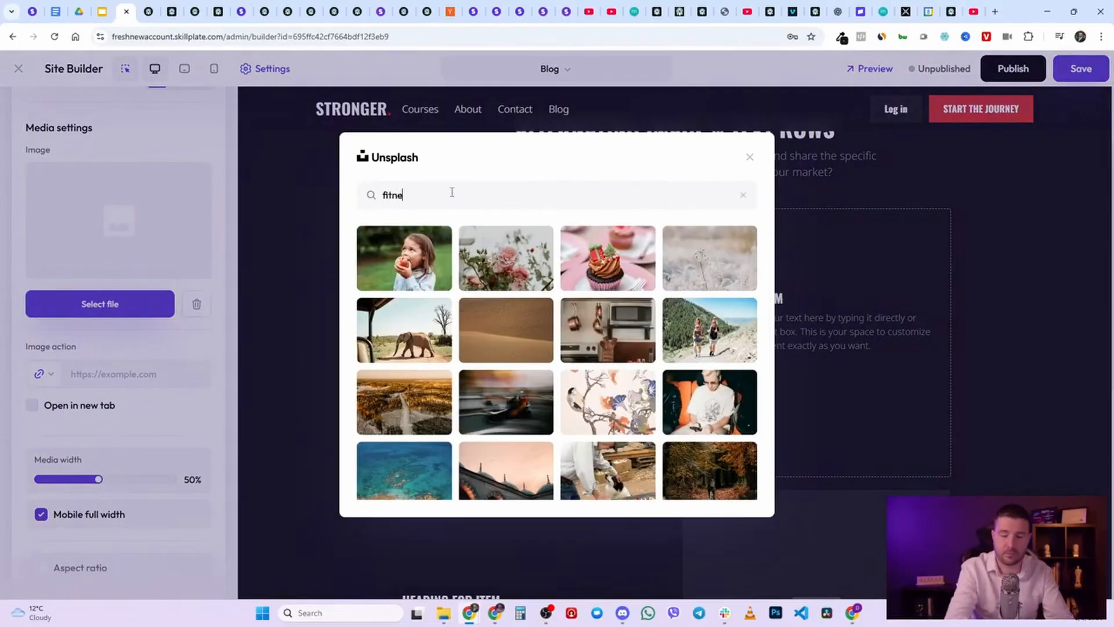
{"action": "type", "text": "ss"}
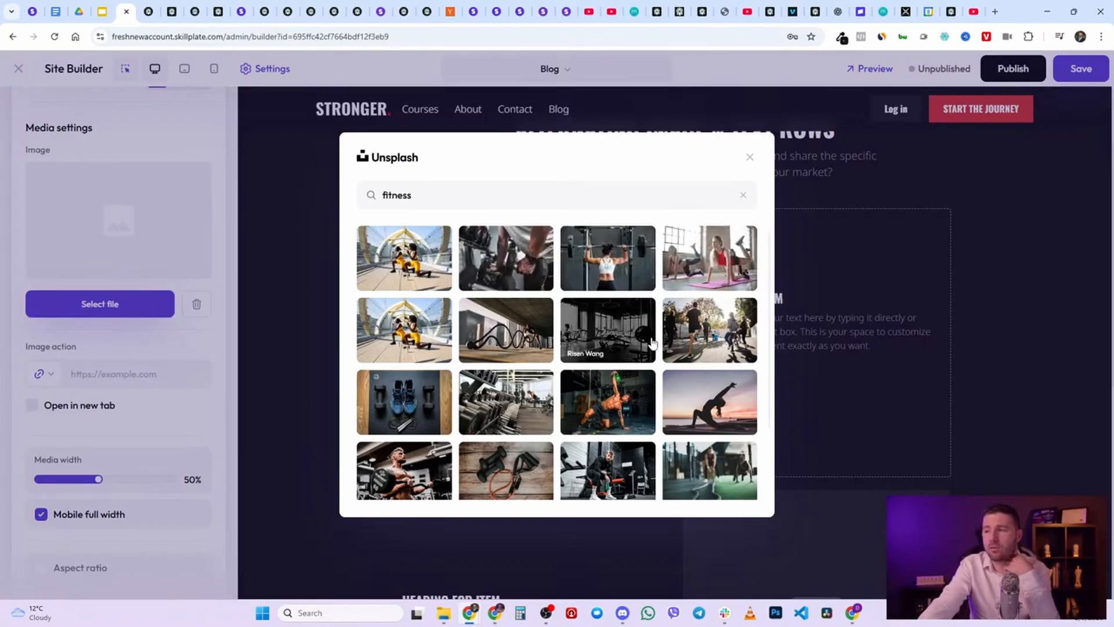
{"action": "left_click", "coordinate": [511, 264]}
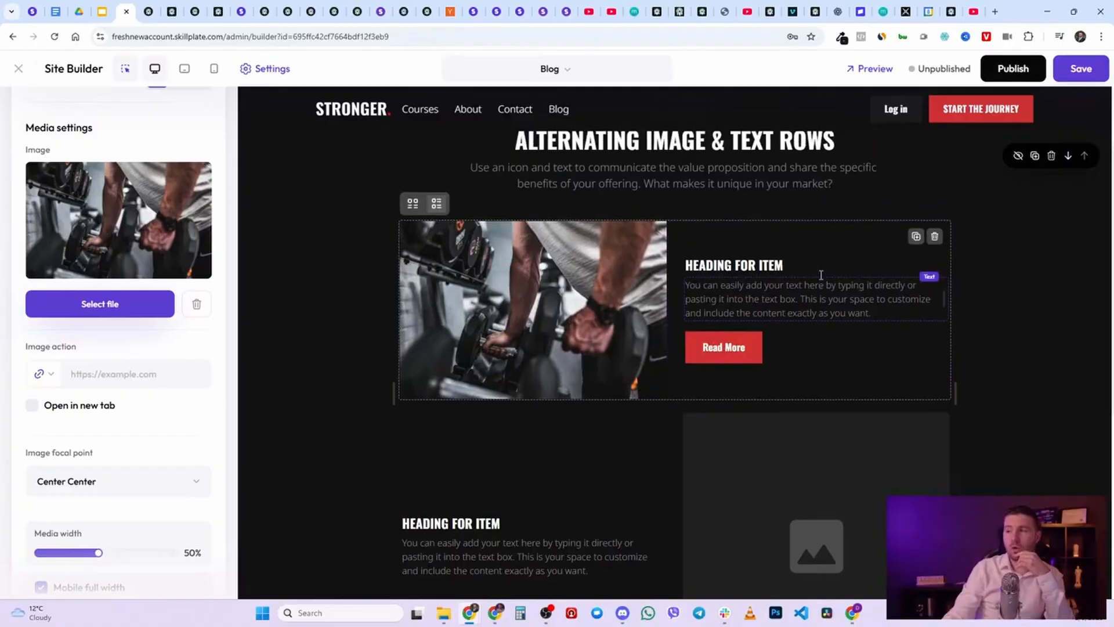
- Insert a Masonry Gallery section from the image templates below the alternating image and text rows
{"action": "scroll", "coordinate": [813, 290], "scroll_direction": "down", "scroll_amount": 5}
{"action": "left_click", "coordinate": [673, 408]}
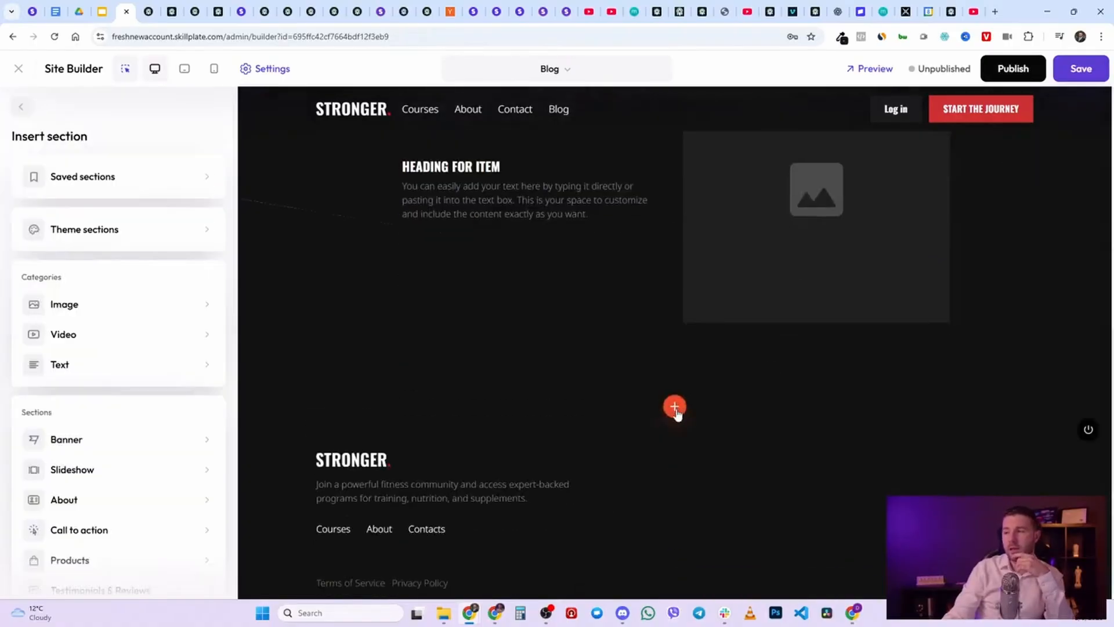
{"action": "left_click", "coordinate": [87, 303]}
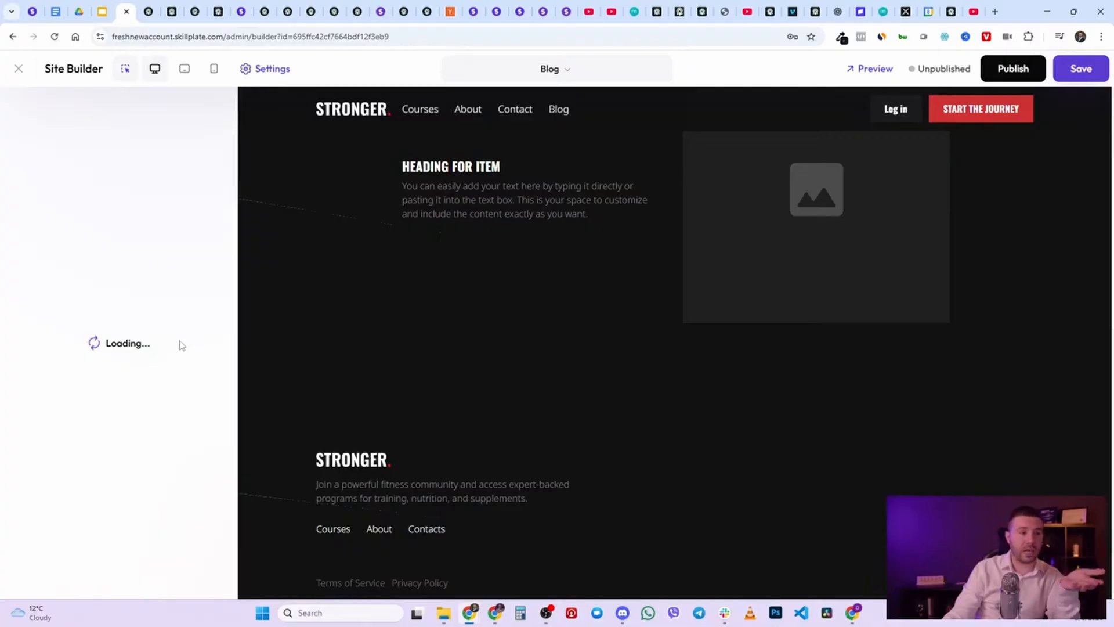
{"action": "scroll", "coordinate": [165, 348], "scroll_direction": "down", "scroll_amount": 15}
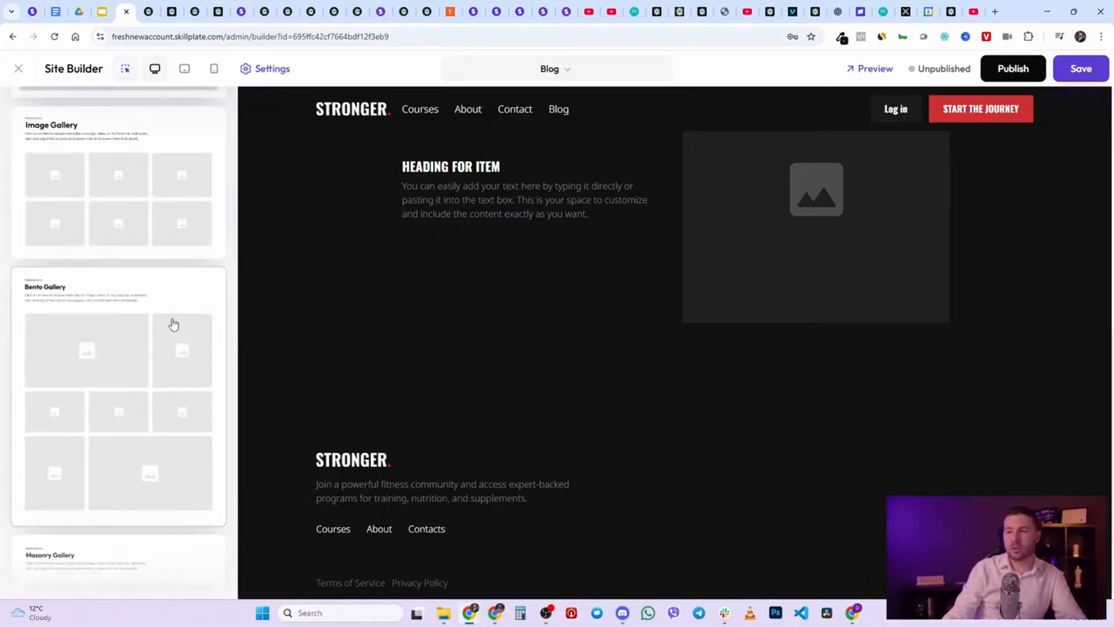
{"action": "scroll", "coordinate": [161, 290], "scroll_direction": "down", "scroll_amount": 4}
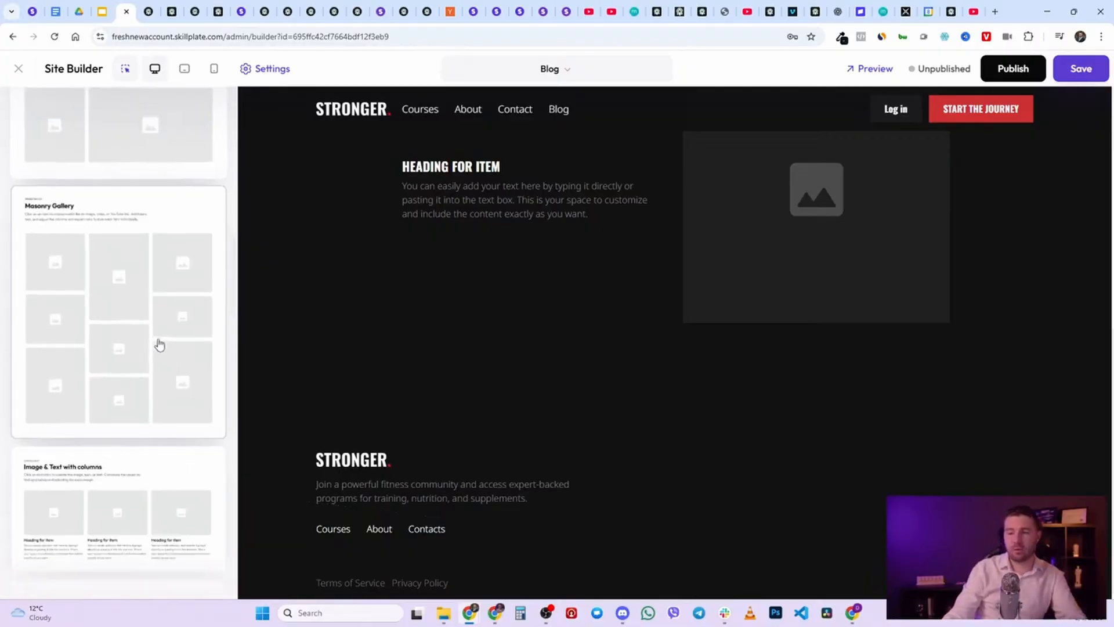
{"action": "left_click", "coordinate": [132, 317]}
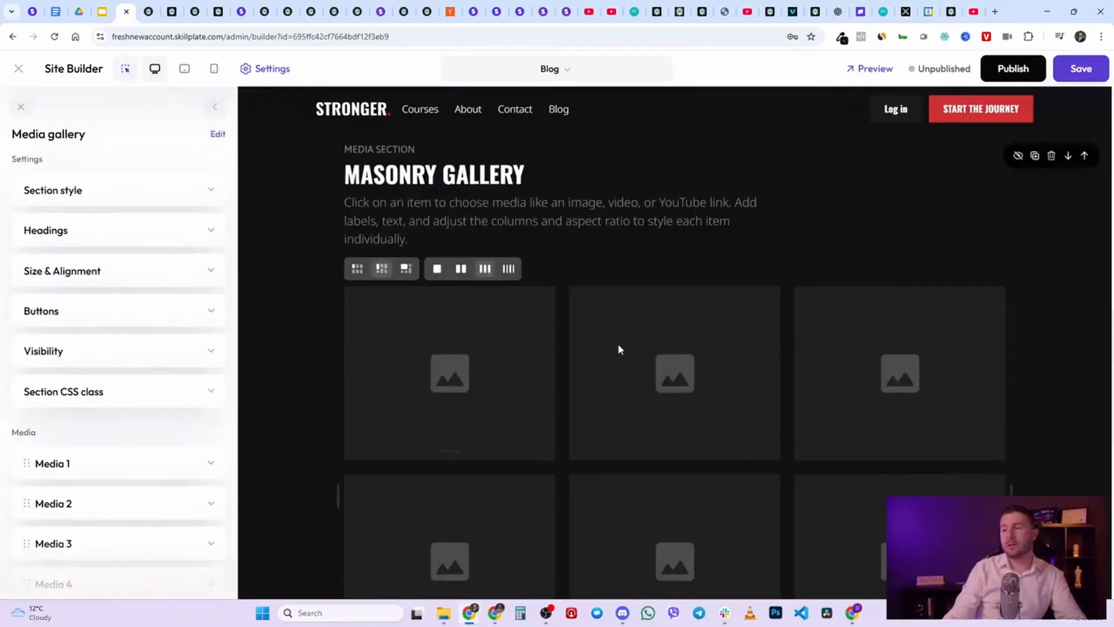
- Look over the Masonry Gallery section's placeholder grid and select its title text
{"action": "scroll", "coordinate": [627, 334], "scroll_direction": "down", "scroll_amount": 4}
{"action": "scroll", "coordinate": [635, 317], "scroll_direction": "up", "scroll_amount": 4}
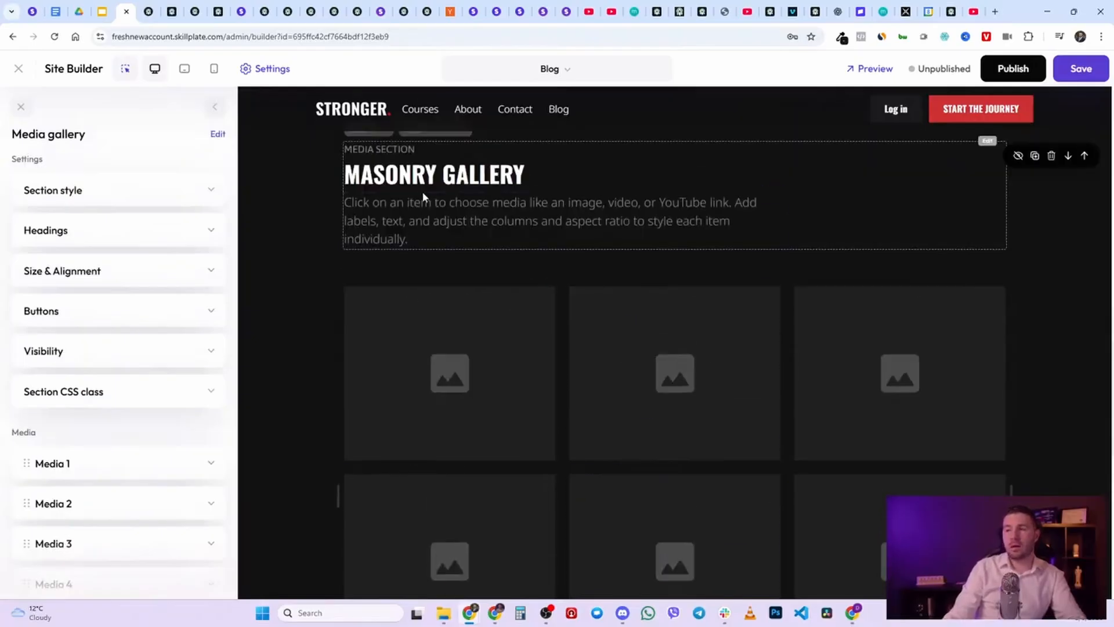
{"action": "left_click_drag", "start_coordinate": [527, 180], "coordinate": [325, 173]}
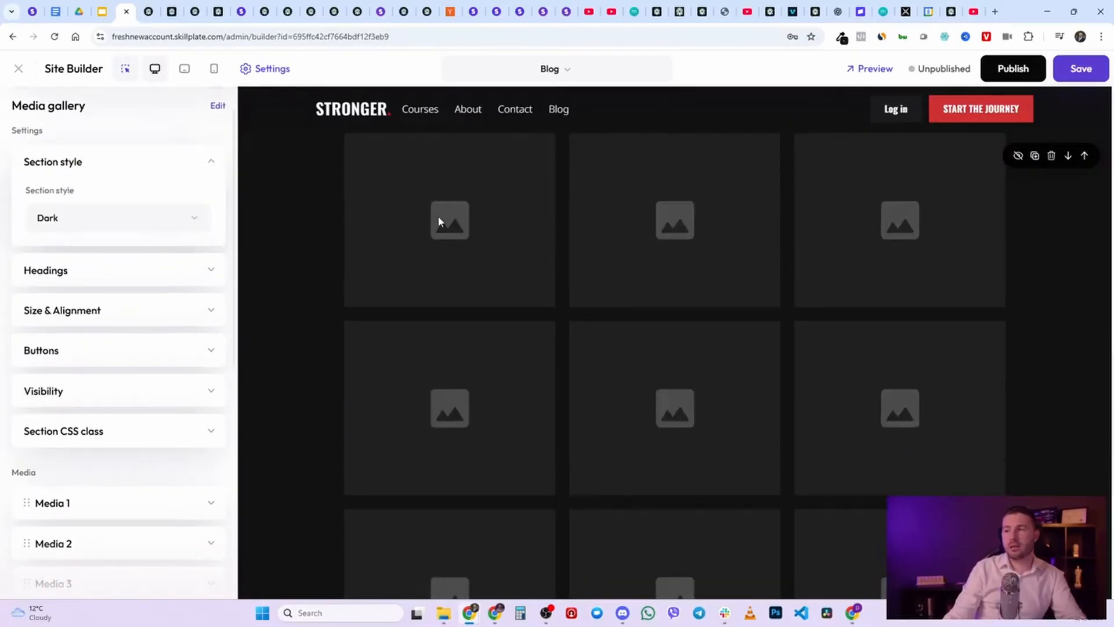
- Set the media gallery section's title to "MORE BLOG POSTS" and center its heading block
{"action": "left_click", "coordinate": [442, 225]}
{"action": "type", "text": "MO"}
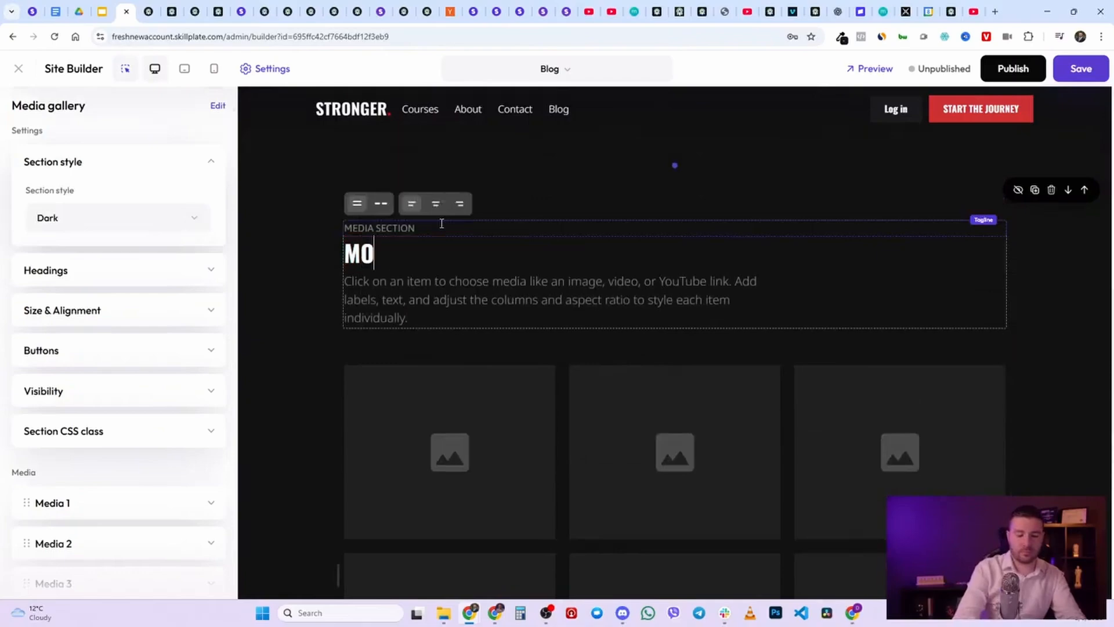
{"action": "type", "text": "RE BLOG POSTS"}
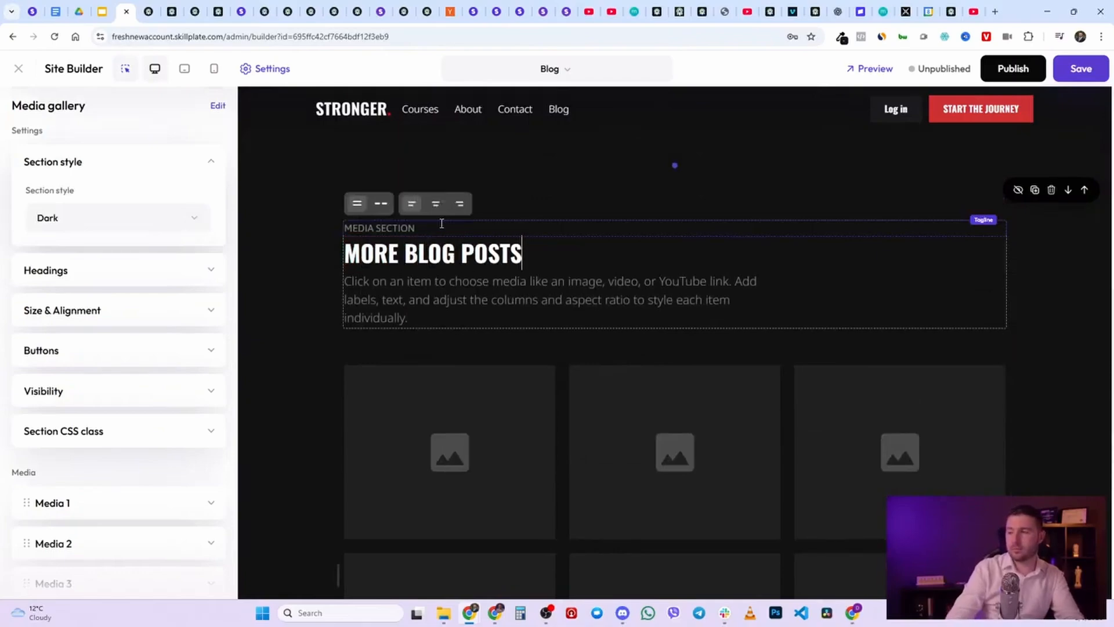
{"action": "left_click", "coordinate": [443, 207]}
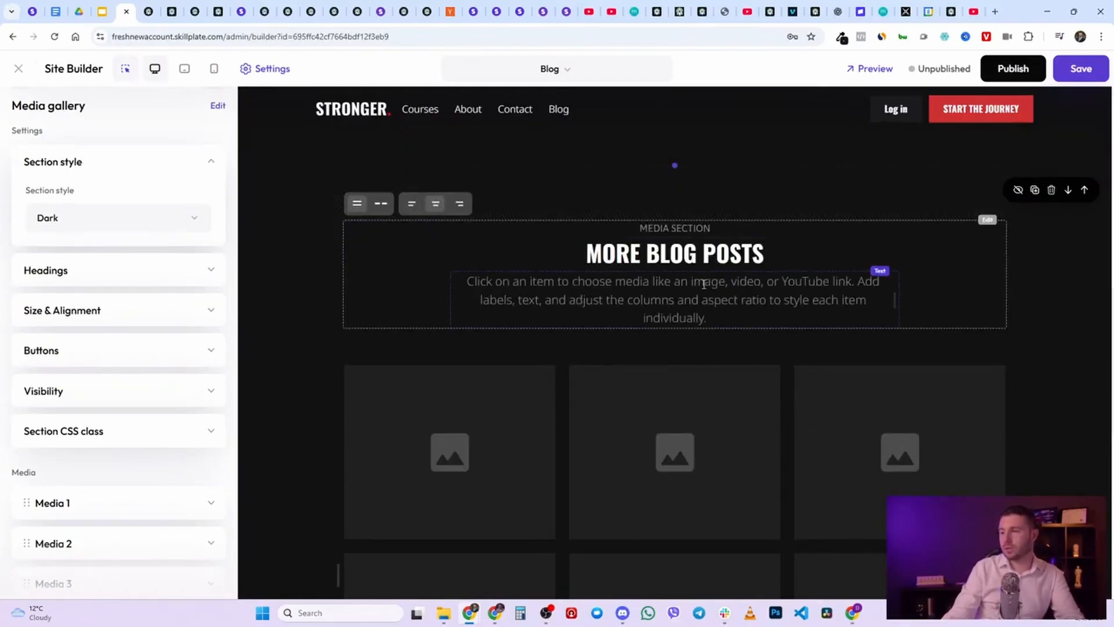
- Search Unsplash for "fintess" and set the first gallery tile's image to the photo of two arms lifting dumbbells
{"action": "scroll", "coordinate": [748, 296], "scroll_direction": "down", "scroll_amount": 3}
{"action": "left_click", "coordinate": [415, 255]}
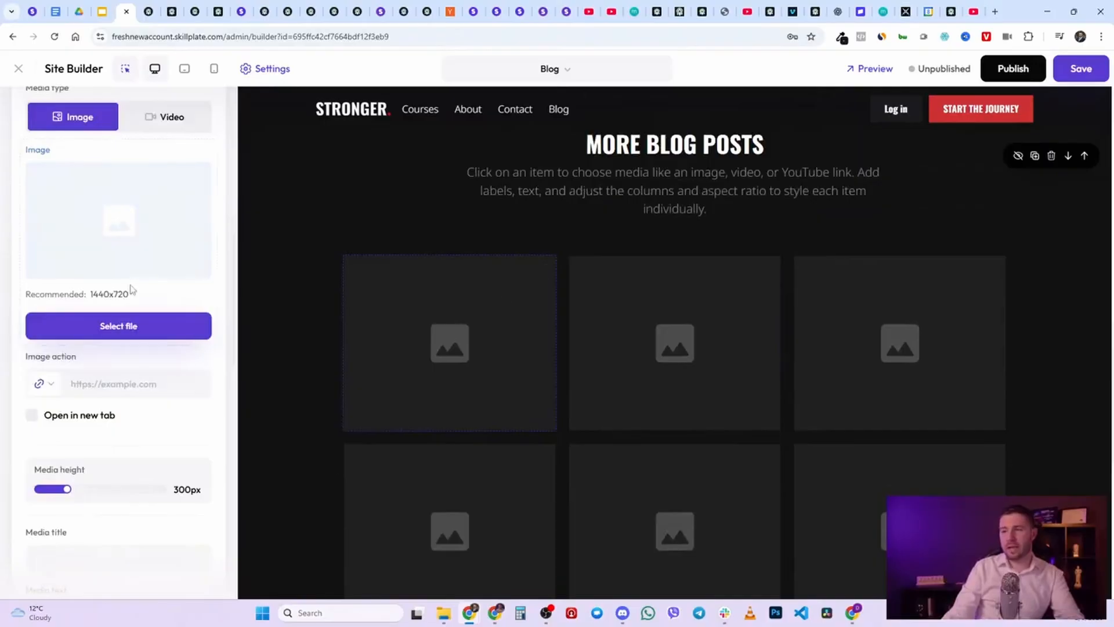
{"action": "left_click", "coordinate": [93, 329]}
{"action": "left_click", "coordinate": [105, 295]}
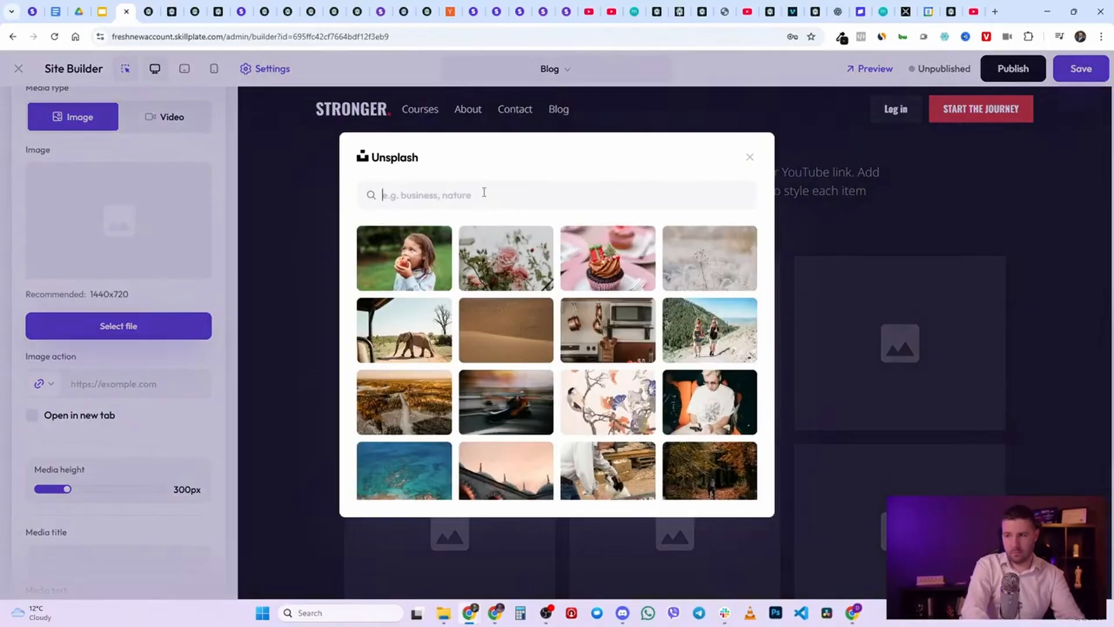
{"action": "type", "text": "fintess"}
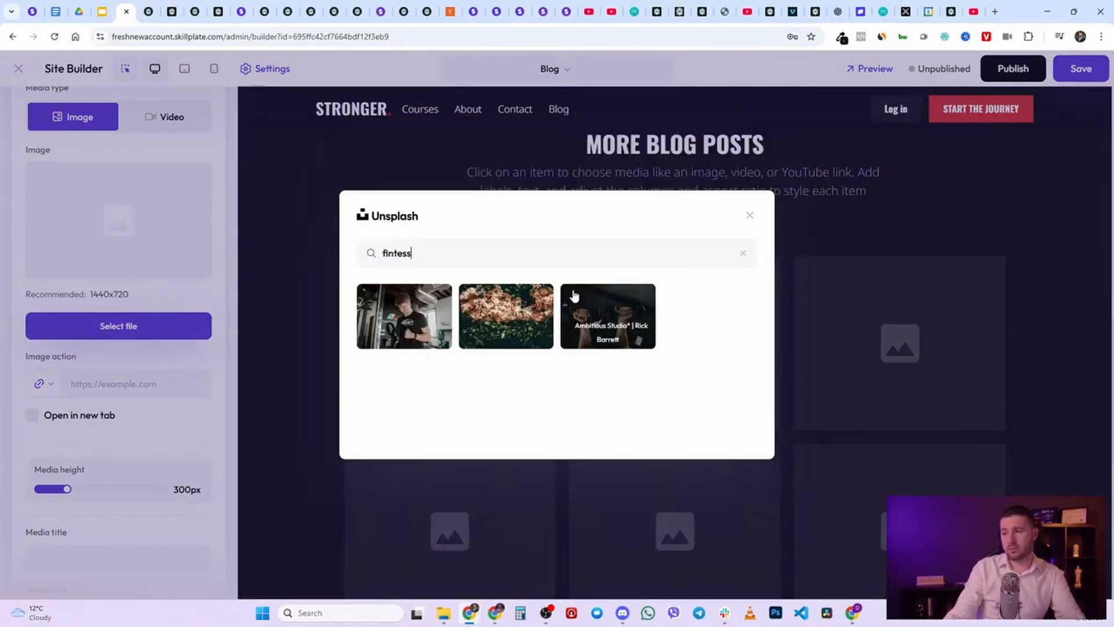
{"action": "left_click", "coordinate": [610, 321]}
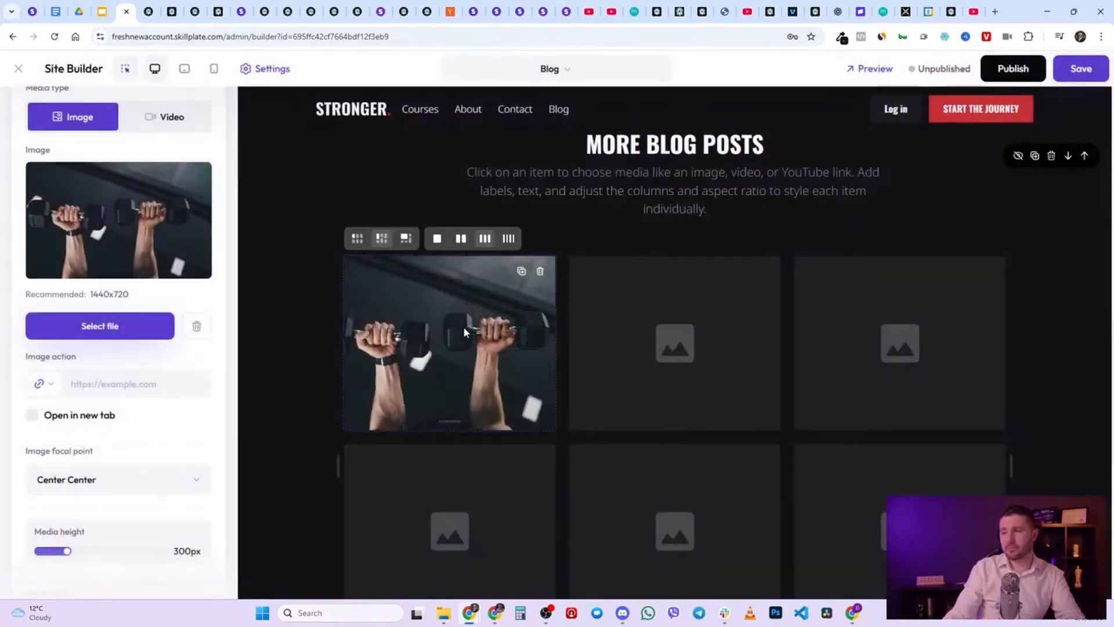
- Switch the first gallery image's action type to Page without choosing a page, and save and publish the Blog page
{"action": "left_click", "coordinate": [51, 385]}
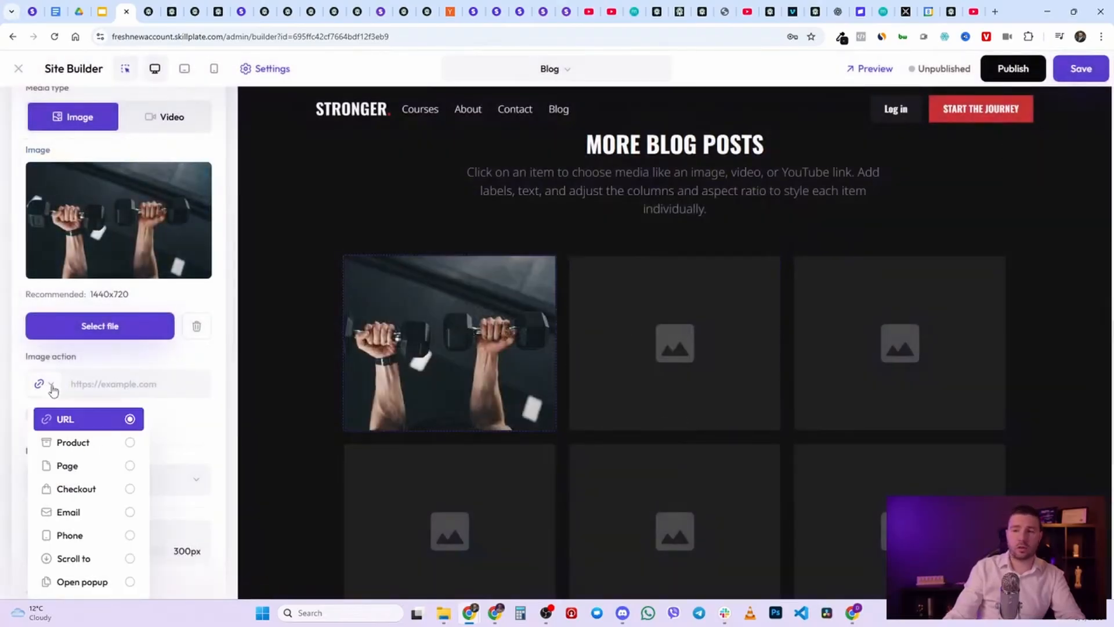
{"action": "left_click", "coordinate": [88, 466]}
{"action": "left_click", "coordinate": [110, 384]}
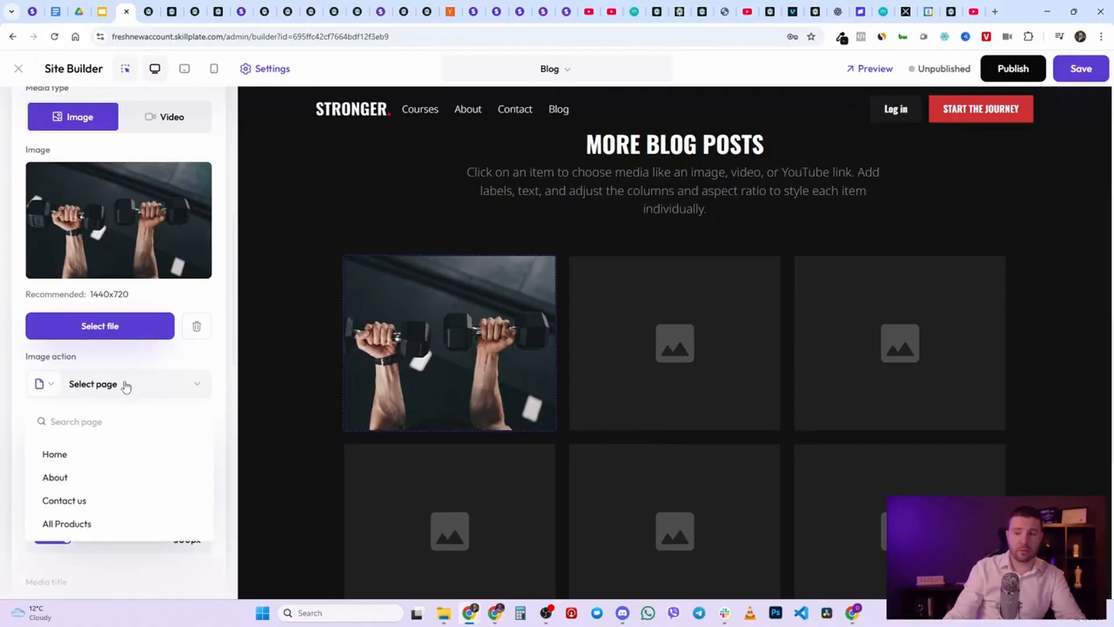
{"action": "left_click", "coordinate": [127, 363]}
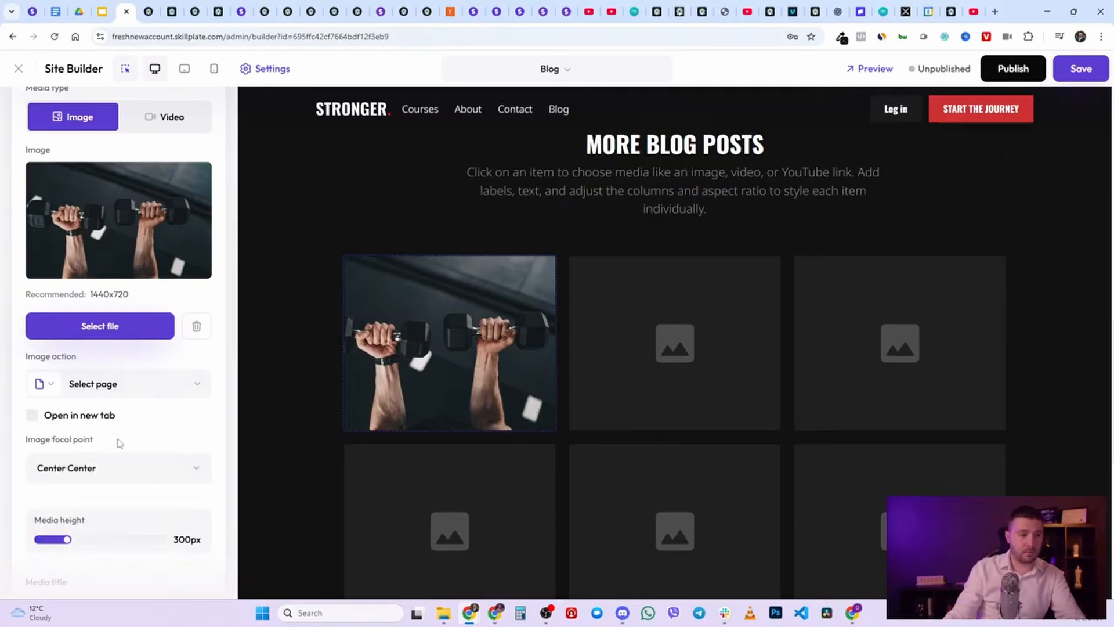
{"action": "left_click", "coordinate": [1072, 76]}
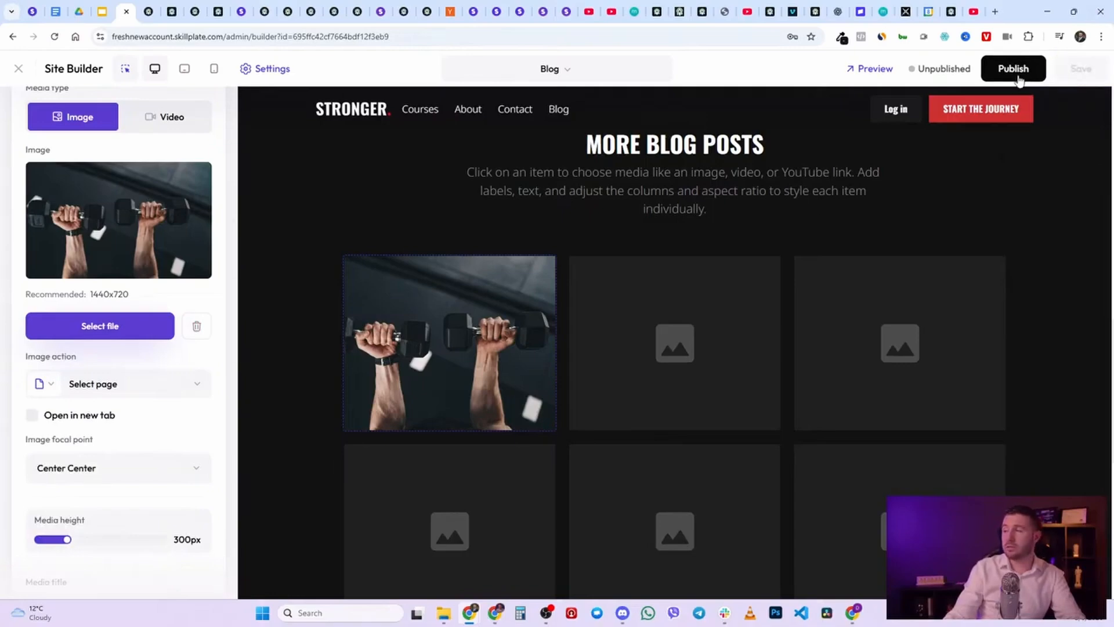
{"action": "left_click", "coordinate": [1015, 70]}
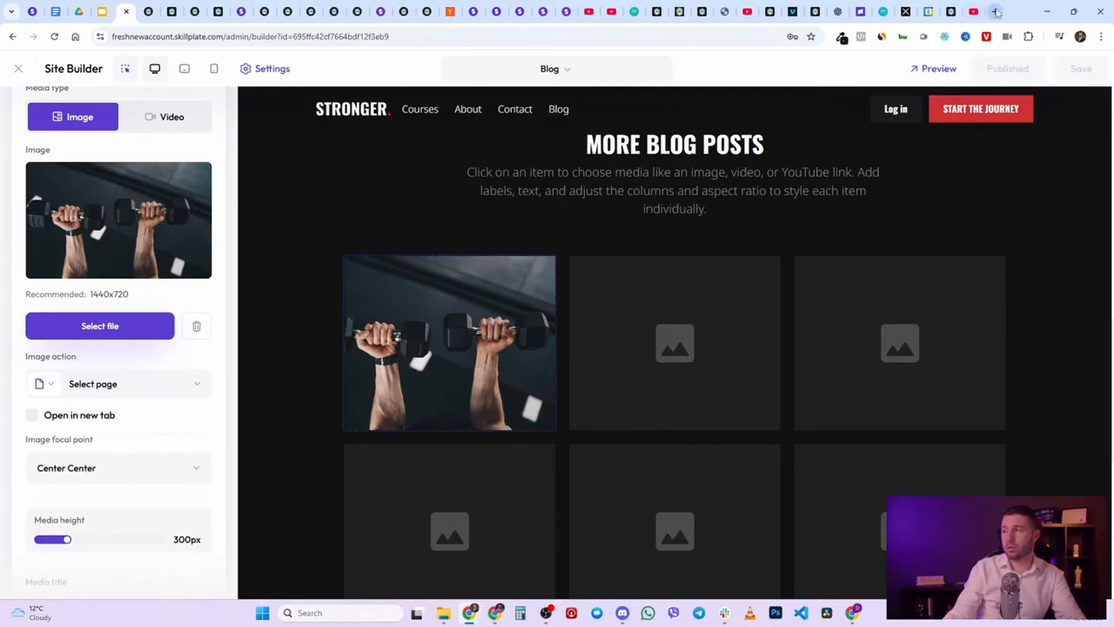
- Open the example article blog.masters-academy.com/the-golden-rules-of-sales in a new browser tab
{"action": "left_click", "coordinate": [995, 12]}
{"action": "type", "text": "bl"}
{"action": "key", "text": "Return"}
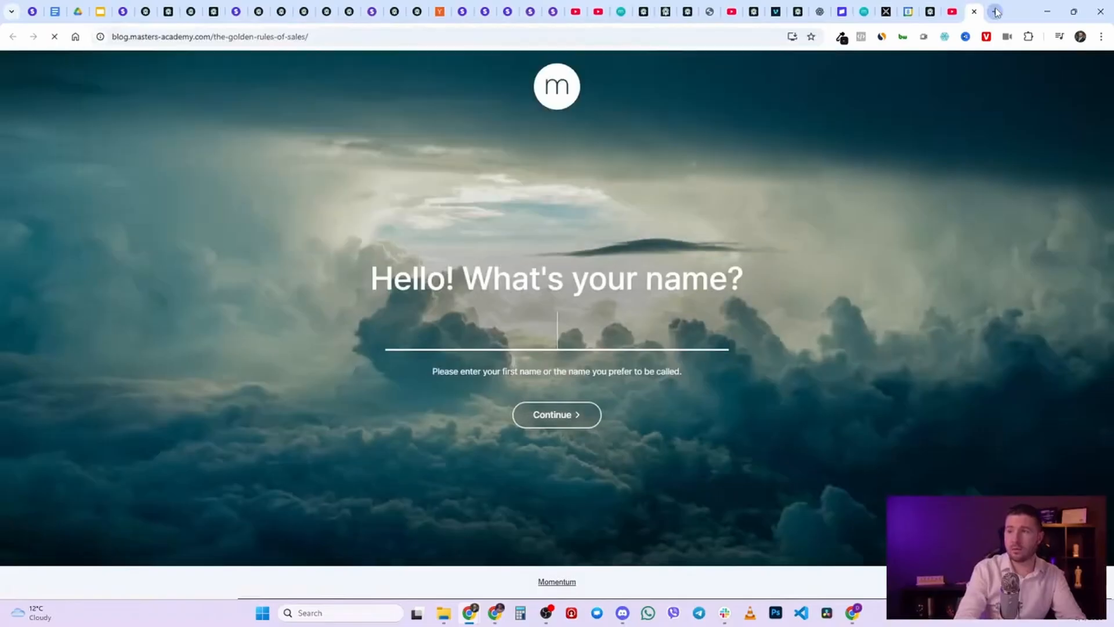
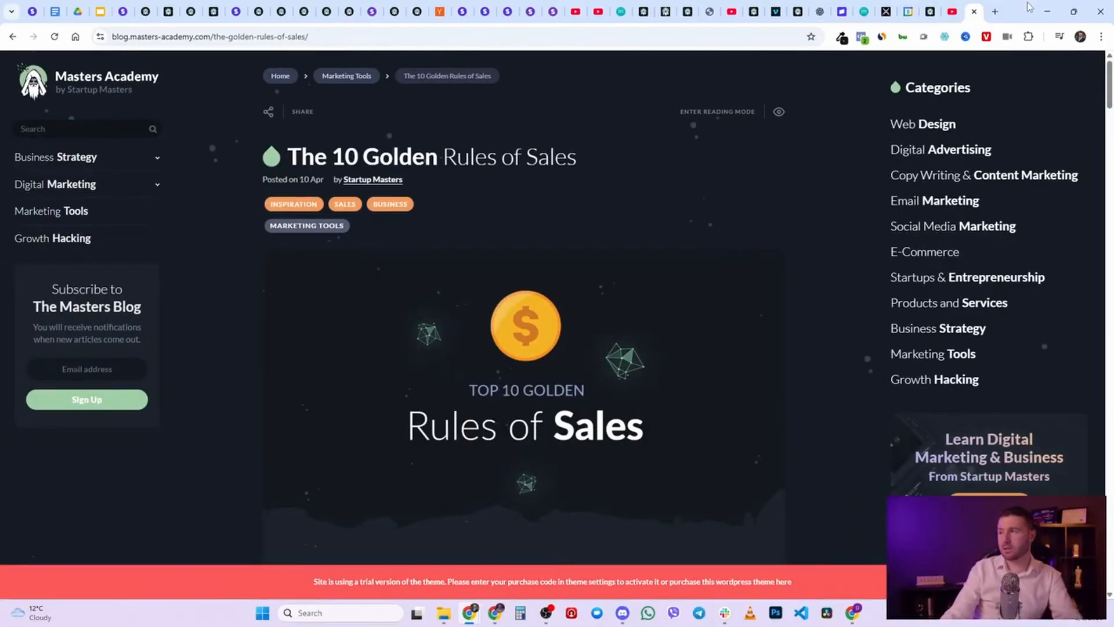
{"action": "left_click", "coordinate": [996, 12]}
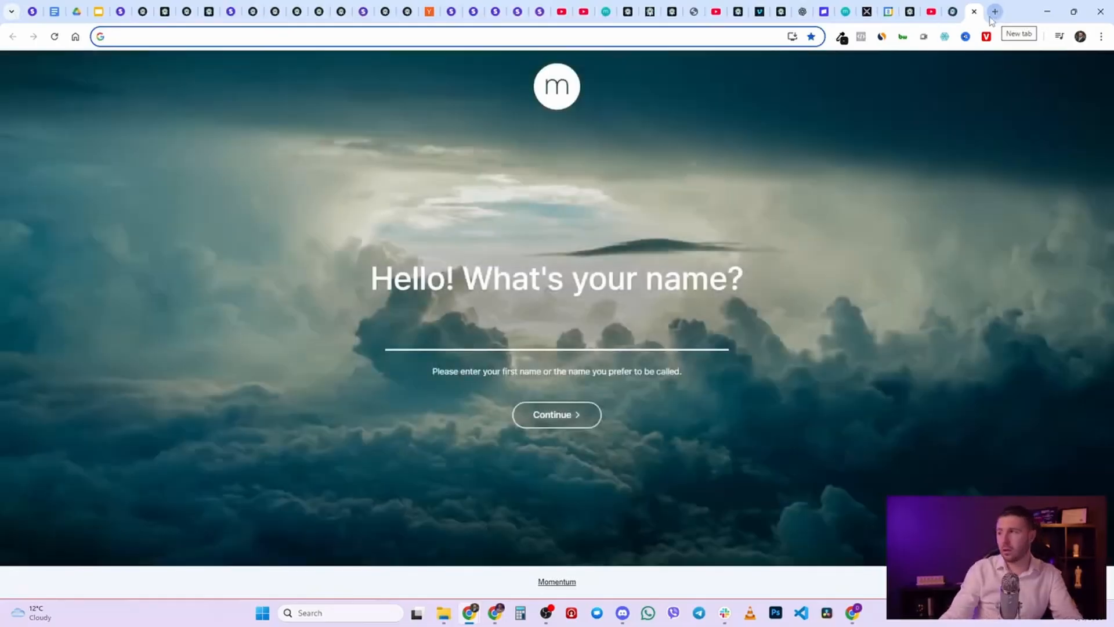
{"action": "left_click", "coordinate": [974, 12]}
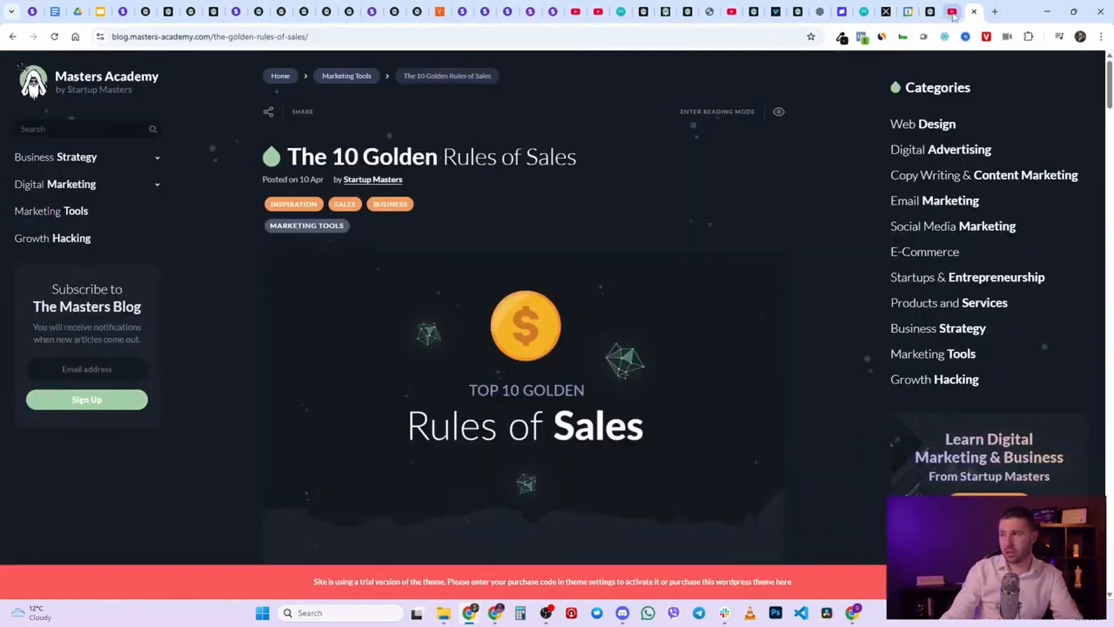
- Examine the example article's header image, introductory paragraphs and bulleted list of rules
{"action": "scroll", "coordinate": [639, 267], "scroll_direction": "down", "scroll_amount": 5}
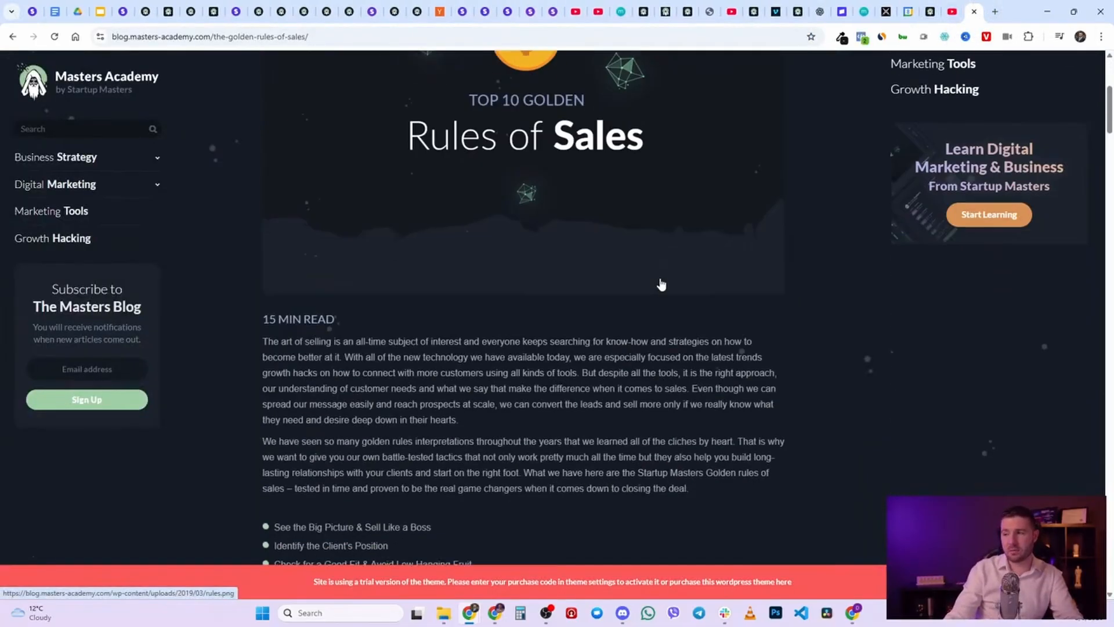
{"action": "scroll", "coordinate": [634, 256], "scroll_direction": "up", "scroll_amount": 4}
{"action": "scroll", "coordinate": [367, 220], "scroll_direction": "down", "scroll_amount": 2}
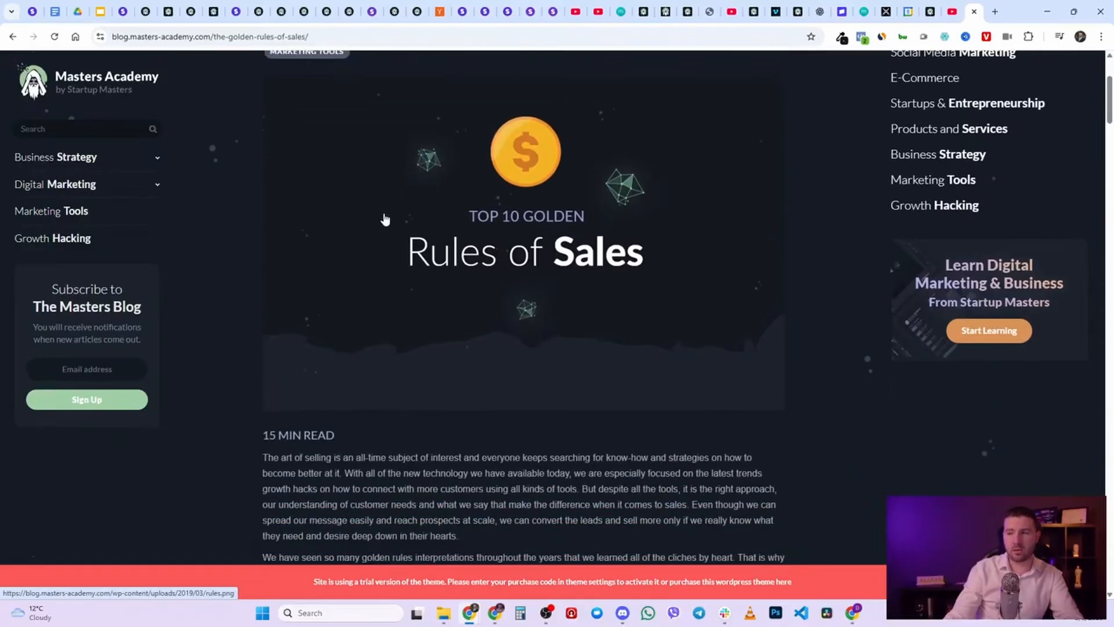
{"action": "scroll", "coordinate": [406, 226], "scroll_direction": "down", "scroll_amount": 2}
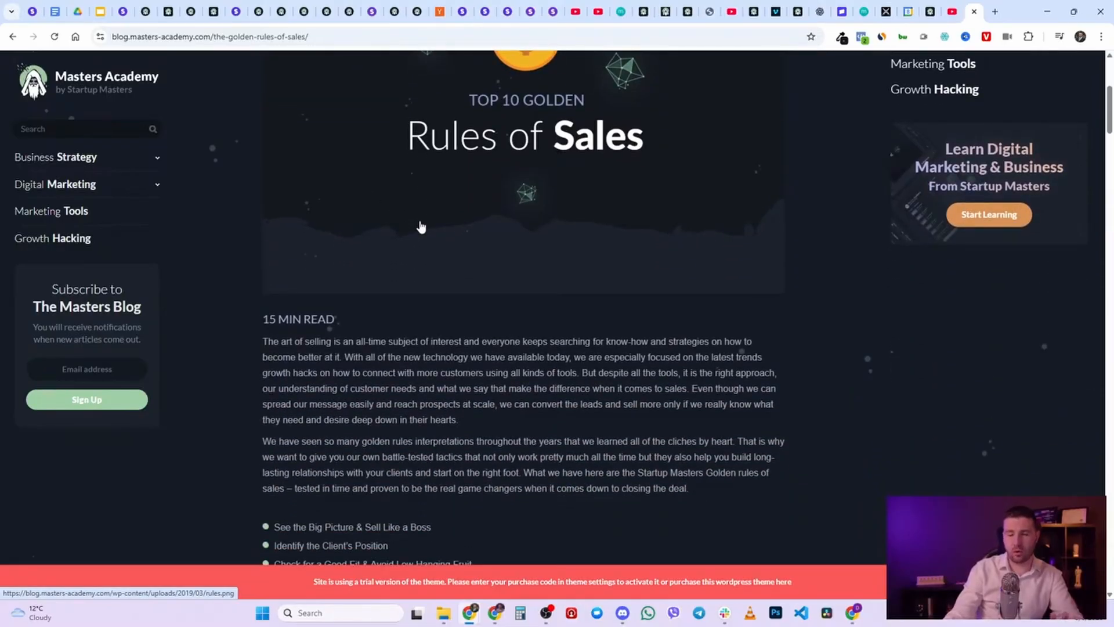
{"action": "scroll", "coordinate": [421, 226], "scroll_direction": "down", "scroll_amount": 3}
{"action": "left_click_drag", "start_coordinate": [260, 146], "coordinate": [714, 323]}
{"action": "scroll", "coordinate": [586, 330], "scroll_direction": "down", "scroll_amount": 3}
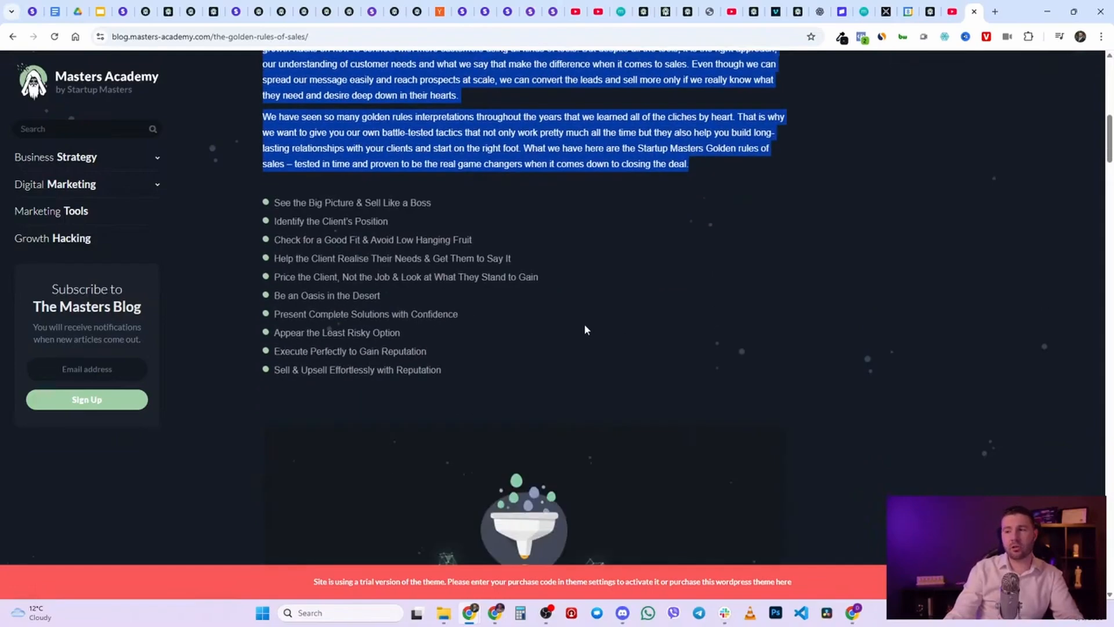
{"action": "left_click_drag", "start_coordinate": [271, 180], "coordinate": [498, 348]}
{"action": "scroll", "coordinate": [522, 351], "scroll_direction": "down", "scroll_amount": 1}
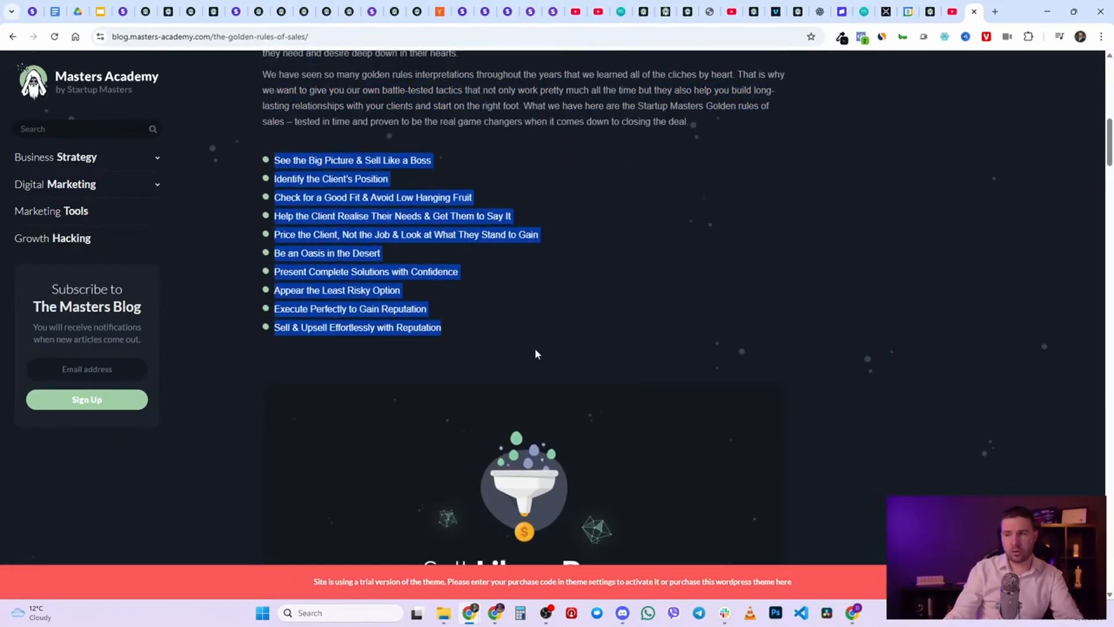
- Examine how the article's first rule combines an image, heading and paragraph, and return to the article title
{"action": "scroll", "coordinate": [535, 354], "scroll_direction": "down", "scroll_amount": 6}
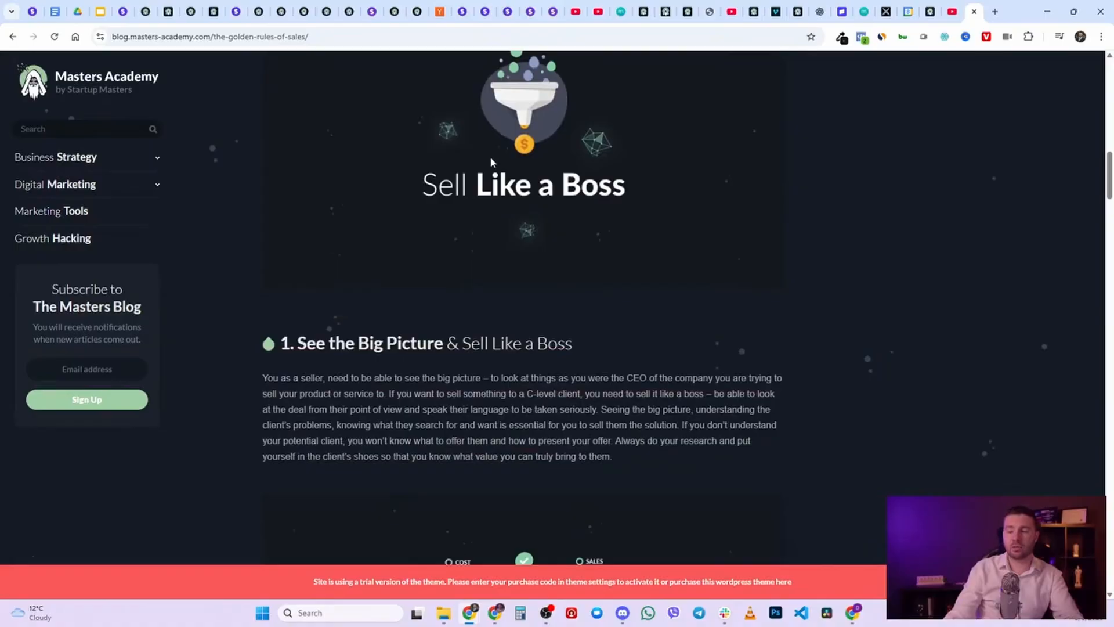
{"action": "scroll", "coordinate": [491, 158], "scroll_direction": "down", "scroll_amount": 1}
{"action": "scroll", "coordinate": [491, 158], "scroll_direction": "up", "scroll_amount": 1}
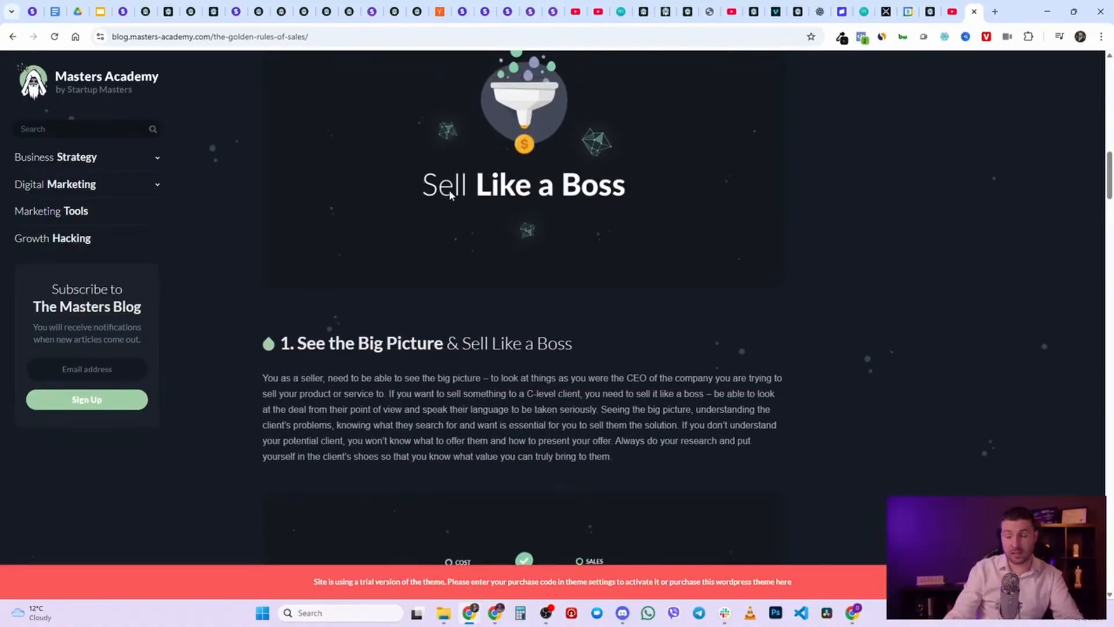
{"action": "scroll", "coordinate": [441, 212], "scroll_direction": "down", "scroll_amount": 2}
{"action": "left_click_drag", "start_coordinate": [285, 231], "coordinate": [642, 336]}
{"action": "scroll", "coordinate": [642, 336], "scroll_direction": "up", "scroll_amount": 12}
{"action": "scroll", "coordinate": [576, 252], "scroll_direction": "up", "scroll_amount": 6}
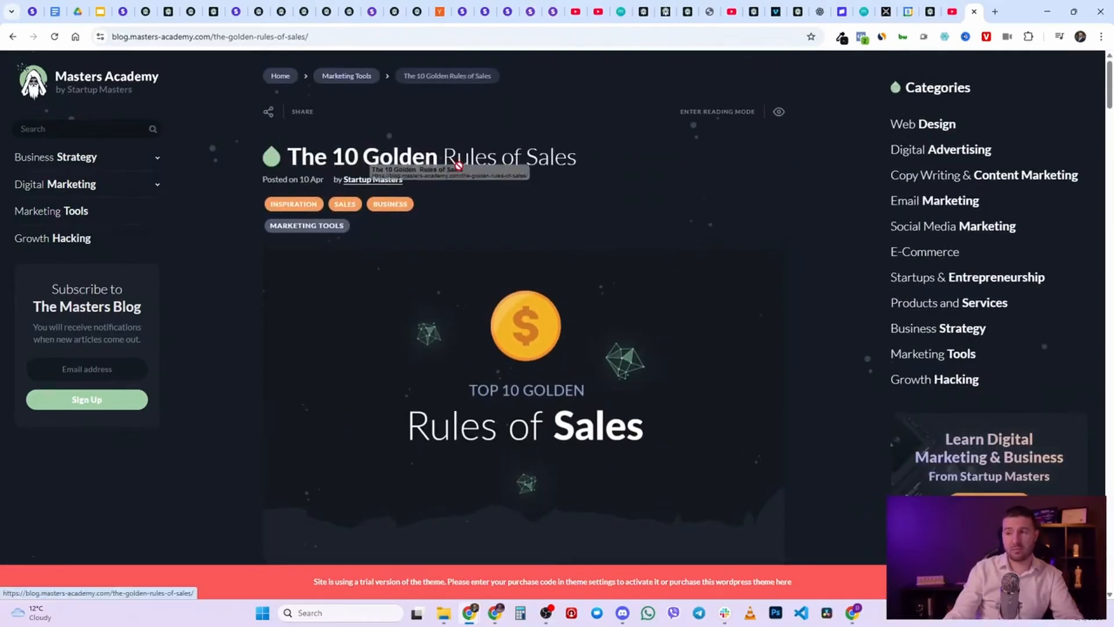
- Review the remaining rule sections down to the conclusion, including the course promotion, expert advice and blog subscription blocks
{"action": "scroll", "coordinate": [552, 214], "scroll_direction": "down", "scroll_amount": 20}
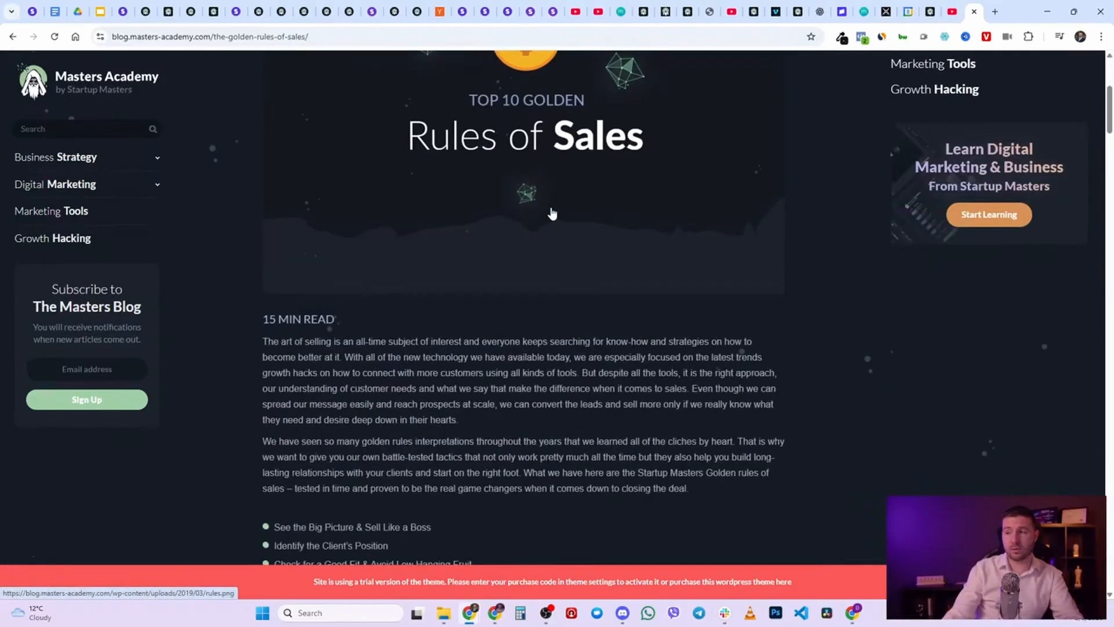
{"action": "scroll", "coordinate": [554, 246], "scroll_direction": "down", "scroll_amount": 5}
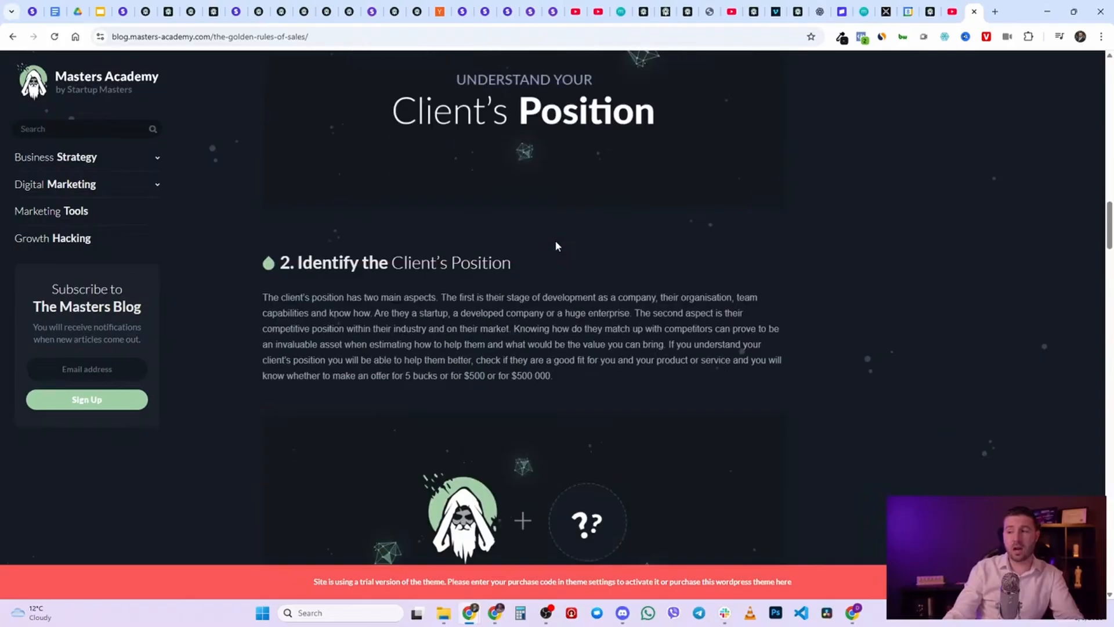
{"action": "scroll", "coordinate": [552, 256], "scroll_direction": "down", "scroll_amount": 14}
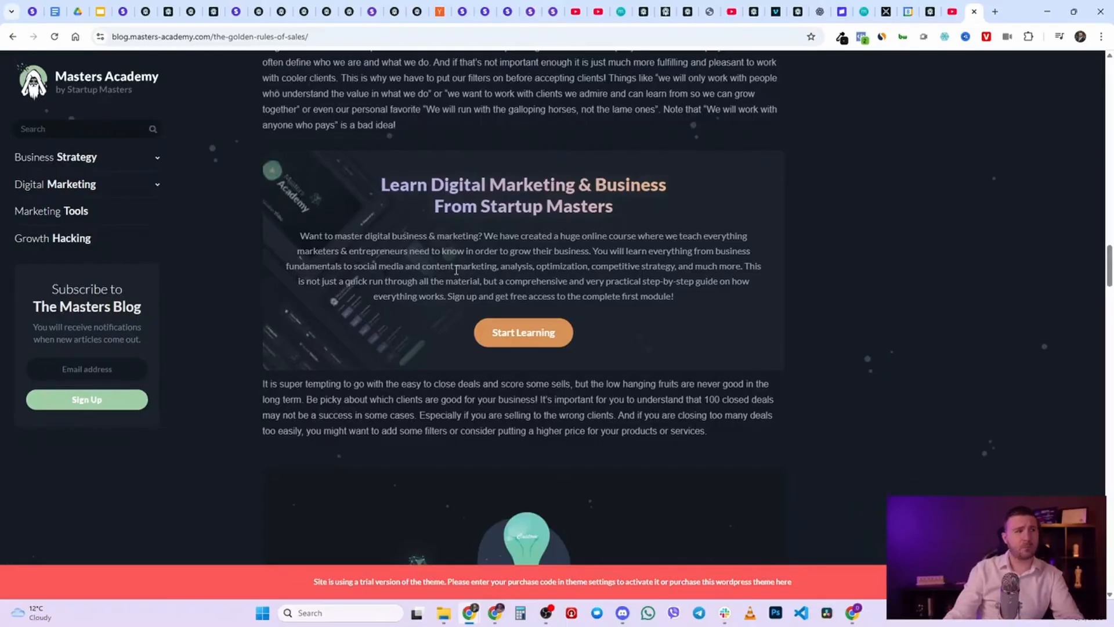
{"action": "scroll", "coordinate": [495, 267], "scroll_direction": "down", "scroll_amount": 6}
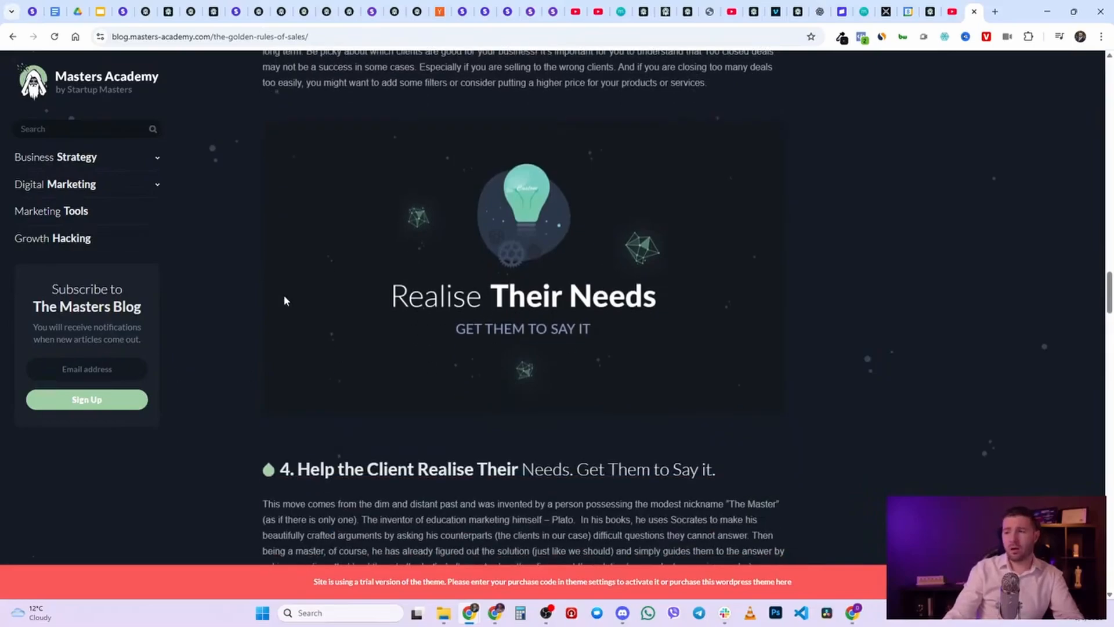
{"action": "scroll", "coordinate": [466, 295], "scroll_direction": "down", "scroll_amount": 20}
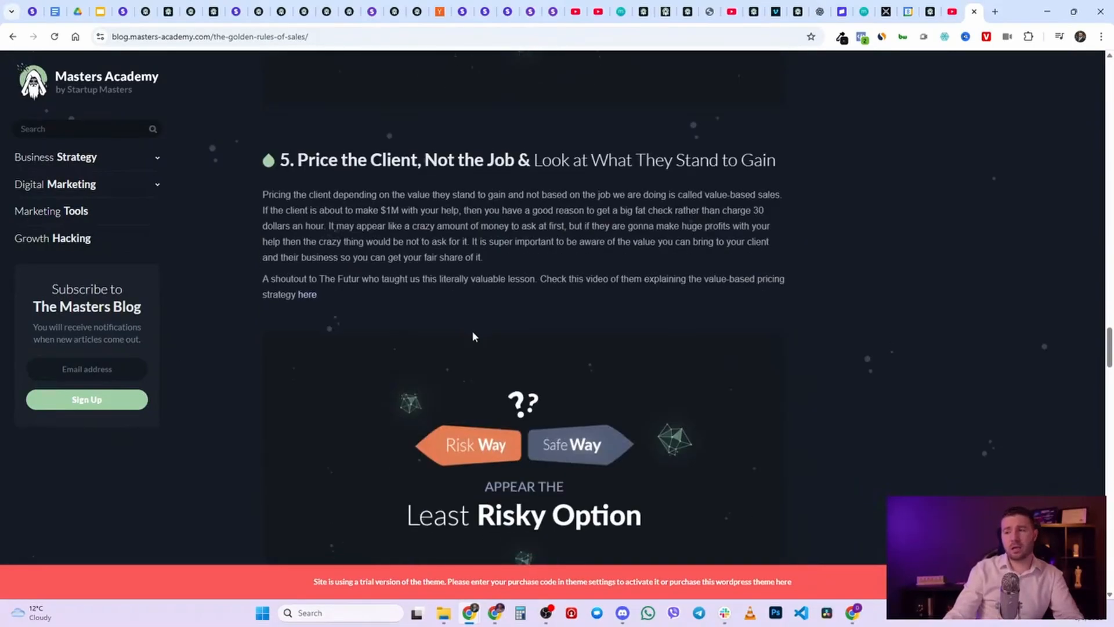
{"action": "scroll", "coordinate": [559, 353], "scroll_direction": "down", "scroll_amount": 20}
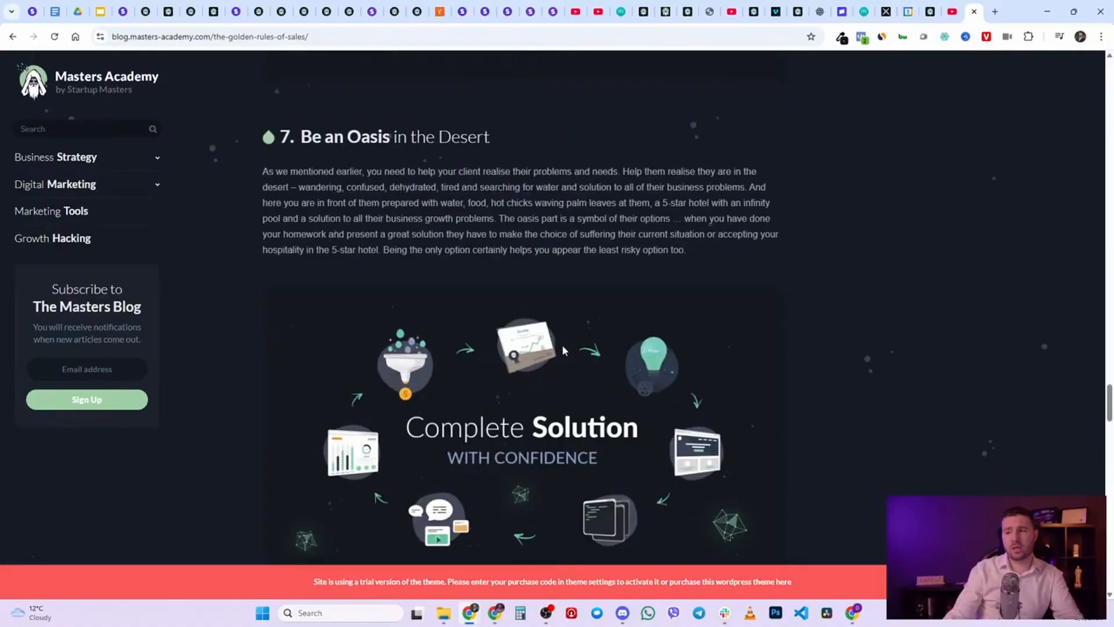
{"action": "scroll", "coordinate": [562, 342], "scroll_direction": "down", "scroll_amount": 11}
{"action": "scroll", "coordinate": [567, 338], "scroll_direction": "up", "scroll_amount": 5}
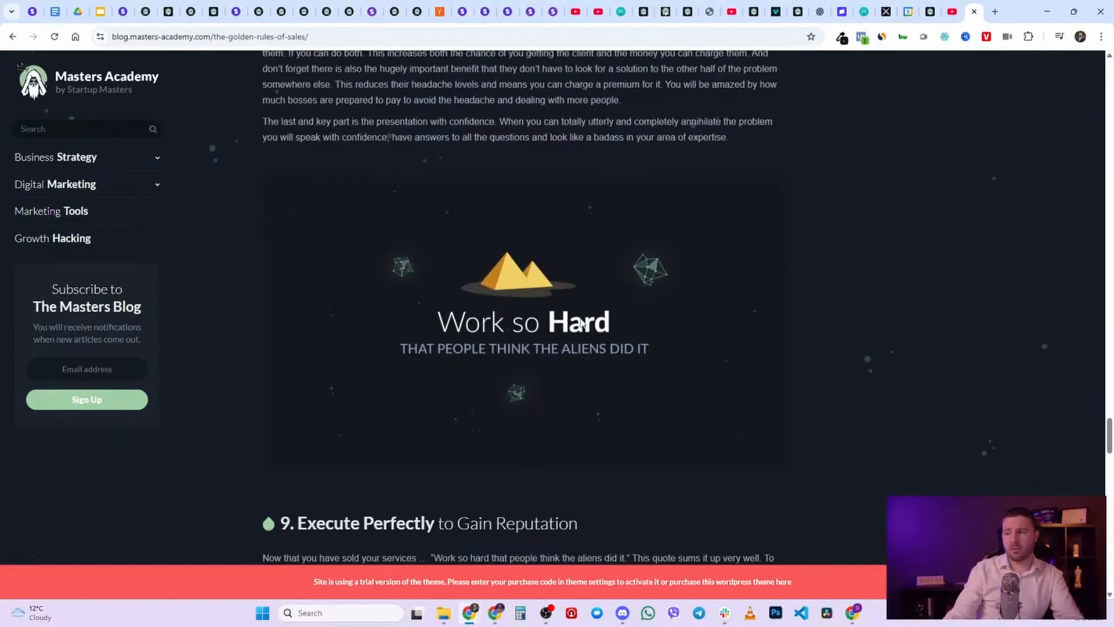
{"action": "scroll", "coordinate": [571, 372], "scroll_direction": "down", "scroll_amount": 20}
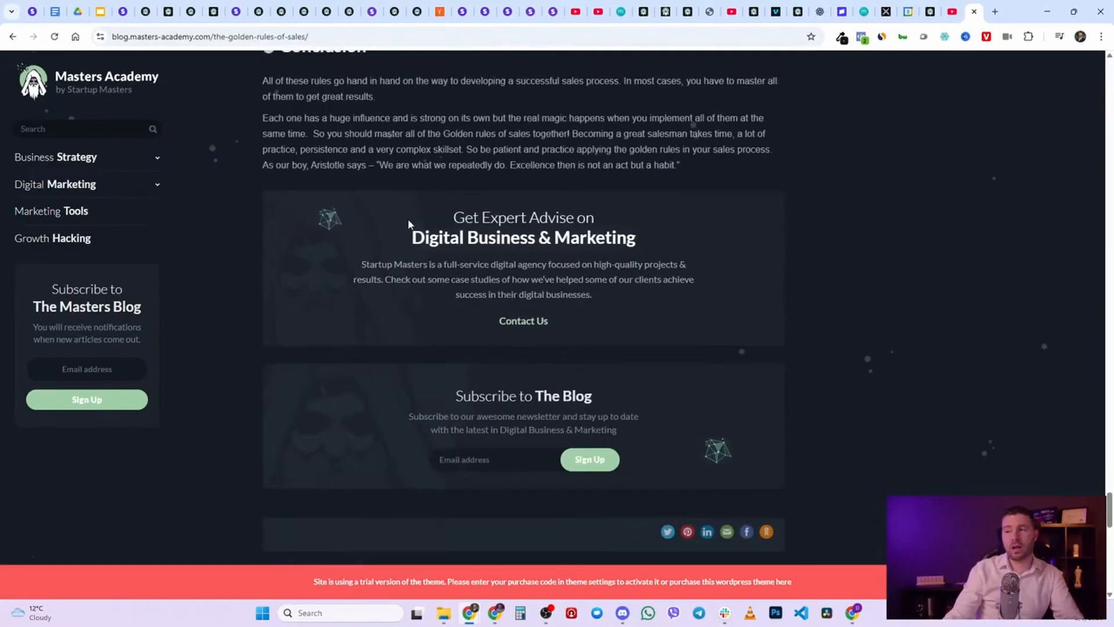
{"action": "left_click_drag", "start_coordinate": [458, 223], "coordinate": [634, 314]}
{"action": "left_click_drag", "start_coordinate": [435, 397], "coordinate": [635, 458]}
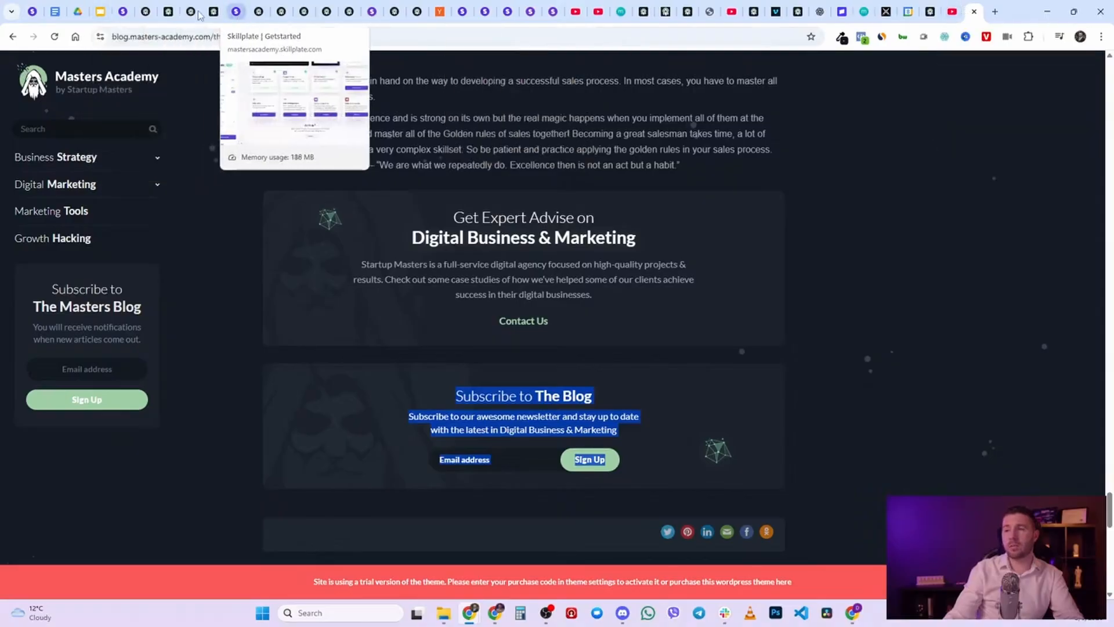
- Return to the Site Builder and create a new website page named How To Eat Properly
{"action": "left_click", "coordinate": [123, 11]}
{"action": "left_click", "coordinate": [554, 69]}
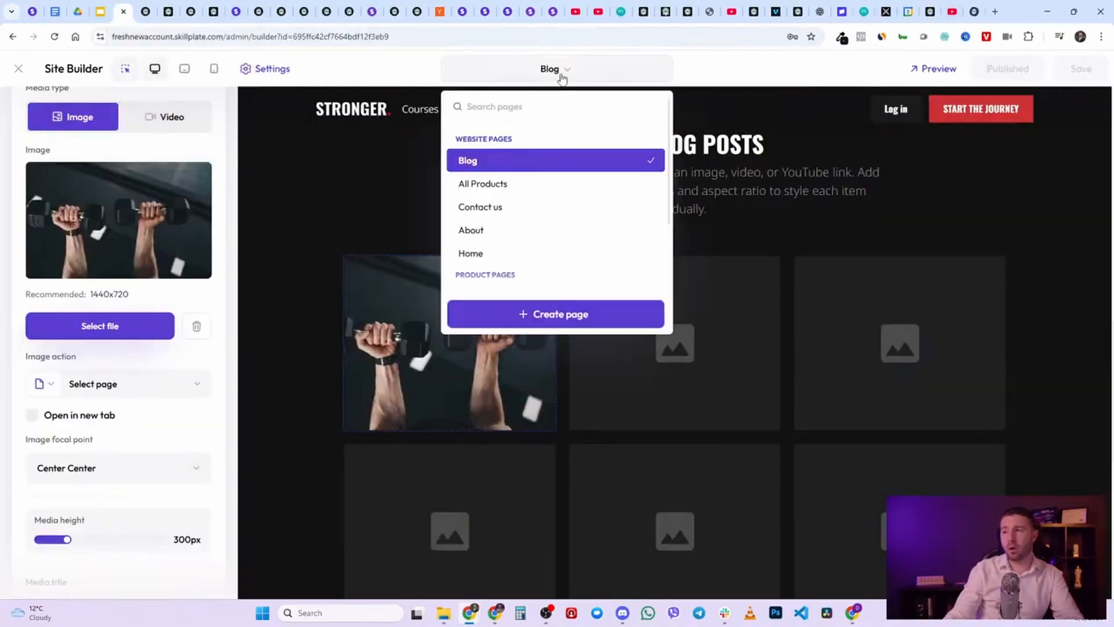
{"action": "left_click", "coordinate": [580, 315]}
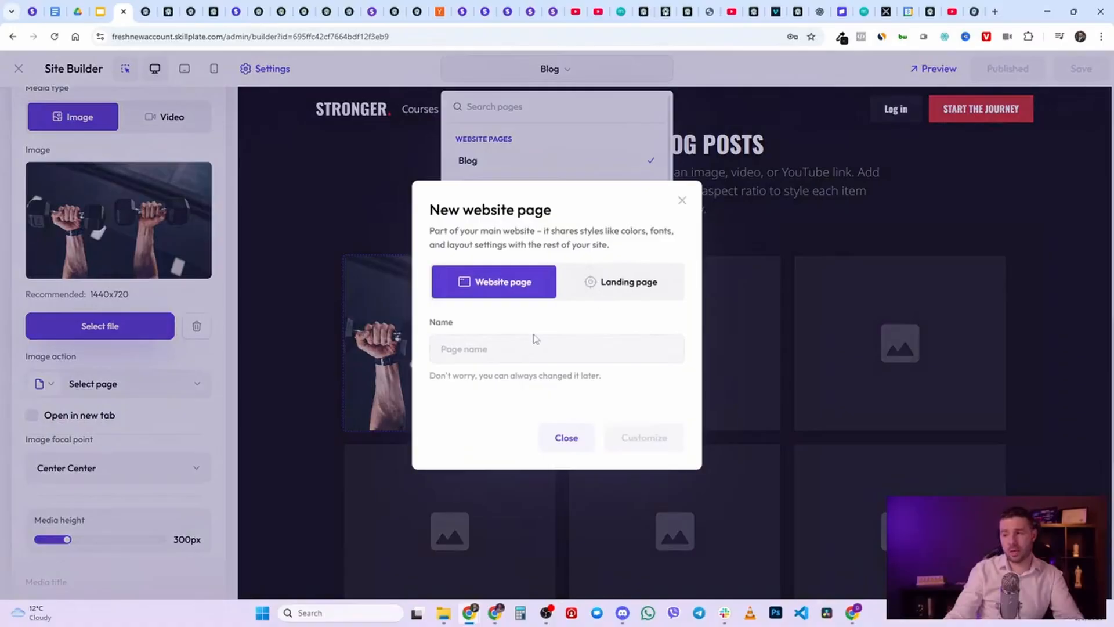
{"action": "type", "text": "B"}
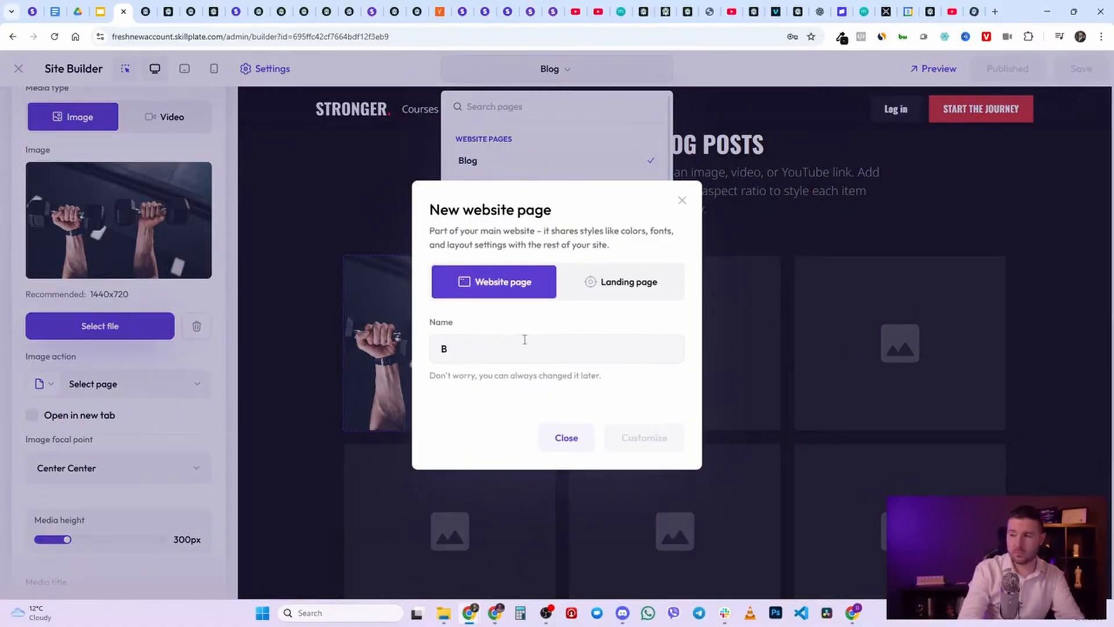
{"action": "type", "text": "ow"}
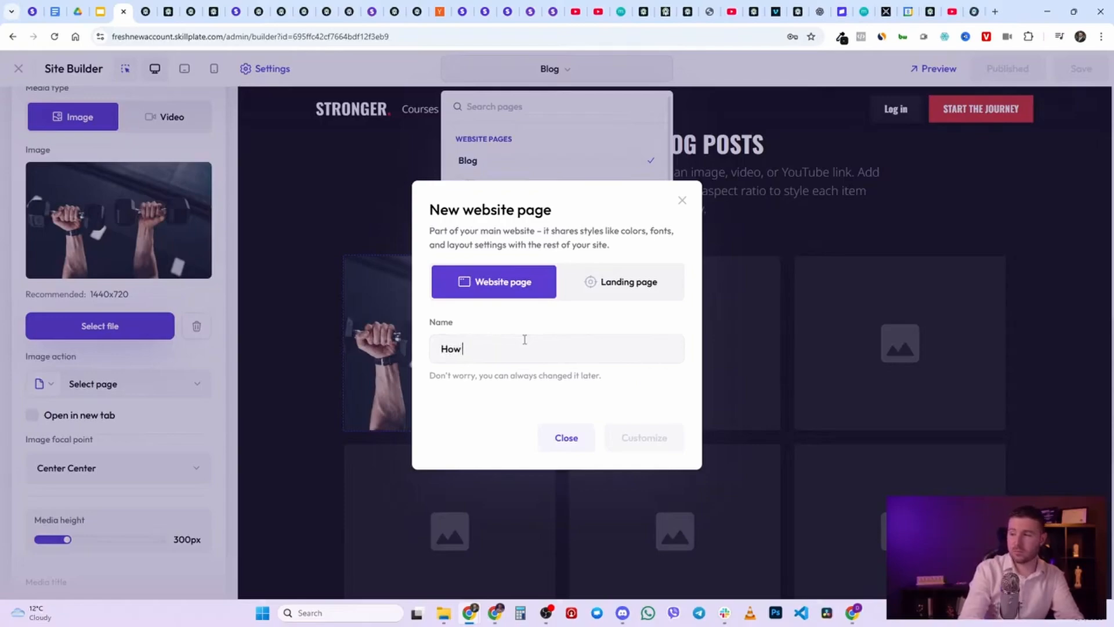
{"action": "type", "text": " To Eat P"}
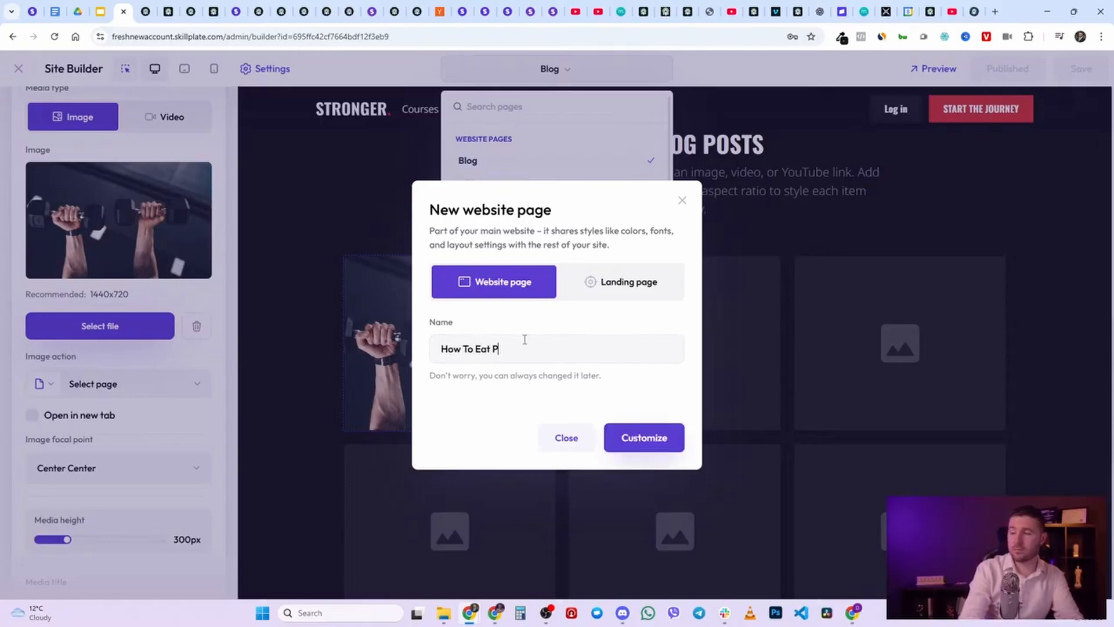
{"action": "type", "text": "roperly"}
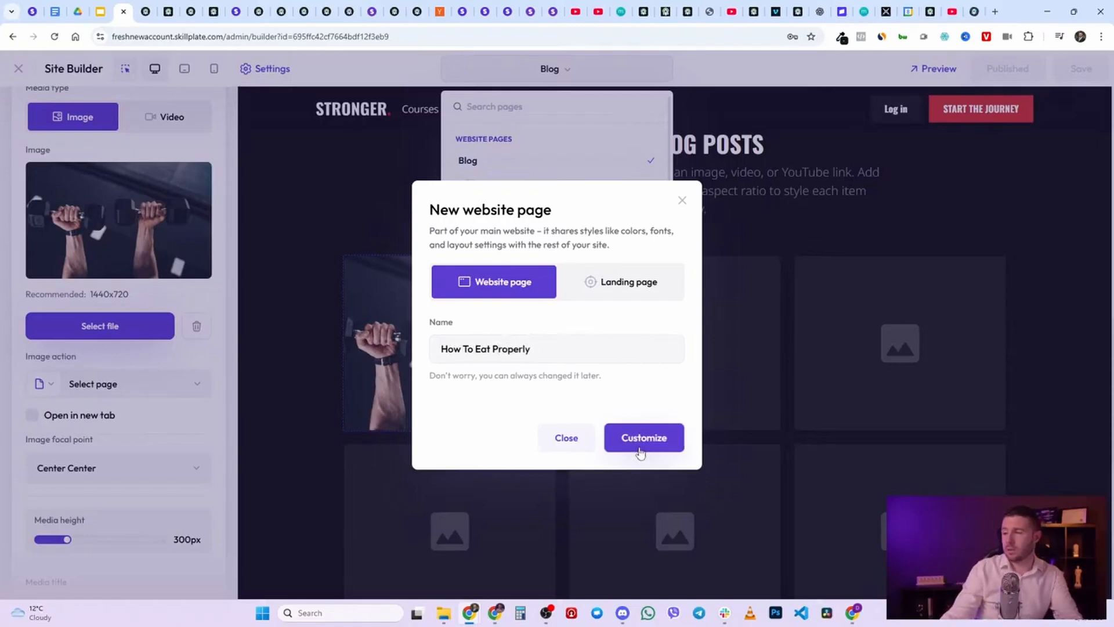
{"action": "left_click", "coordinate": [633, 438]}
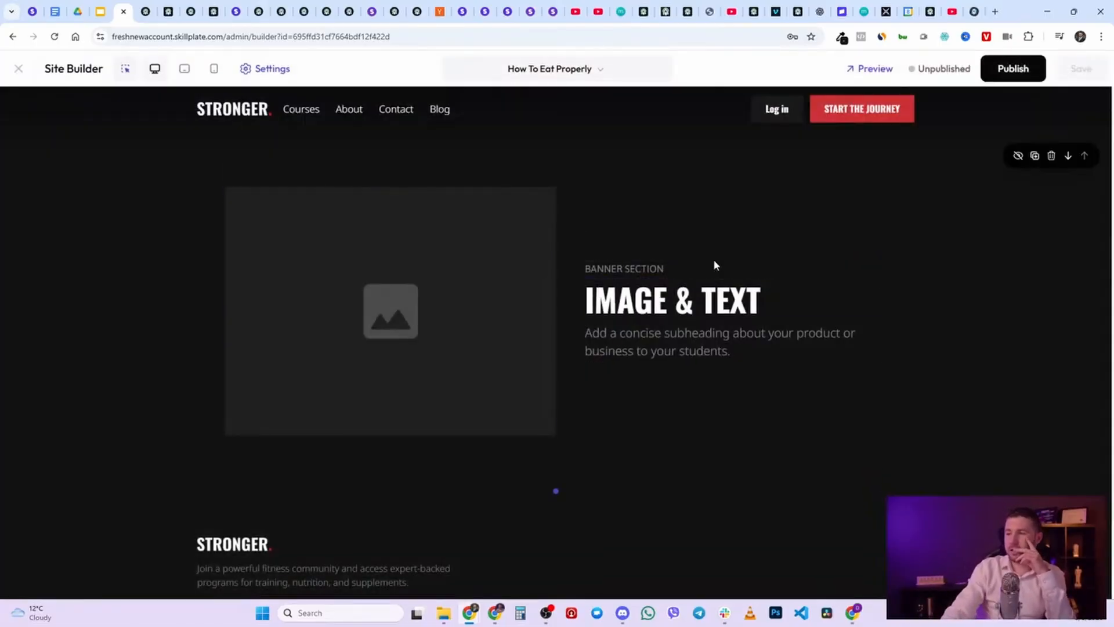
- Replace the new page's default banner with the first Image & Text layout from the Image category, inserted below the header
{"action": "left_click", "coordinate": [1052, 157]}
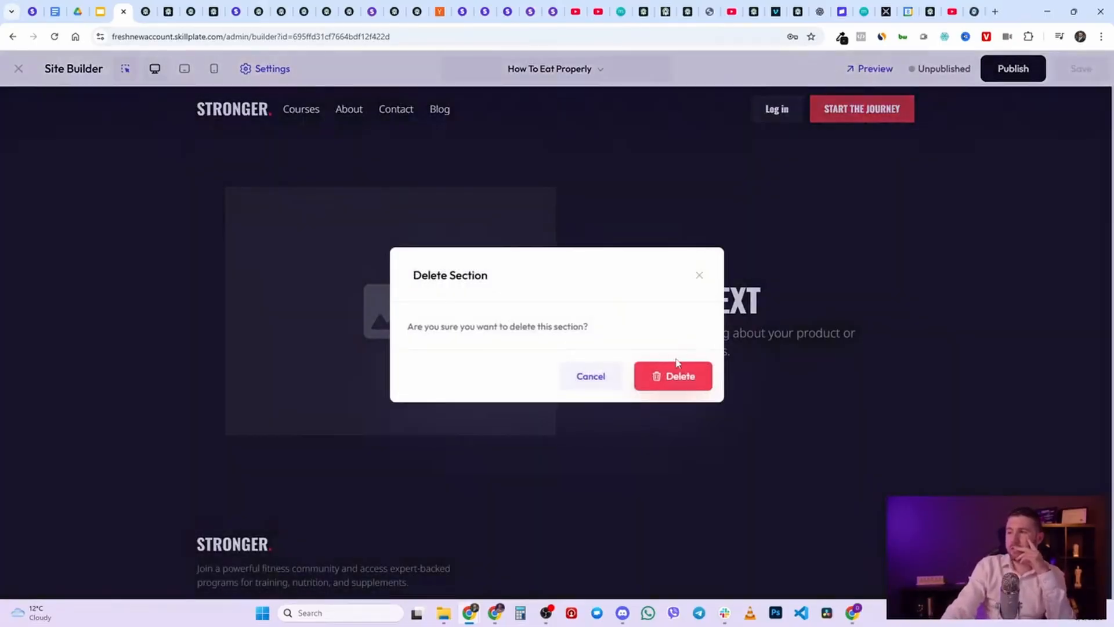
{"action": "left_click", "coordinate": [675, 375]}
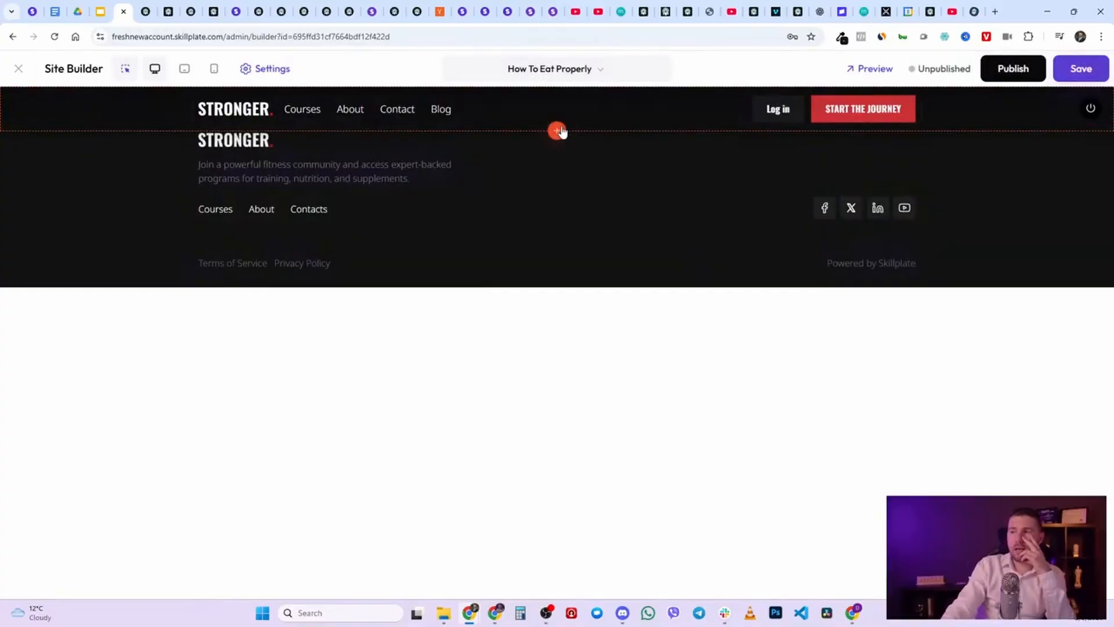
{"action": "left_click", "coordinate": [557, 130]}
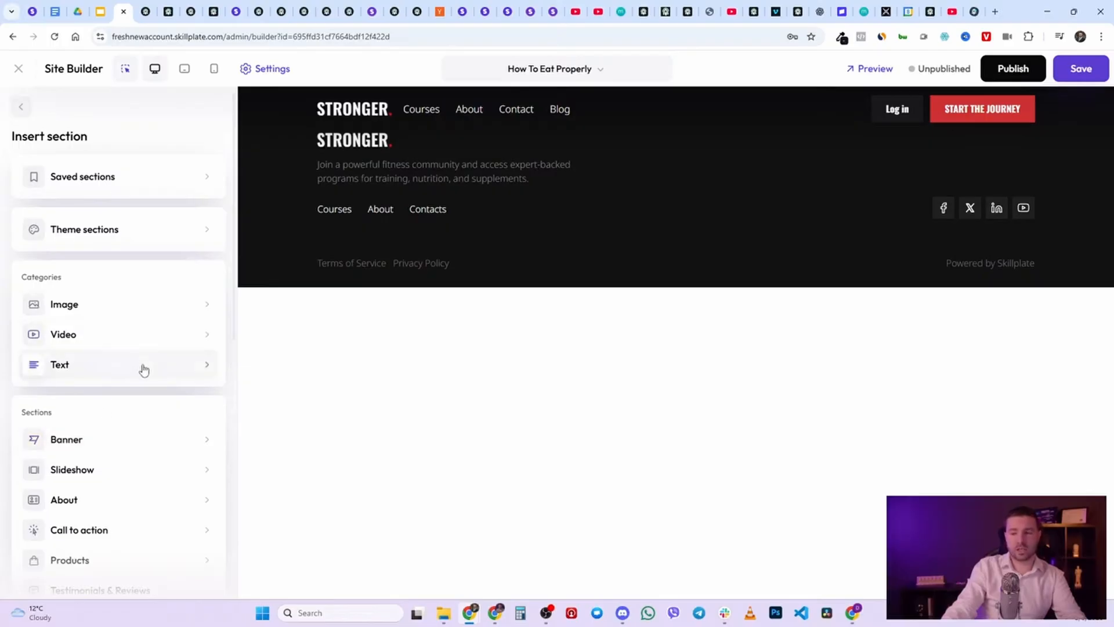
{"action": "left_click", "coordinate": [138, 307]}
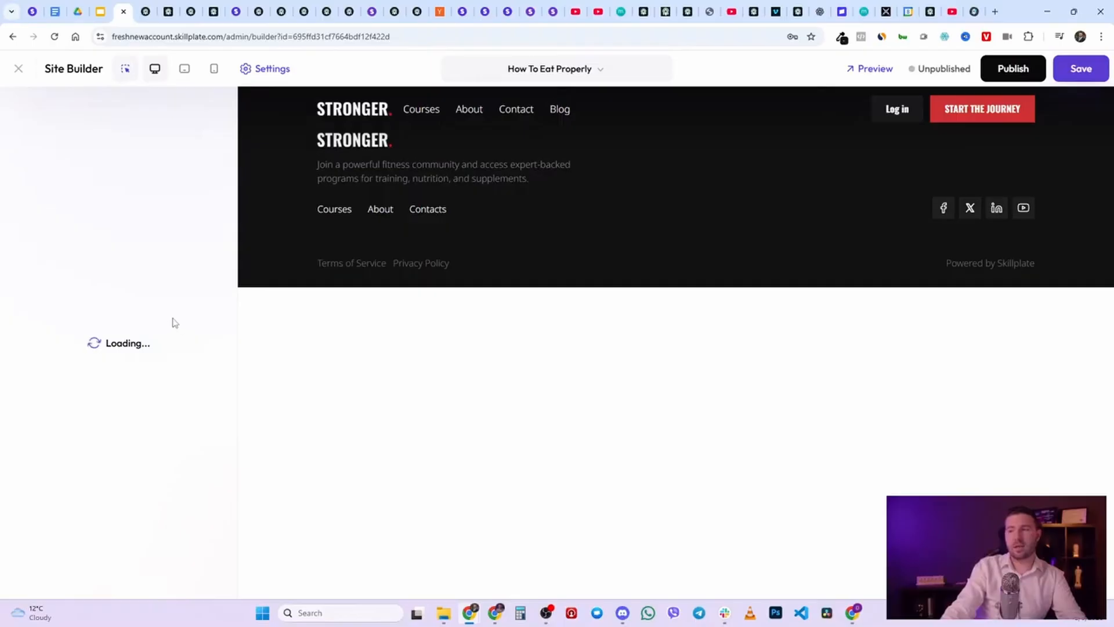
{"action": "scroll", "coordinate": [175, 349], "scroll_direction": "down", "scroll_amount": 2}
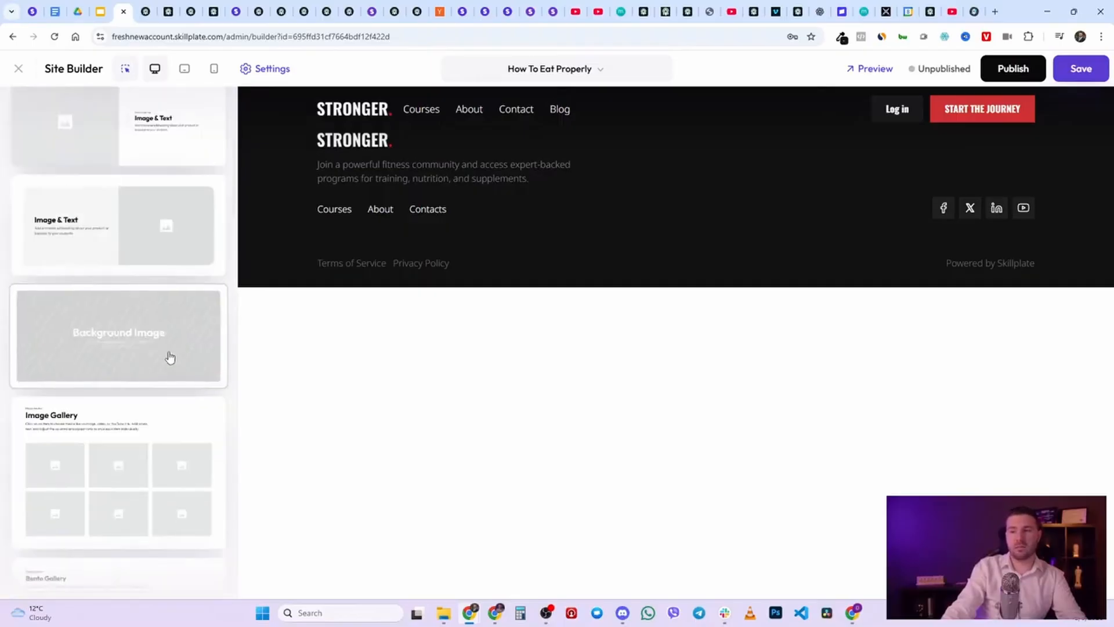
{"action": "scroll", "coordinate": [170, 357], "scroll_direction": "down", "scroll_amount": 10}
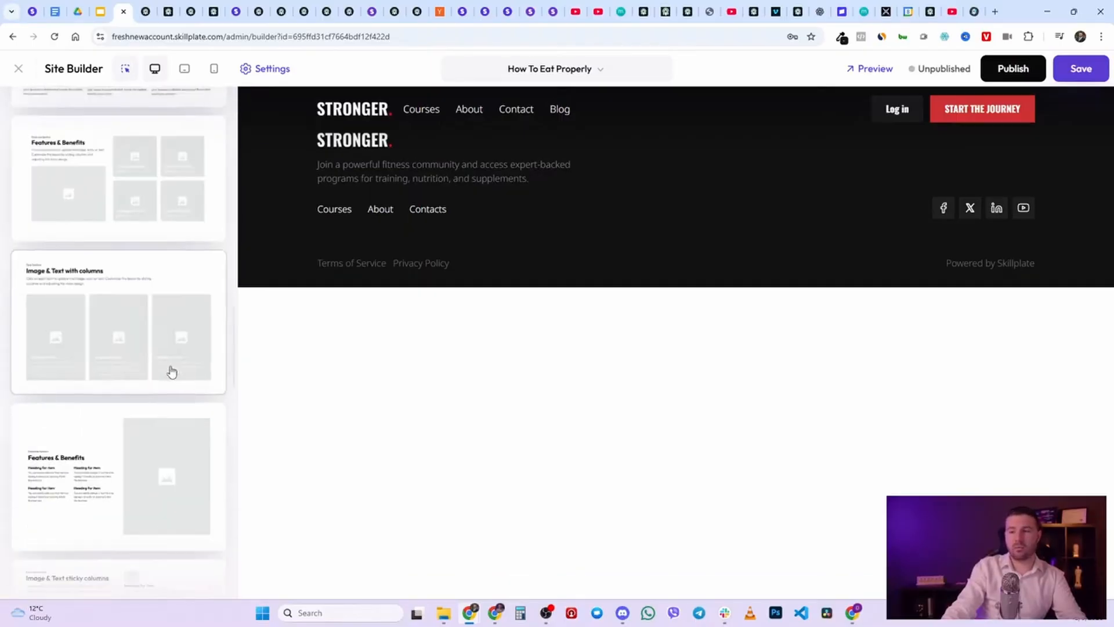
{"action": "scroll", "coordinate": [172, 372], "scroll_direction": "up", "scroll_amount": 6}
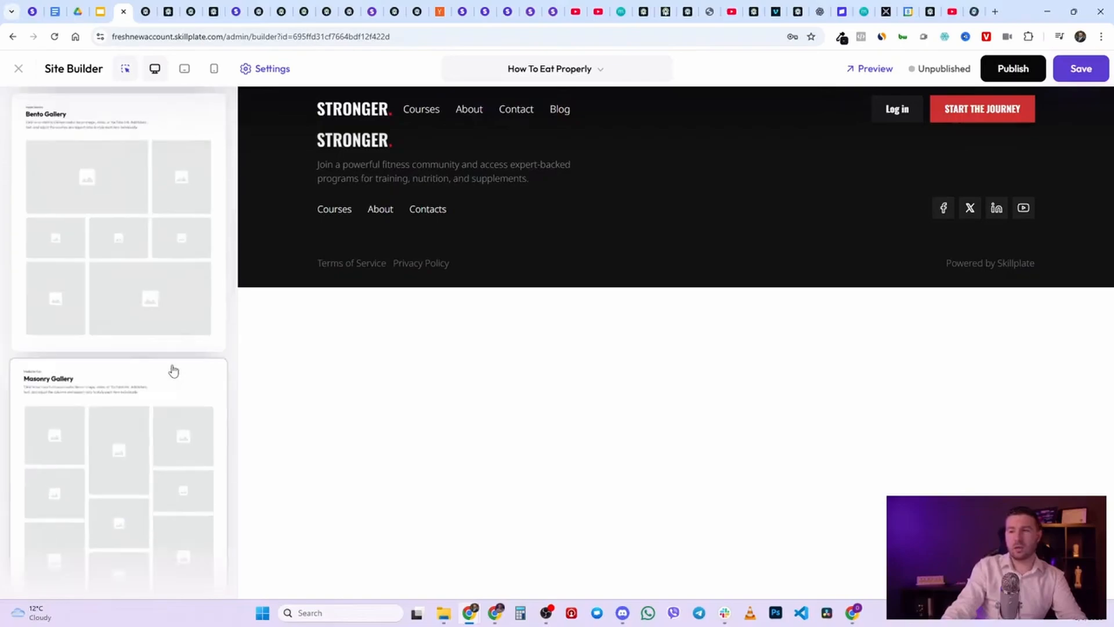
{"action": "scroll", "coordinate": [173, 370], "scroll_direction": "up", "scroll_amount": 5}
{"action": "scroll", "coordinate": [173, 366], "scroll_direction": "up", "scroll_amount": 10}
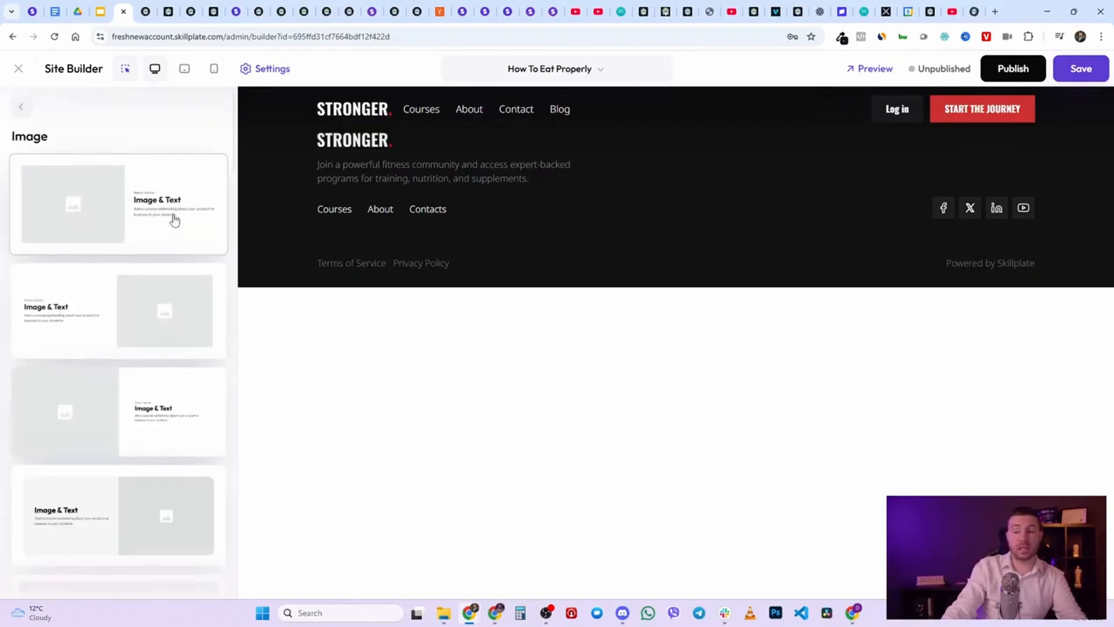
{"action": "left_click", "coordinate": [174, 219]}
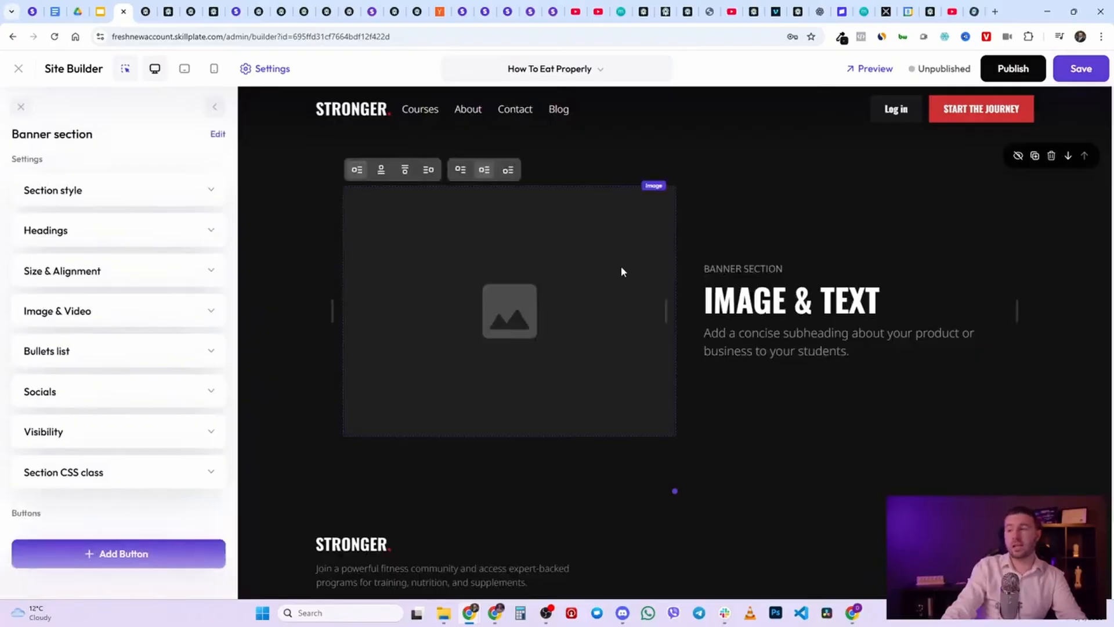
- Position the banner's image below its text and centre-align the banner text
{"action": "mouse_move", "coordinate": [723, 259]}
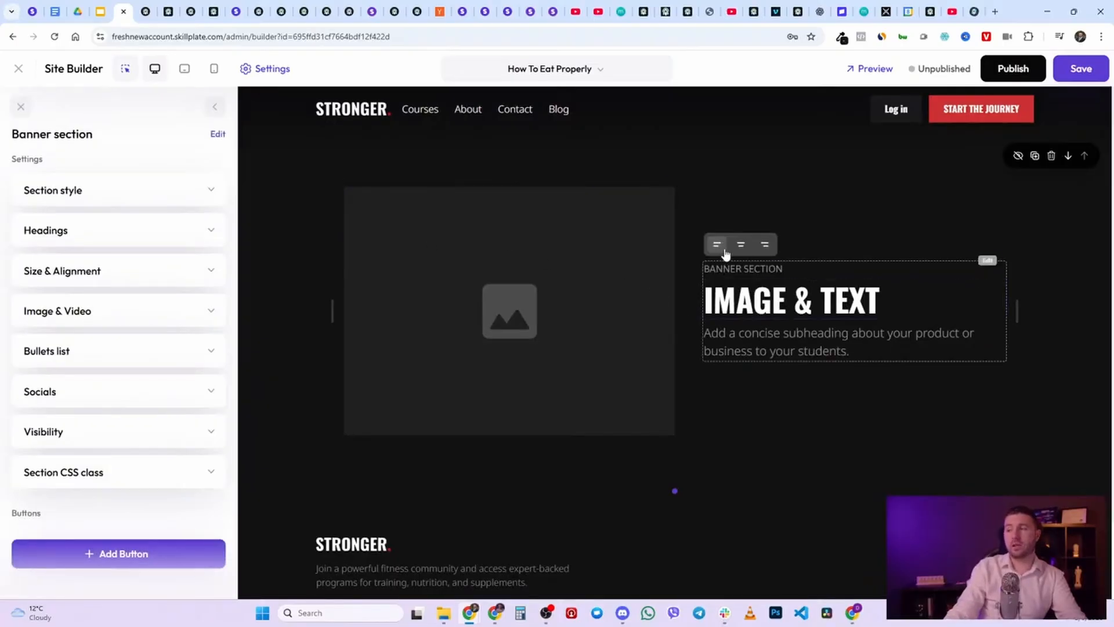
{"action": "mouse_move", "coordinate": [619, 216]}
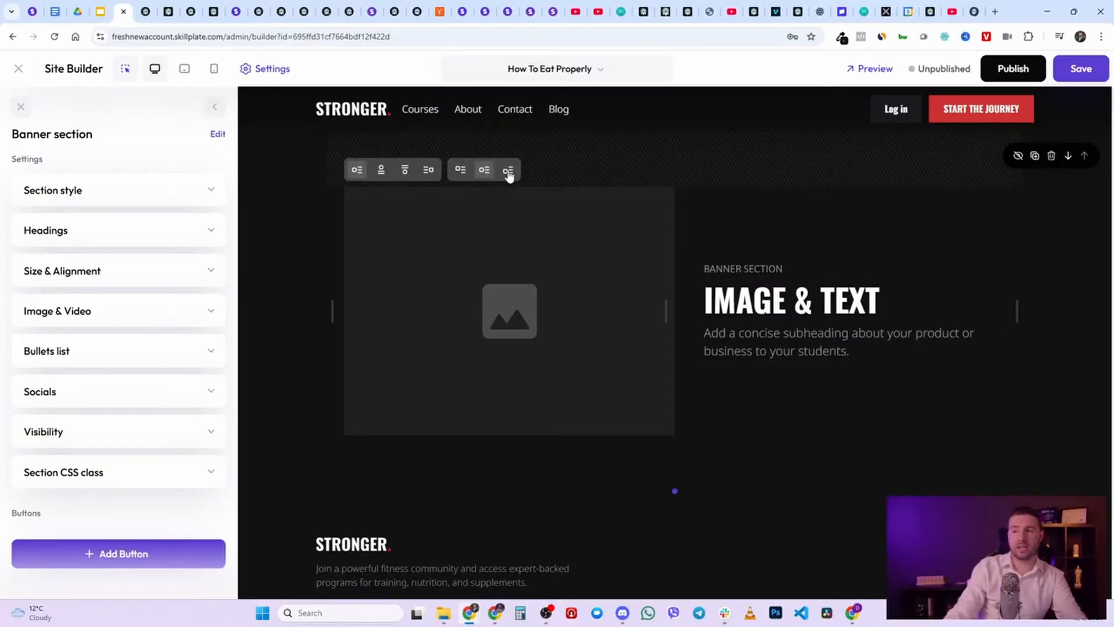
{"action": "left_click", "coordinate": [406, 174]}
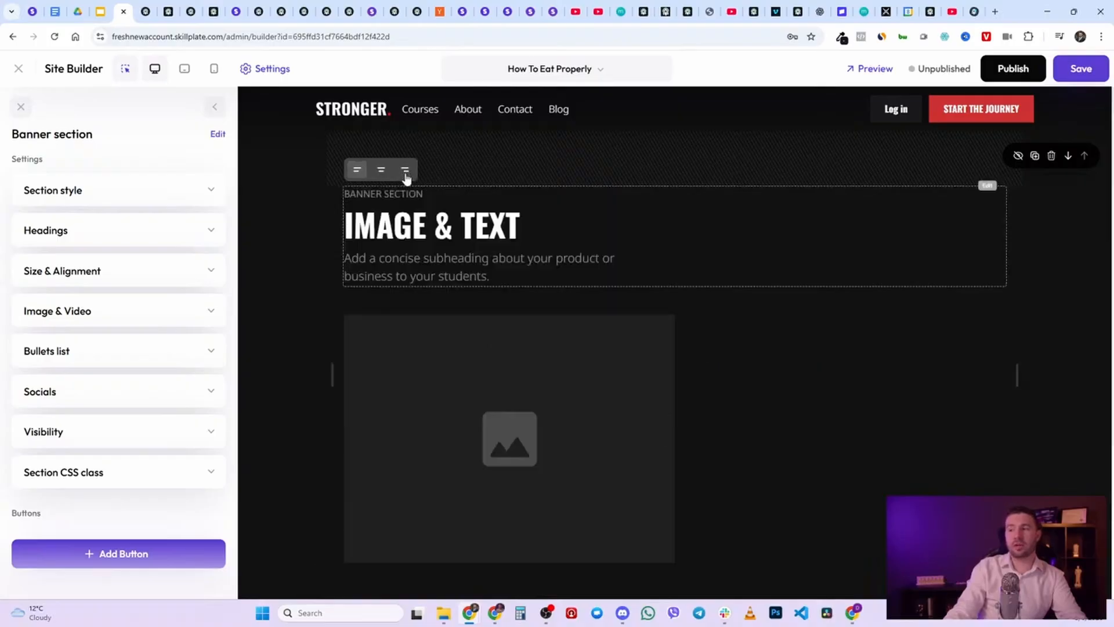
{"action": "left_click", "coordinate": [381, 173]}
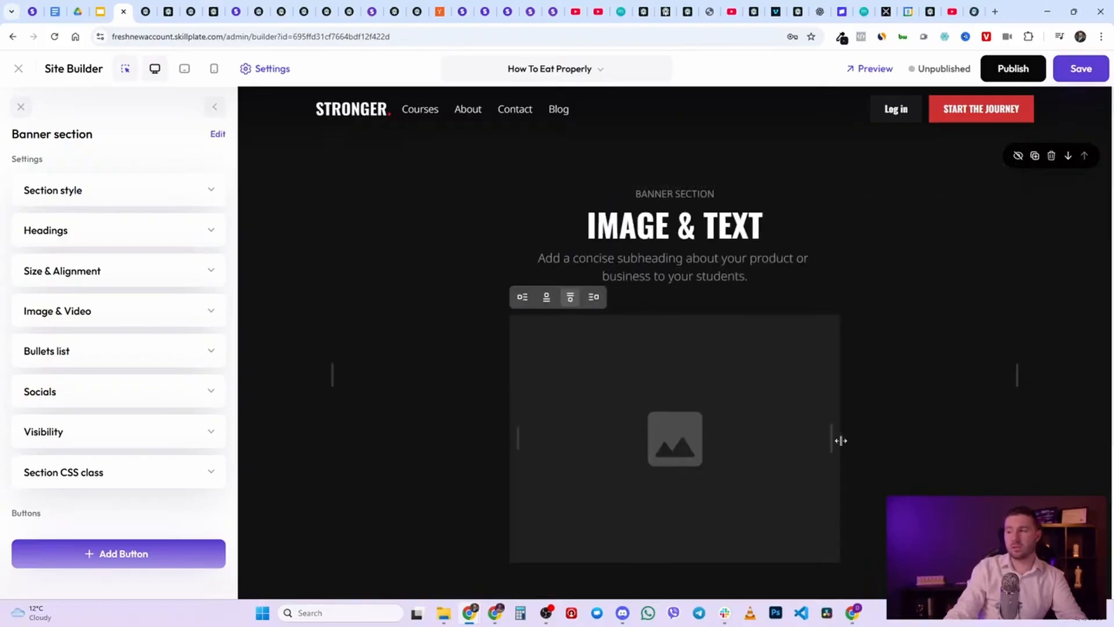
{"action": "mouse_move", "coordinate": [837, 440]}
{"action": "left_mouse_down"}
{"action": "mouse_move", "coordinate": [871, 437]}
{"action": "mouse_move", "coordinate": [706, 423]}
{"action": "mouse_move", "coordinate": [782, 415]}
{"action": "mouse_move", "coordinate": [855, 426]}
{"action": "mouse_move", "coordinate": [836, 420]}
{"action": "left_mouse_up"}
- Insert the Text layout with a Features example heading and three stacked heading items below the banner
{"action": "scroll", "coordinate": [743, 435], "scroll_direction": "down", "scroll_amount": 2}
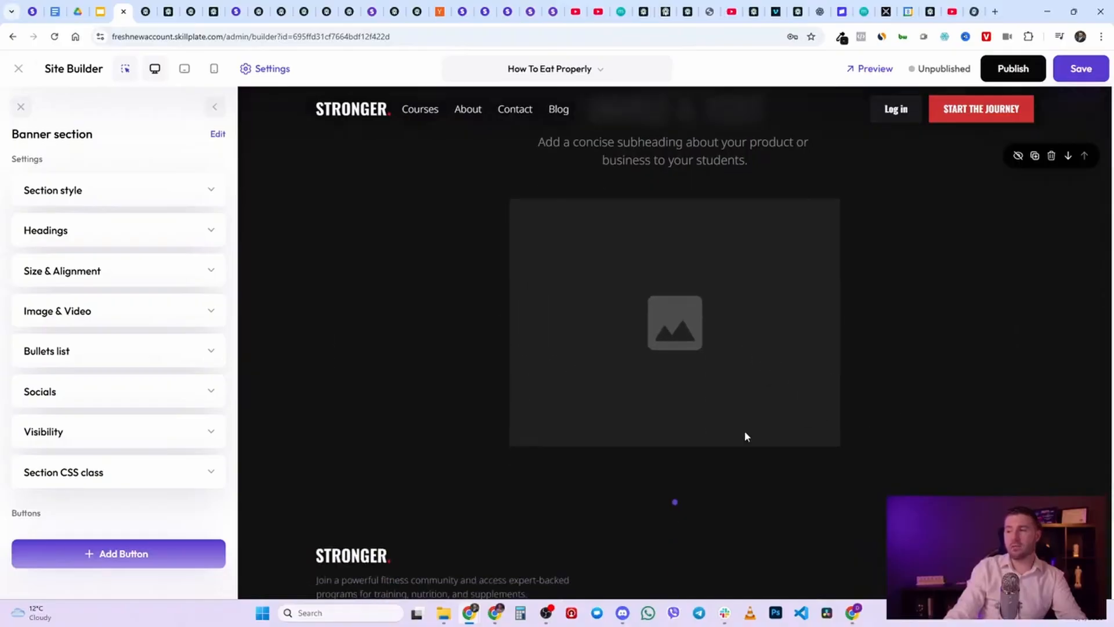
{"action": "left_click", "coordinate": [674, 504]}
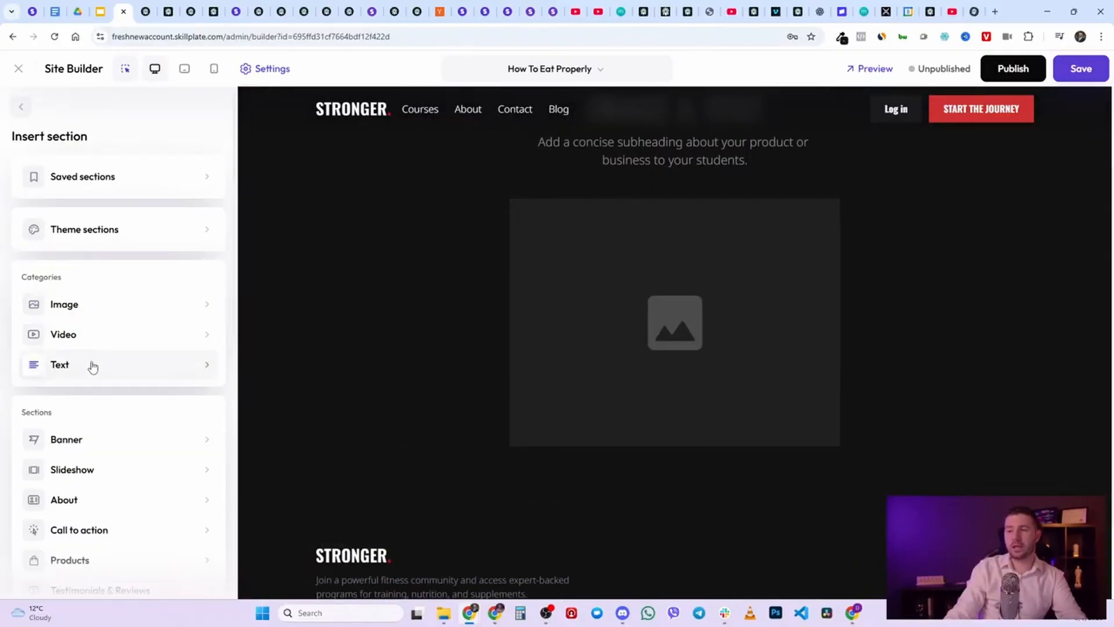
{"action": "left_click", "coordinate": [92, 365]}
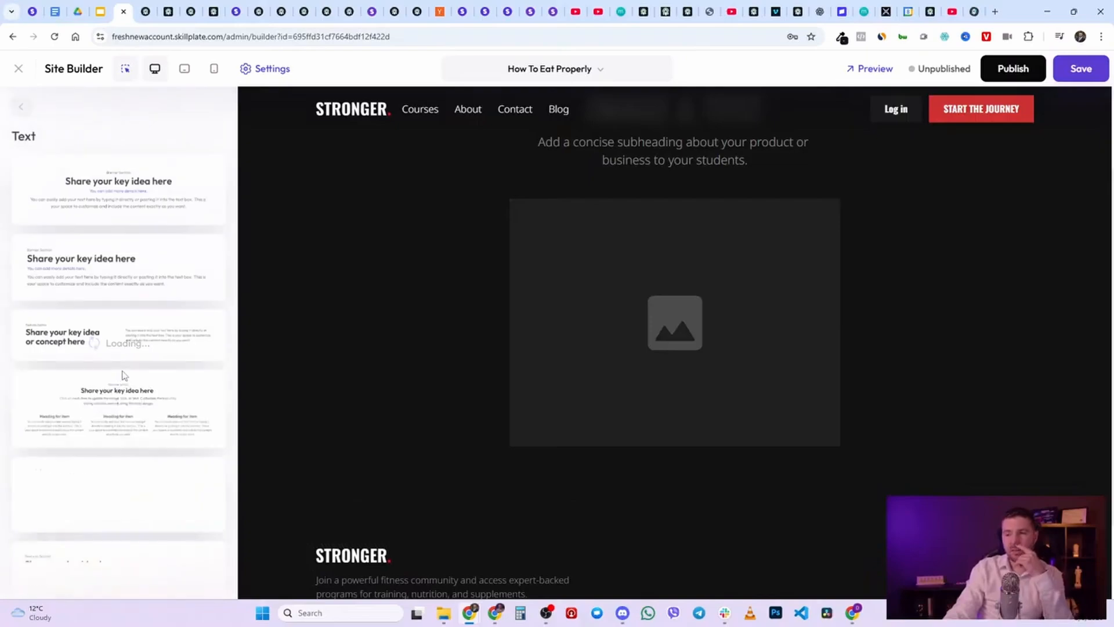
{"action": "scroll", "coordinate": [129, 307], "scroll_direction": "down", "scroll_amount": 3}
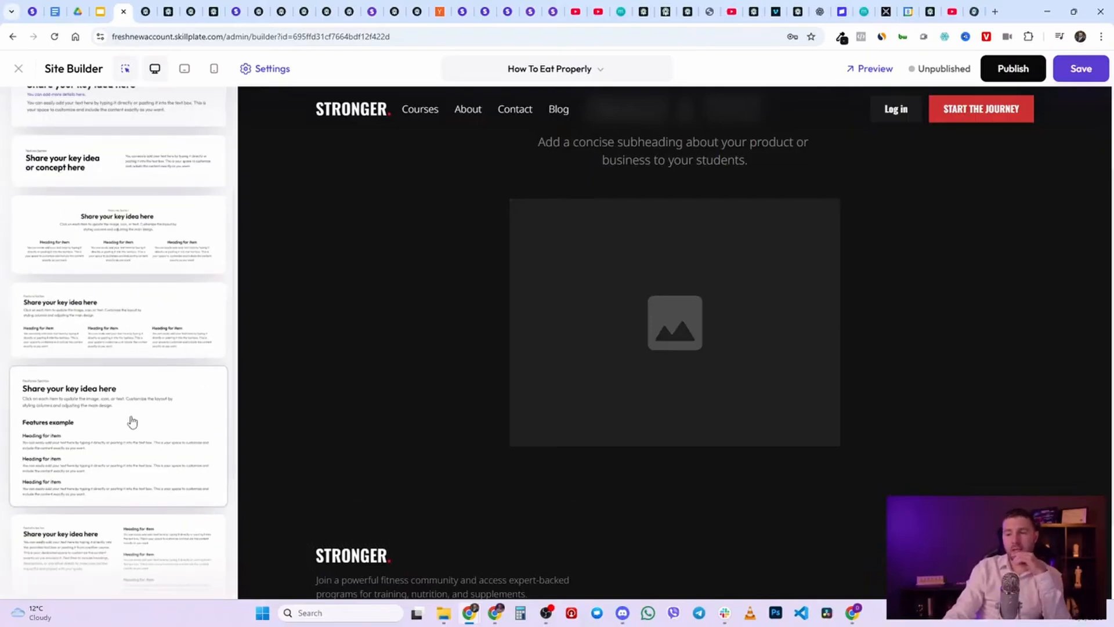
{"action": "left_click", "coordinate": [129, 423]}
{"action": "scroll", "coordinate": [709, 291], "scroll_direction": "up", "scroll_amount": 4}
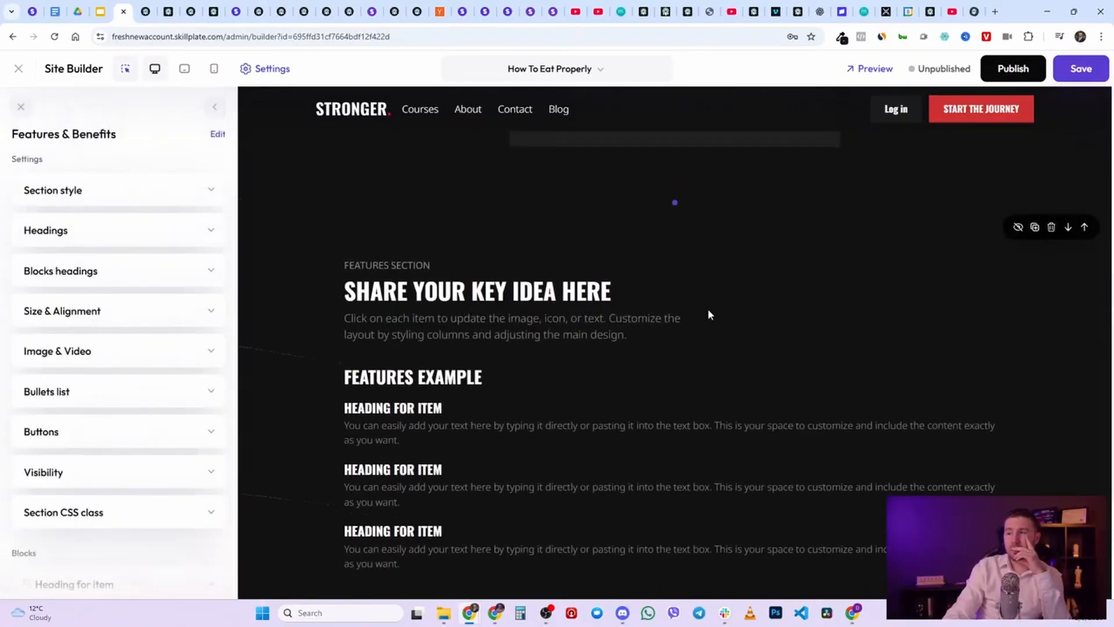
- Insert the Slideshow layout with a row of narrow image cards and call-to-action buttons below the features section
{"action": "scroll", "coordinate": [708, 310], "scroll_direction": "down", "scroll_amount": 6}
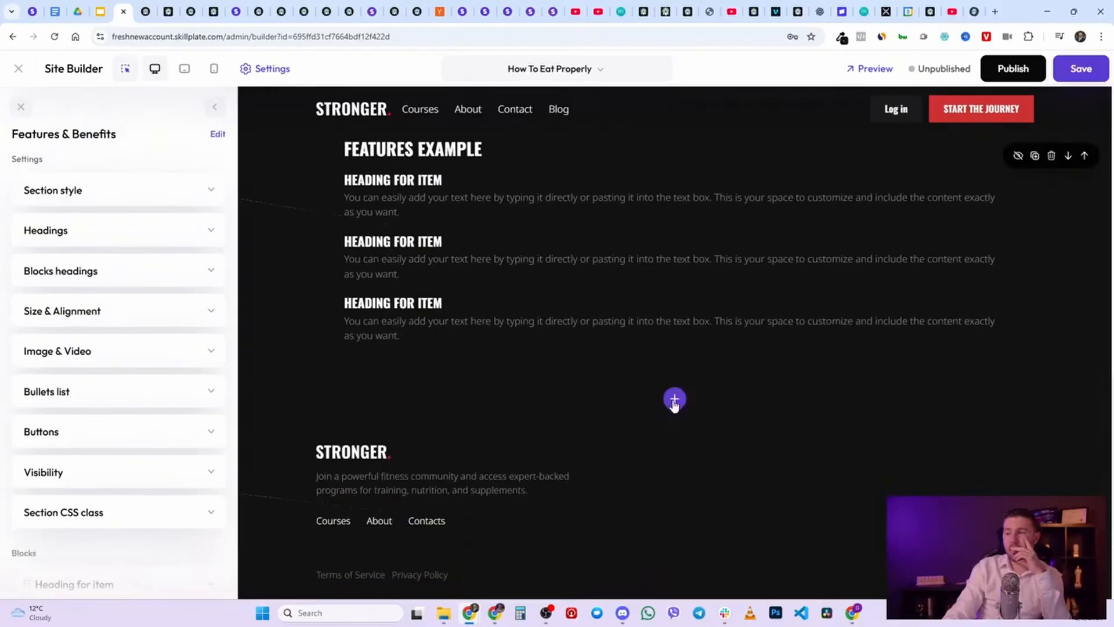
{"action": "left_click", "coordinate": [674, 399]}
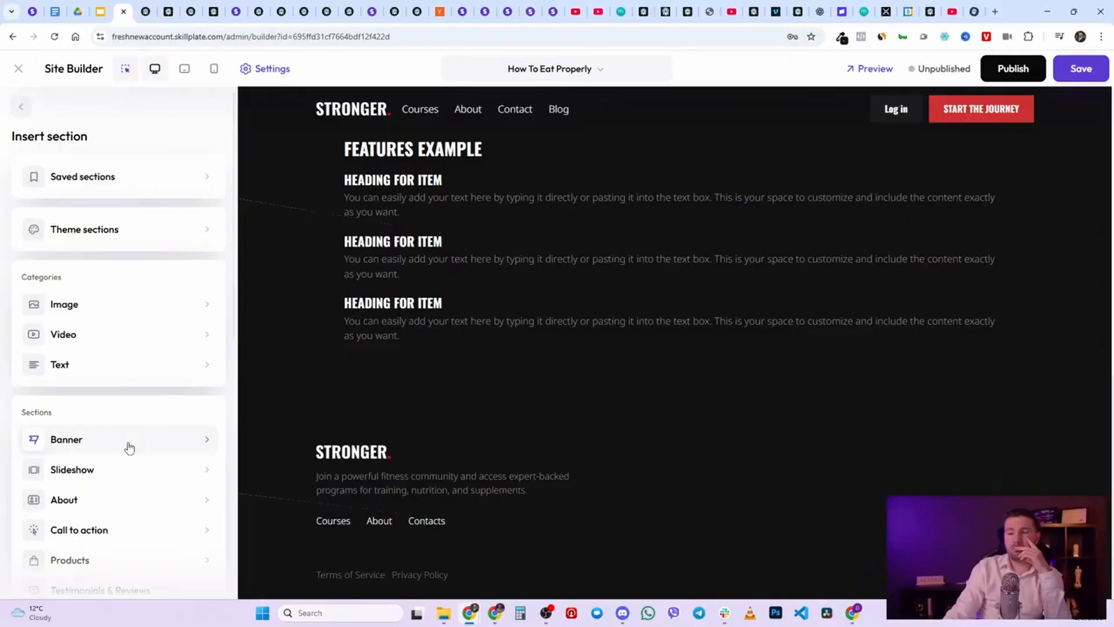
{"action": "left_click", "coordinate": [116, 468]}
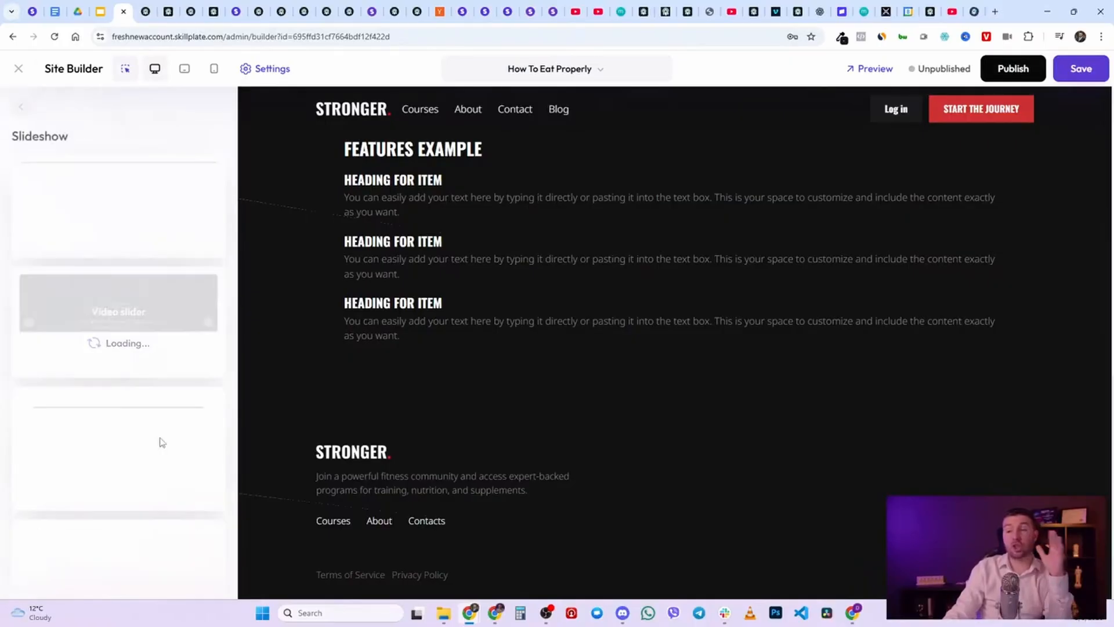
{"action": "scroll", "coordinate": [128, 400], "scroll_direction": "down", "scroll_amount": 3}
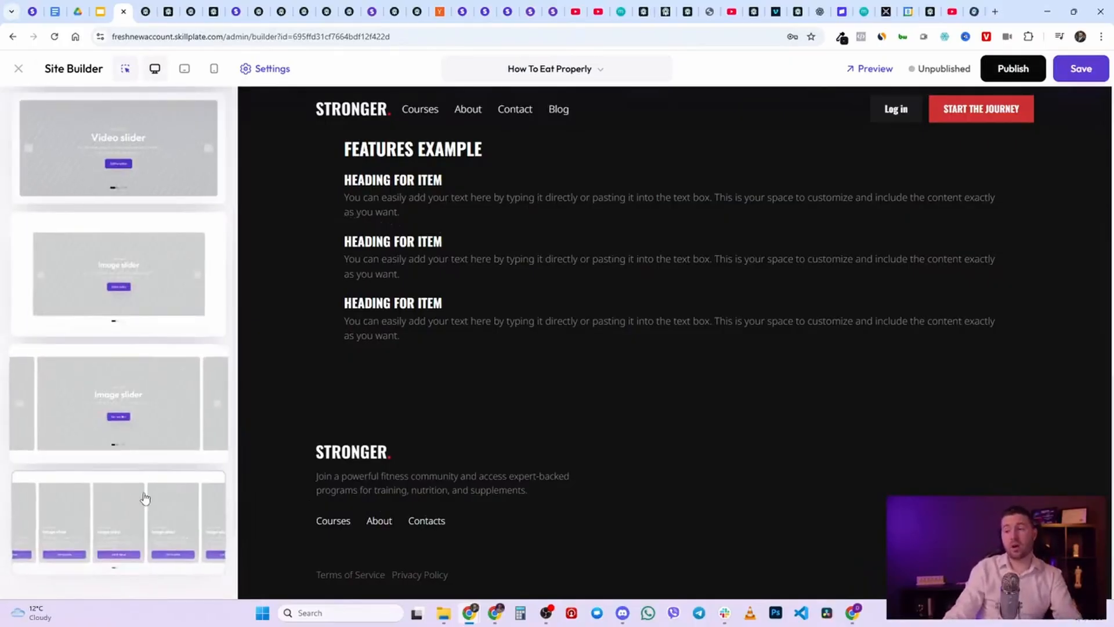
{"action": "left_click", "coordinate": [159, 508]}
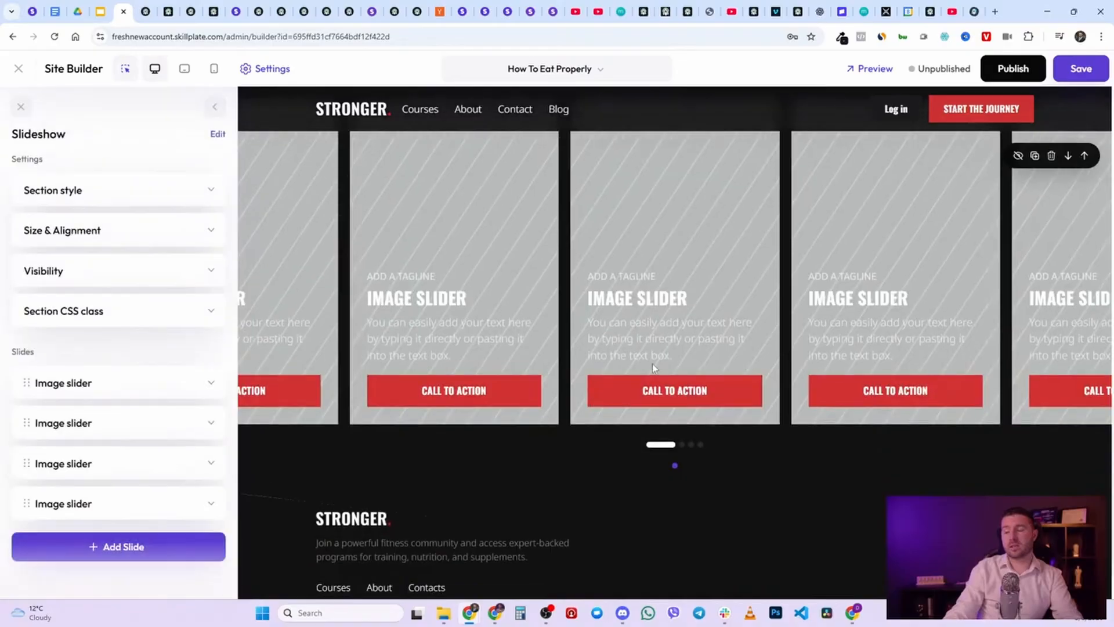
{"action": "scroll", "coordinate": [652, 364], "scroll_direction": "up", "scroll_amount": 3}
{"action": "scroll", "coordinate": [677, 351], "scroll_direction": "down", "scroll_amount": 3}
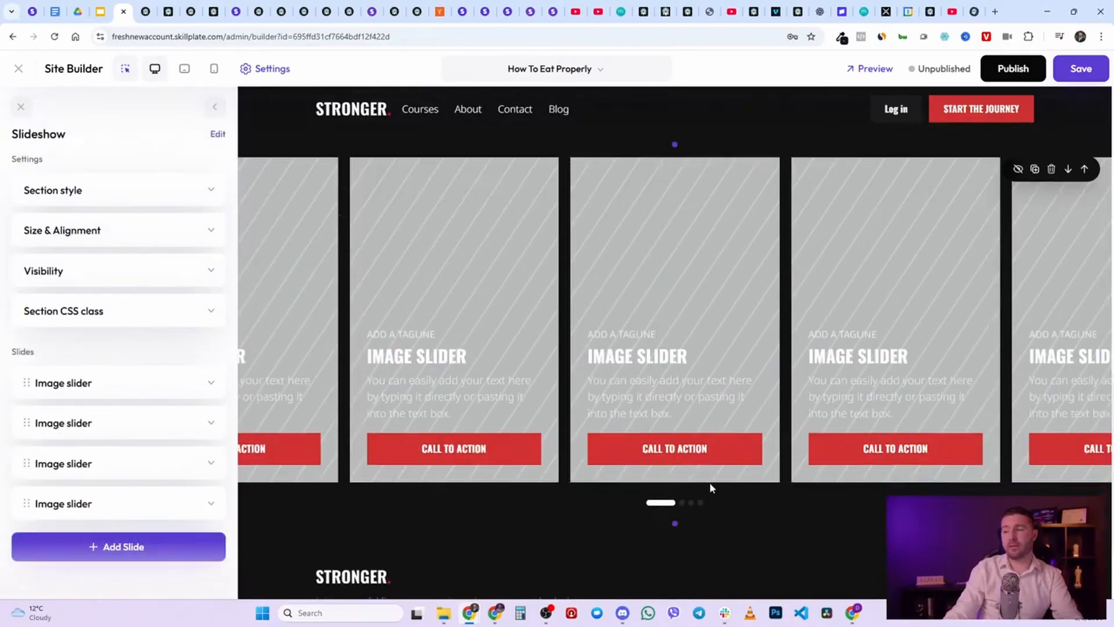
- Insert the left-aligned Text layout with tagline, key-idea title, subtitle and one paragraph below the slideshow
{"action": "left_click", "coordinate": [675, 524]}
{"action": "scroll", "coordinate": [139, 394], "scroll_direction": "down", "scroll_amount": 3}
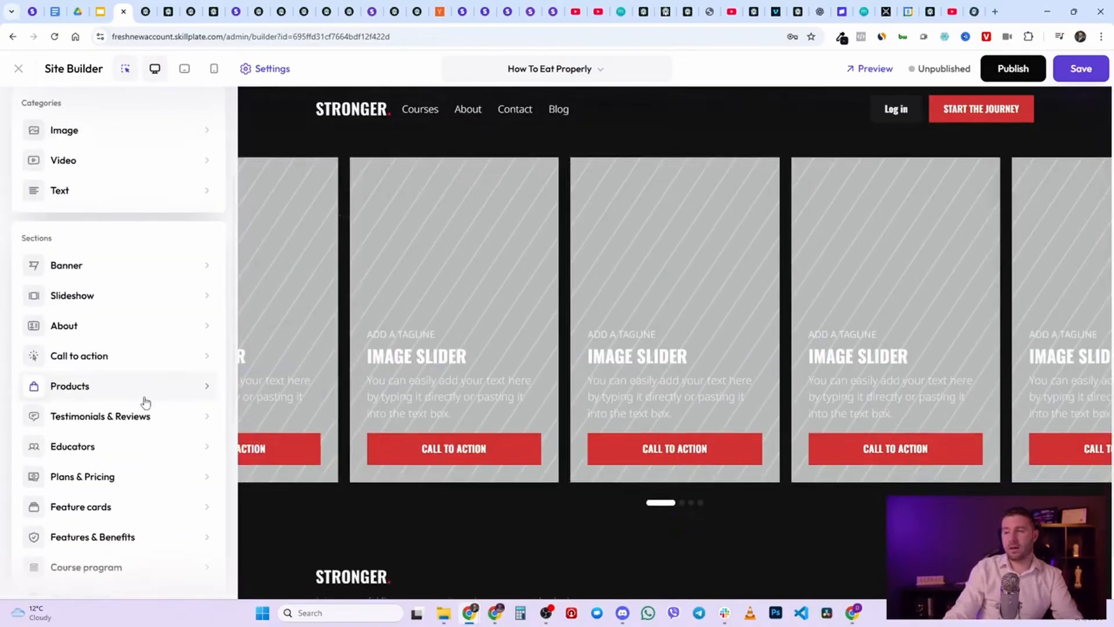
{"action": "left_click", "coordinate": [97, 200]}
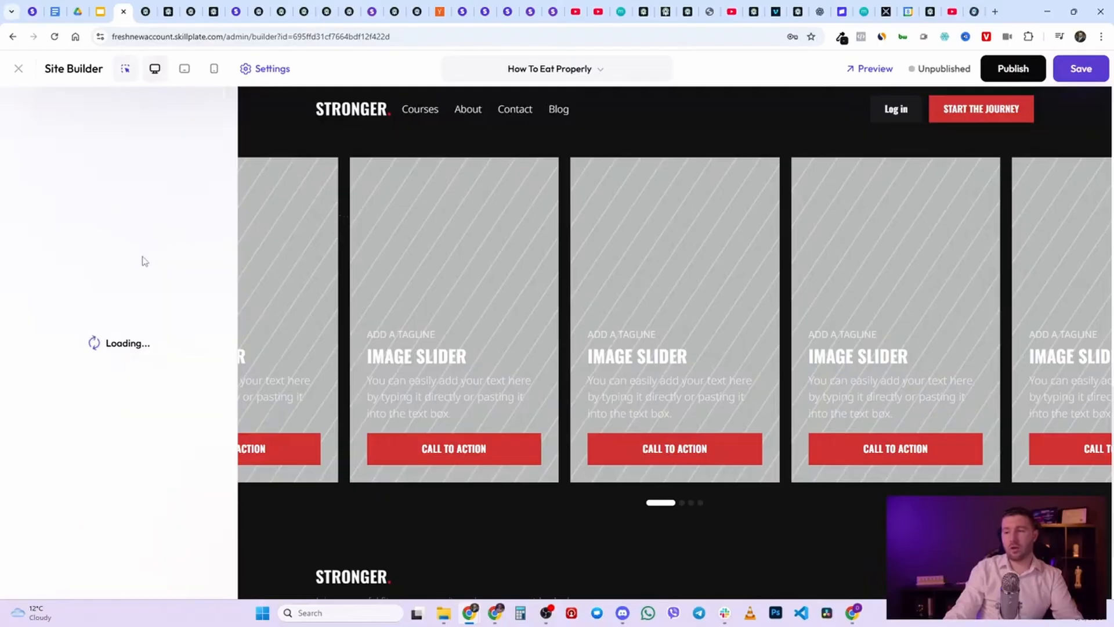
{"action": "scroll", "coordinate": [173, 363], "scroll_direction": "down", "scroll_amount": 5}
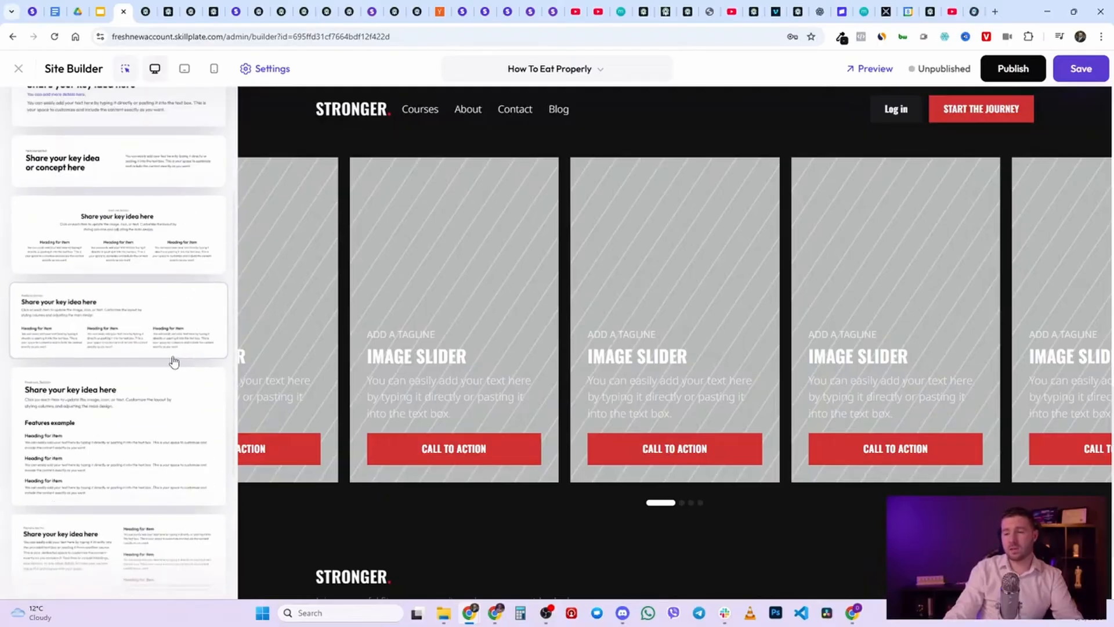
{"action": "scroll", "coordinate": [169, 363], "scroll_direction": "down", "scroll_amount": 2}
{"action": "scroll", "coordinate": [165, 374], "scroll_direction": "up", "scroll_amount": 7}
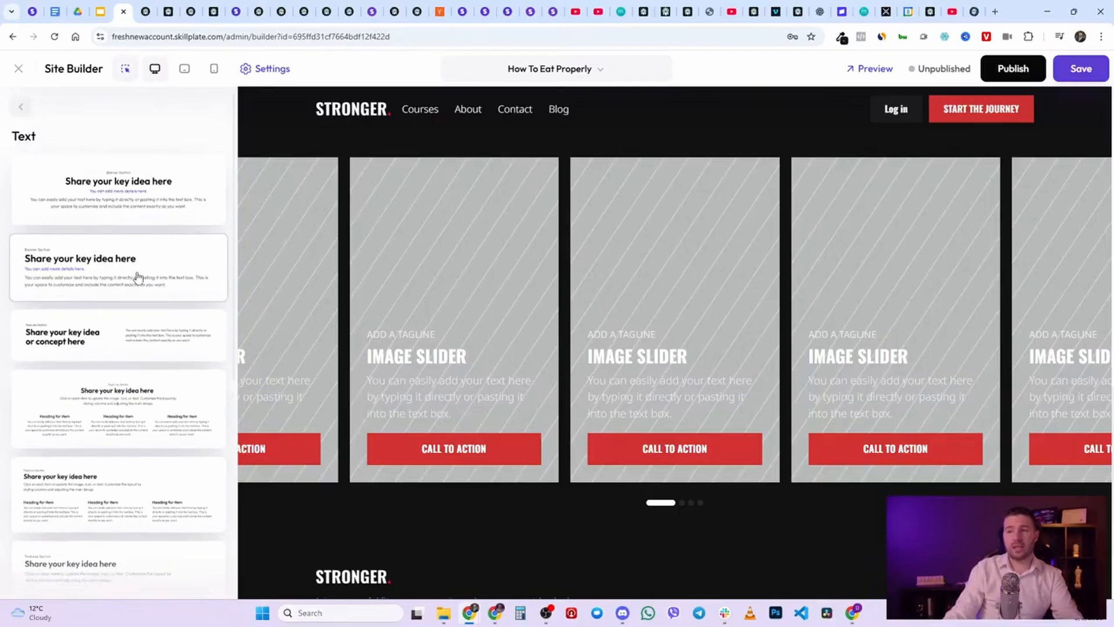
{"action": "left_click", "coordinate": [138, 277]}
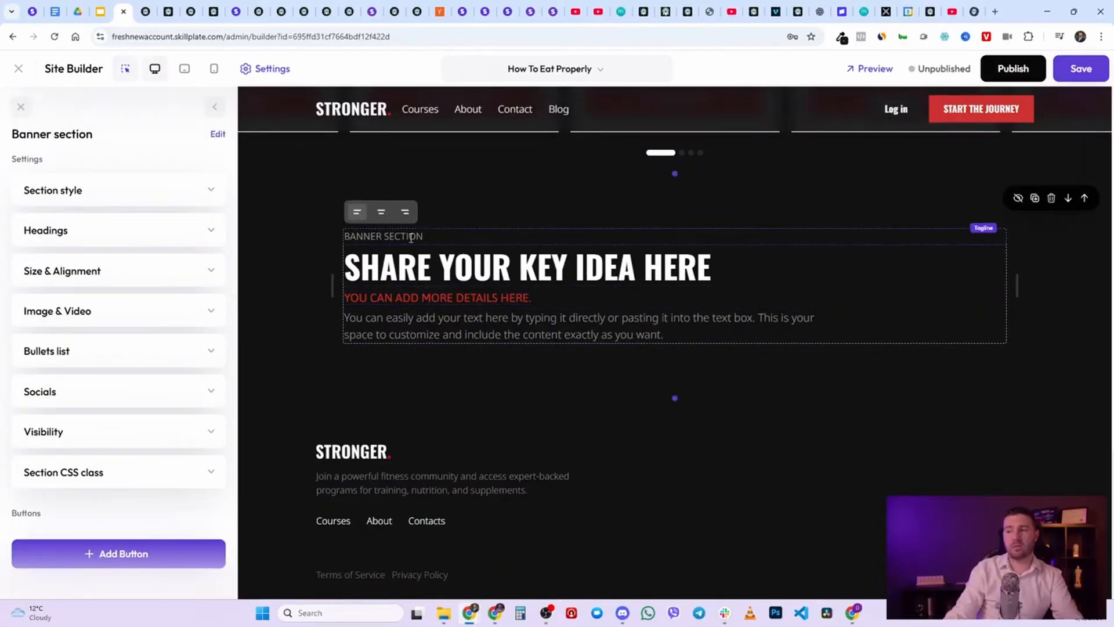
- Centre-align the text of the new banner section below the slideshow
{"action": "left_click", "coordinate": [384, 213]}
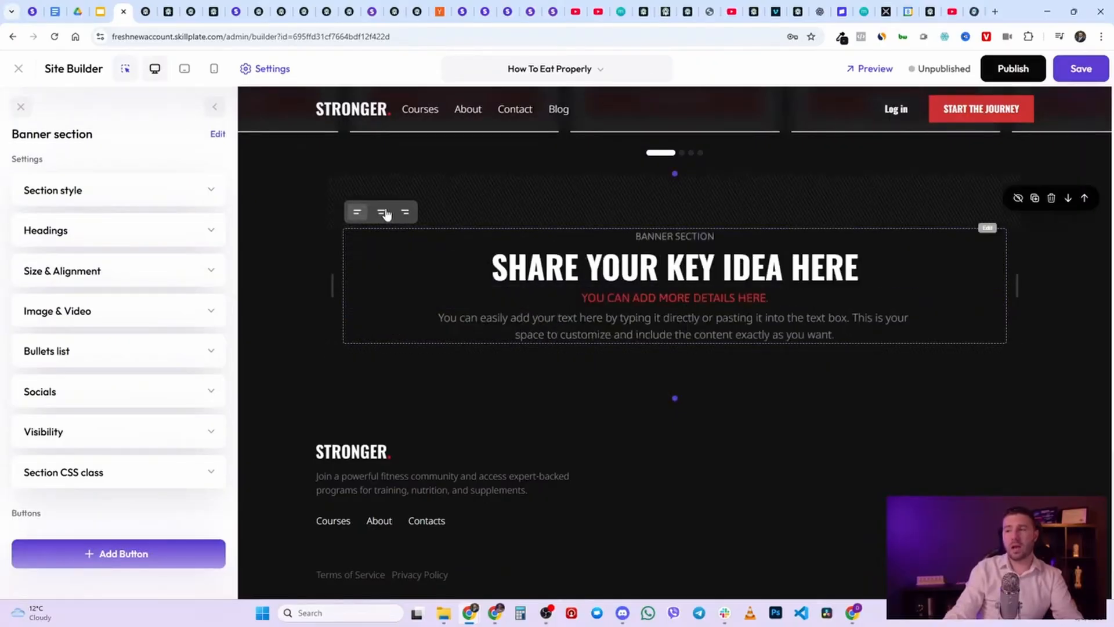
{"action": "left_click", "coordinate": [387, 275]}
{"action": "scroll", "coordinate": [157, 288], "scroll_direction": "up", "scroll_amount": 5}
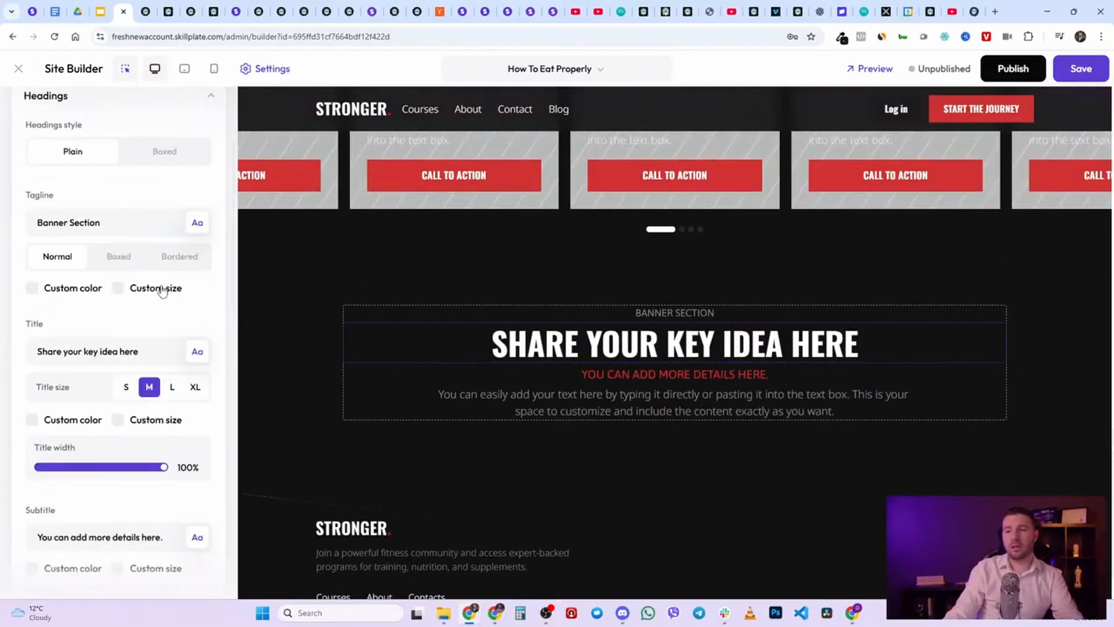
- Open the Unsplash image picker for the new banner section's image
{"action": "scroll", "coordinate": [150, 290], "scroll_direction": "down", "scroll_amount": 12}
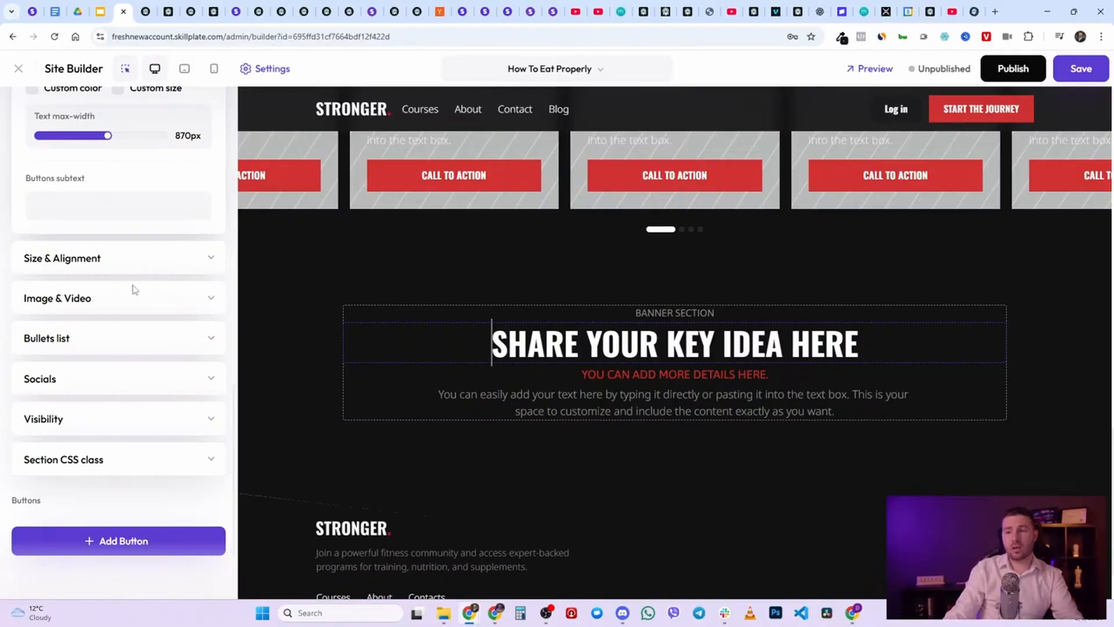
{"action": "left_click", "coordinate": [126, 307]}
{"action": "scroll", "coordinate": [127, 299], "scroll_direction": "down", "scroll_amount": 5}
{"action": "scroll", "coordinate": [180, 274], "scroll_direction": "up", "scroll_amount": 4}
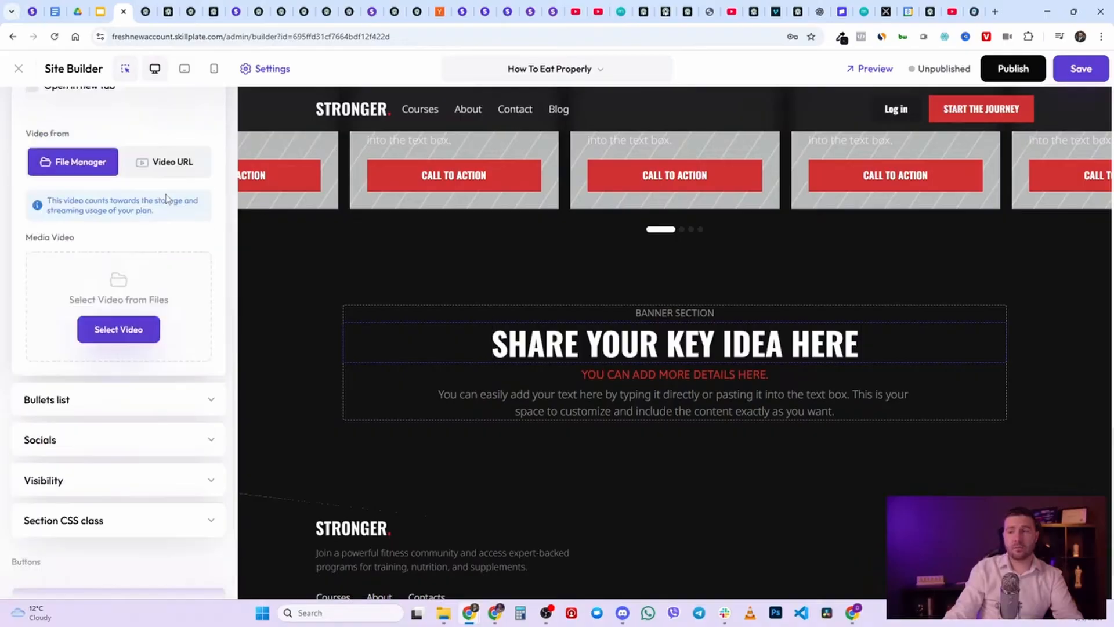
{"action": "scroll", "coordinate": [166, 256], "scroll_direction": "up", "scroll_amount": 2}
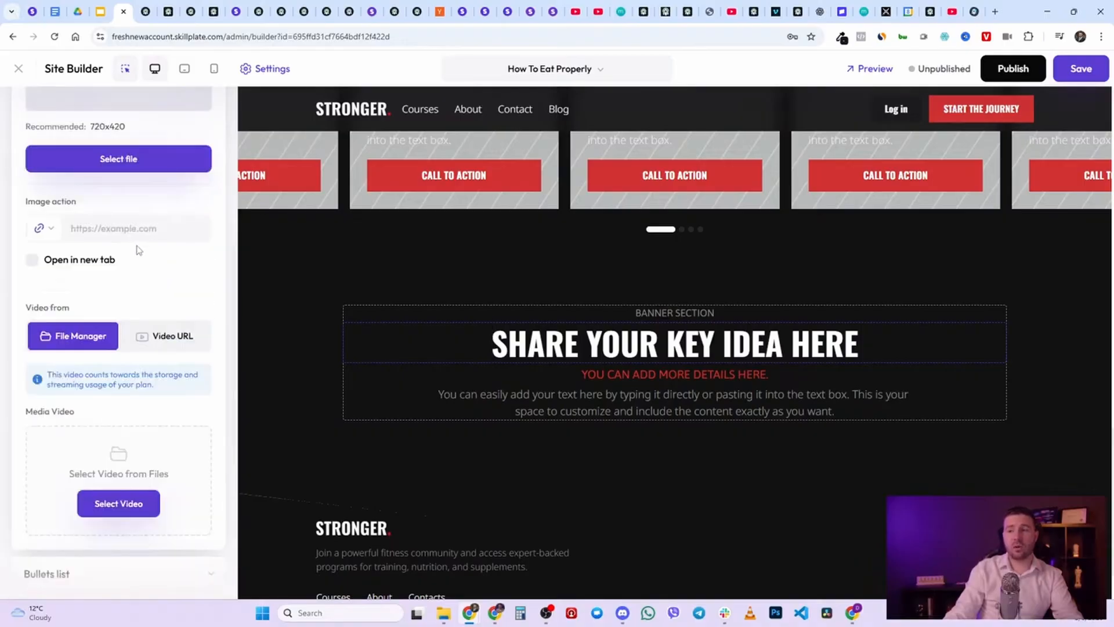
{"action": "scroll", "coordinate": [139, 251], "scroll_direction": "up", "scroll_amount": 4}
{"action": "left_click", "coordinate": [145, 390]}
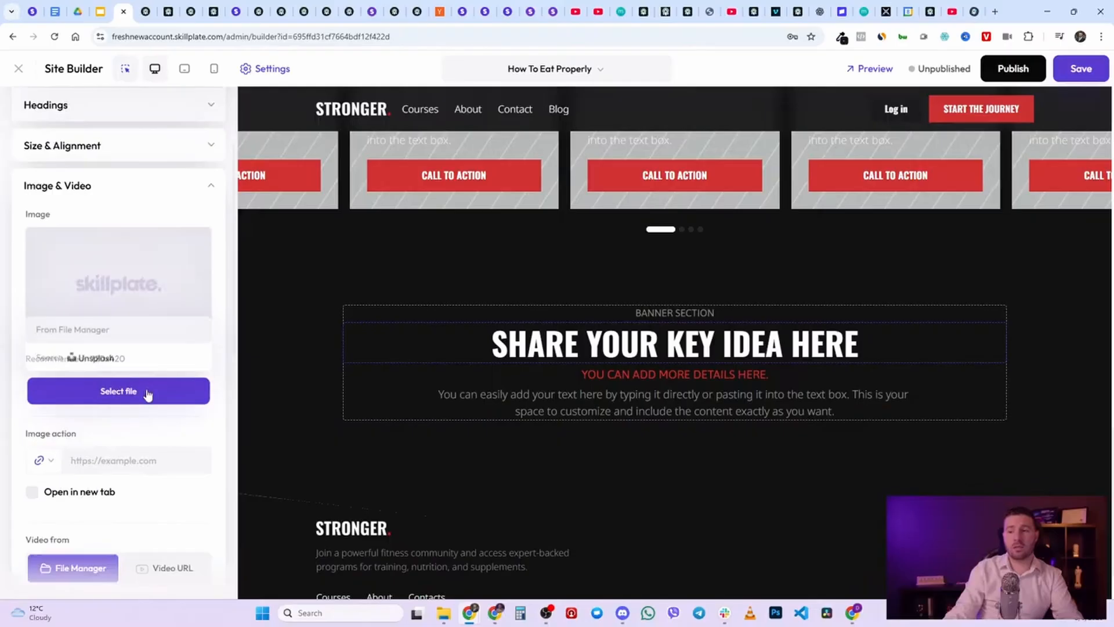
{"action": "left_click", "coordinate": [130, 359]}
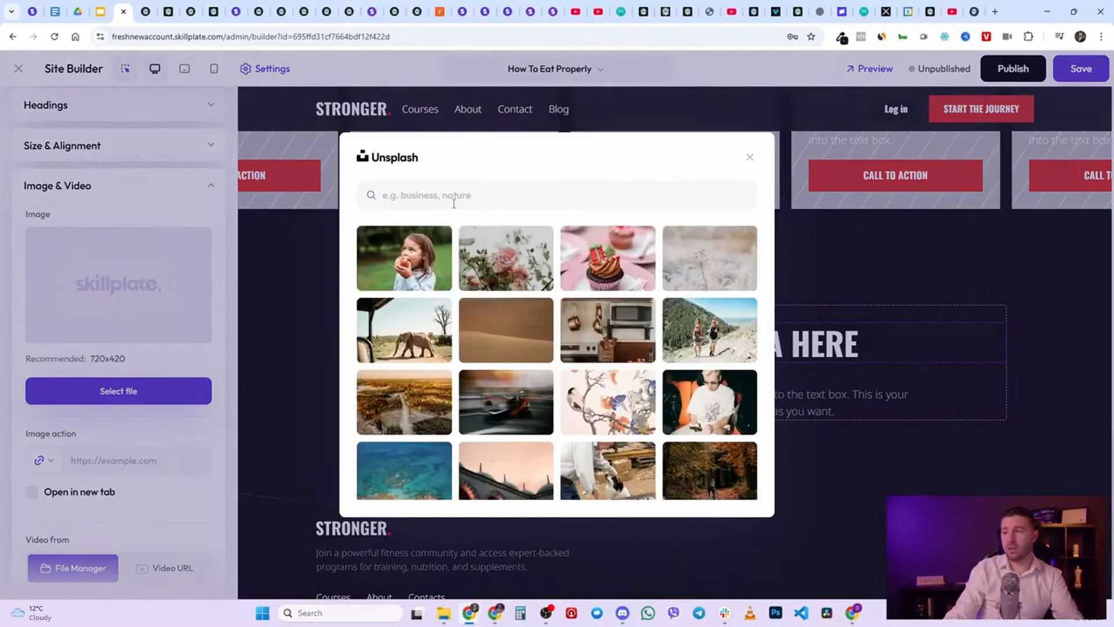
- Search Unsplash for training and set the photo of the athlete loading a barbell as the section's image
{"action": "type", "text": "trai"}
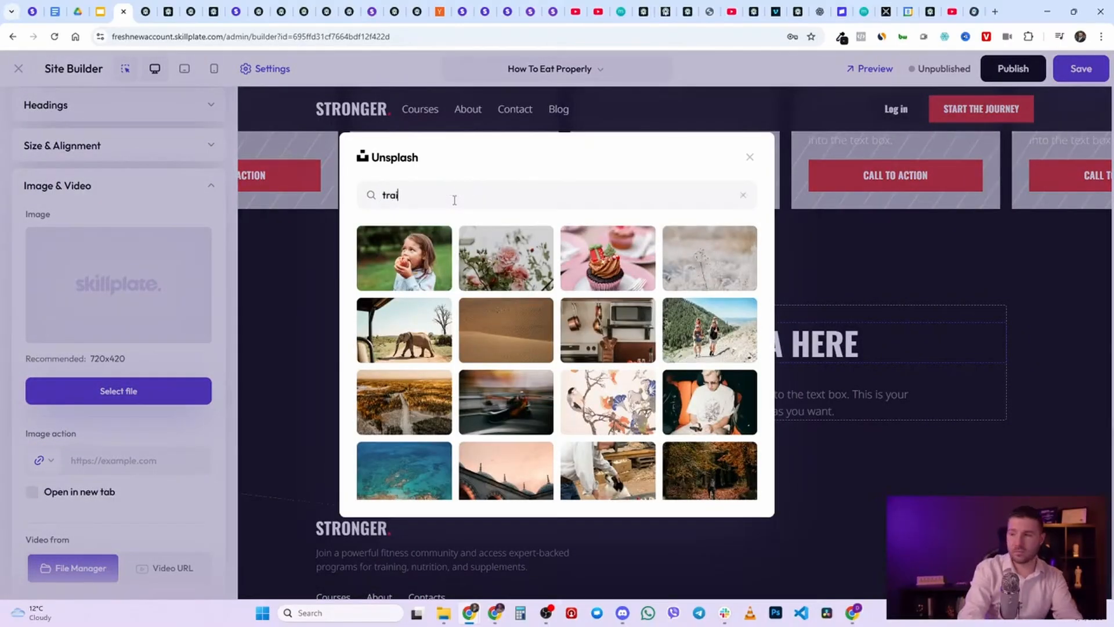
{"action": "type", "text": "ning hard"}
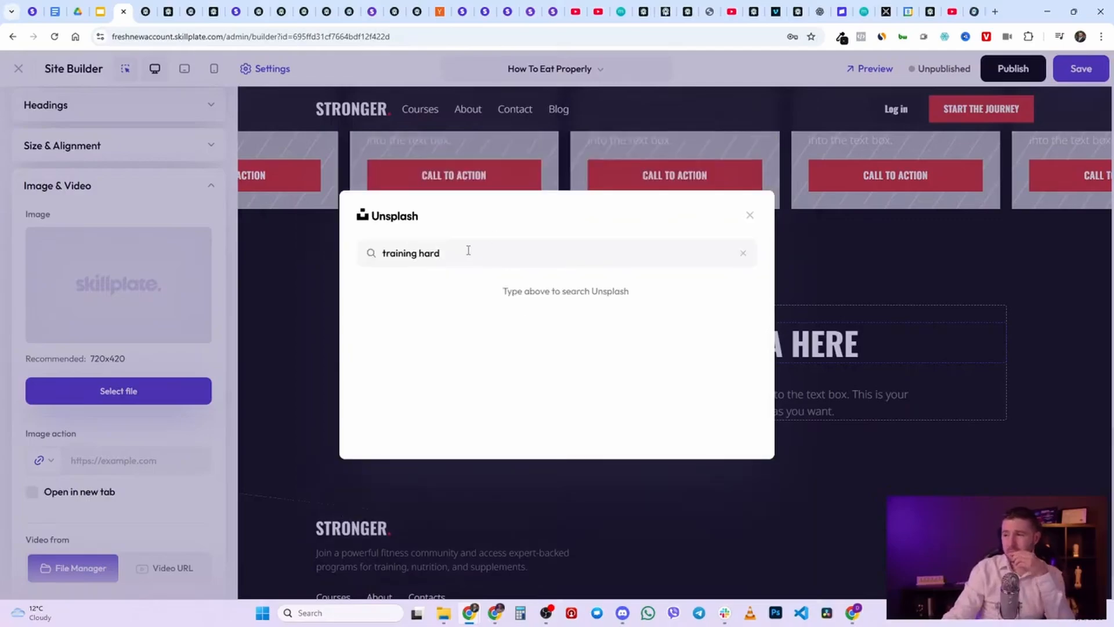
{"action": "left_click_drag", "start_coordinate": [465, 251], "coordinate": [421, 251]}
{"action": "key", "text": "BackSpace"}
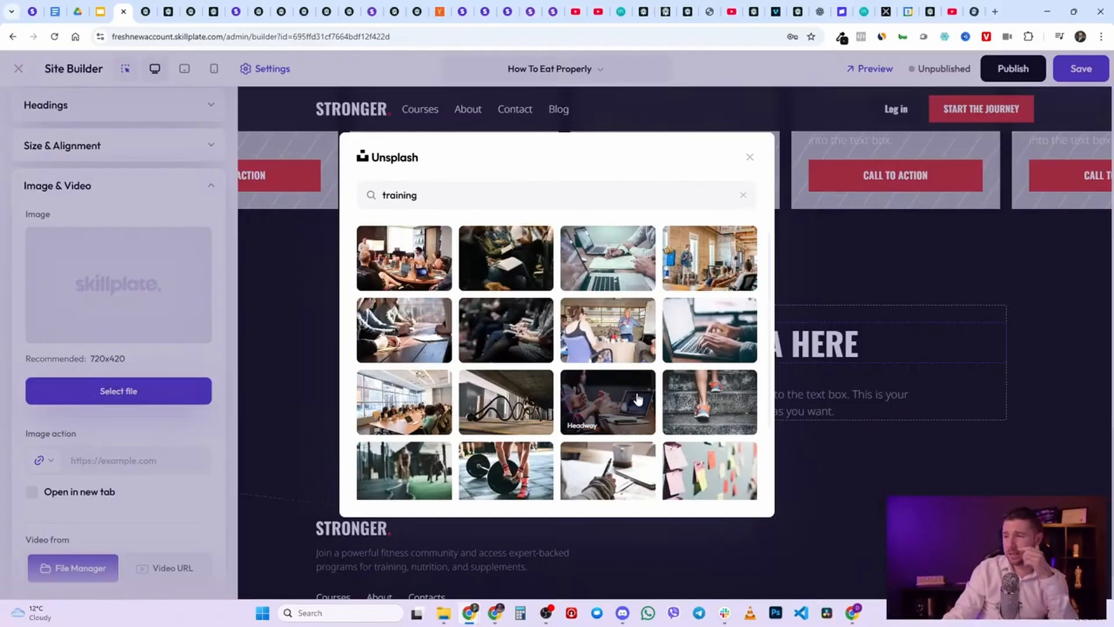
{"action": "scroll", "coordinate": [599, 367], "scroll_direction": "down", "scroll_amount": 2}
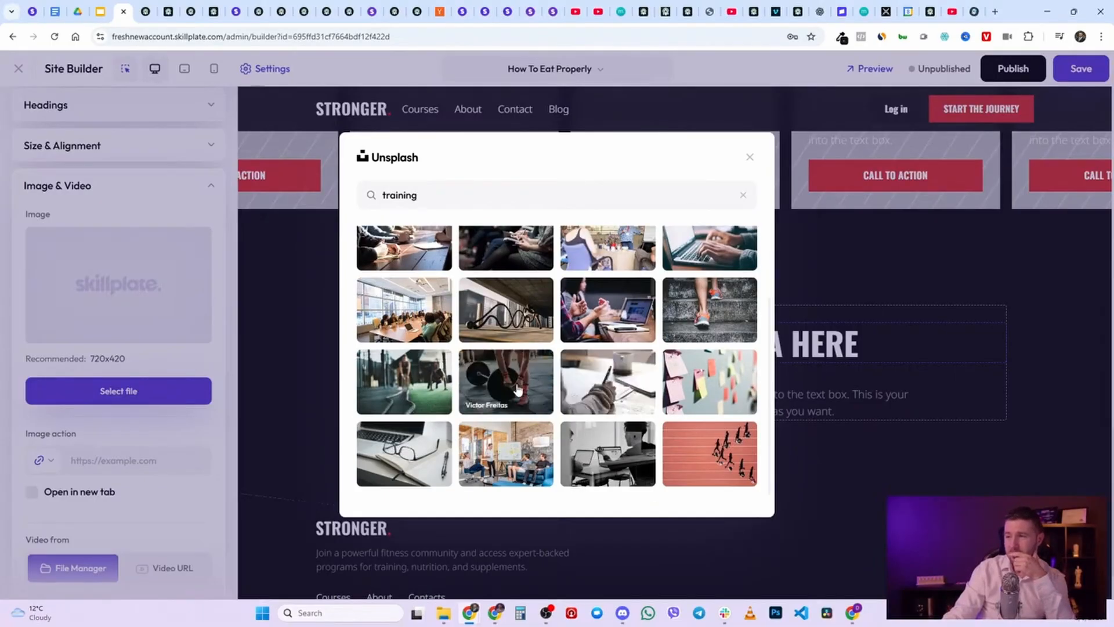
{"action": "left_click", "coordinate": [518, 390]}
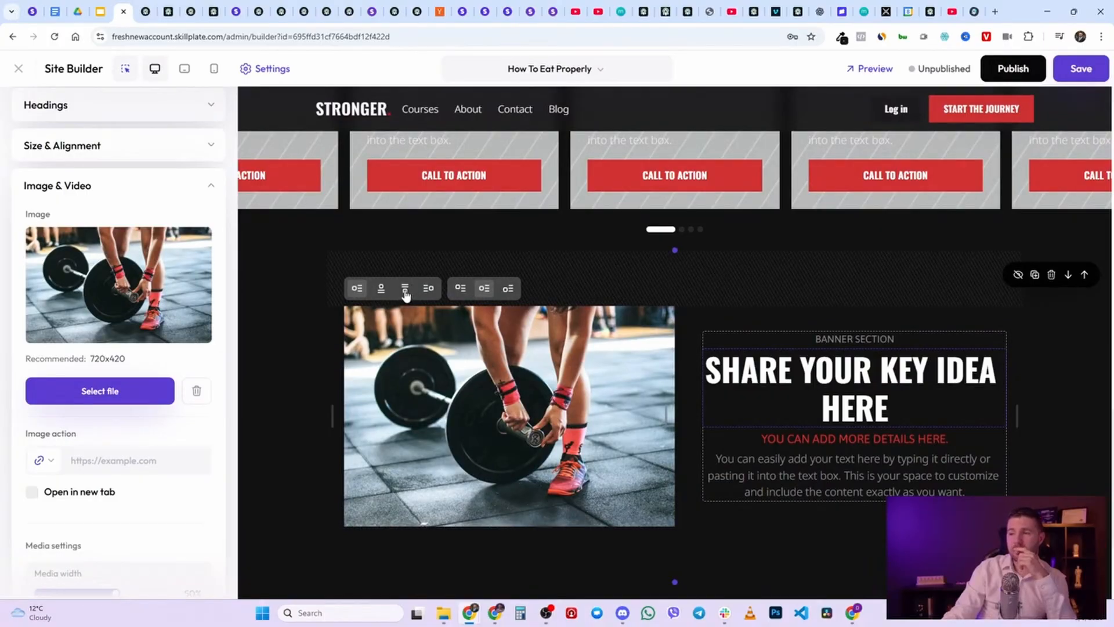
- Position the barbell image above the section's text and widen it to about 83%
{"action": "left_click", "coordinate": [405, 289]}
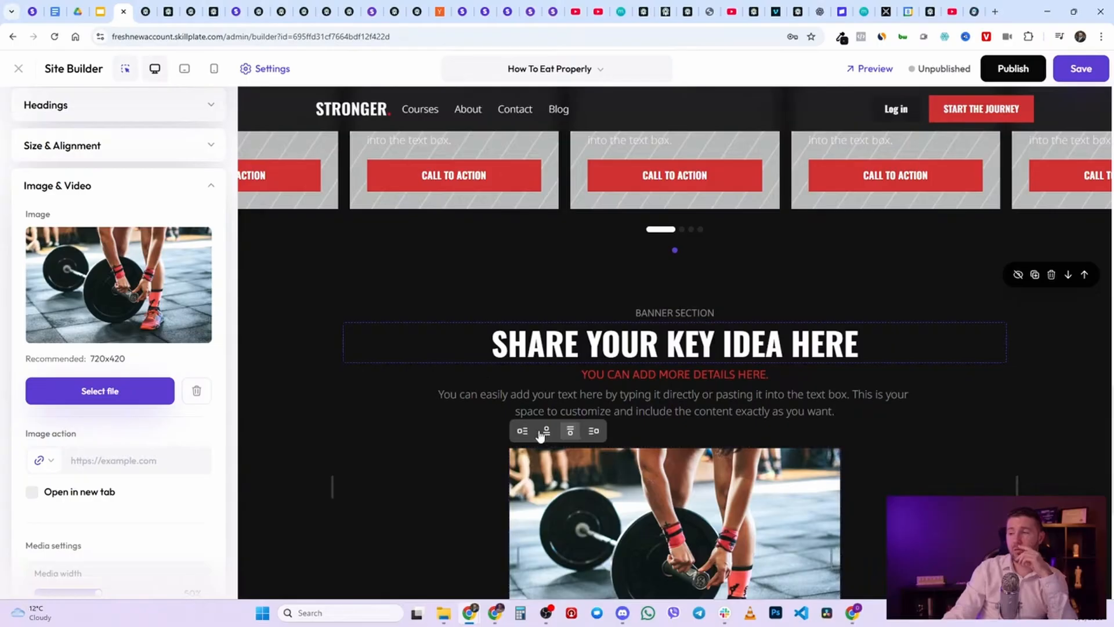
{"action": "left_click", "coordinate": [548, 434]}
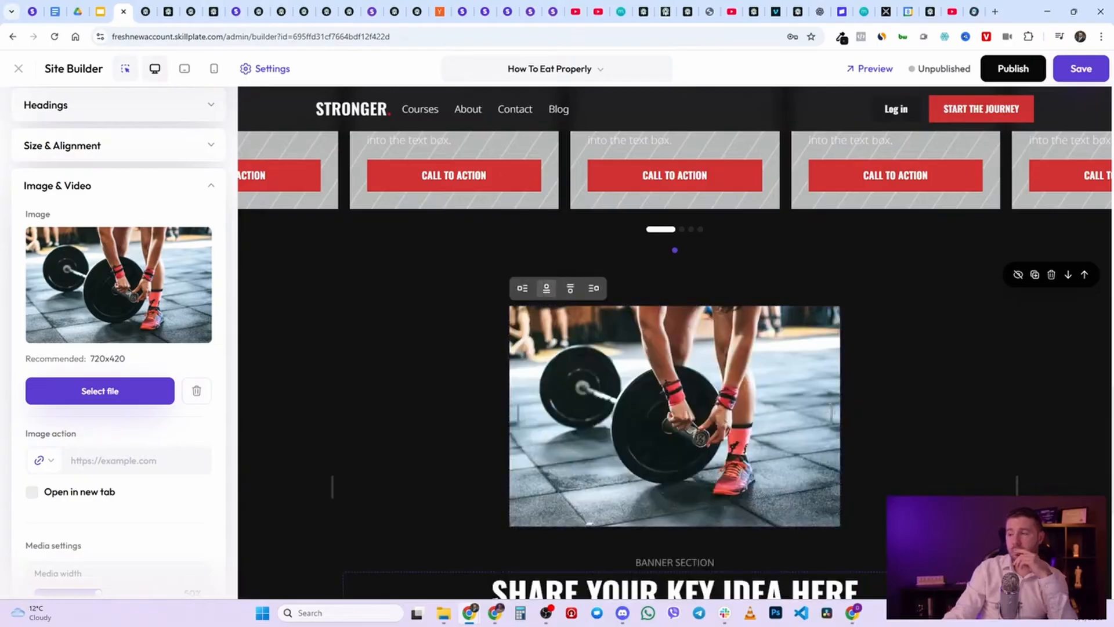
{"action": "scroll", "coordinate": [1032, 430], "scroll_direction": "down", "scroll_amount": 5}
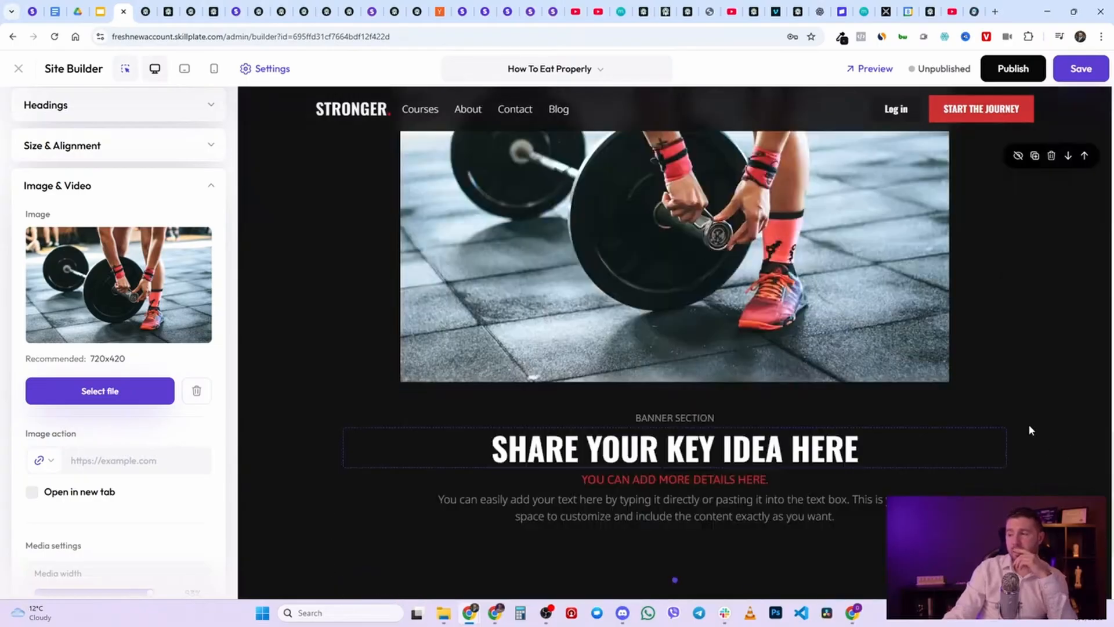
{"action": "scroll", "coordinate": [1010, 412], "scroll_direction": "down", "scroll_amount": 3}
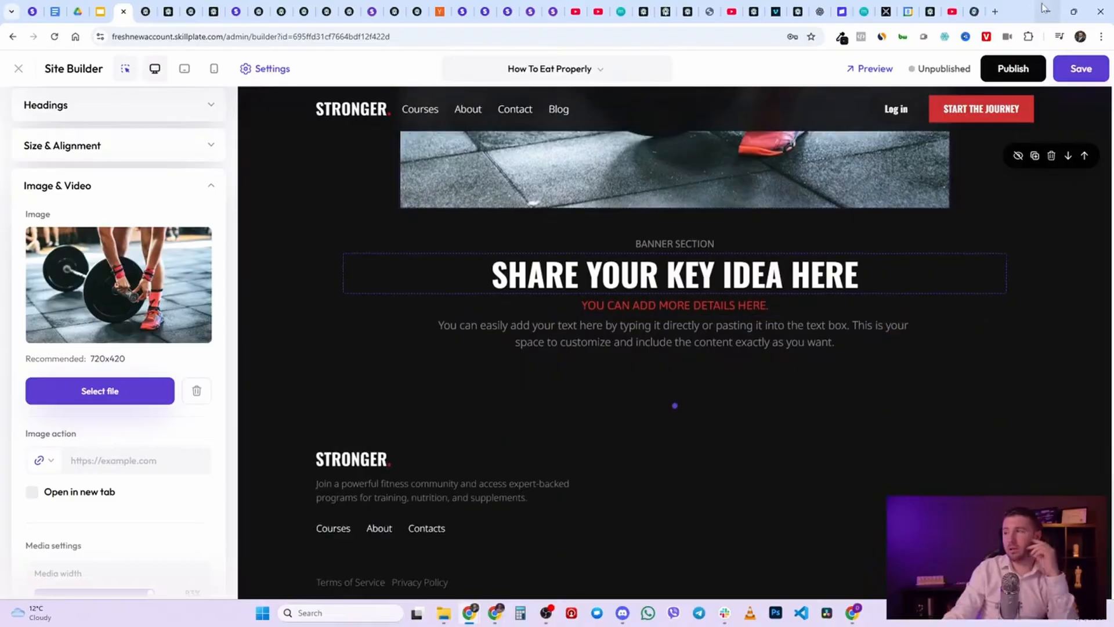
- Open lipsum.com/feed/html in a new browser tab and copy the first three Lorem Ipsum paragraphs
{"action": "left_click", "coordinate": [994, 13]}
{"action": "type", "text": "lipsum.com/feed/html"}
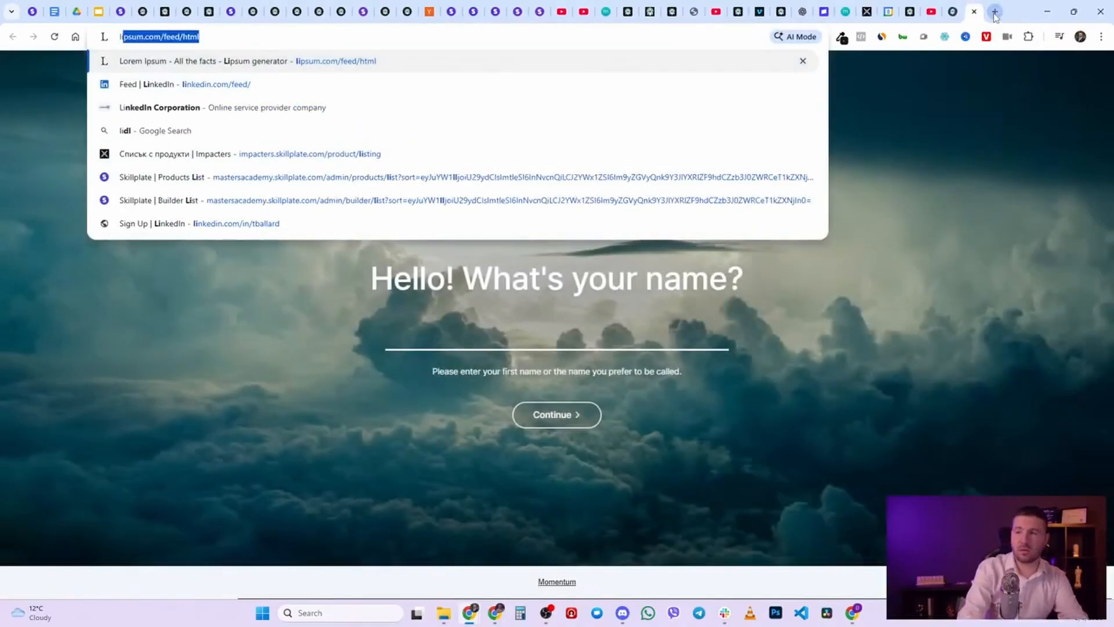
{"action": "key", "text": "Return"}
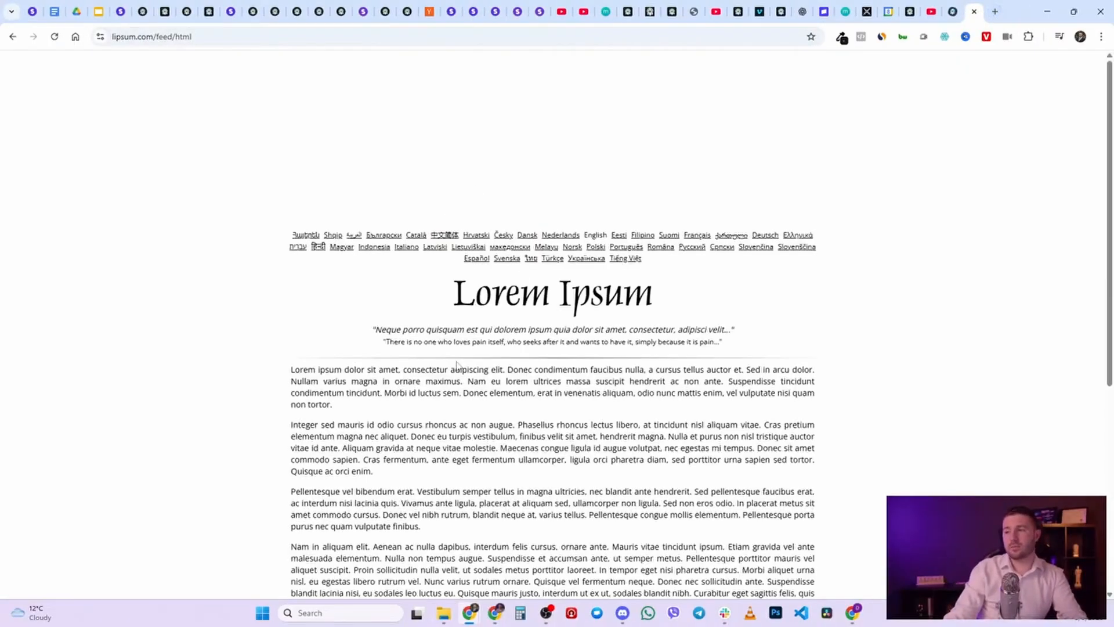
{"action": "left_click_drag", "start_coordinate": [286, 376], "coordinate": [422, 471]}
{"action": "scroll", "coordinate": [508, 488], "scroll_direction": "down", "scroll_amount": 1}
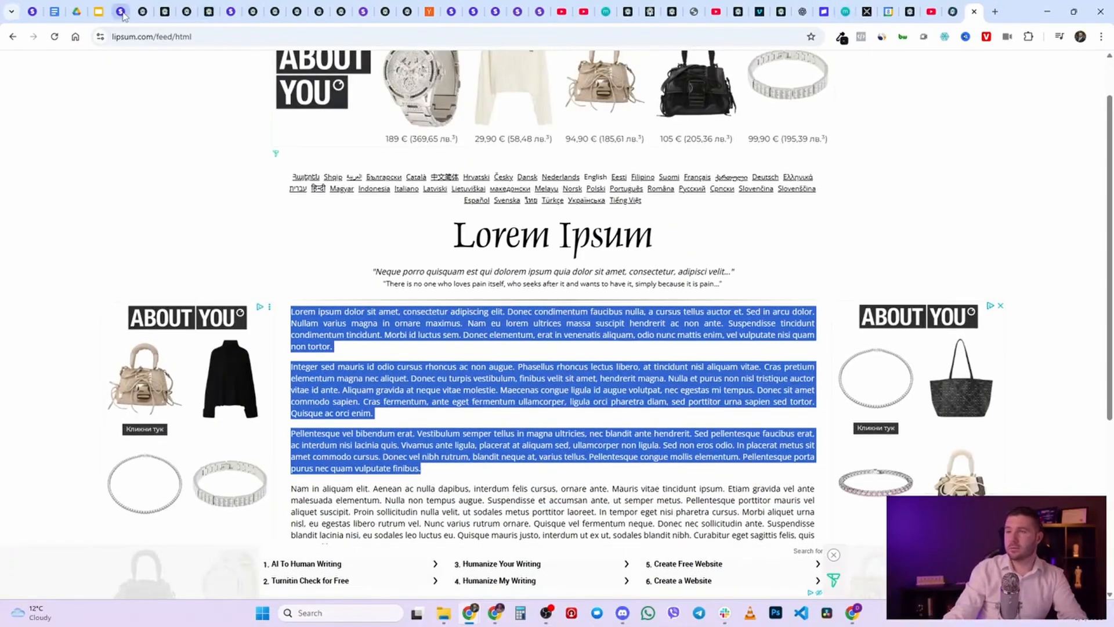
- Return to the site builder, paste the Lorem Ipsum paragraphs on a new line below the section's body text, and publish the page
{"action": "left_click", "coordinate": [116, 12]}
{"action": "left_click", "coordinate": [604, 324]}
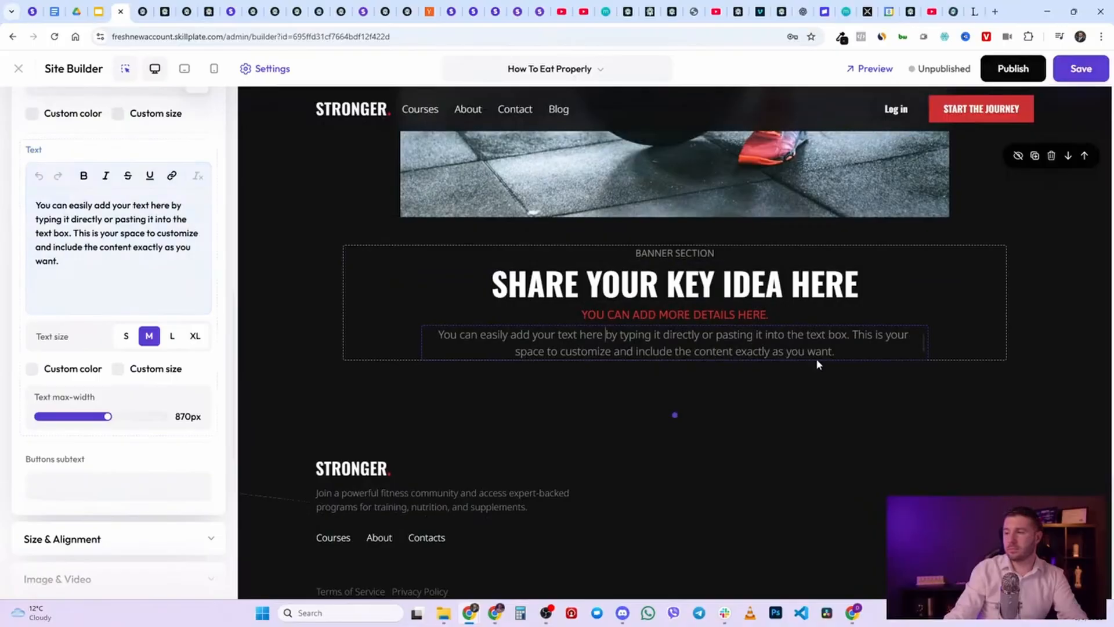
{"action": "left_click", "coordinate": [839, 354]}
{"action": "key", "text": "Return"}
{"action": "key", "text": "Return"}
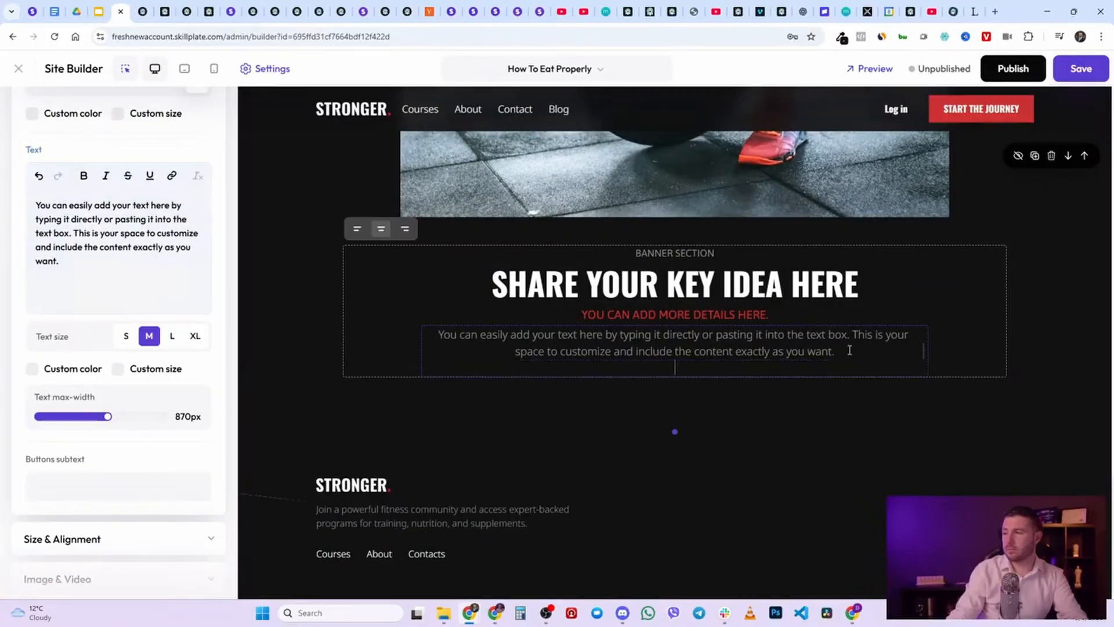
{"action": "key", "text": "ctrl+v"}
{"action": "scroll", "coordinate": [781, 338], "scroll_direction": "down", "scroll_amount": 4}
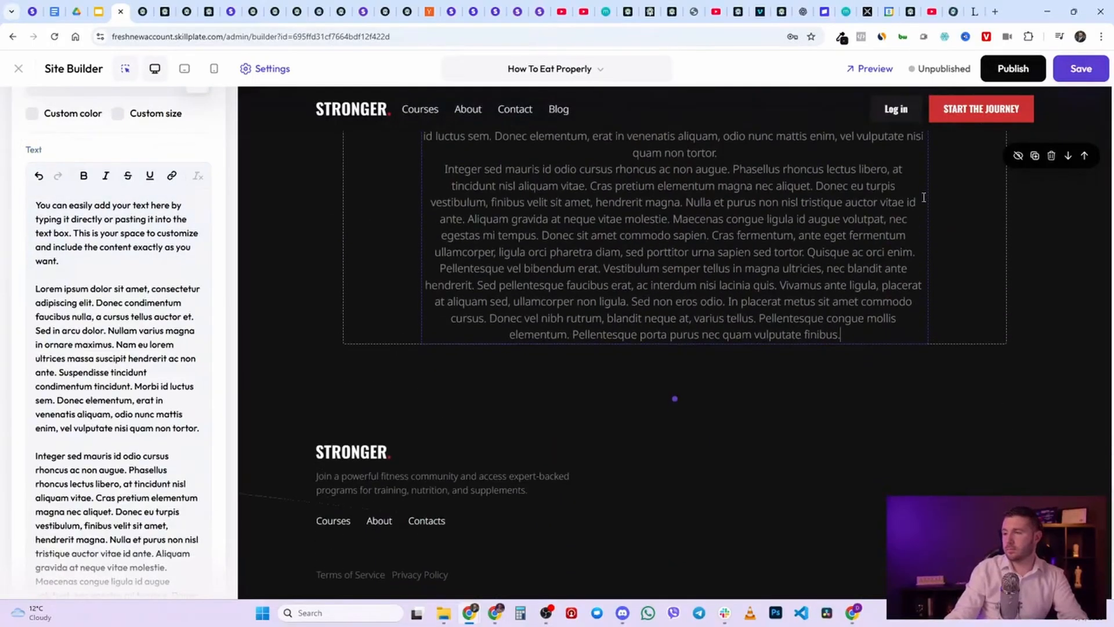
{"action": "left_click", "coordinate": [1014, 69]}
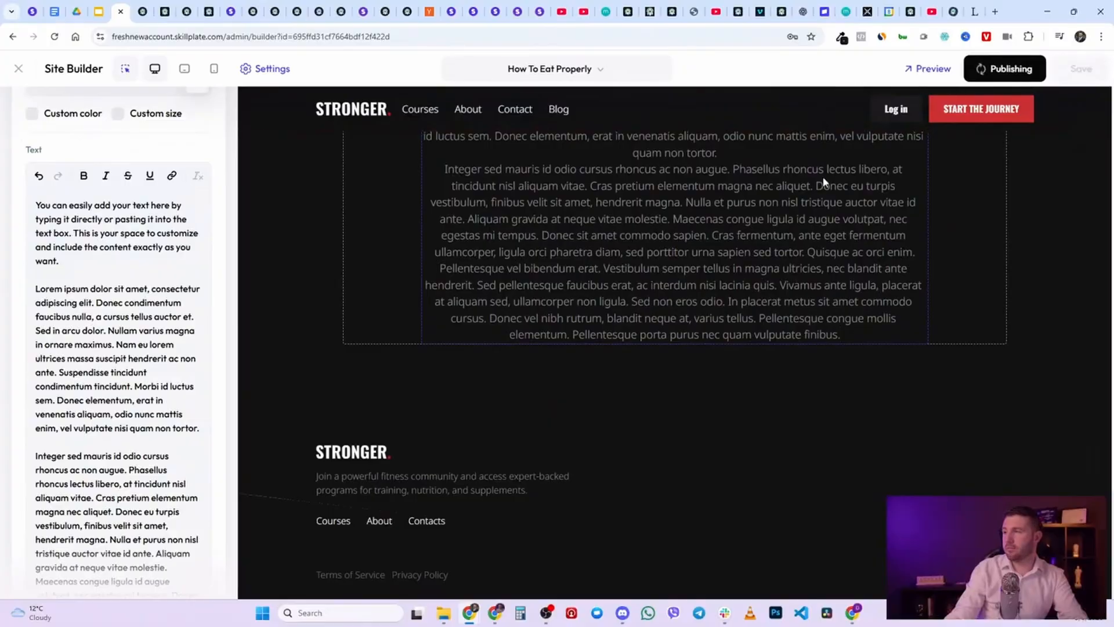
- Browse the Call to action layouts for a section below the barbell banner
{"action": "left_click", "coordinate": [675, 401]}
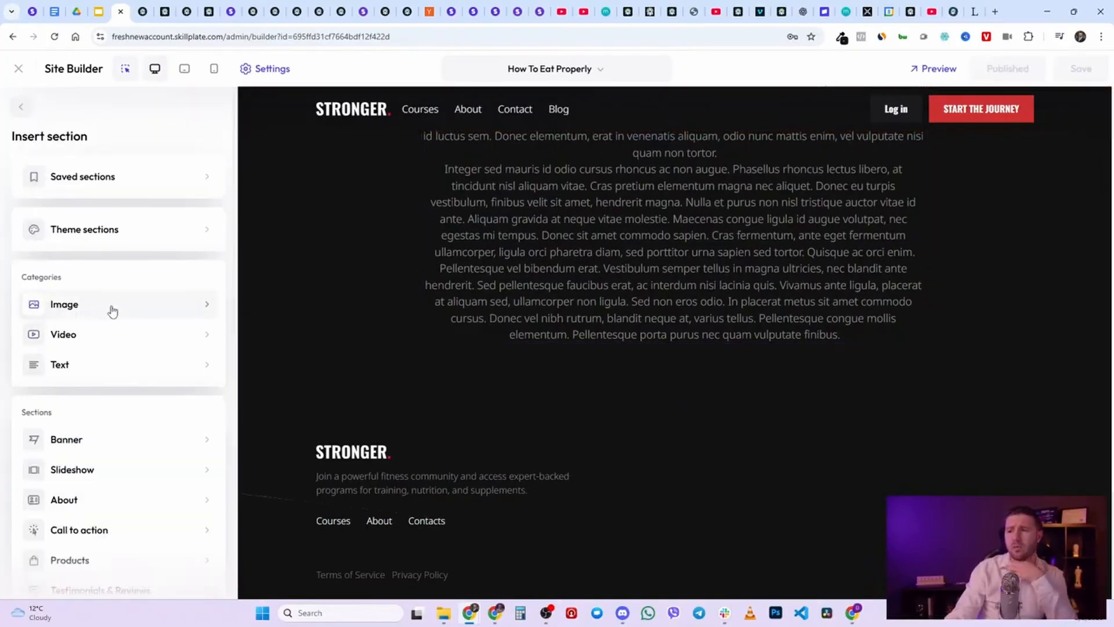
{"action": "scroll", "coordinate": [128, 427], "scroll_direction": "down", "scroll_amount": 4}
{"action": "left_click", "coordinate": [143, 306]}
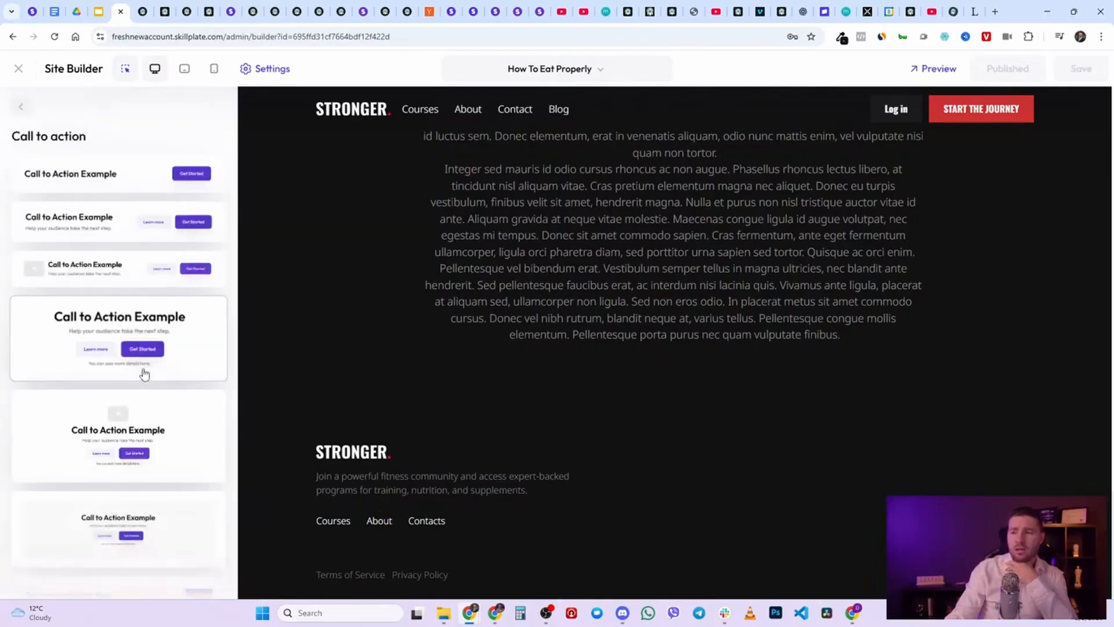
{"action": "scroll", "coordinate": [133, 360], "scroll_direction": "down", "scroll_amount": 4}
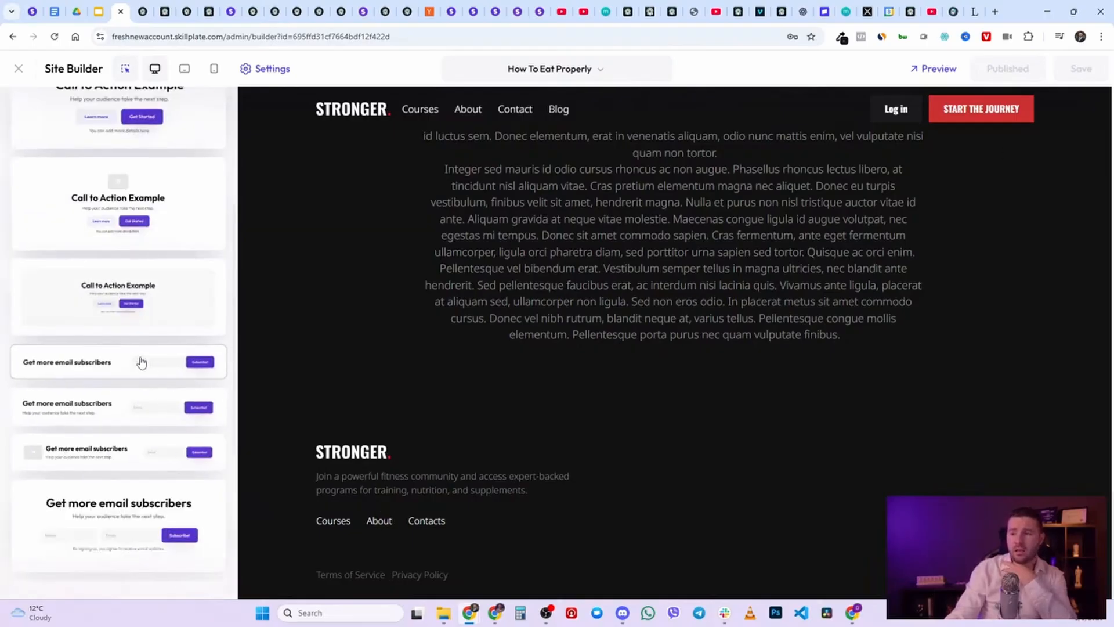
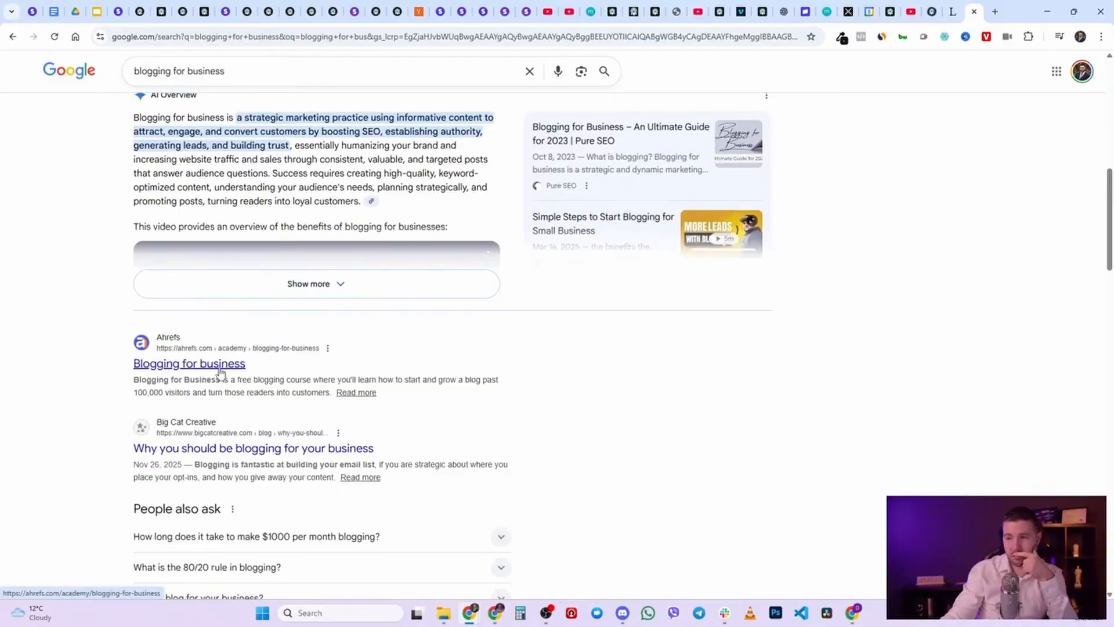
- Open the Ahrefs Blogging for business course from the search results, accept all cookies, and examine its landing page
{"action": "left_click", "coordinate": [220, 367]}
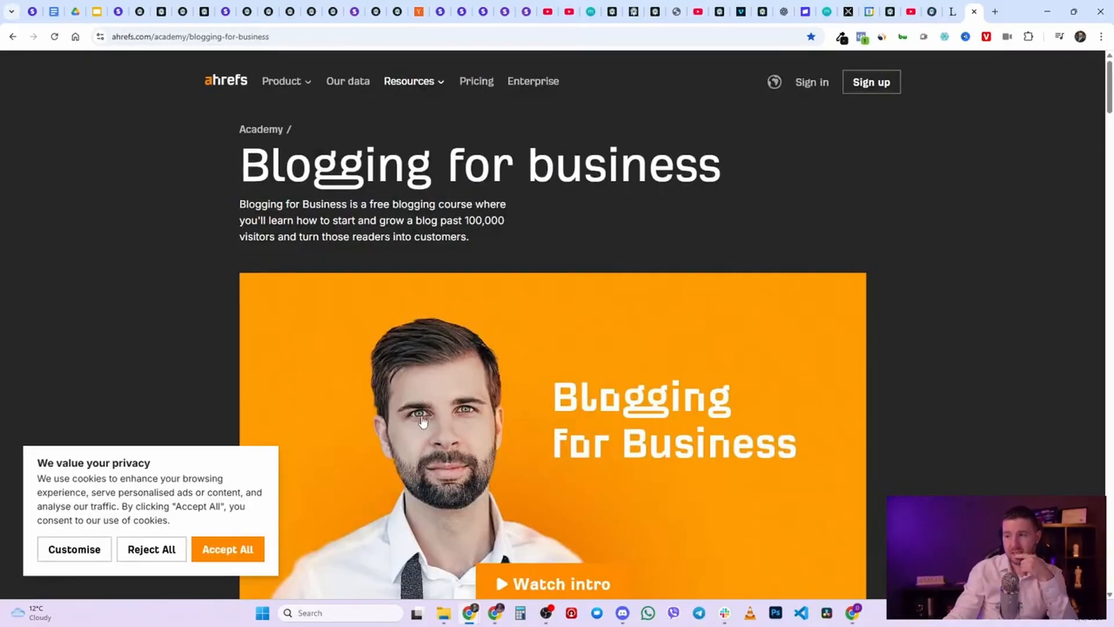
{"action": "left_click", "coordinate": [227, 549]}
{"action": "scroll", "coordinate": [477, 359], "scroll_direction": "down", "scroll_amount": 4}
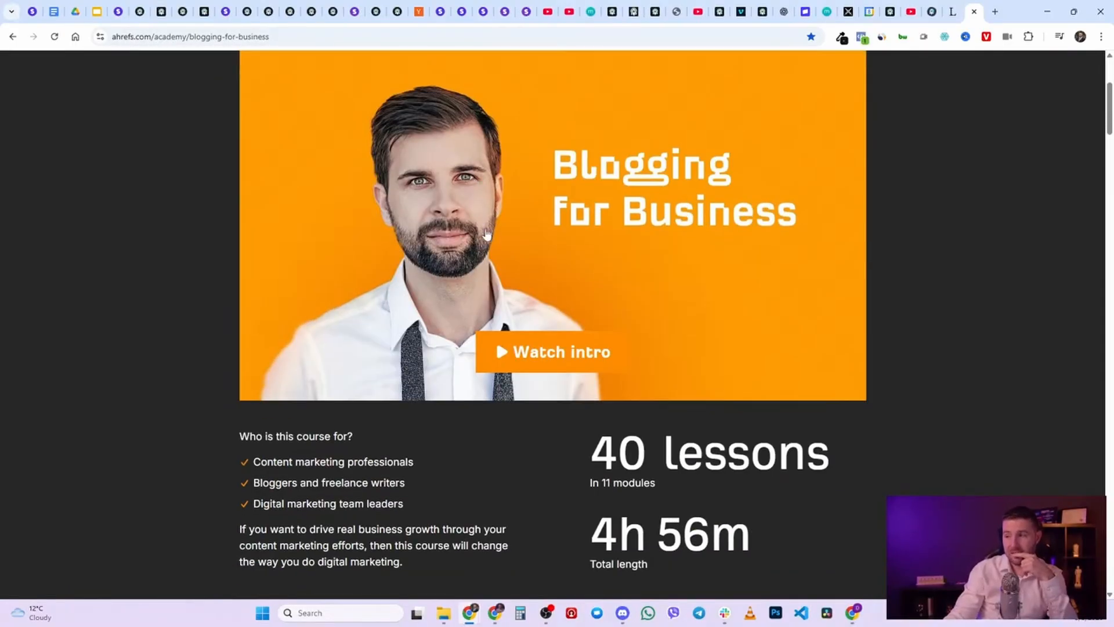
{"action": "scroll", "coordinate": [561, 345], "scroll_direction": "down", "scroll_amount": 2}
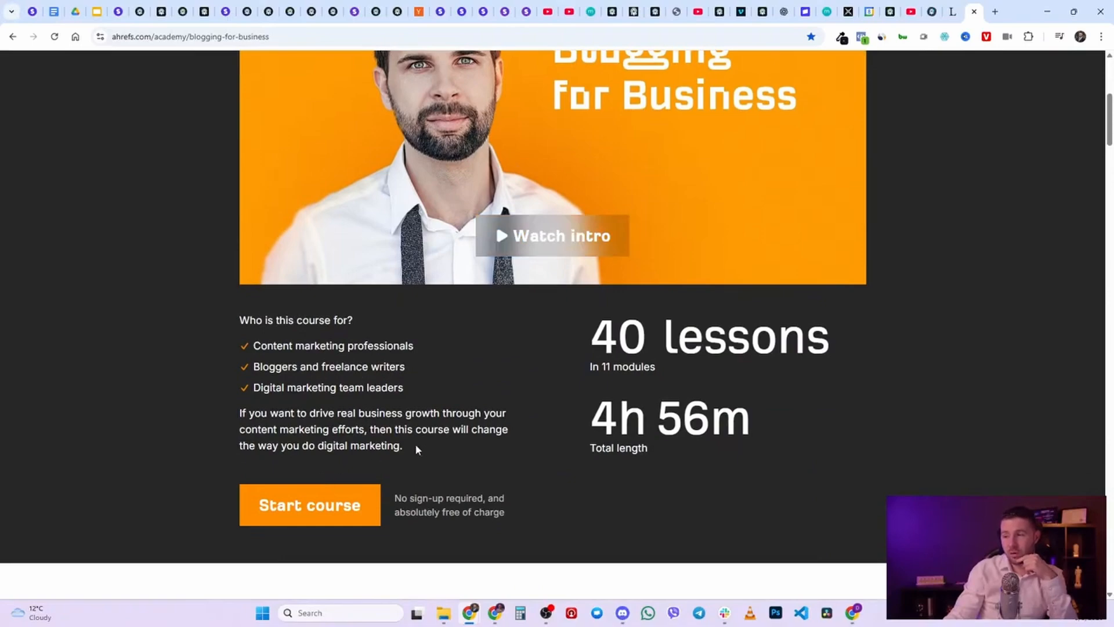
- Examine the Blogging for Business page's intro banner, course outline, and Who is this course for? list
{"action": "scroll", "coordinate": [497, 279], "scroll_direction": "up", "scroll_amount": 3}
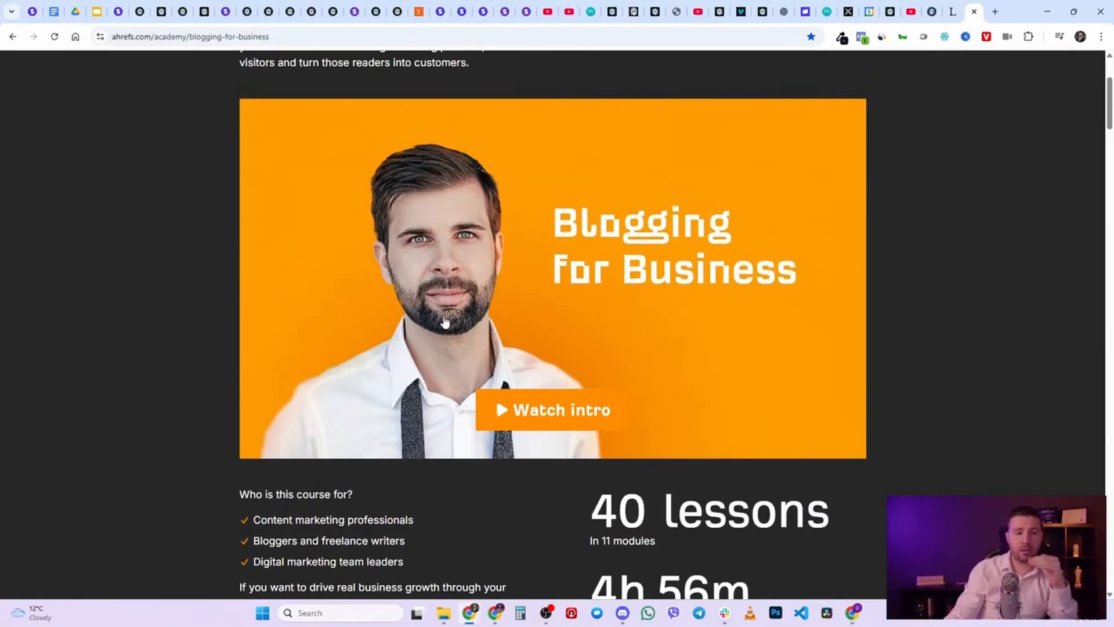
{"action": "scroll", "coordinate": [444, 323], "scroll_direction": "down", "scroll_amount": 7}
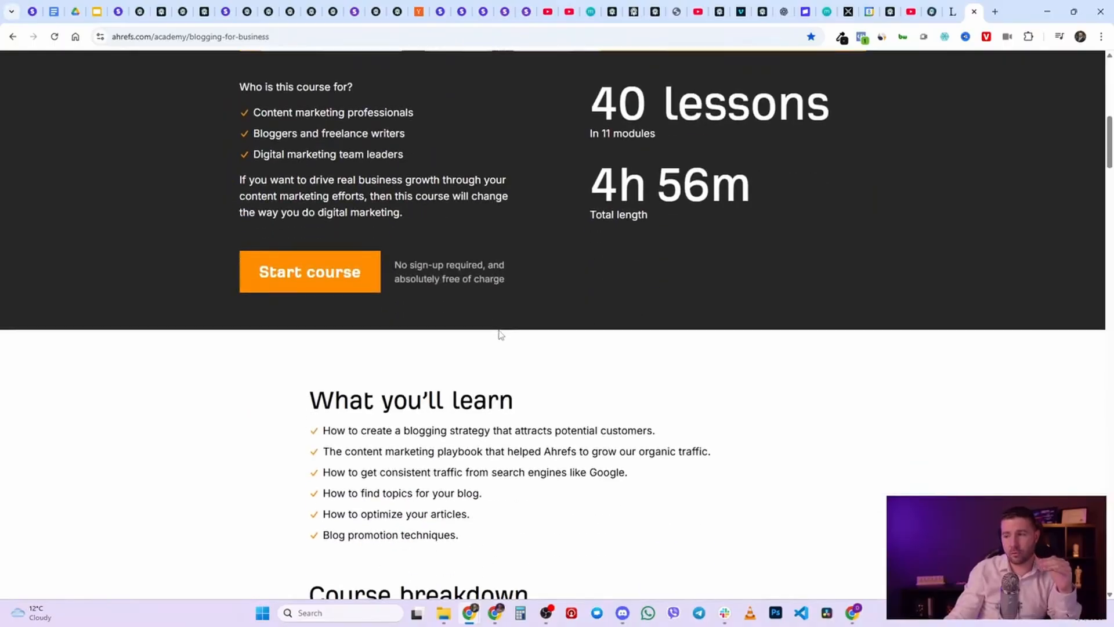
{"action": "scroll", "coordinate": [517, 342], "scroll_direction": "down", "scroll_amount": 7}
{"action": "scroll", "coordinate": [623, 347], "scroll_direction": "down", "scroll_amount": 20}
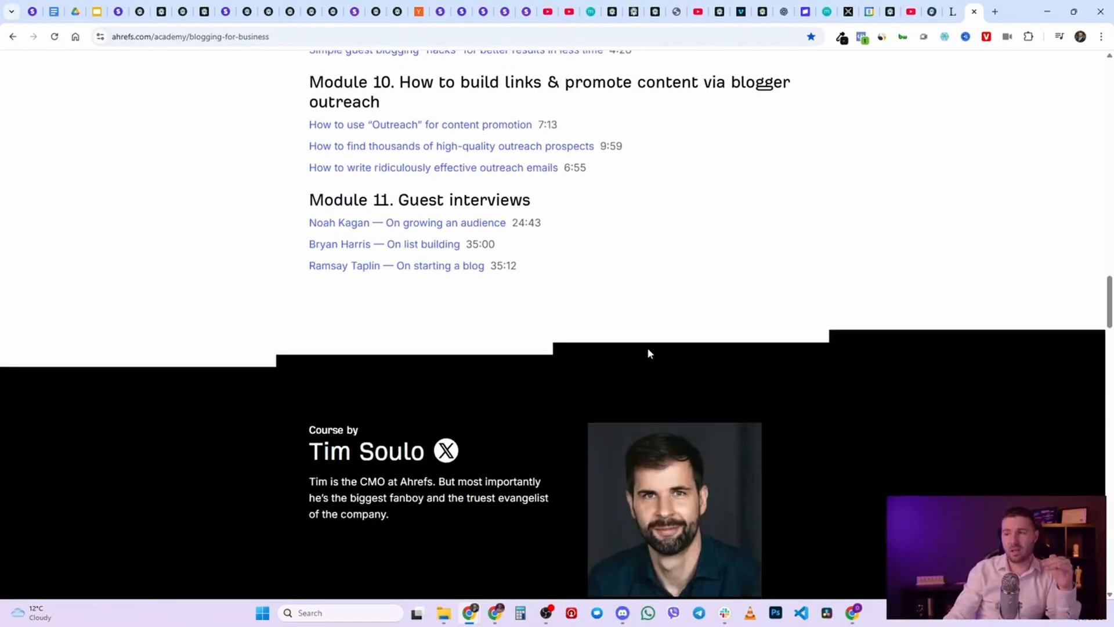
{"action": "scroll", "coordinate": [647, 348], "scroll_direction": "up", "scroll_amount": 20}
{"action": "scroll", "coordinate": [647, 347], "scroll_direction": "up", "scroll_amount": 13}
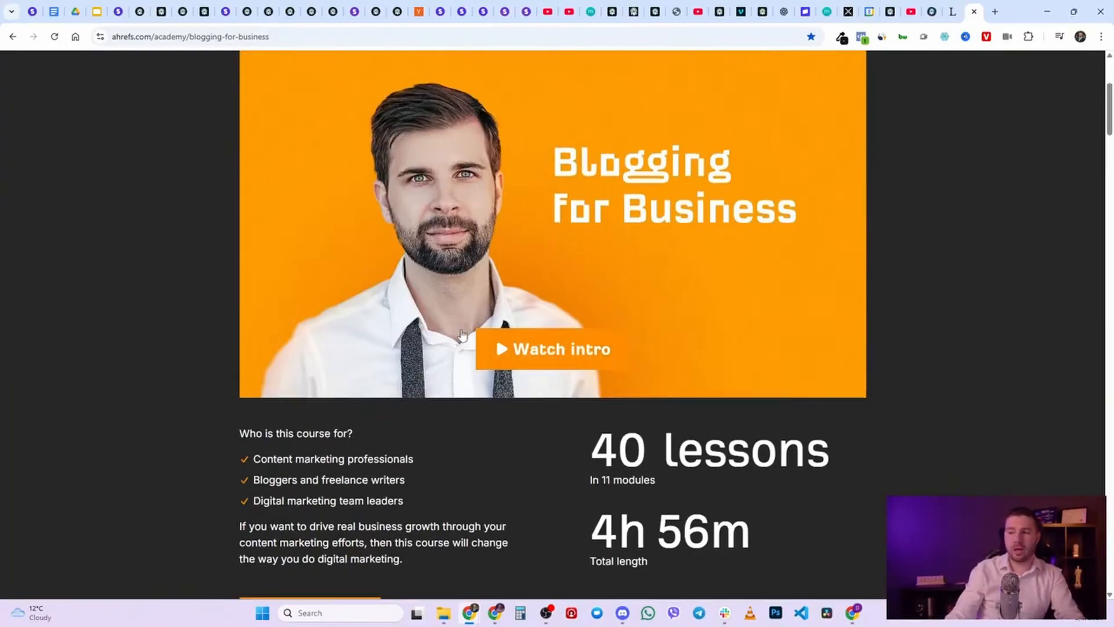
{"action": "scroll", "coordinate": [271, 294], "scroll_direction": "down", "scroll_amount": 3}
{"action": "left_click_drag", "start_coordinate": [257, 285], "coordinate": [222, 270]}
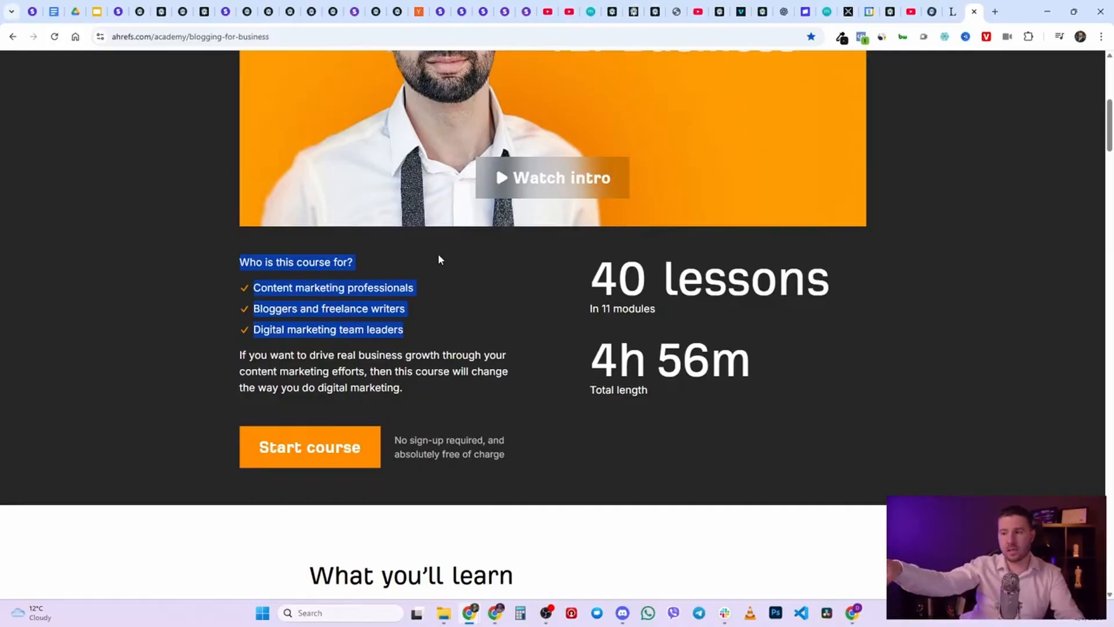
{"action": "left_click", "coordinate": [451, 278]}
{"action": "scroll", "coordinate": [453, 282], "scroll_direction": "up", "scroll_amount": 5}
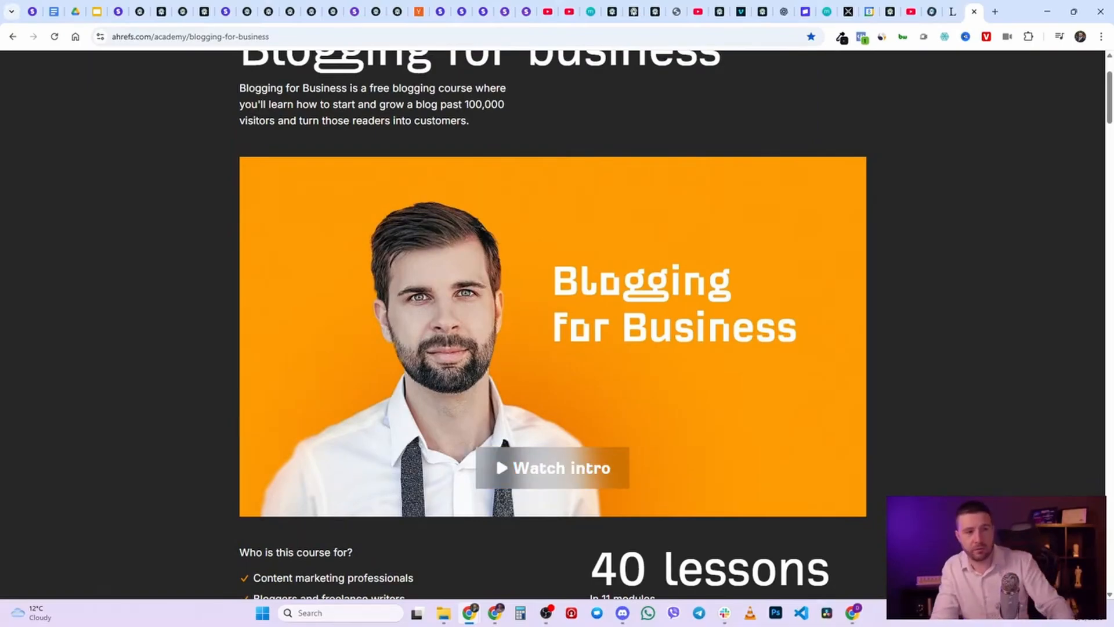
{"action": "scroll", "coordinate": [486, 320], "scroll_direction": "up", "scroll_amount": 2}
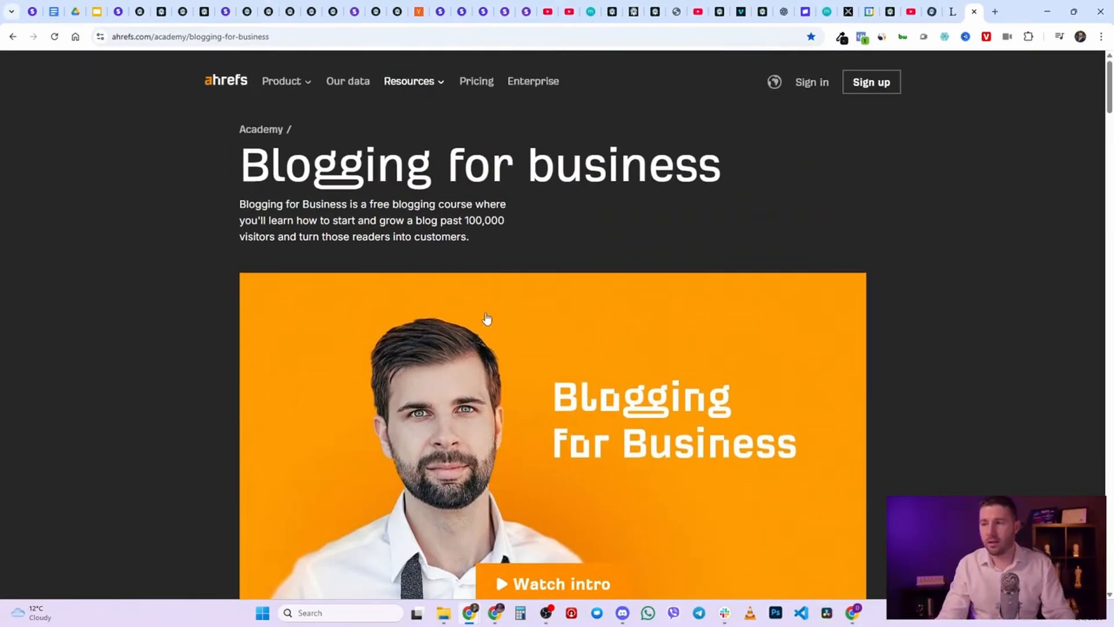
- Review the What you'll learn list, the course breakdown modules, the author section, and the page's domain
{"action": "scroll", "coordinate": [487, 319], "scroll_direction": "down", "scroll_amount": 9}
{"action": "scroll", "coordinate": [485, 264], "scroll_direction": "down", "scroll_amount": 4}
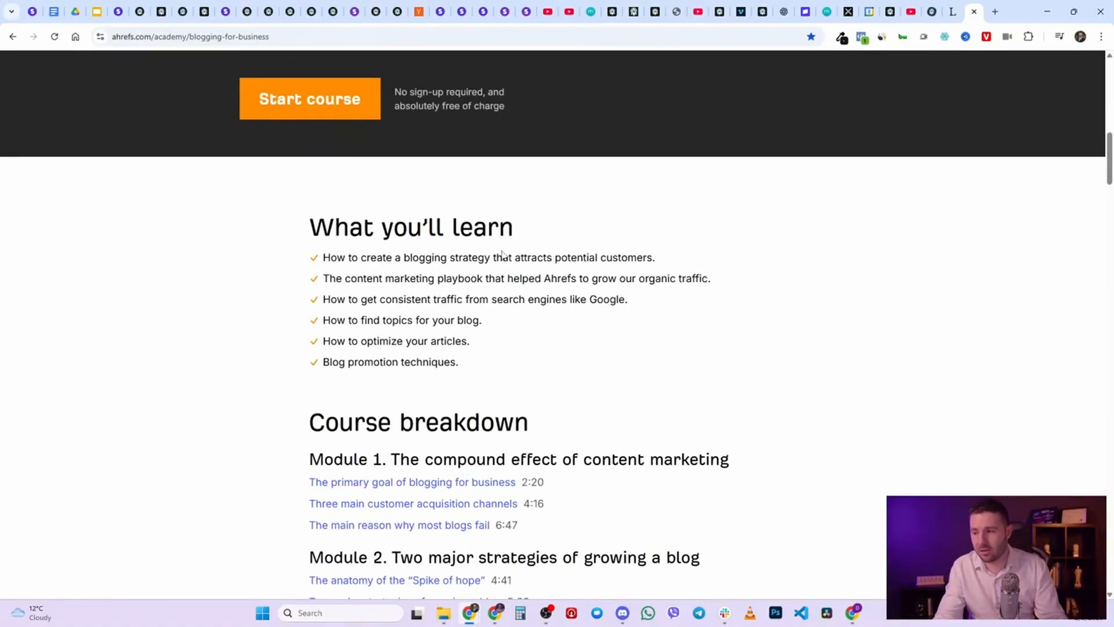
{"action": "scroll", "coordinate": [502, 253], "scroll_direction": "down", "scroll_amount": 15}
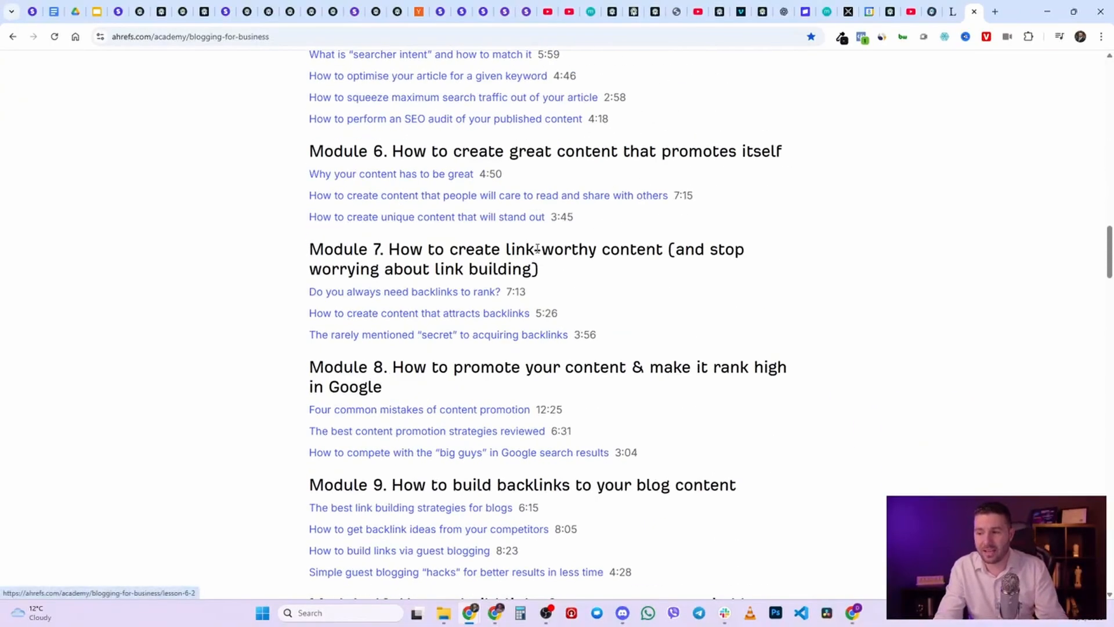
{"action": "scroll", "coordinate": [651, 296], "scroll_direction": "down", "scroll_amount": 8}
{"action": "scroll", "coordinate": [683, 323], "scroll_direction": "down", "scroll_amount": 2}
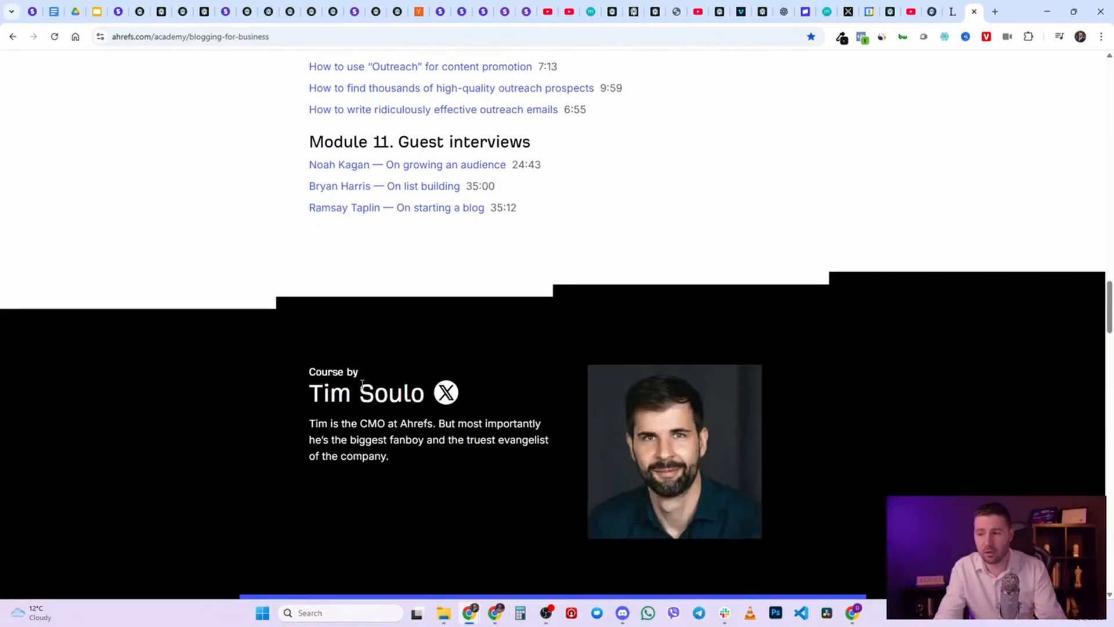
{"action": "left_click_drag", "start_coordinate": [320, 397], "coordinate": [410, 391]}
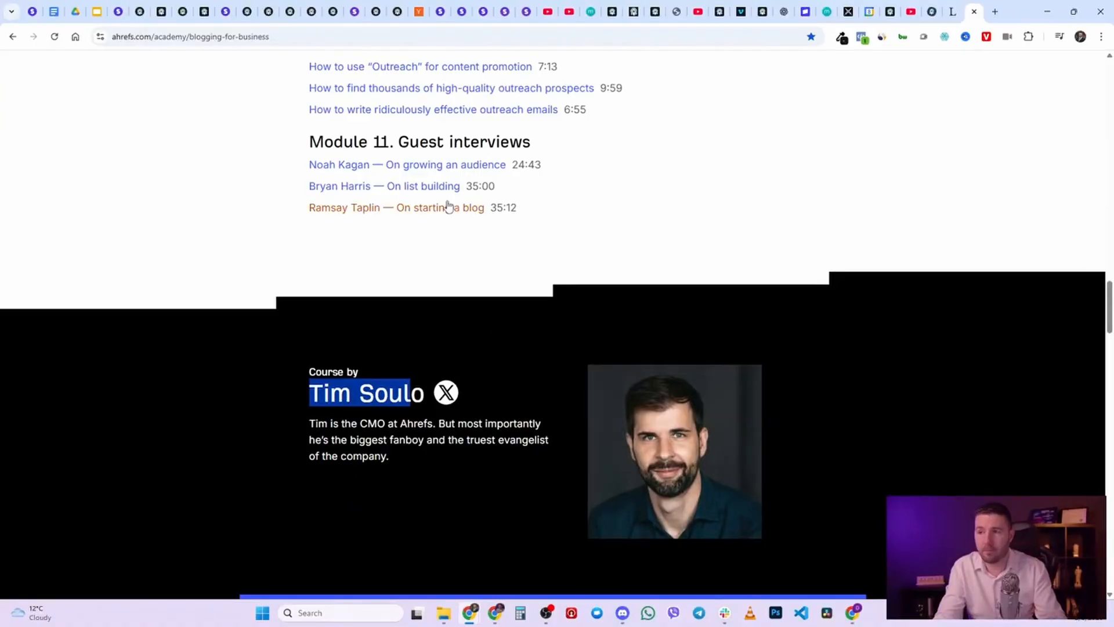
{"action": "left_click_drag", "start_coordinate": [115, 36], "coordinate": [183, 40]}
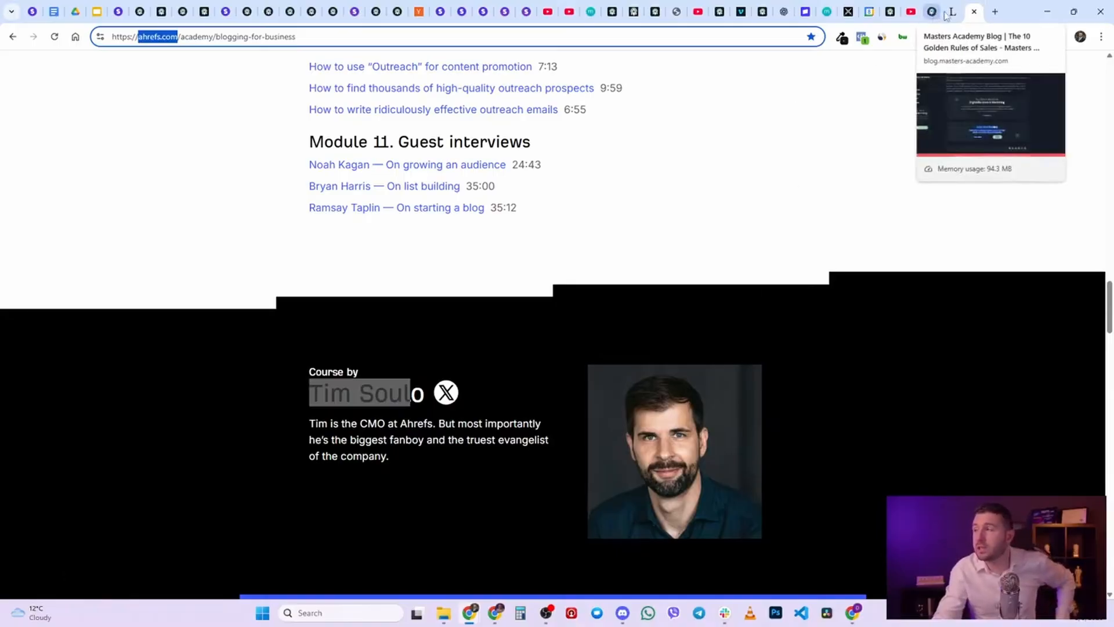
- Return to the site builder and insert an Image Gallery section between the Lorem Ipsum text and the email subscribers form
{"action": "left_click", "coordinate": [120, 12]}
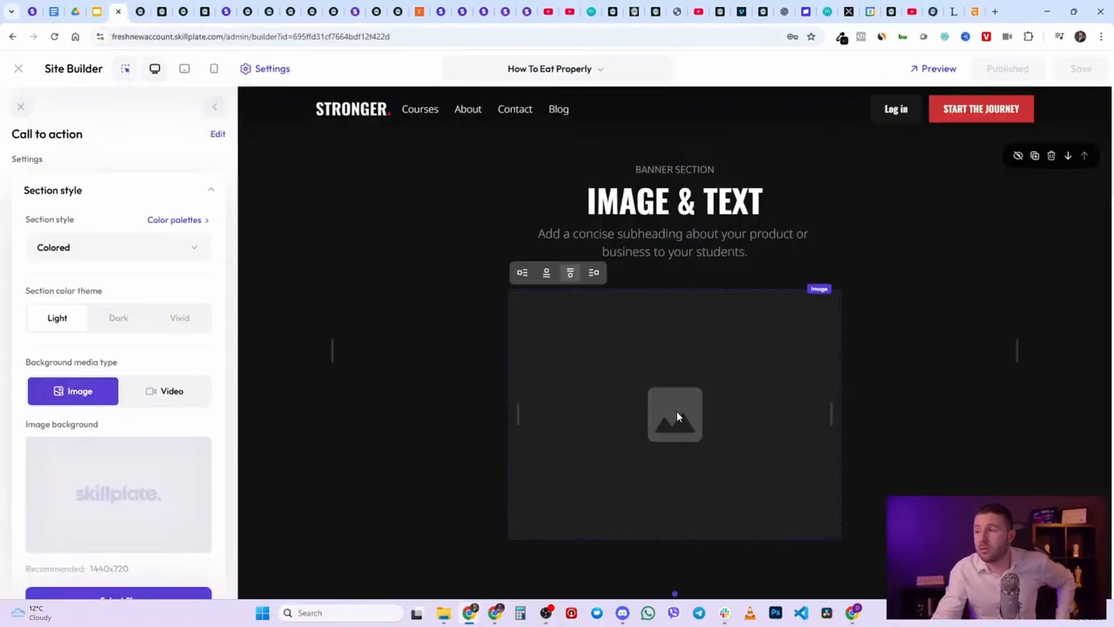
{"action": "scroll", "coordinate": [698, 336], "scroll_direction": "down", "scroll_amount": 3}
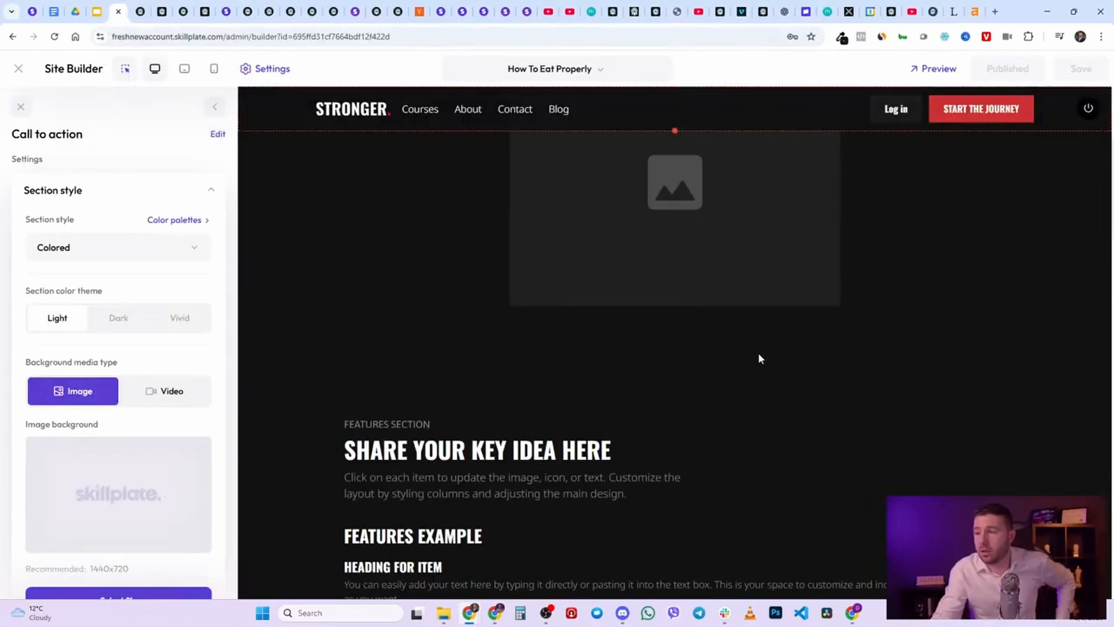
{"action": "scroll", "coordinate": [759, 355], "scroll_direction": "down", "scroll_amount": 1}
{"action": "scroll", "coordinate": [759, 355], "scroll_direction": "up", "scroll_amount": 3}
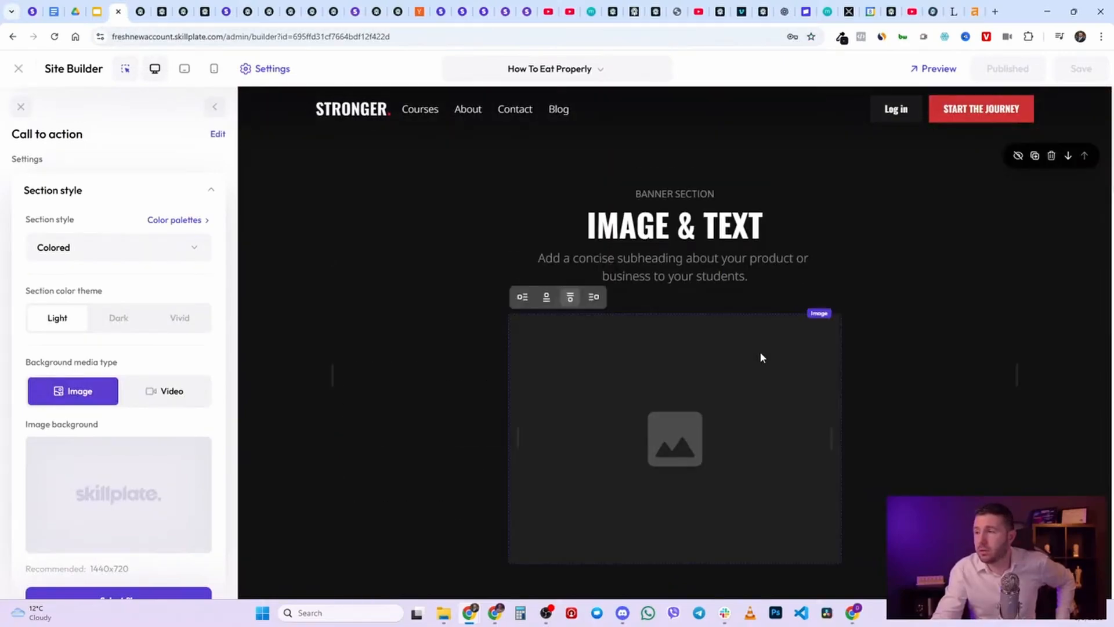
{"action": "scroll", "coordinate": [762, 358], "scroll_direction": "down", "scroll_amount": 3}
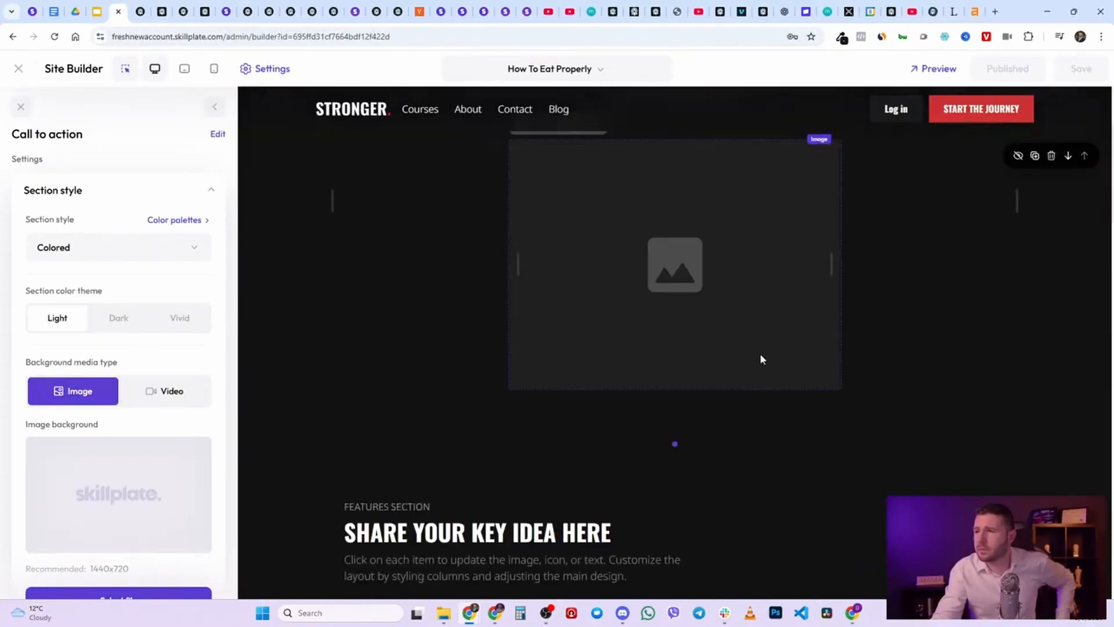
{"action": "scroll", "coordinate": [761, 354], "scroll_direction": "down", "scroll_amount": 5}
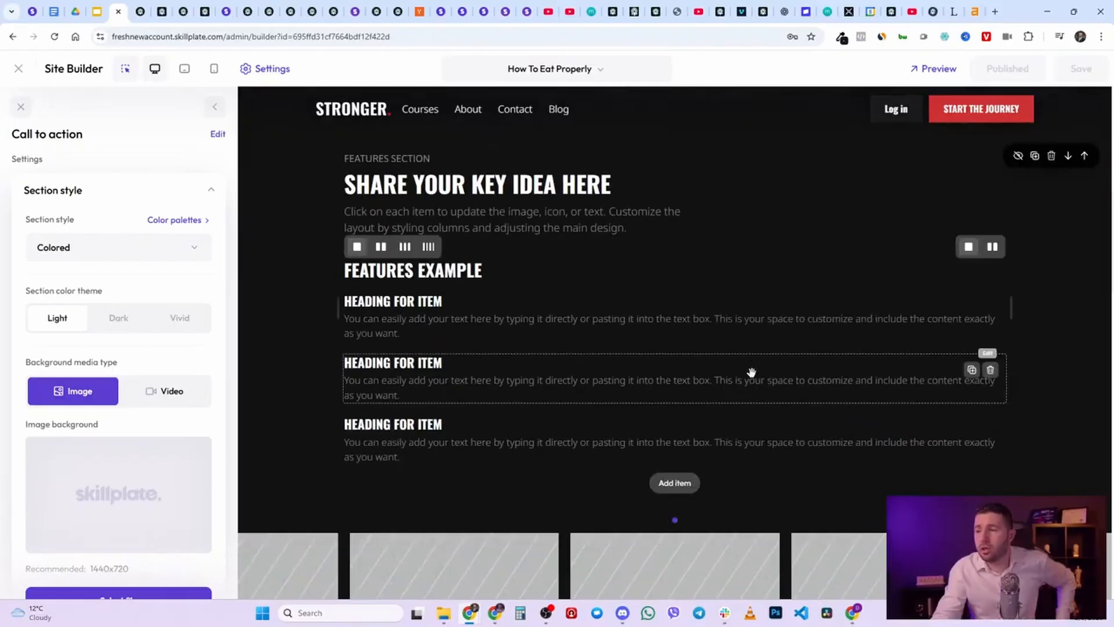
{"action": "scroll", "coordinate": [752, 372], "scroll_direction": "down", "scroll_amount": 4}
{"action": "scroll", "coordinate": [722, 425], "scroll_direction": "down", "scroll_amount": 2}
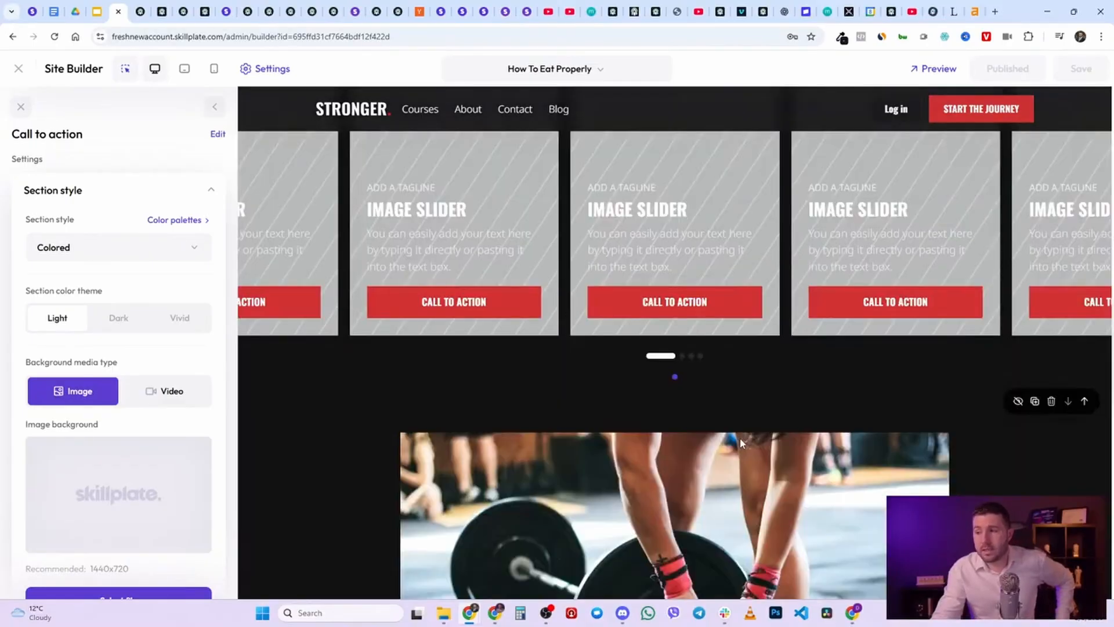
{"action": "scroll", "coordinate": [741, 442], "scroll_direction": "down", "scroll_amount": 12}
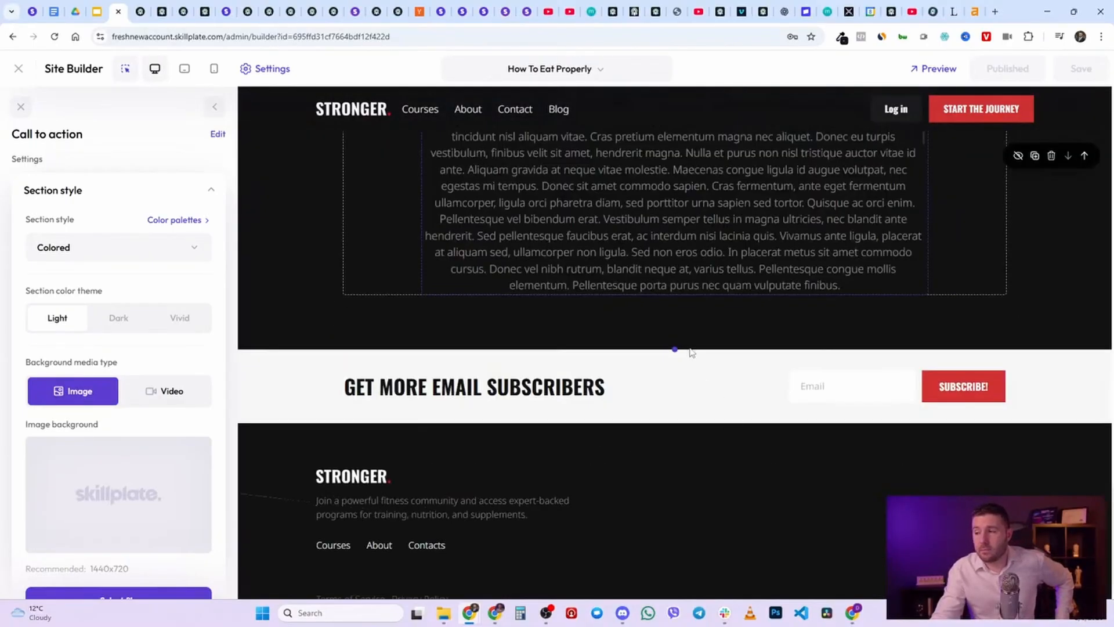
{"action": "left_click", "coordinate": [673, 351]}
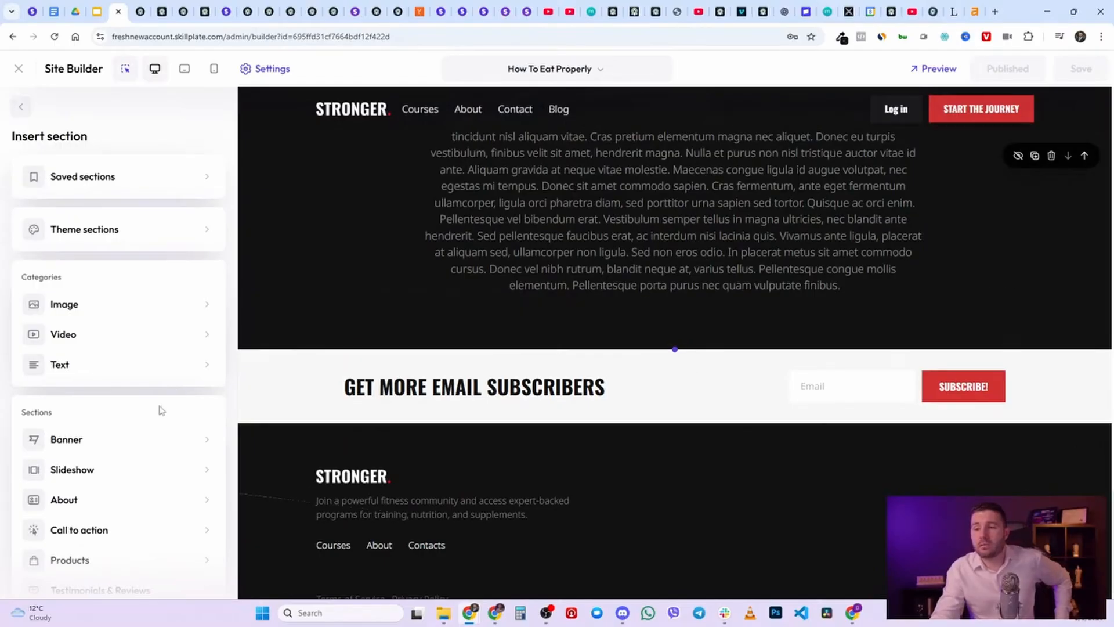
{"action": "left_click", "coordinate": [124, 310]}
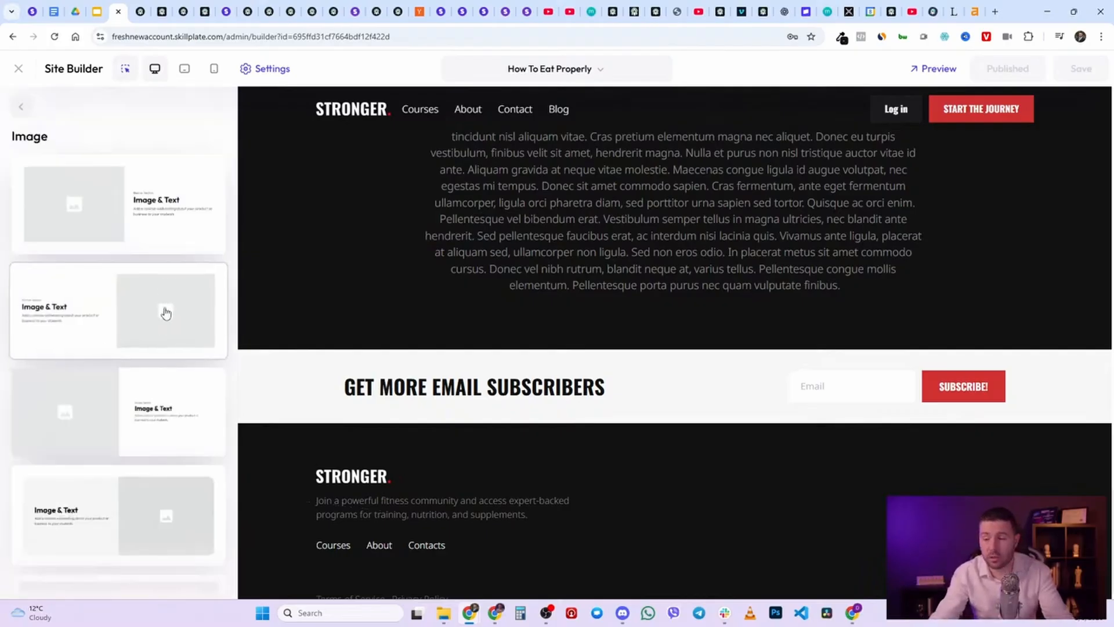
{"action": "scroll", "coordinate": [165, 314], "scroll_direction": "down", "scroll_amount": 6}
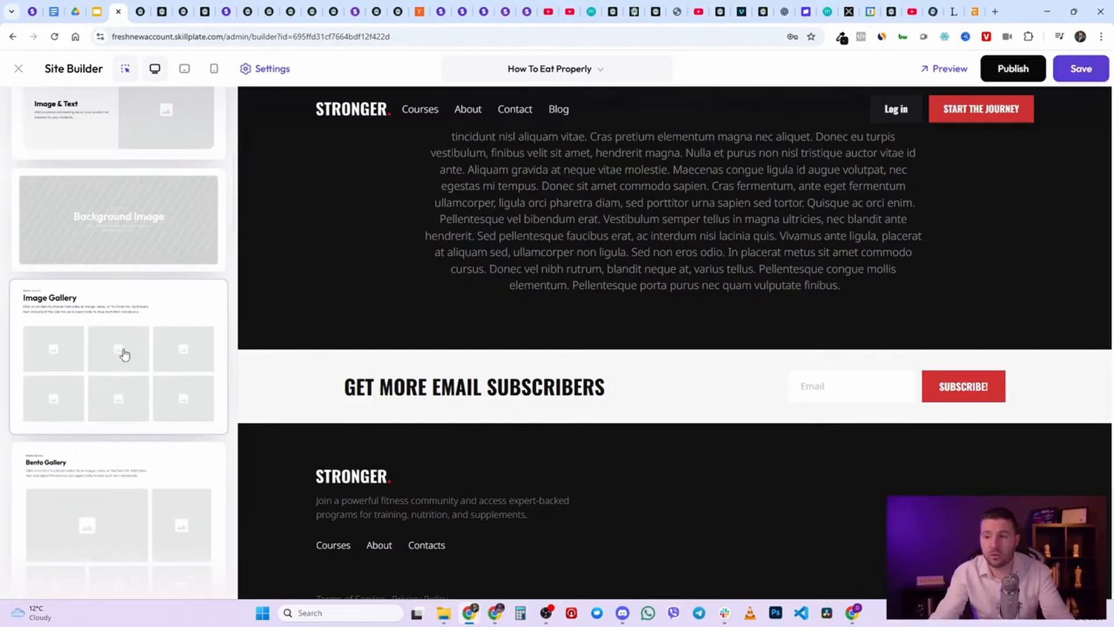
{"action": "left_click", "coordinate": [150, 363]}
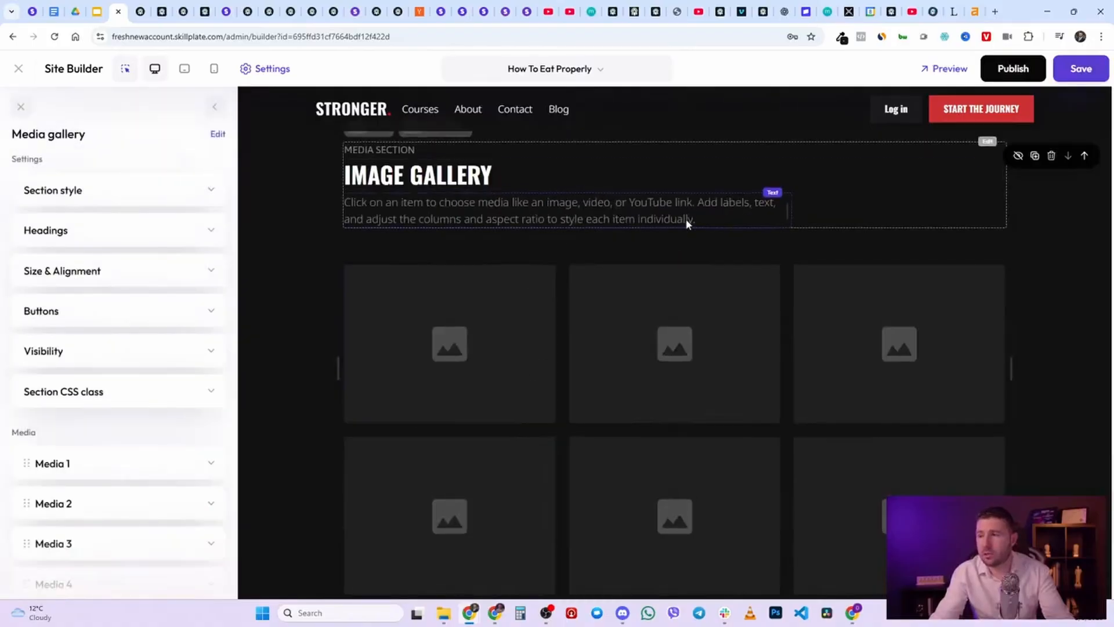
- Center the gallery section's heading text and delete the three image items in its second row
{"action": "scroll", "coordinate": [687, 224], "scroll_direction": "up", "scroll_amount": 2}
{"action": "left_click", "coordinate": [436, 242]}
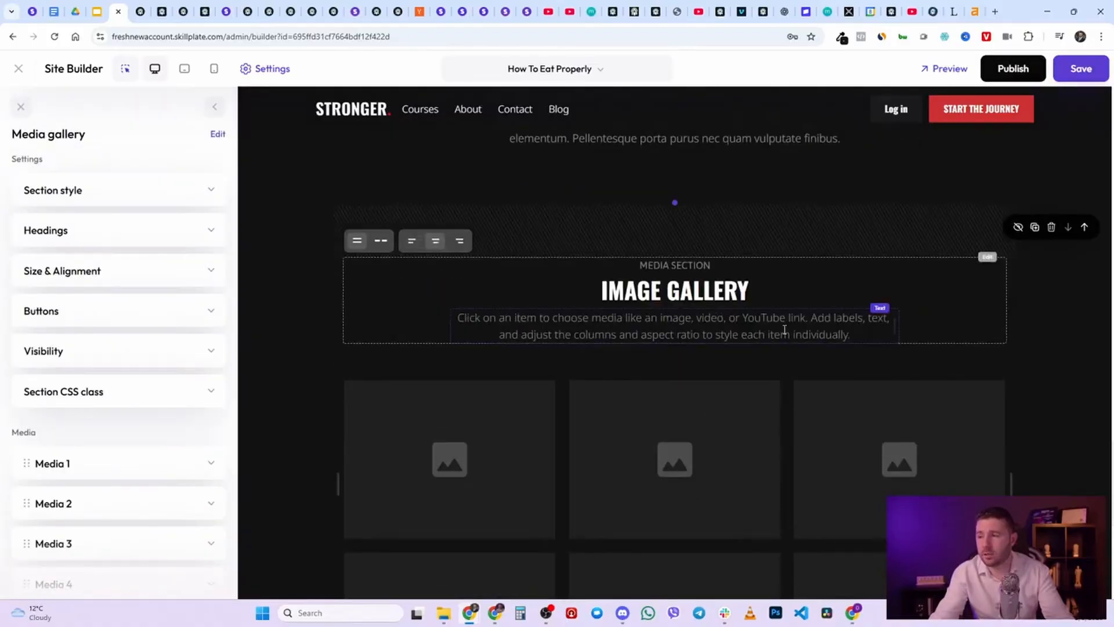
{"action": "scroll", "coordinate": [789, 335], "scroll_direction": "down", "scroll_amount": 2}
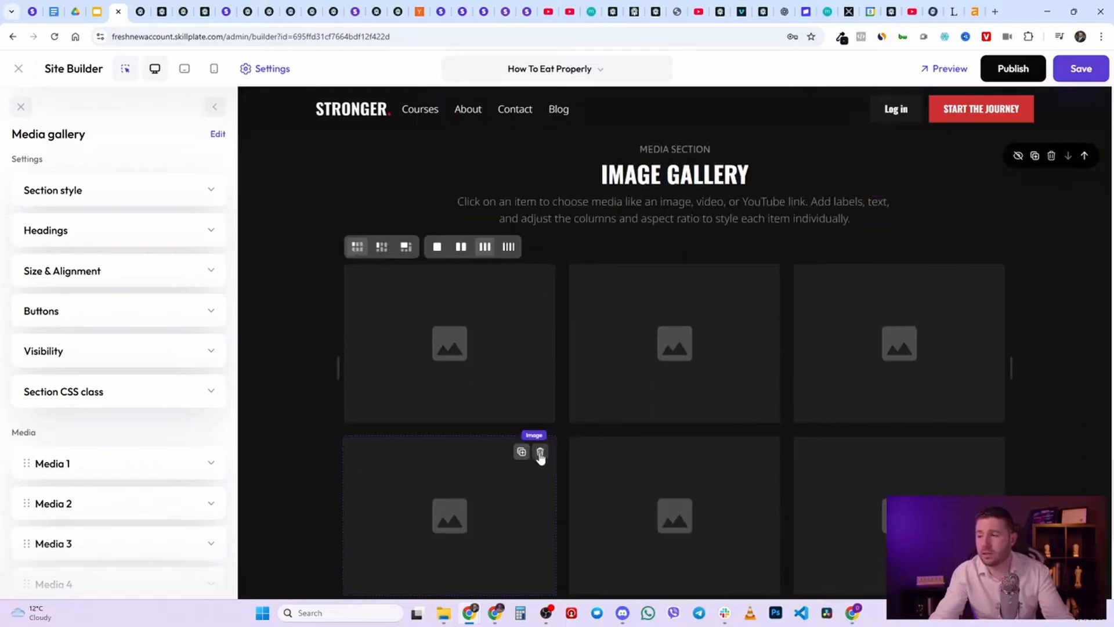
{"action": "left_click", "coordinate": [540, 453]}
{"action": "left_click", "coordinate": [540, 453]}
{"action": "left_click", "coordinate": [540, 454]}
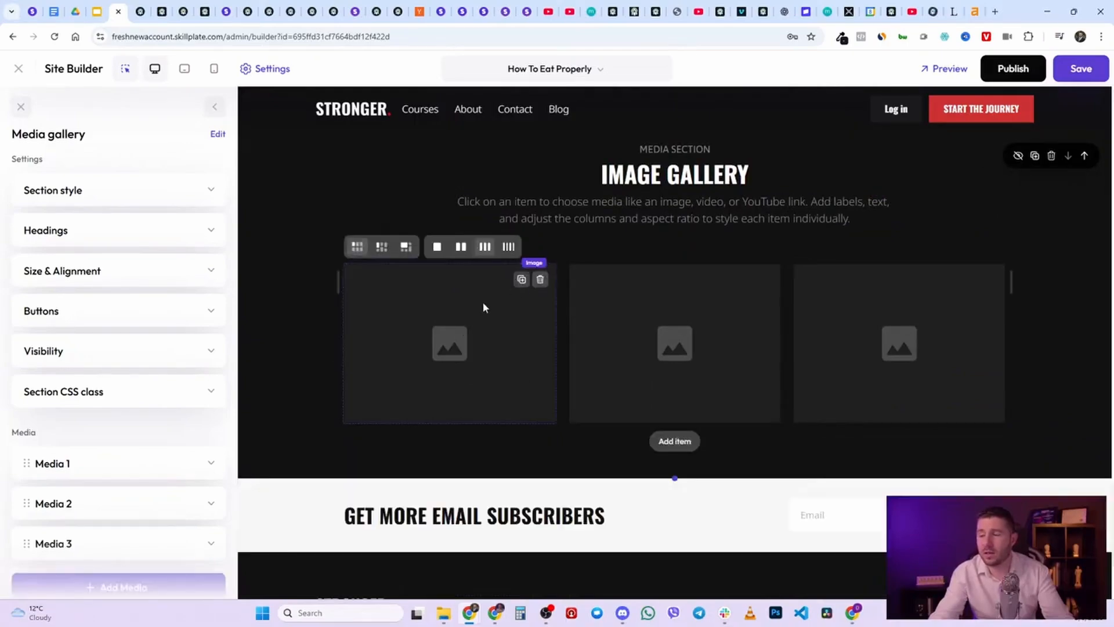
- Change the image gallery section's title to READ MORE
{"action": "left_click", "coordinate": [615, 174]}
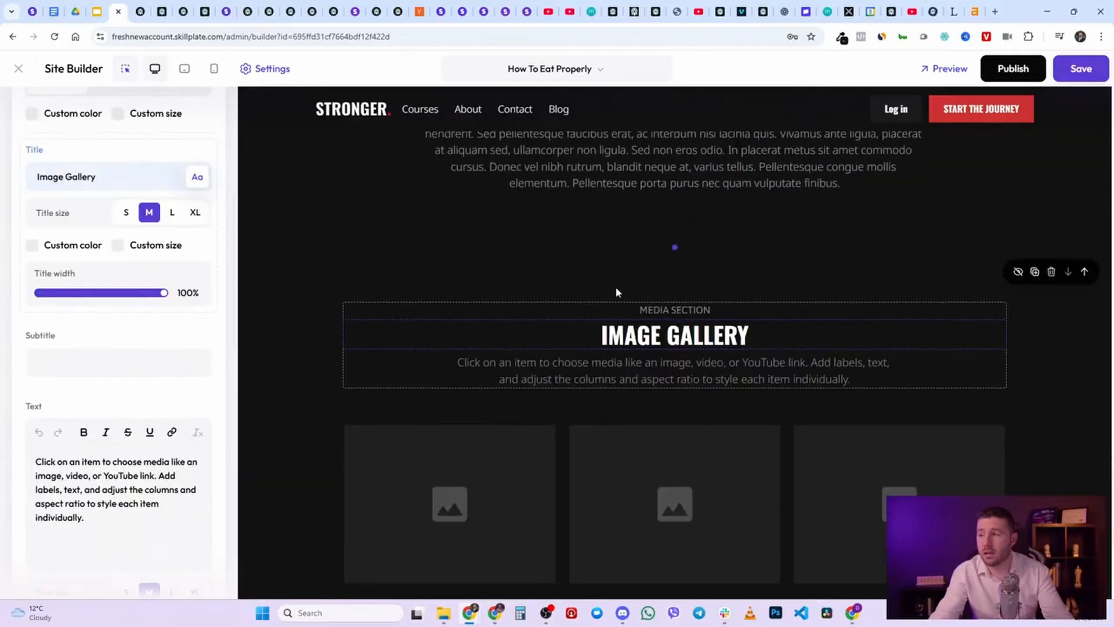
{"action": "left_click", "coordinate": [681, 343]}
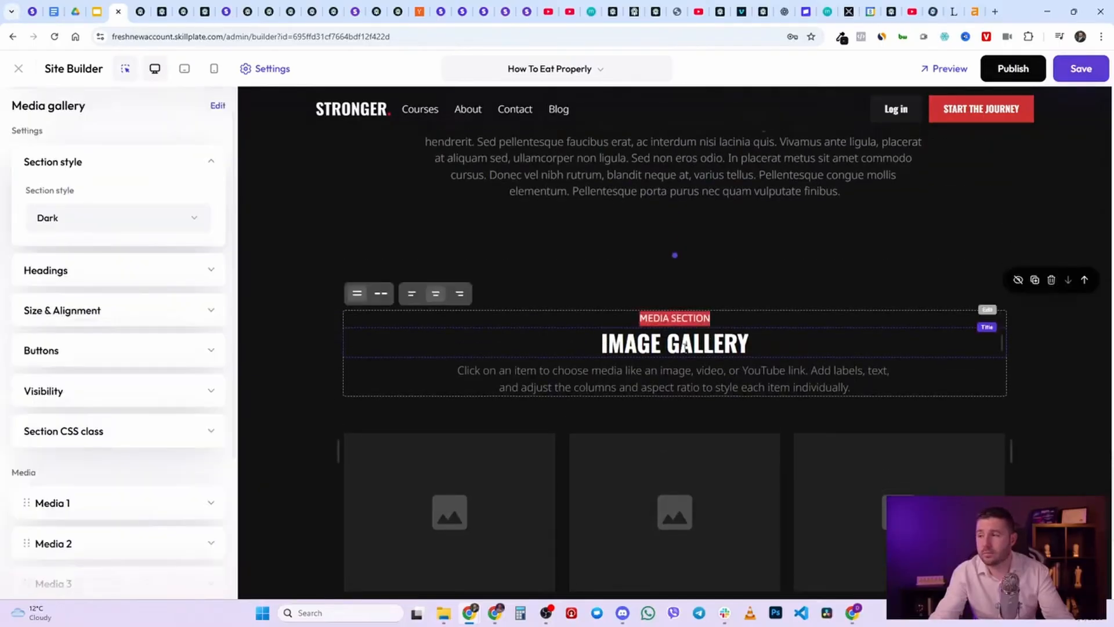
{"action": "left_click_drag", "start_coordinate": [744, 347], "coordinate": [595, 348]}
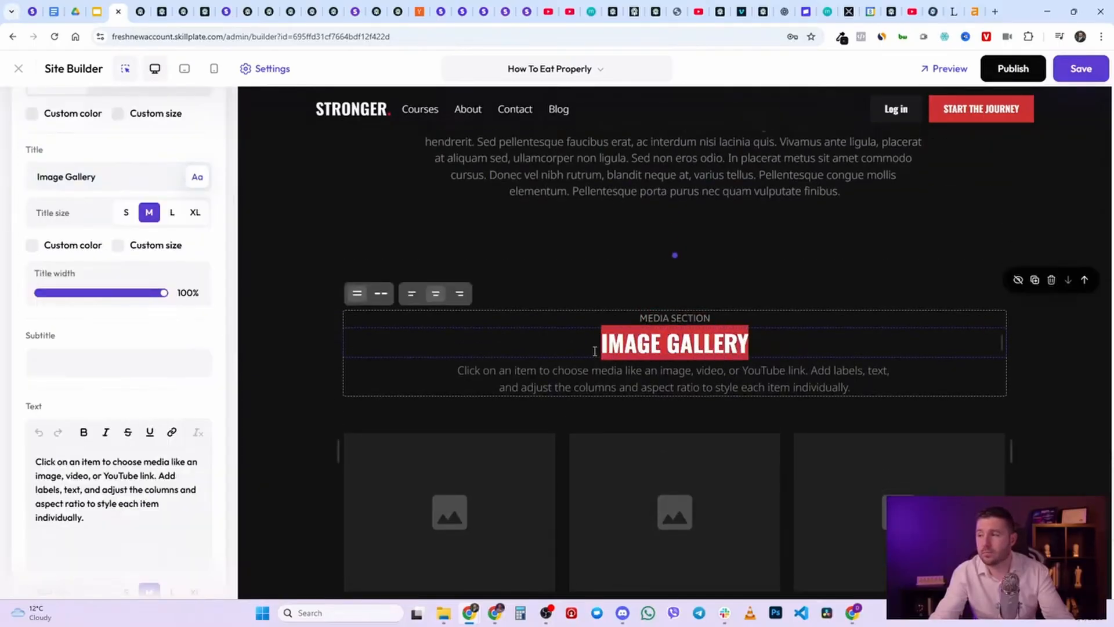
{"action": "type", "text": "READ M"}
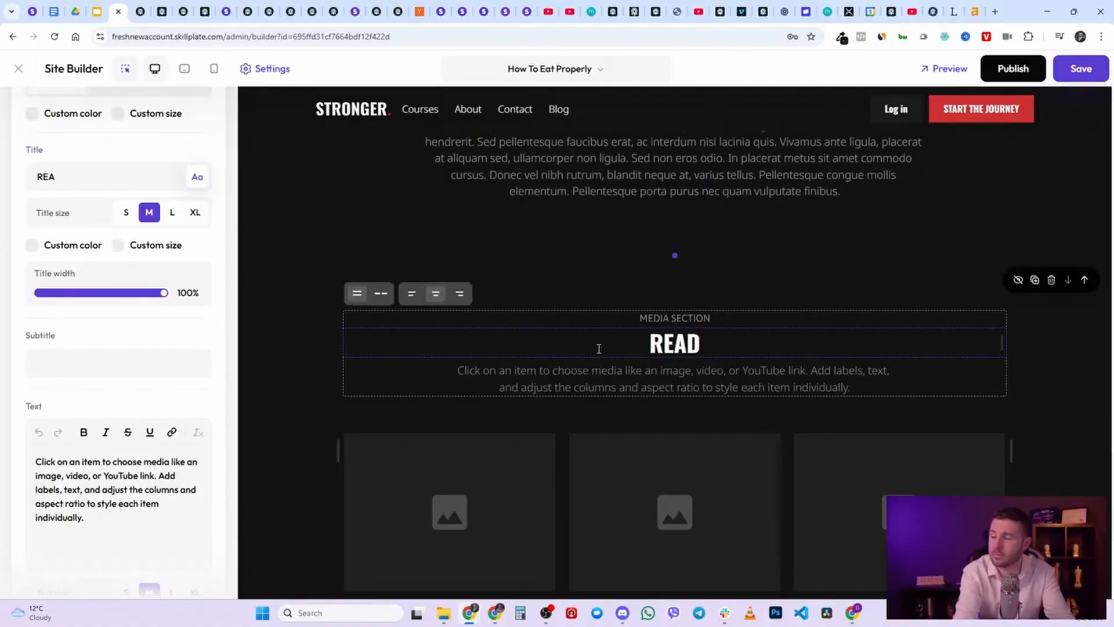
{"action": "type", "text": "ORE"}
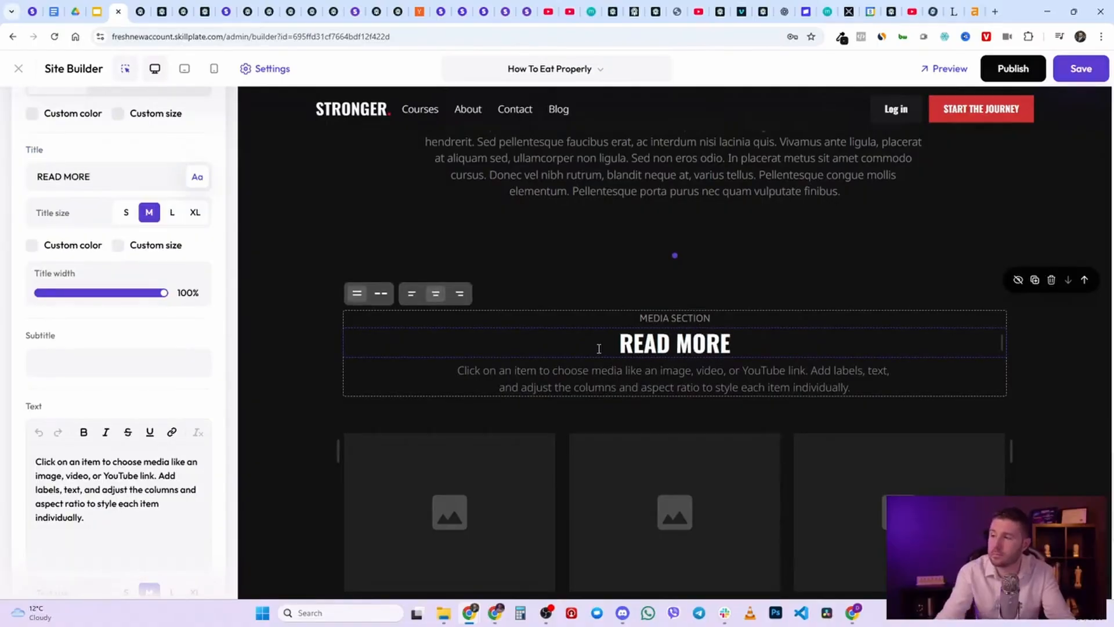
{"action": "left_click", "coordinate": [1060, 348]}
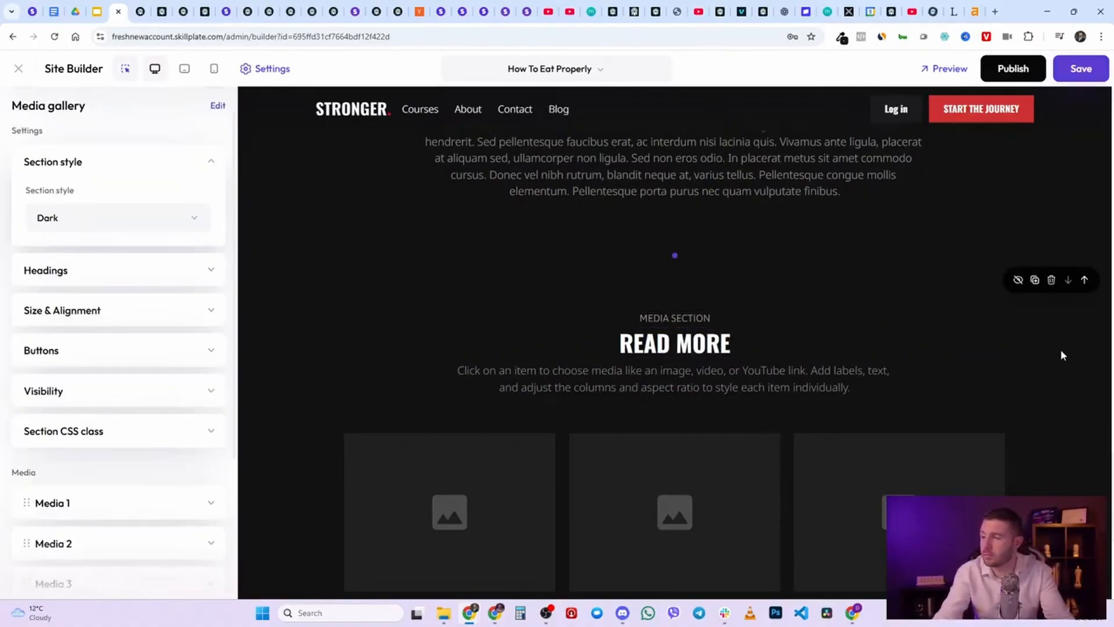
- Link the first image of the READ MORE gallery to the About page, and save and publish the page
{"action": "scroll", "coordinate": [846, 366], "scroll_direction": "down", "scroll_amount": 3}
{"action": "left_click", "coordinate": [475, 320]}
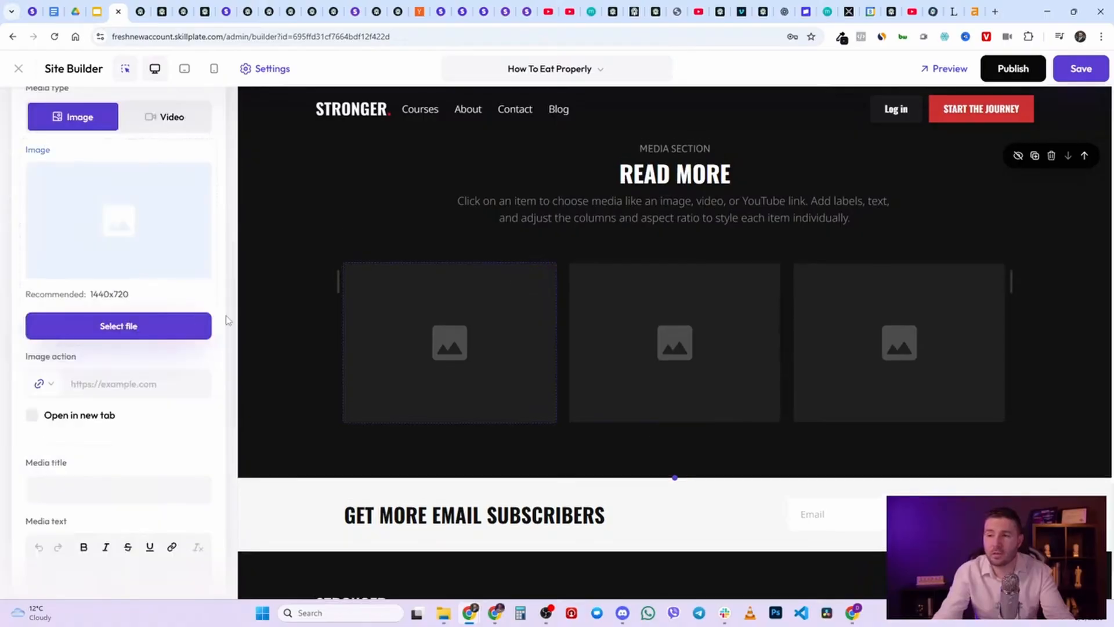
{"action": "left_click", "coordinate": [51, 383]}
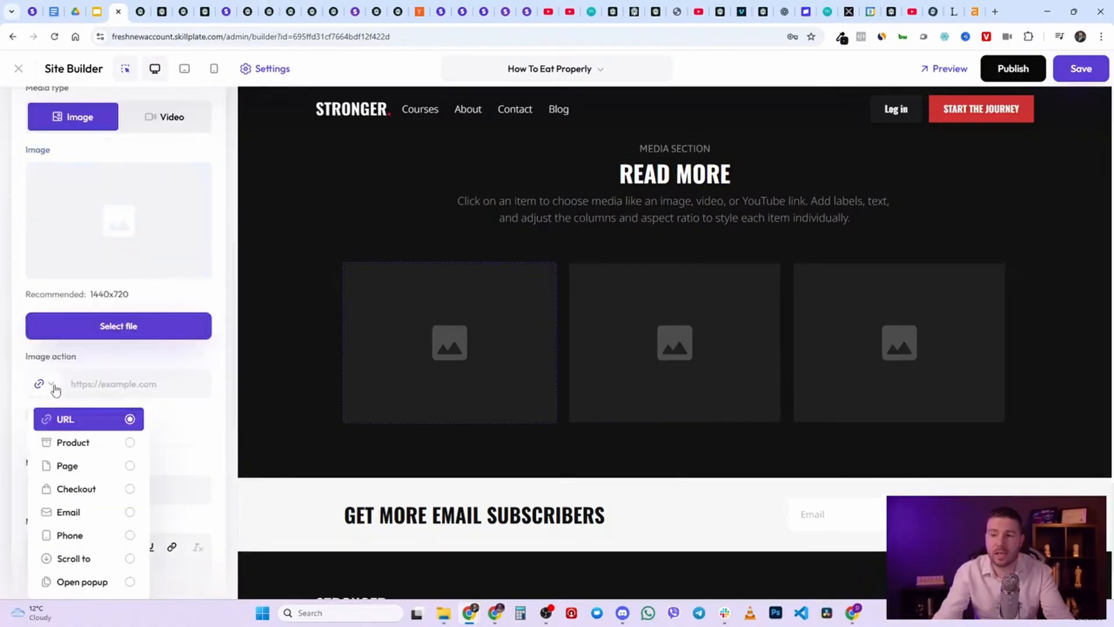
{"action": "left_click", "coordinate": [80, 462]}
{"action": "left_click", "coordinate": [99, 391]}
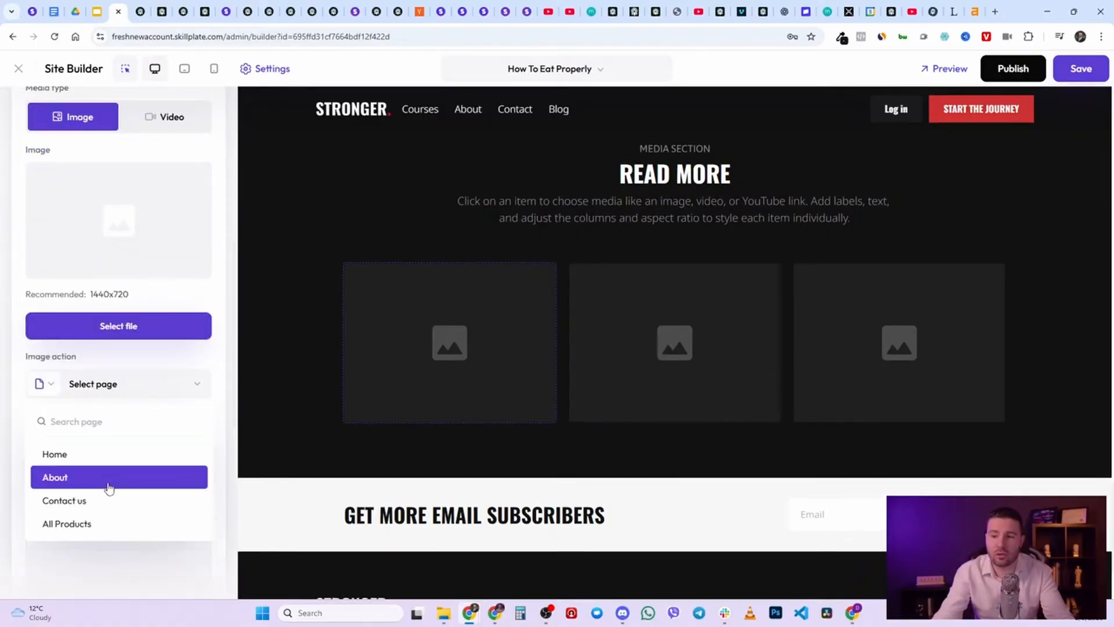
{"action": "left_click", "coordinate": [126, 478]}
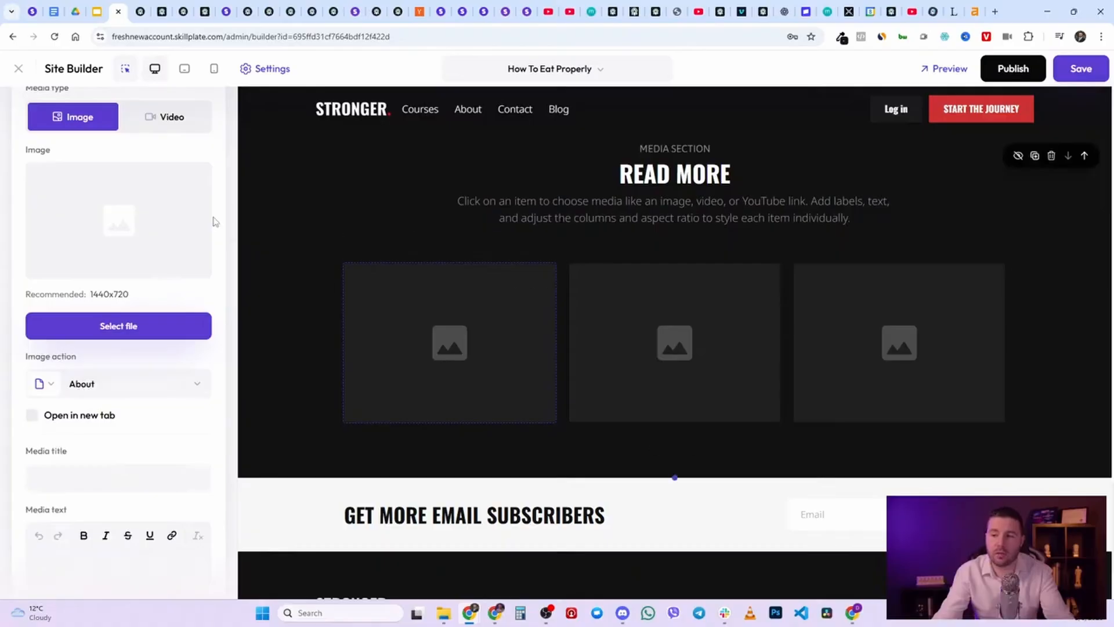
{"action": "left_click", "coordinate": [1092, 70]}
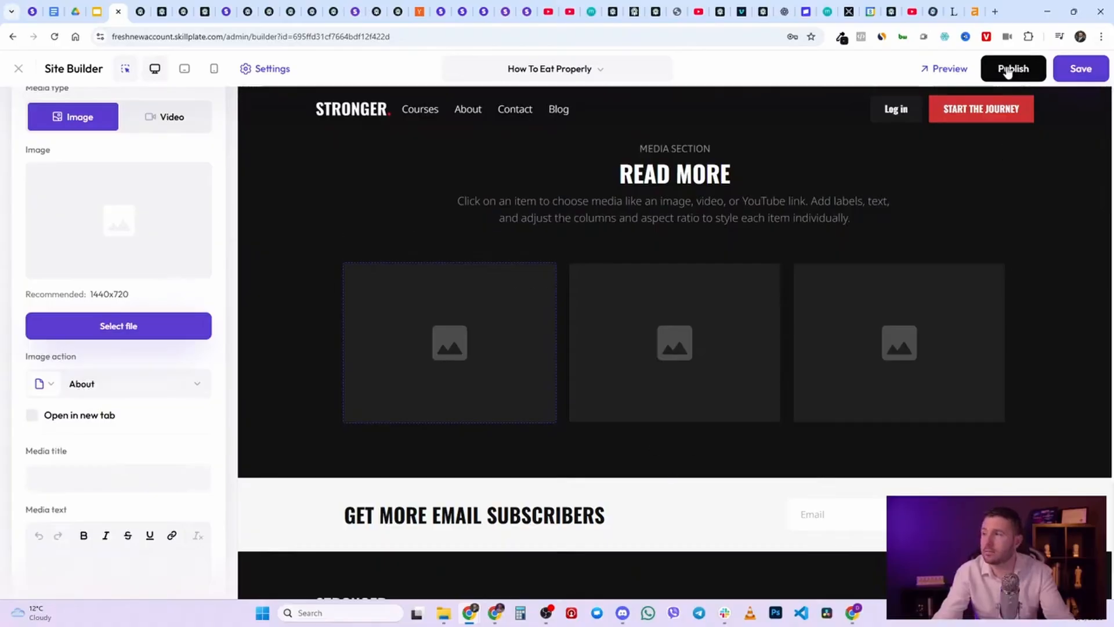
{"action": "left_click", "coordinate": [1025, 70]}
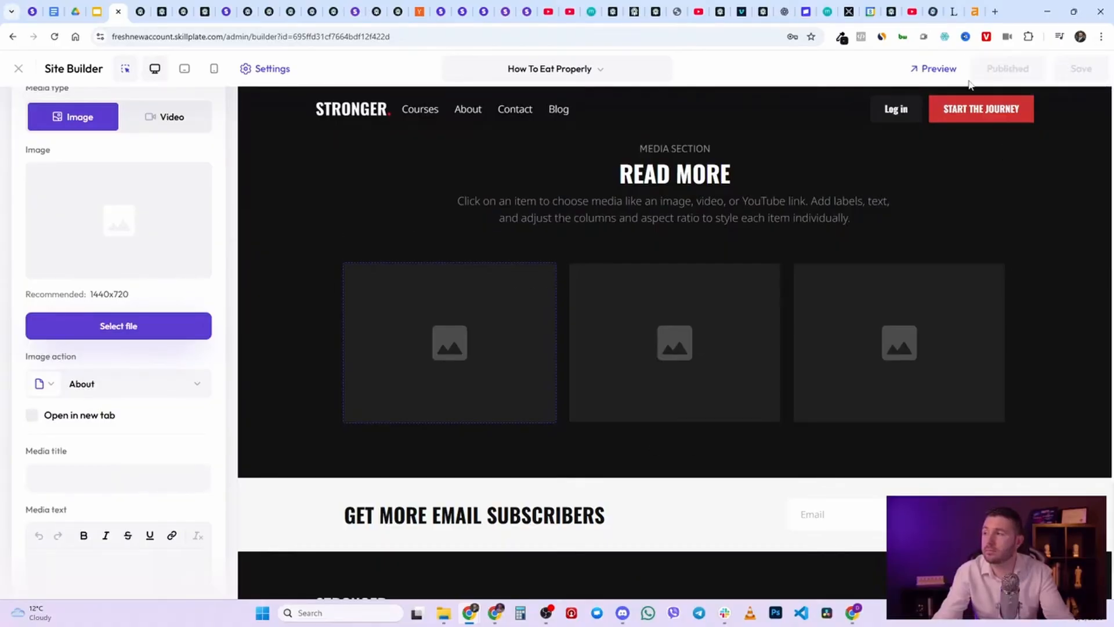
- Apply the first green color palette from the site's color styles and check how it looks across the page's sections
{"action": "scroll", "coordinate": [462, 297], "scroll_direction": "up", "scroll_amount": 2}
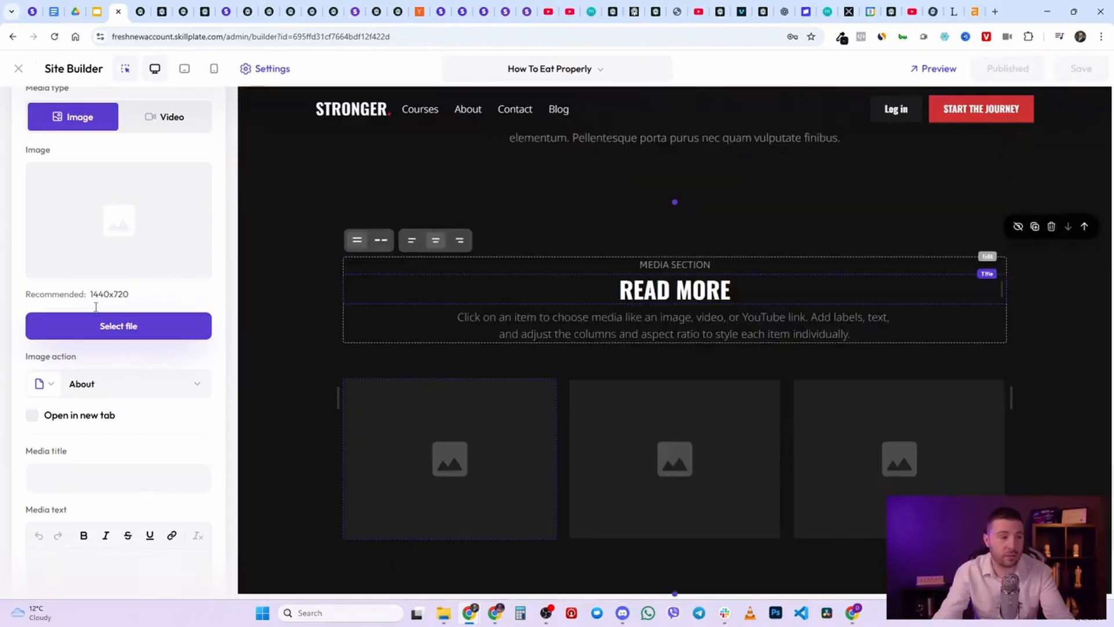
{"action": "scroll", "coordinate": [186, 290], "scroll_direction": "up", "scroll_amount": 7}
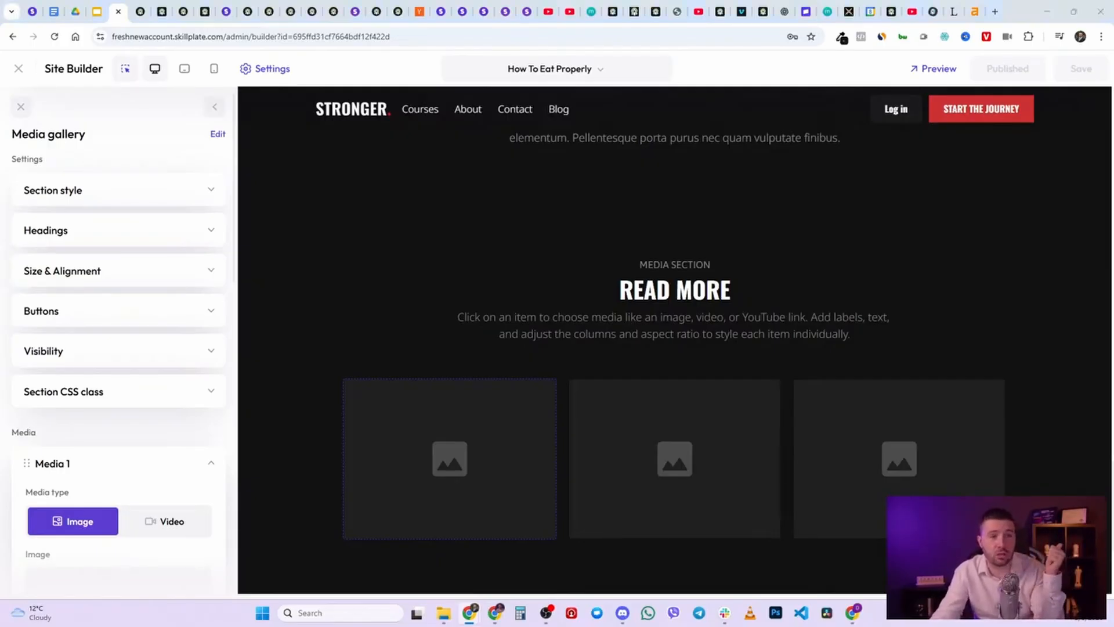
{"action": "mouse_move", "coordinate": [358, 390]}
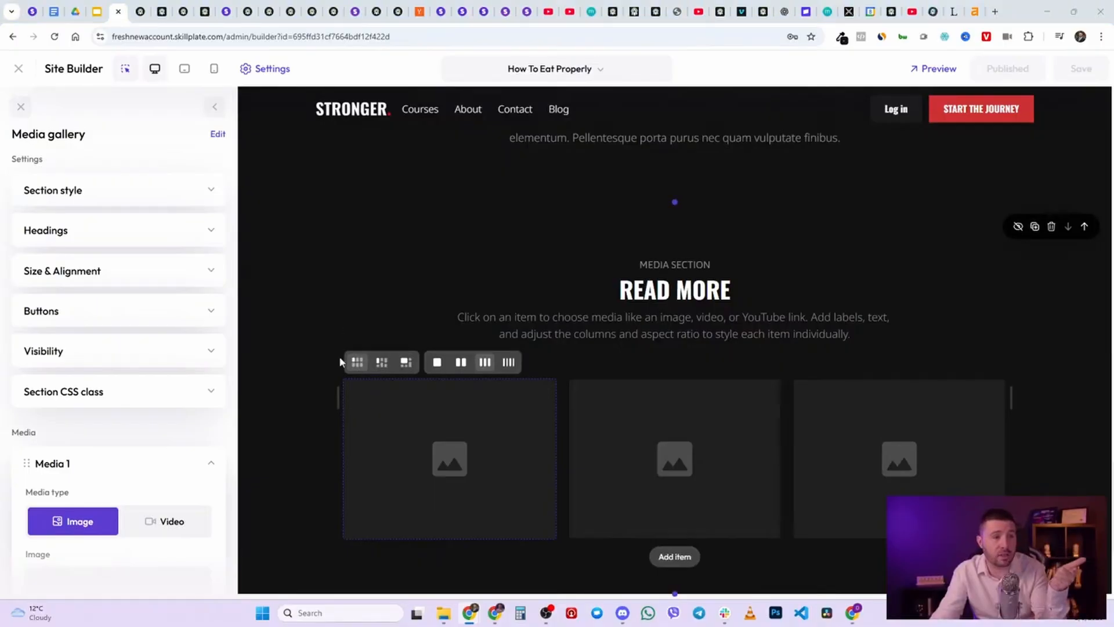
{"action": "left_click", "coordinate": [267, 69]}
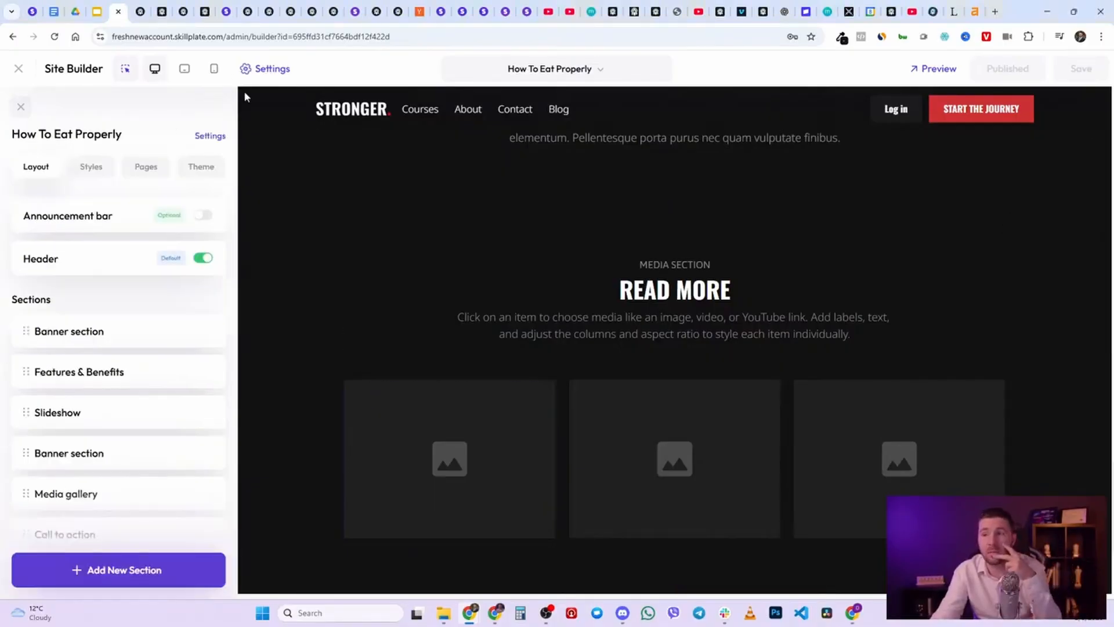
{"action": "left_click", "coordinate": [91, 167]}
{"action": "left_click", "coordinate": [155, 219]}
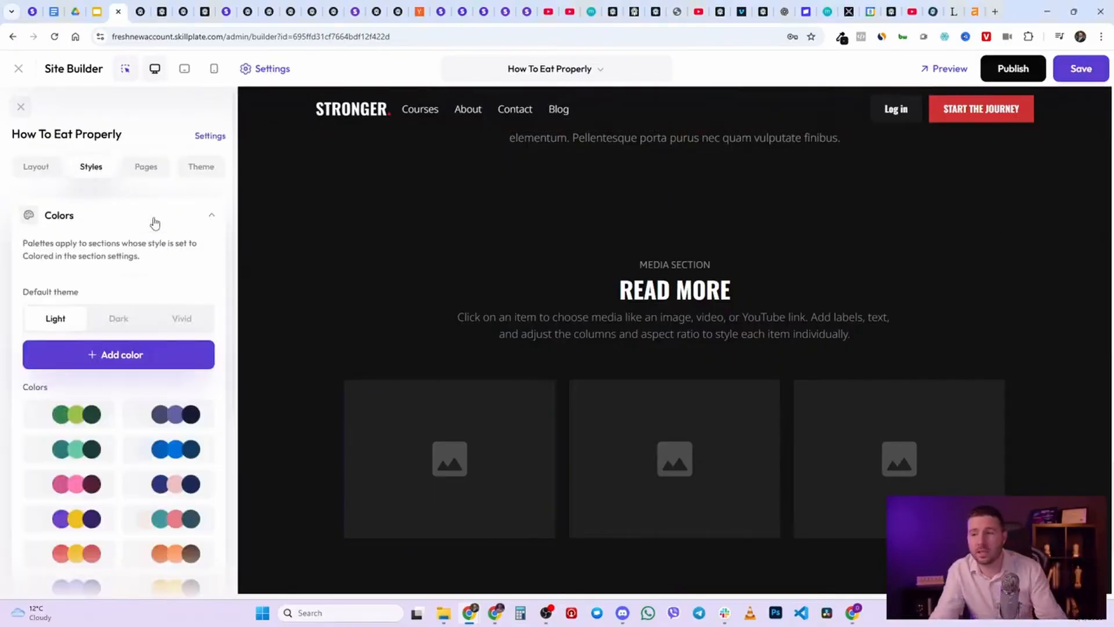
{"action": "left_click", "coordinate": [90, 414]}
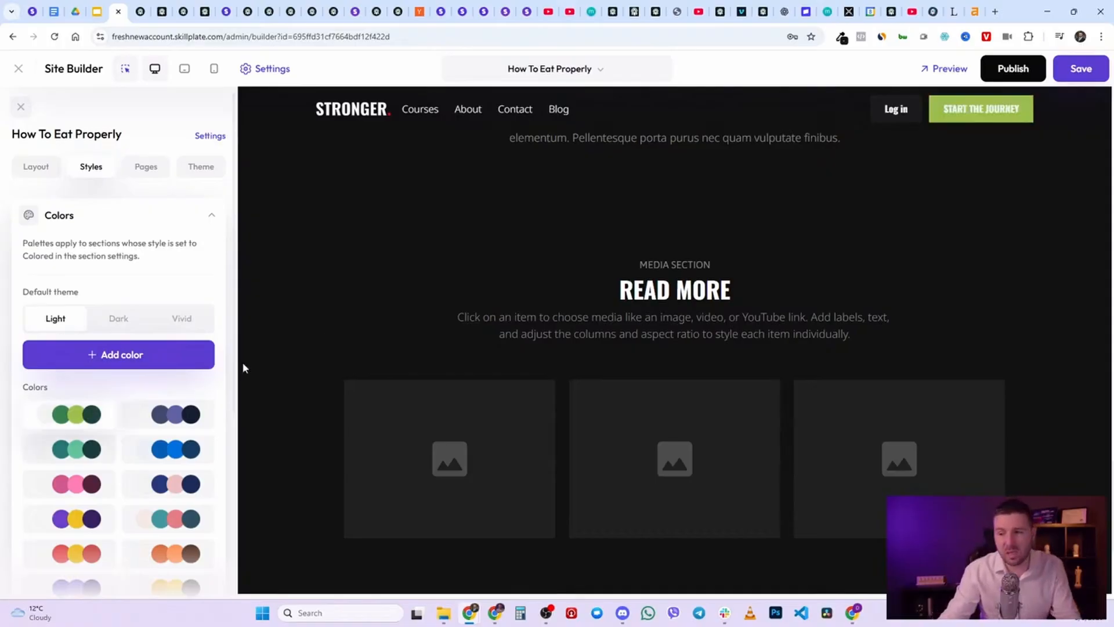
{"action": "scroll", "coordinate": [401, 285], "scroll_direction": "up", "scroll_amount": 4}
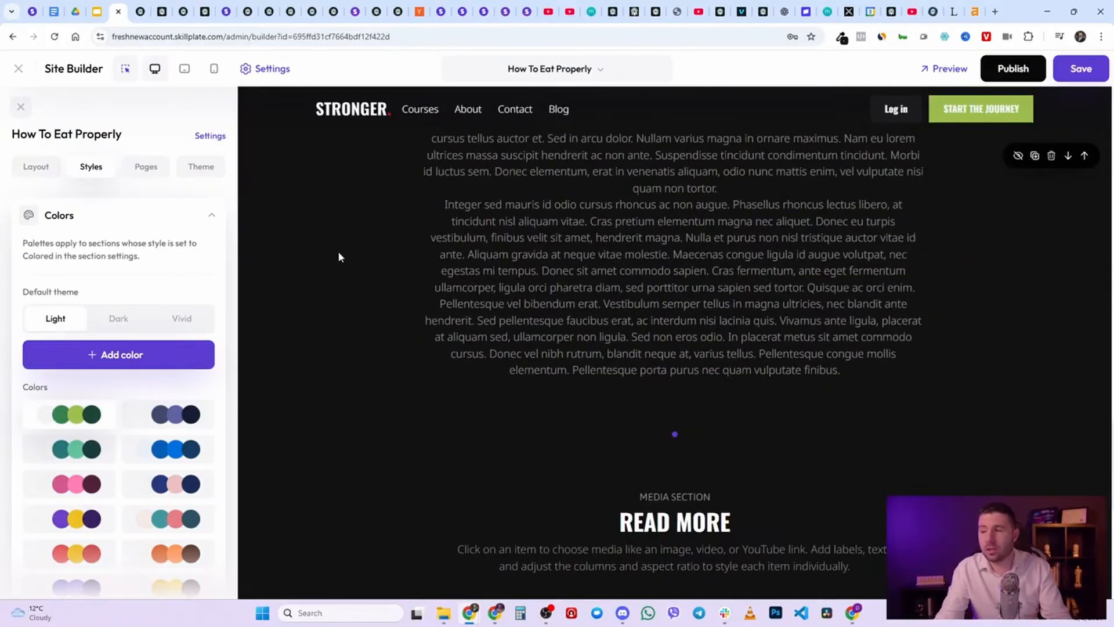
{"action": "scroll", "coordinate": [342, 255], "scroll_direction": "up", "scroll_amount": 10}
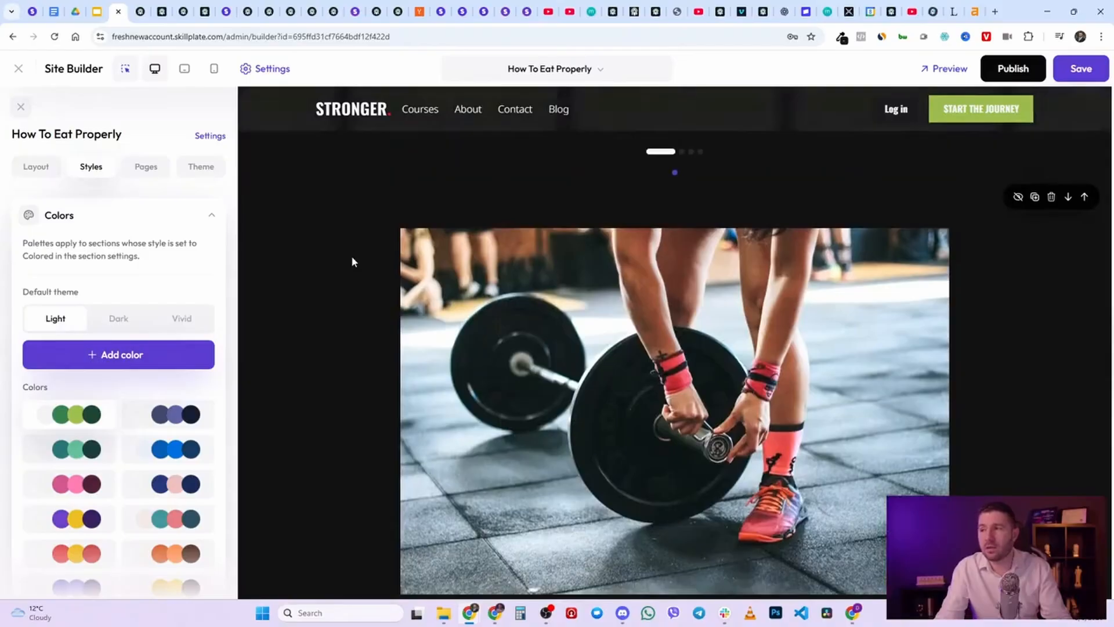
{"action": "scroll", "coordinate": [351, 260], "scroll_direction": "up", "scroll_amount": 2}
{"action": "scroll", "coordinate": [351, 266], "scroll_direction": "down", "scroll_amount": 7}
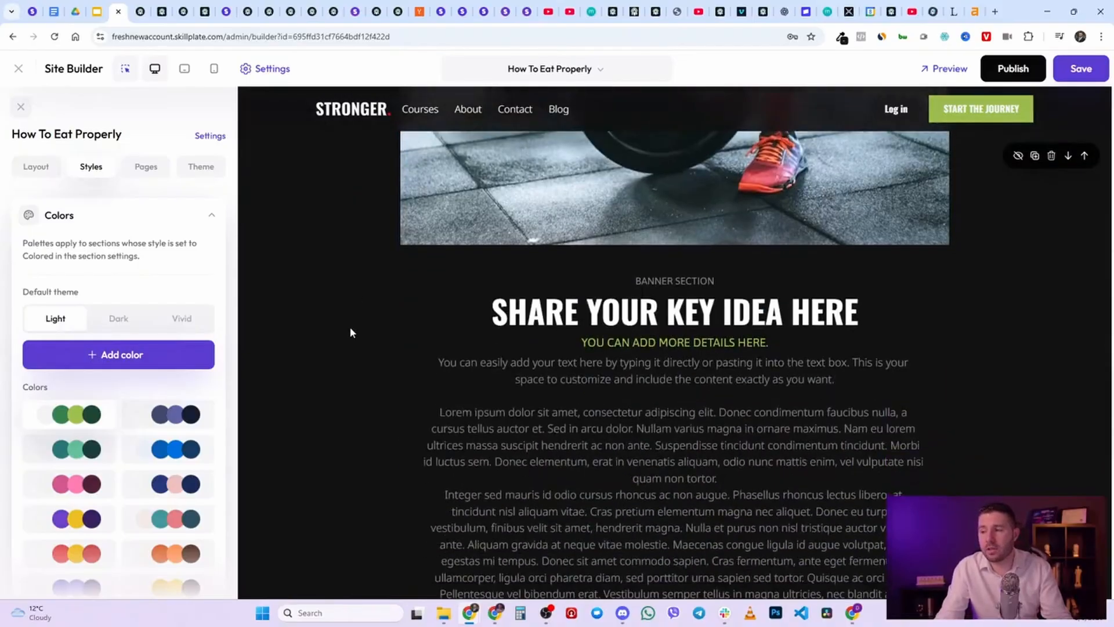
{"action": "scroll", "coordinate": [350, 327], "scroll_direction": "down", "scroll_amount": 7}
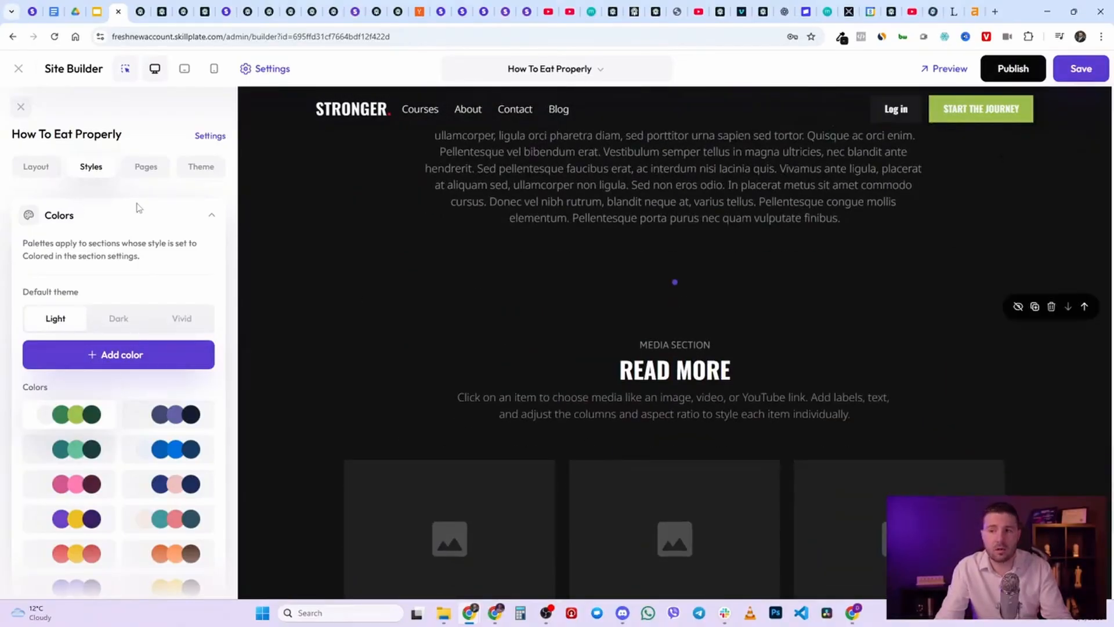
{"action": "scroll", "coordinate": [675, 342], "scroll_direction": "down", "scroll_amount": 2}
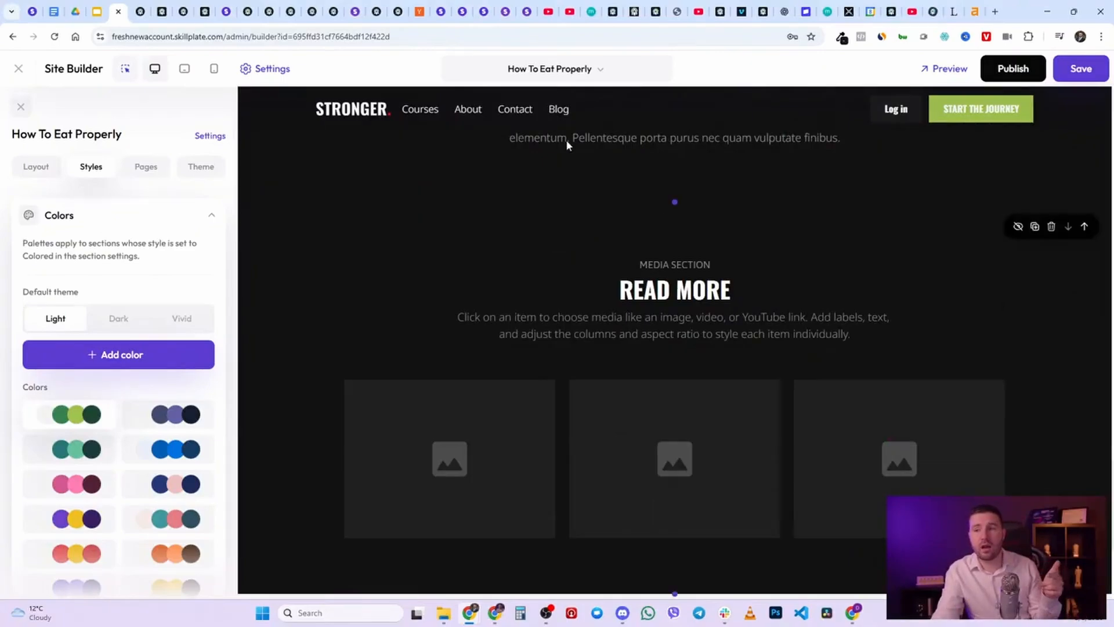
- Reorder the page sections so the Call to action sits above the Media gallery, and review the new arrangement
{"action": "left_click", "coordinate": [40, 167]}
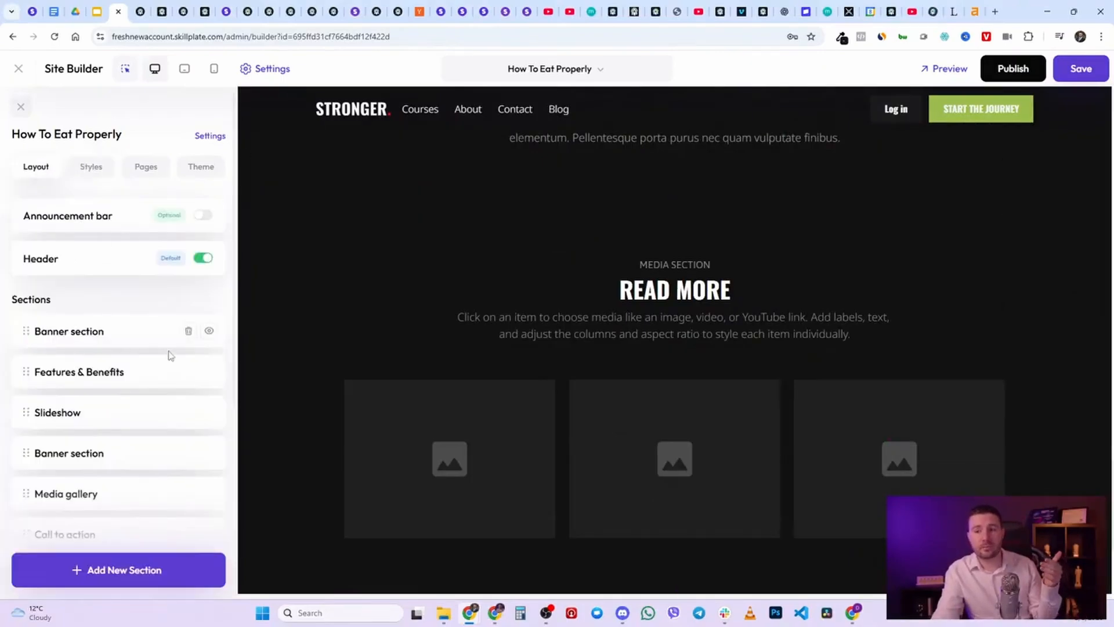
{"action": "scroll", "coordinate": [151, 302], "scroll_direction": "down", "scroll_amount": 2}
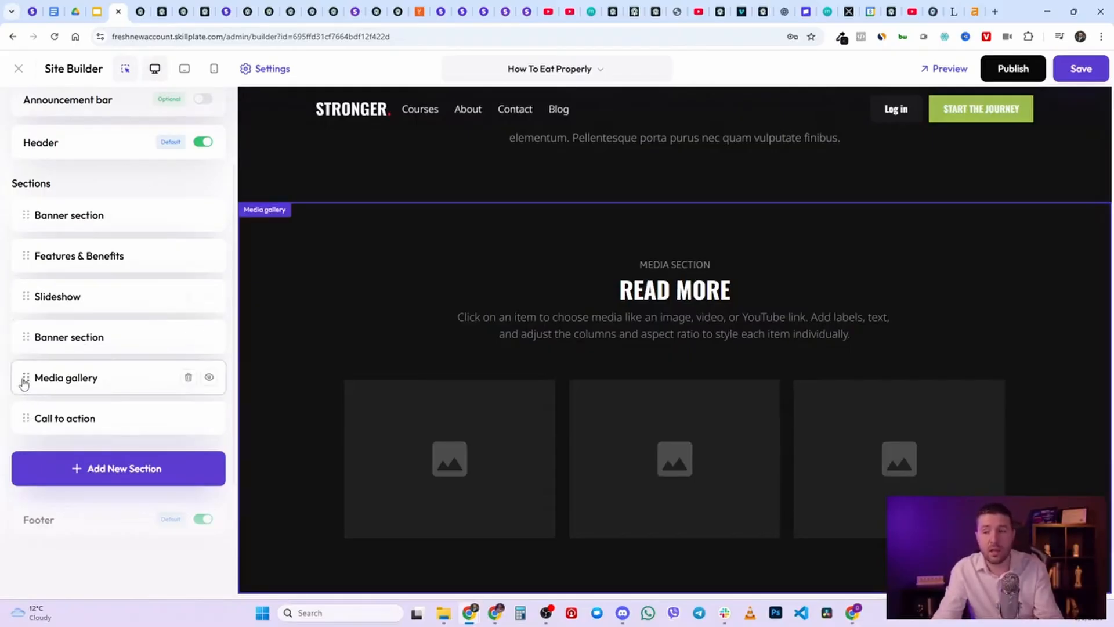
{"action": "mouse_move", "coordinate": [23, 383]}
{"action": "left_mouse_down"}
{"action": "mouse_move", "coordinate": [30, 266]}
{"action": "mouse_move", "coordinate": [30, 376]}
{"action": "mouse_move", "coordinate": [42, 382]}
{"action": "left_mouse_up"}
{"action": "left_click_drag", "start_coordinate": [25, 419], "coordinate": [30, 382]}
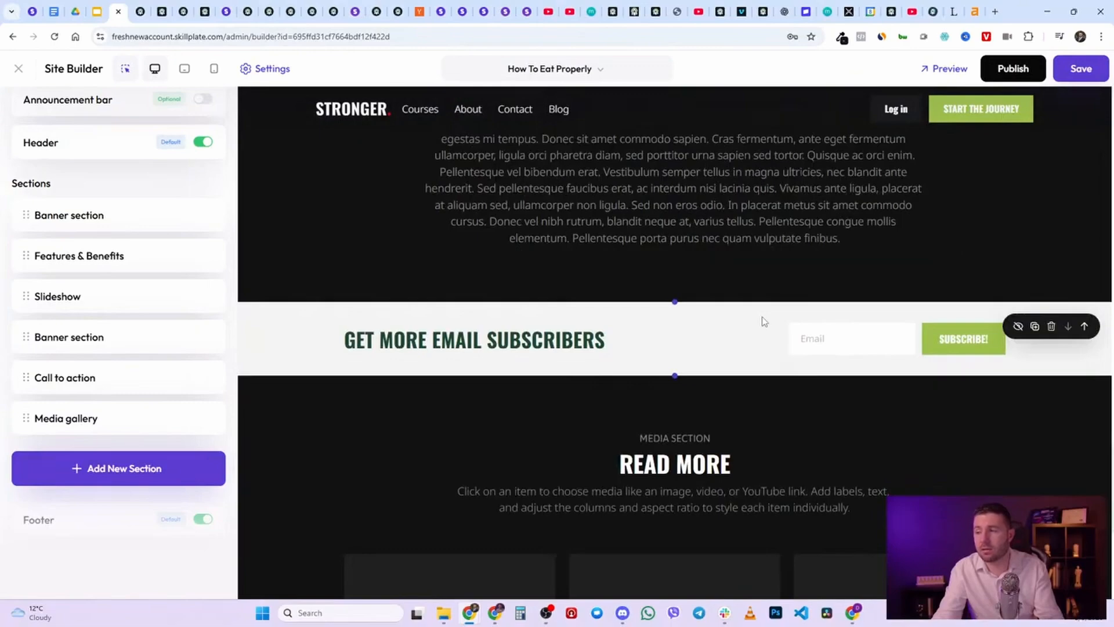
{"action": "scroll", "coordinate": [763, 323], "scroll_direction": "down", "scroll_amount": 6}
{"action": "scroll", "coordinate": [763, 322], "scroll_direction": "up", "scroll_amount": 5}
{"action": "scroll", "coordinate": [762, 324], "scroll_direction": "down", "scroll_amount": 3}
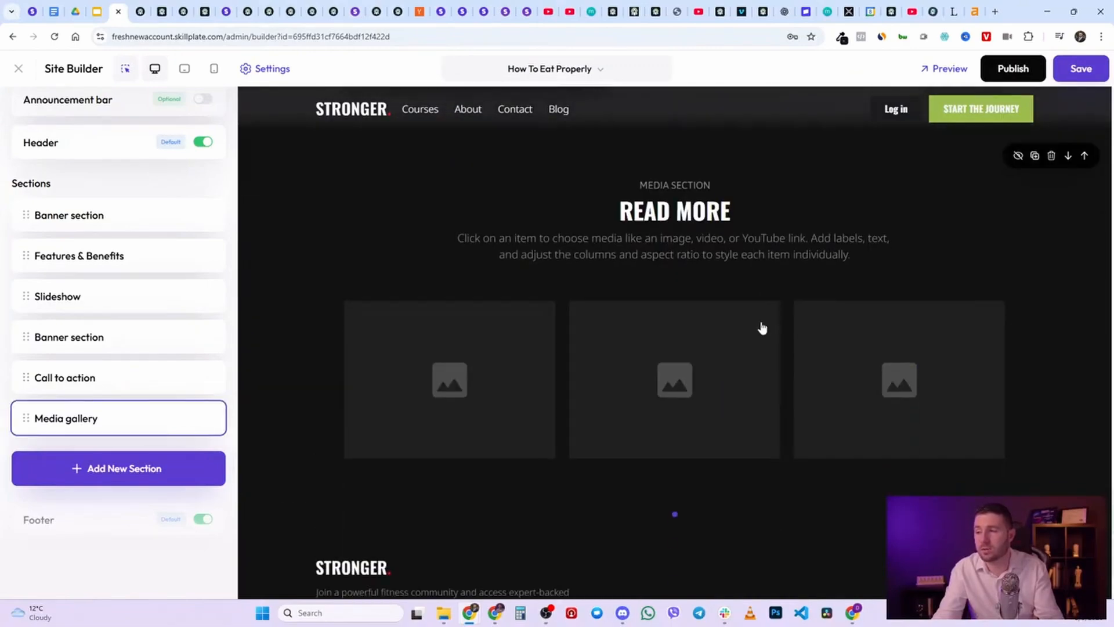
{"action": "scroll", "coordinate": [772, 365], "scroll_direction": "up", "scroll_amount": 2}
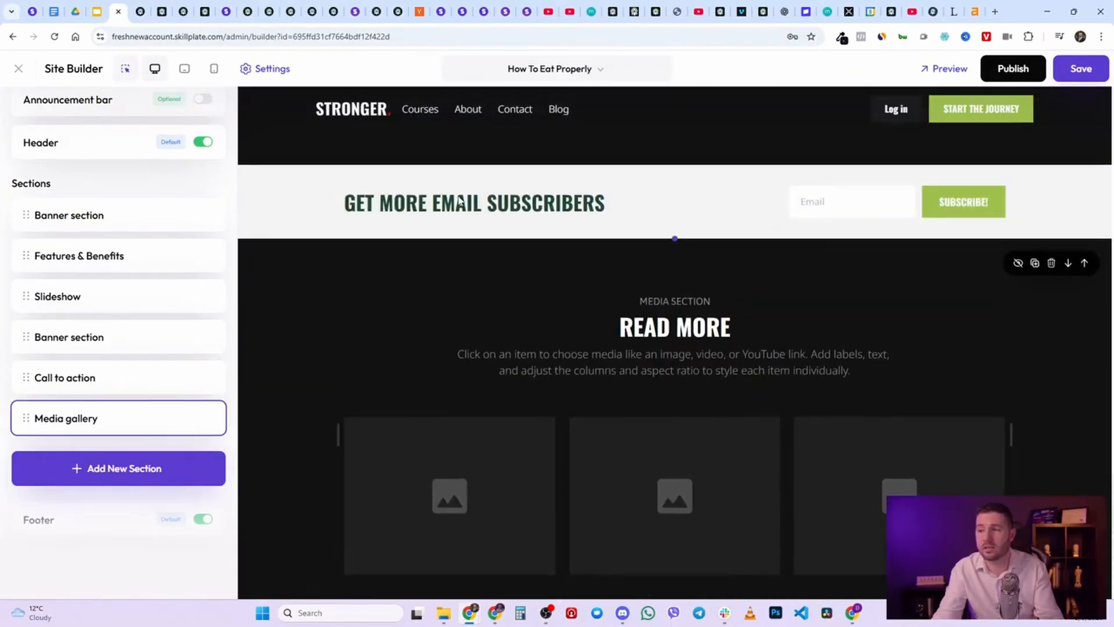
- Leave the Call to action settings, activate the announcement bar and open its settings
{"action": "left_click", "coordinate": [554, 204]}
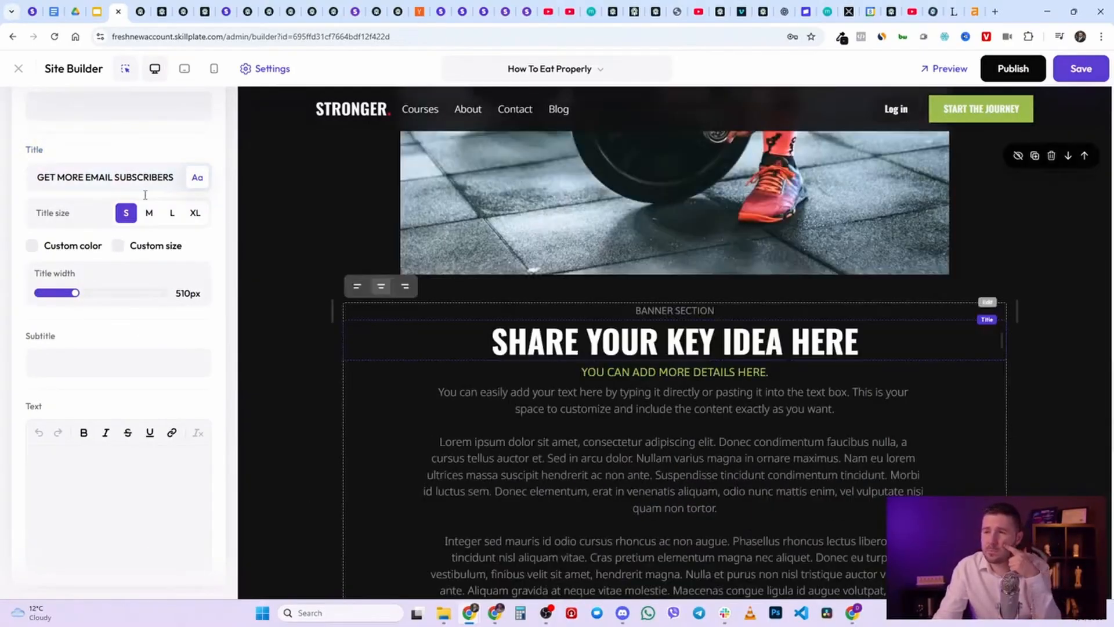
{"action": "scroll", "coordinate": [133, 206], "scroll_direction": "up", "scroll_amount": 3}
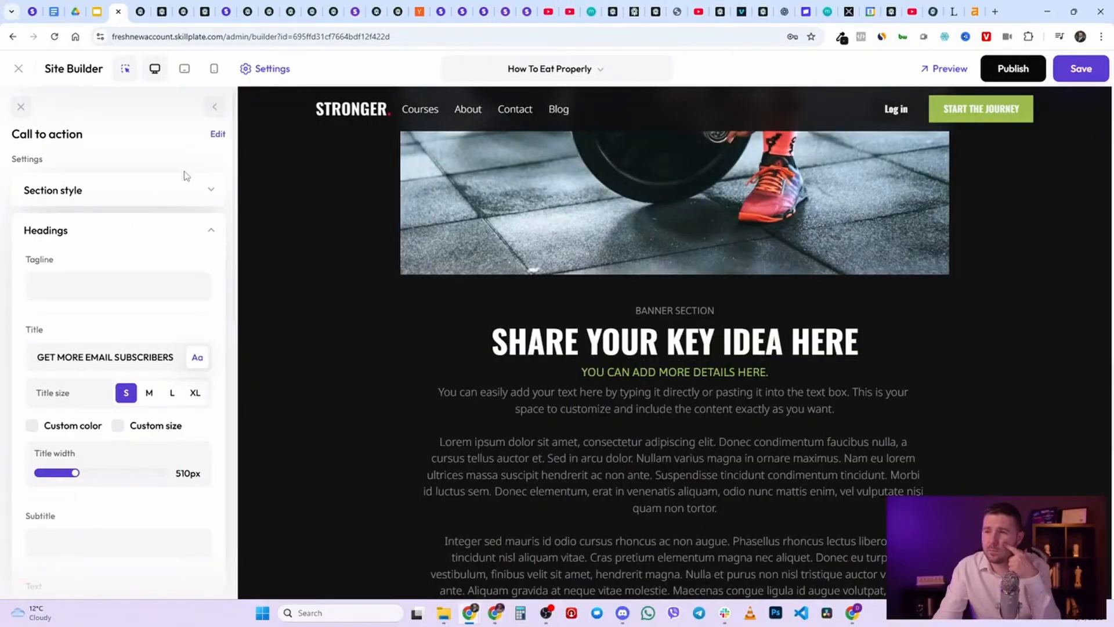
{"action": "left_click", "coordinate": [215, 107]}
{"action": "left_click", "coordinate": [202, 220]}
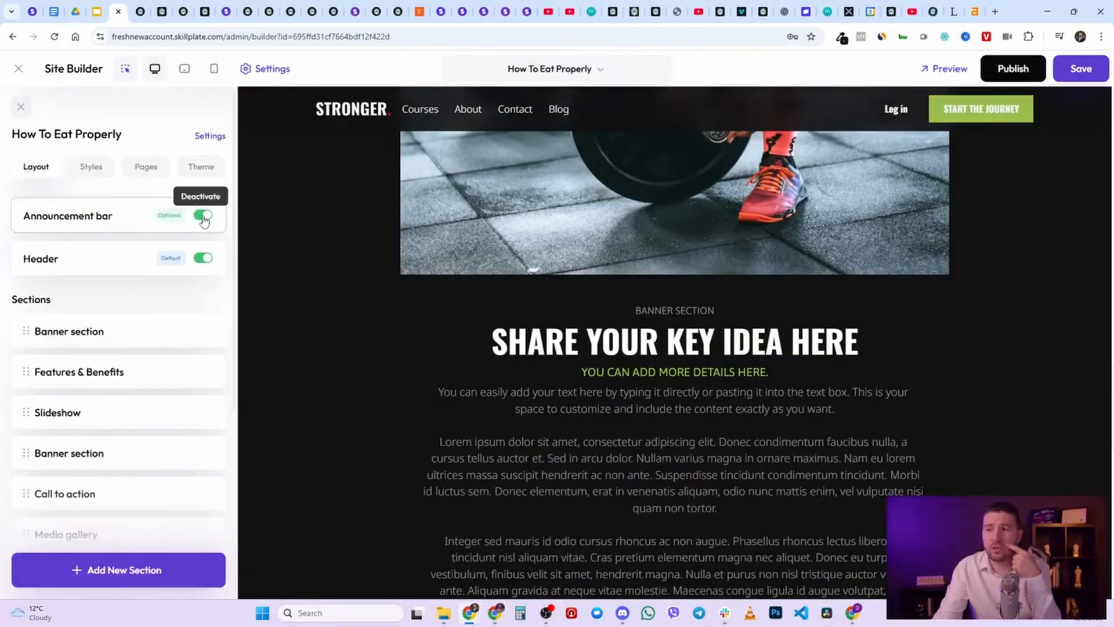
{"action": "left_click", "coordinate": [120, 223]}
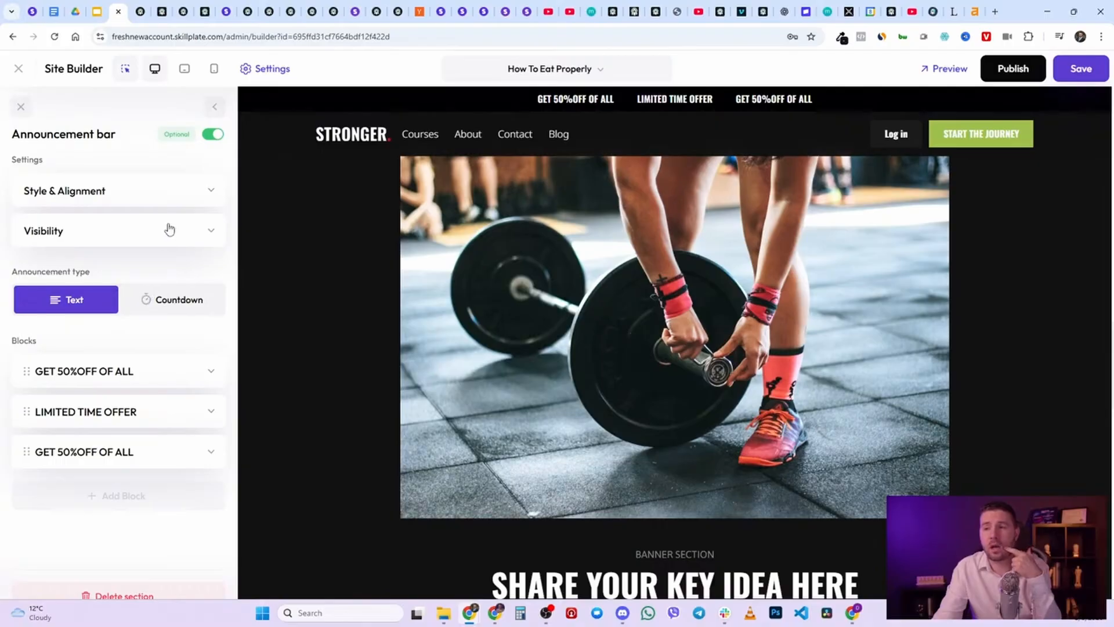
- Try the Countdown announcement type, return to the Text type and examine the first text block's options
{"action": "left_click", "coordinate": [193, 299]}
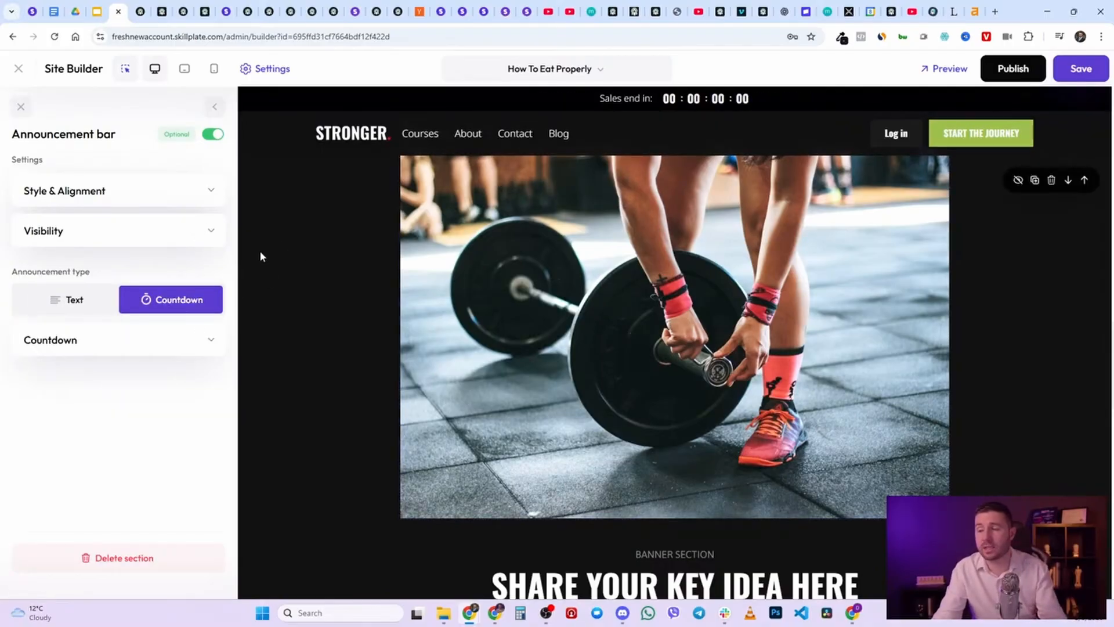
{"action": "left_click", "coordinate": [68, 306]}
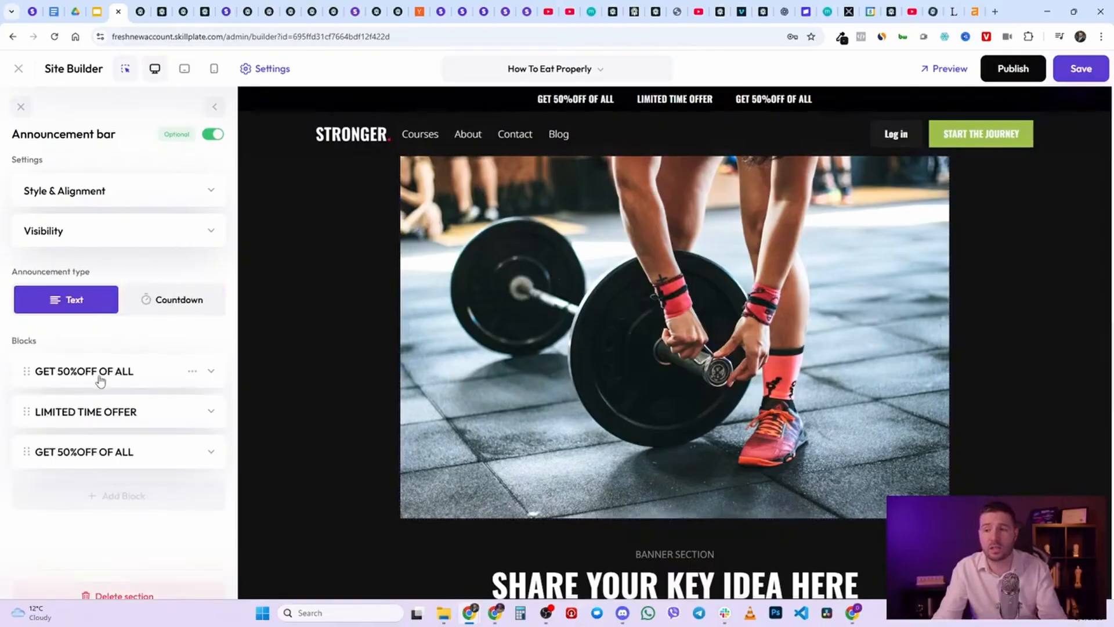
{"action": "left_click", "coordinate": [212, 372]}
{"action": "scroll", "coordinate": [145, 437], "scroll_direction": "down", "scroll_amount": 1}
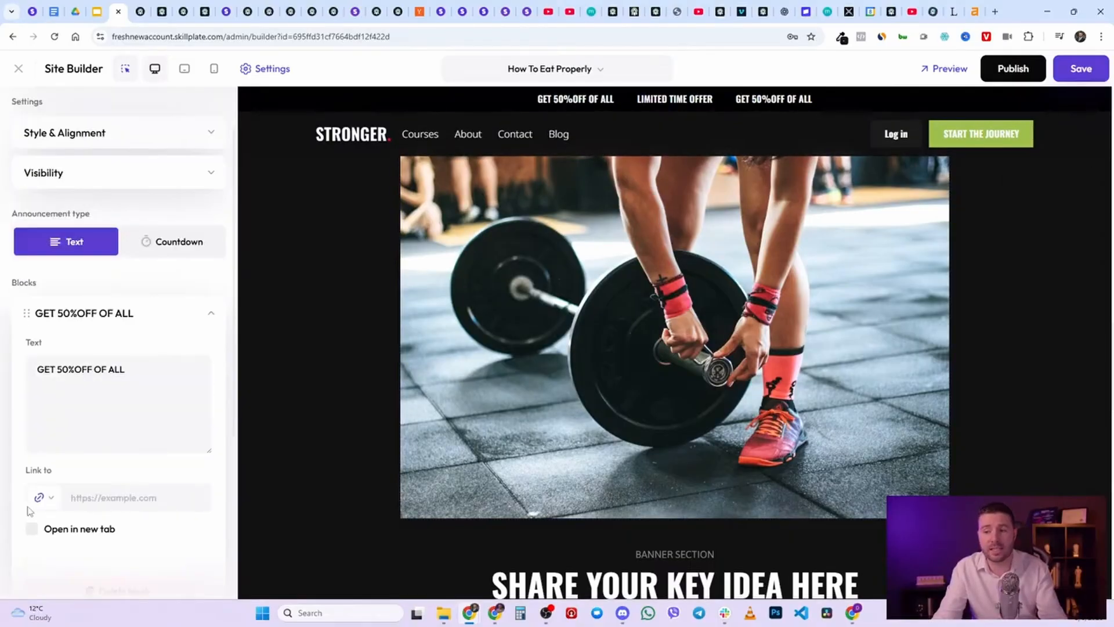
{"action": "left_click", "coordinate": [206, 314]}
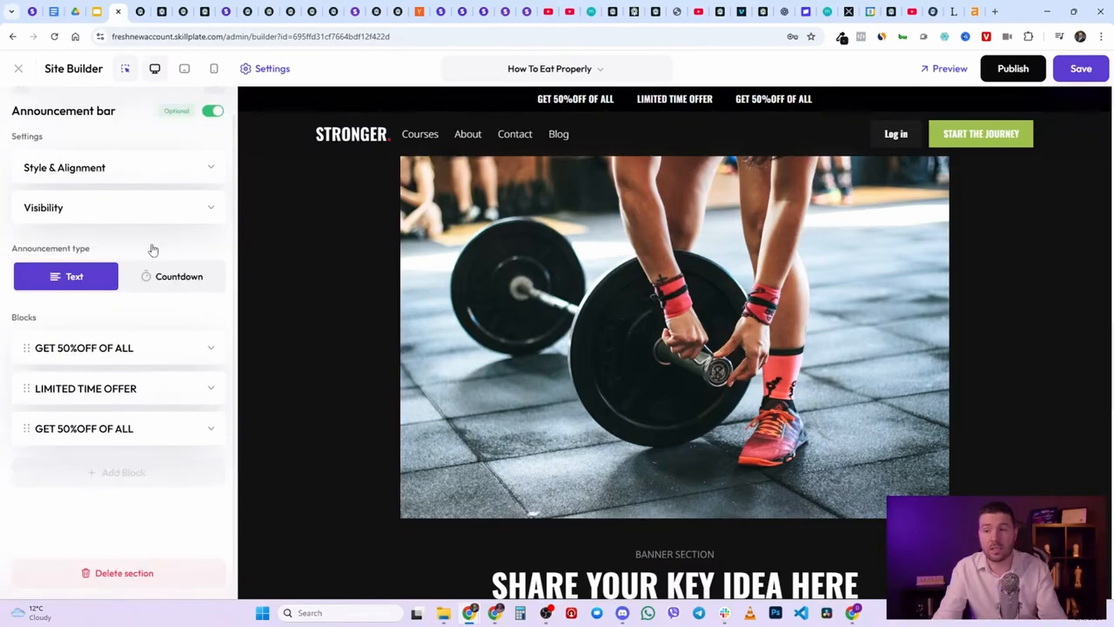
- Set the announcement bar's solid background to the palette's light green, #9FC14E
{"action": "left_click", "coordinate": [185, 168]}
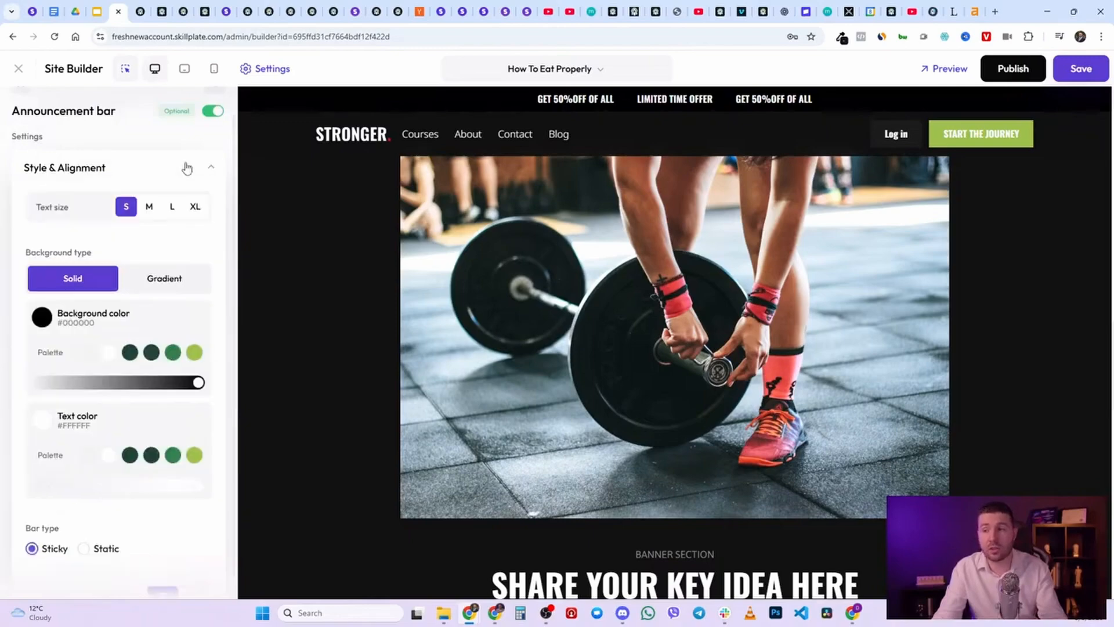
{"action": "left_click", "coordinate": [195, 355]}
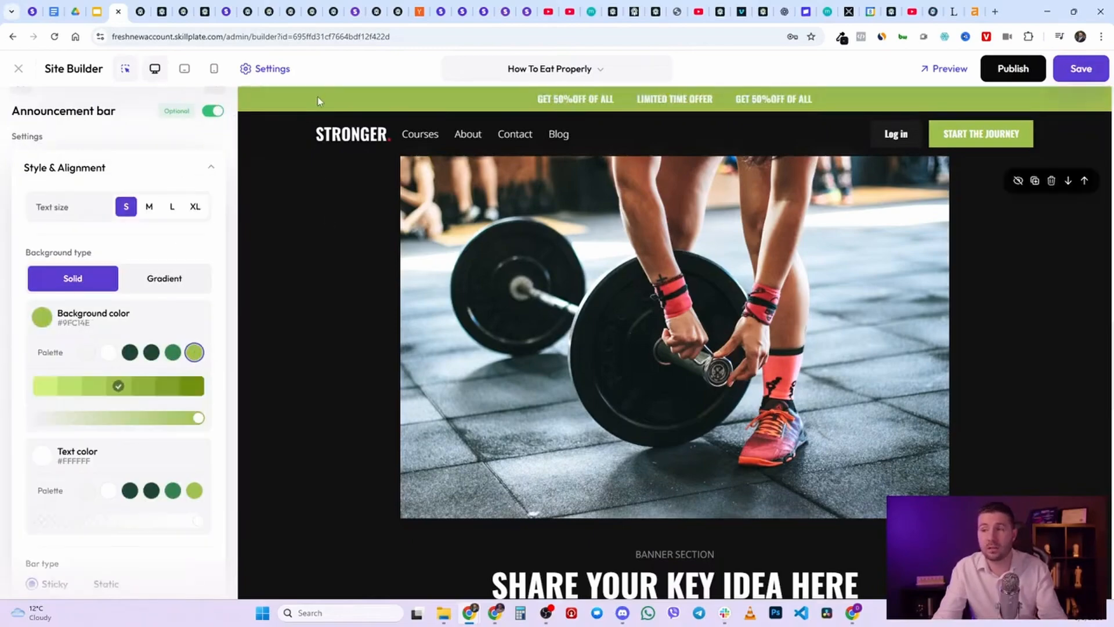
{"action": "left_click", "coordinate": [211, 170]}
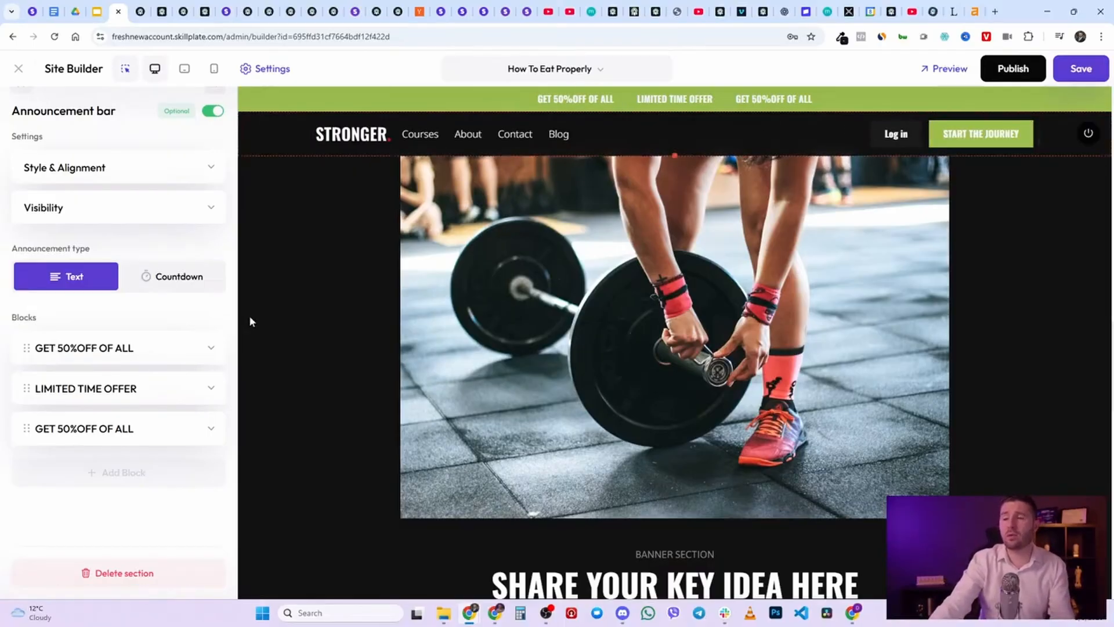
- Change the announcement bar's first text block to "GET 50%OFF OF EVERYTHING"
{"action": "left_click", "coordinate": [145, 354]}
{"action": "left_click_drag", "start_coordinate": [126, 404], "coordinate": [111, 405]}
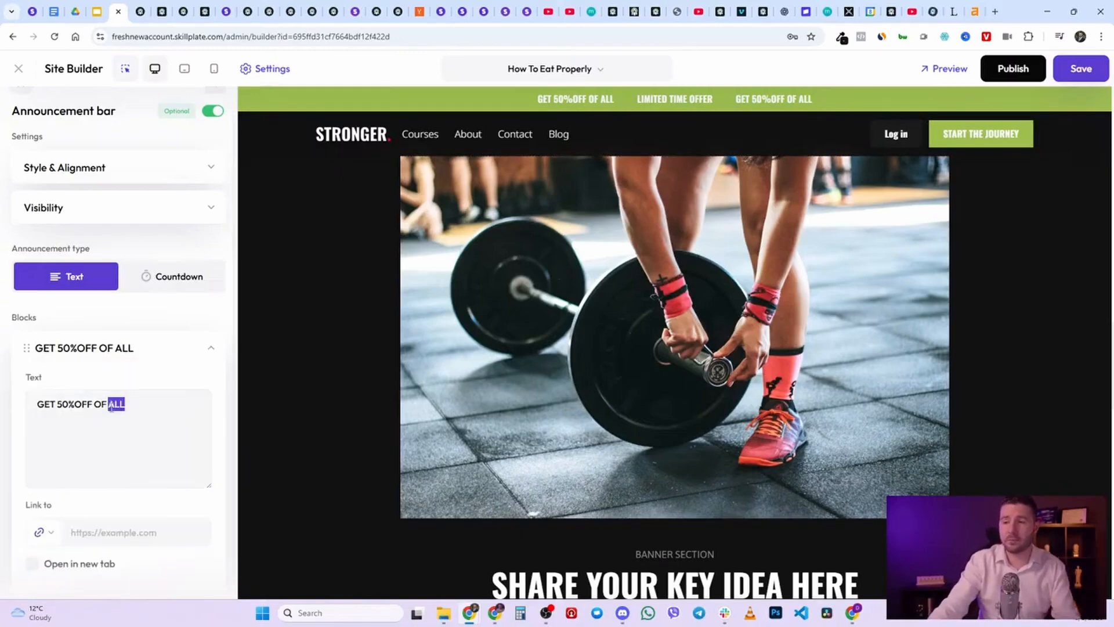
{"action": "type", "text": "Eve"}
{"action": "key", "text": "BackSpace"}
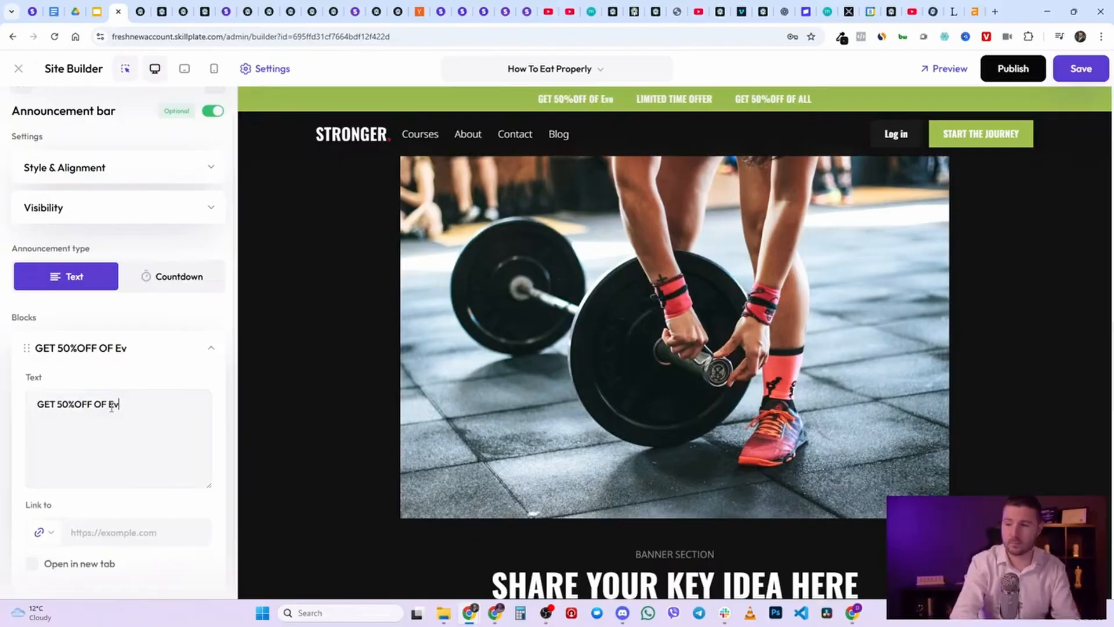
{"action": "key", "text": "BackSpace"}
{"action": "type", "text": "EVERYTHING"}
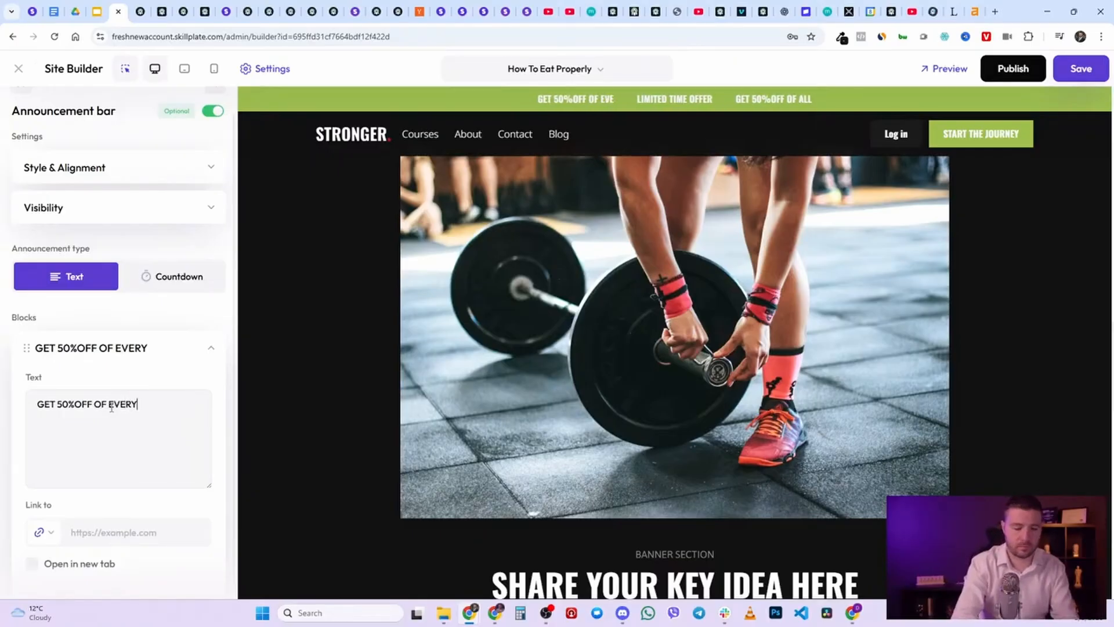
{"action": "left_click", "coordinate": [211, 348]}
- Replace the second announcement block's text with "GET COMMUNITY ACCESS"
{"action": "left_click", "coordinate": [158, 389]}
{"action": "left_click_drag", "start_coordinate": [115, 463], "coordinate": [18, 453]}
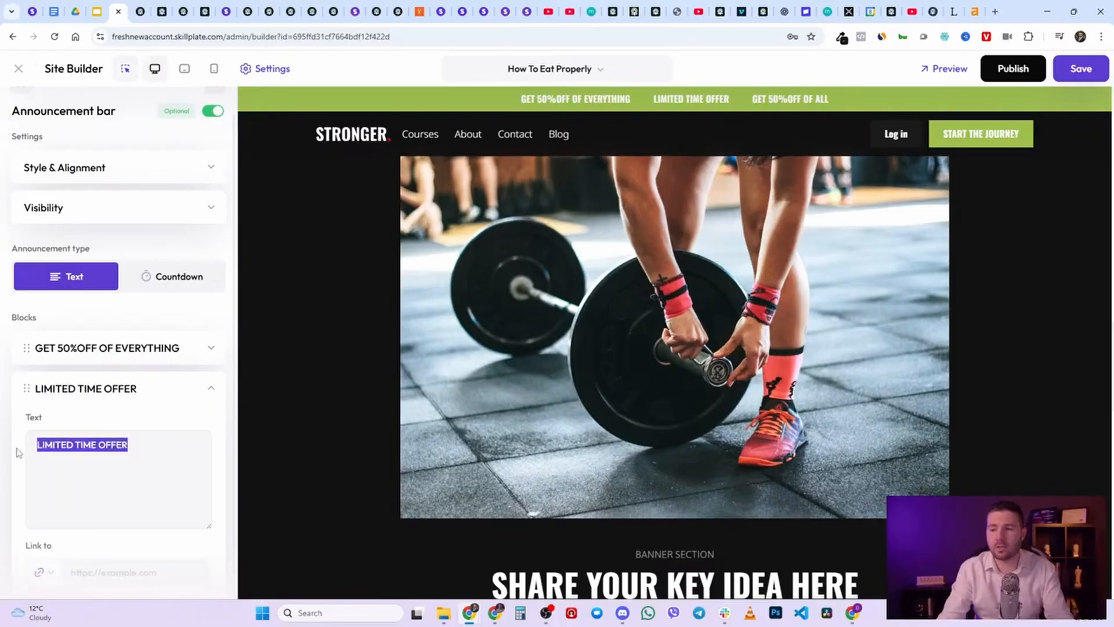
{"action": "type", "text": "GET CO"}
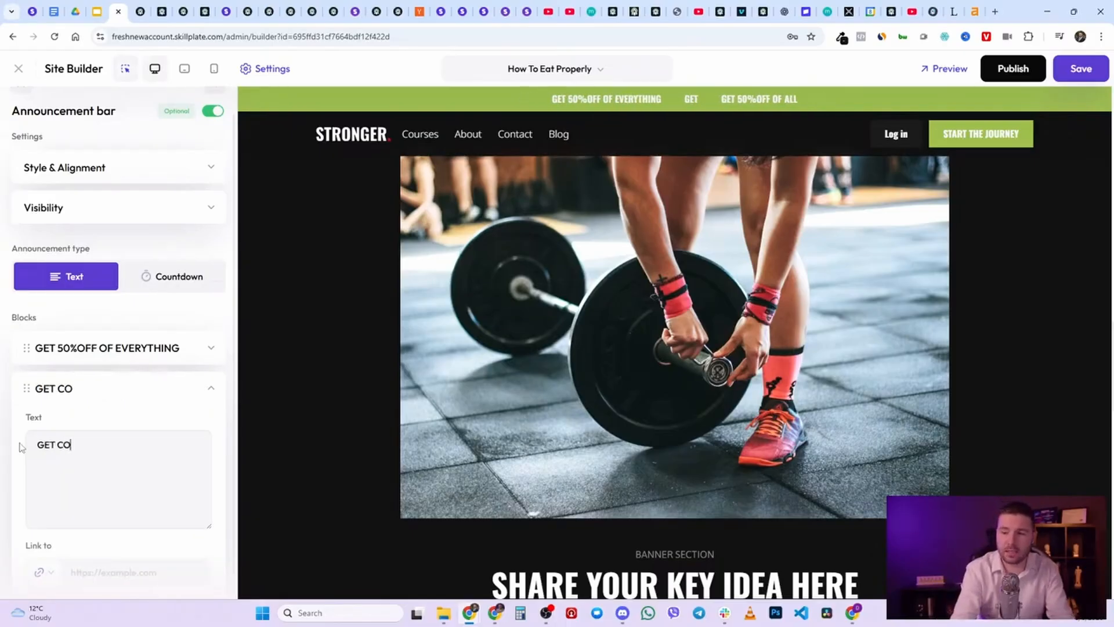
{"action": "type", "text": "MMUNITY AC"}
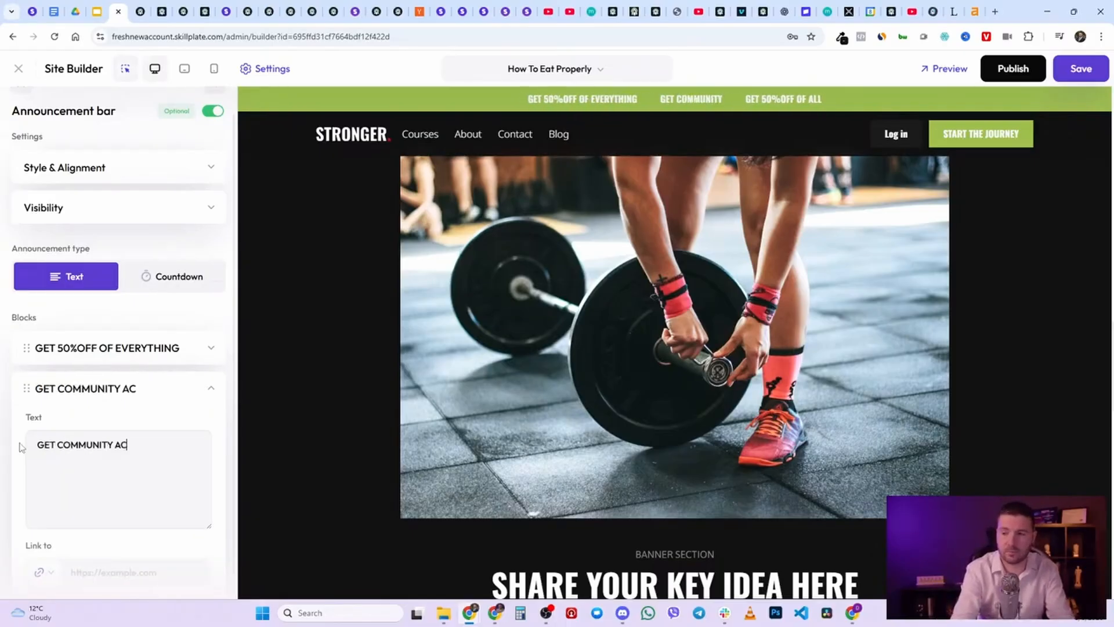
{"action": "type", "text": "CESS"}
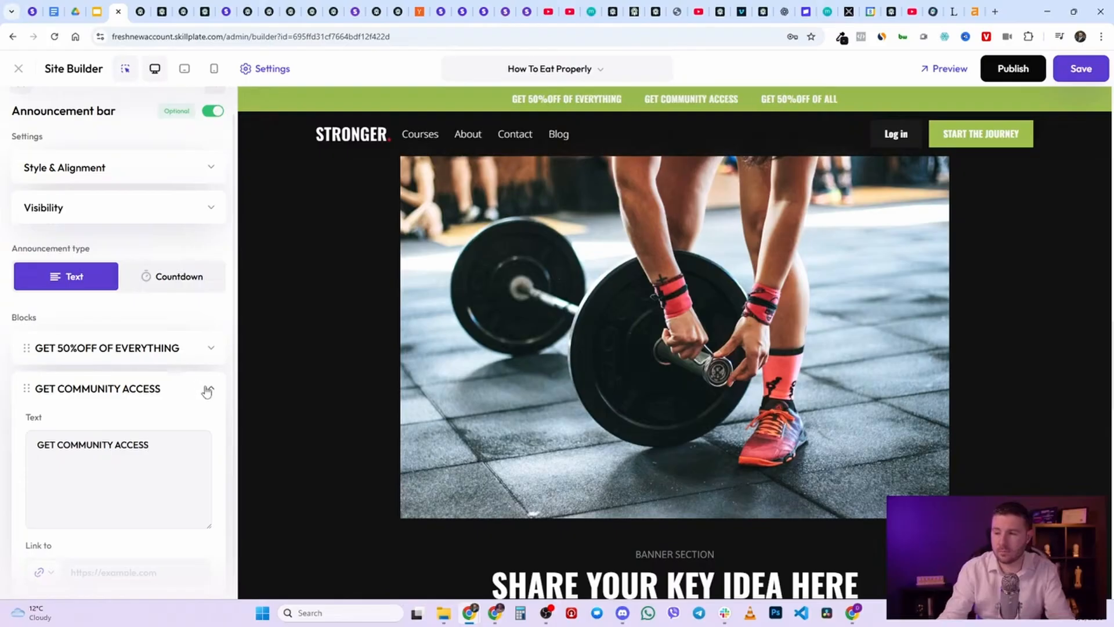
{"action": "left_click", "coordinate": [211, 387]}
- Replace the third announcement block's text with "GET ALL COURSES" and leave the announcement bar settings
{"action": "left_click", "coordinate": [173, 433]}
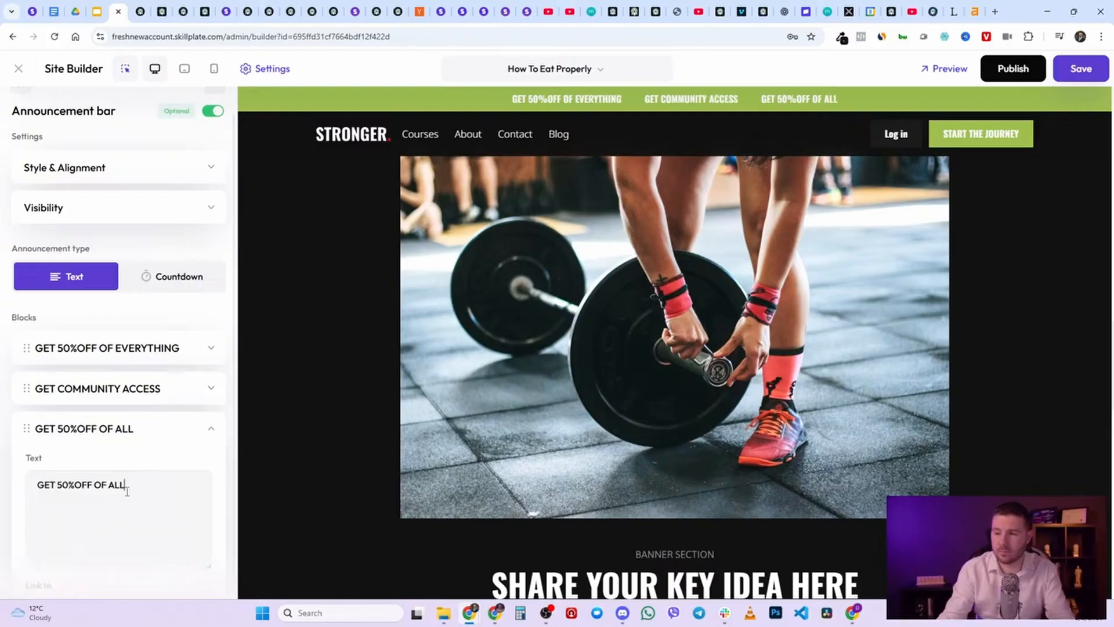
{"action": "left_click_drag", "start_coordinate": [124, 486], "coordinate": [30, 493]}
{"action": "type", "text": "G"}
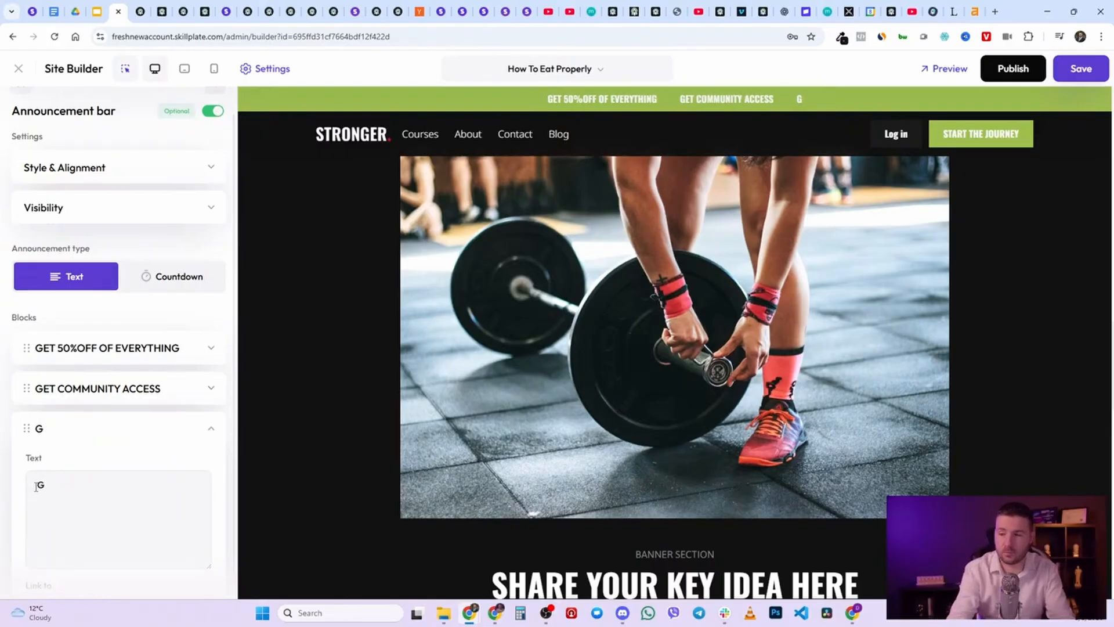
{"action": "type", "text": "ET ALL "}
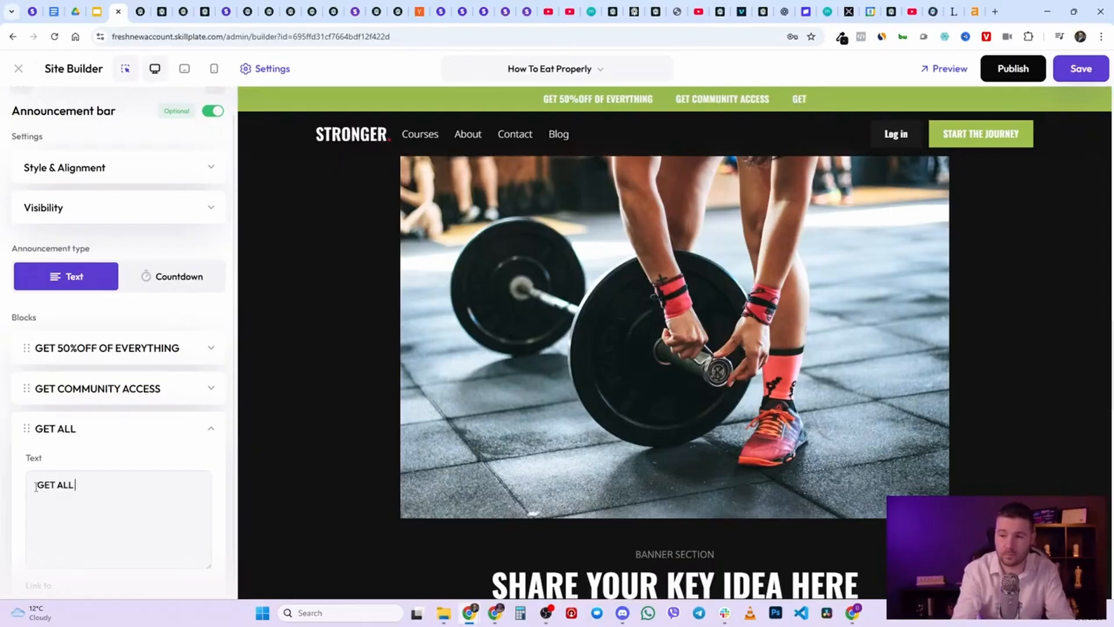
{"action": "type", "text": "COURSES"}
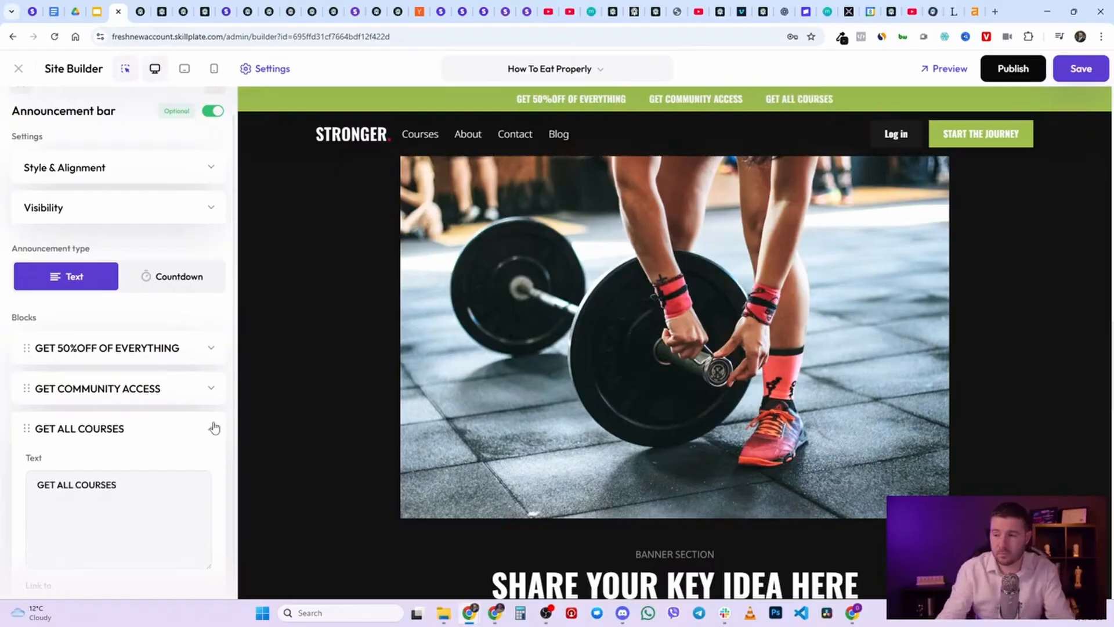
{"action": "left_click", "coordinate": [213, 430]}
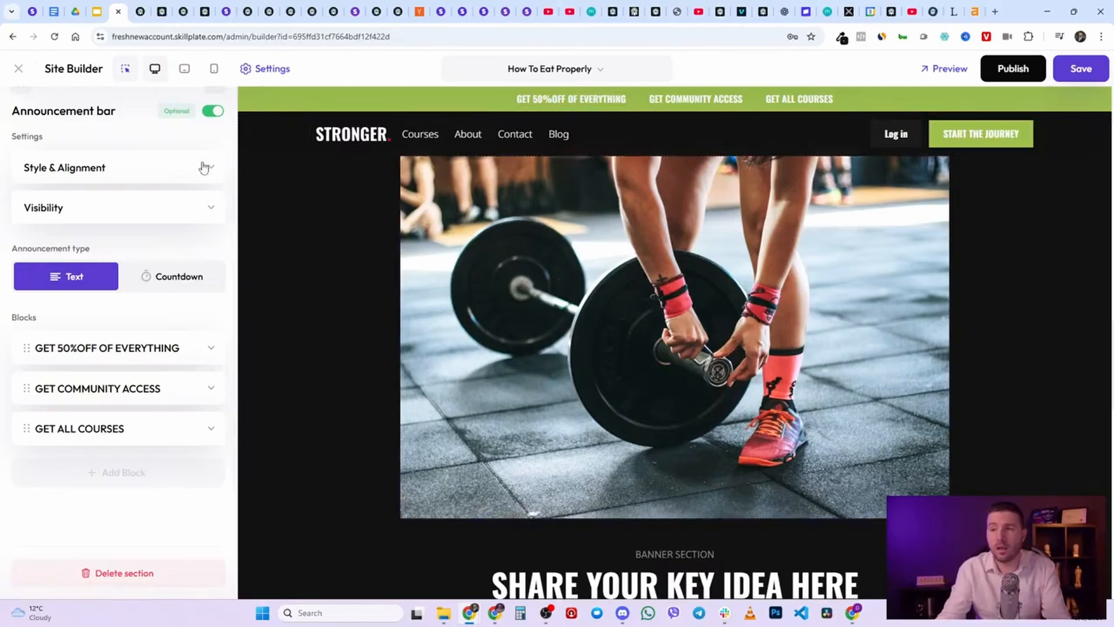
{"action": "scroll", "coordinate": [206, 154], "scroll_direction": "up", "scroll_amount": 1}
{"action": "left_click", "coordinate": [214, 106]}
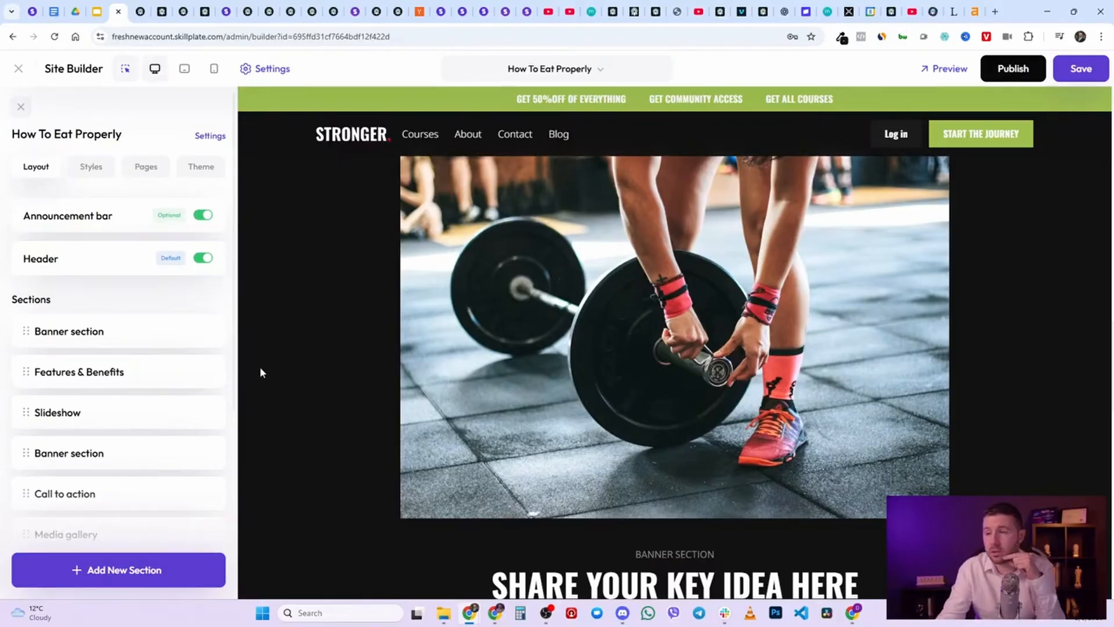
- Set the page footer's style to Colored with the Dark section color theme
{"action": "scroll", "coordinate": [279, 383], "scroll_direction": "down", "scroll_amount": 10}
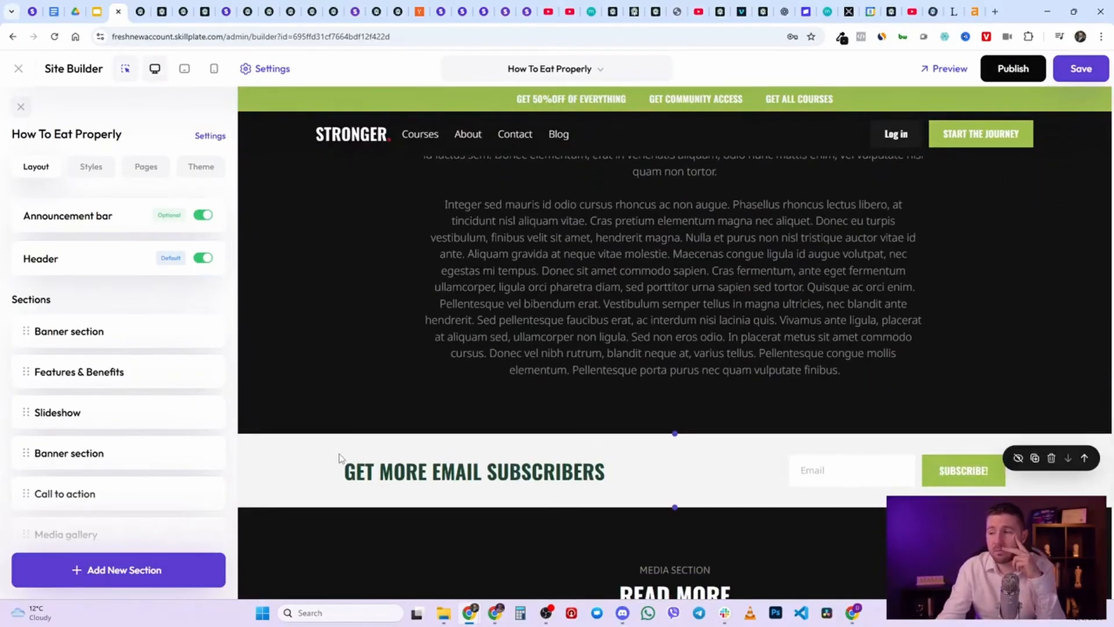
{"action": "scroll", "coordinate": [395, 390], "scroll_direction": "down", "scroll_amount": 6}
{"action": "scroll", "coordinate": [394, 391], "scroll_direction": "down", "scroll_amount": 4}
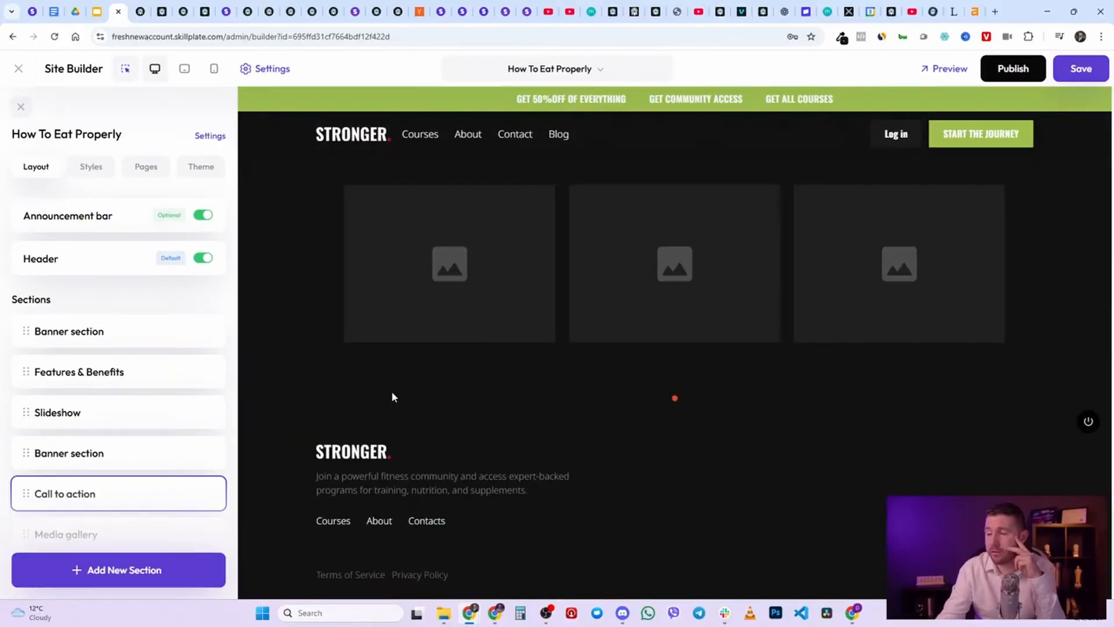
{"action": "left_click", "coordinate": [285, 458]}
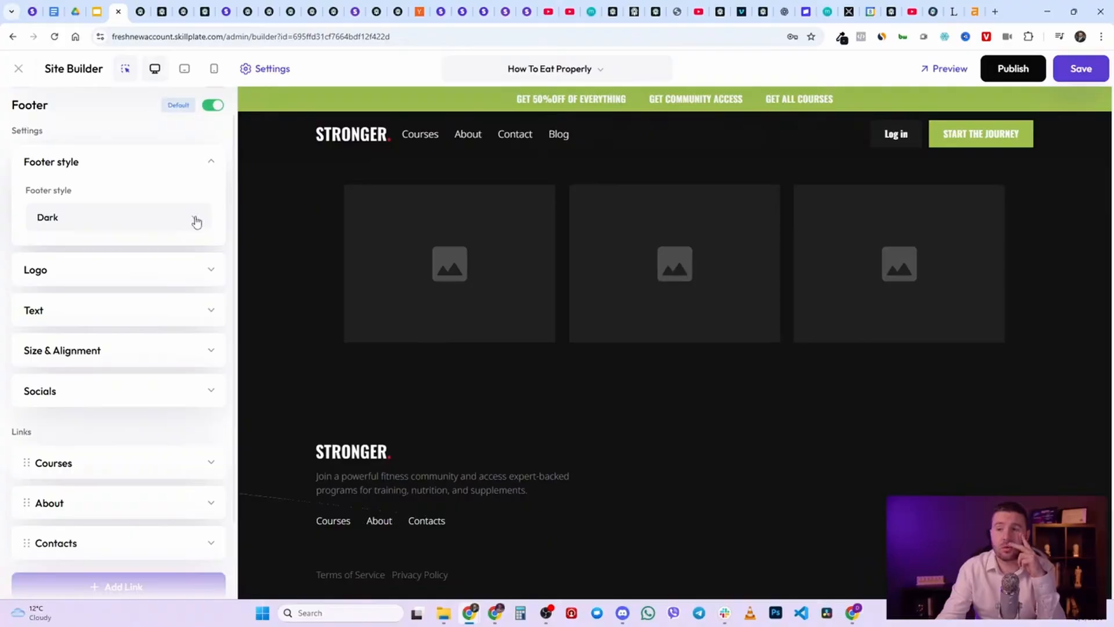
{"action": "left_click", "coordinate": [213, 163]}
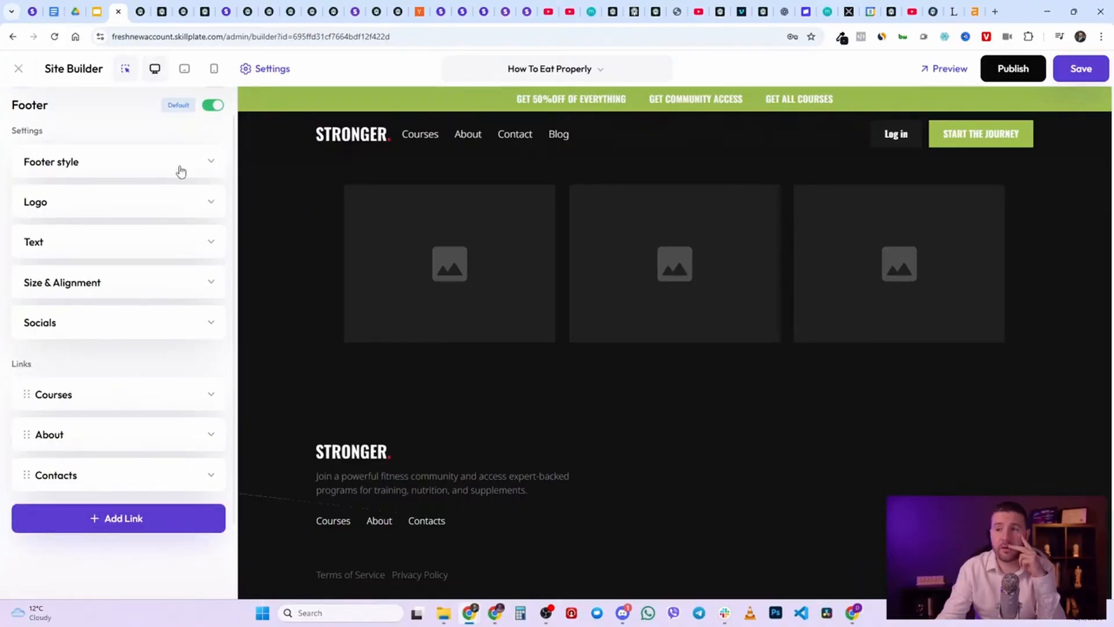
{"action": "left_click", "coordinate": [208, 166]}
{"action": "left_click", "coordinate": [123, 217]}
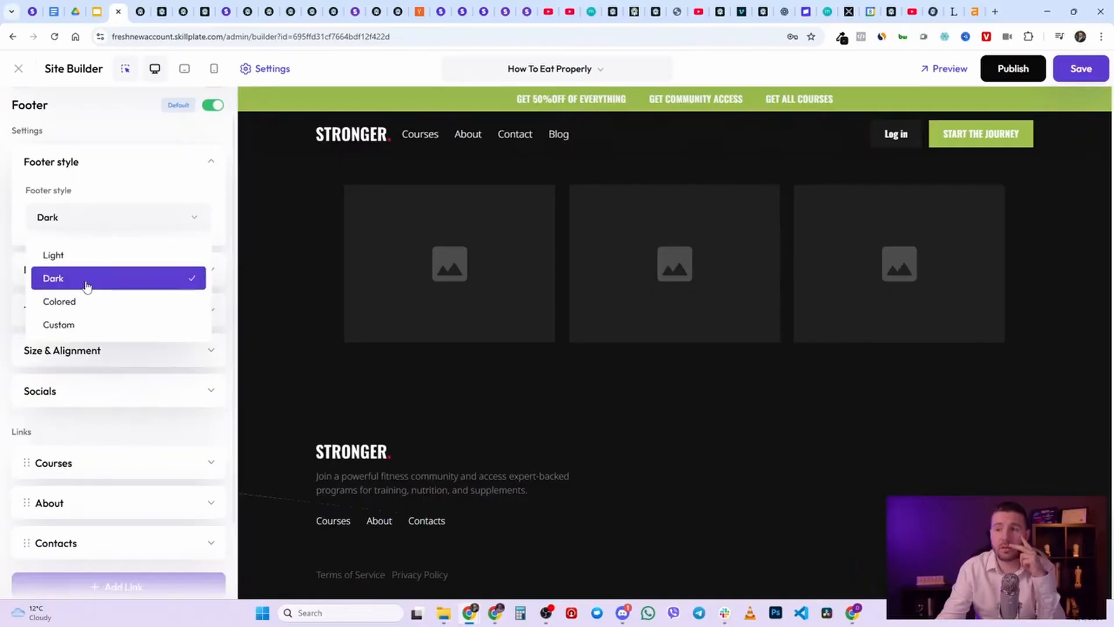
{"action": "left_click", "coordinate": [84, 303]}
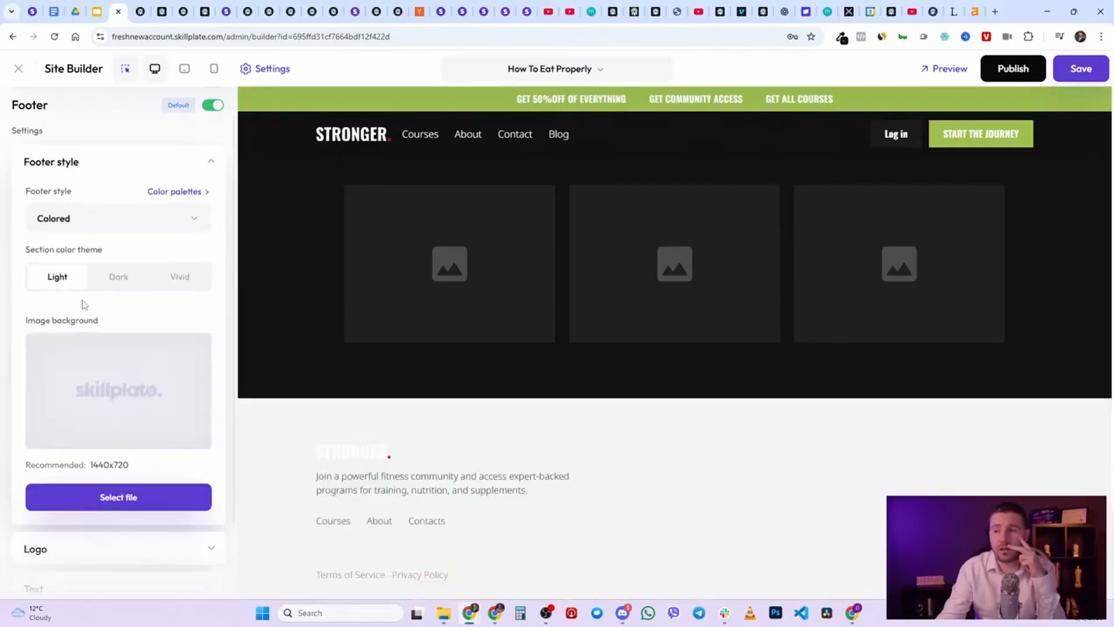
{"action": "left_click", "coordinate": [129, 281]}
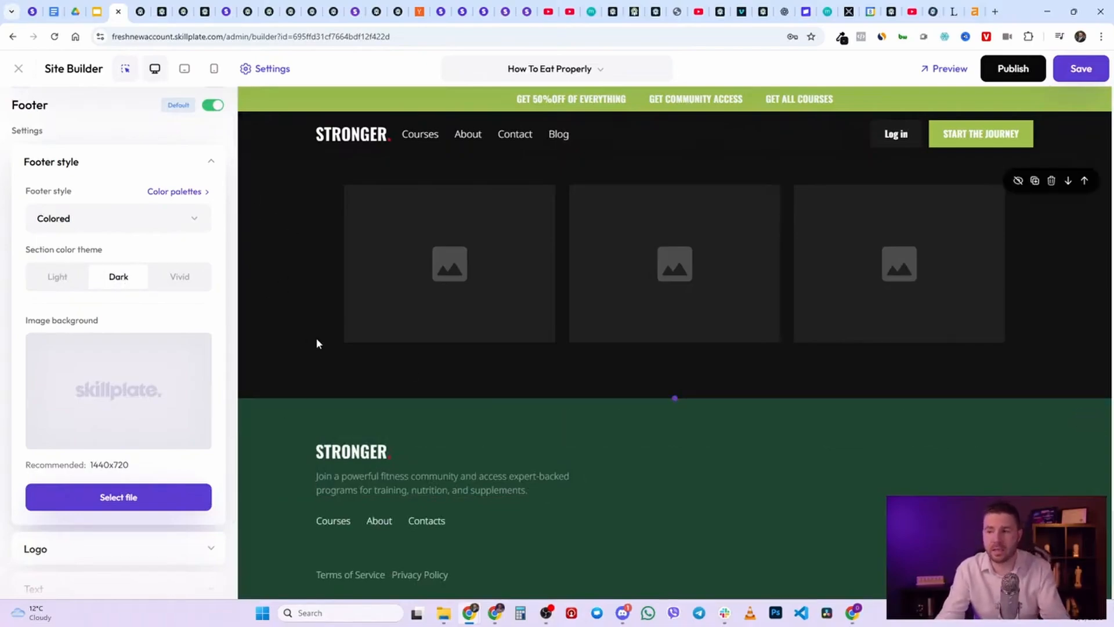
{"action": "scroll", "coordinate": [316, 341], "scroll_direction": "up", "scroll_amount": 4}
{"action": "scroll", "coordinate": [312, 348], "scroll_direction": "down", "scroll_amount": 4}
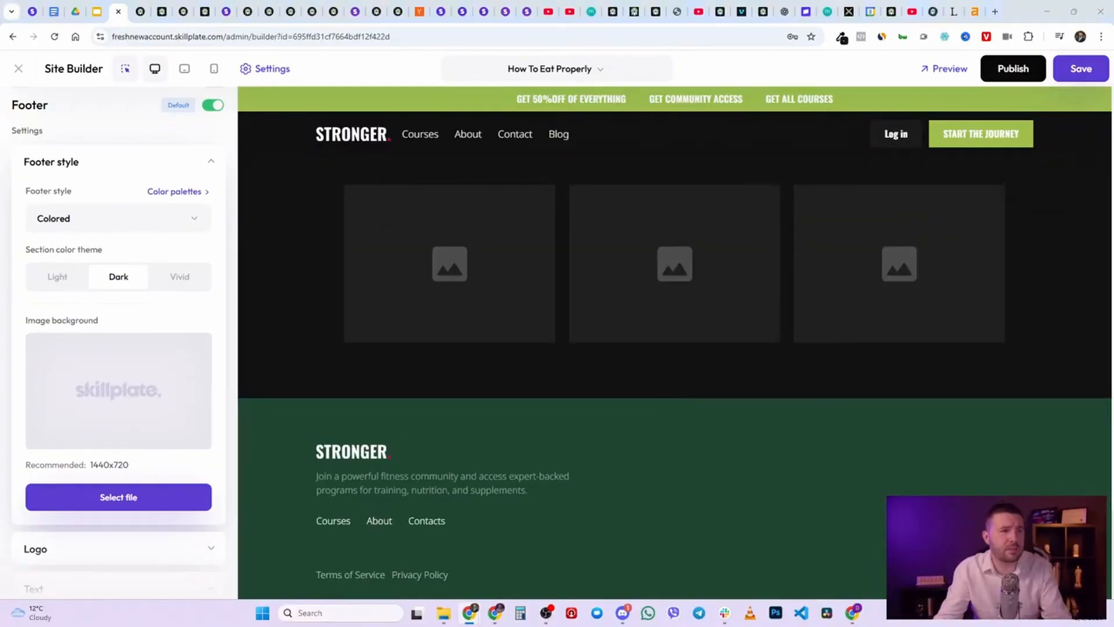
- Open the Media gallery's first item, collapse its options and look over the section's settings
{"action": "left_click", "coordinate": [499, 262]}
{"action": "scroll", "coordinate": [176, 261], "scroll_direction": "up", "scroll_amount": 4}
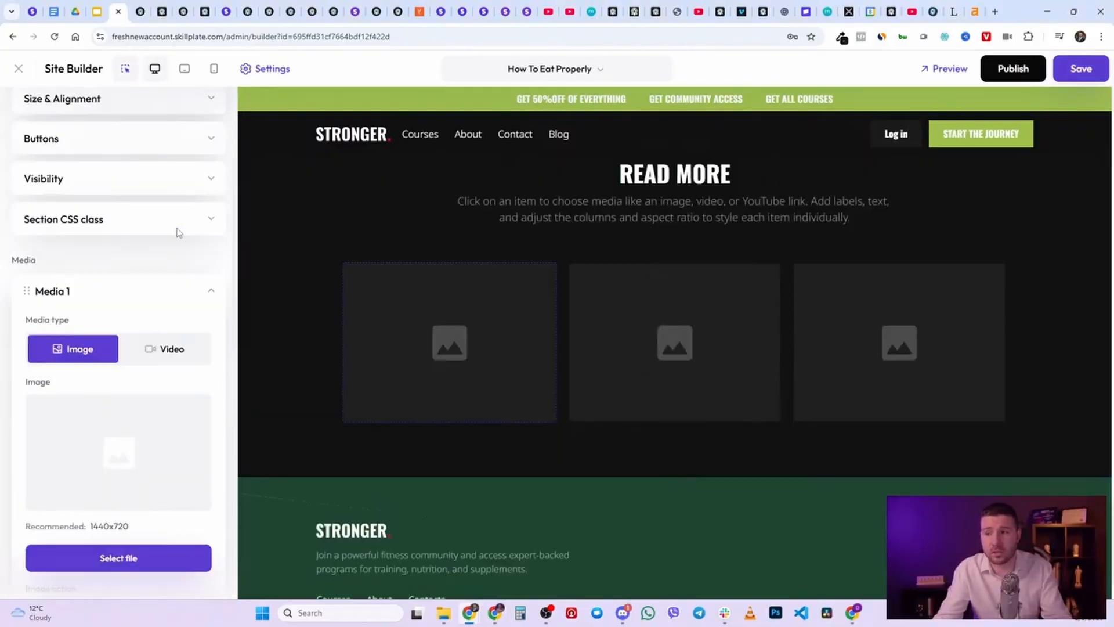
{"action": "left_click", "coordinate": [211, 291]}
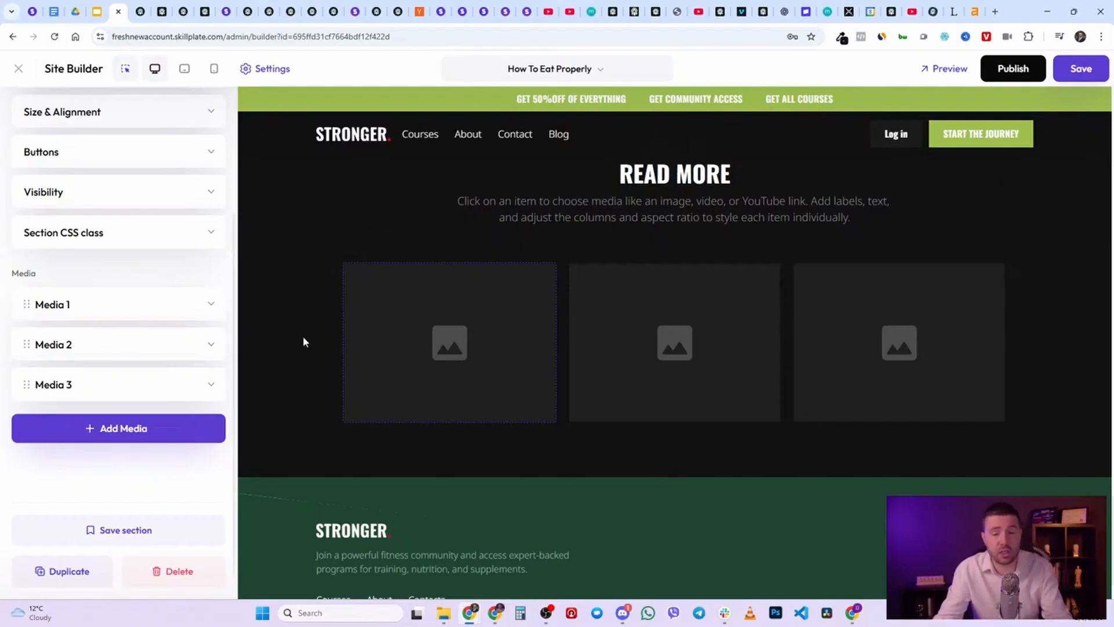
{"action": "scroll", "coordinate": [293, 342], "scroll_direction": "up", "scroll_amount": 3}
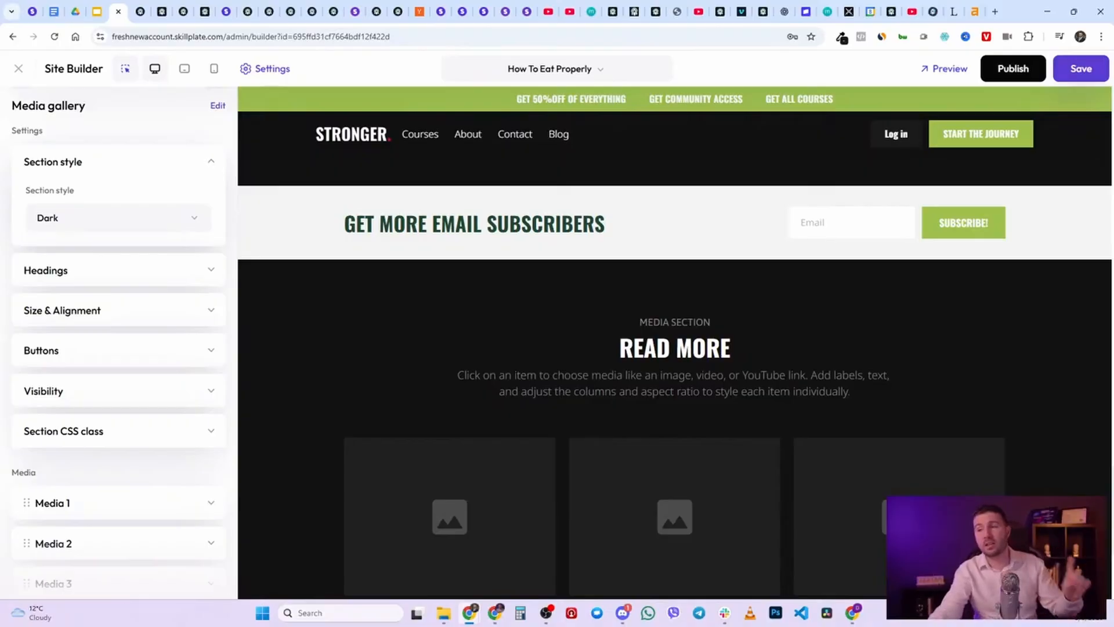
- Publish the How To Eat Properly page, check it in the preview and return to the builder
{"action": "left_click", "coordinate": [1021, 69]}
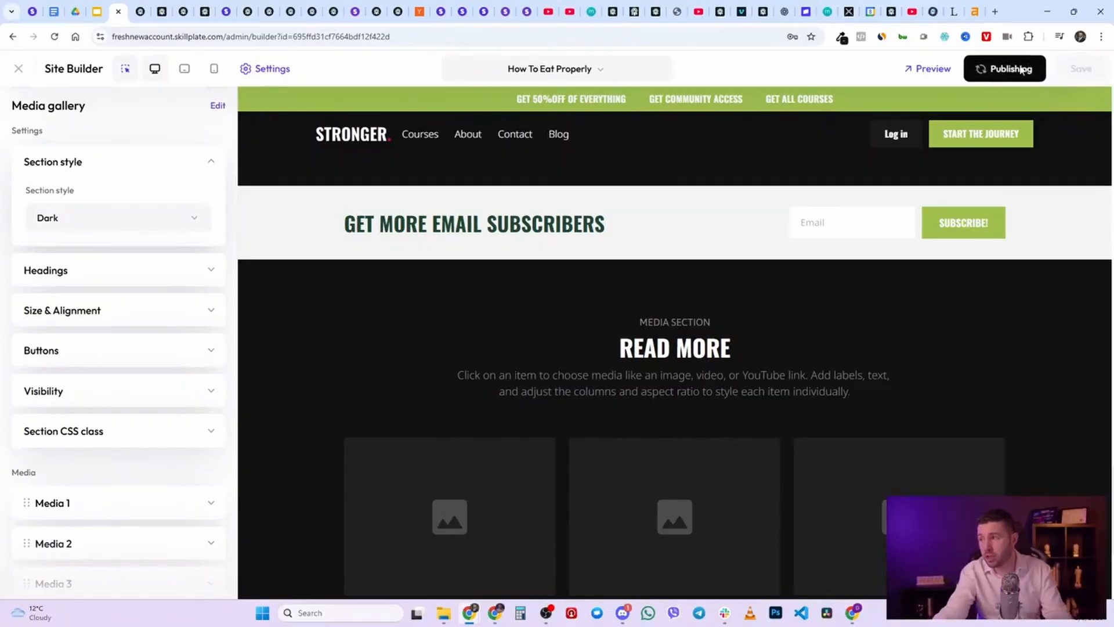
{"action": "left_click", "coordinate": [927, 69]}
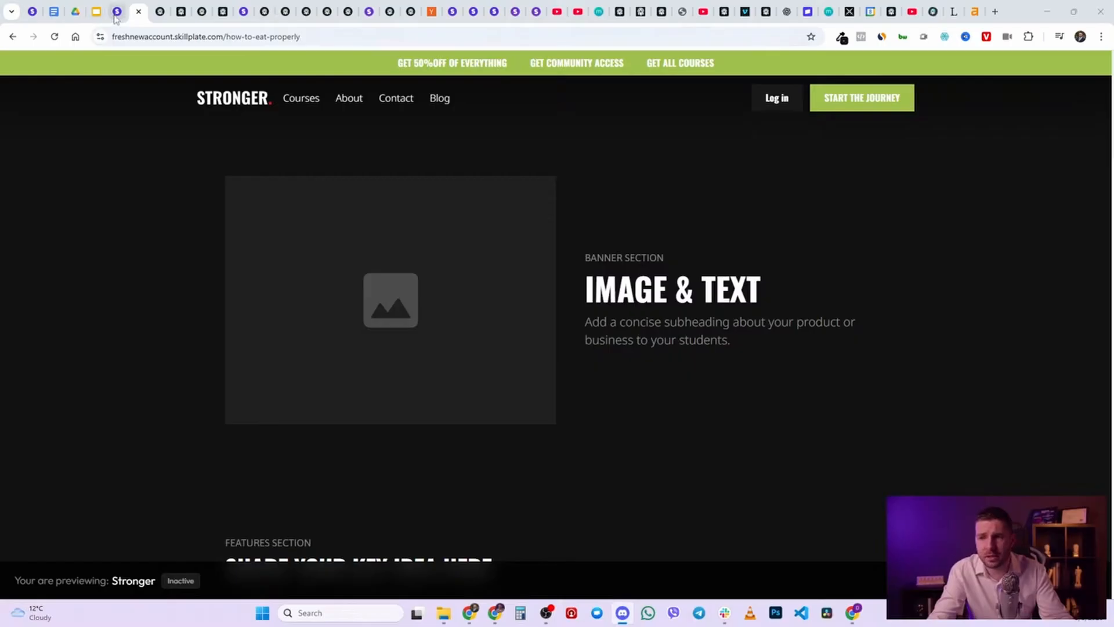
{"action": "left_click", "coordinate": [117, 15]}
- Exit the site builder and examine the list of product pages
{"action": "left_click", "coordinate": [25, 72]}
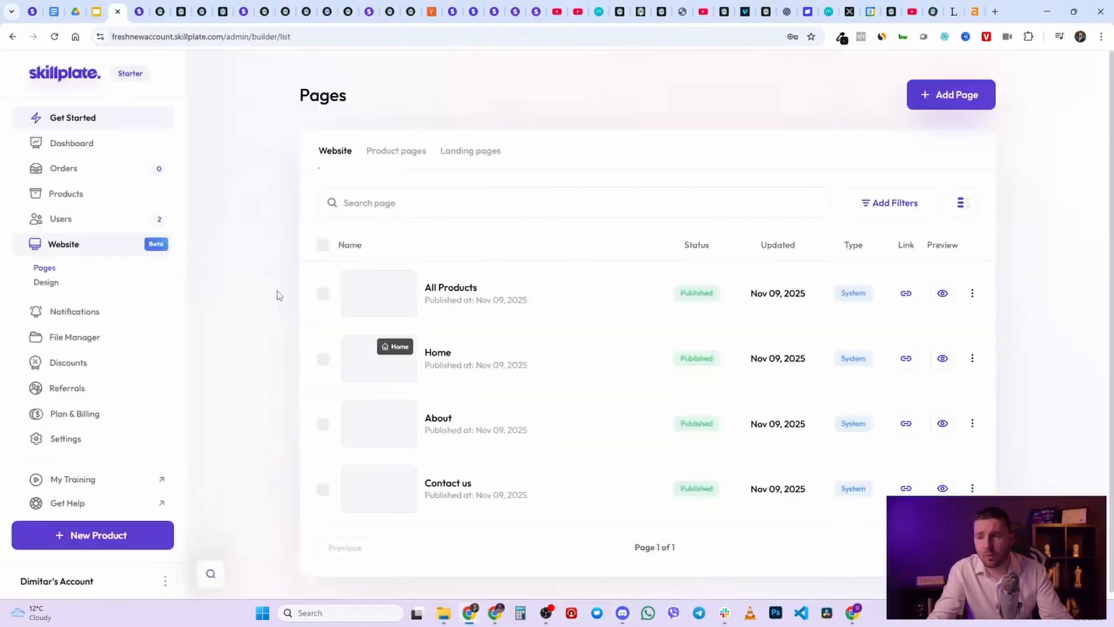
{"action": "left_click", "coordinate": [397, 152]}
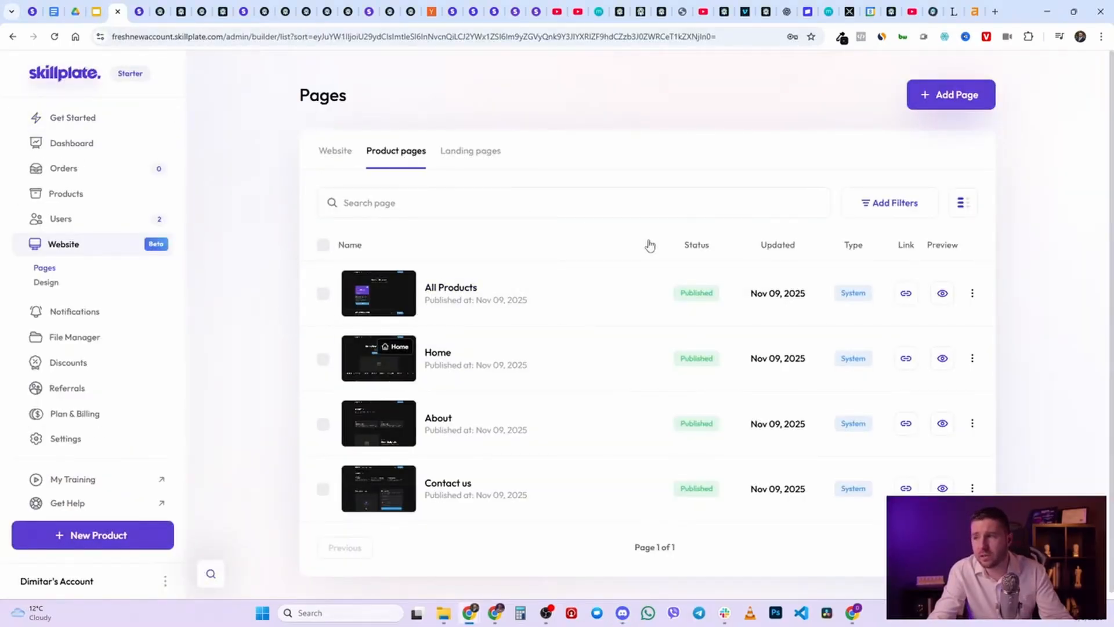
{"action": "scroll", "coordinate": [725, 298], "scroll_direction": "down", "scroll_amount": 1}
{"action": "scroll", "coordinate": [726, 297], "scroll_direction": "down", "scroll_amount": 2}
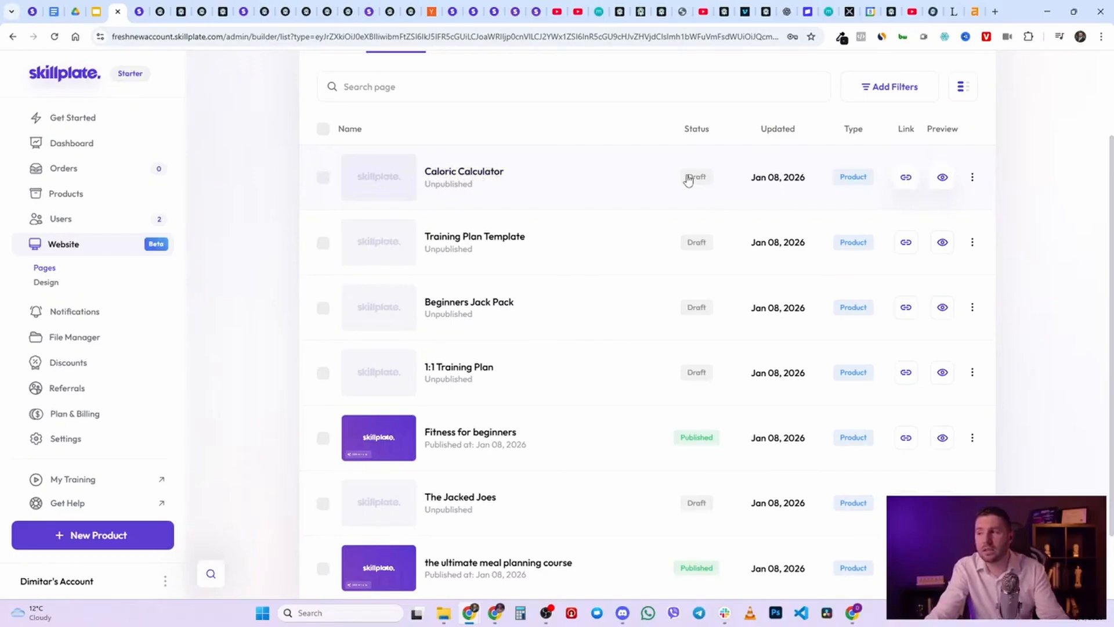
- Copy the Caloric Calculator page's URL, open it in a new browser tab and review the page down to the footer
{"action": "left_click", "coordinate": [907, 179]}
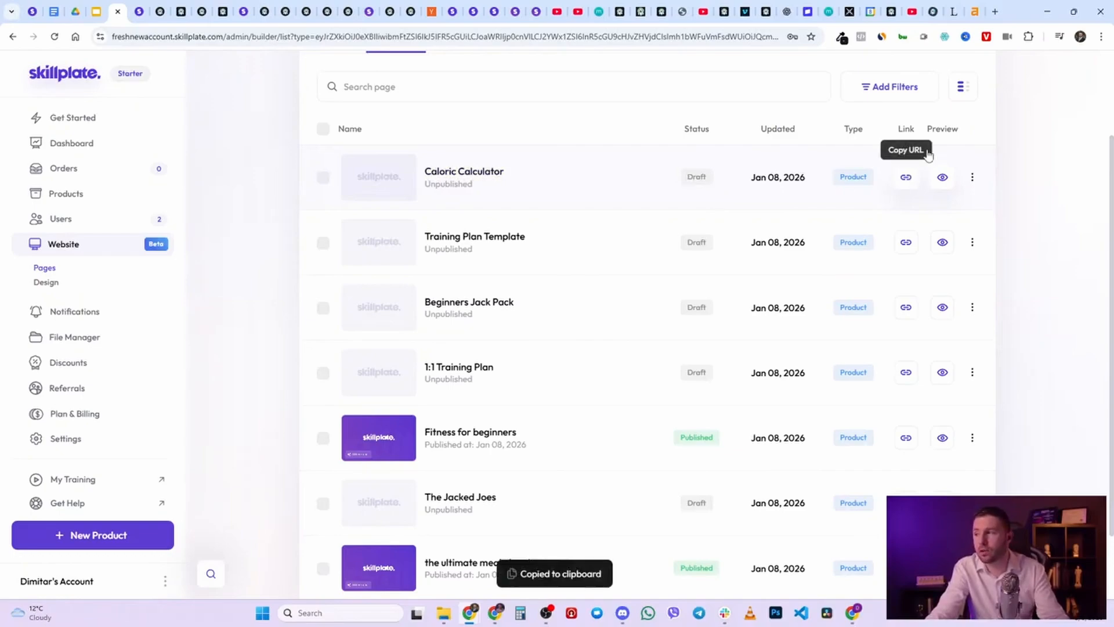
{"action": "left_click", "coordinate": [996, 12]}
{"action": "key", "text": "ctrl+v"}
{"action": "key", "text": "Return"}
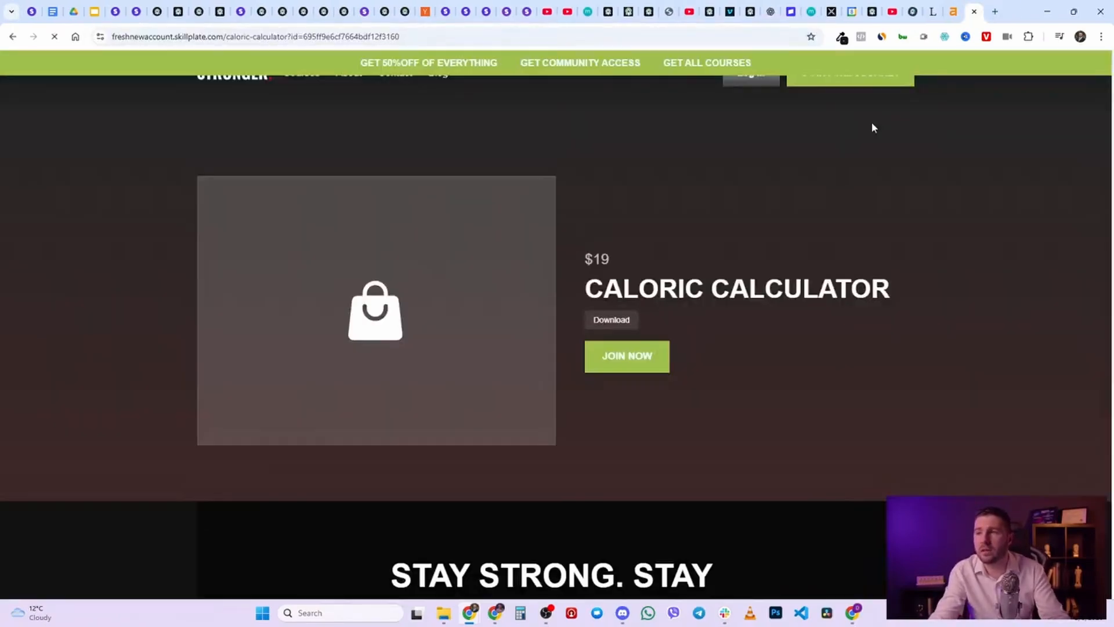
{"action": "scroll", "coordinate": [817, 244], "scroll_direction": "down", "scroll_amount": 5}
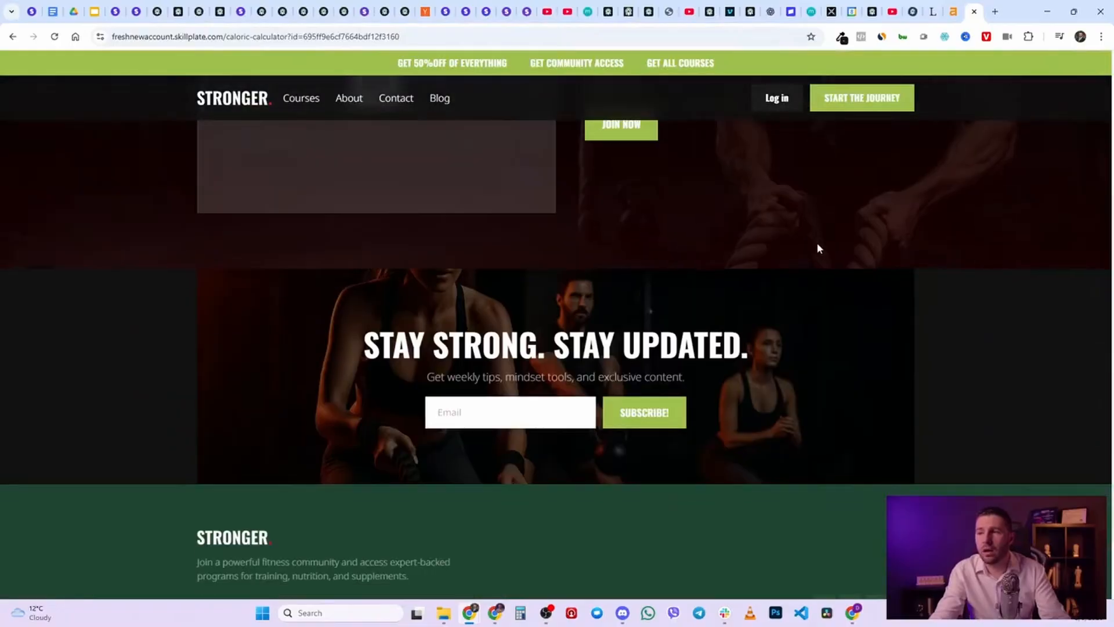
{"action": "scroll", "coordinate": [807, 244], "scroll_direction": "up", "scroll_amount": 4}
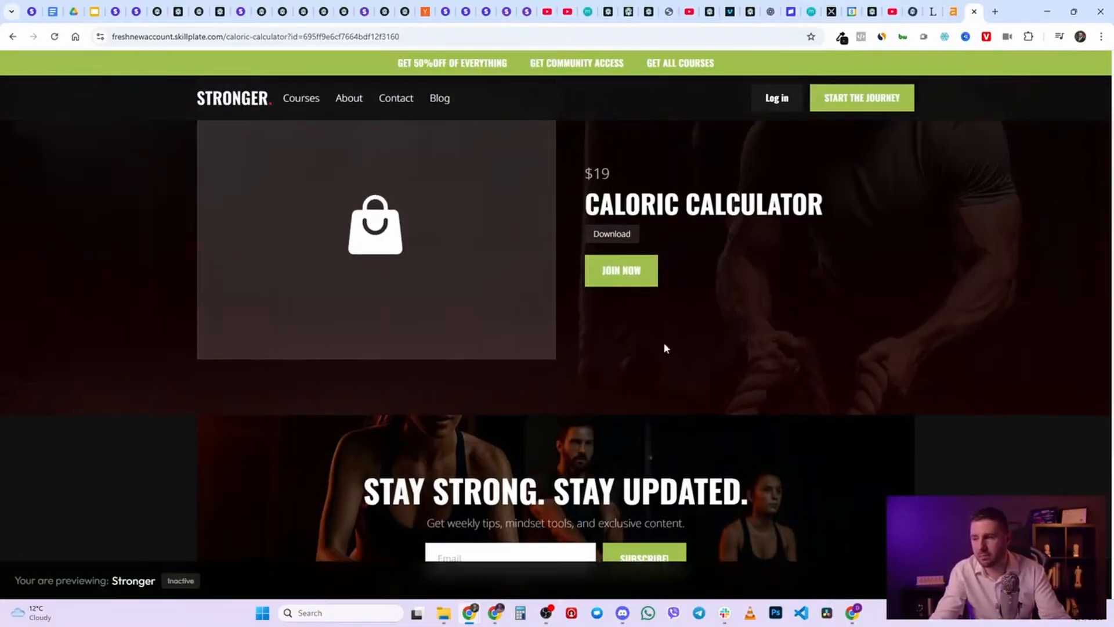
{"action": "scroll", "coordinate": [772, 328], "scroll_direction": "up", "scroll_amount": 1}
{"action": "scroll", "coordinate": [766, 343], "scroll_direction": "down", "scroll_amount": 4}
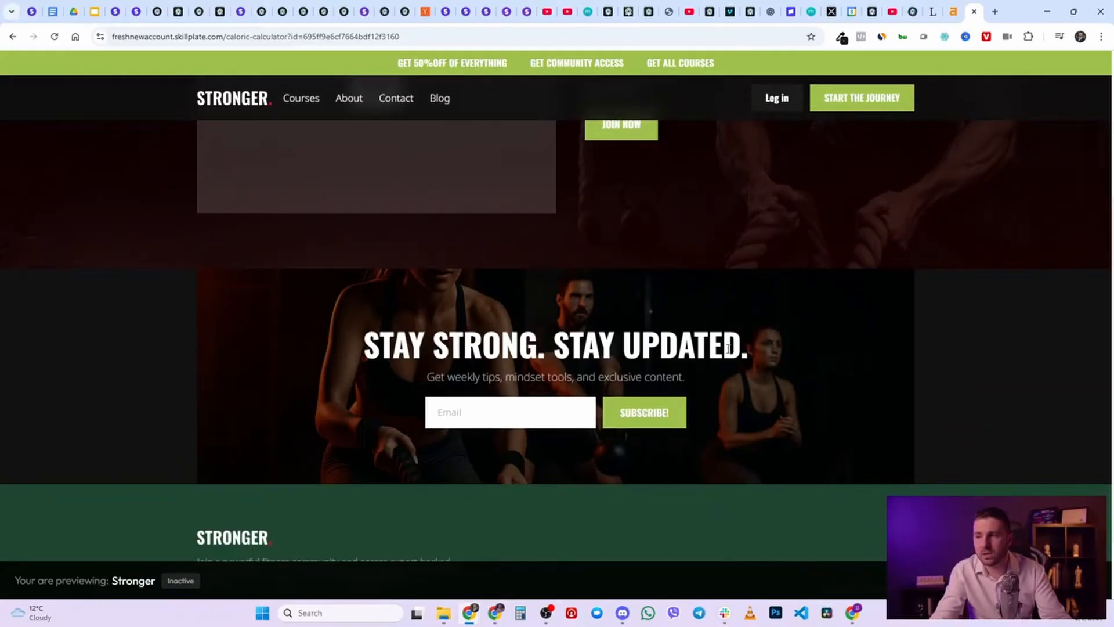
{"action": "scroll", "coordinate": [643, 294], "scroll_direction": "up", "scroll_amount": 4}
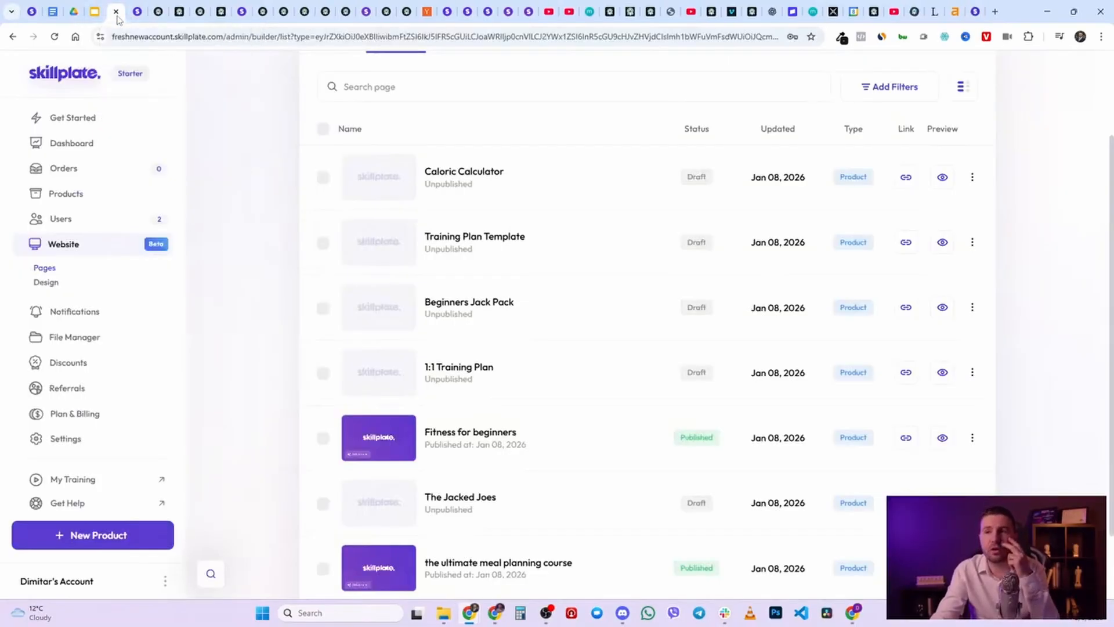
- Return to the Skillplate admin and review the types and statuses in the All Products list
{"action": "left_click", "coordinate": [116, 11]}
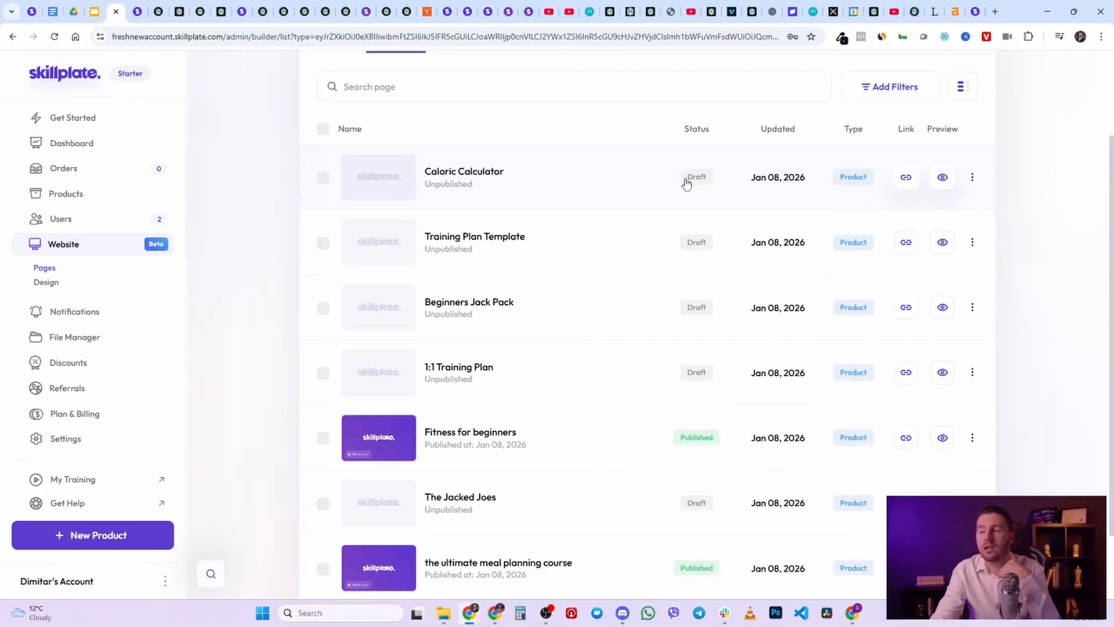
{"action": "left_click", "coordinate": [99, 199]}
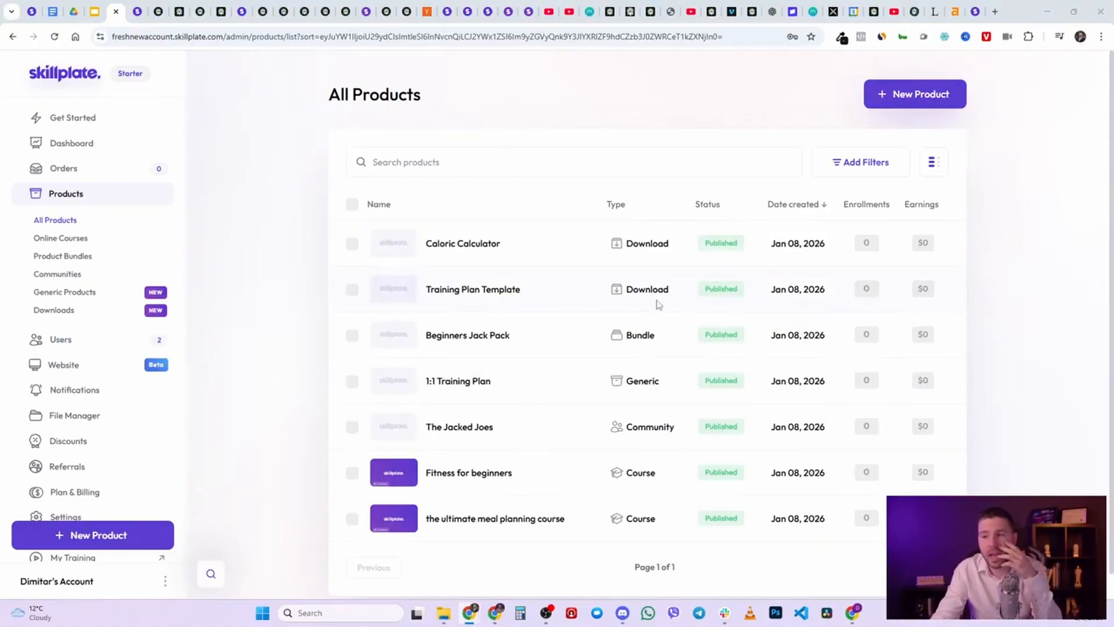
{"action": "left_click", "coordinate": [1082, 572]}
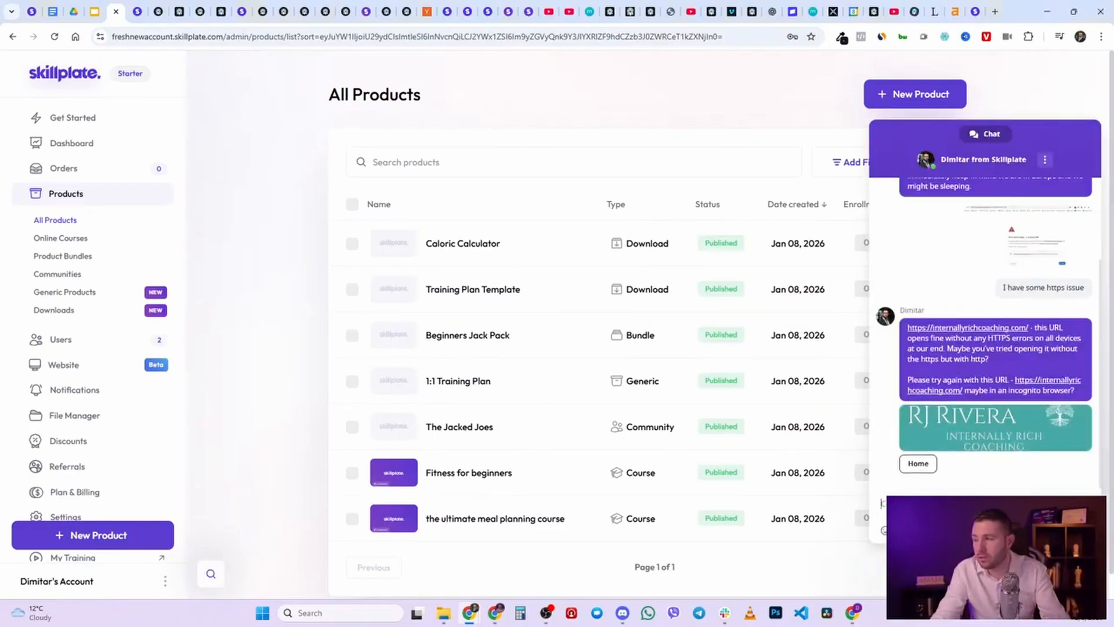
{"action": "left_click", "coordinate": [1082, 572]}
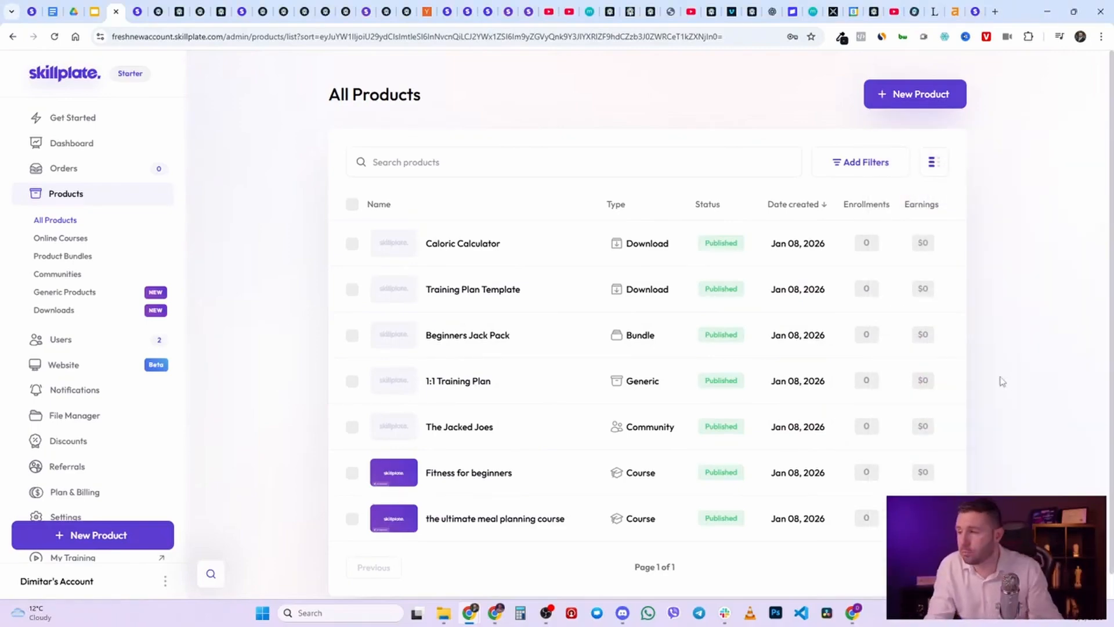
{"action": "scroll", "coordinate": [601, 322], "scroll_direction": "down", "scroll_amount": 1}
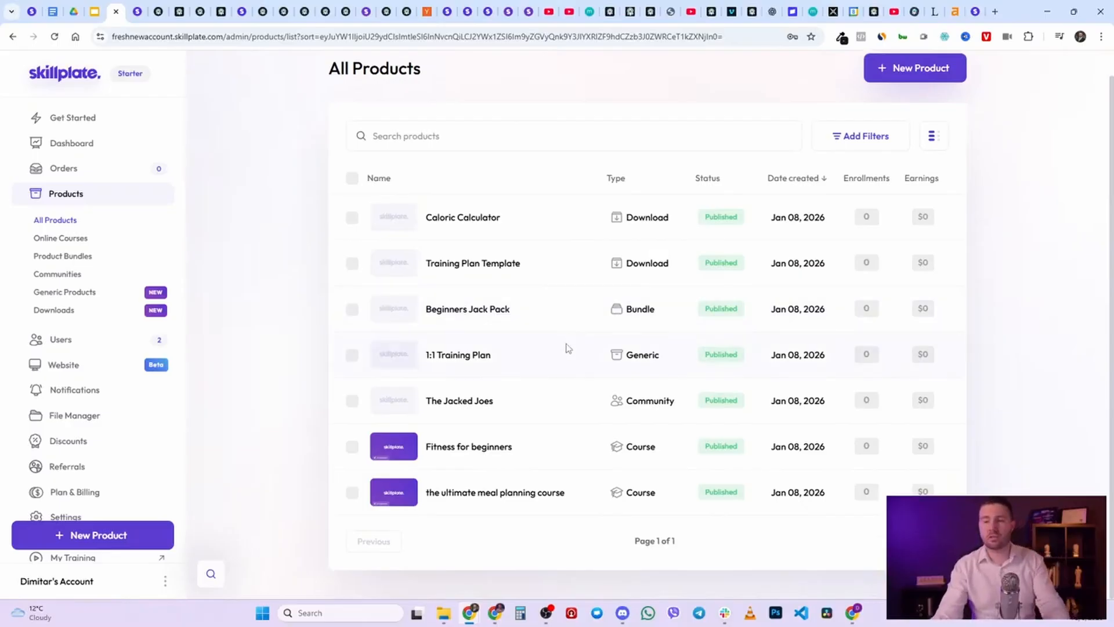